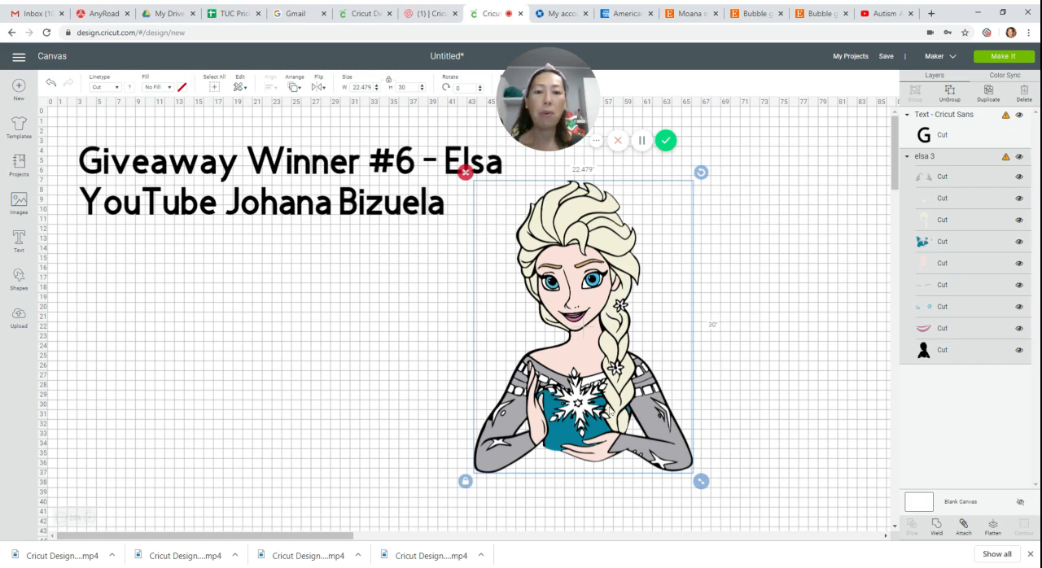
Duplicate the Elsa image, placing the copy on the canvas's right side and the original below the title text.
{"action": "left_click_drag", "start_coordinate": [597, 312], "coordinate": [388, 357]}
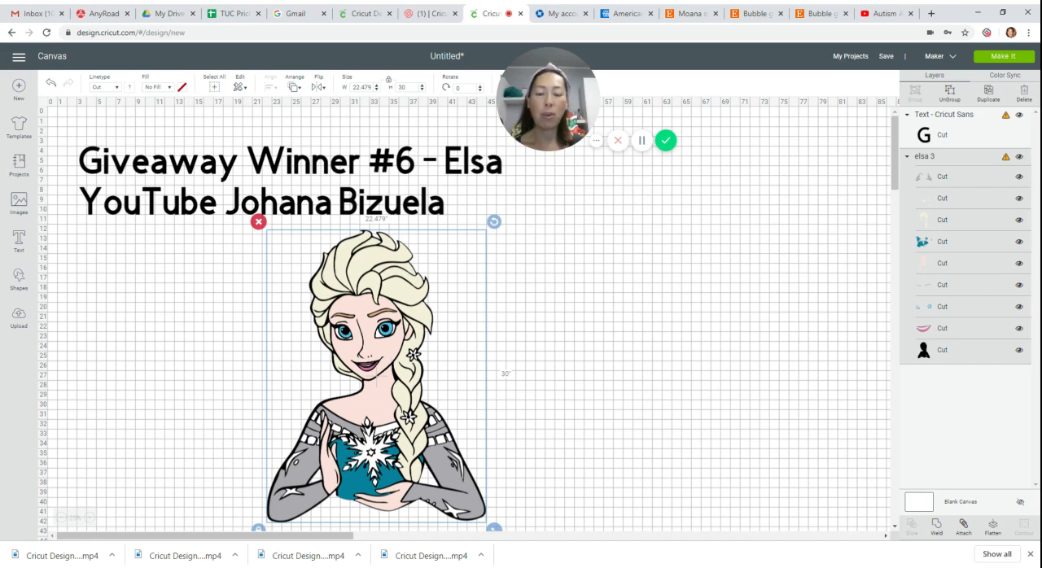
{"action": "left_click", "coordinate": [990, 95]}
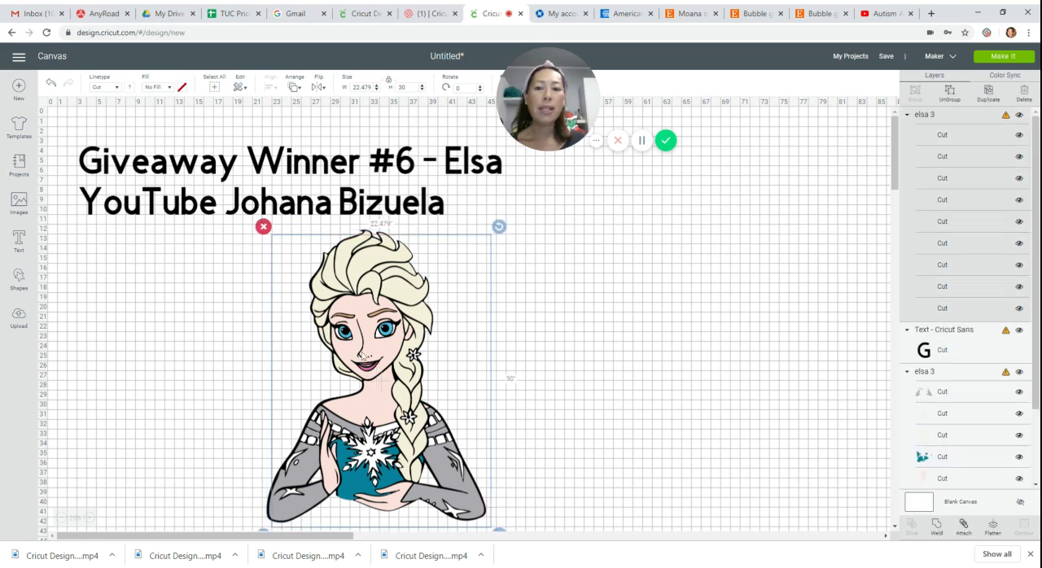
{"action": "left_click_drag", "start_coordinate": [376, 359], "coordinate": [696, 254]}
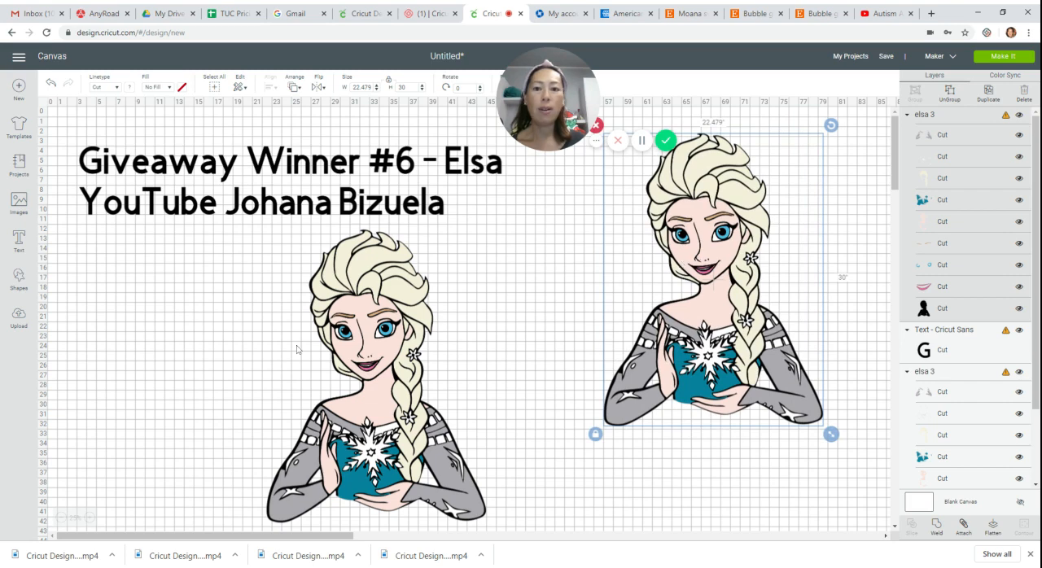
{"action": "left_click_drag", "start_coordinate": [360, 350], "coordinate": [271, 349]}
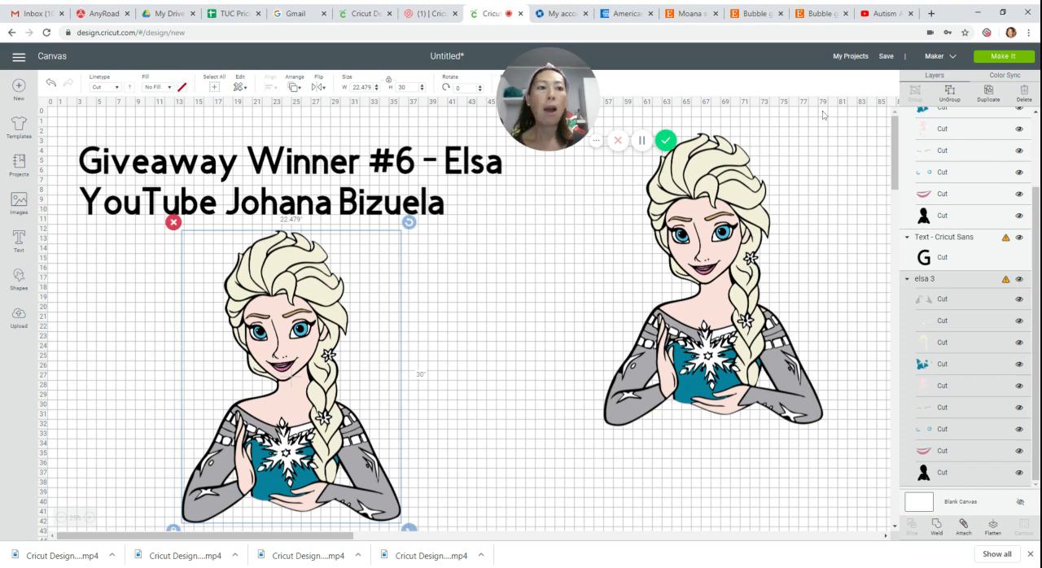
Ungroup the original Elsa and move its hair, skin, grey sleeve and white detail layers between the two figures.
{"action": "key", "text": "Delete"}
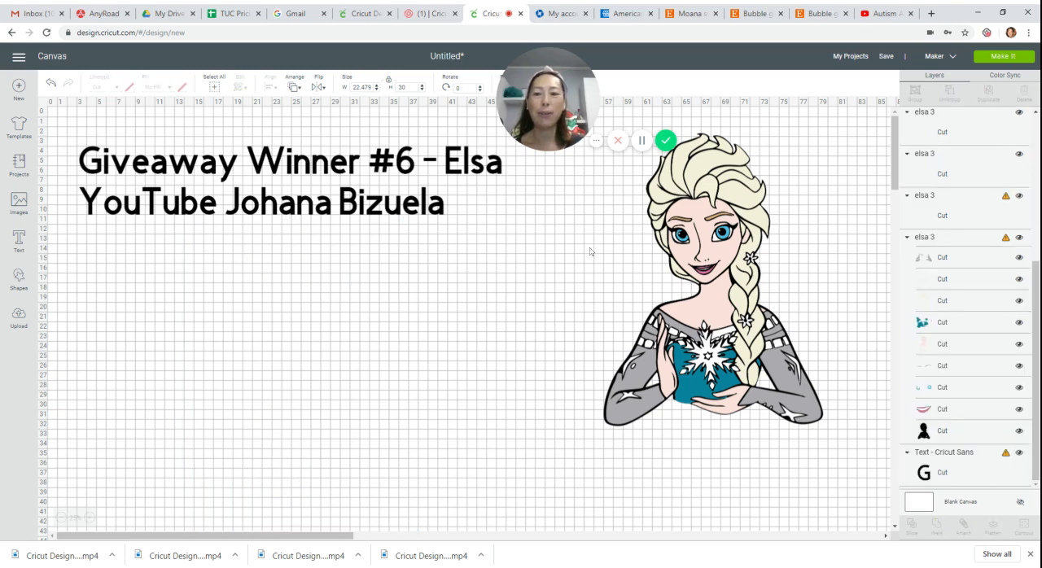
{"action": "key", "text": "ctrl+z"}
{"action": "left_click", "coordinate": [285, 317]}
{"action": "left_click_drag", "start_coordinate": [285, 318], "coordinate": [495, 298]}
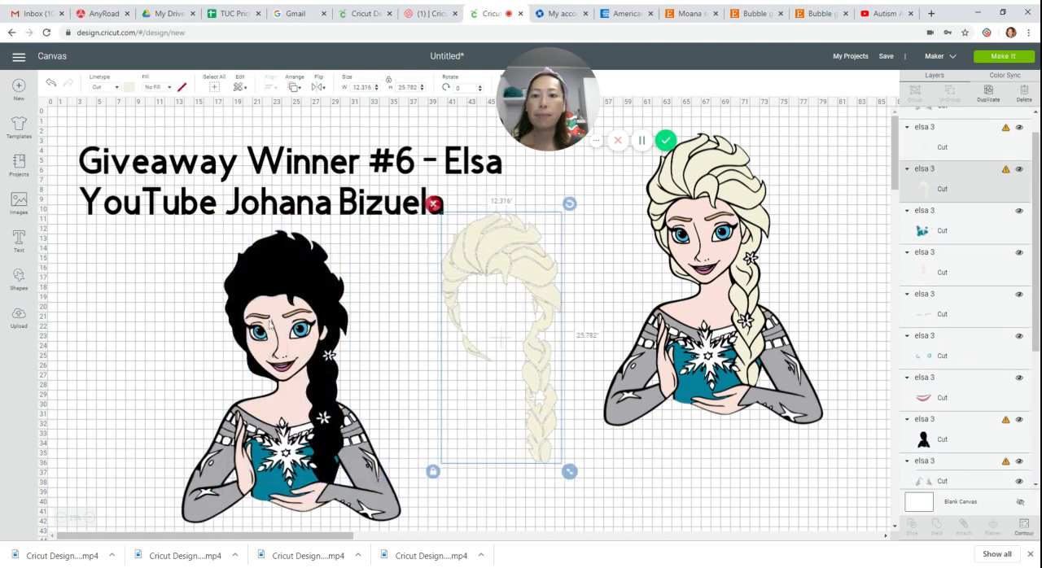
{"action": "left_click_drag", "start_coordinate": [269, 317], "coordinate": [495, 296]}
{"action": "left_click_drag", "start_coordinate": [298, 454], "coordinate": [517, 399]}
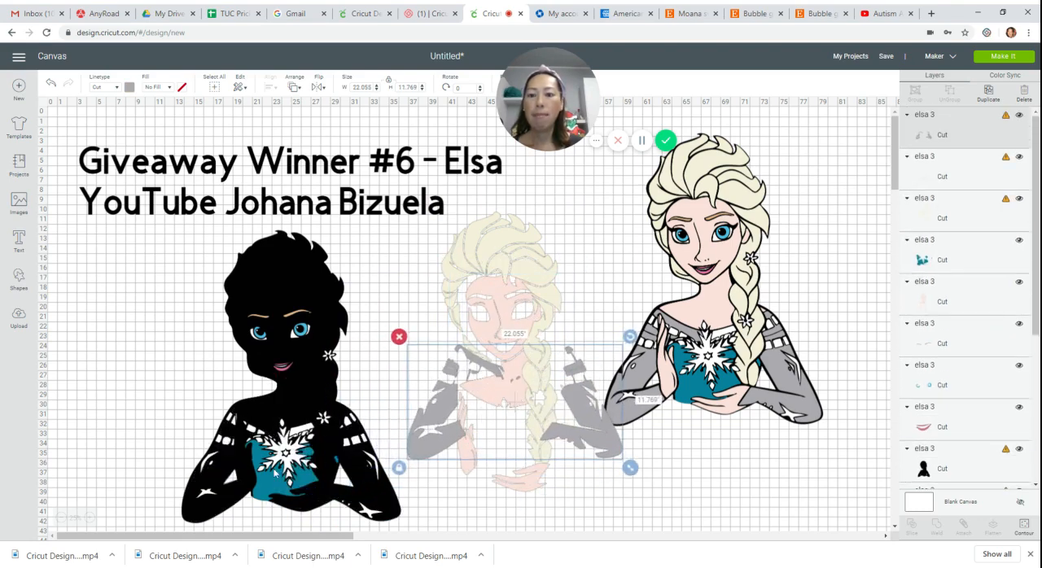
{"action": "left_click_drag", "start_coordinate": [268, 486], "coordinate": [483, 432]}
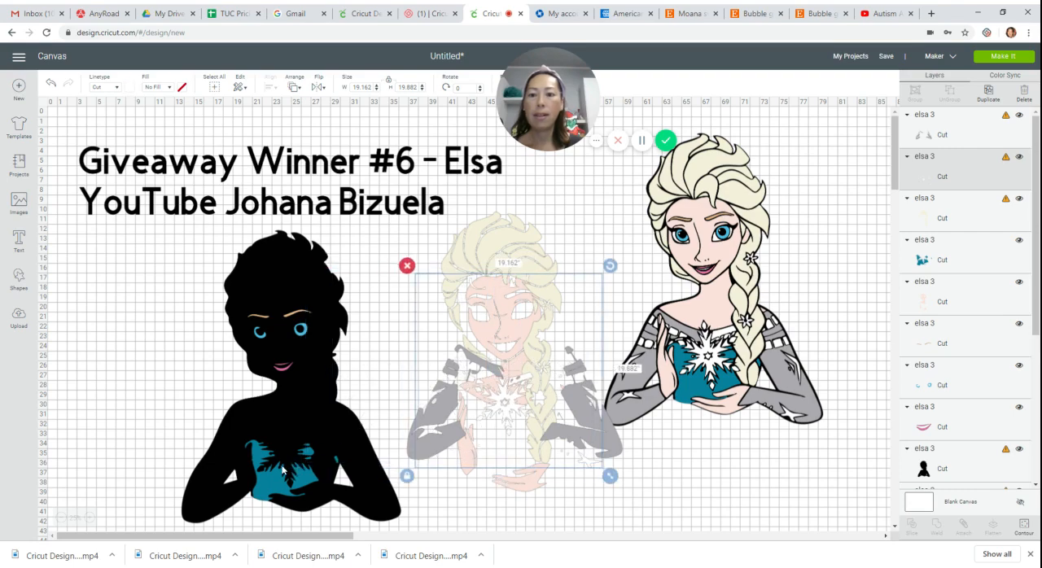
Move the teal bodice, eyebrows, eyes and lips off the black silhouette, and shift the bare silhouette further left.
{"action": "left_click_drag", "start_coordinate": [281, 479], "coordinate": [408, 346]}
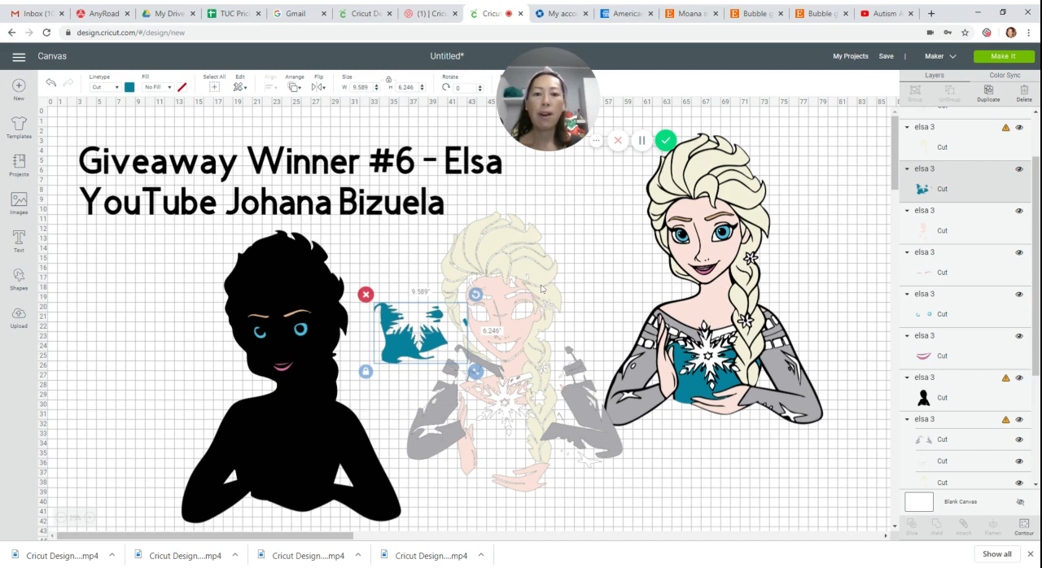
{"action": "left_click_drag", "start_coordinate": [297, 314], "coordinate": [424, 275]}
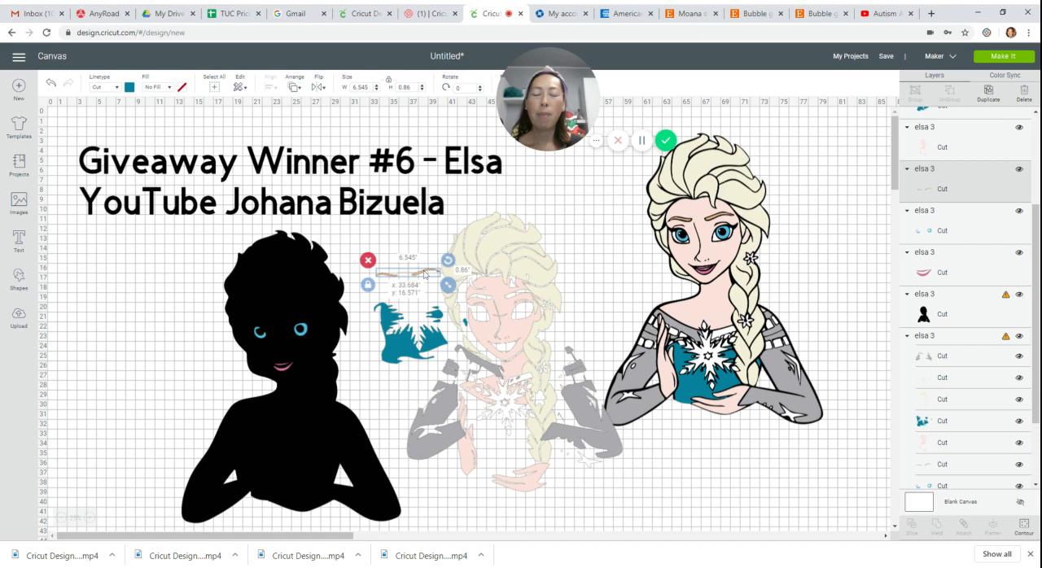
{"action": "left_click_drag", "start_coordinate": [424, 275], "coordinate": [424, 276]}
{"action": "left_click_drag", "start_coordinate": [306, 331], "coordinate": [354, 362]}
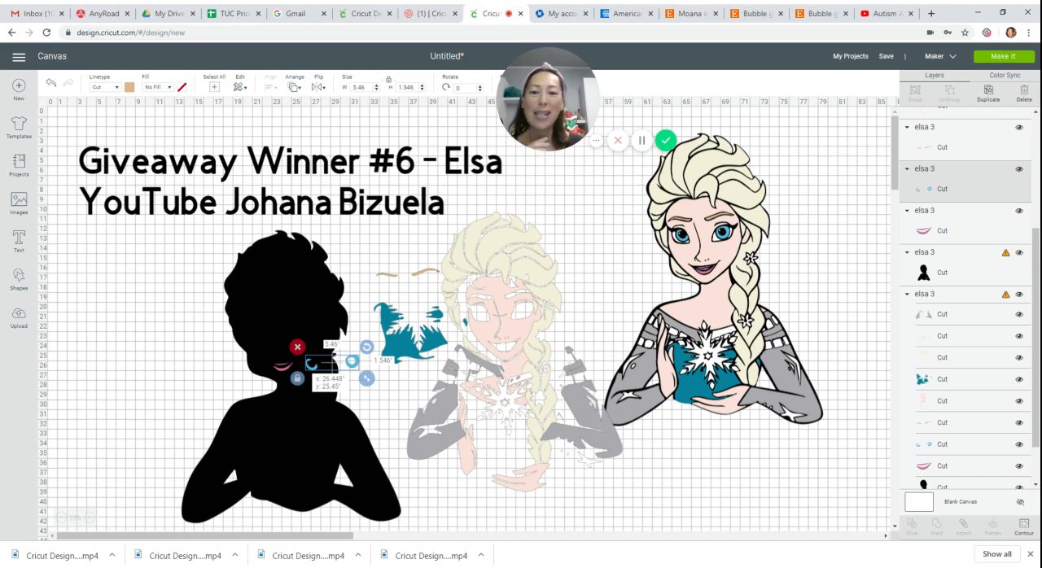
{"action": "left_click_drag", "start_coordinate": [358, 365], "coordinate": [433, 287]}
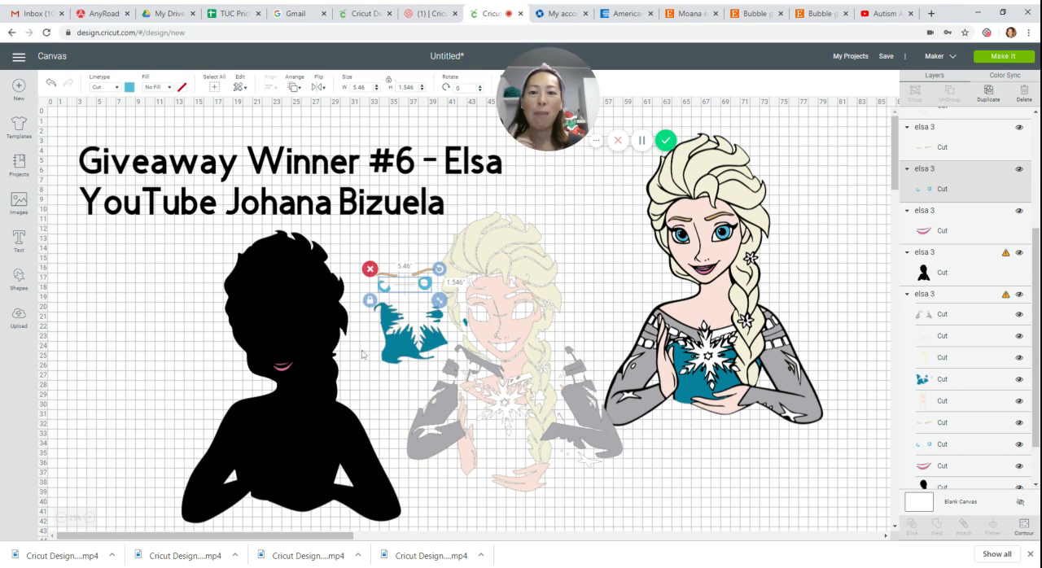
{"action": "left_click_drag", "start_coordinate": [297, 368], "coordinate": [434, 244]}
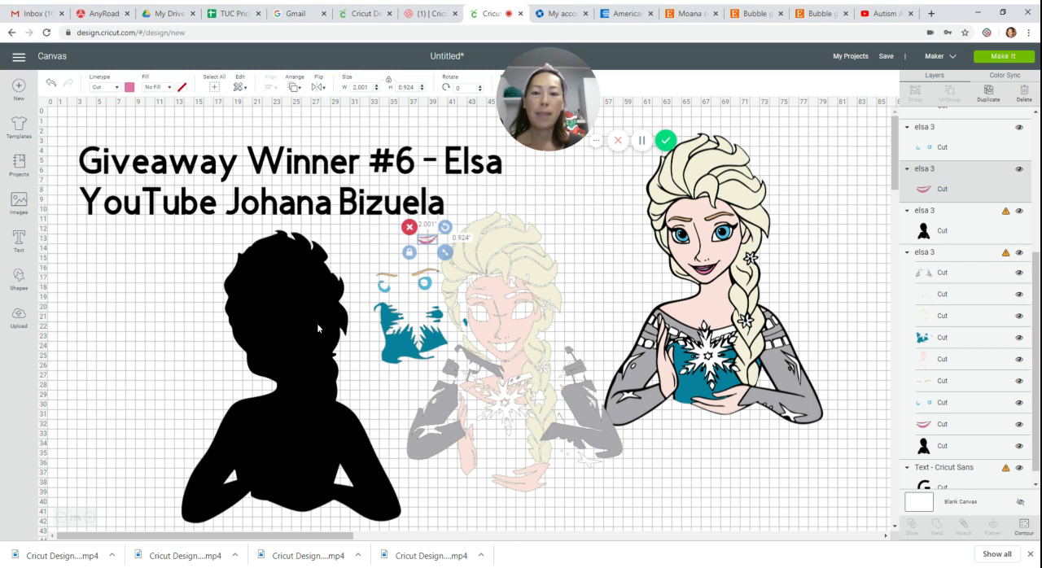
{"action": "left_click_drag", "start_coordinate": [316, 329], "coordinate": [280, 328]}
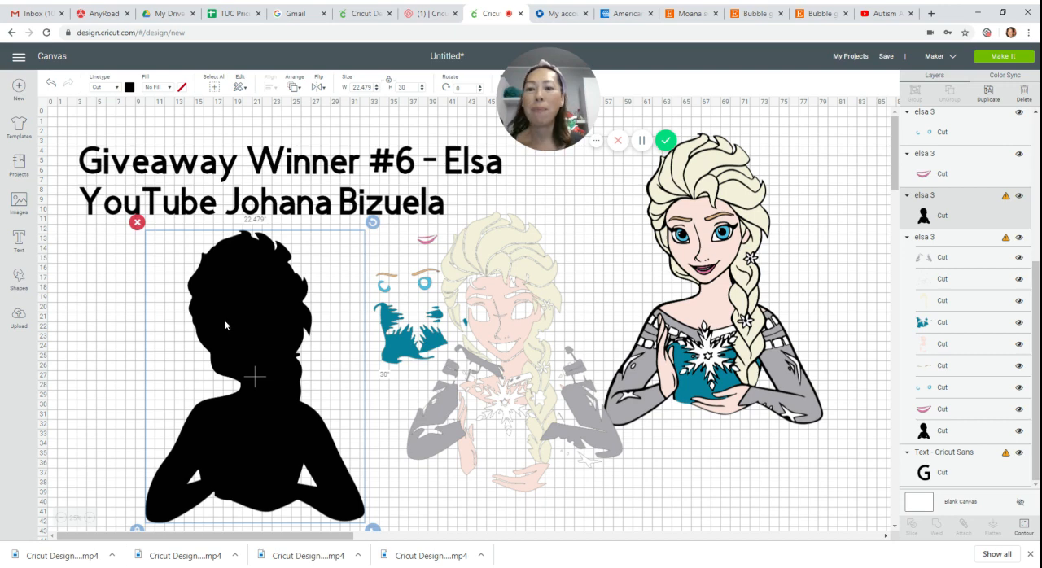
Insert a square, size it to 11 by 11 inches, and place it beside the silhouette's left edge.
{"action": "left_click", "coordinate": [21, 280]}
{"action": "left_click", "coordinate": [63, 207]}
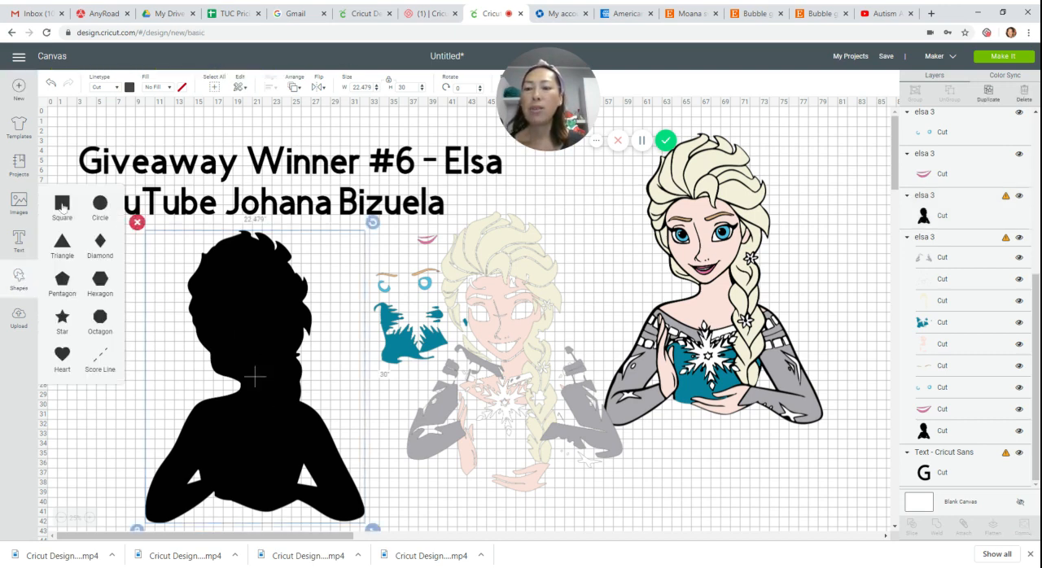
{"action": "left_click_drag", "start_coordinate": [83, 144], "coordinate": [114, 277]}
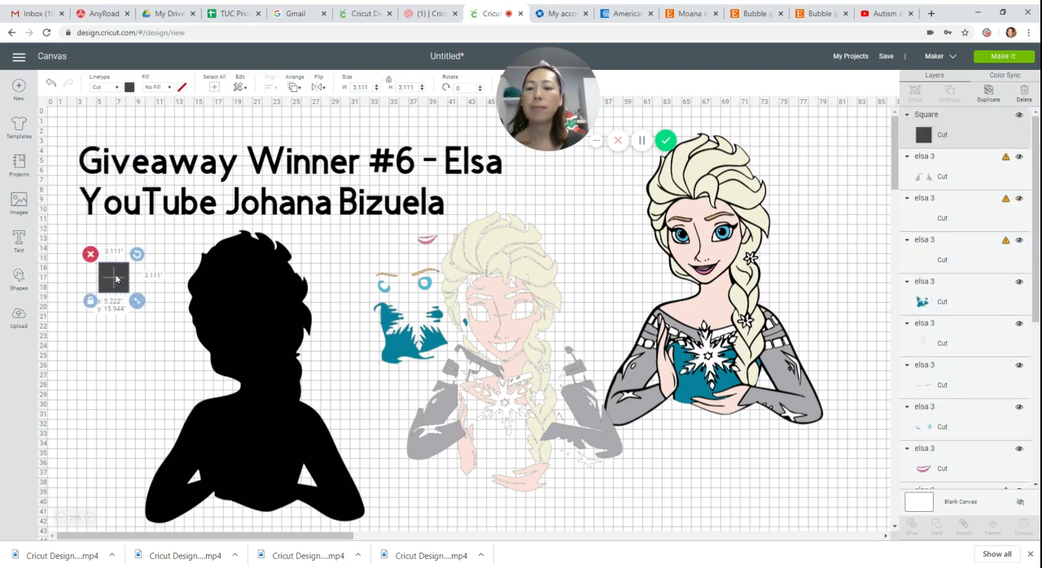
{"action": "left_click_drag", "start_coordinate": [189, 347], "coordinate": [191, 349]}
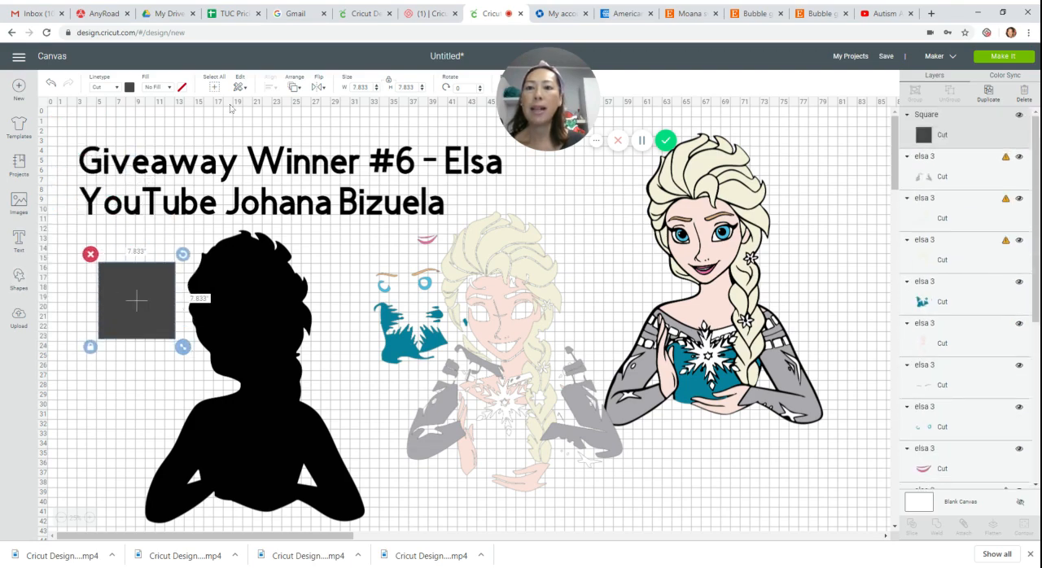
{"action": "left_click", "coordinate": [359, 87]}
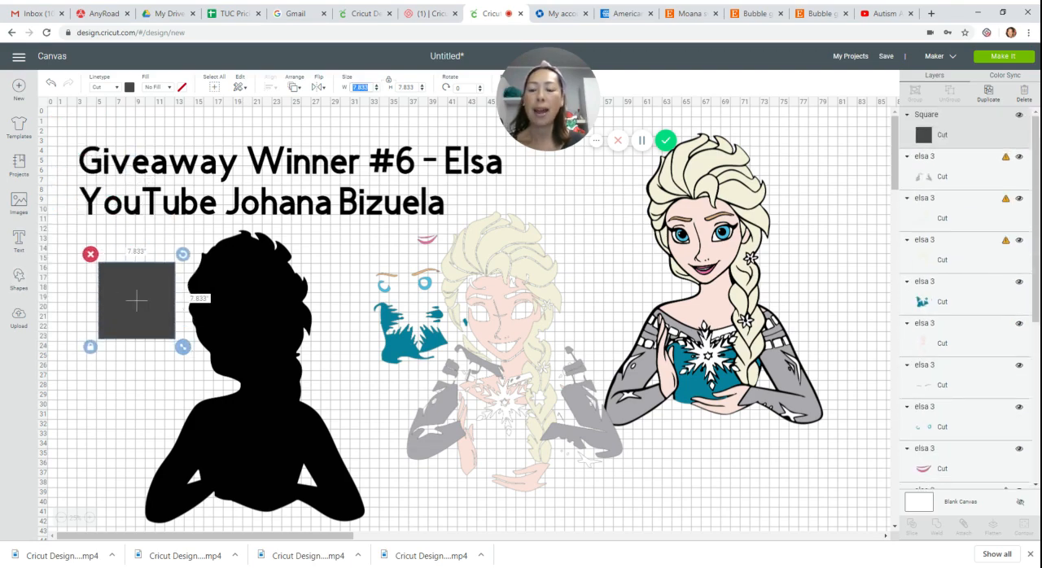
{"action": "type", "text": "1"}
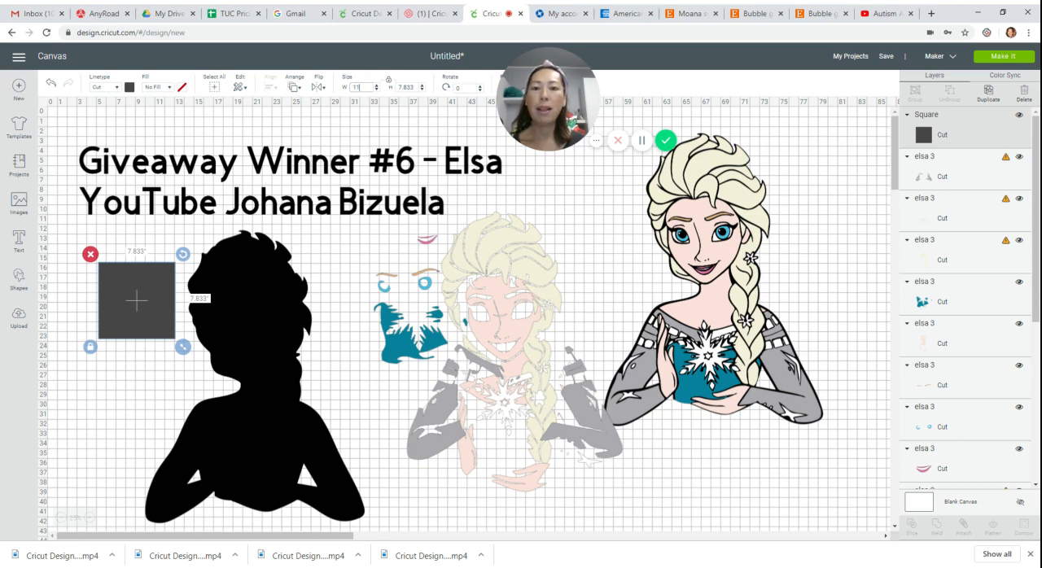
{"action": "type", "text": "1"}
{"action": "key", "text": "Tab"}
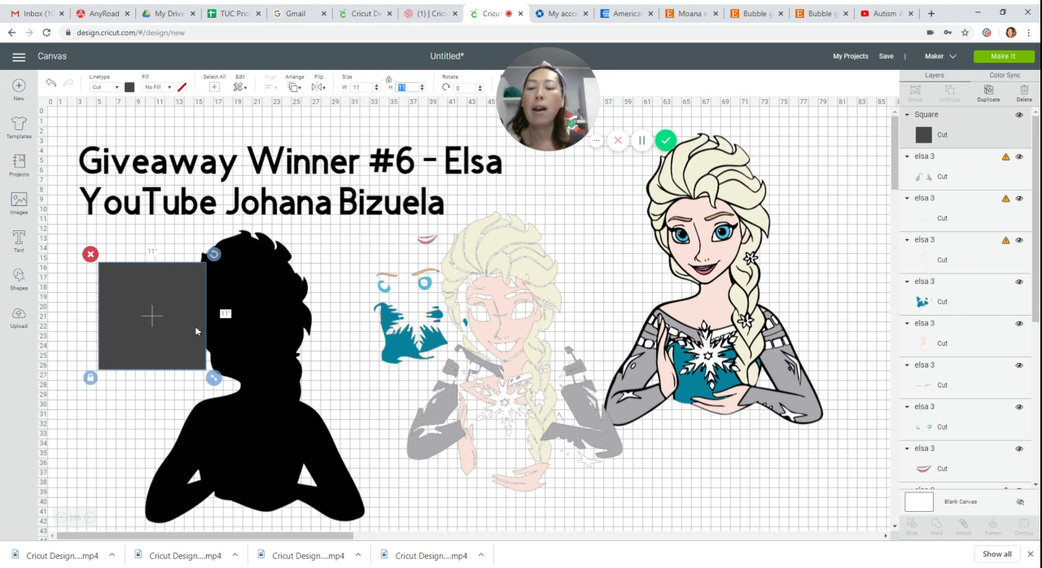
{"action": "left_click_drag", "start_coordinate": [190, 324], "coordinate": [167, 354]}
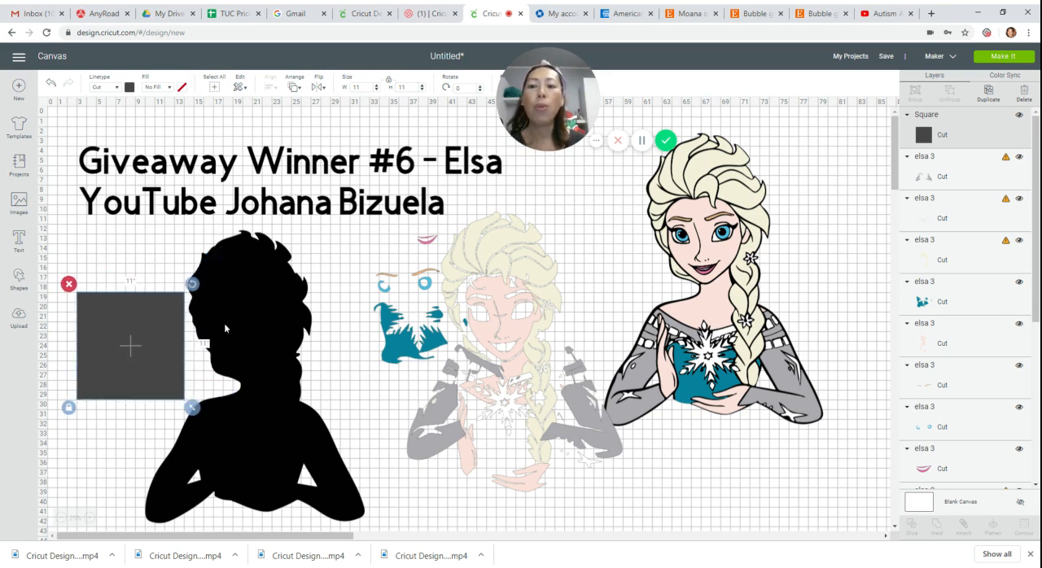
Move the square over the silhouette's upper-left part, duplicate it, and place the copy against its right edge.
{"action": "left_click", "coordinate": [264, 303]}
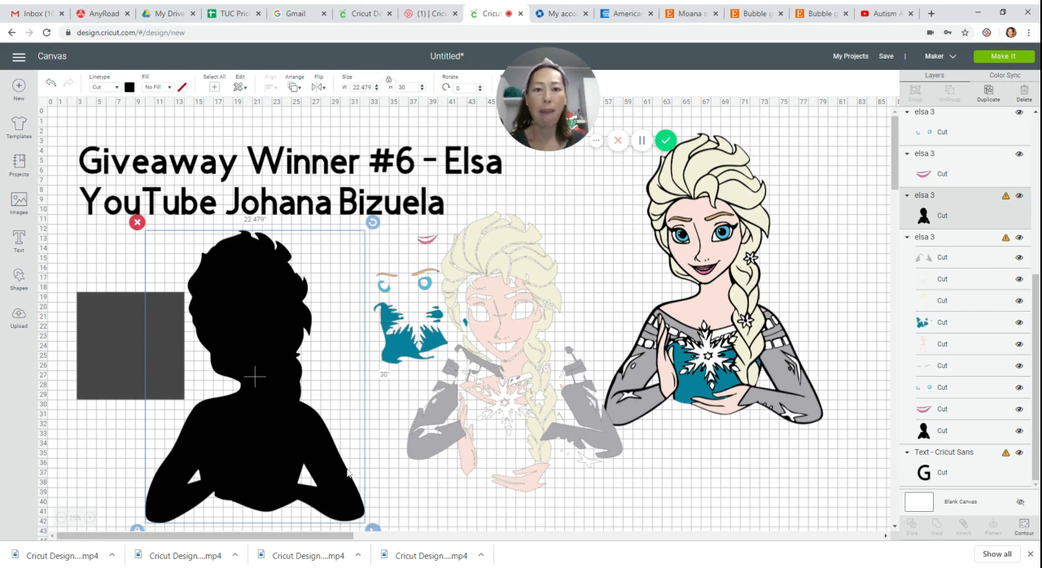
{"action": "left_click", "coordinate": [83, 346]}
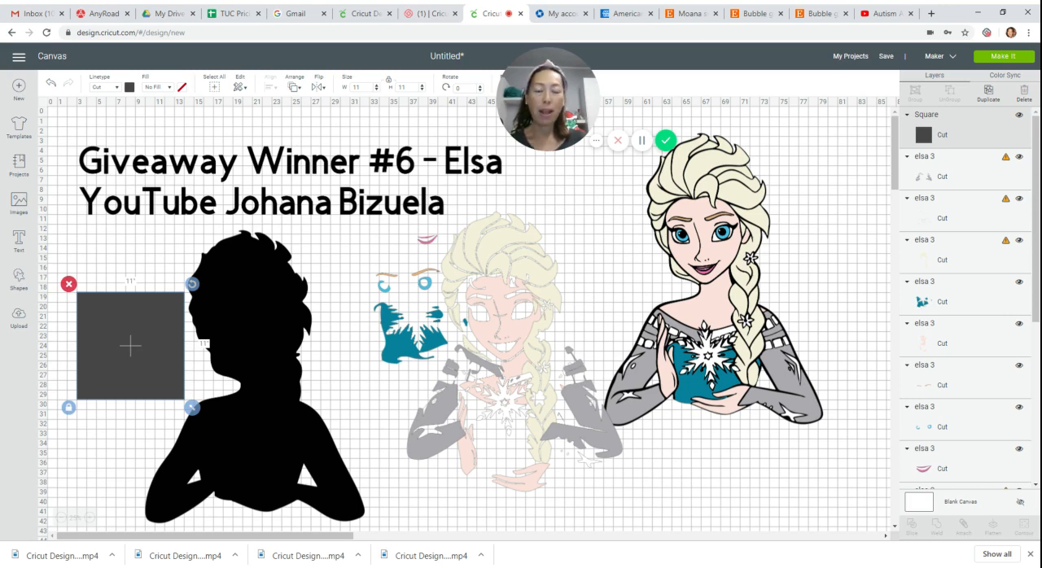
{"action": "left_click_drag", "start_coordinate": [132, 344], "coordinate": [192, 278]}
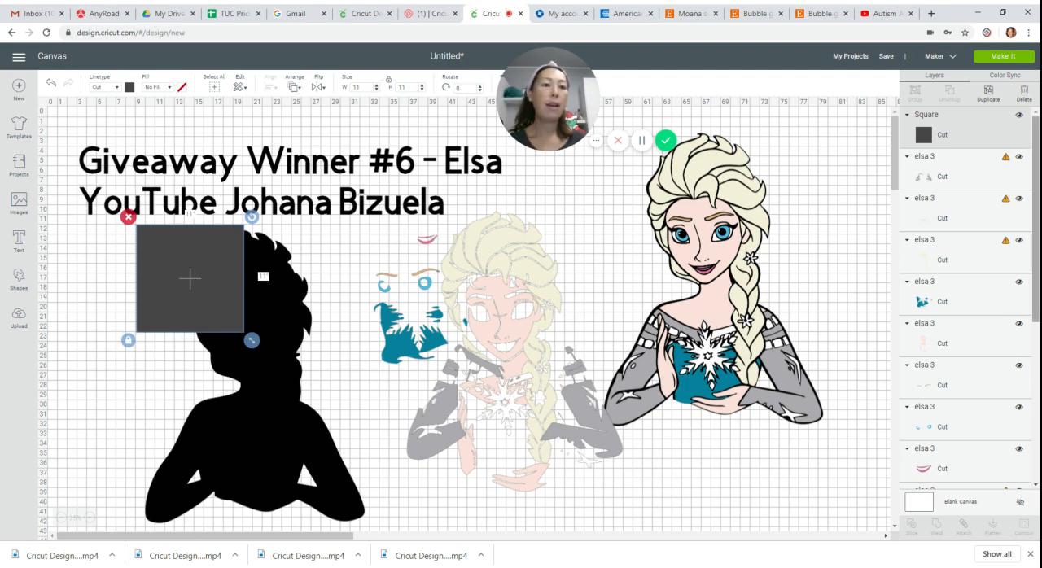
{"action": "left_click", "coordinate": [988, 92]}
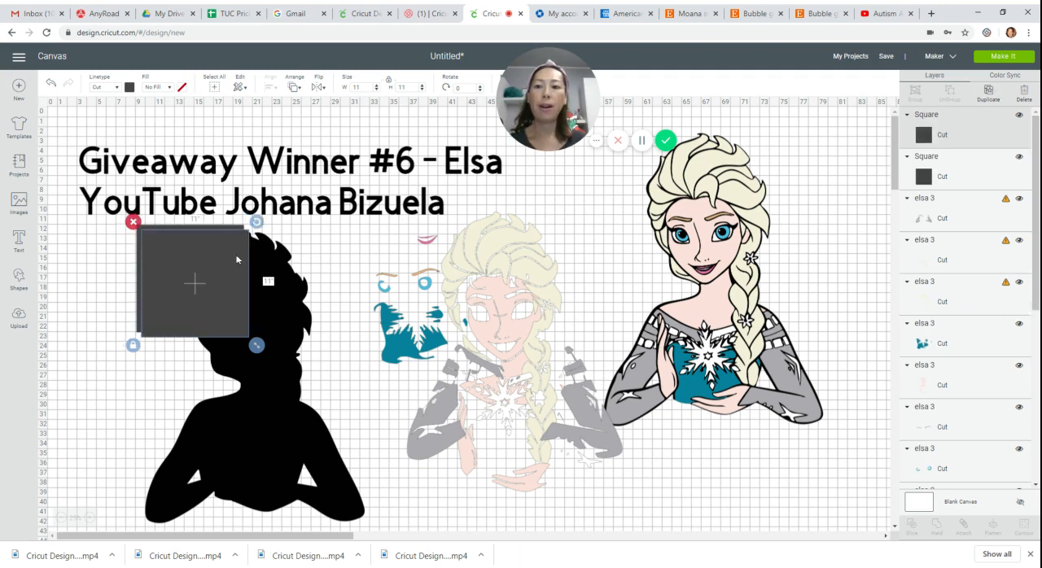
{"action": "left_click_drag", "start_coordinate": [221, 263], "coordinate": [324, 258]}
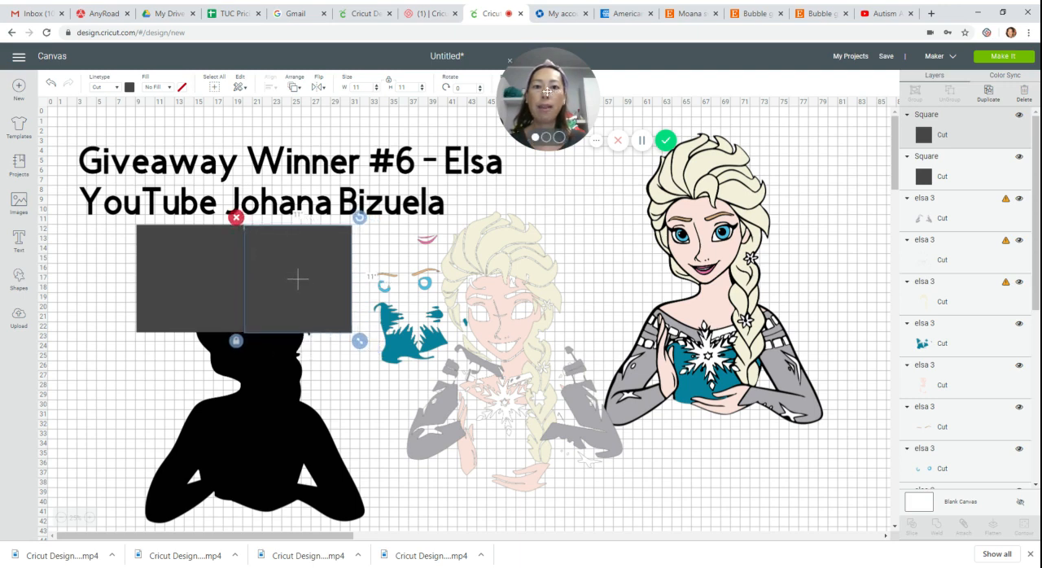
Set the left square's position to X 9 and Y 12.
{"action": "left_click_drag", "start_coordinate": [525, 101], "coordinate": [258, 105]}
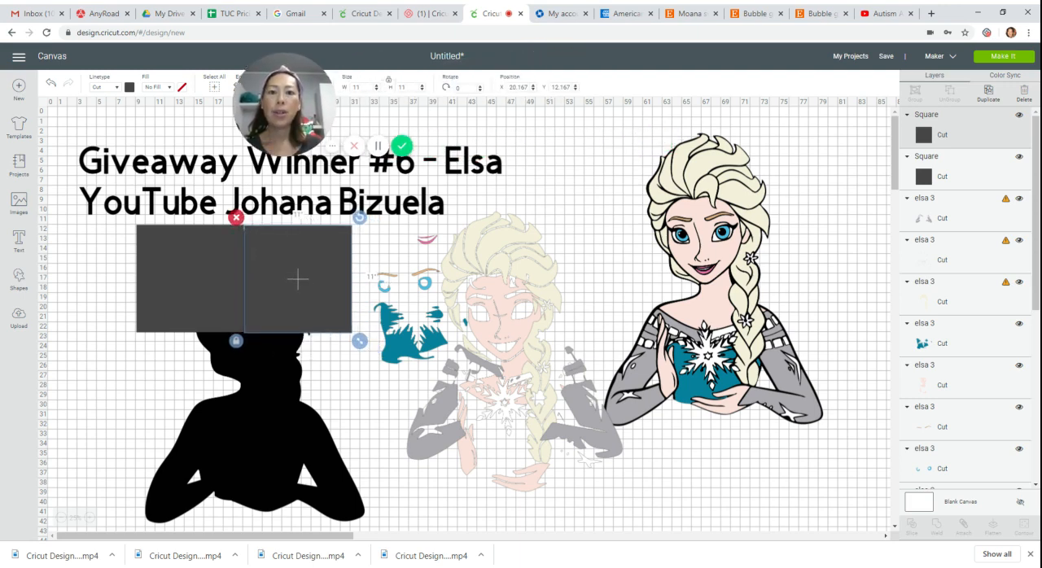
{"action": "left_click", "coordinate": [169, 241]}
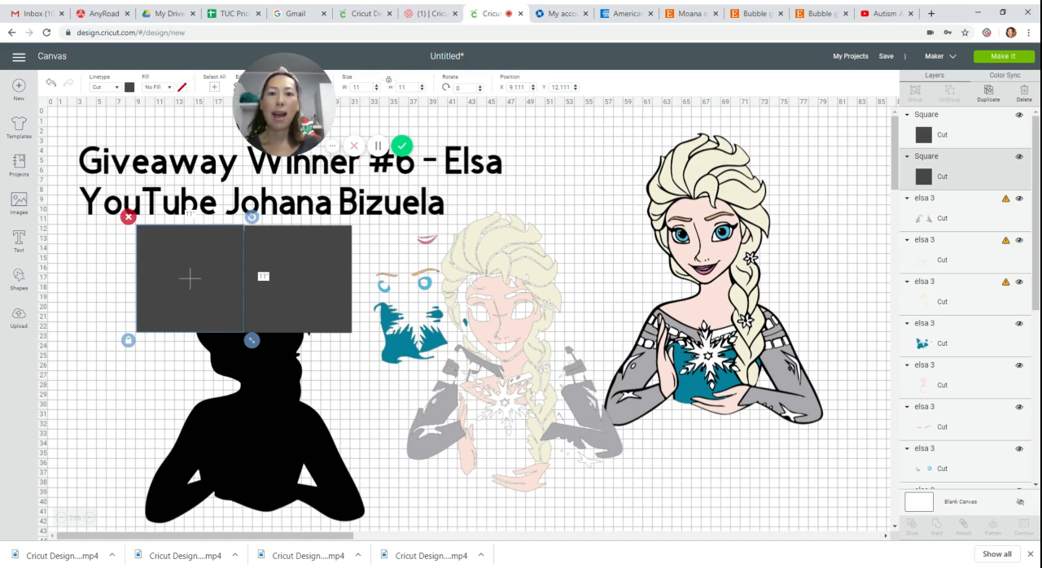
{"action": "double_click", "coordinate": [517, 87]}
{"action": "type", "text": "9"}
{"action": "key", "text": "Tab"}
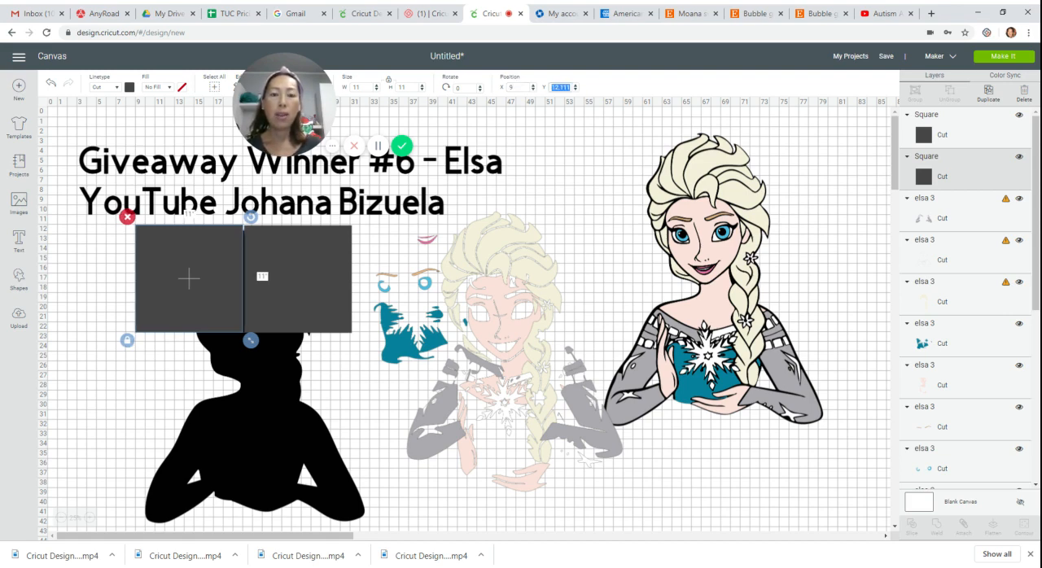
{"action": "type", "text": "12"}
{"action": "key", "text": "Return"}
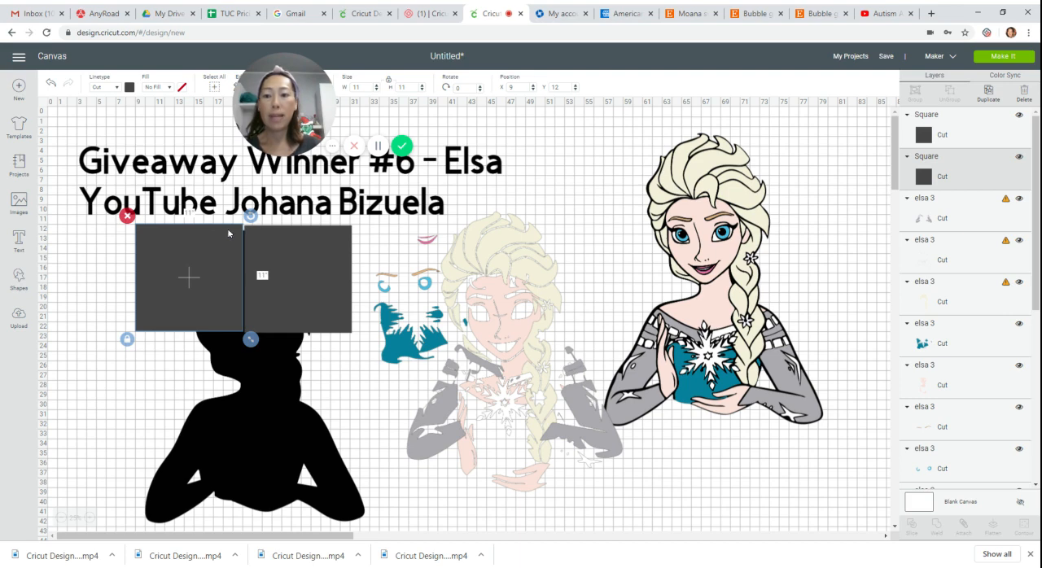
Align the right square with its neighbour by setting its position to X 20 and Y 12.
{"action": "left_click", "coordinate": [278, 238]}
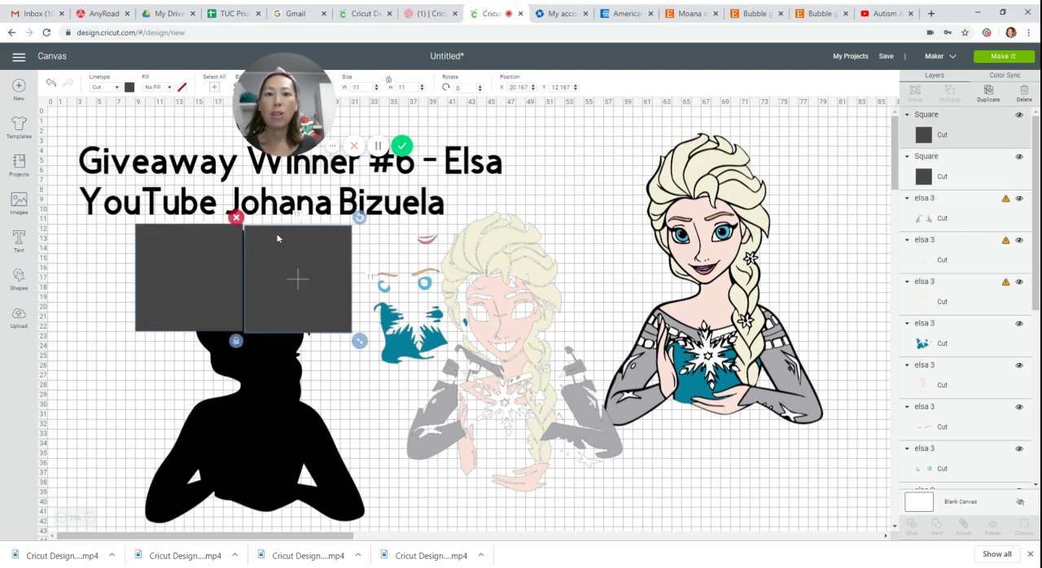
{"action": "left_click_drag", "start_coordinate": [294, 263], "coordinate": [291, 262]}
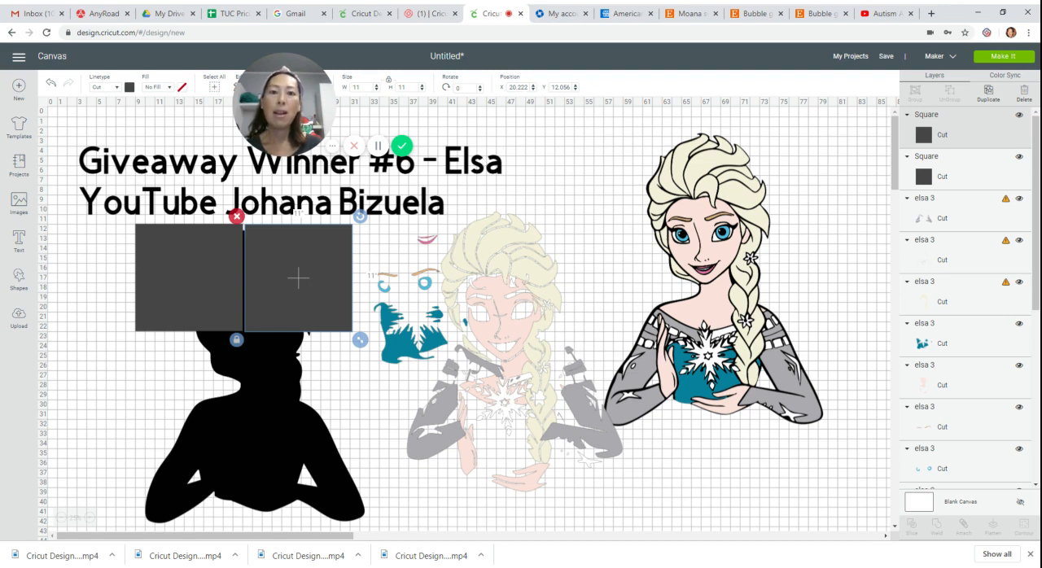
{"action": "left_click", "coordinate": [519, 87]}
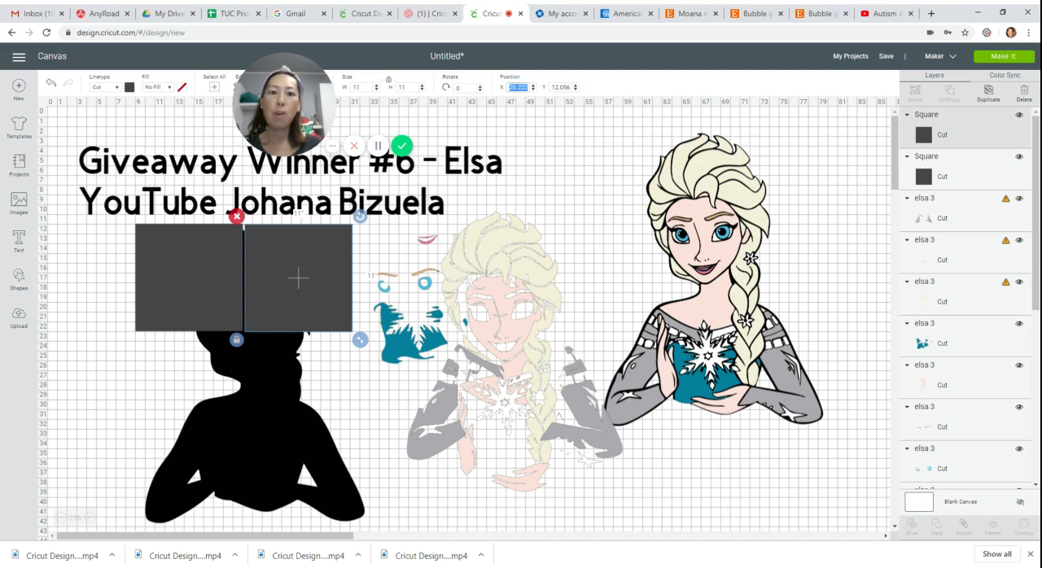
{"action": "type", "text": "20"}
{"action": "key", "text": "Tab"}
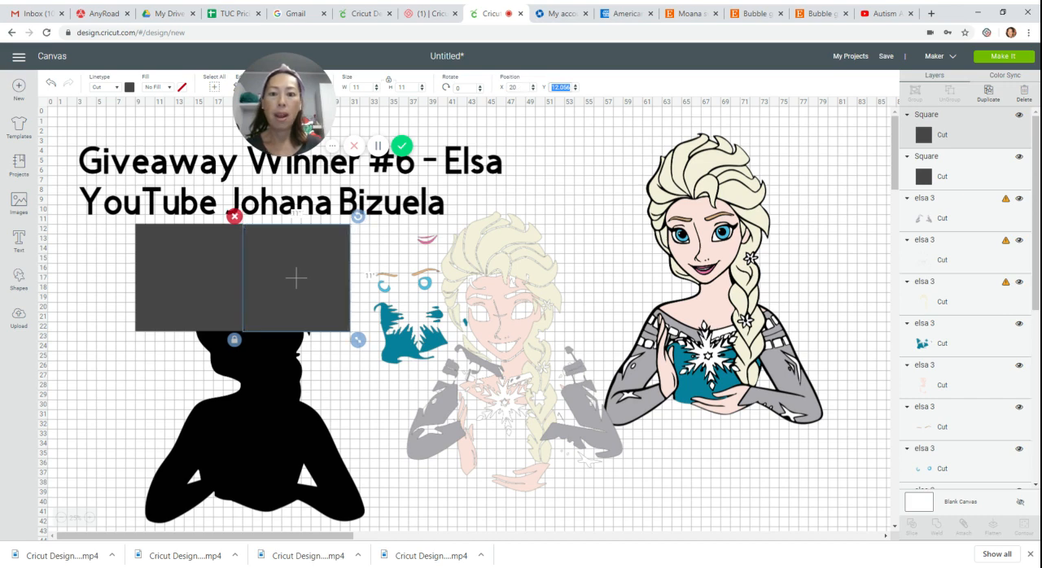
{"action": "type", "text": "12"}
{"action": "key", "text": "Return"}
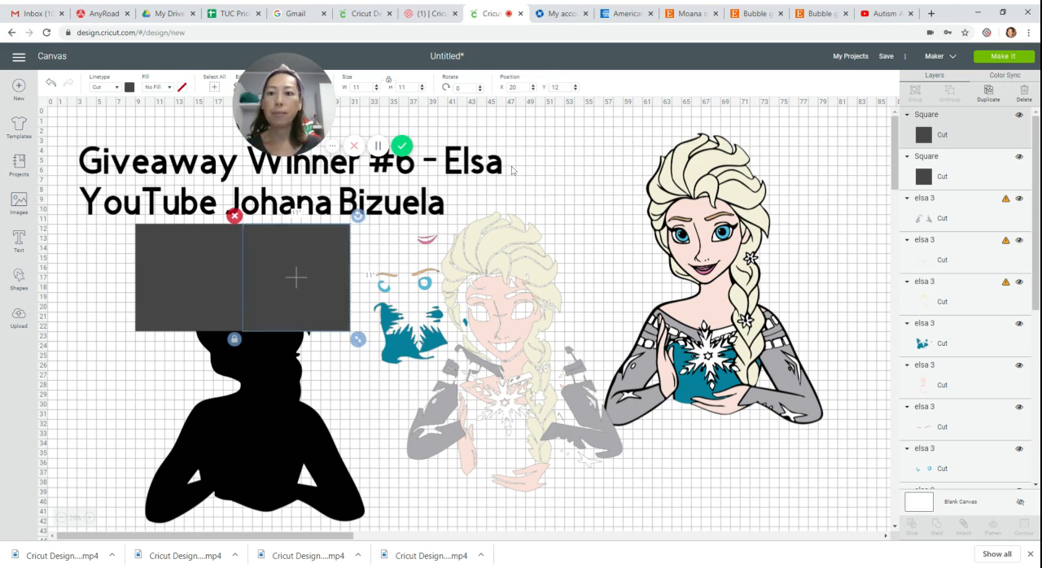
Duplicate both squares together and position the copied pair directly below the originals at X 9 and Y 23.
{"action": "left_click", "coordinate": [208, 255]}
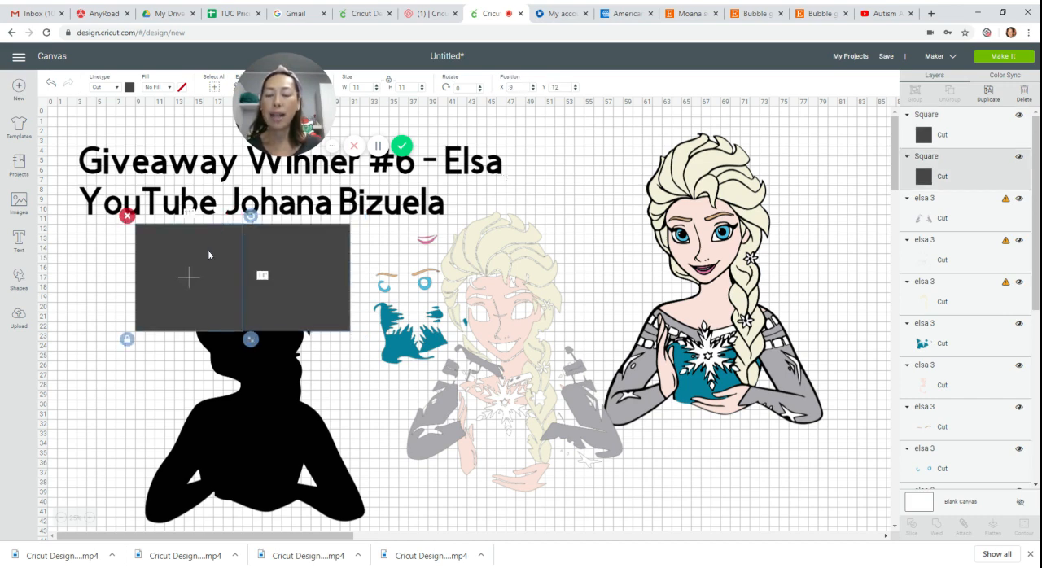
{"action": "left_click", "coordinate": [298, 260], "text": "shift"}
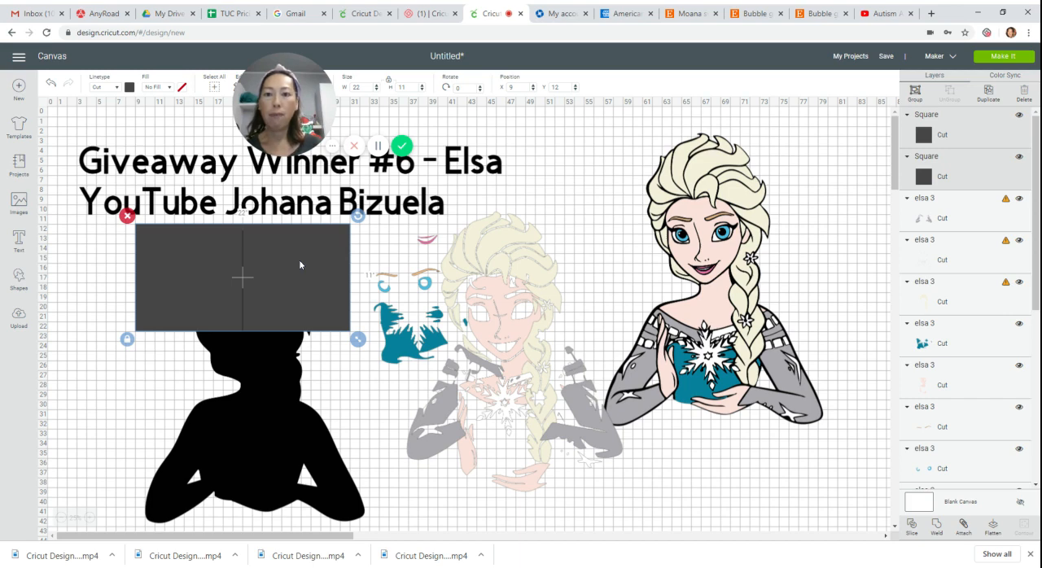
{"action": "left_click", "coordinate": [990, 89]}
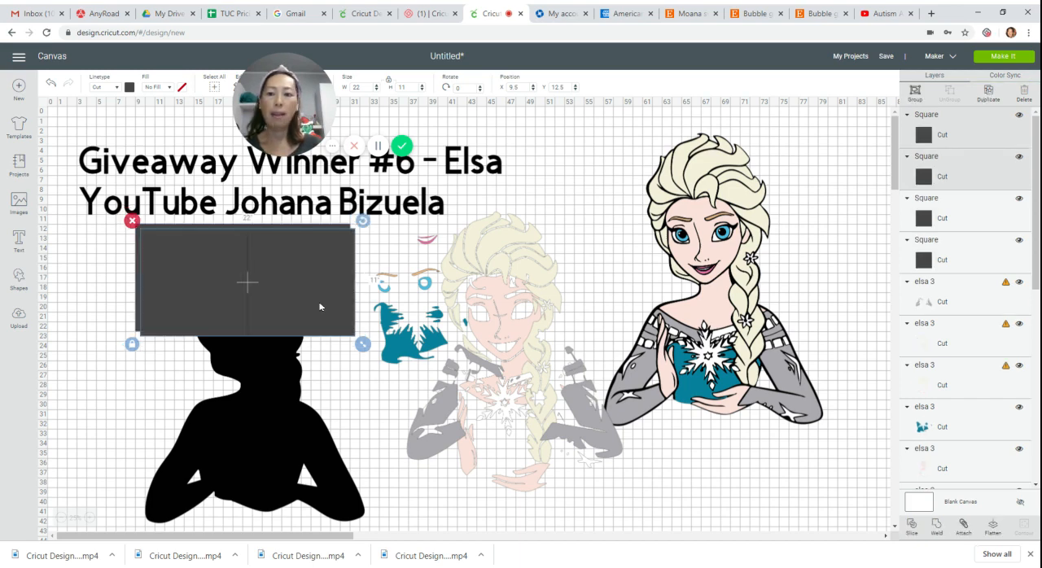
{"action": "left_click_drag", "start_coordinate": [317, 263], "coordinate": [314, 376]}
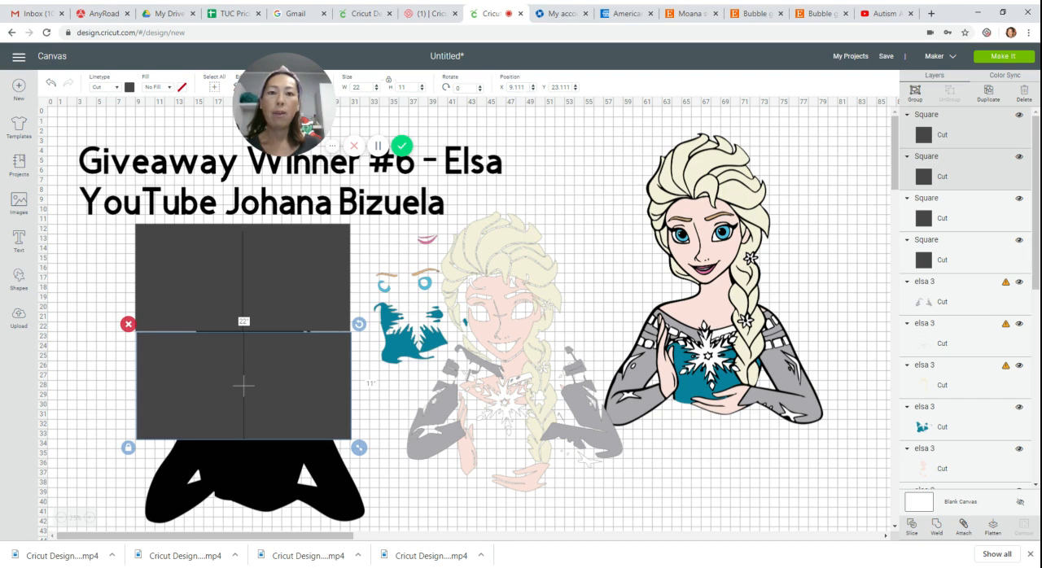
{"action": "left_click", "coordinate": [517, 87]}
{"action": "type", "text": "9"}
{"action": "key", "text": "Tab"}
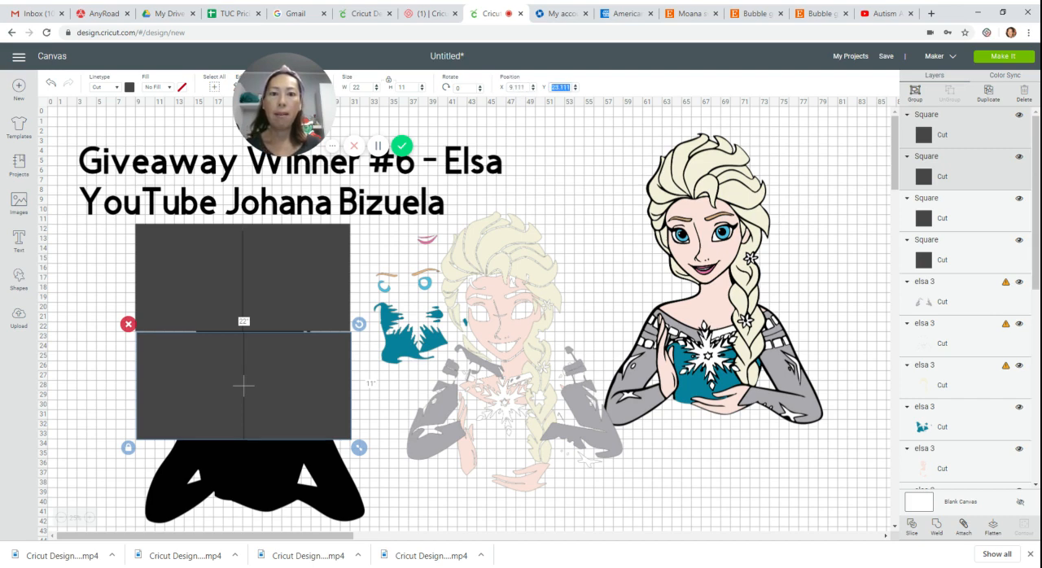
{"action": "type", "text": "23"}
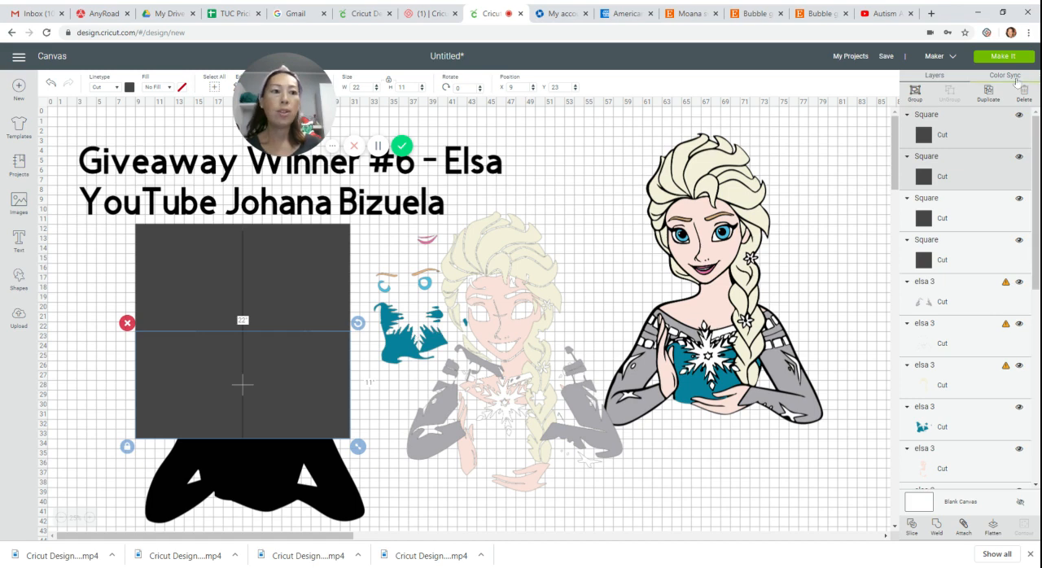
Duplicate the lower pair of squares and place the copies beneath it as a third row.
{"action": "left_click", "coordinate": [995, 99]}
{"action": "left_click_drag", "start_coordinate": [342, 385], "coordinate": [329, 491]}
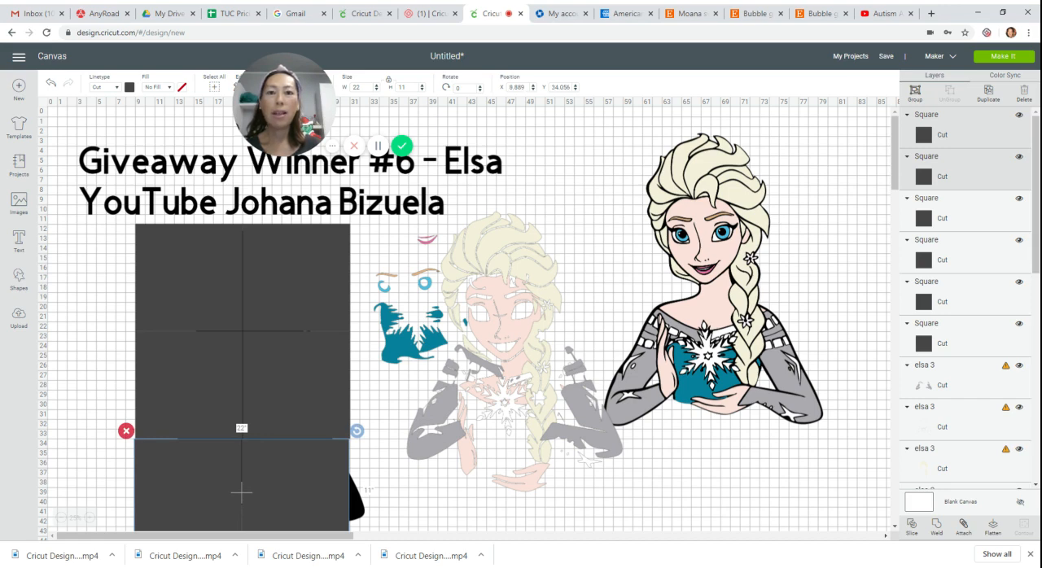
{"action": "left_click", "coordinate": [517, 87]}
{"action": "type", "text": "934"}
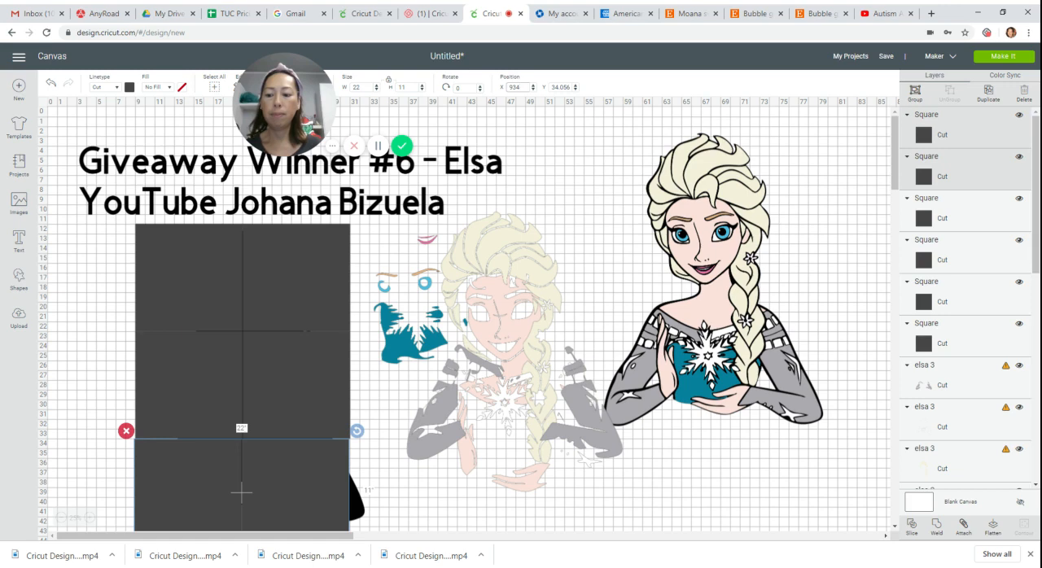
{"action": "key", "text": "Tab"}
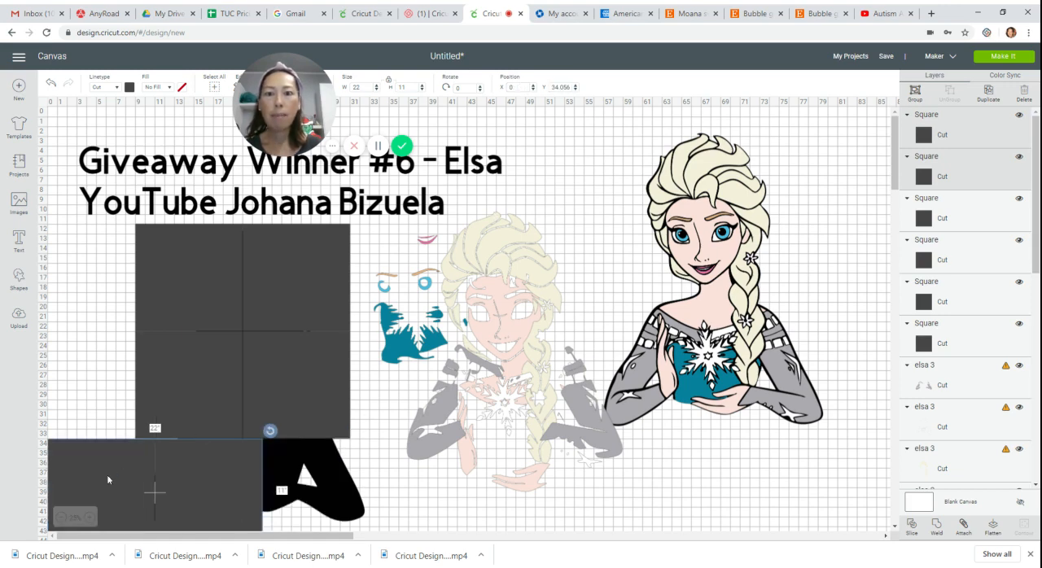
{"action": "left_click_drag", "start_coordinate": [106, 475], "coordinate": [199, 485]}
Align the third row of squares by setting its position to X 9 and Y 34, and deselect it.
{"action": "left_click", "coordinate": [518, 87]}
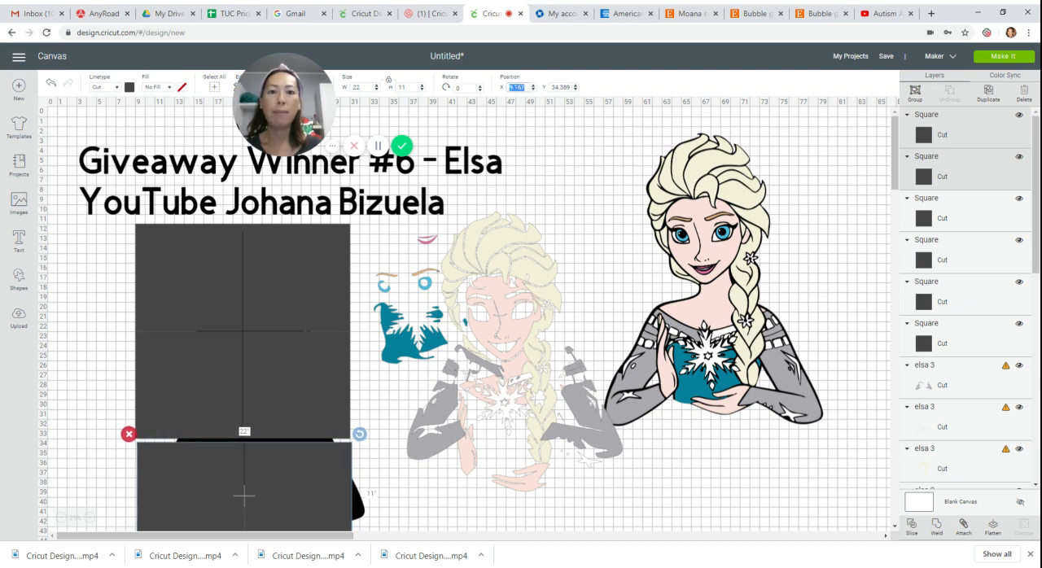
{"action": "type", "text": "9"}
{"action": "key", "text": "Tab"}
{"action": "type", "text": "34"}
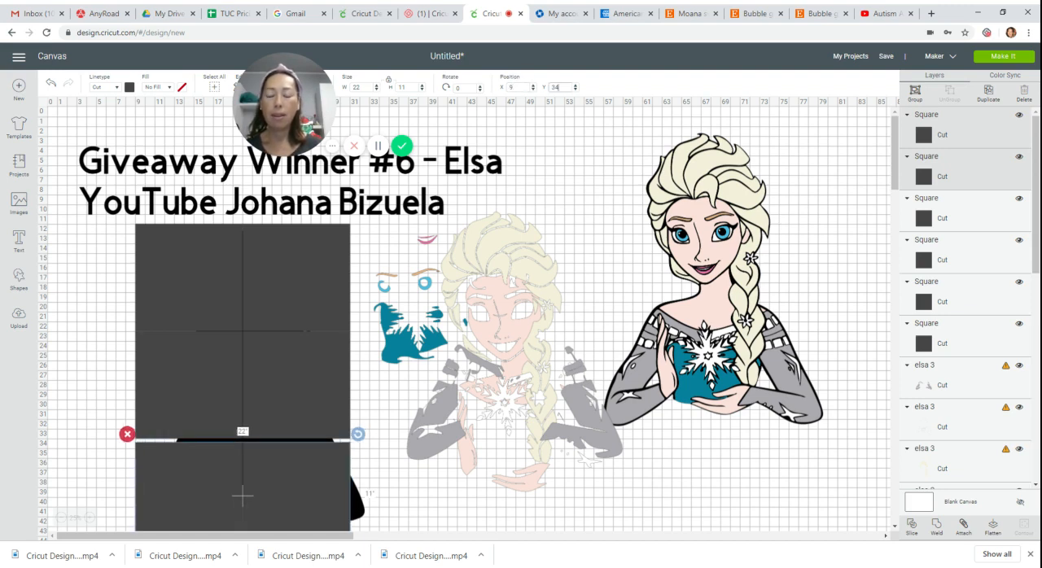
{"action": "key", "text": "Return"}
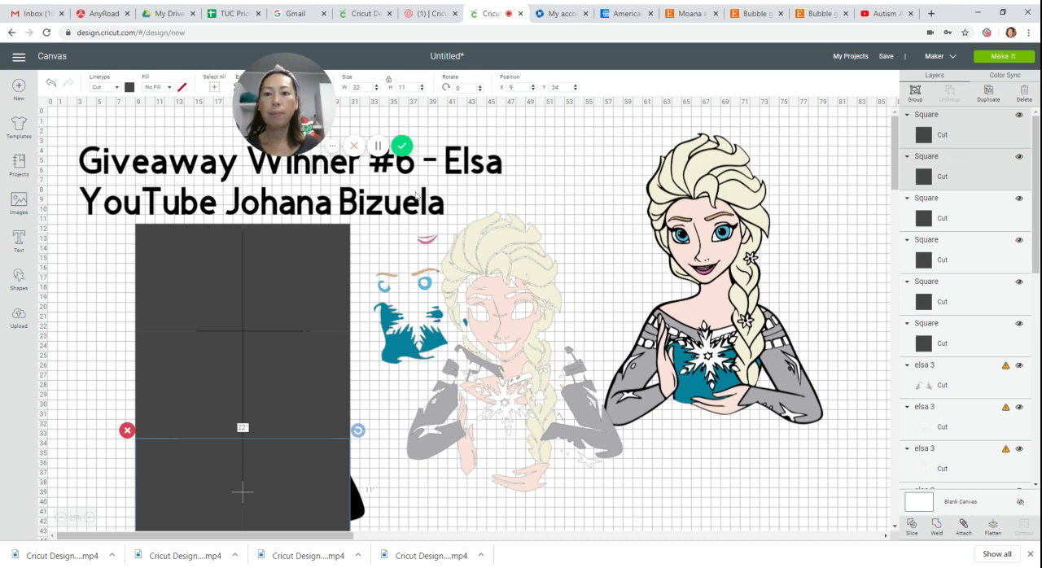
{"action": "scroll", "coordinate": [374, 262], "scroll_direction": "down", "scroll_amount": 2}
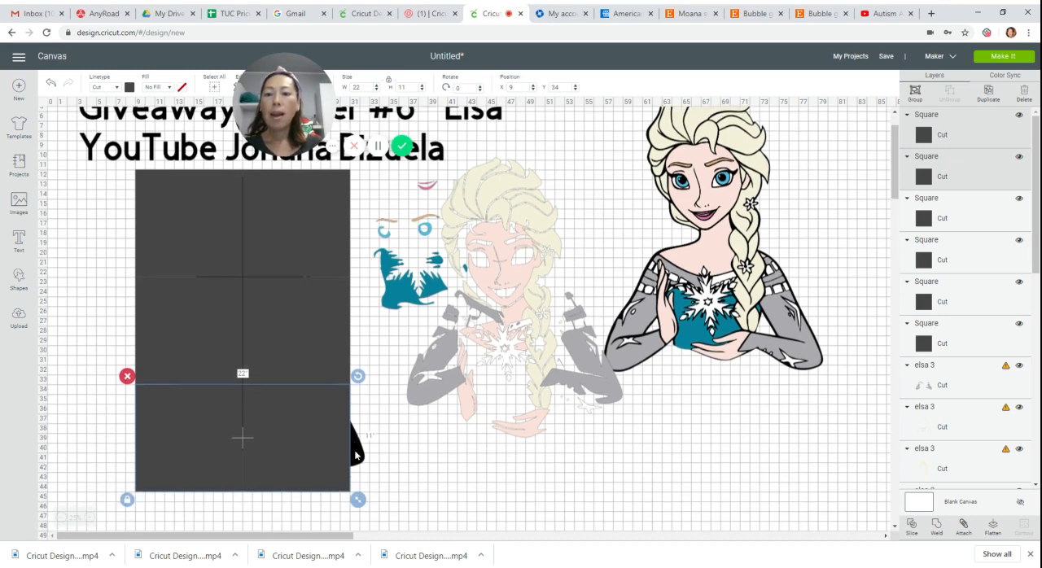
{"action": "left_click", "coordinate": [384, 458]}
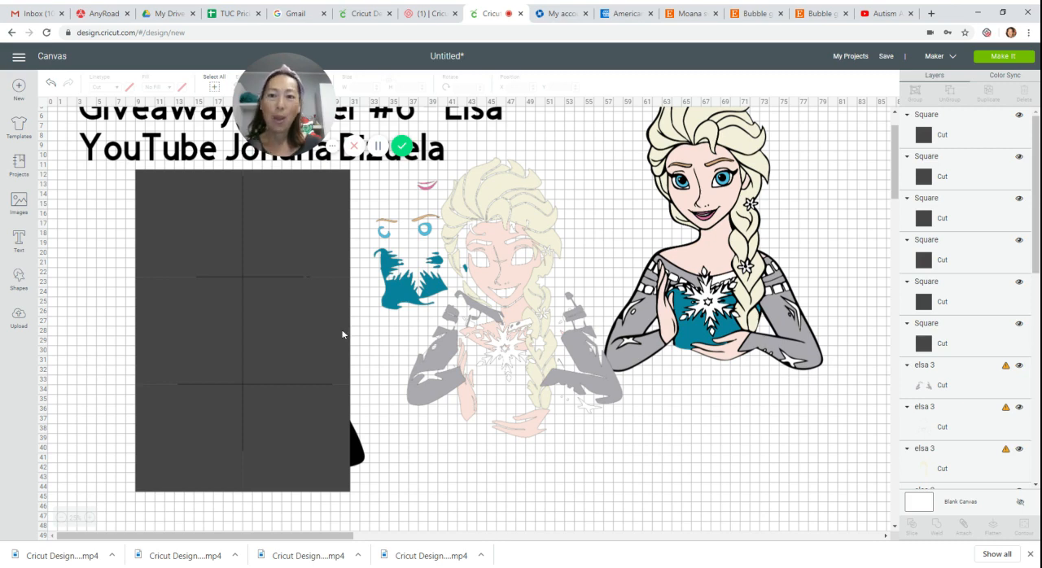
Bring the black silhouette to the front and shift it slightly left and down over the grid of squares.
{"action": "left_click_drag", "start_coordinate": [302, 84], "coordinate": [524, 78]}
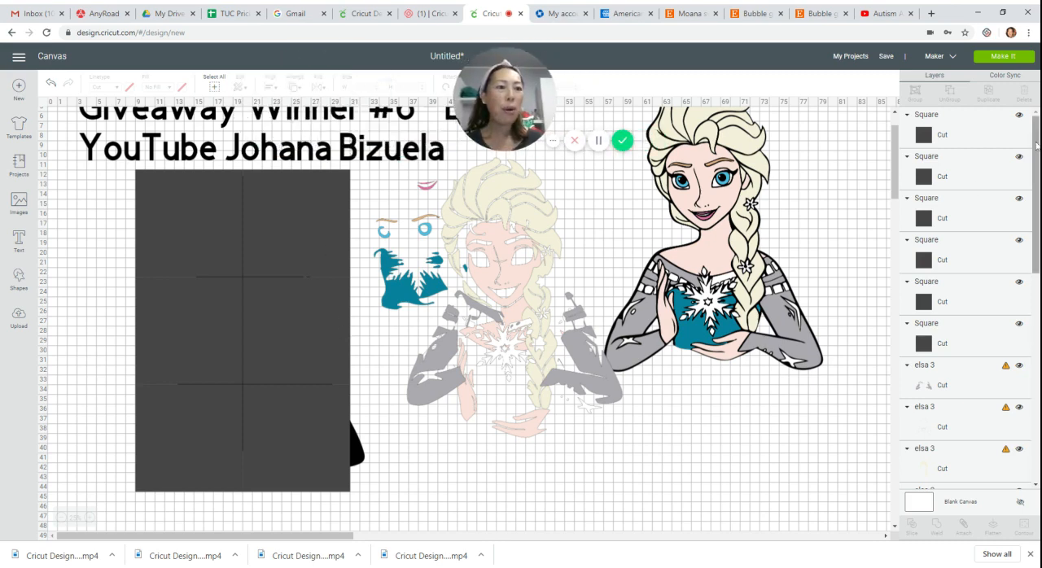
{"action": "scroll", "coordinate": [965, 301], "scroll_direction": "down", "scroll_amount": 8}
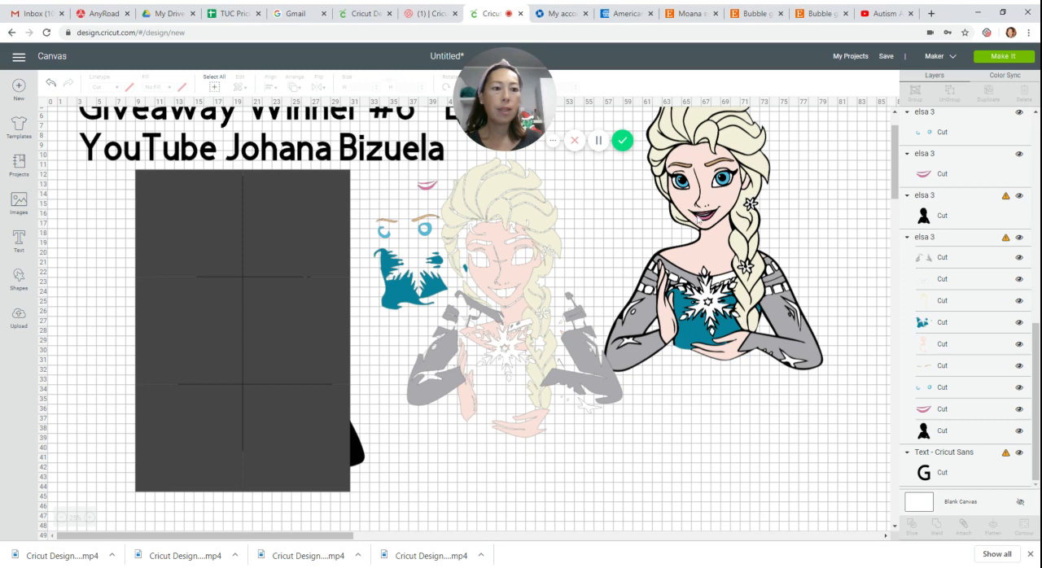
{"action": "left_click", "coordinate": [359, 460]}
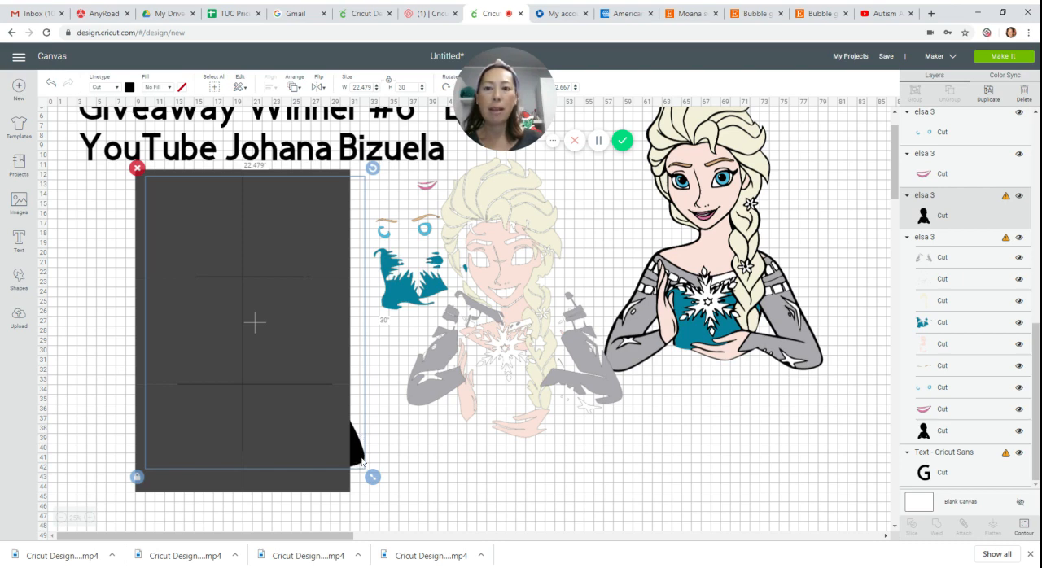
{"action": "left_click", "coordinate": [294, 89]}
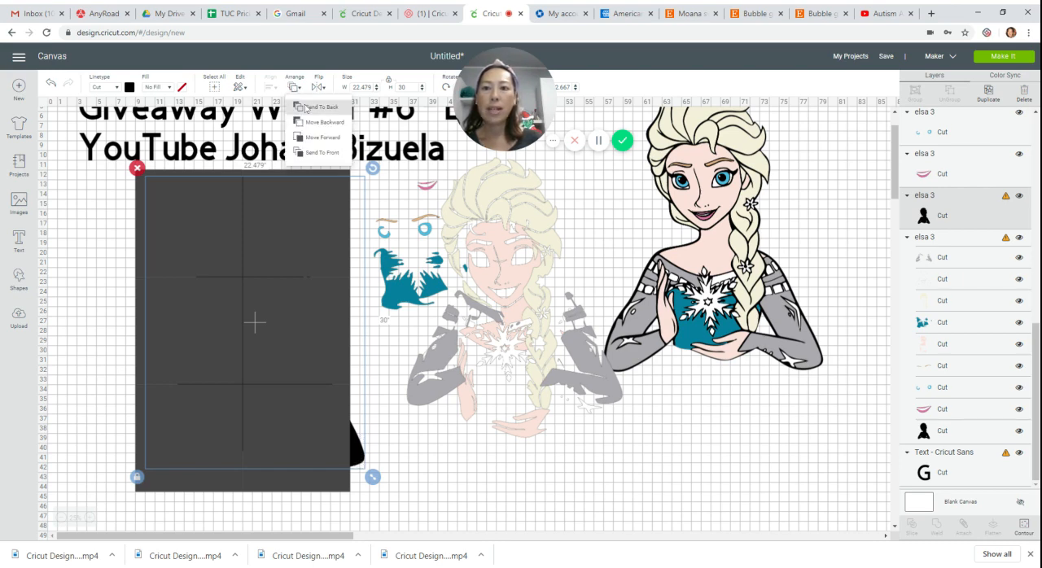
{"action": "left_click", "coordinate": [317, 158]}
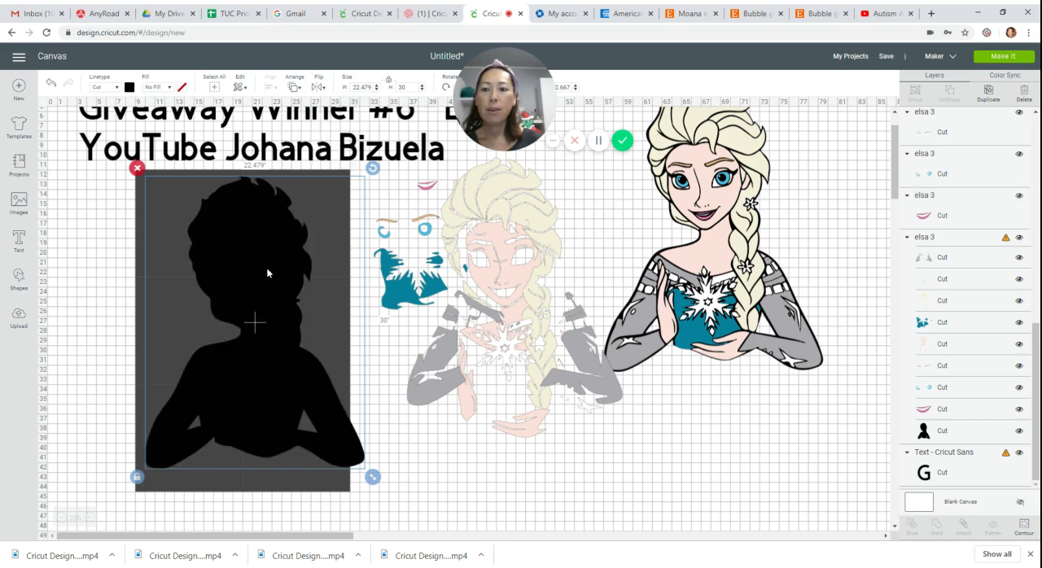
{"action": "left_click_drag", "start_coordinate": [267, 273], "coordinate": [260, 279]}
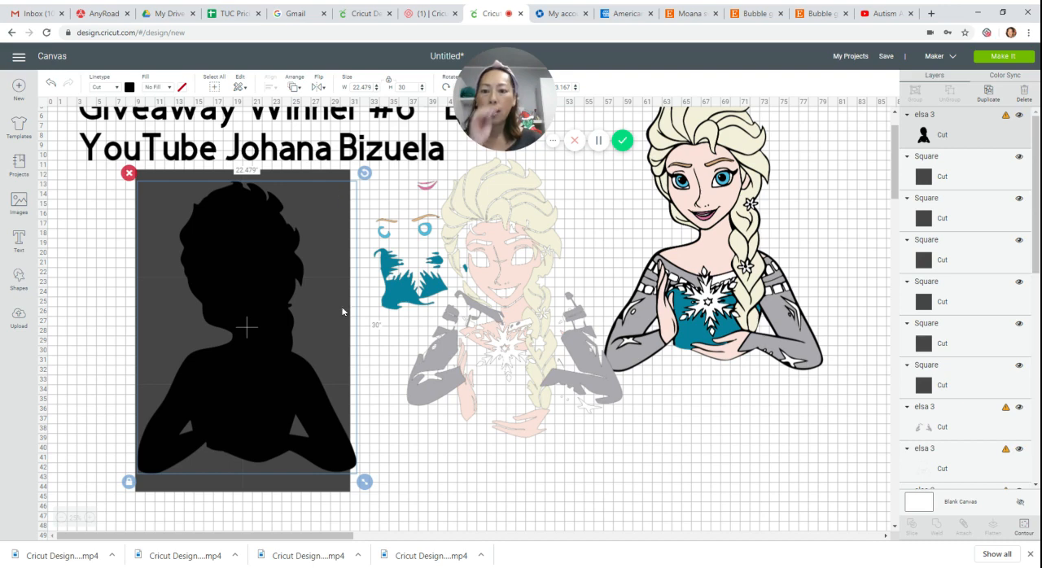
Resize the lower-right square to 11.5 inches and nudge the silhouette left so both arms lie within the squares.
{"action": "left_click", "coordinate": [301, 484]}
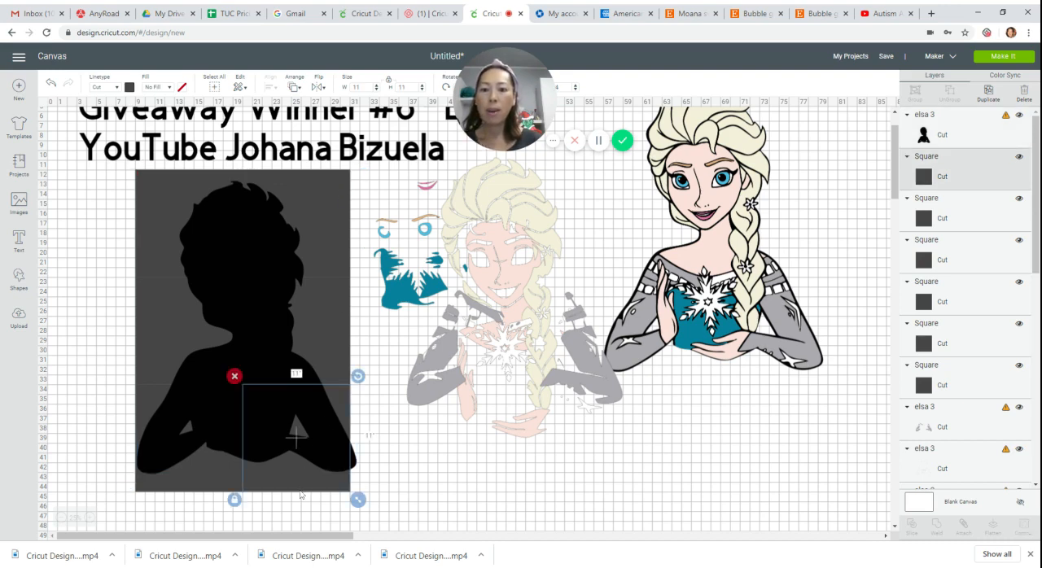
{"action": "left_click", "coordinate": [357, 86]}
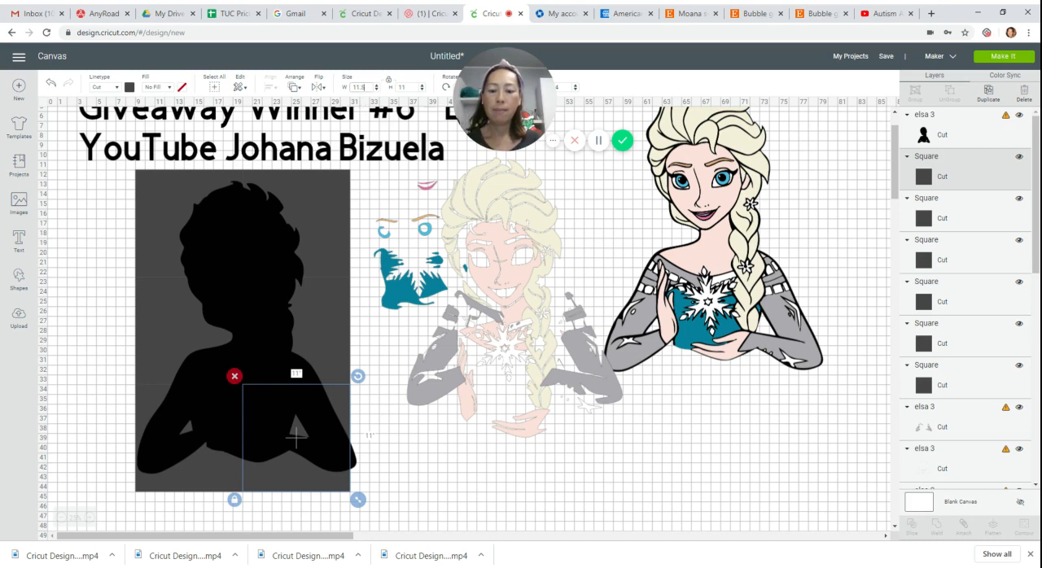
{"action": "key", "text": "Tab"}
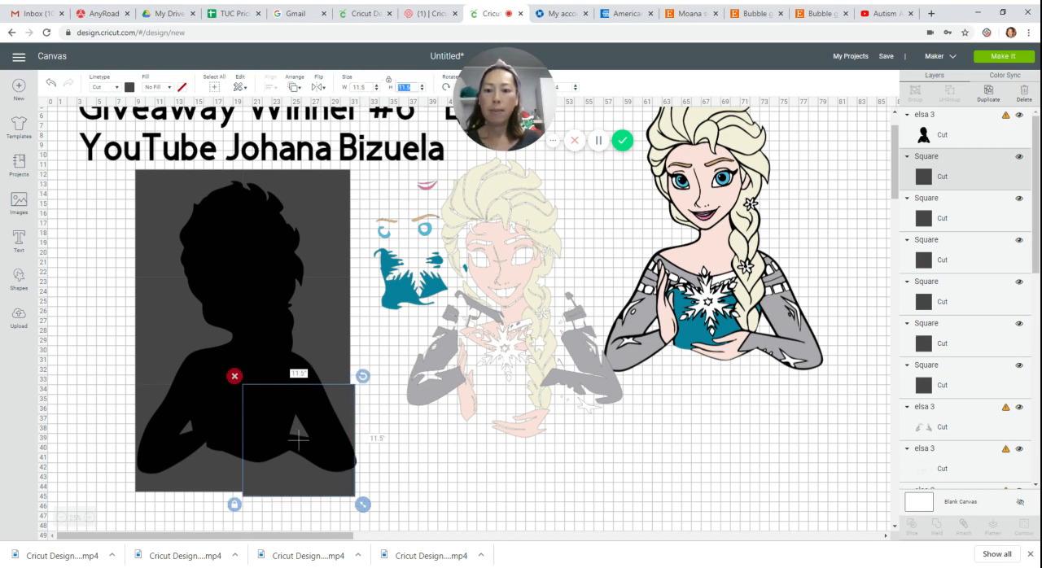
{"action": "left_click", "coordinate": [274, 285]}
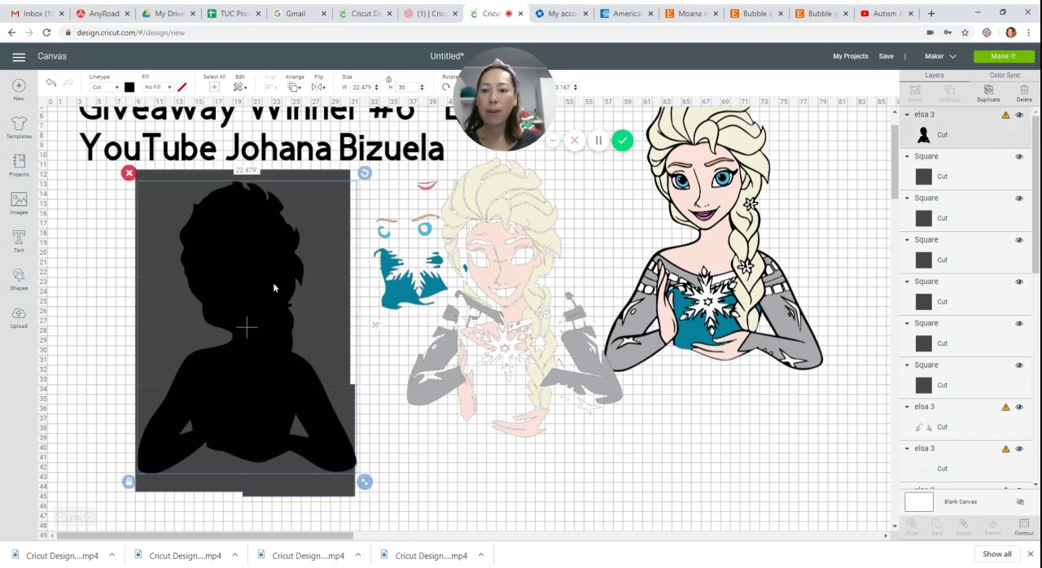
{"action": "left_click_drag", "start_coordinate": [272, 283], "coordinate": [271, 283]}
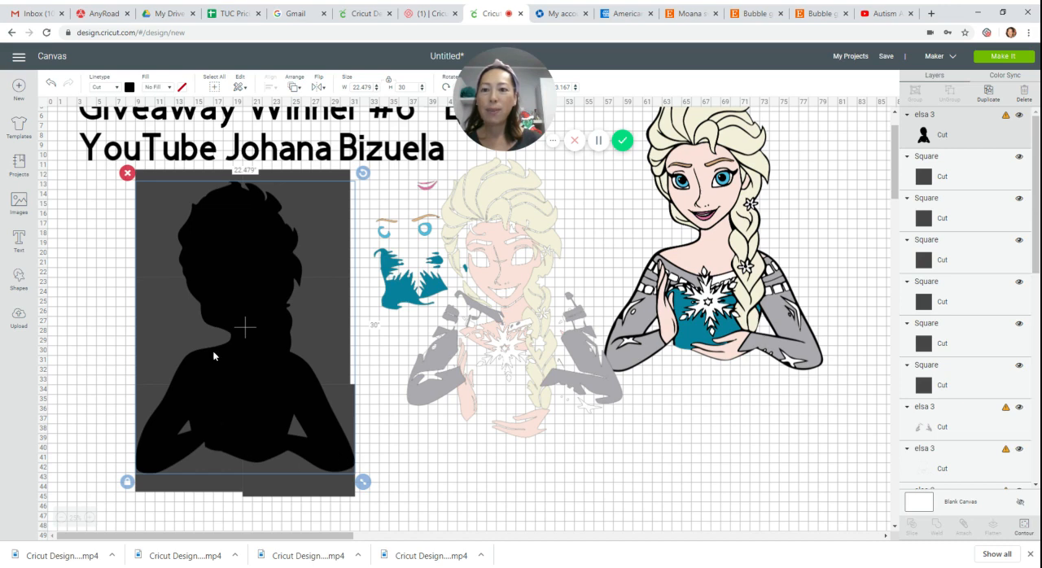
{"action": "left_click", "coordinate": [457, 501]}
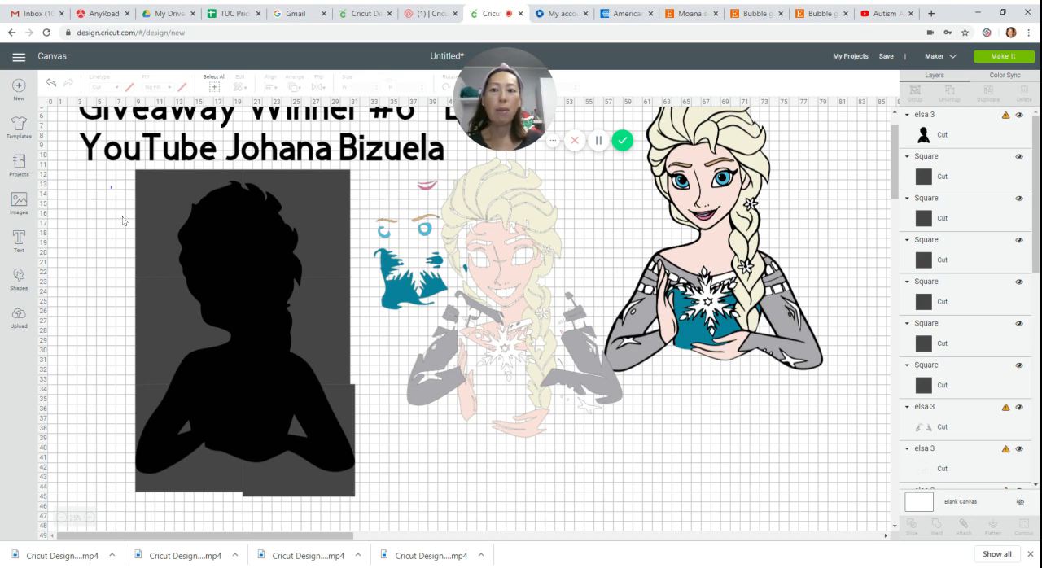
Slice the black silhouette with the upper-left square.
{"action": "left_click_drag", "start_coordinate": [111, 187], "coordinate": [88, 234]}
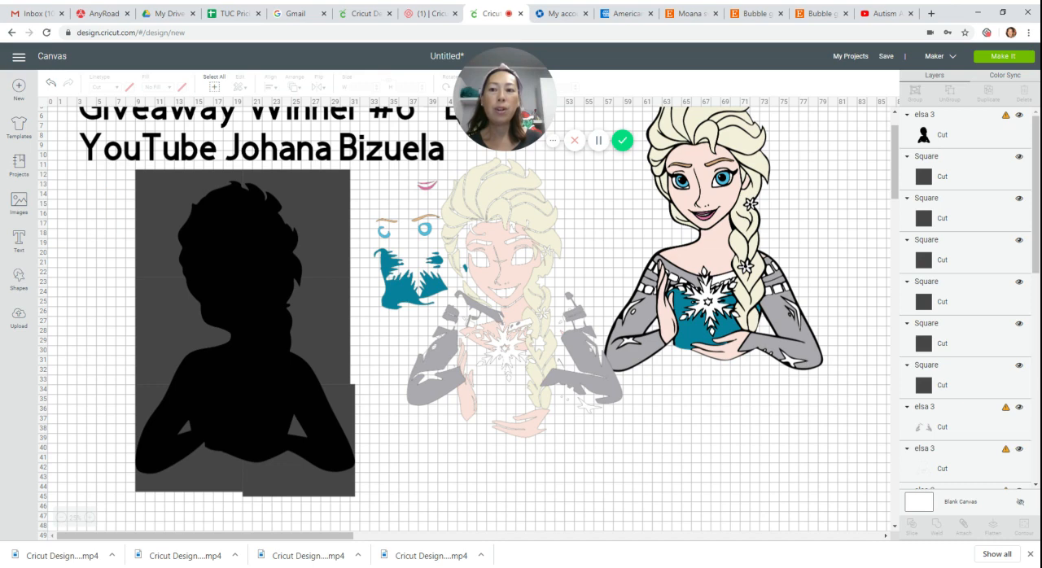
{"action": "left_click_drag", "start_coordinate": [91, 199], "coordinate": [237, 275]}
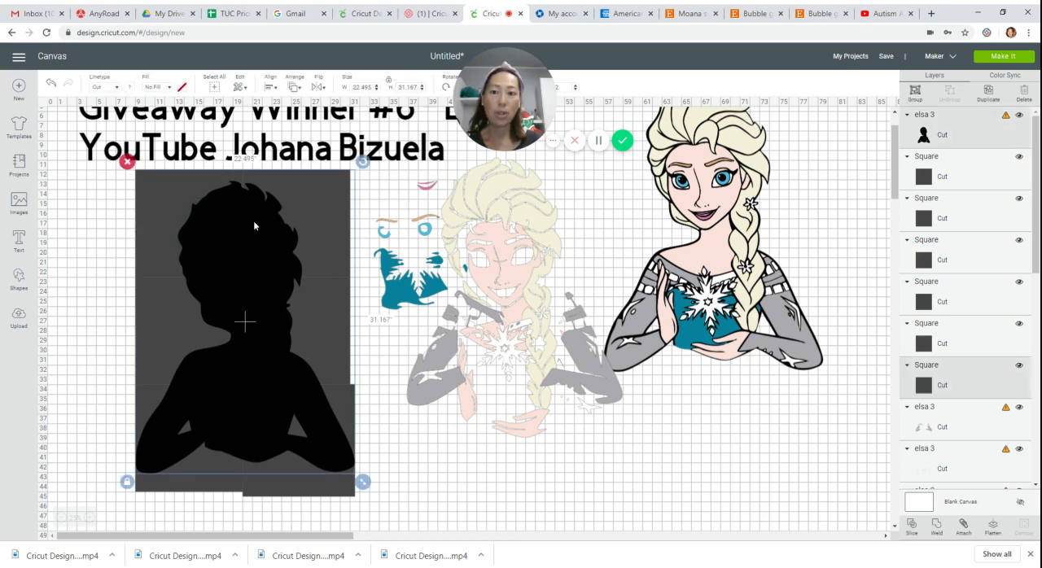
{"action": "left_click", "coordinate": [913, 525]}
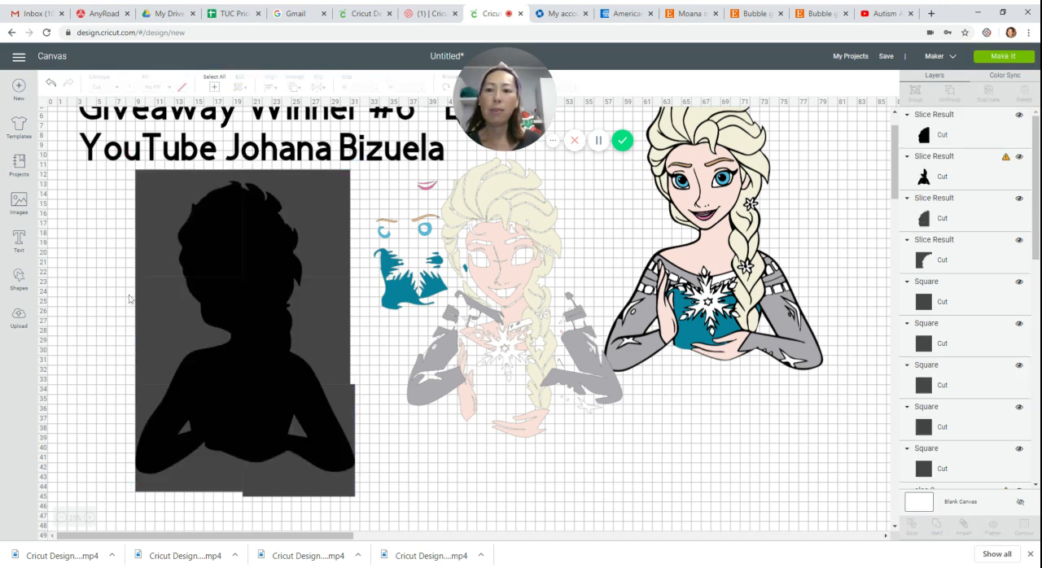
Slice the remaining silhouette with the middle-left square.
{"action": "left_click_drag", "start_coordinate": [122, 295], "coordinate": [179, 287]}
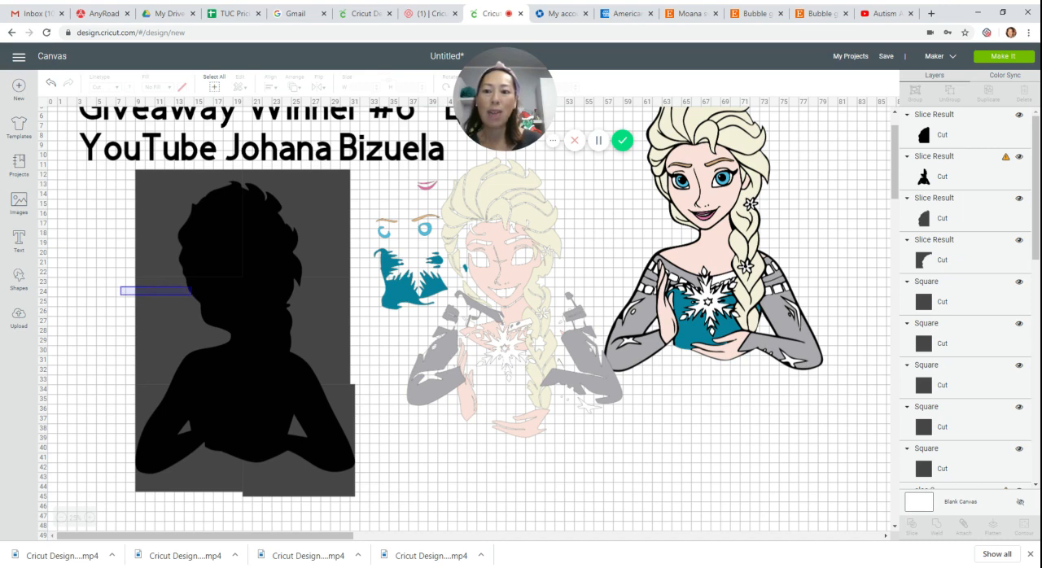
{"action": "left_click_drag", "start_coordinate": [192, 287], "coordinate": [194, 288]}
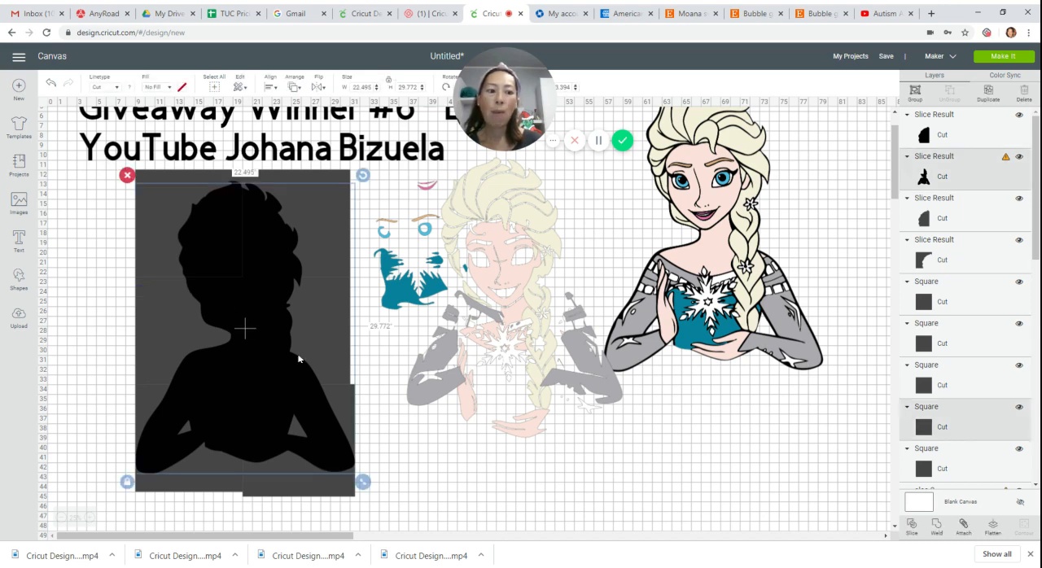
{"action": "left_click", "coordinate": [913, 526]}
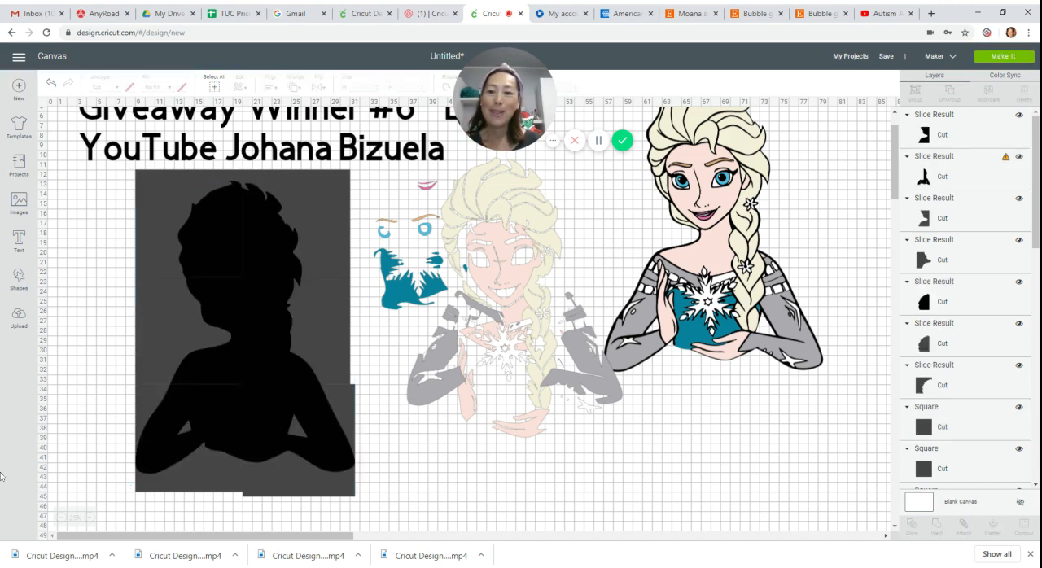
Slice the remaining silhouette with the lower-left square.
{"action": "left_click_drag", "start_coordinate": [99, 405], "coordinate": [175, 482]}
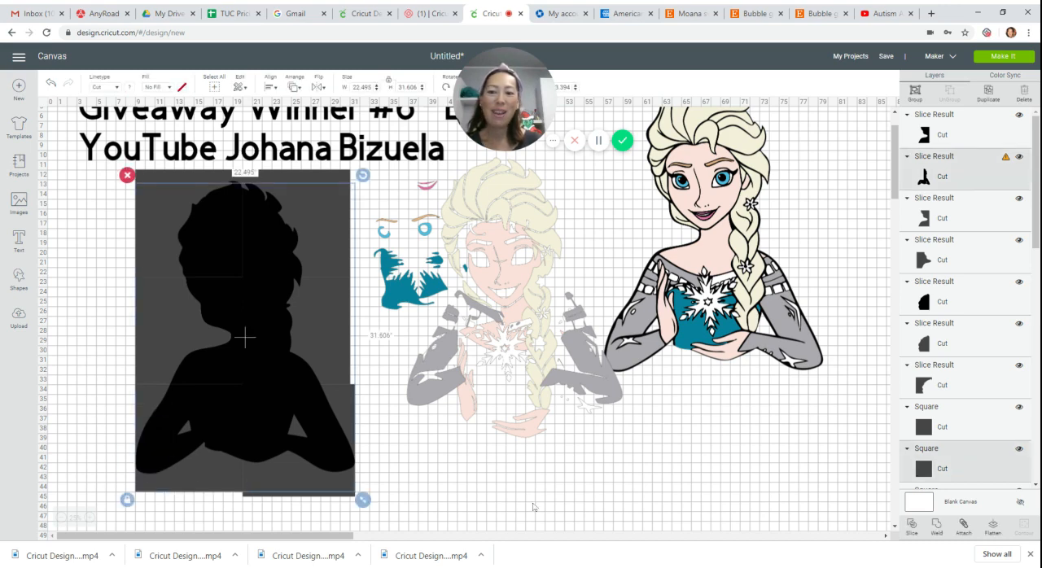
{"action": "left_click", "coordinate": [912, 527]}
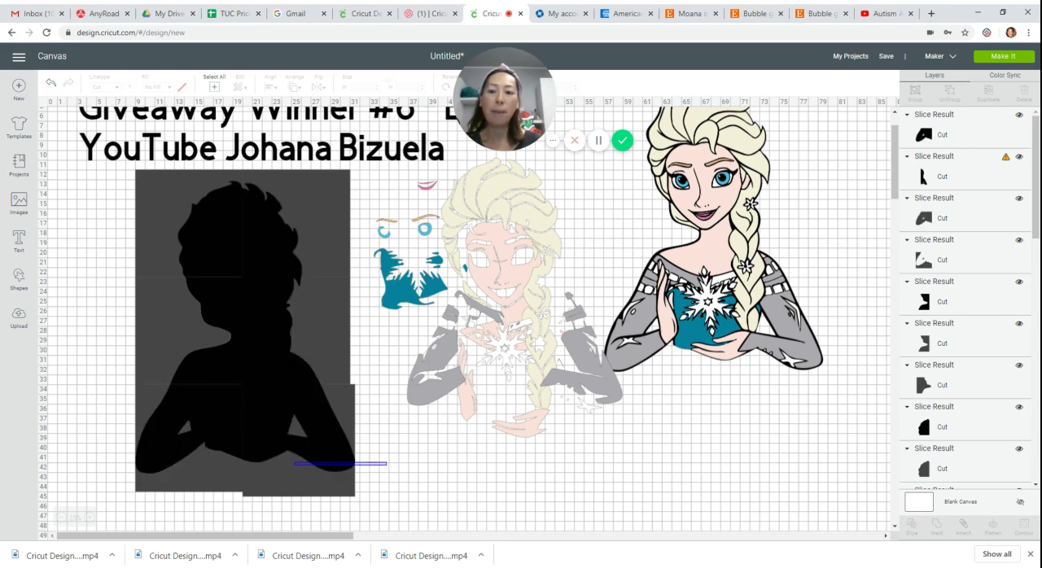
Slice the remaining black silhouette with the lower-right square and with the middle-right square.
{"action": "left_click", "coordinate": [303, 464]}
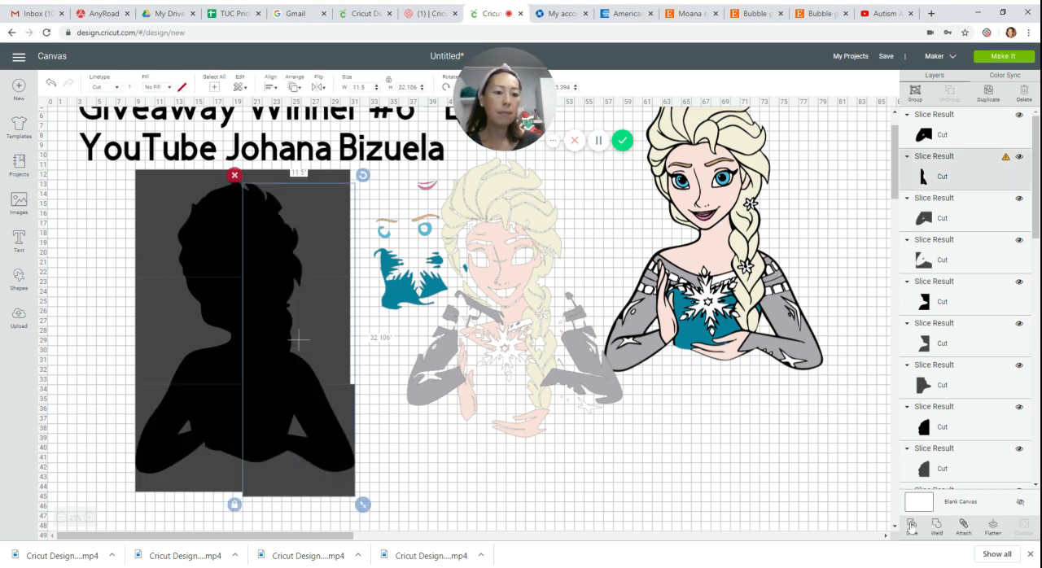
{"action": "key", "text": "Delete"}
{"action": "key", "text": "ctrl+z"}
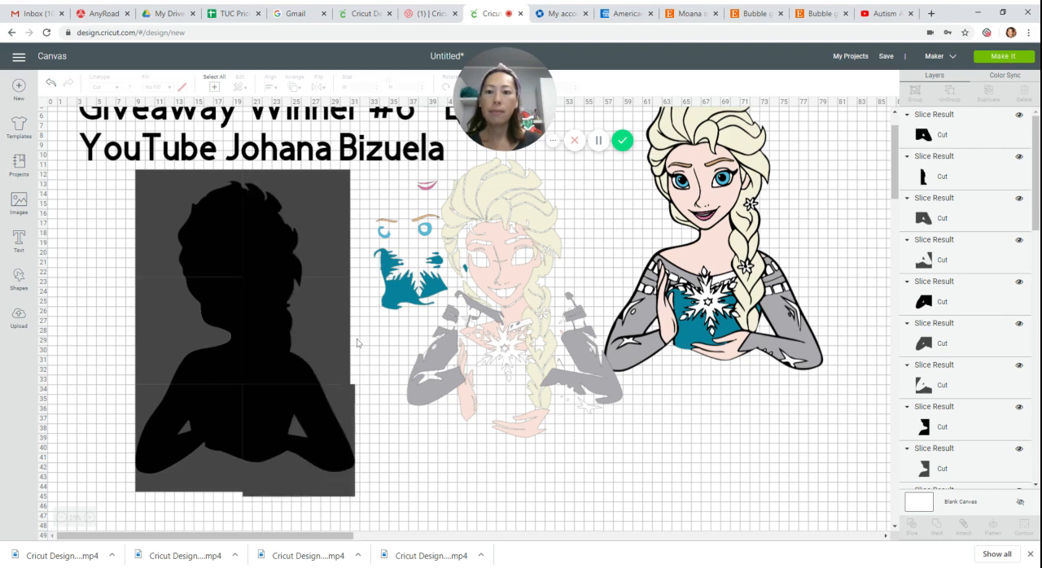
{"action": "left_click_drag", "start_coordinate": [362, 333], "coordinate": [255, 344]}
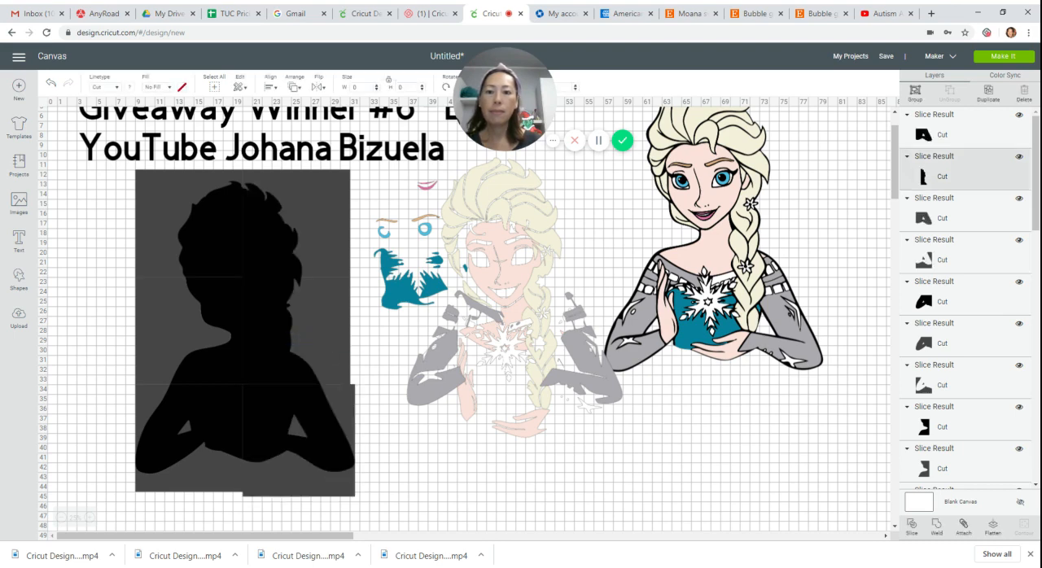
{"action": "left_click", "coordinate": [914, 528]}
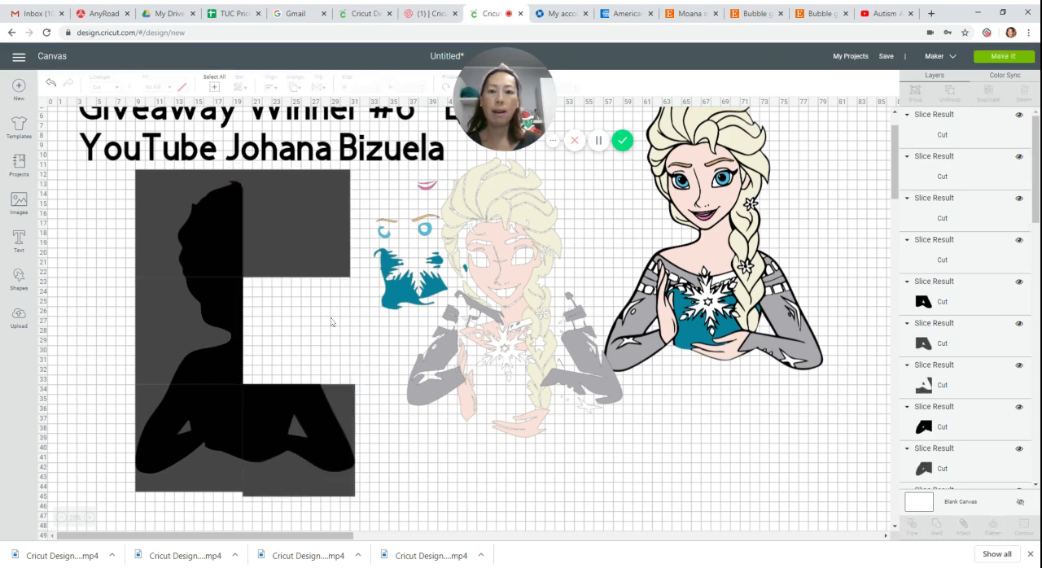
Delete the assembled full-colour Elsa and lay out the six black silhouette pieces in its place with small gaps between them.
{"action": "left_click_drag", "start_coordinate": [759, 272], "coordinate": [813, 350]}
{"action": "key", "text": "Delete"}
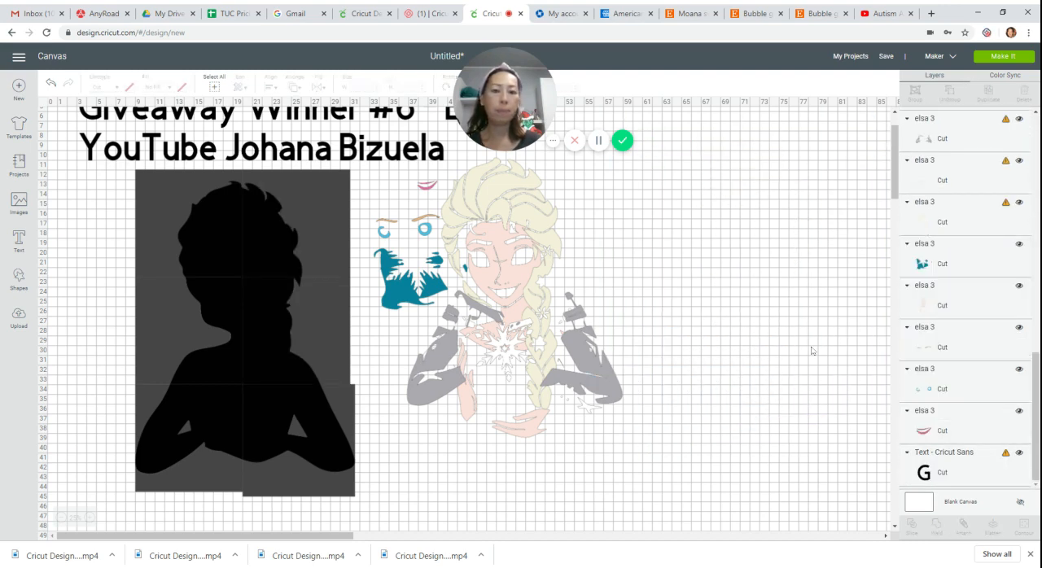
{"action": "left_click_drag", "start_coordinate": [416, 239], "coordinate": [812, 241]}
{"action": "left_click_drag", "start_coordinate": [236, 243], "coordinate": [766, 256]}
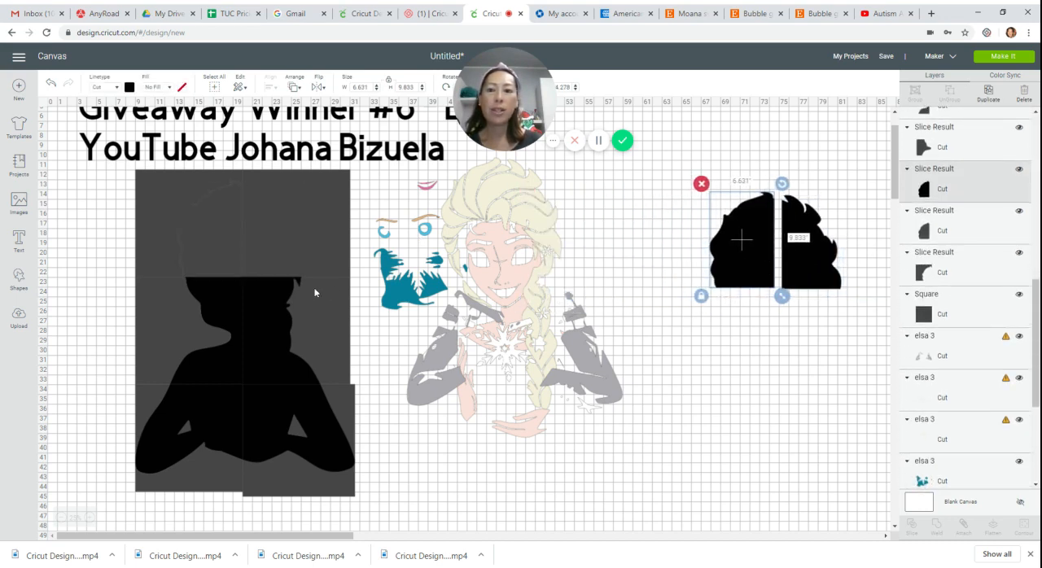
{"action": "left_click_drag", "start_coordinate": [272, 305], "coordinate": [813, 328]}
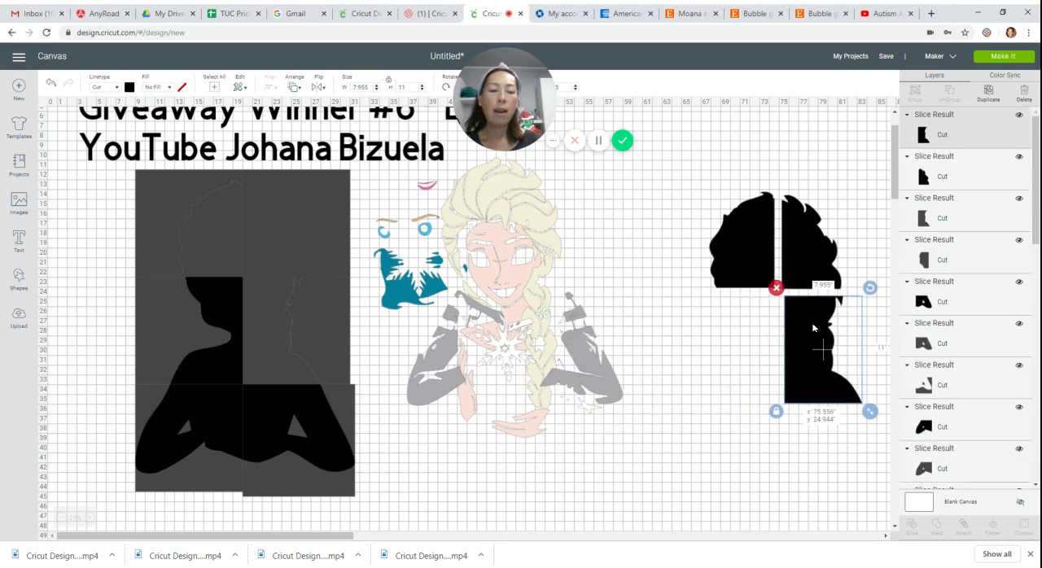
{"action": "left_click_drag", "start_coordinate": [225, 299], "coordinate": [756, 316]}
{"action": "left_click_drag", "start_coordinate": [259, 406], "coordinate": [804, 434]}
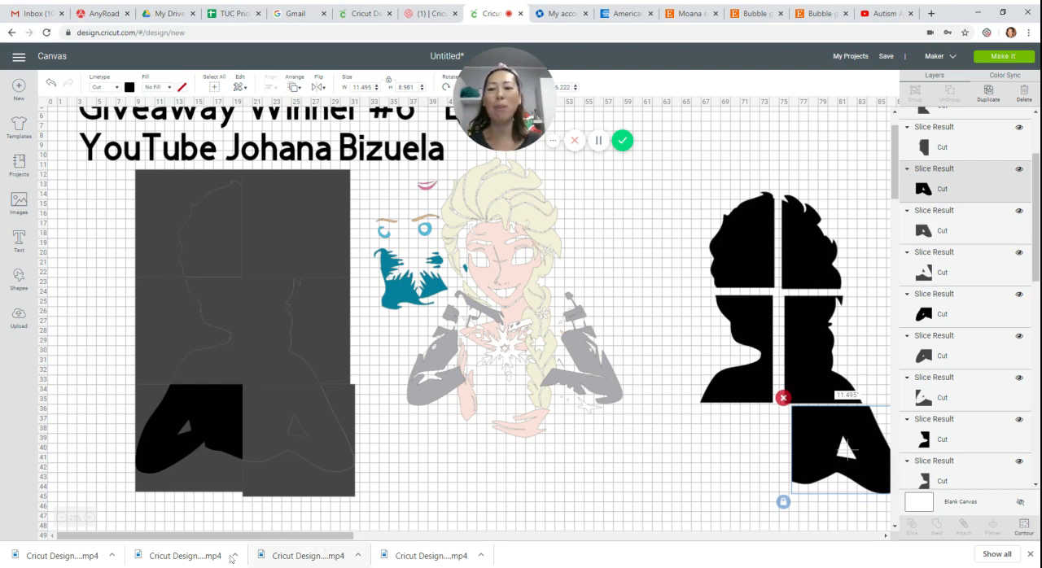
{"action": "left_click_drag", "start_coordinate": [200, 432], "coordinate": [739, 454]}
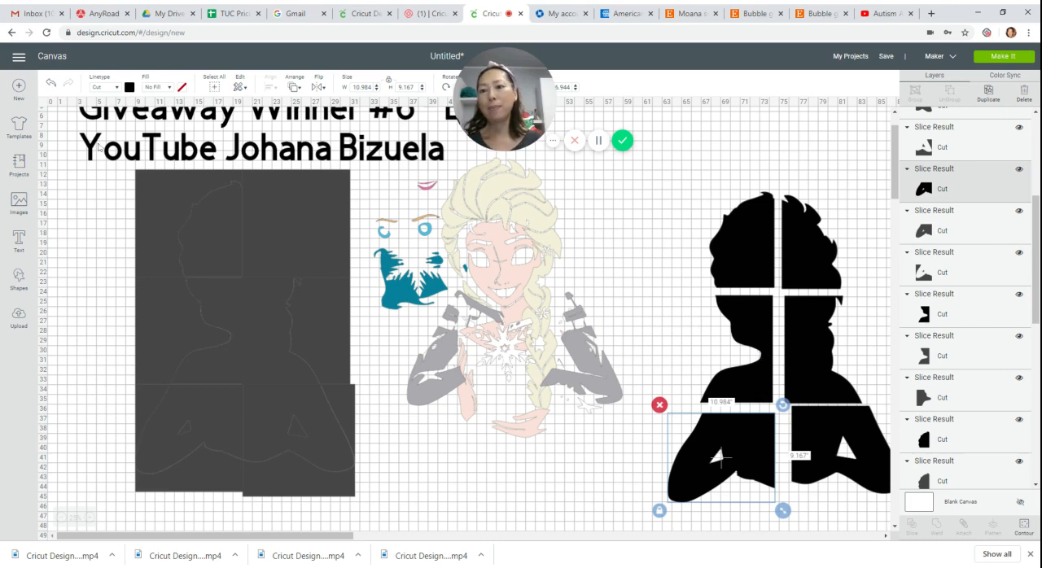
Delete all the grey squares and slice leftovers remaining where the silhouette was cut.
{"action": "left_click_drag", "start_coordinate": [101, 178], "coordinate": [306, 492]}
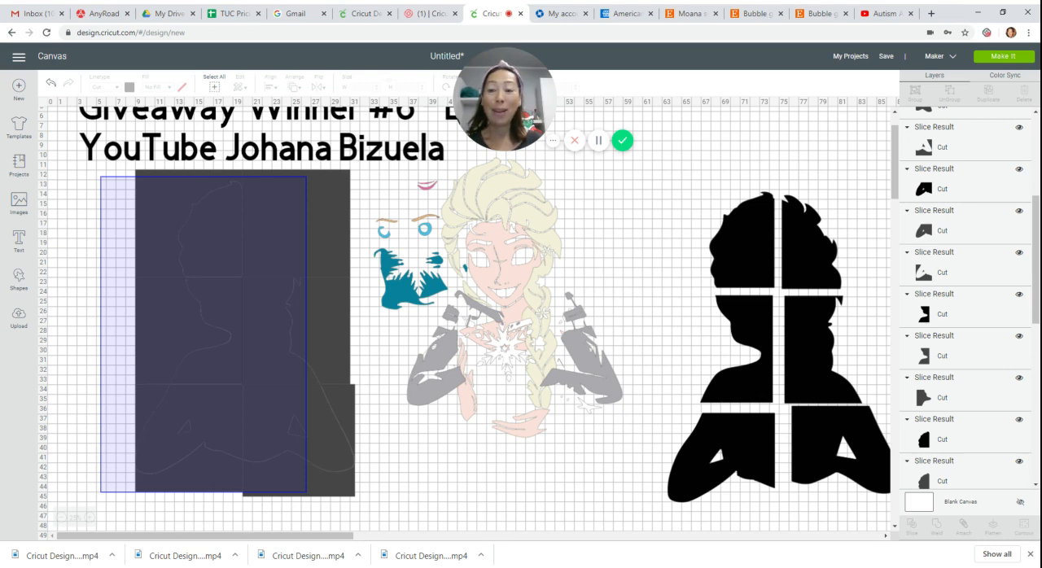
{"action": "left_click_drag", "start_coordinate": [306, 492], "coordinate": [310, 496]}
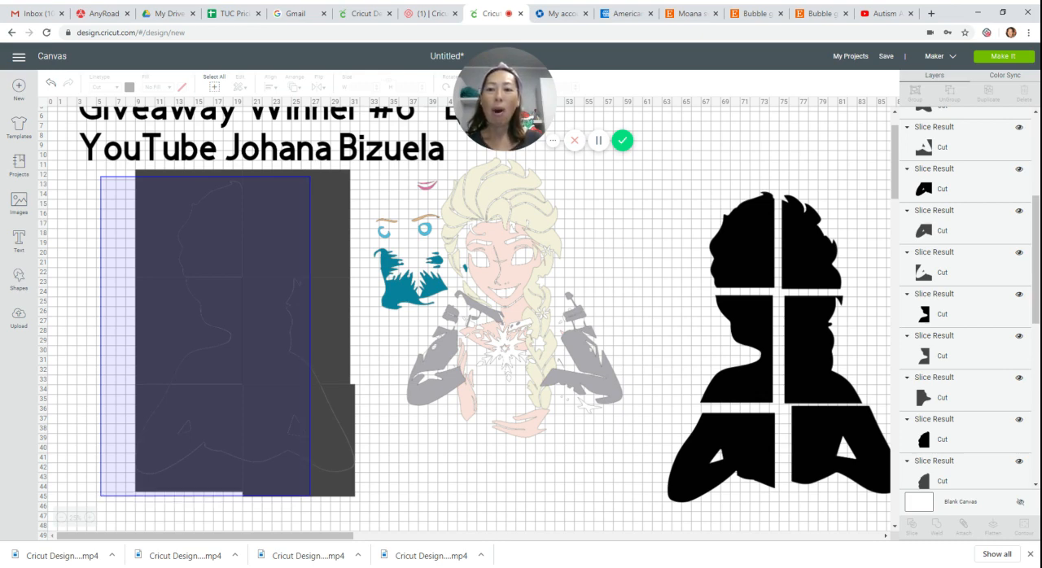
{"action": "left_click_drag", "start_coordinate": [310, 496], "coordinate": [310, 496]}
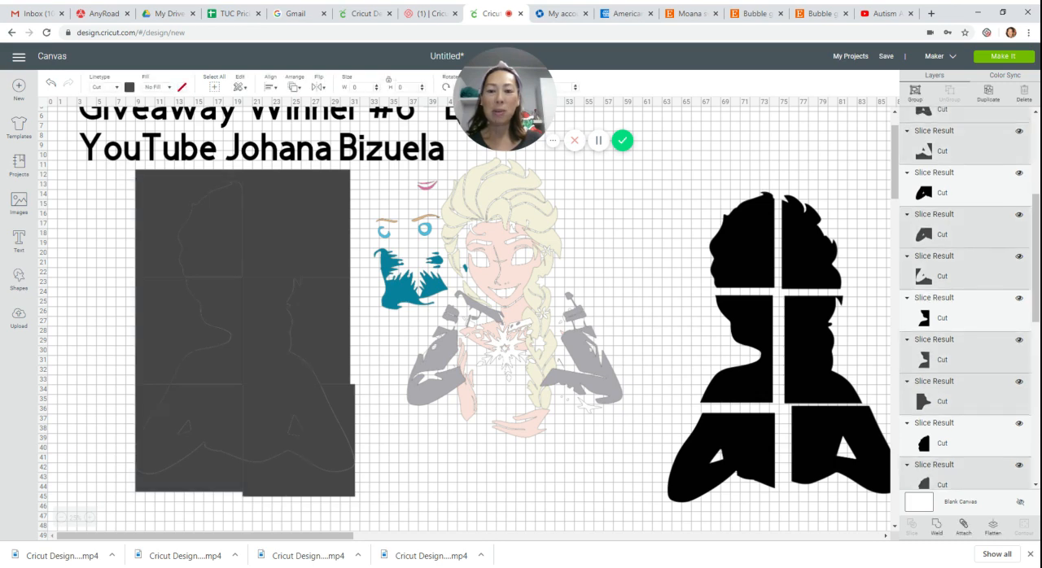
{"action": "key", "text": "Delete"}
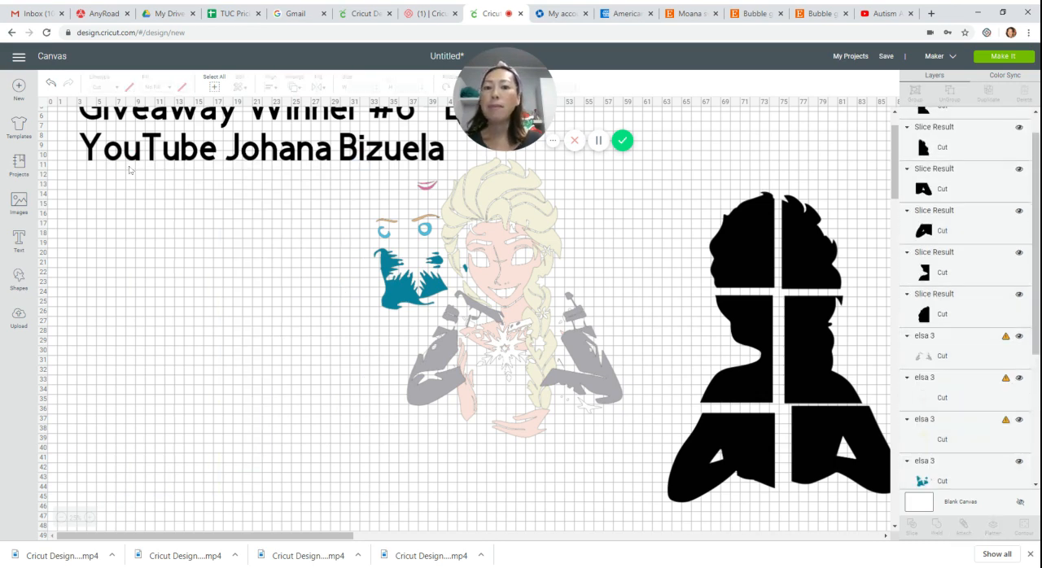
Insert a square and move it into the empty area below the title text.
{"action": "left_click", "coordinate": [18, 278]}
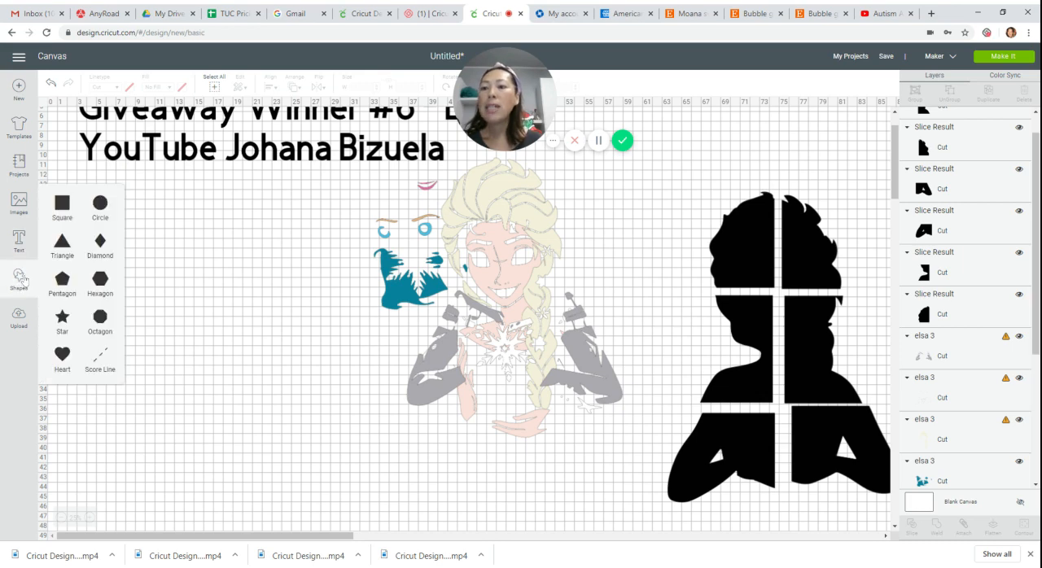
{"action": "left_click", "coordinate": [57, 205]}
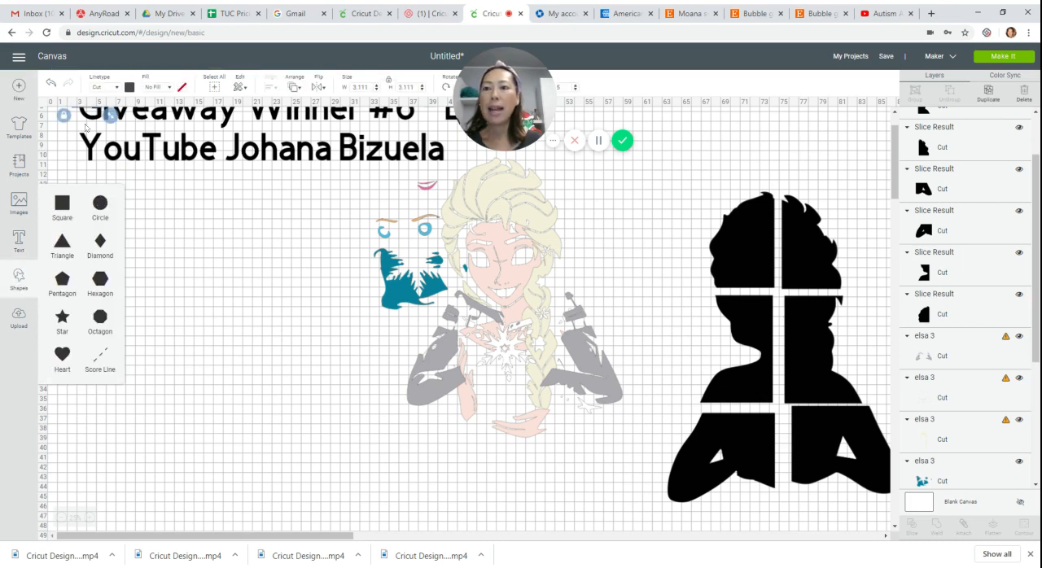
{"action": "scroll", "coordinate": [86, 126], "scroll_direction": "up", "scroll_amount": 2}
{"action": "left_click_drag", "start_coordinate": [90, 153], "coordinate": [118, 287]}
Move the teal dress layer into the empty area beside the figure and duplicate it twice.
{"action": "left_click_drag", "start_coordinate": [387, 348], "coordinate": [239, 407]}
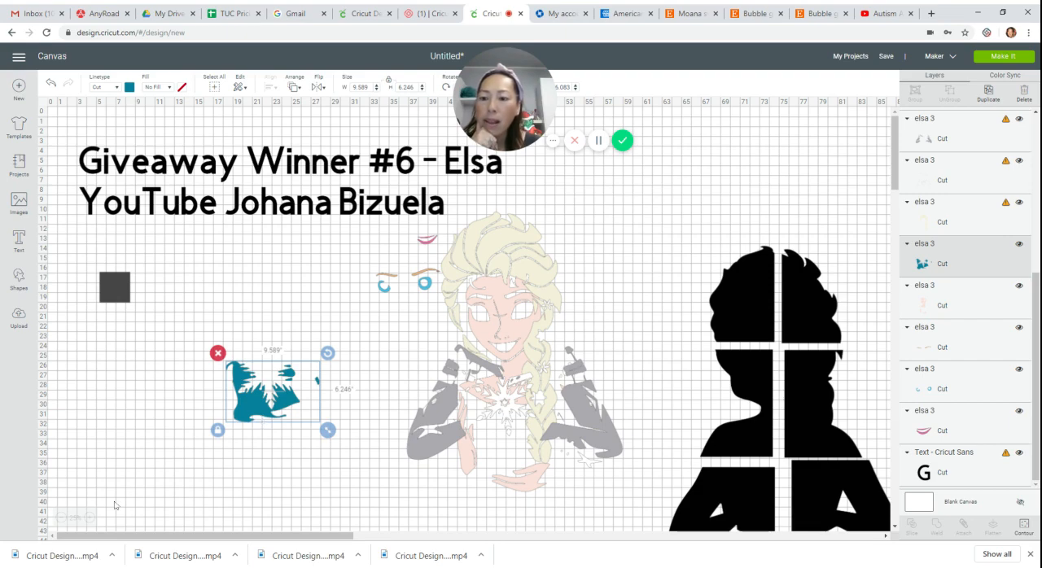
{"action": "left_click", "coordinate": [92, 517]}
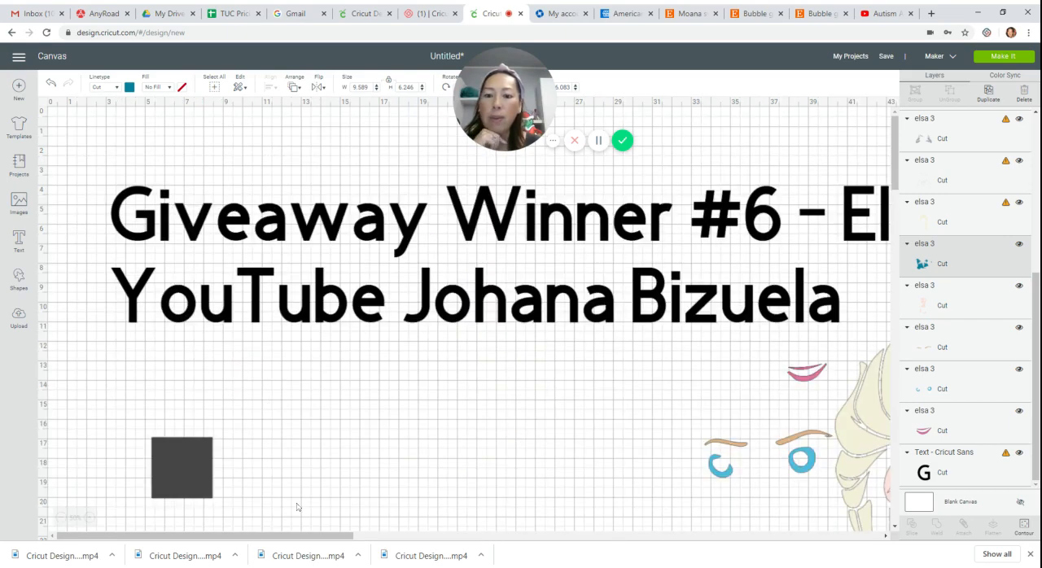
{"action": "left_click_drag", "start_coordinate": [224, 536], "coordinate": [332, 536]}
{"action": "scroll", "coordinate": [239, 428], "scroll_direction": "down", "scroll_amount": 4}
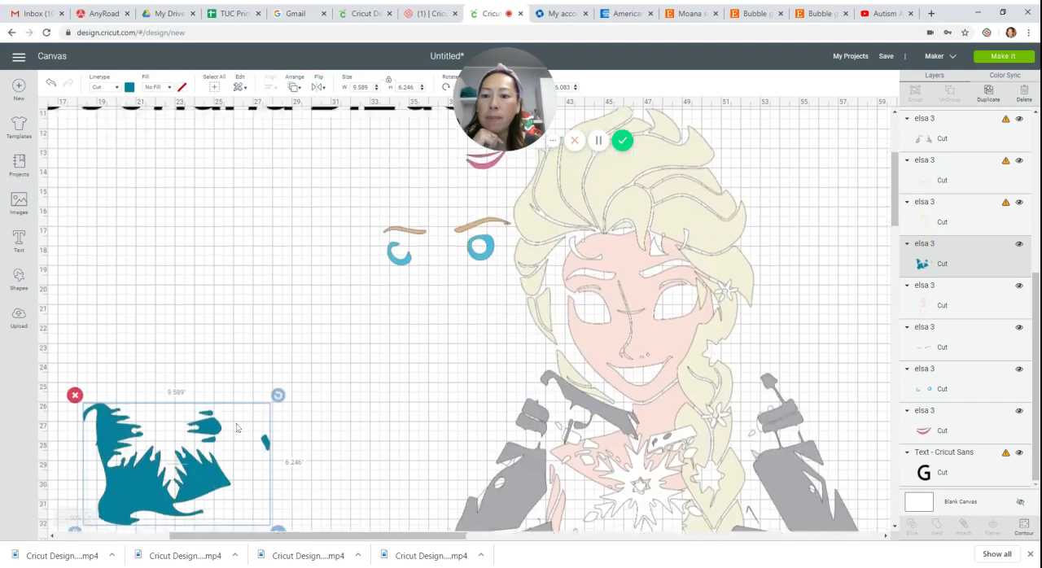
{"action": "left_click_drag", "start_coordinate": [224, 429], "coordinate": [280, 320]}
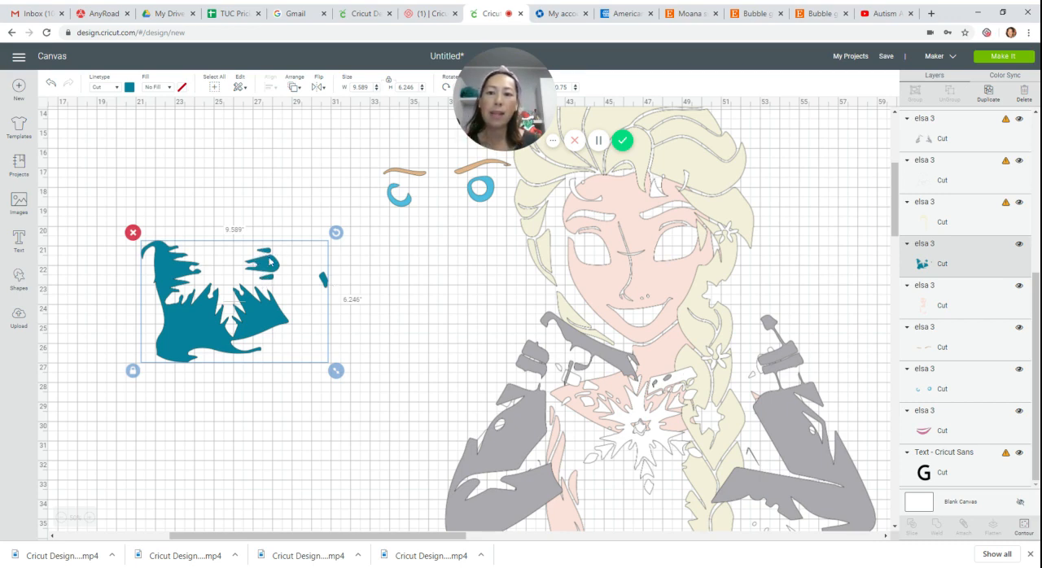
{"action": "left_click_drag", "start_coordinate": [221, 324], "coordinate": [222, 283]}
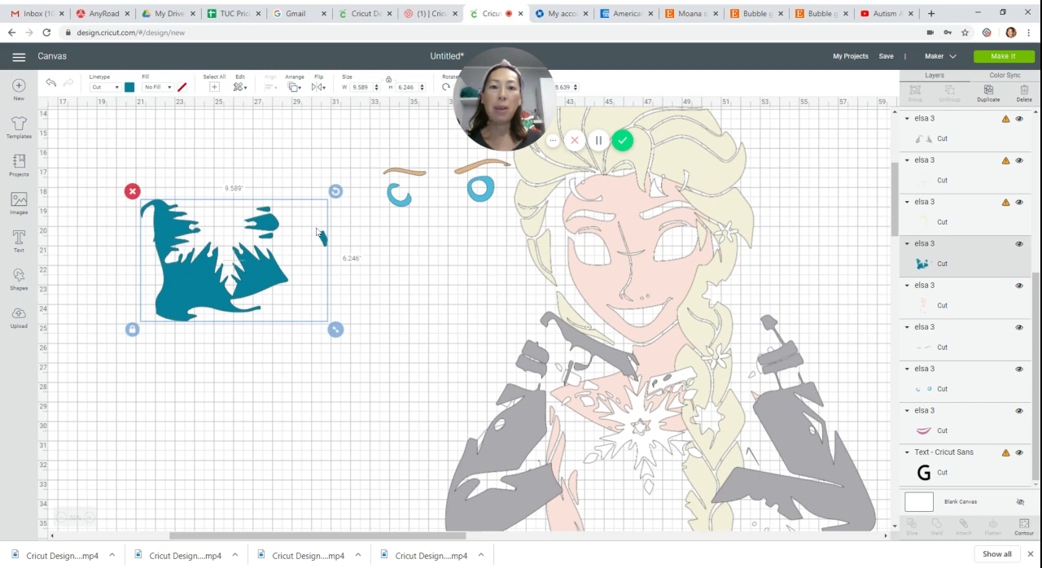
{"action": "left_click", "coordinate": [987, 92]}
{"action": "left_click", "coordinate": [988, 92]}
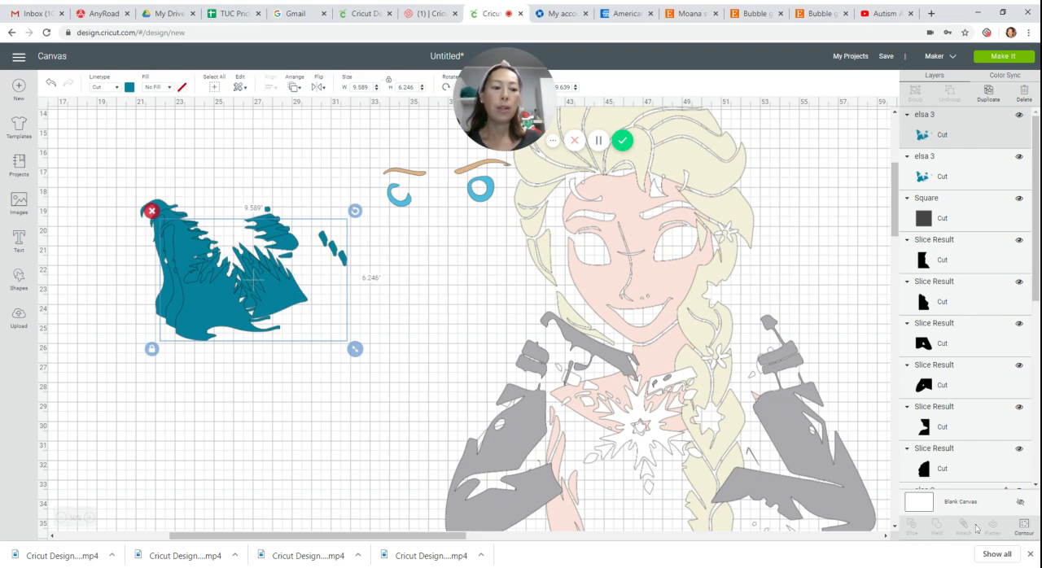
Use Contour to hide all but the large bodice shape on the topmost teal copy, and move that copy below the original.
{"action": "left_click", "coordinate": [1023, 527]}
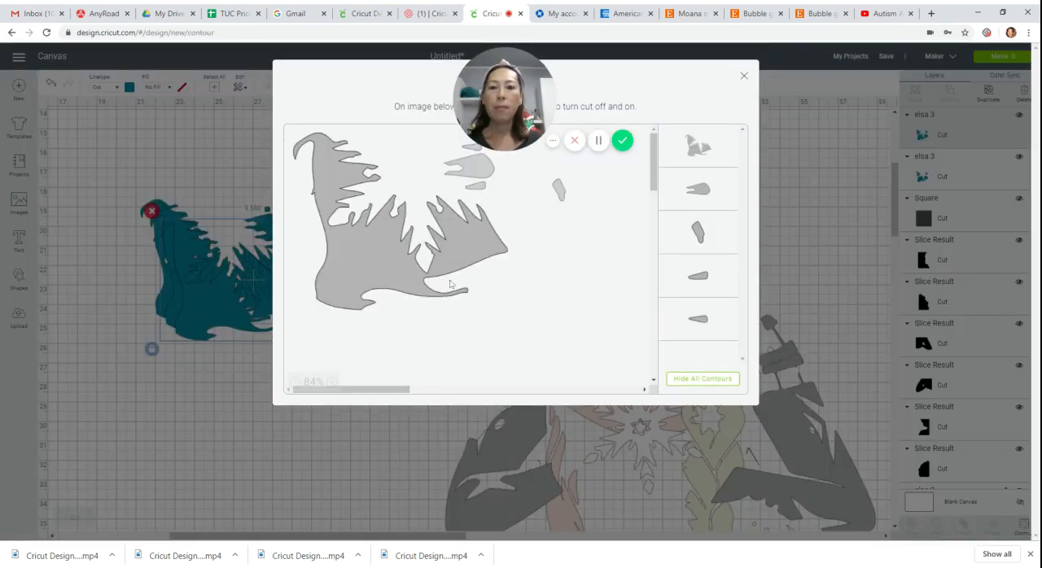
{"action": "left_click", "coordinate": [730, 379]}
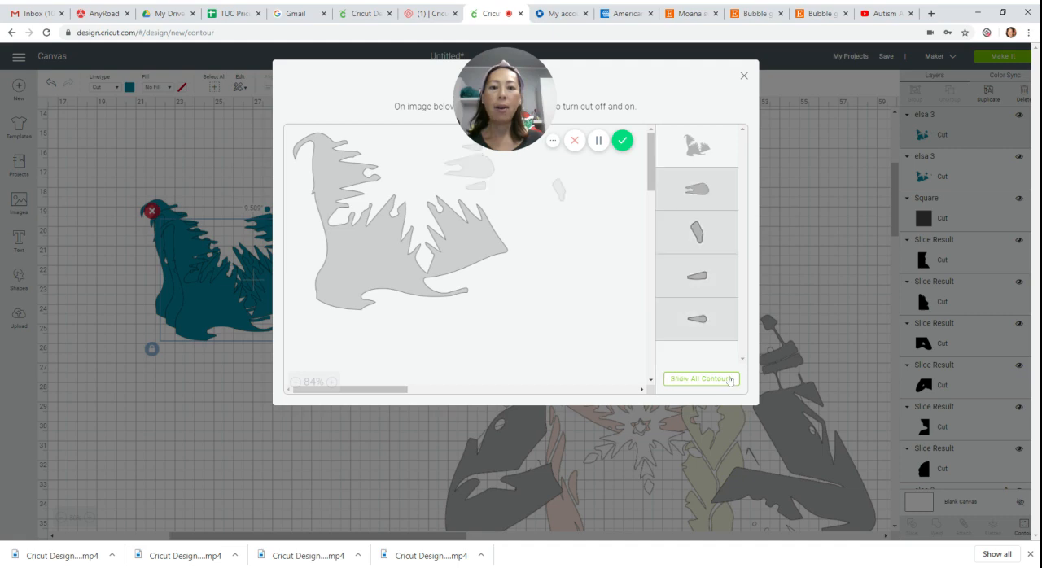
{"action": "left_click", "coordinate": [338, 161]}
{"action": "left_click", "coordinate": [400, 266]}
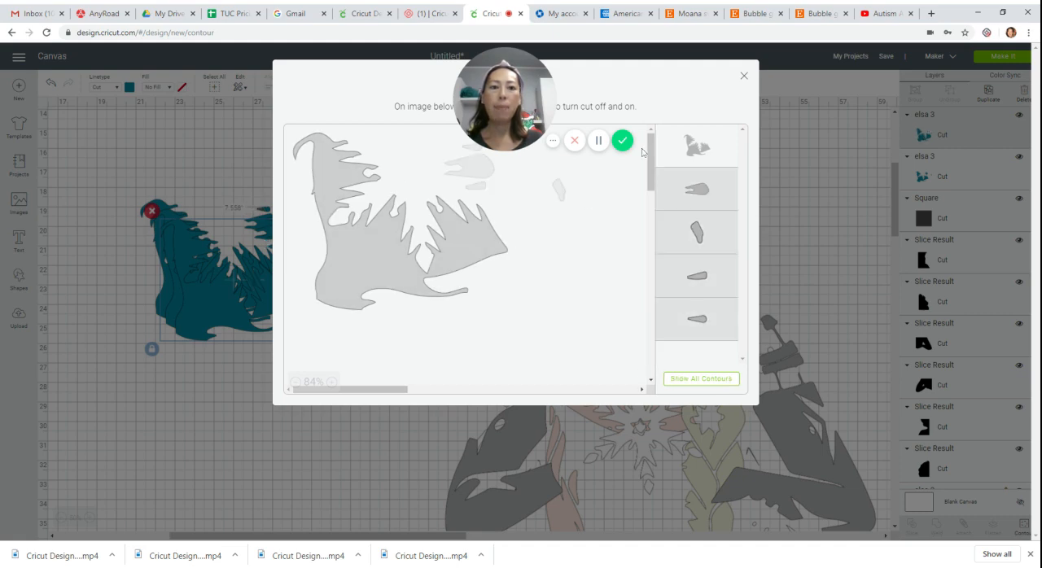
{"action": "left_click", "coordinate": [743, 75]}
{"action": "left_click_drag", "start_coordinate": [171, 286], "coordinate": [95, 426]}
Hide the large bodice and the lone far-side shape on the second teal copy, and fit its remaining shapes into the separated bodice.
{"action": "left_click", "coordinate": [213, 319]}
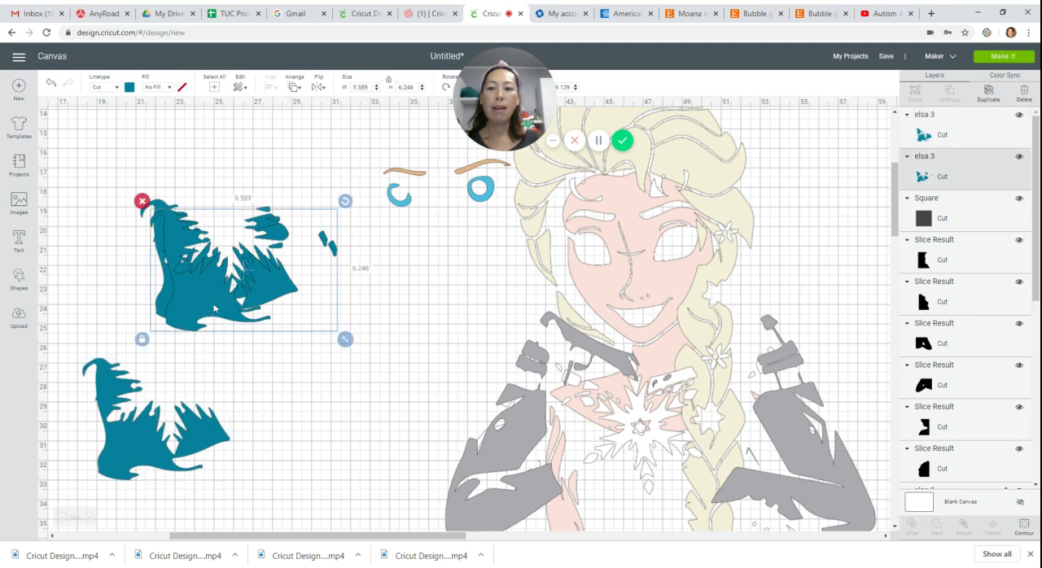
{"action": "left_click_drag", "start_coordinate": [212, 318], "coordinate": [293, 384]}
{"action": "left_click_drag", "start_coordinate": [304, 403], "coordinate": [322, 409]}
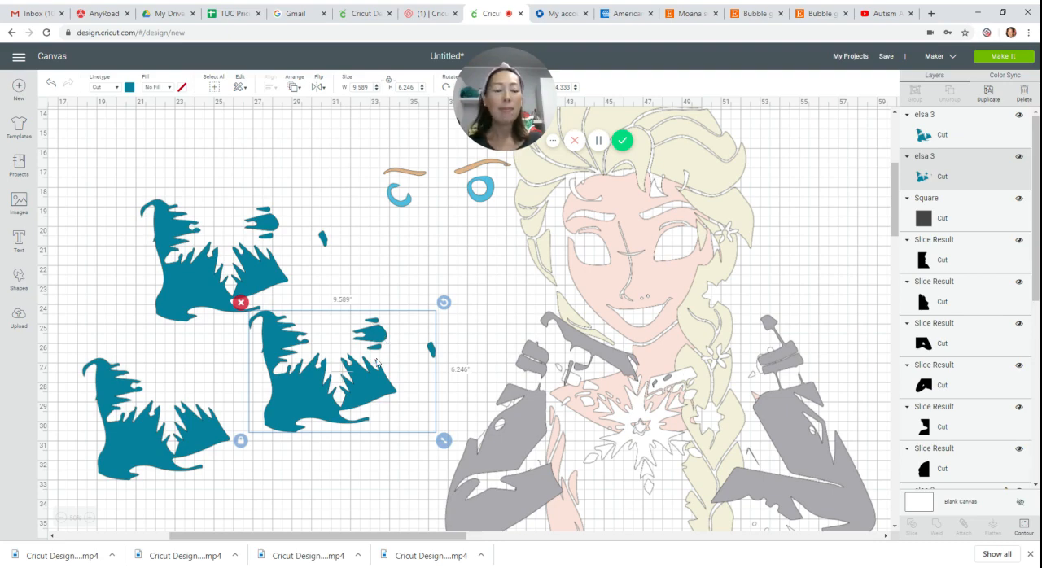
{"action": "left_click", "coordinate": [1024, 526]}
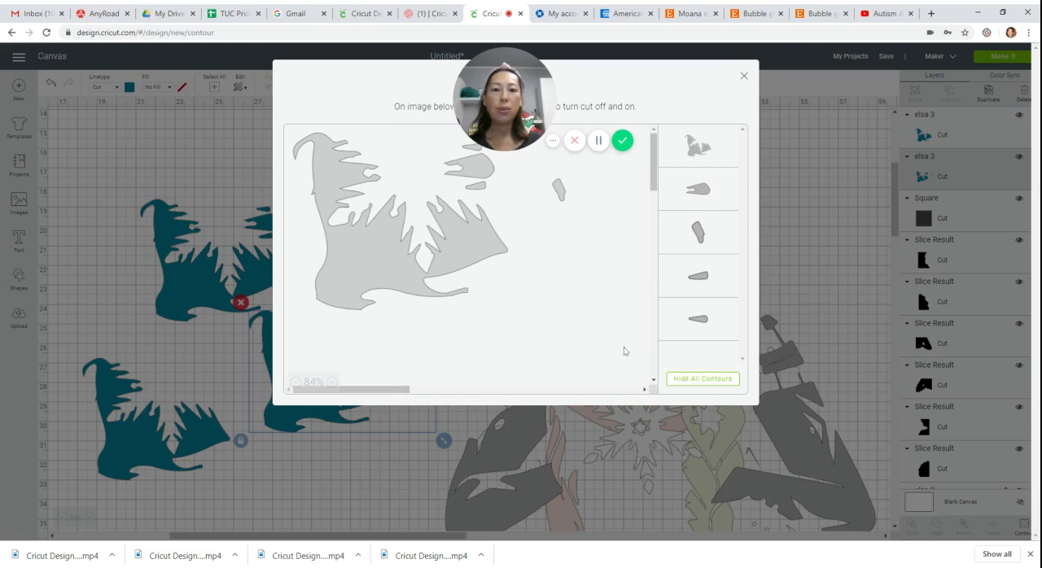
{"action": "left_click", "coordinate": [476, 247]}
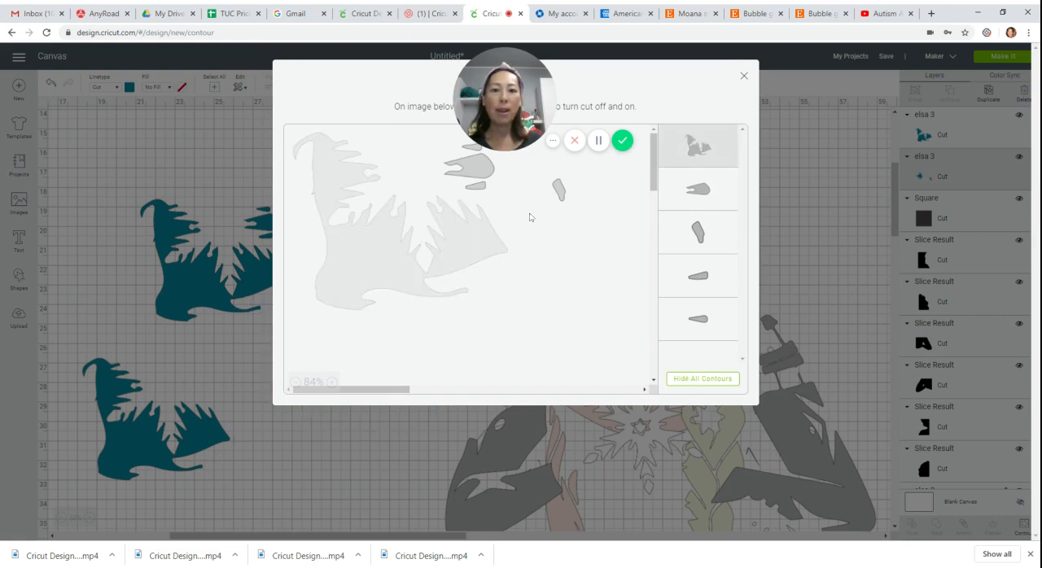
{"action": "left_click", "coordinate": [560, 192]}
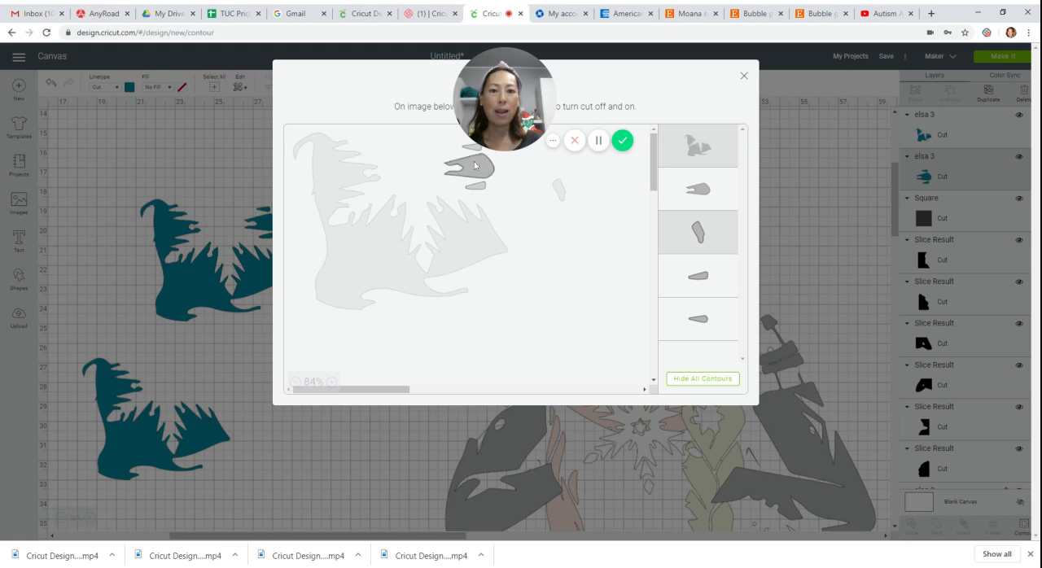
{"action": "left_click", "coordinate": [744, 76]}
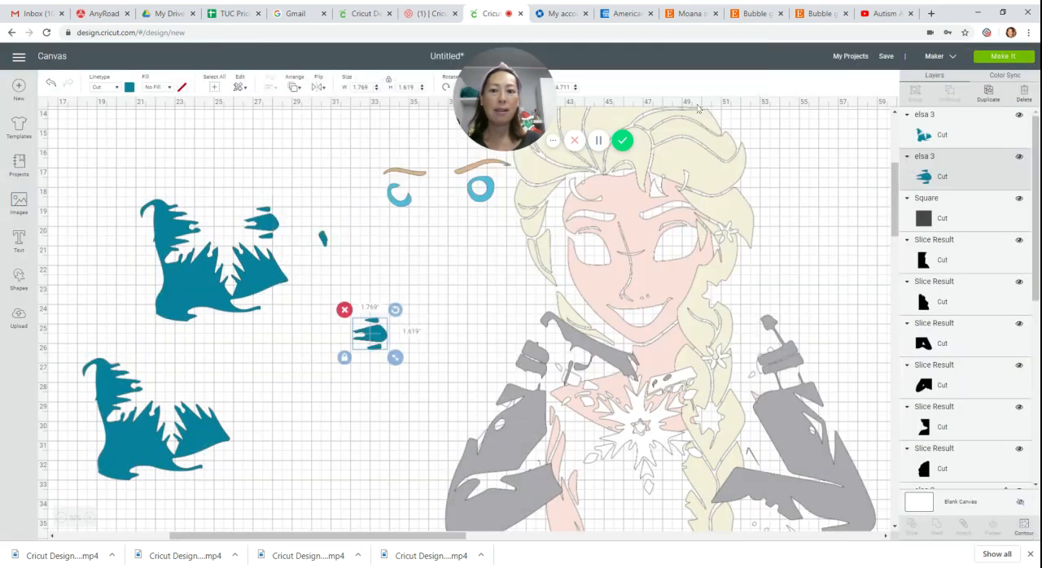
{"action": "left_click_drag", "start_coordinate": [368, 341], "coordinate": [158, 394]}
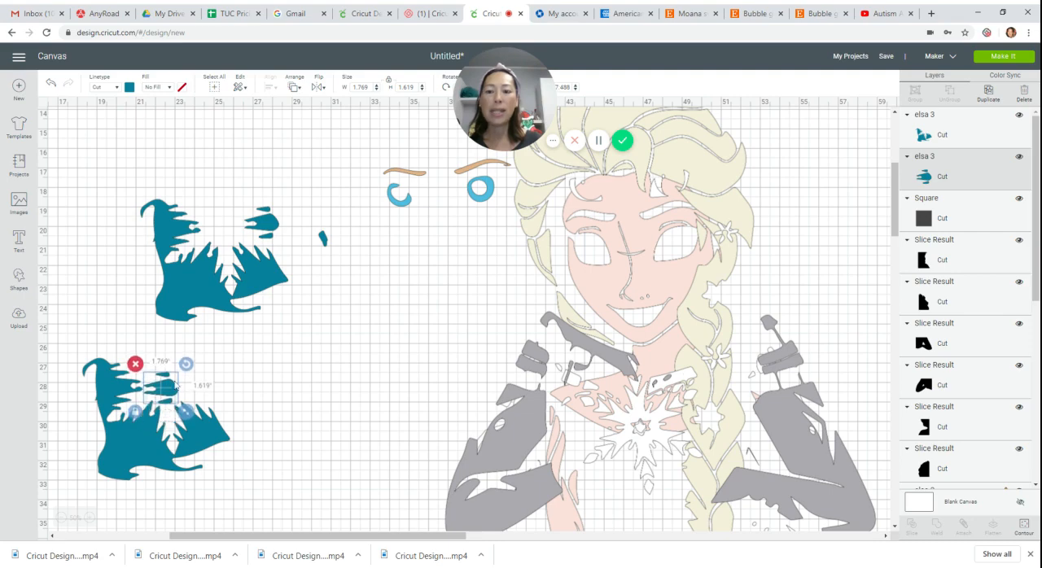
Use Contour to hide every shape of the original teal layer except the small lone piece at its far side.
{"action": "left_click", "coordinate": [322, 242]}
{"action": "left_click", "coordinate": [1010, 523]}
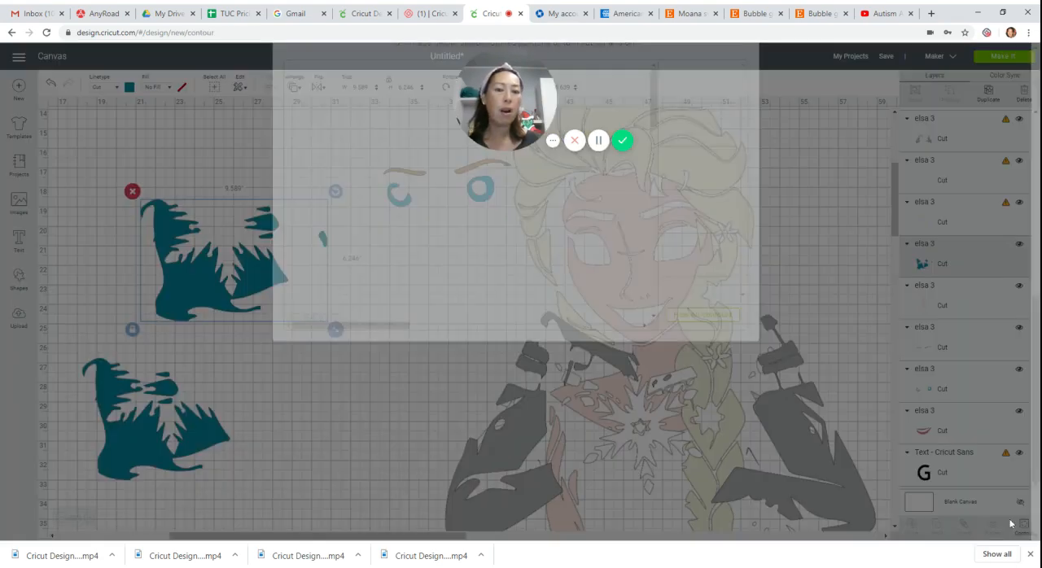
{"action": "left_click", "coordinate": [702, 379]}
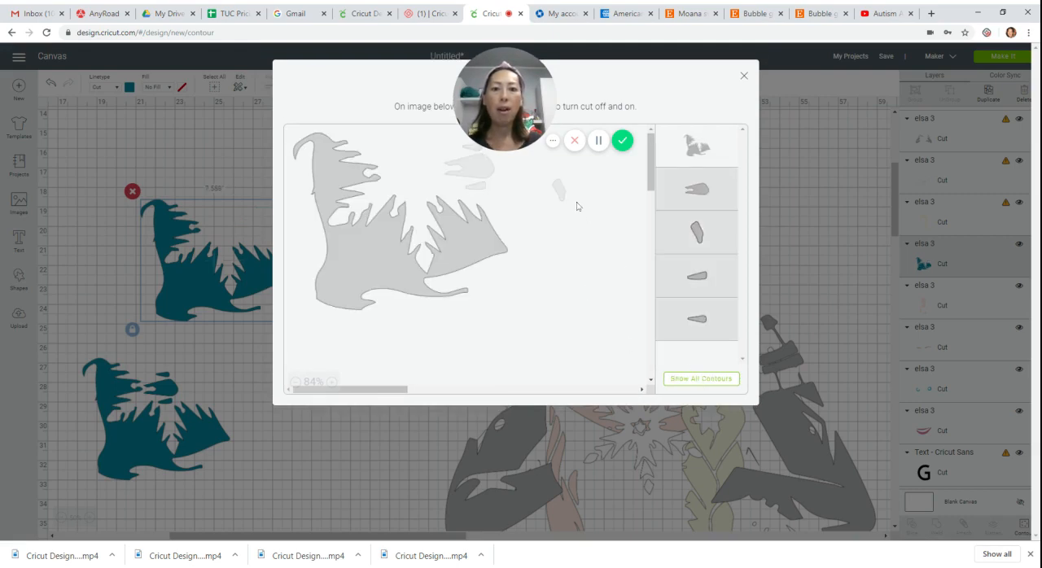
{"action": "left_click", "coordinate": [560, 191]}
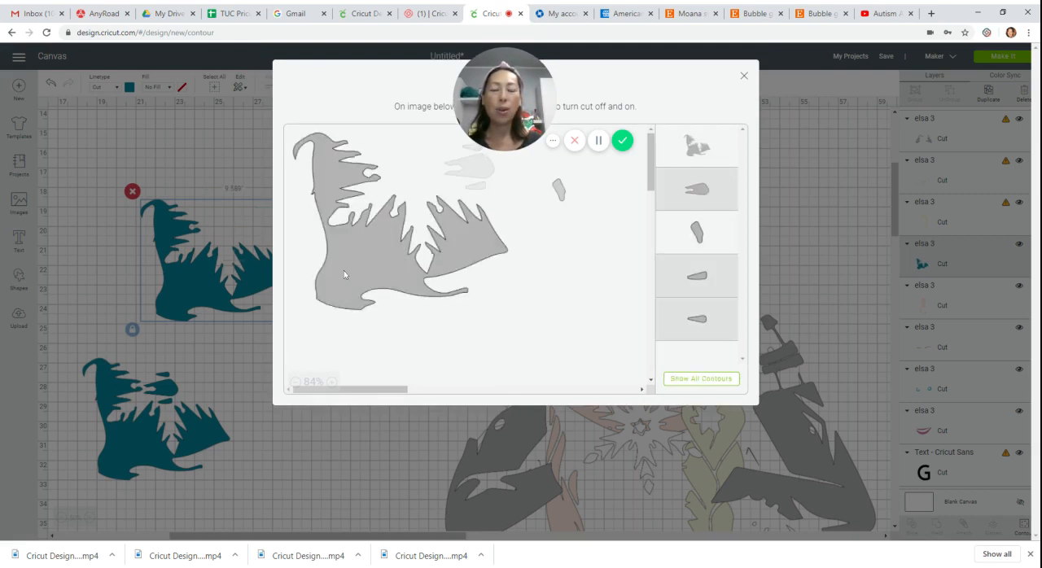
{"action": "left_click", "coordinate": [743, 76]}
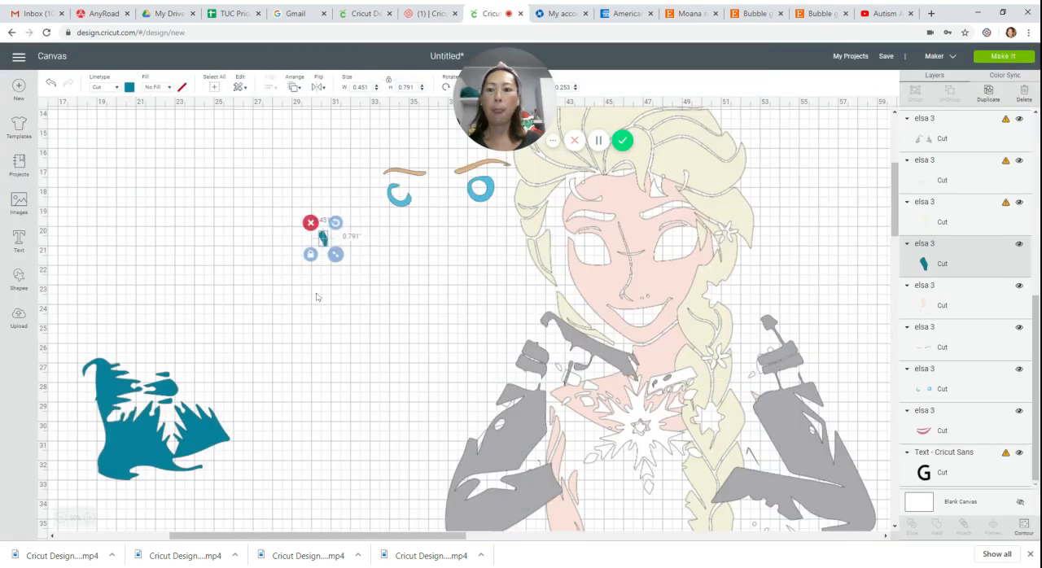
Fit the small lone teal piece into the gap in the bodice and select all the teal pieces together to check their combined size.
{"action": "left_click_drag", "start_coordinate": [262, 296], "coordinate": [146, 400]}
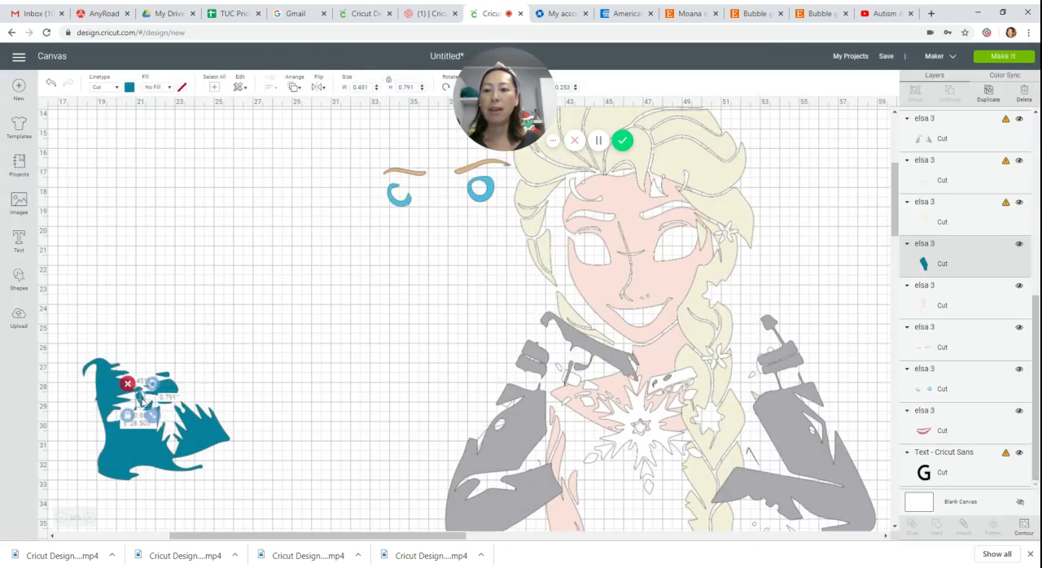
{"action": "left_click", "coordinate": [126, 312]}
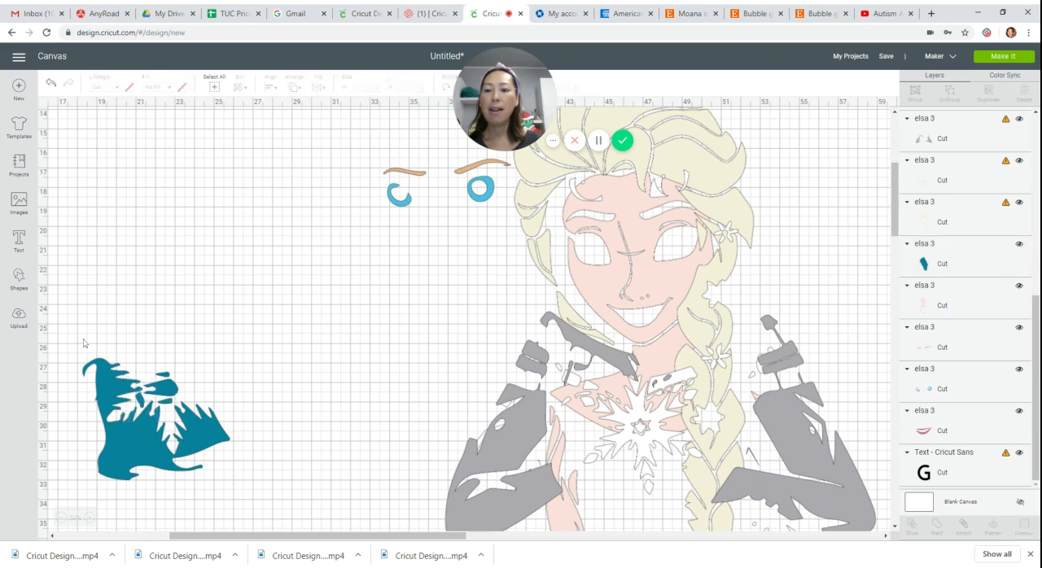
{"action": "left_click_drag", "start_coordinate": [83, 344], "coordinate": [233, 492]}
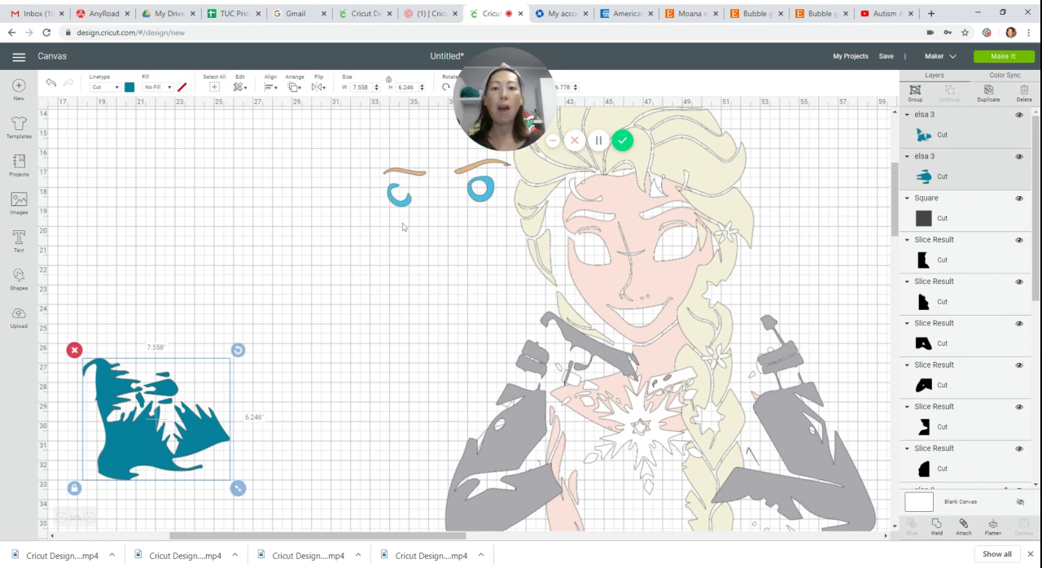
Move the blue iris layer into the empty area above the teal pieces, duplicate it, and place the copy below the original.
{"action": "left_click_drag", "start_coordinate": [402, 206], "coordinate": [291, 277]}
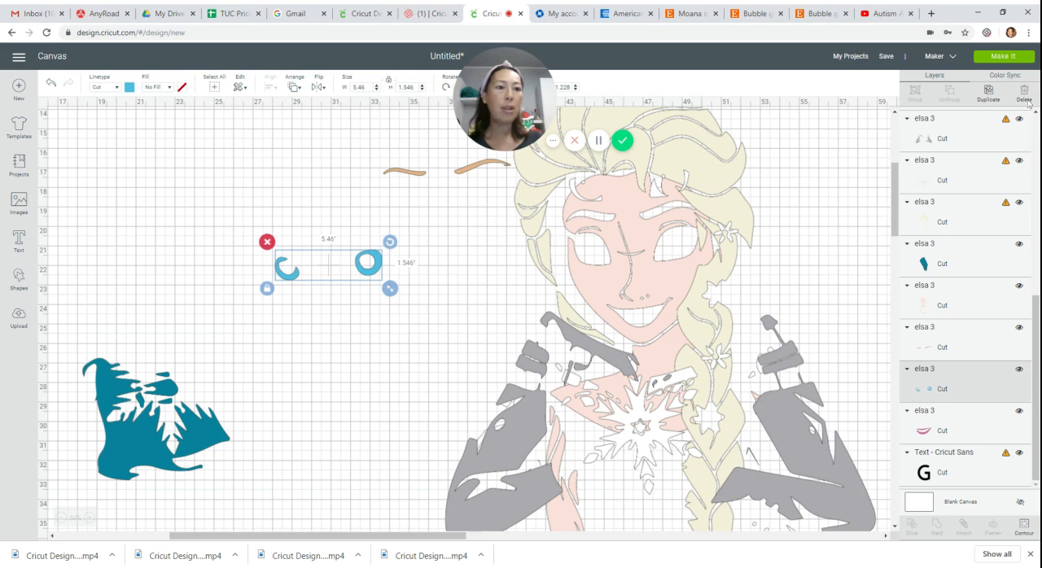
{"action": "left_click", "coordinate": [991, 94]}
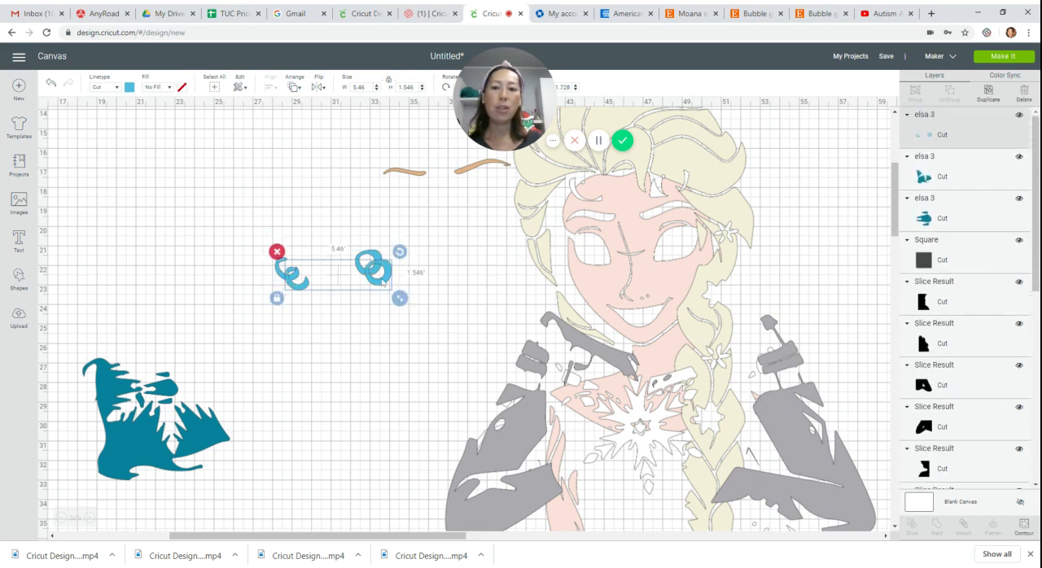
{"action": "left_click_drag", "start_coordinate": [382, 282], "coordinate": [371, 337]}
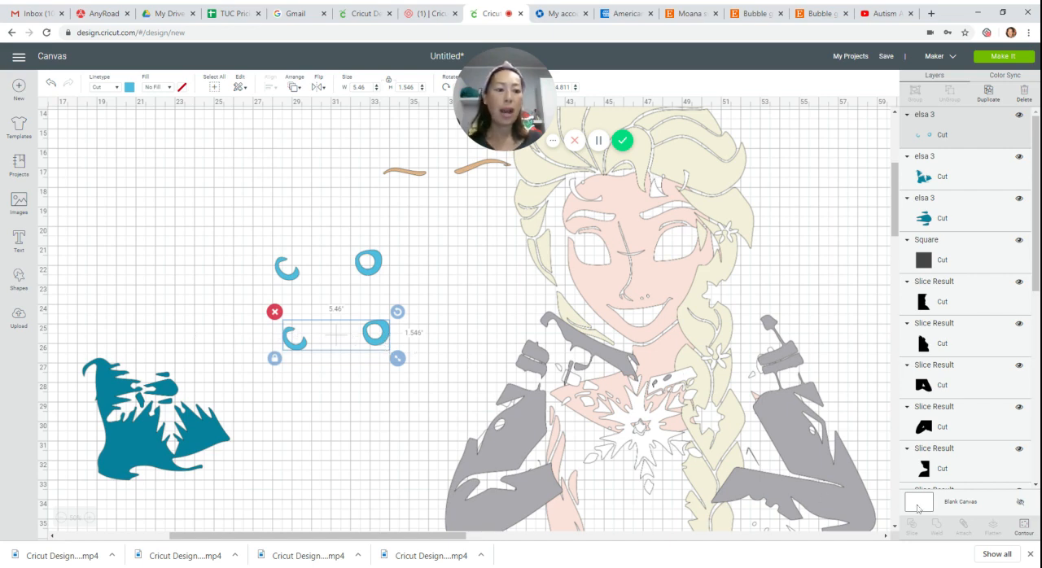
Use Contour to hide the crescent-shaped iris on the lower blue copy.
{"action": "left_click", "coordinate": [1025, 526]}
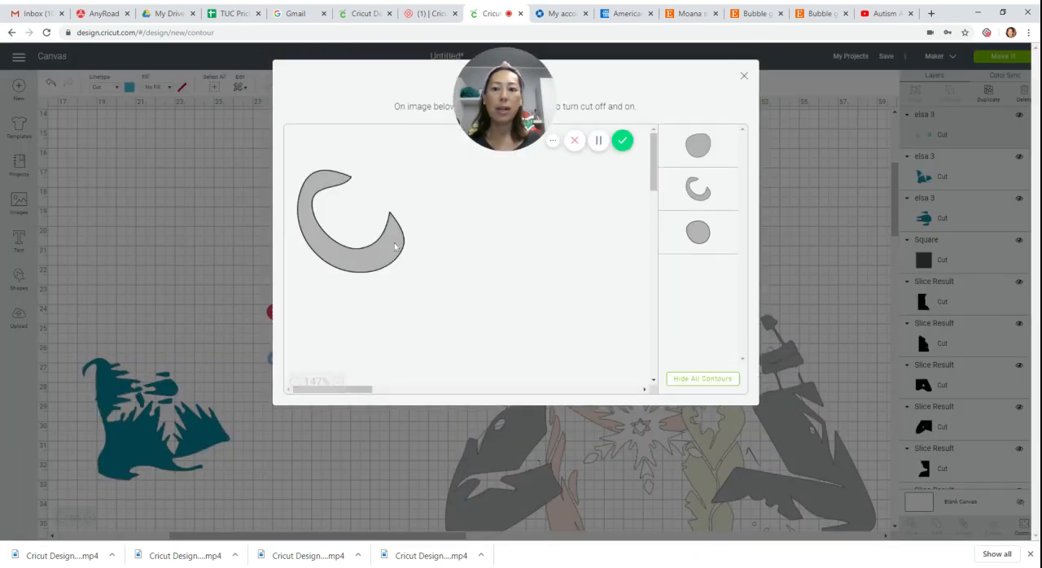
{"action": "left_click", "coordinate": [393, 246]}
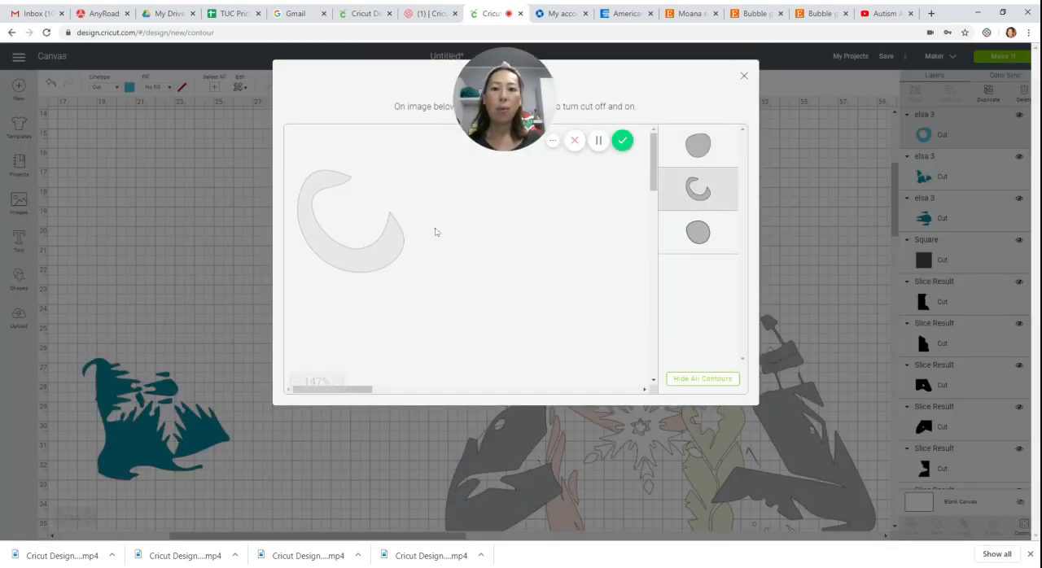
{"action": "left_click", "coordinate": [744, 75]}
Use Contour to hide every shape of the original blue iris layer except the crescent.
{"action": "left_click", "coordinate": [373, 274]}
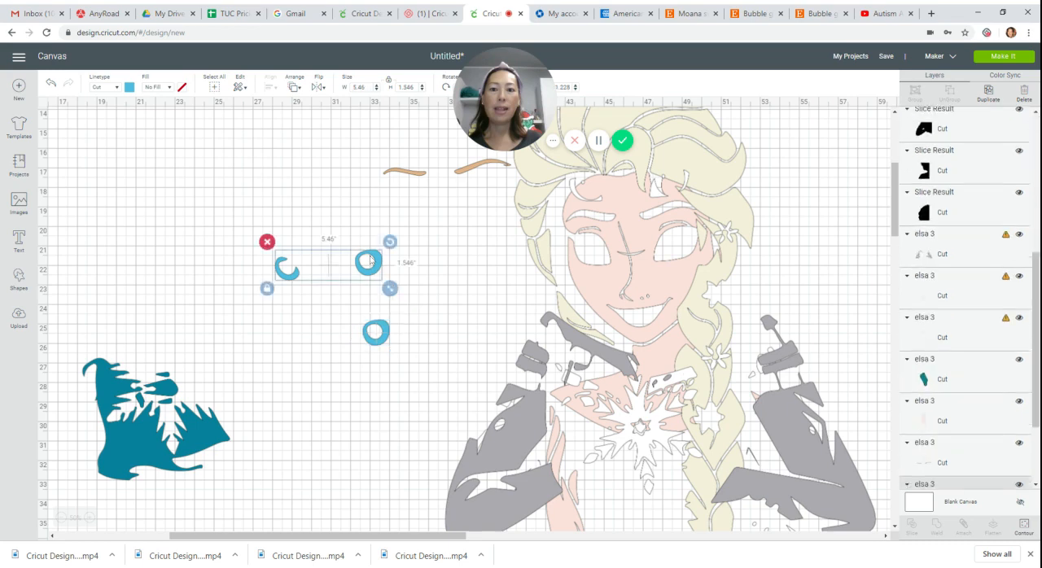
{"action": "left_click", "coordinate": [1024, 526]}
{"action": "left_click", "coordinate": [692, 379]}
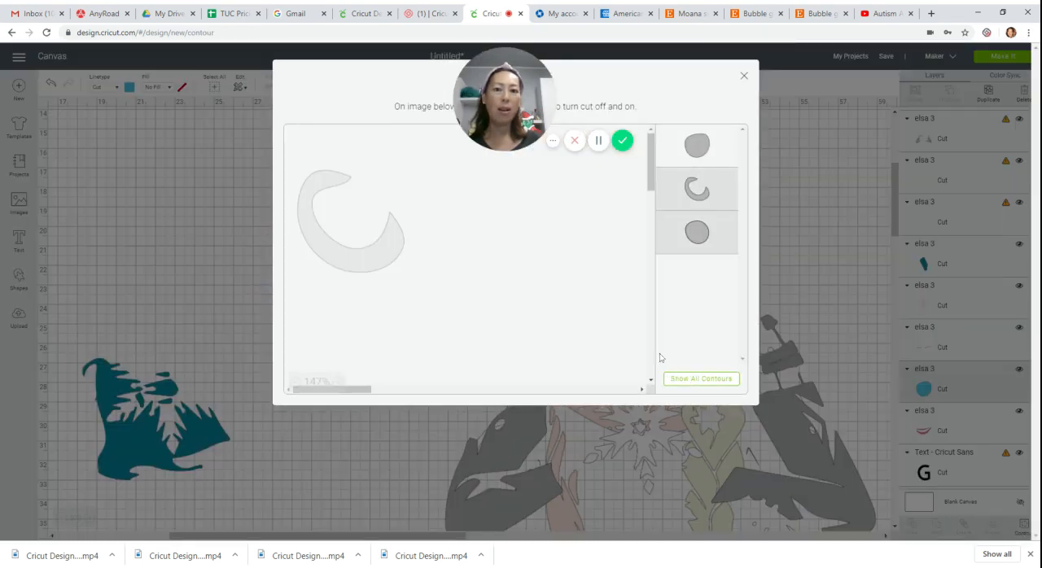
{"action": "left_click", "coordinate": [337, 249]}
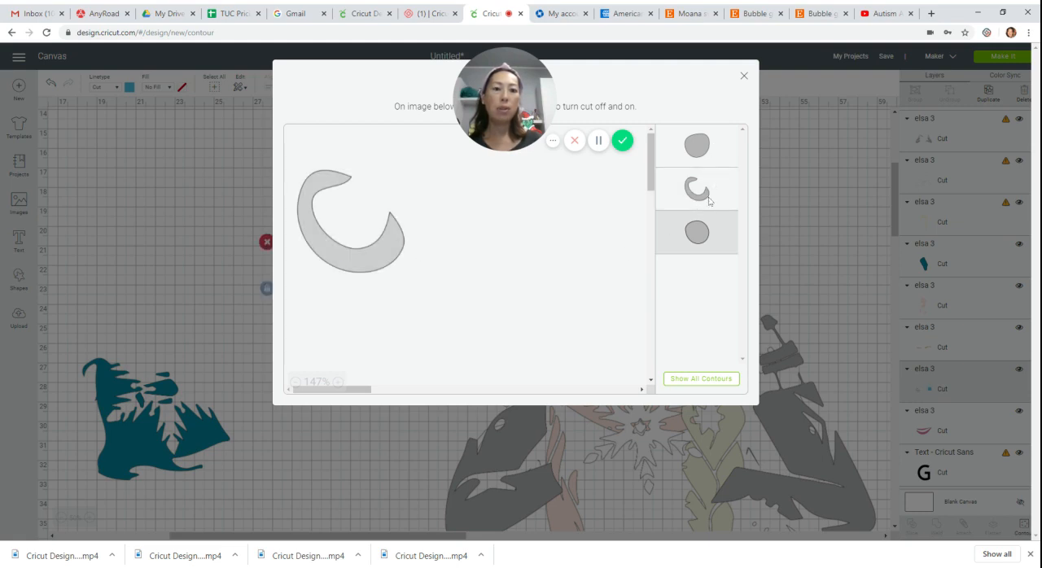
{"action": "left_click", "coordinate": [730, 155]}
{"action": "left_click", "coordinate": [744, 78]}
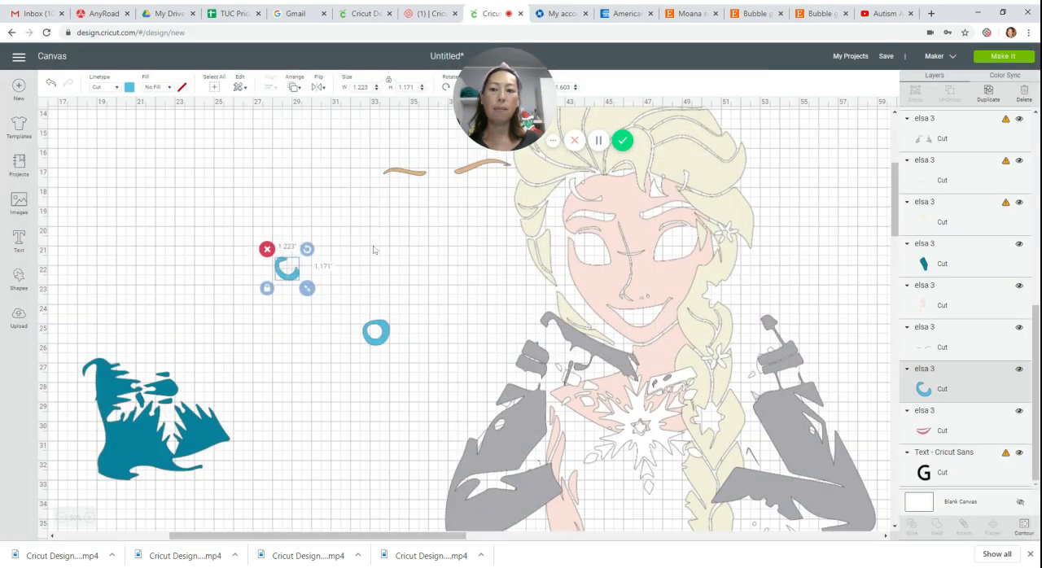
Place the crescent iris right beside the round iris and select both to check their combined size.
{"action": "left_click_drag", "start_coordinate": [293, 280], "coordinate": [372, 377]}
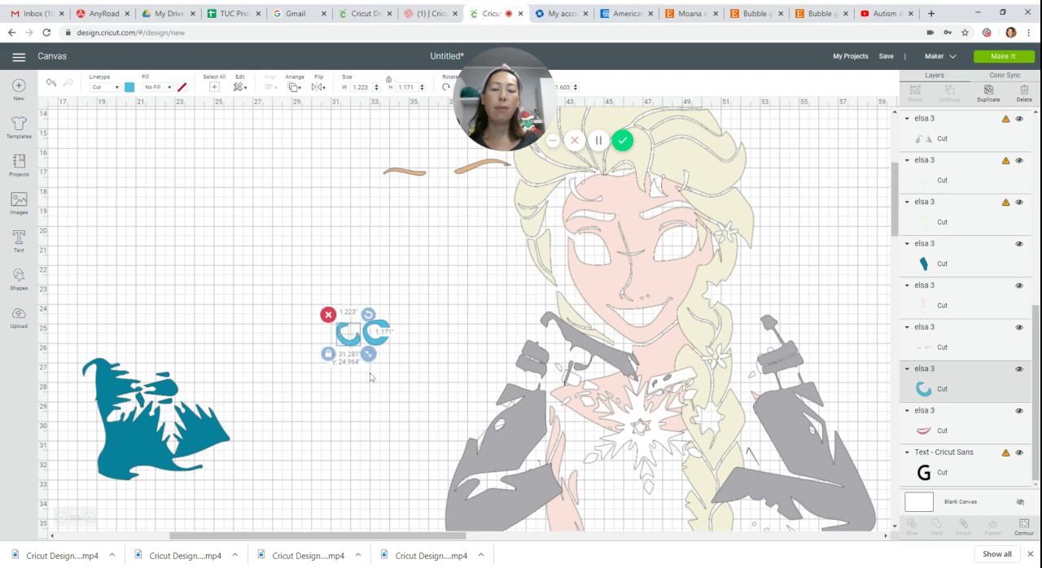
{"action": "left_click", "coordinate": [344, 273]}
{"action": "left_click_drag", "start_coordinate": [323, 300], "coordinate": [396, 366]}
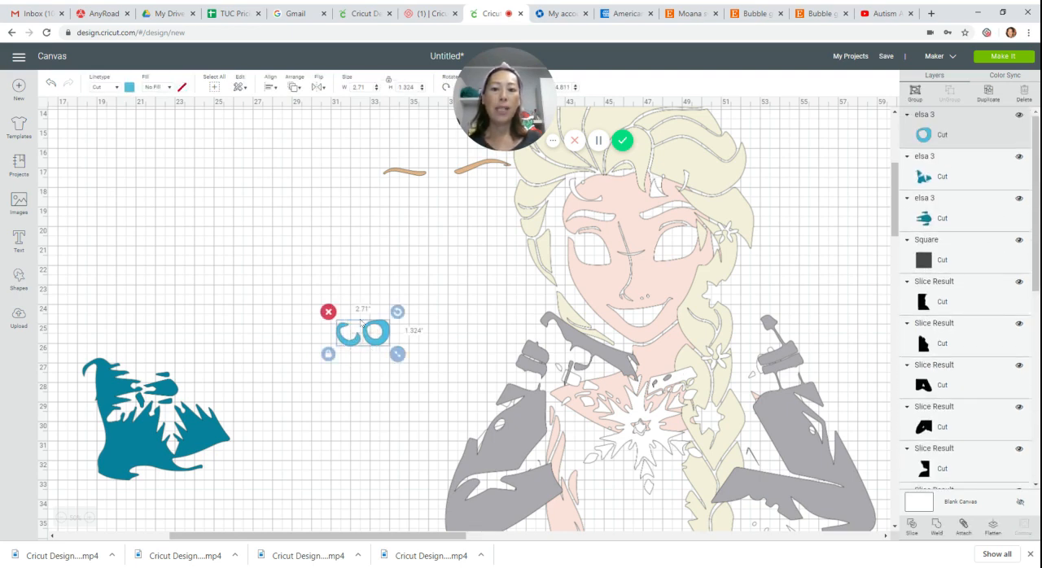
Move the brown eyebrow layer into the empty area above the irises and duplicate it.
{"action": "left_click", "coordinate": [416, 173]}
{"action": "left_click_drag", "start_coordinate": [415, 172], "coordinate": [344, 238]}
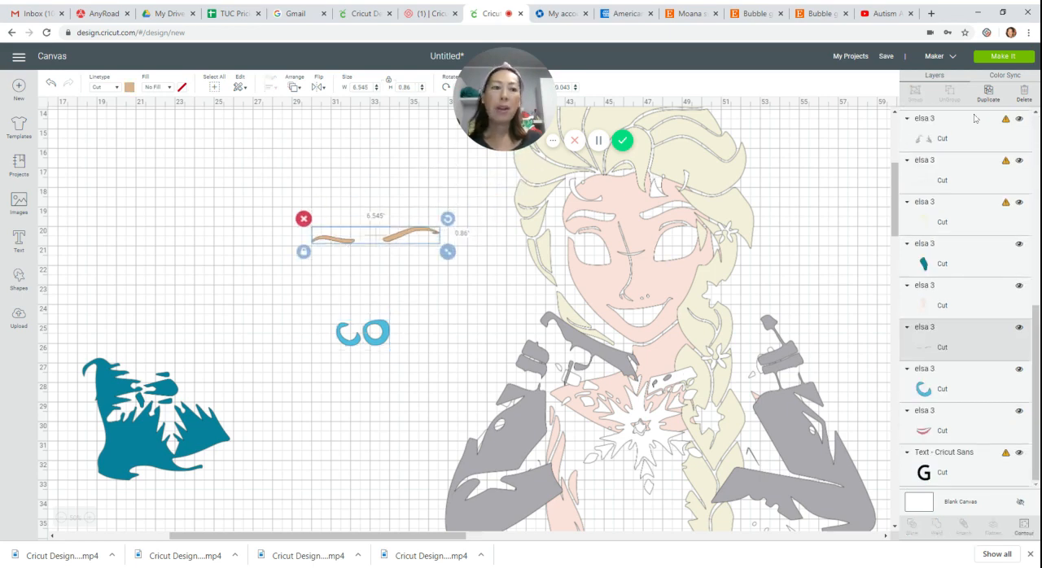
{"action": "left_click", "coordinate": [988, 91]}
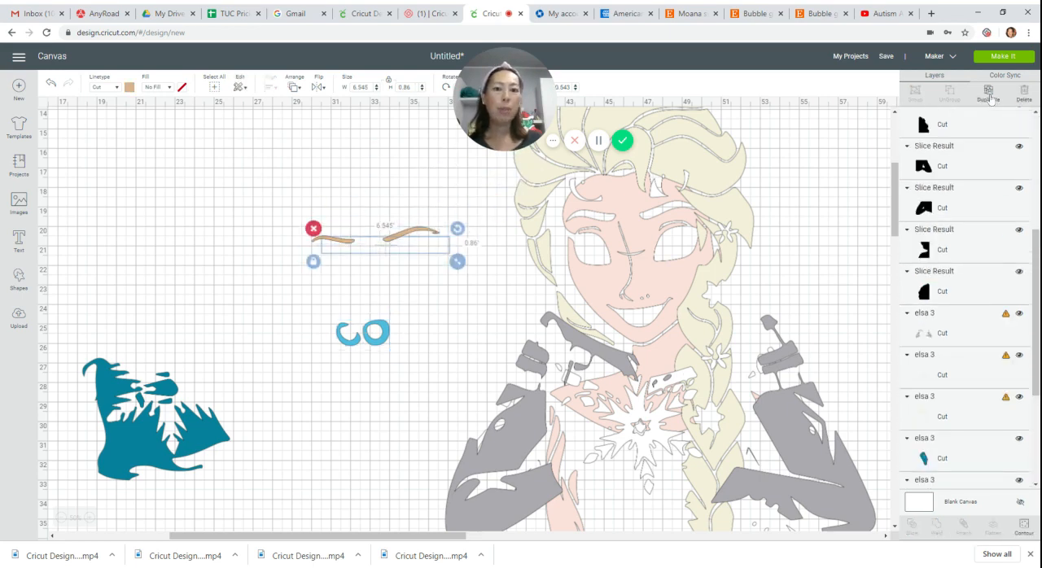
Use Contour to hide the longer eyebrow on the duplicated eyebrow layer.
{"action": "left_click", "coordinate": [1024, 527]}
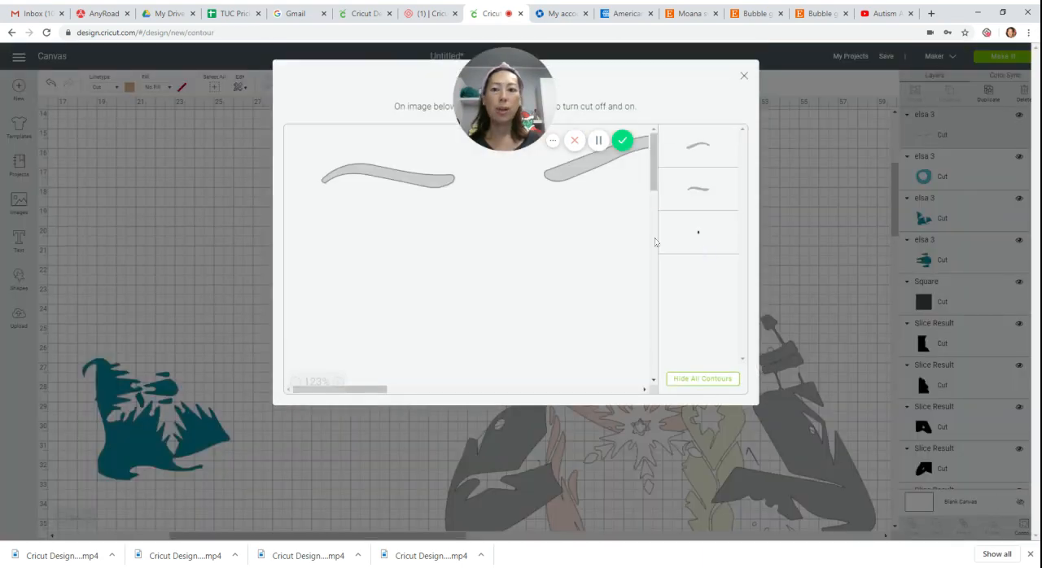
{"action": "left_click", "coordinate": [568, 173]}
{"action": "left_click", "coordinate": [743, 76]}
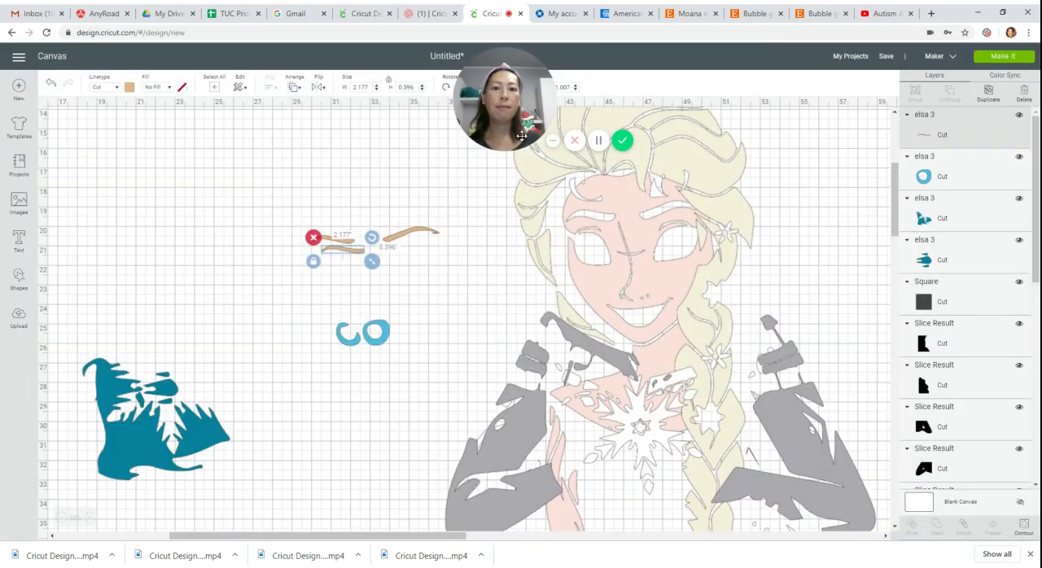
Use Contour to hide the shorter eyebrow on the original eyebrow layer.
{"action": "left_click", "coordinate": [401, 236], "text": "shift"}
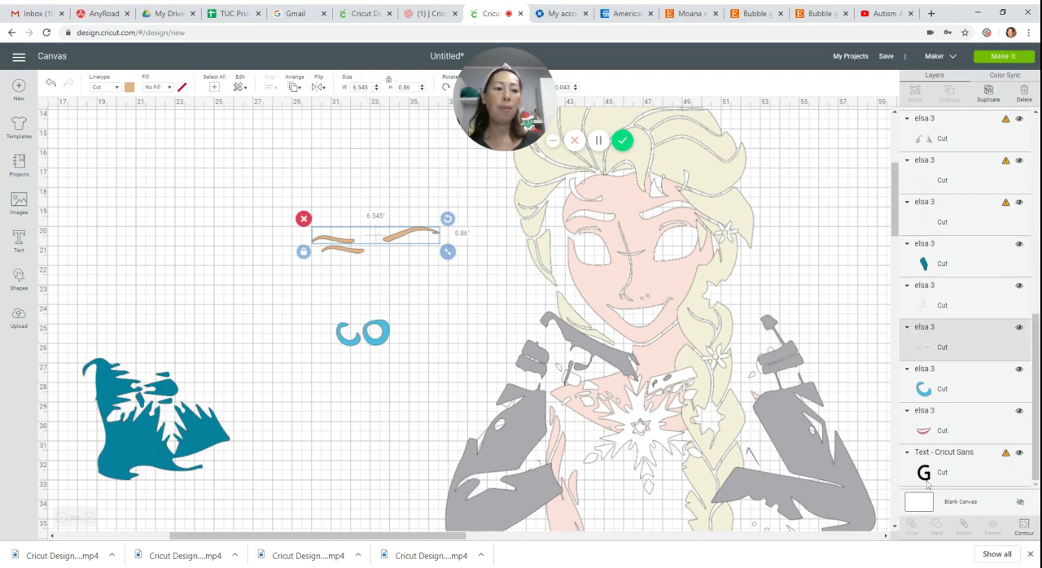
{"action": "left_click", "coordinate": [1023, 527]}
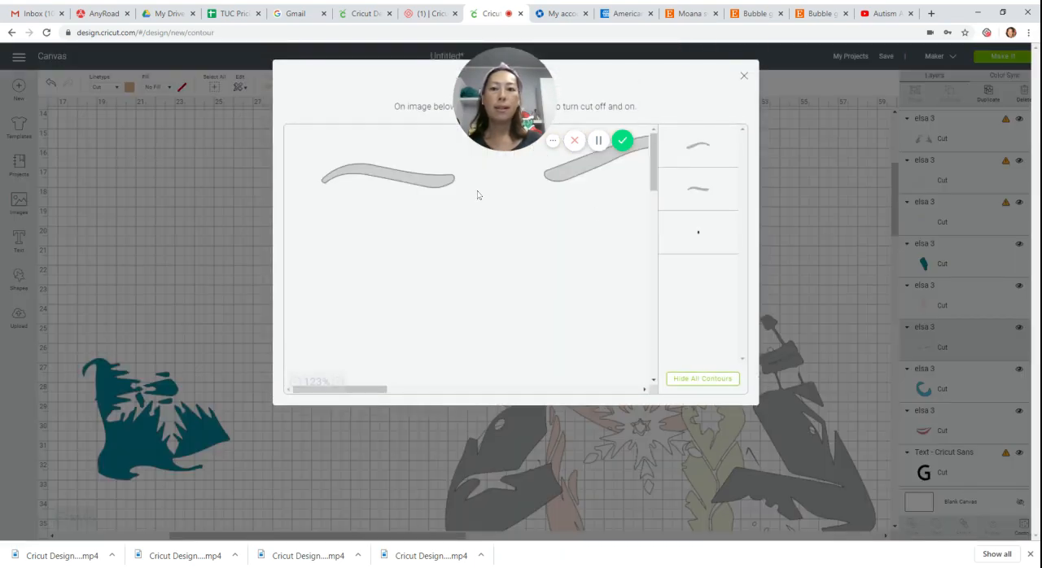
{"action": "left_click", "coordinate": [446, 193]}
{"action": "left_click", "coordinate": [743, 76]}
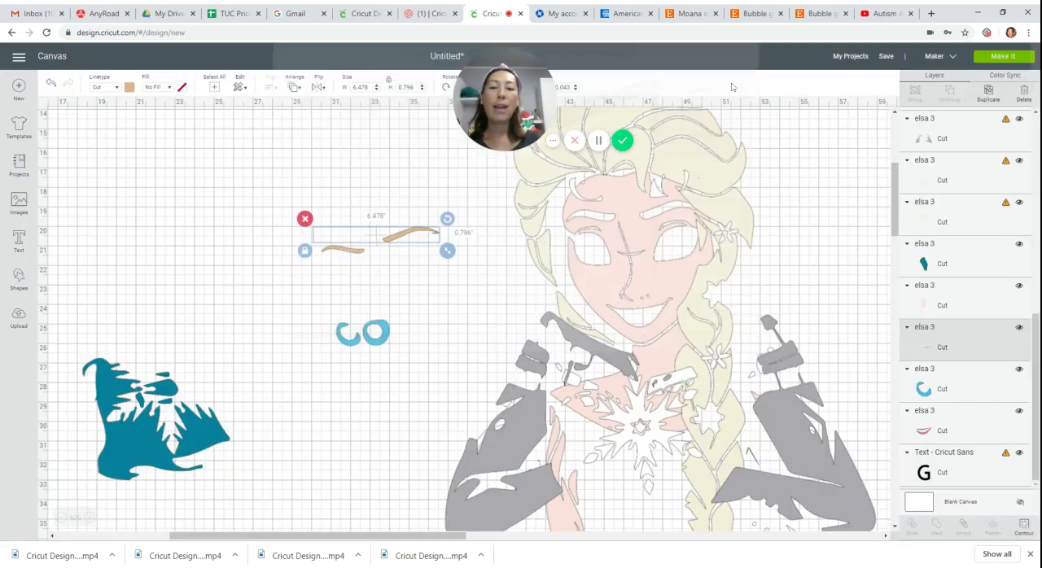
Move the longer eyebrow over to the shorter one, check both selected together, and separate them with the shorter brow above.
{"action": "mouse_move", "coordinate": [417, 231]}
{"action": "left_mouse_down"}
{"action": "mouse_move", "coordinate": [341, 242]}
{"action": "mouse_move", "coordinate": [313, 210]}
{"action": "mouse_move", "coordinate": [401, 298]}
{"action": "mouse_move", "coordinate": [393, 296]}
{"action": "left_mouse_up"}
{"action": "left_click", "coordinate": [330, 258]}
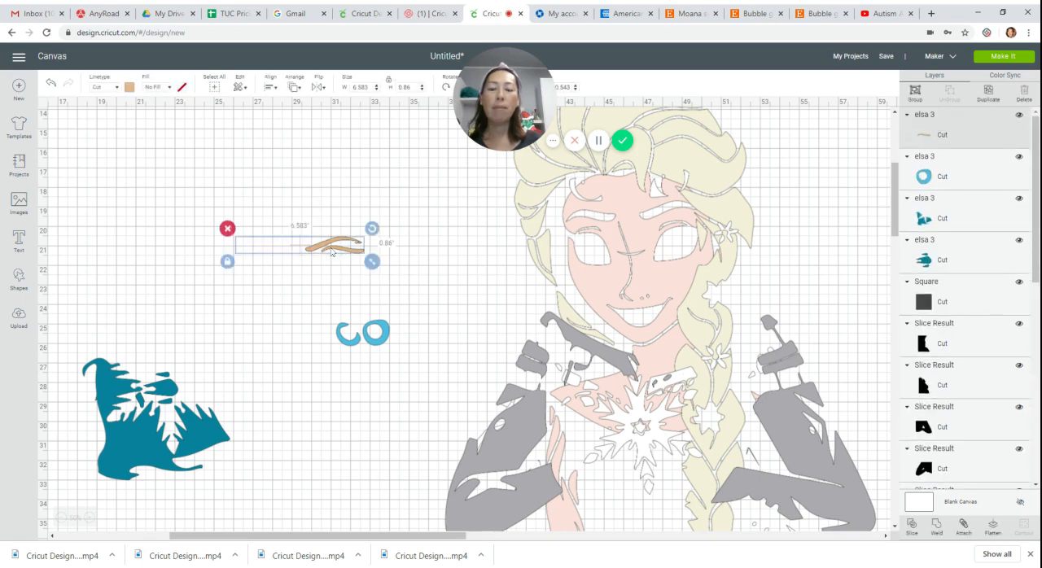
{"action": "mouse_move", "coordinate": [323, 243]}
{"action": "left_mouse_down"}
{"action": "mouse_move", "coordinate": [331, 198]}
{"action": "mouse_move", "coordinate": [316, 267]}
{"action": "left_mouse_up"}
{"action": "left_click", "coordinate": [319, 250]}
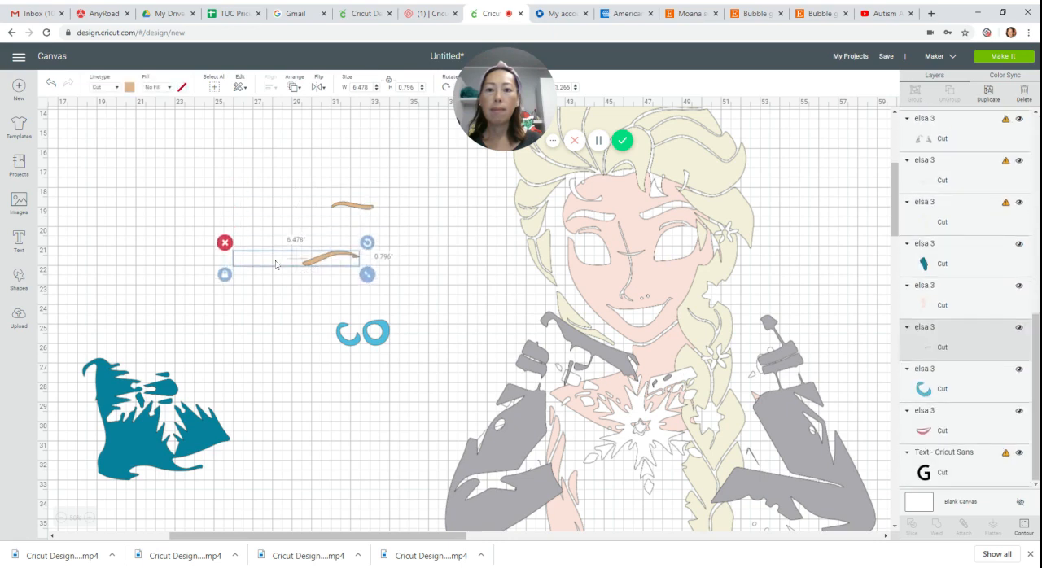
Use Contour to hide the tiny leftover speck on the longer eyebrow's layer.
{"action": "left_click", "coordinate": [1022, 526]}
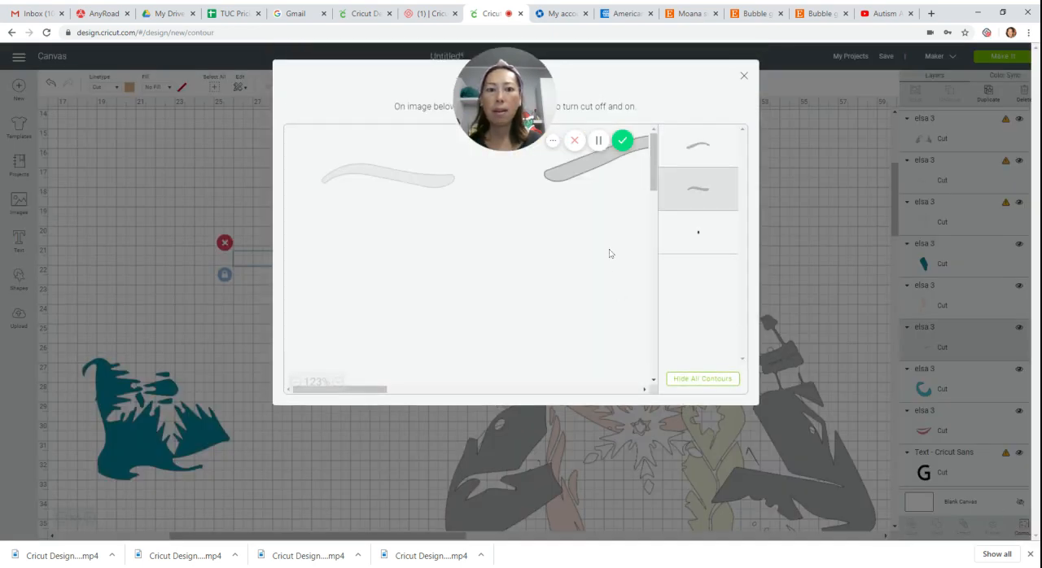
{"action": "left_click", "coordinate": [706, 241]}
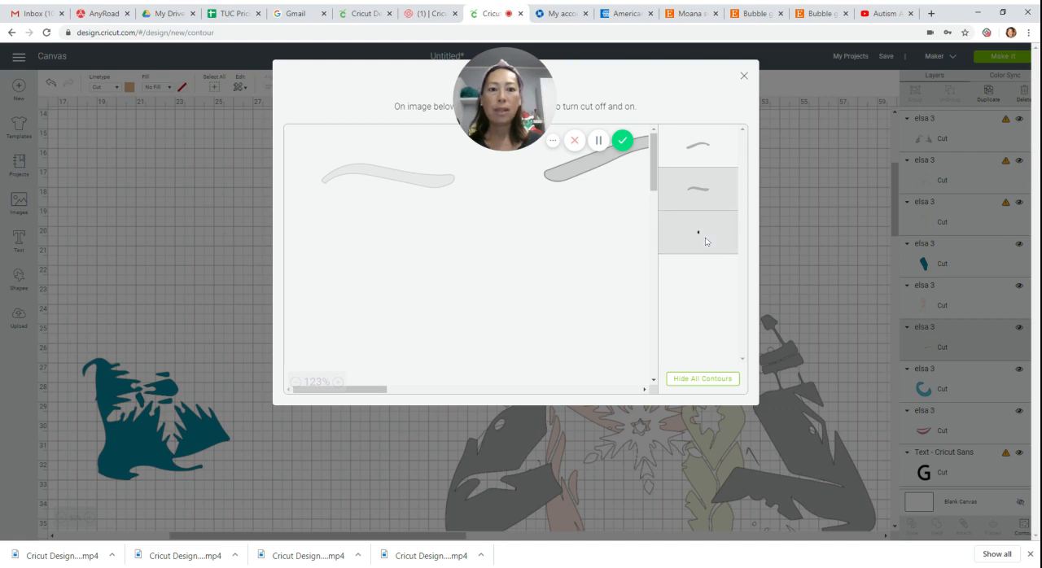
{"action": "left_click", "coordinate": [744, 76]}
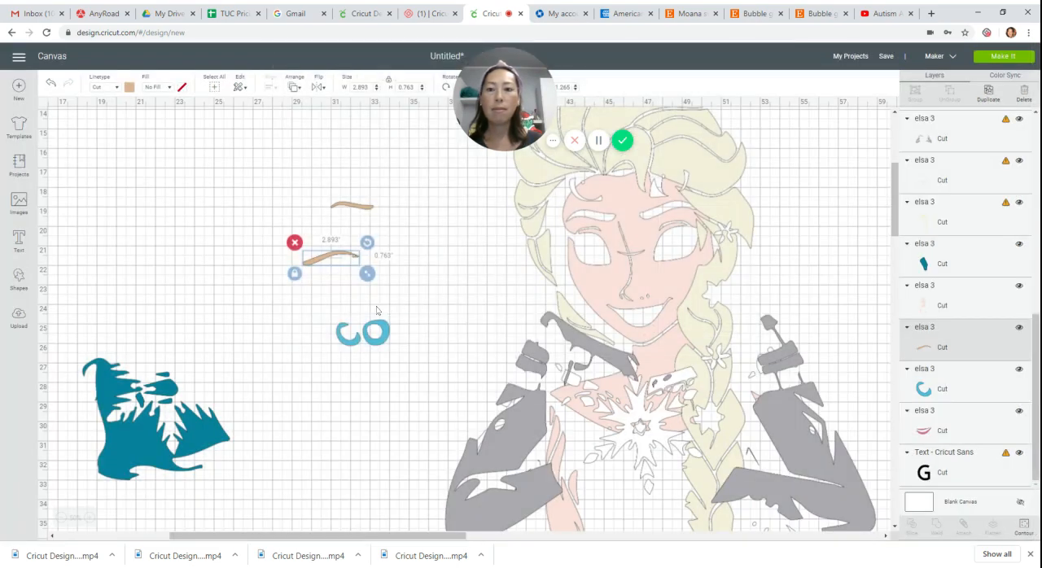
Nest the shorter eyebrow closely beneath the longer one and select both to check their combined size.
{"action": "left_click", "coordinate": [335, 220]}
{"action": "left_click_drag", "start_coordinate": [334, 225], "coordinate": [336, 275]}
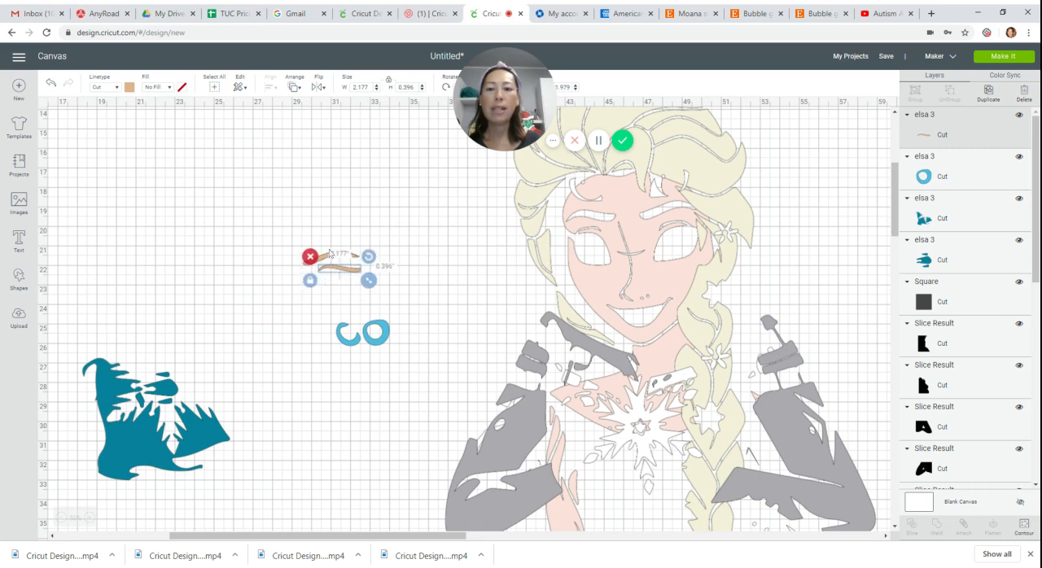
{"action": "left_click", "coordinate": [322, 227]}
{"action": "mouse_move", "coordinate": [307, 233]}
{"action": "left_mouse_down"}
{"action": "mouse_move", "coordinate": [329, 281]}
{"action": "mouse_move", "coordinate": [366, 281]}
{"action": "left_mouse_up"}
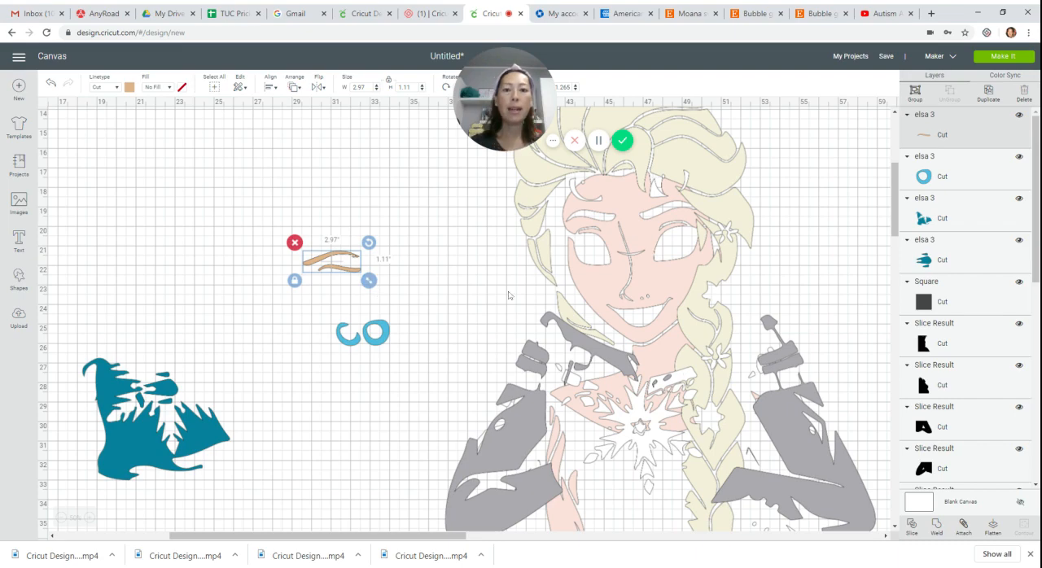
Move the gray glove layer off the figure into the empty canvas area beyond the black silhouette pieces.
{"action": "left_click_drag", "start_coordinate": [499, 448], "coordinate": [468, 342]}
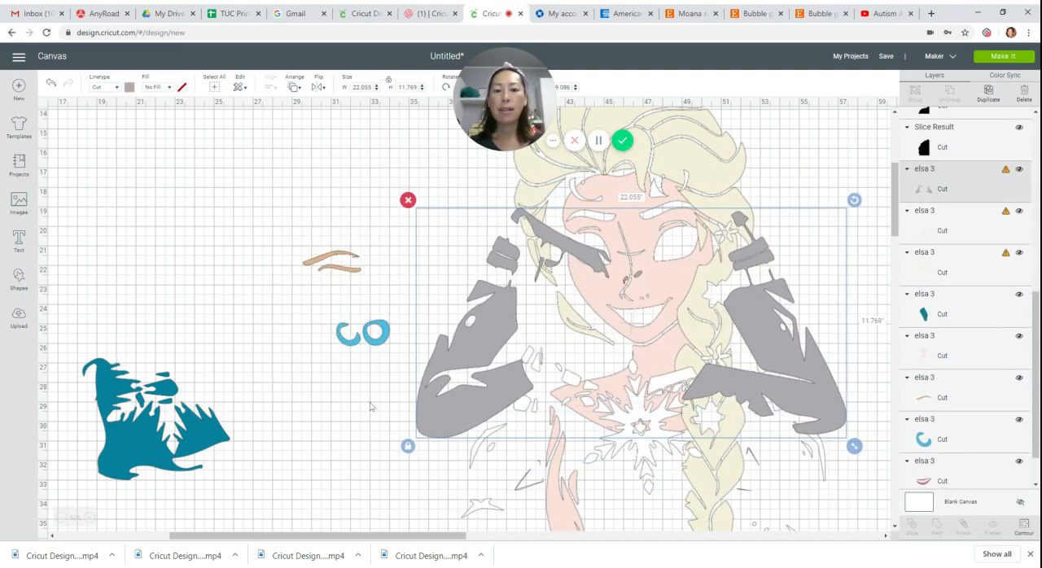
{"action": "left_click", "coordinate": [62, 518]}
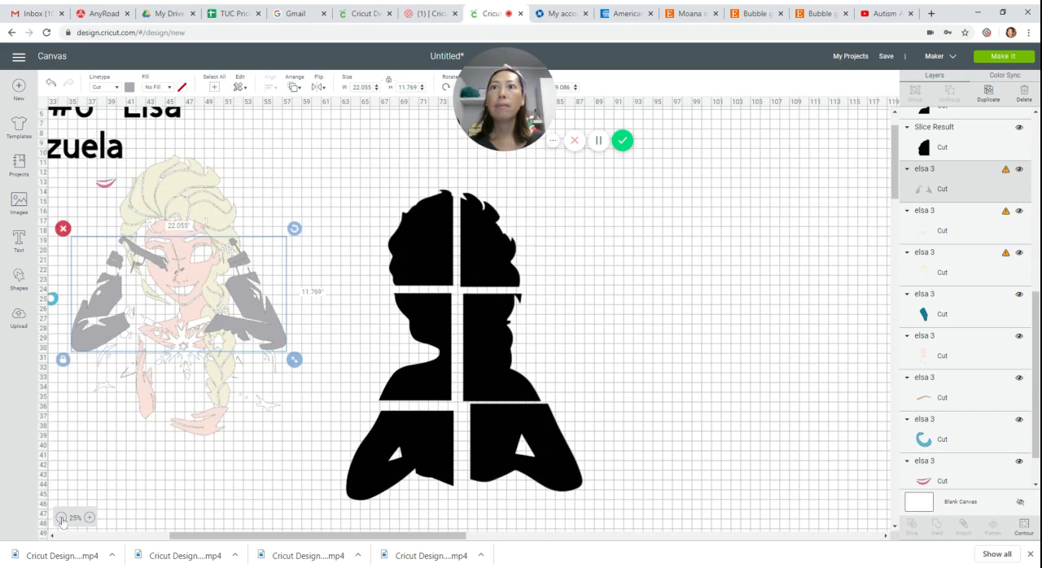
{"action": "left_click_drag", "start_coordinate": [268, 323], "coordinate": [779, 320]}
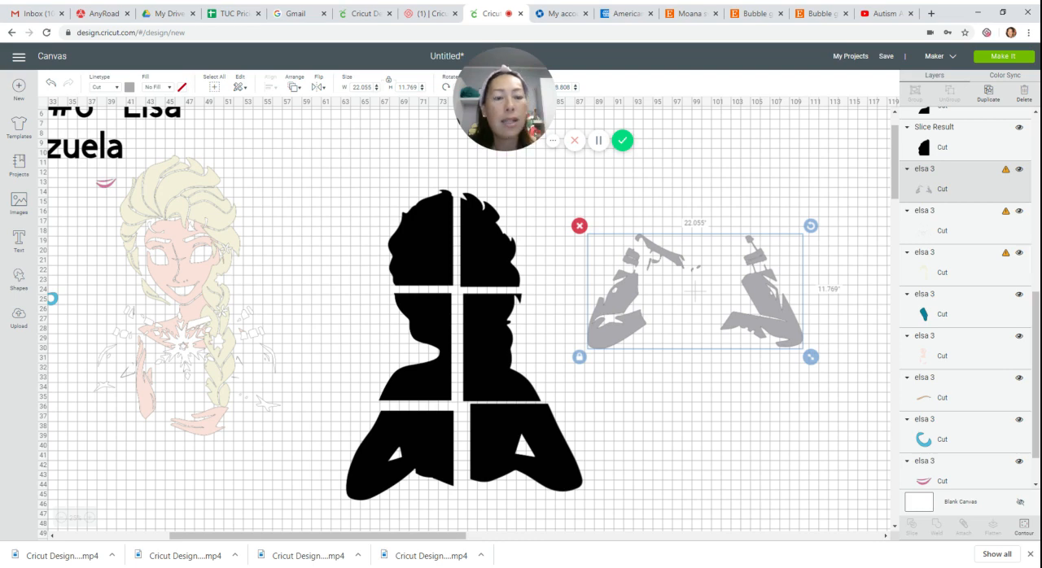
Shift the gray glove layer slightly higher on the canvas and duplicate it.
{"action": "left_click", "coordinate": [91, 517]}
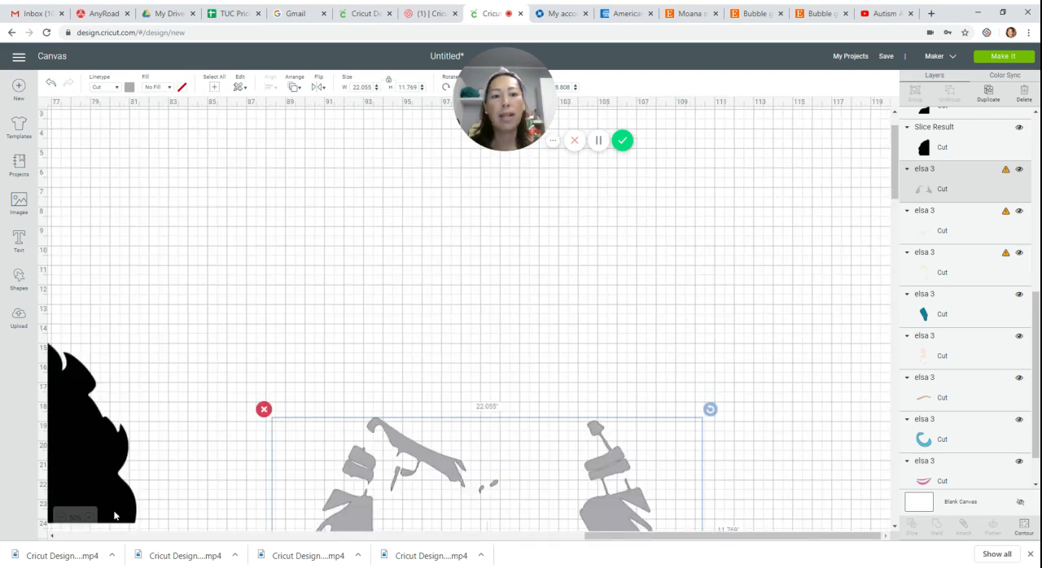
{"action": "scroll", "coordinate": [377, 398], "scroll_direction": "down", "scroll_amount": 5}
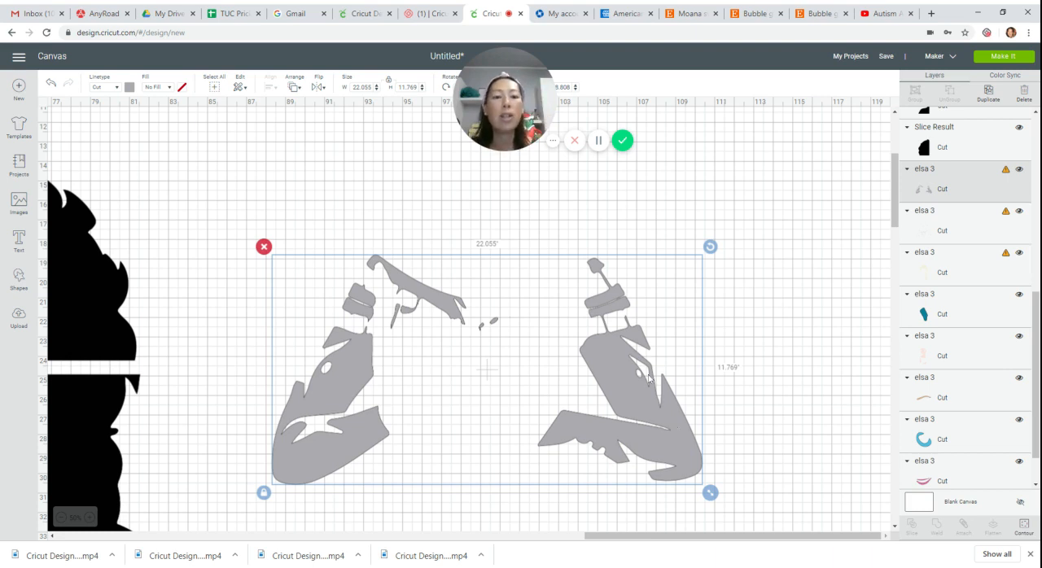
{"action": "left_click_drag", "start_coordinate": [629, 389], "coordinate": [630, 313]}
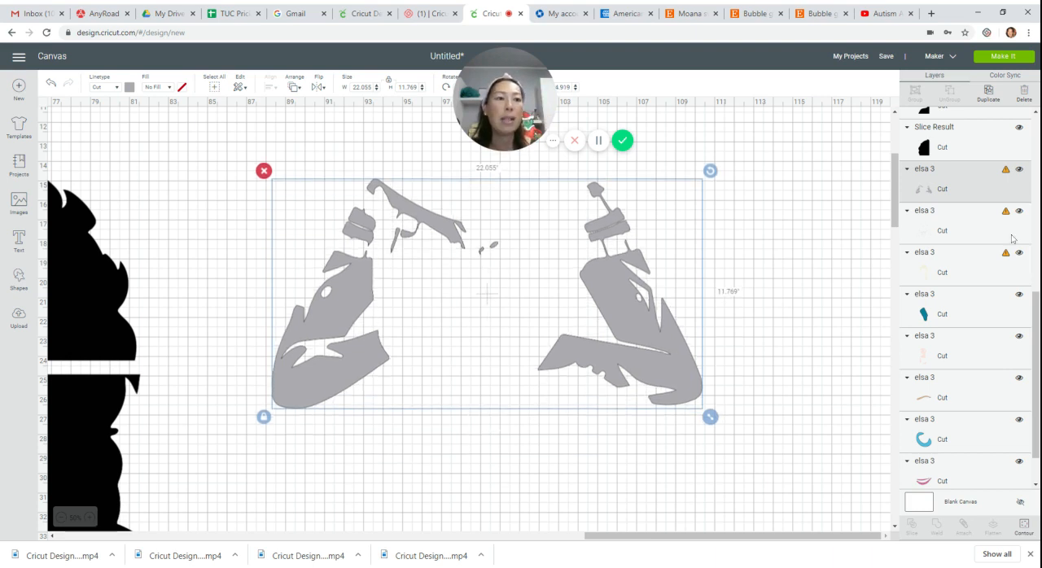
{"action": "left_click", "coordinate": [988, 91]}
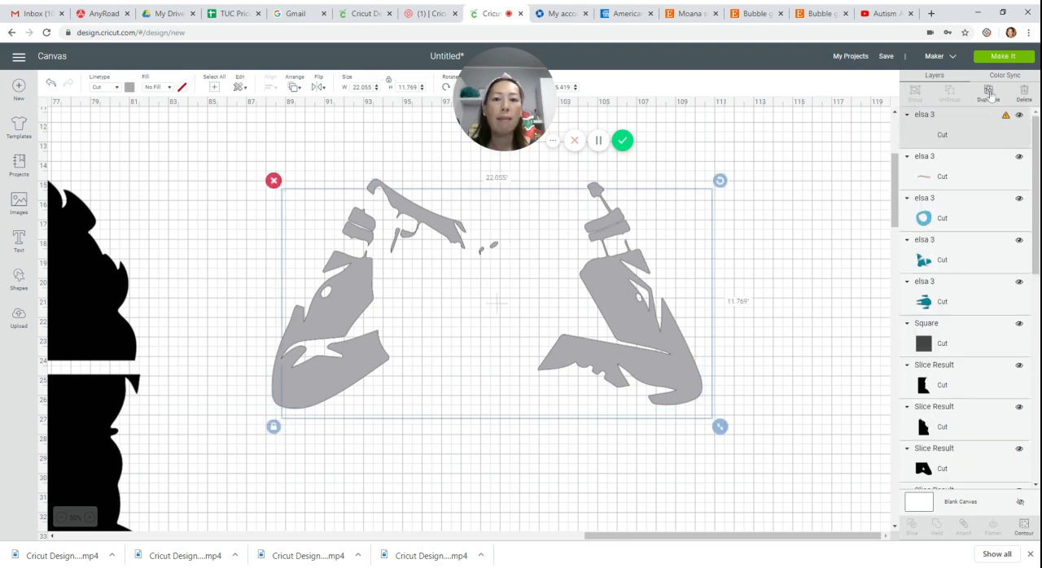
Make three more duplicates of the gray glove layer.
{"action": "left_click", "coordinate": [988, 91]}
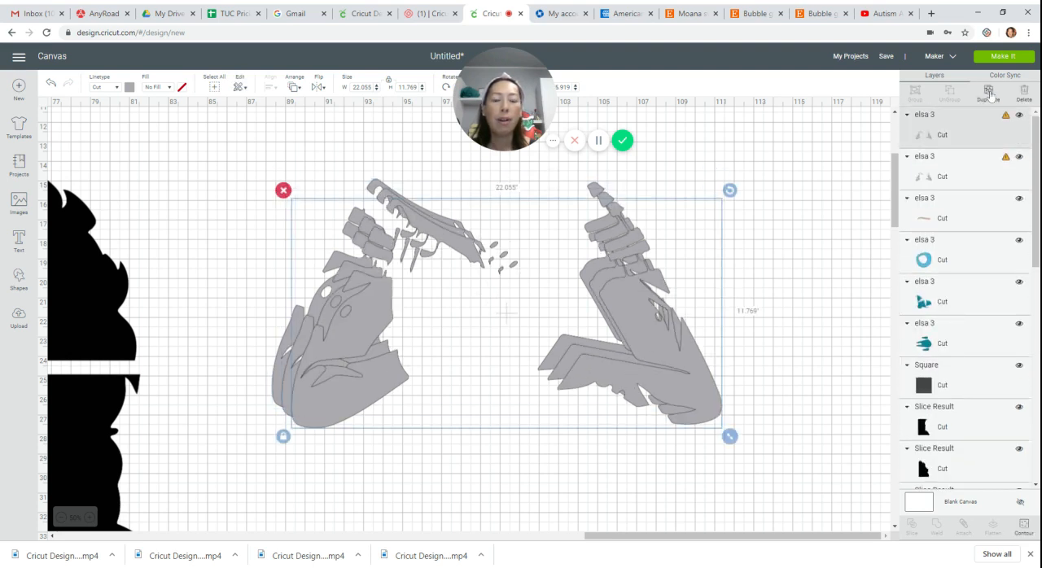
{"action": "left_click", "coordinate": [988, 92]}
{"action": "left_click", "coordinate": [989, 91]}
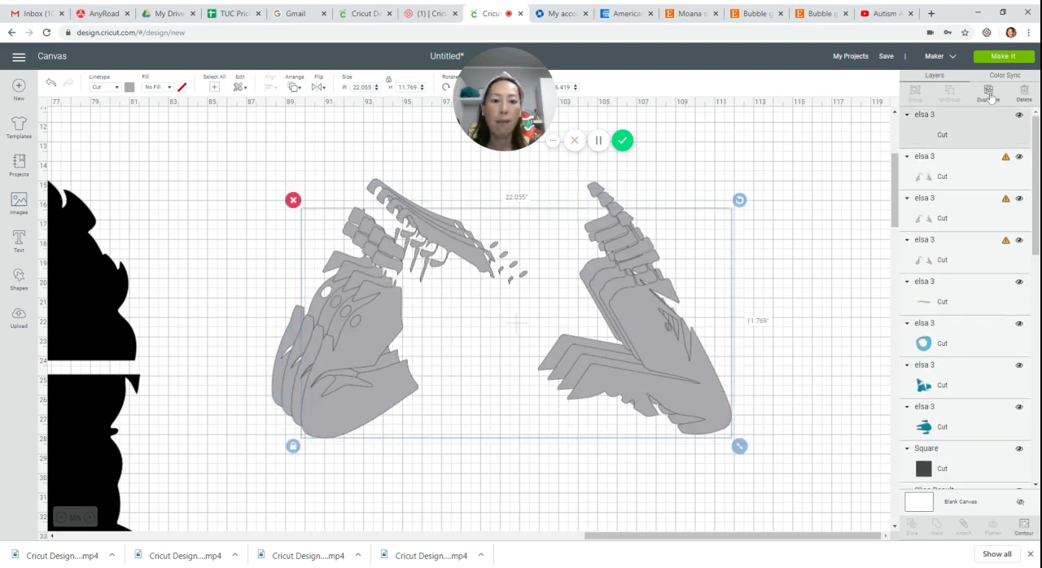
Use Contour to reduce one glove copy to the large right-hand glove piece and move it out to the right of the stacked copies.
{"action": "left_click", "coordinate": [1024, 528]}
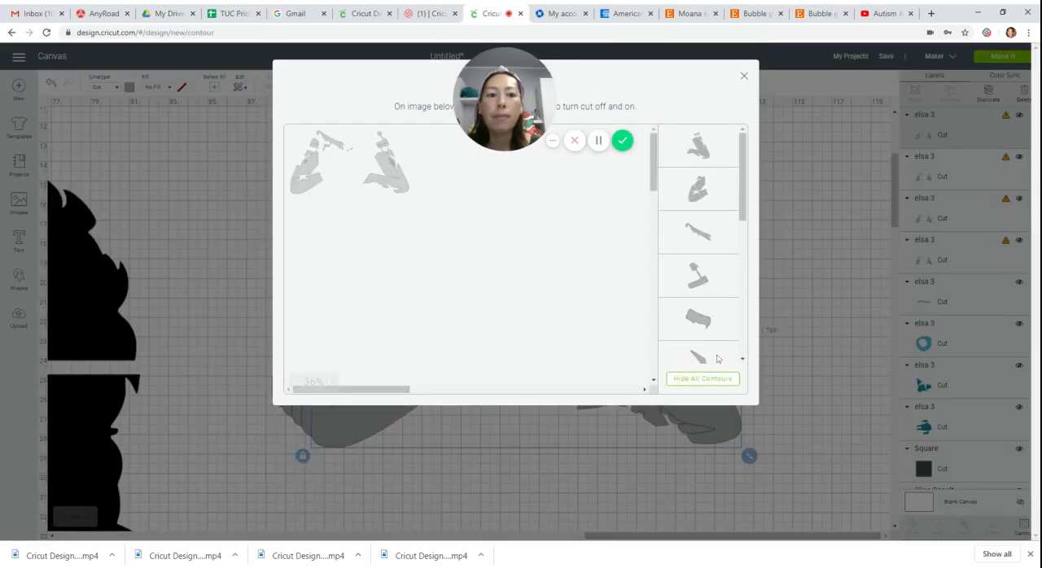
{"action": "left_click", "coordinate": [715, 380]}
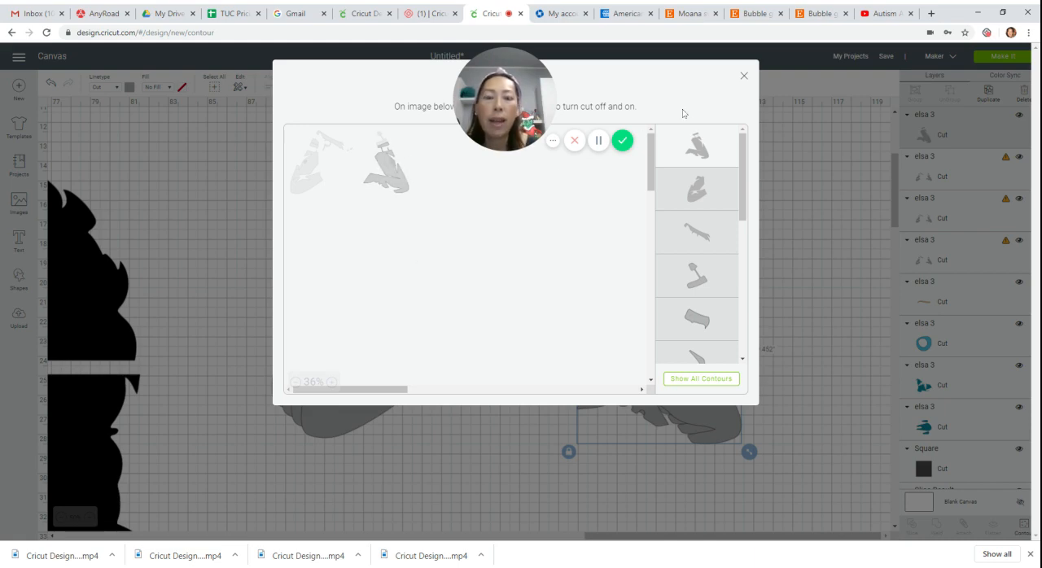
{"action": "left_click", "coordinate": [744, 78]}
{"action": "left_click_drag", "start_coordinate": [689, 352], "coordinate": [835, 262]}
Use Contour to isolate the stemmed finger piece above the right glove in another copy, and place it beside the separated large glove piece.
{"action": "left_click", "coordinate": [710, 372]}
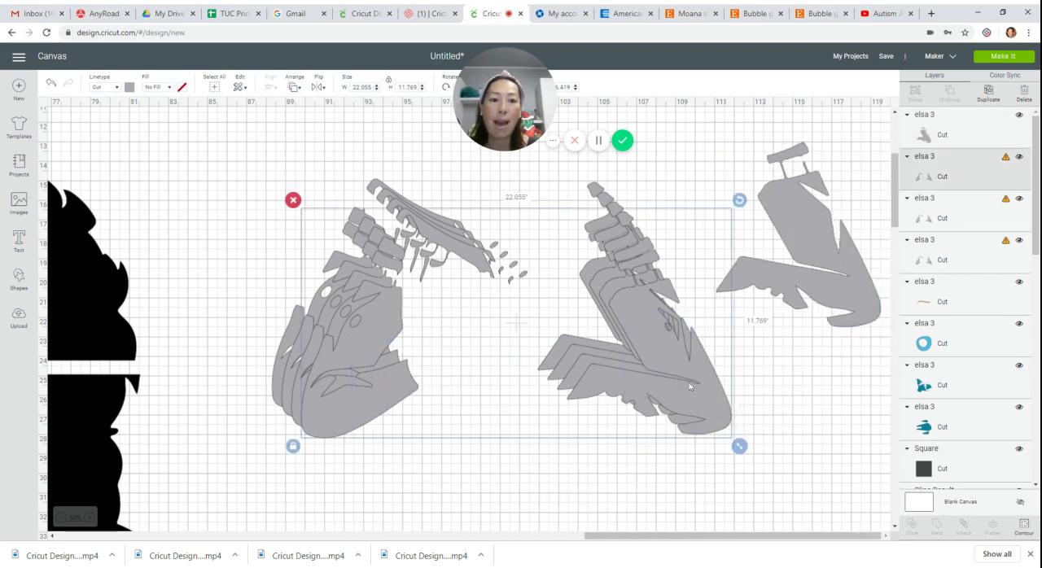
{"action": "left_click", "coordinate": [1024, 525]}
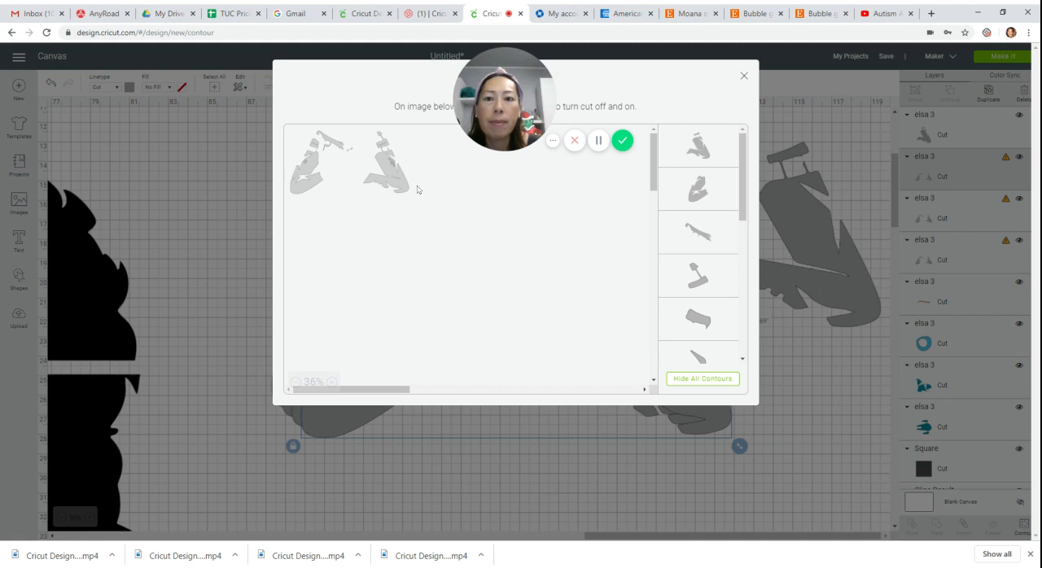
{"action": "left_click", "coordinate": [704, 383]}
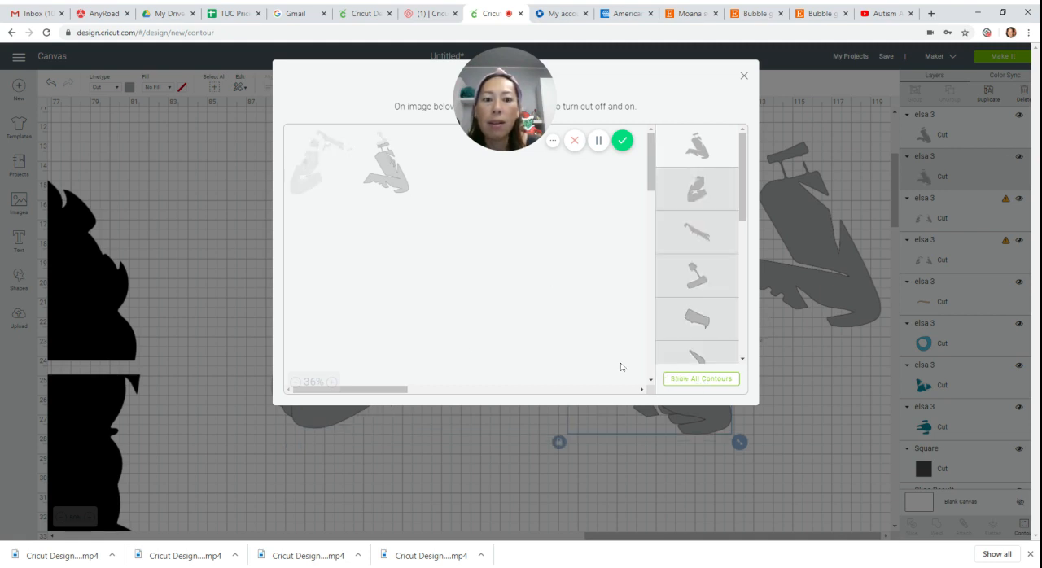
{"action": "left_click", "coordinate": [333, 382]}
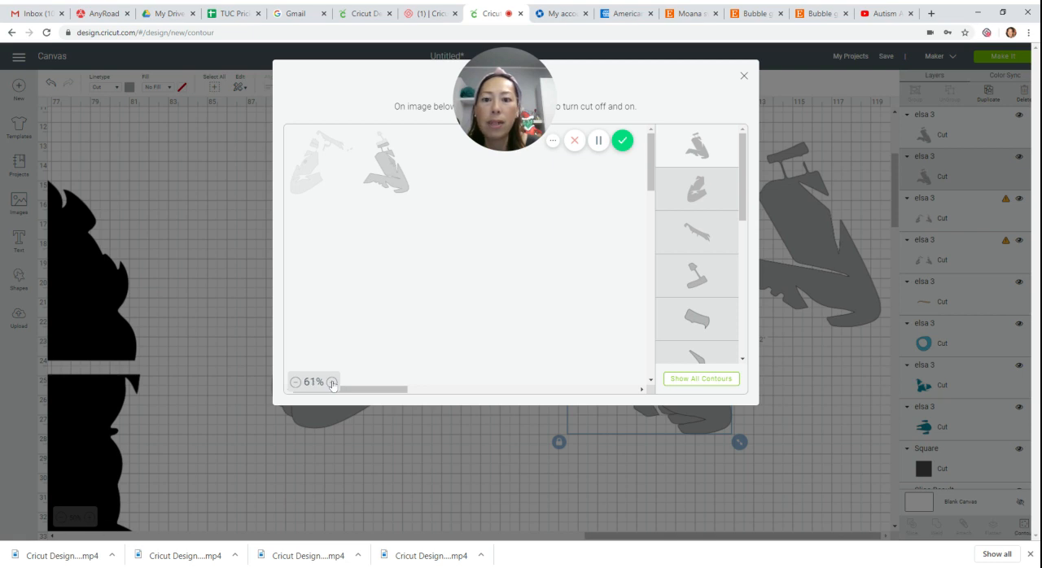
{"action": "left_click", "coordinate": [332, 382]}
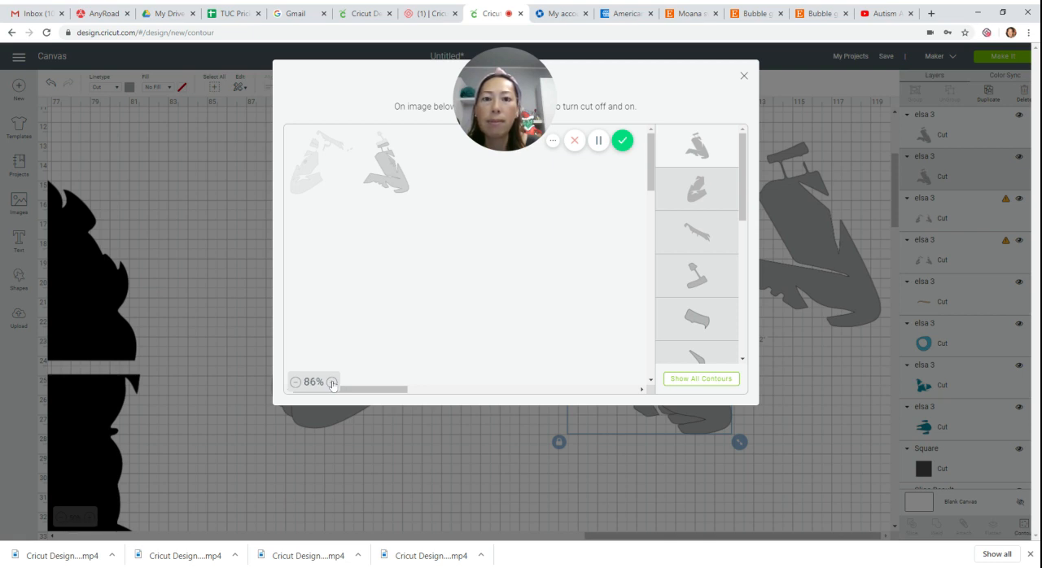
{"action": "left_click", "coordinate": [333, 383]}
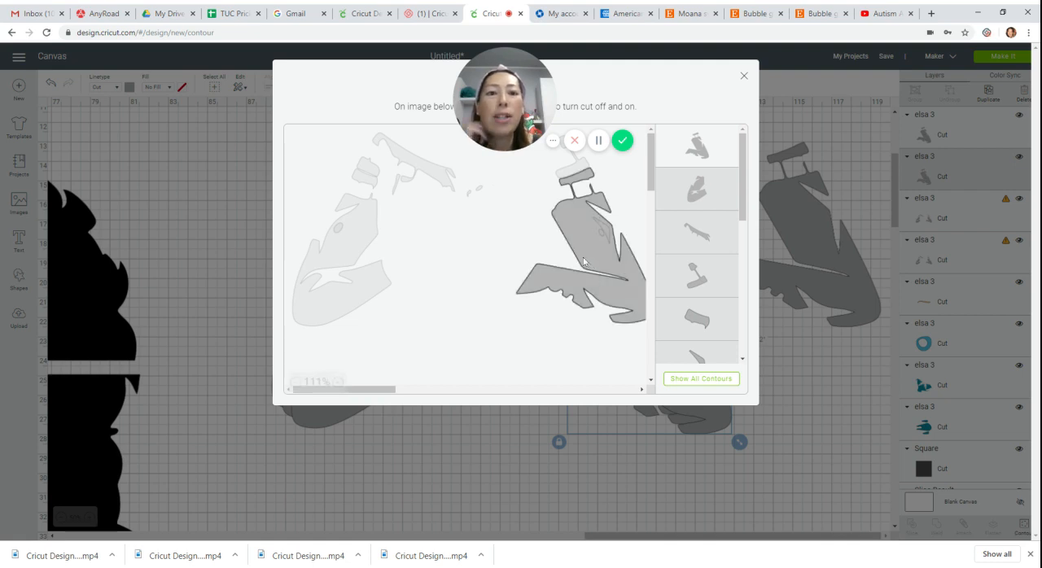
{"action": "left_click", "coordinate": [576, 170]}
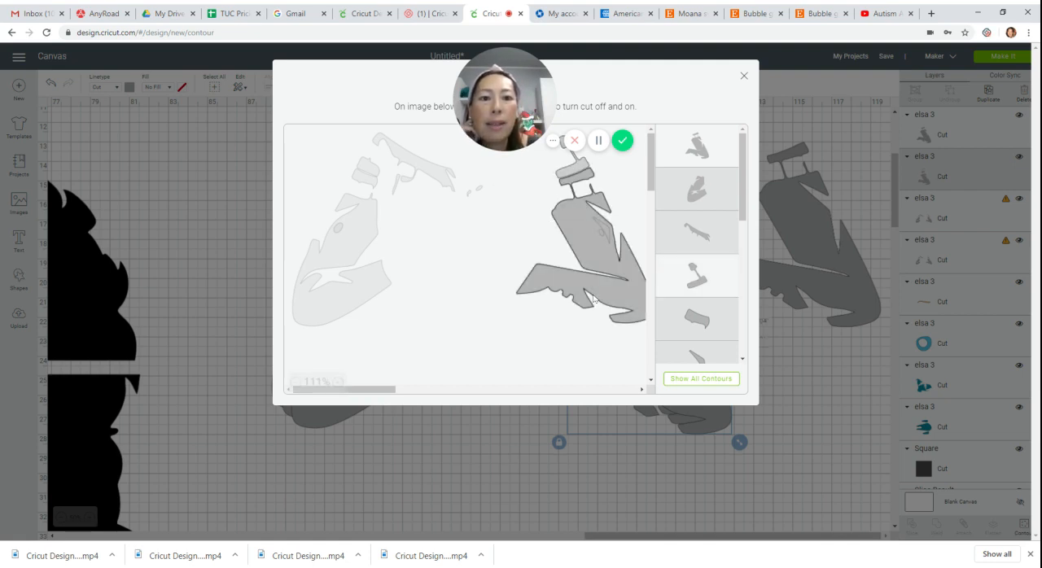
{"action": "left_click", "coordinate": [744, 76]}
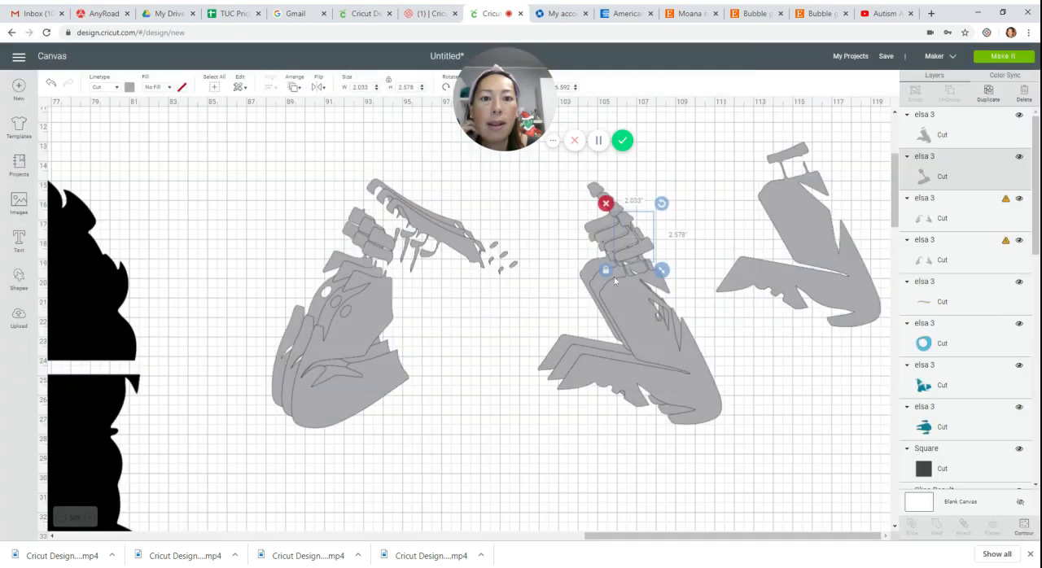
{"action": "left_click_drag", "start_coordinate": [641, 254], "coordinate": [754, 245]}
Use Contour on another glove copy to keep only the two tiny specks, and place them above the separated stemmed finger piece.
{"action": "left_click", "coordinate": [665, 348]}
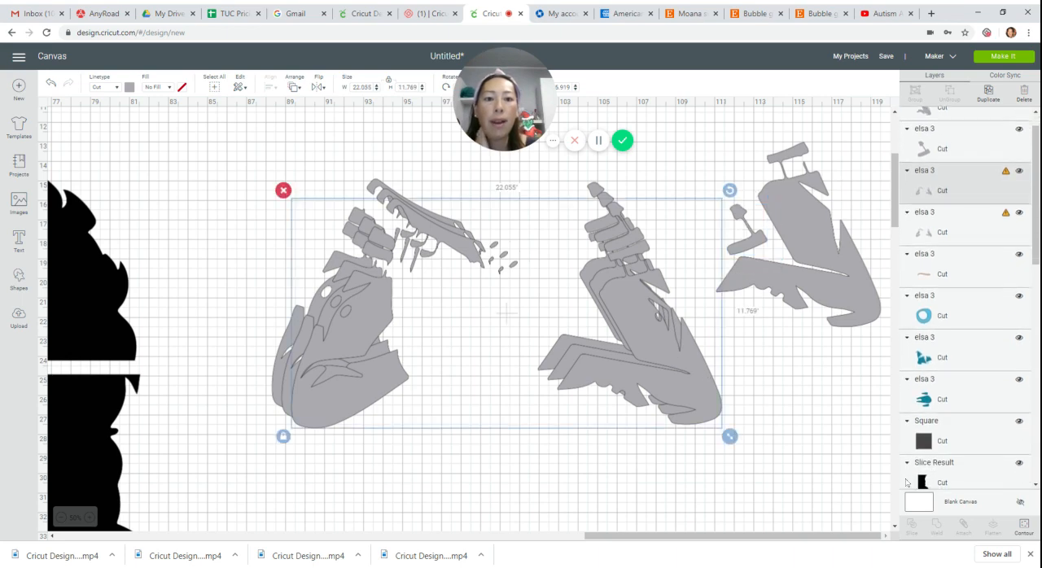
{"action": "left_click", "coordinate": [1024, 526]}
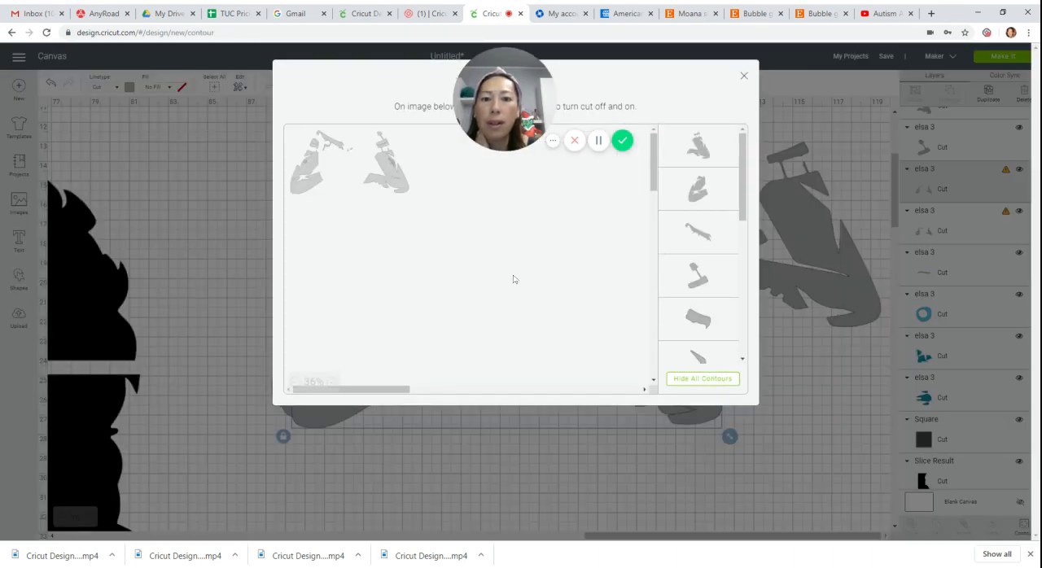
{"action": "left_click", "coordinate": [695, 379]}
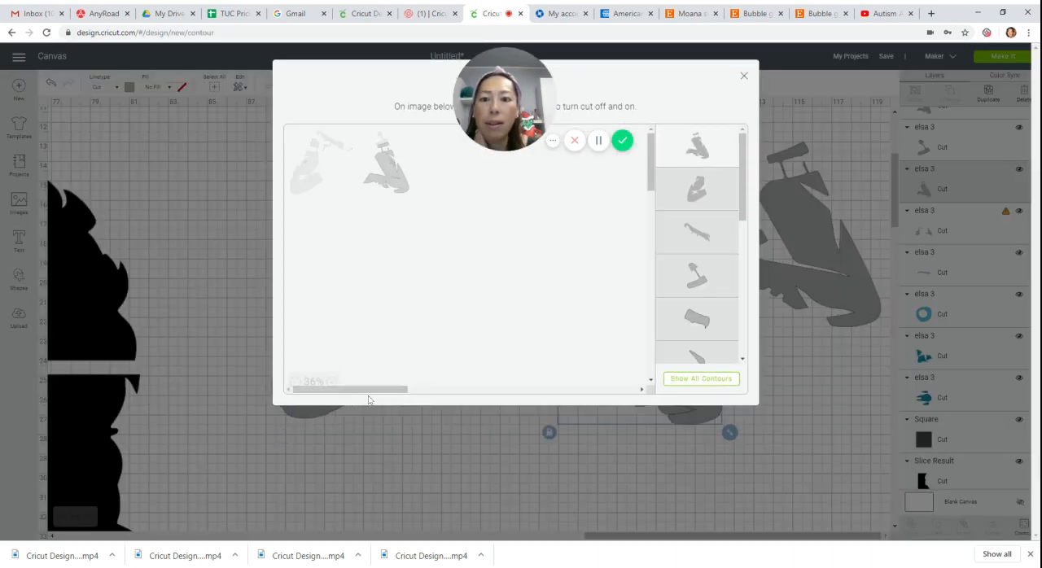
{"action": "left_click", "coordinate": [332, 384]}
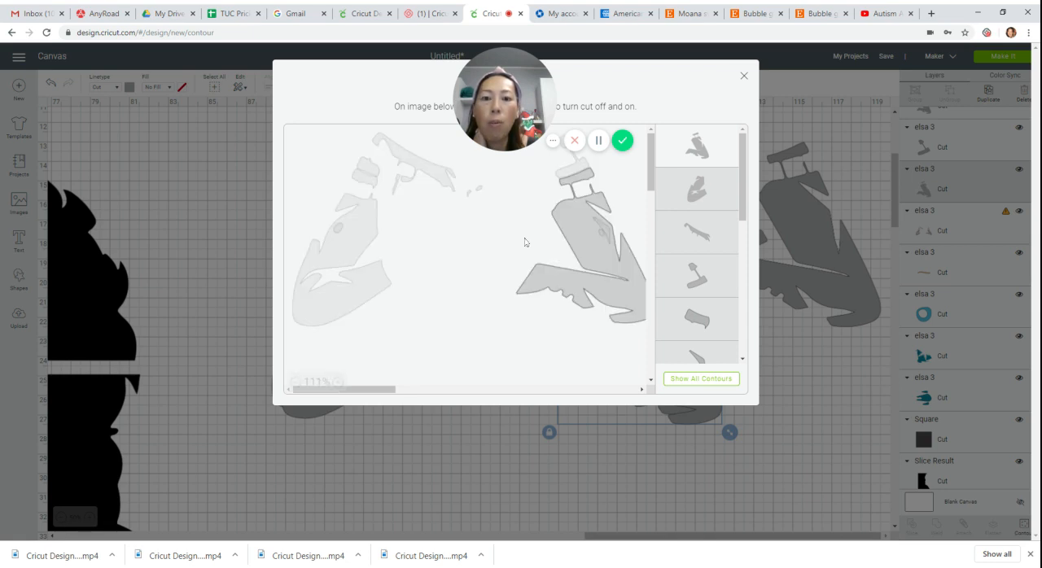
{"action": "left_click", "coordinate": [633, 257]}
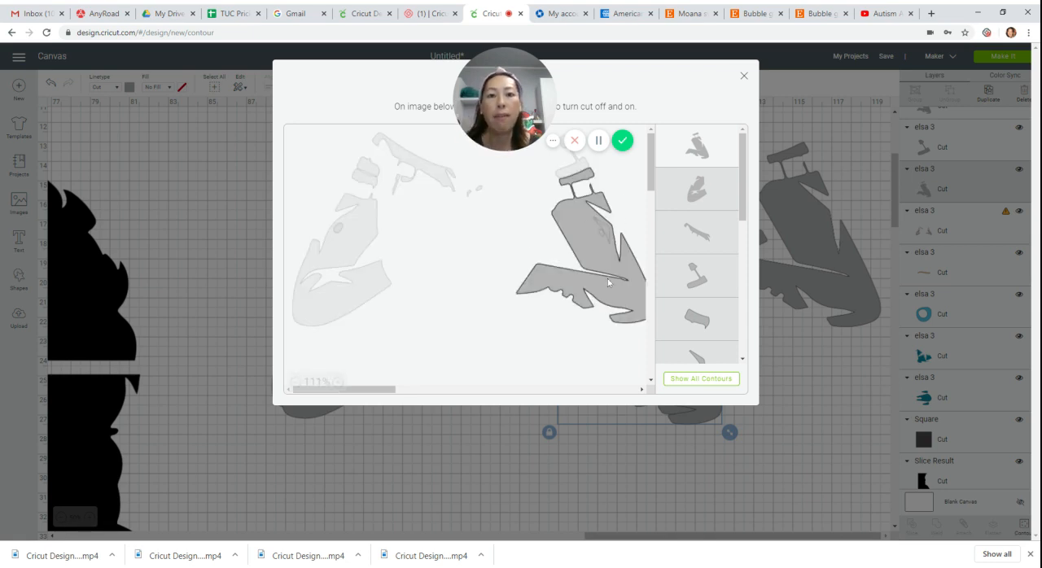
{"action": "left_click", "coordinate": [480, 190]}
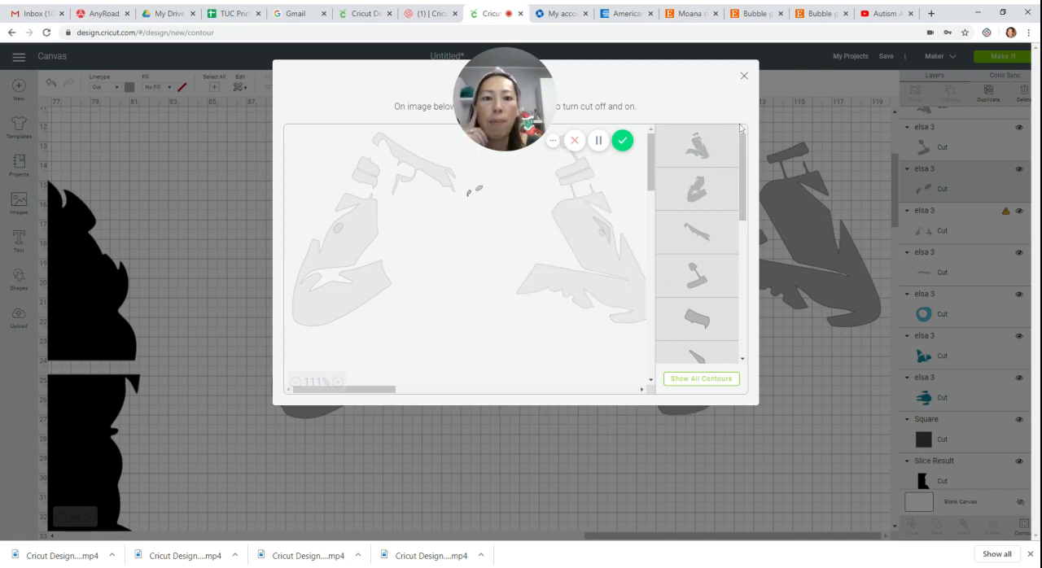
{"action": "left_click", "coordinate": [743, 78]}
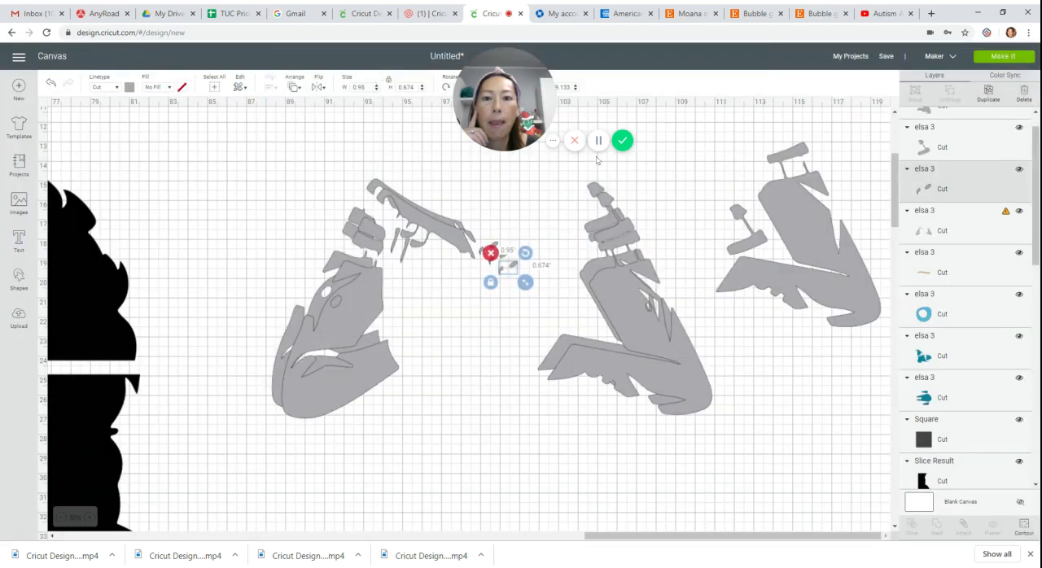
{"action": "left_click_drag", "start_coordinate": [514, 270], "coordinate": [738, 194]}
Use Contour to isolate the long slanted finger piece in the remaining glove copy, and move it up beside the other separated pieces.
{"action": "left_click", "coordinate": [623, 313]}
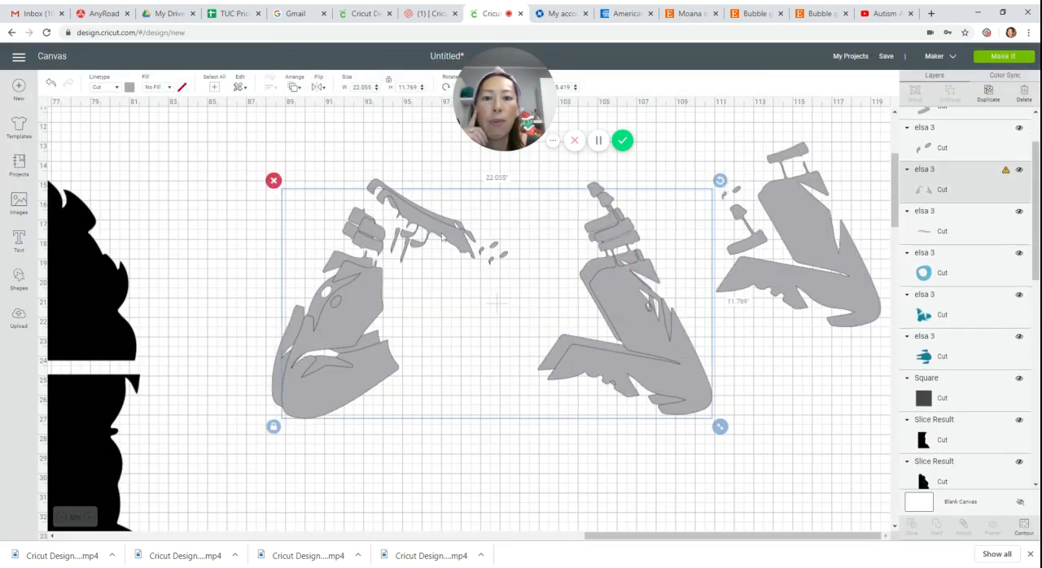
{"action": "left_click", "coordinate": [1022, 528]}
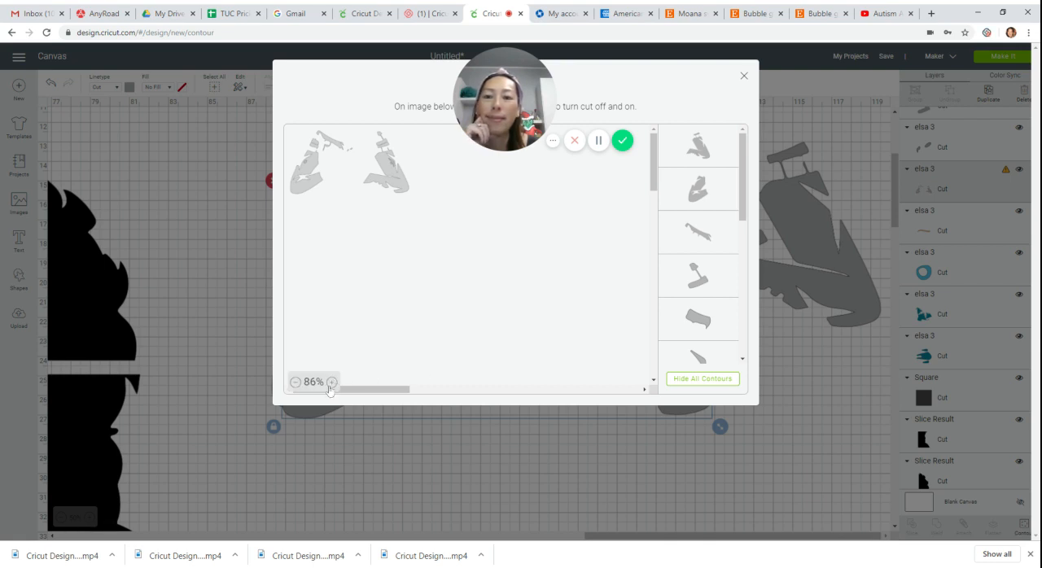
{"action": "left_click", "coordinate": [332, 382]}
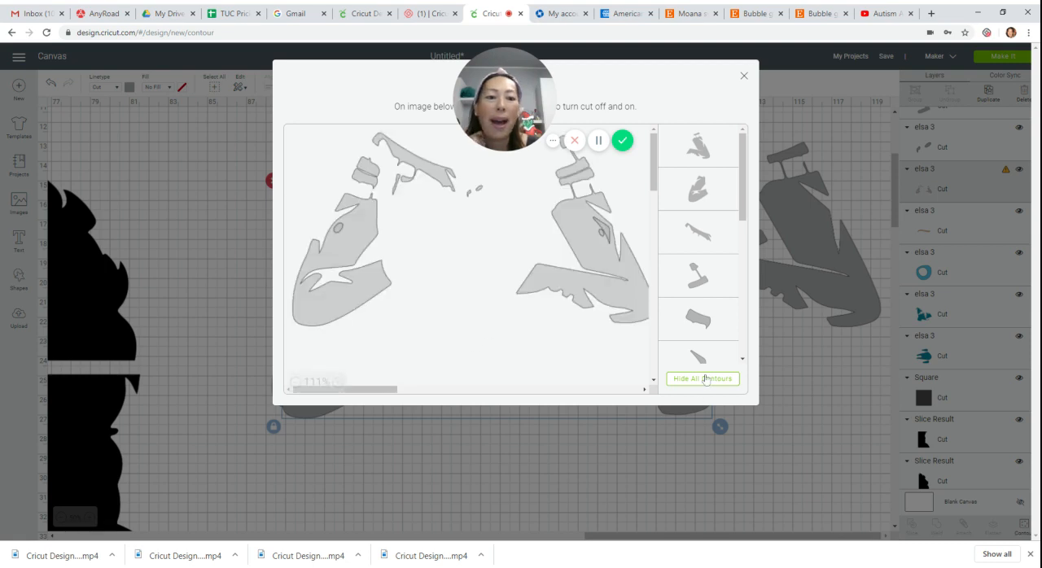
{"action": "left_click", "coordinate": [703, 379]}
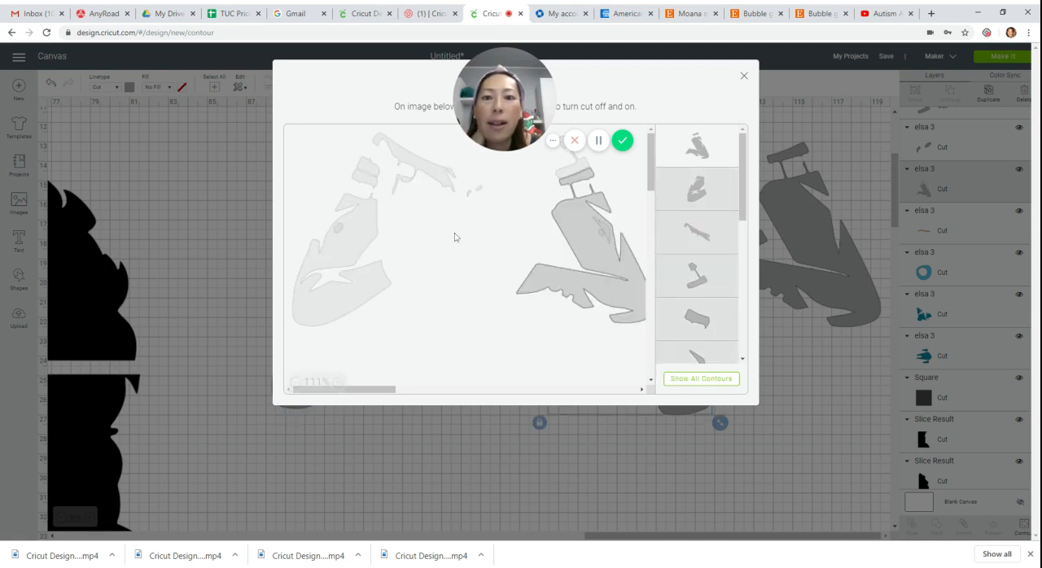
{"action": "left_click", "coordinate": [445, 179]}
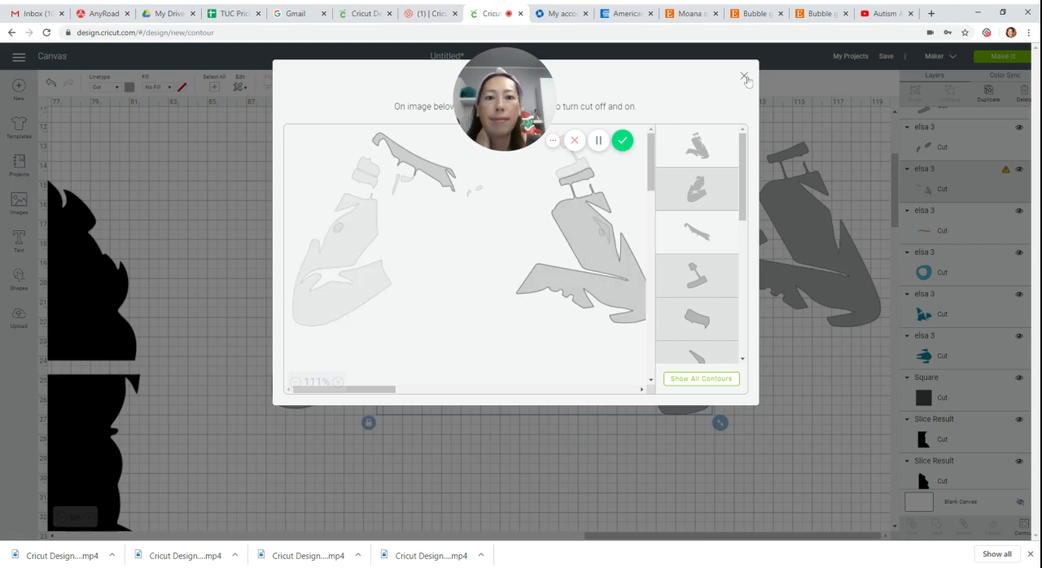
{"action": "left_click", "coordinate": [744, 76]}
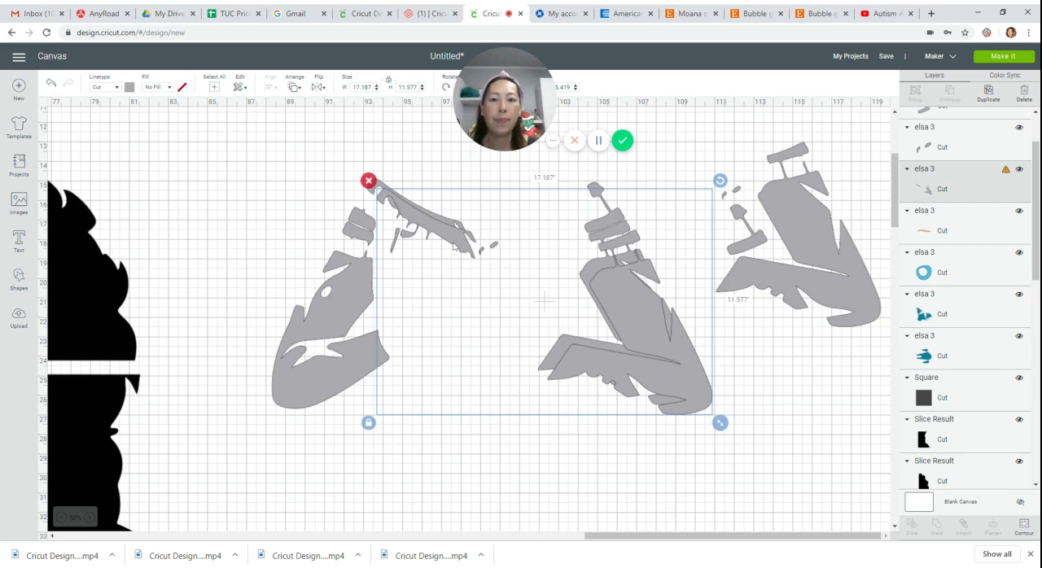
{"action": "left_click", "coordinate": [1025, 533]}
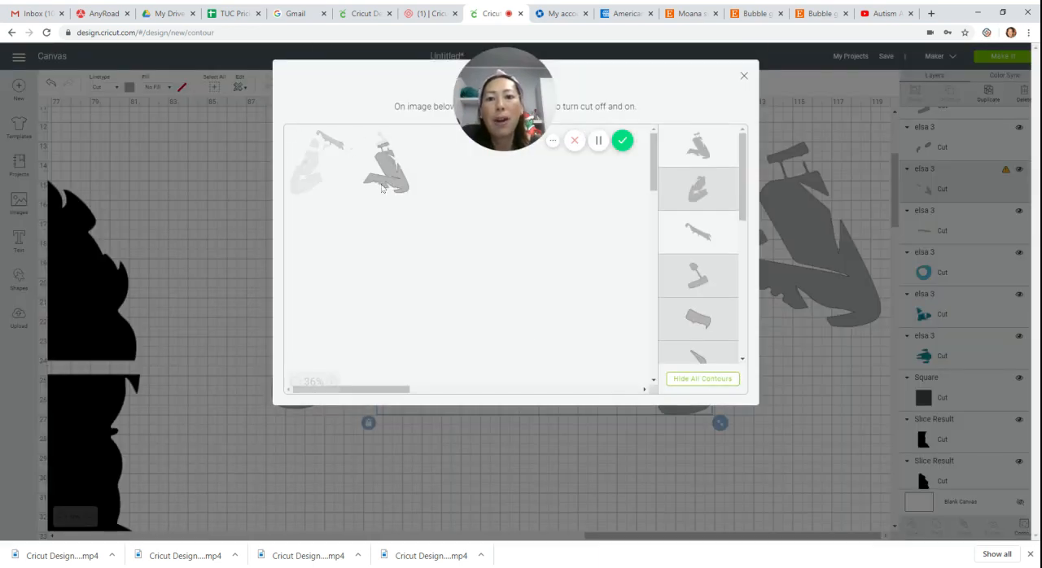
{"action": "left_click", "coordinate": [377, 185]}
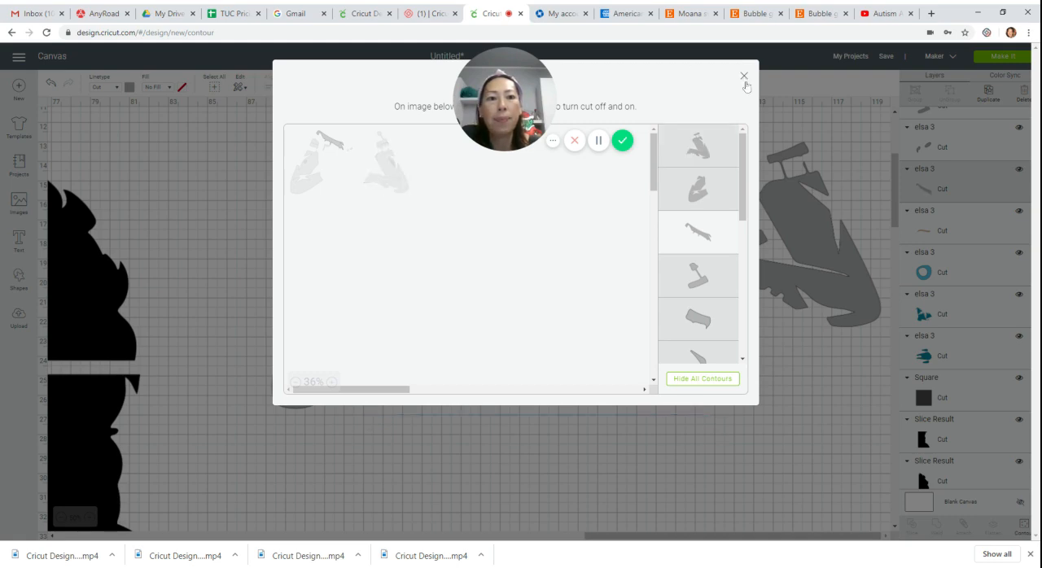
{"action": "left_click", "coordinate": [742, 76]}
{"action": "left_click_drag", "start_coordinate": [447, 243], "coordinate": [704, 174]}
Shift the original gray glove layer down and left, away from the separated pieces, and duplicate it again.
{"action": "left_click", "coordinate": [345, 230]}
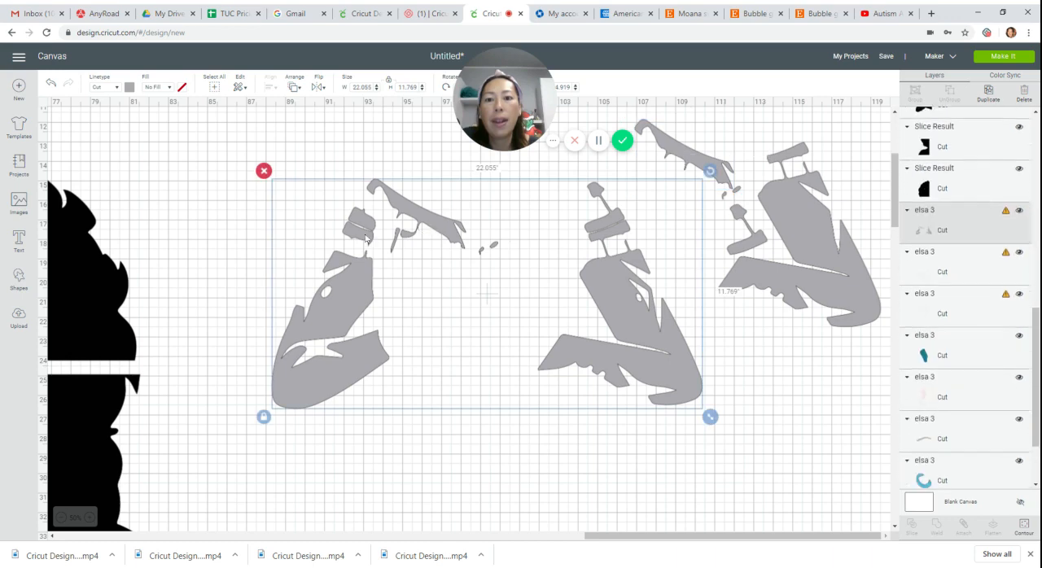
{"action": "left_click_drag", "start_coordinate": [385, 223], "coordinate": [352, 256]}
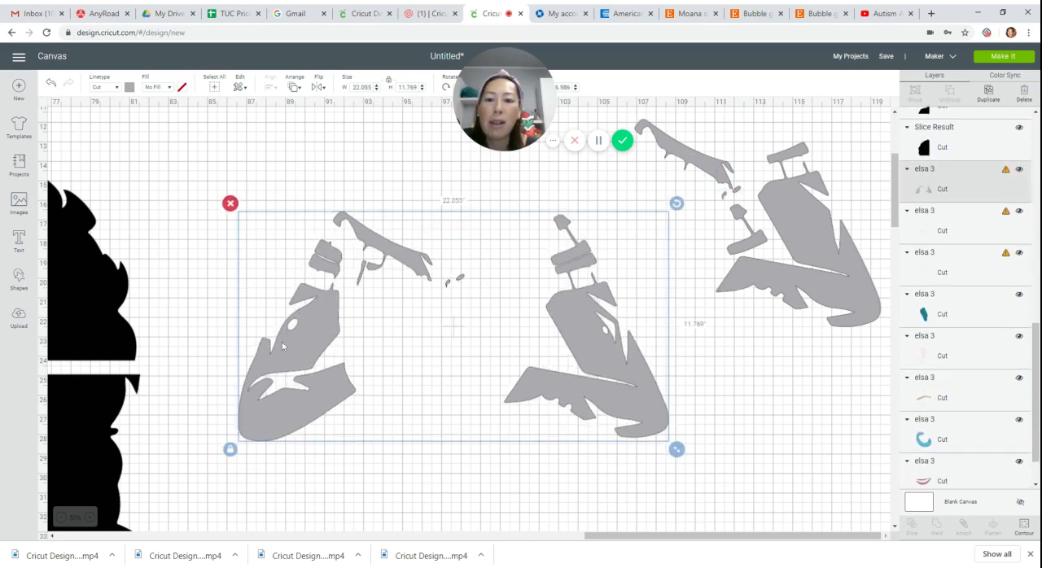
{"action": "left_click", "coordinate": [990, 91]}
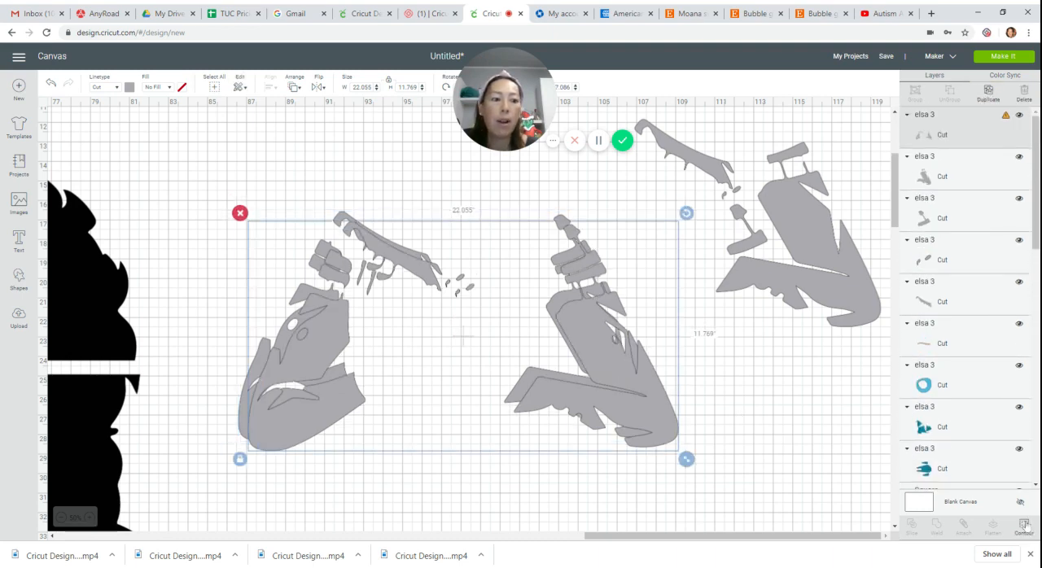
Use Contour to reduce the new copy to the small banded piece above the left glove, and place it below the separated long finger piece.
{"action": "left_click", "coordinate": [1024, 525]}
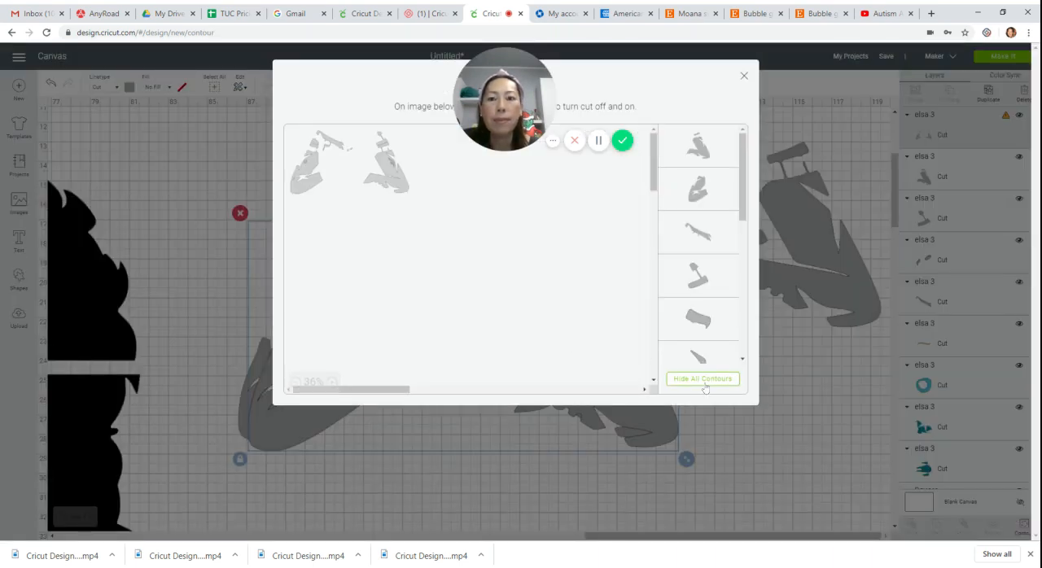
{"action": "left_click", "coordinate": [702, 379]}
{"action": "left_click", "coordinate": [320, 152]}
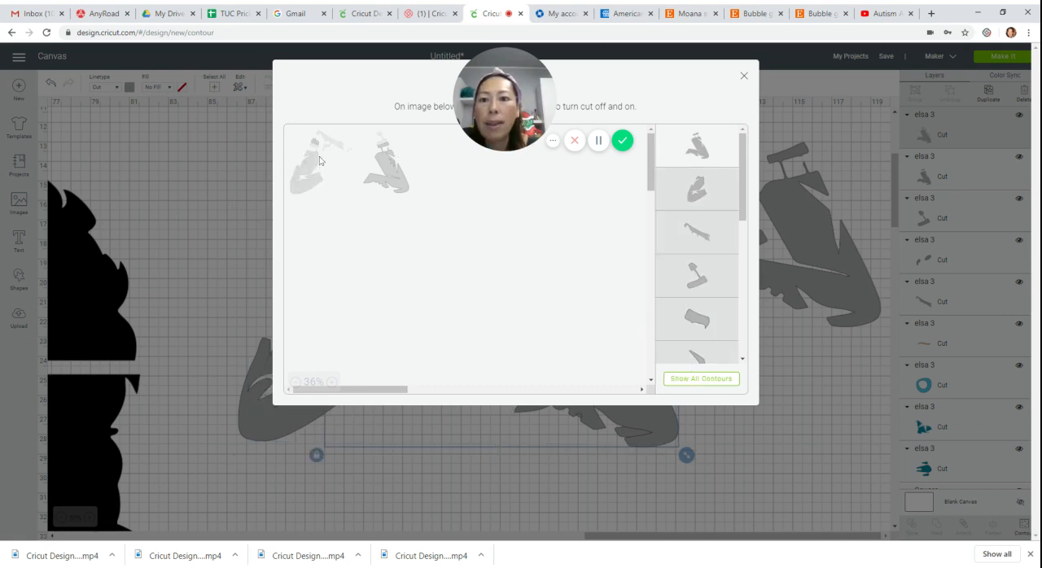
{"action": "left_click", "coordinate": [320, 152]}
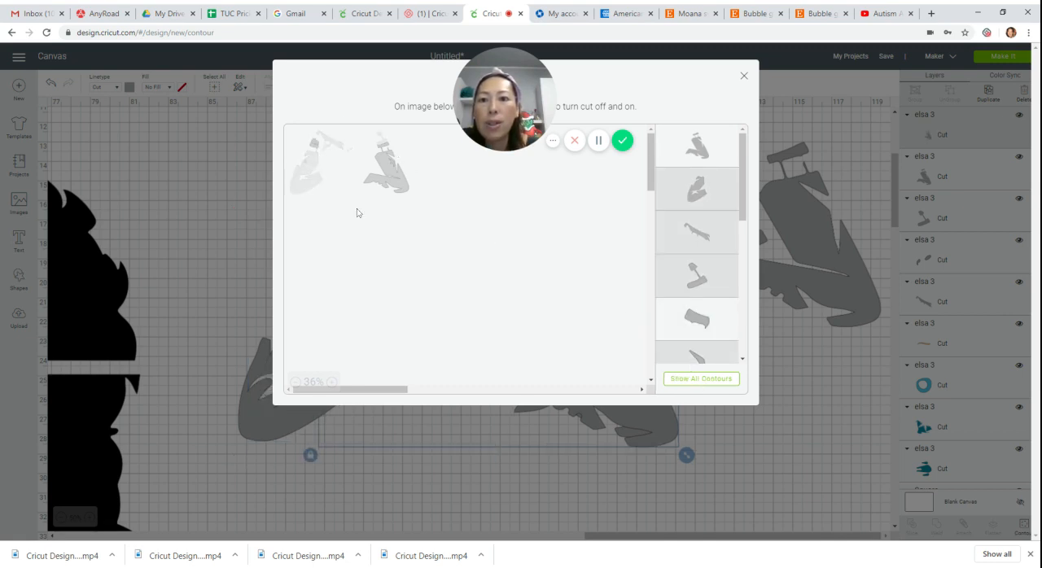
{"action": "left_click", "coordinate": [405, 194]}
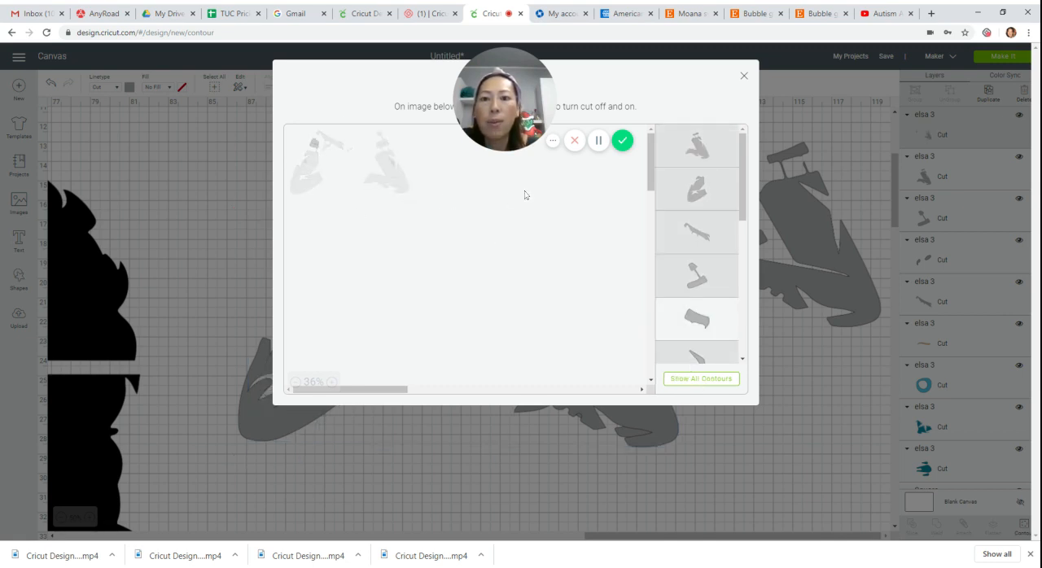
{"action": "left_click", "coordinate": [743, 77]}
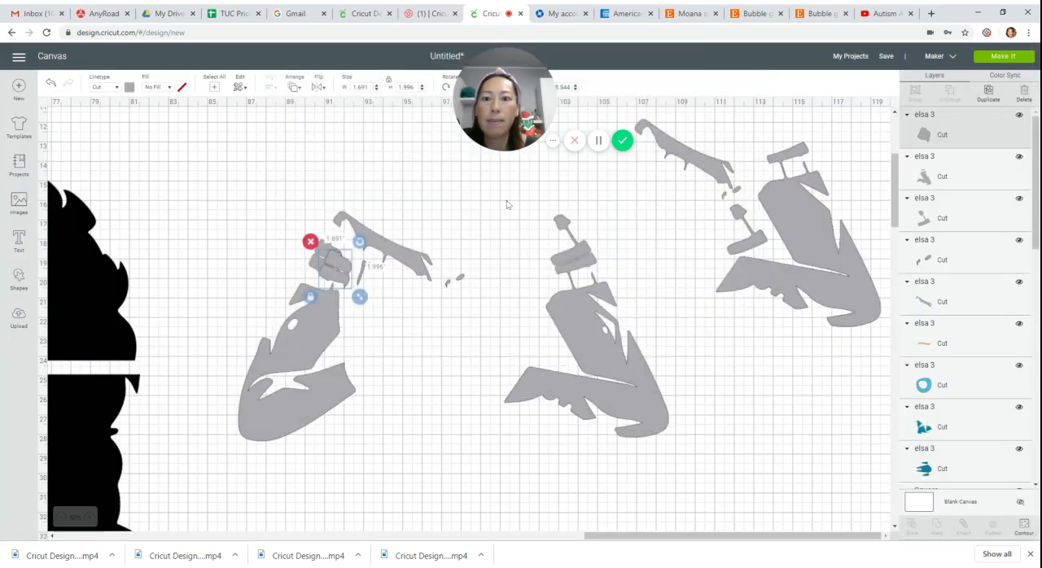
{"action": "left_click_drag", "start_coordinate": [354, 271], "coordinate": [631, 185]}
Move the separated large glove piece down and right, and shift the long finger piece left to make room between them.
{"action": "left_click_drag", "start_coordinate": [725, 177], "coordinate": [743, 197]}
{"action": "mouse_move", "coordinate": [689, 176]}
{"action": "left_mouse_down"}
{"action": "mouse_move", "coordinate": [652, 174]}
{"action": "mouse_move", "coordinate": [669, 179]}
{"action": "left_mouse_up"}
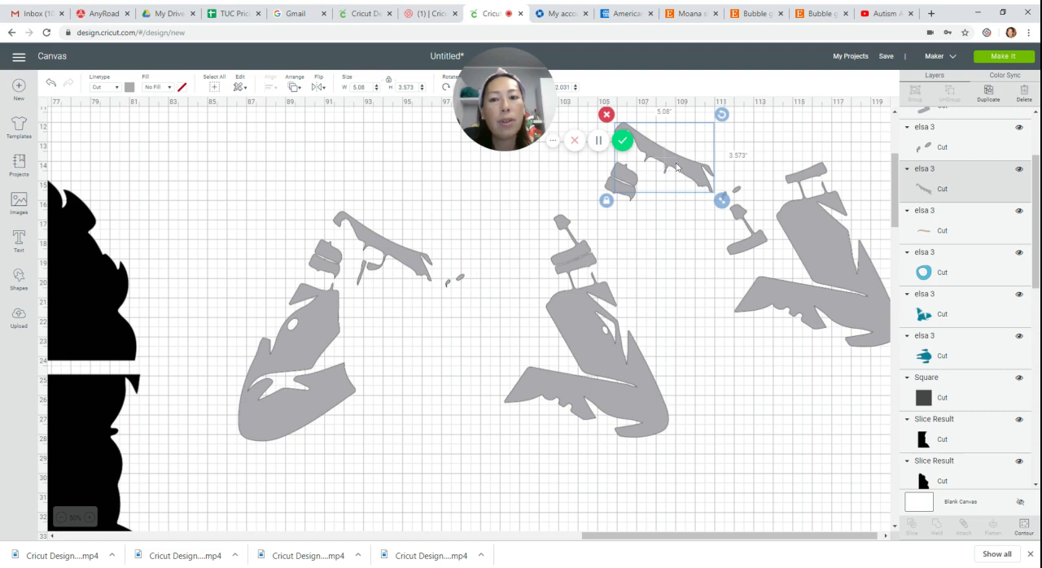
Use Contour to turn the thin sliver beside the separated banded piece back on within the same copy.
{"action": "left_click", "coordinate": [609, 191]}
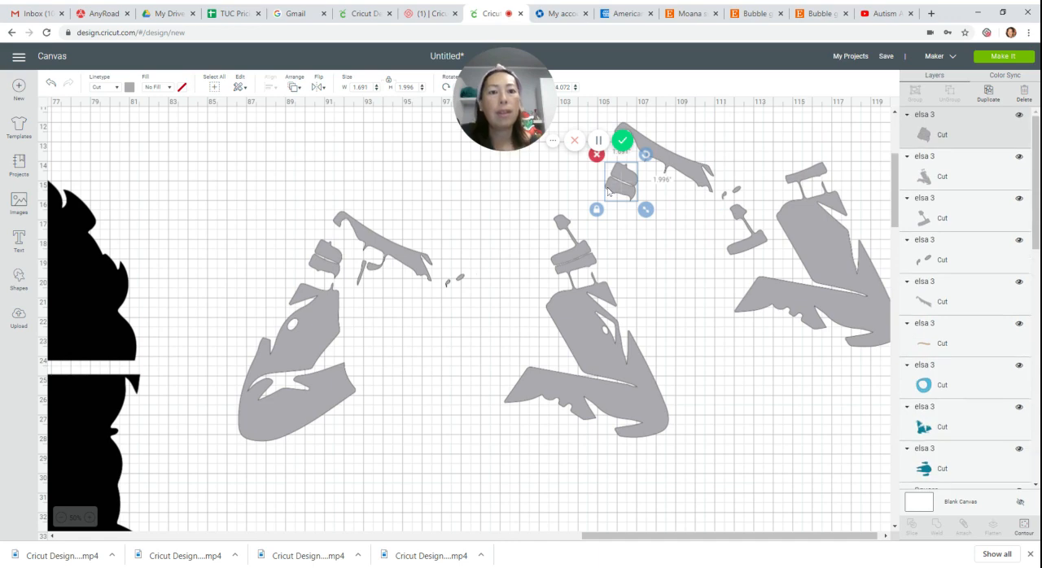
{"action": "left_click", "coordinate": [1023, 527]}
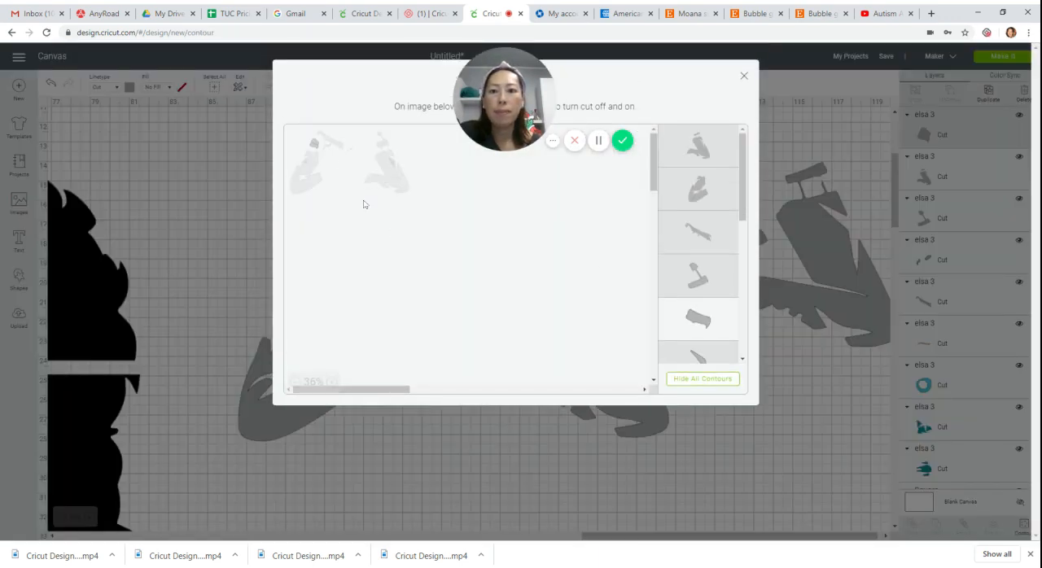
{"action": "left_click", "coordinate": [327, 153]}
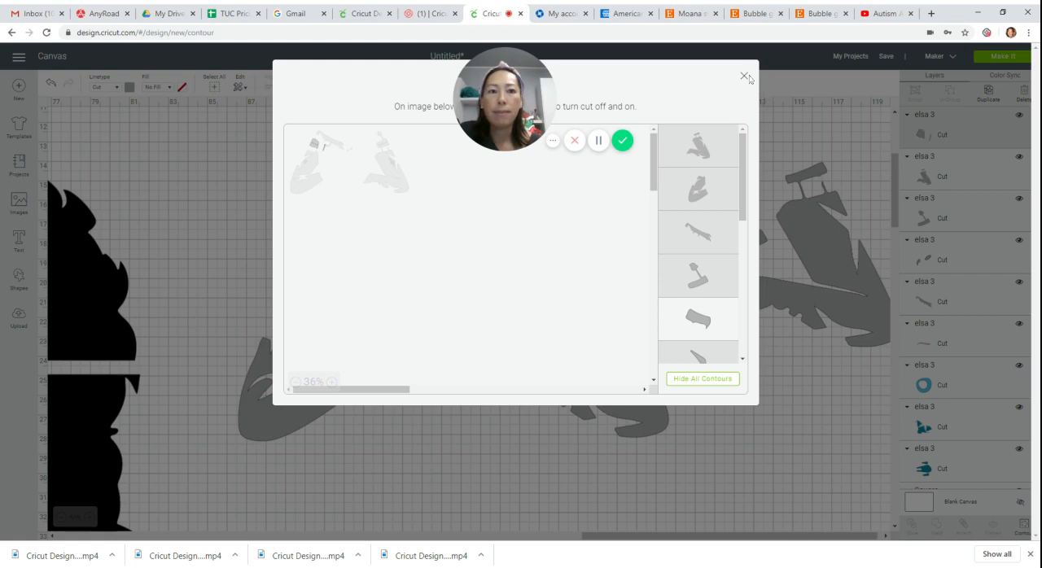
{"action": "left_click", "coordinate": [744, 76]}
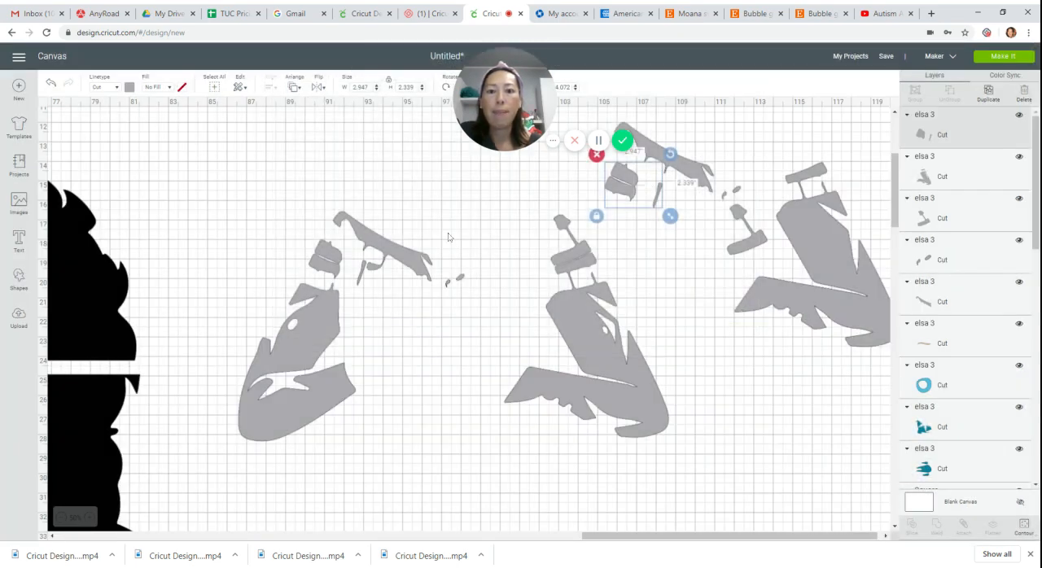
Use Contour to reduce the original gray layer to the large left glove piece, and move it beside the other separated gray pieces.
{"action": "left_click", "coordinate": [305, 321]}
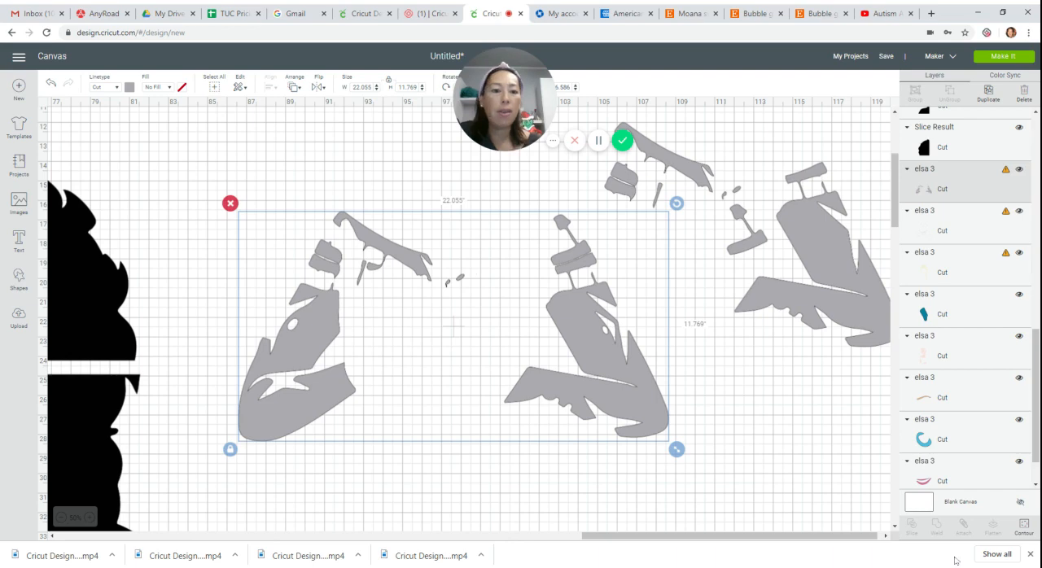
{"action": "left_click", "coordinate": [1023, 527]}
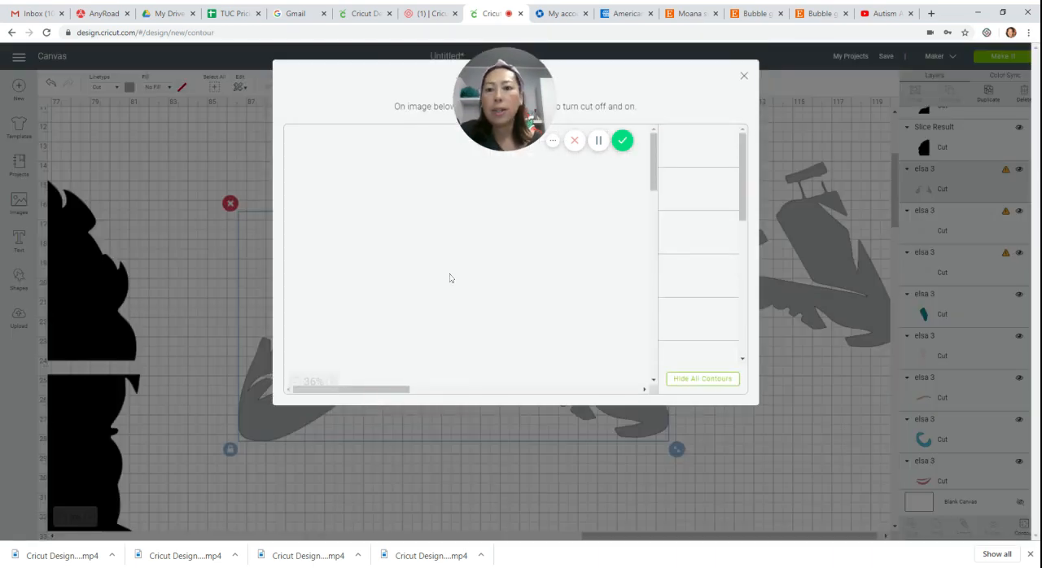
{"action": "left_click", "coordinate": [723, 381]}
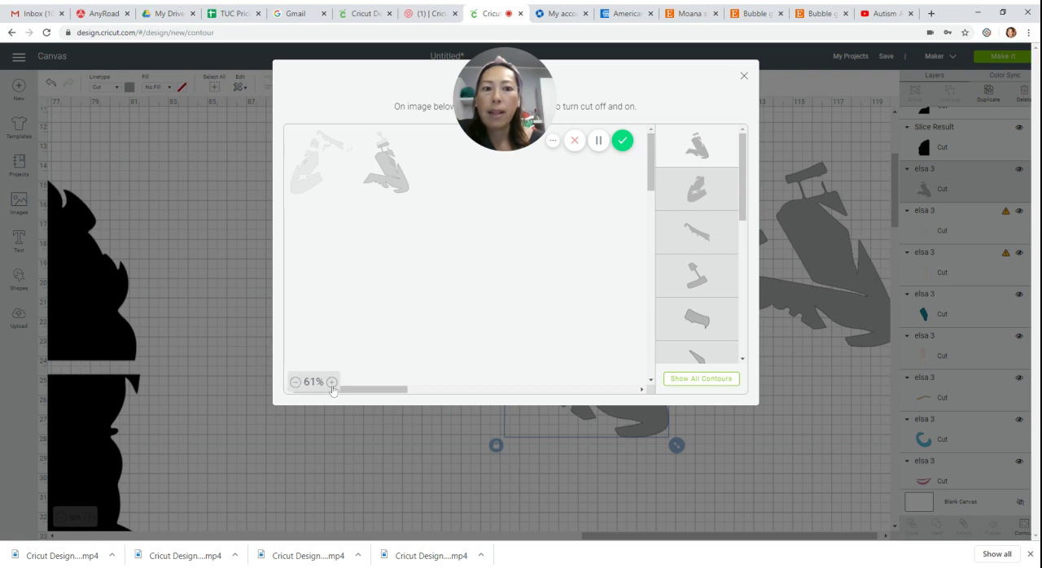
{"action": "left_click", "coordinate": [331, 384]}
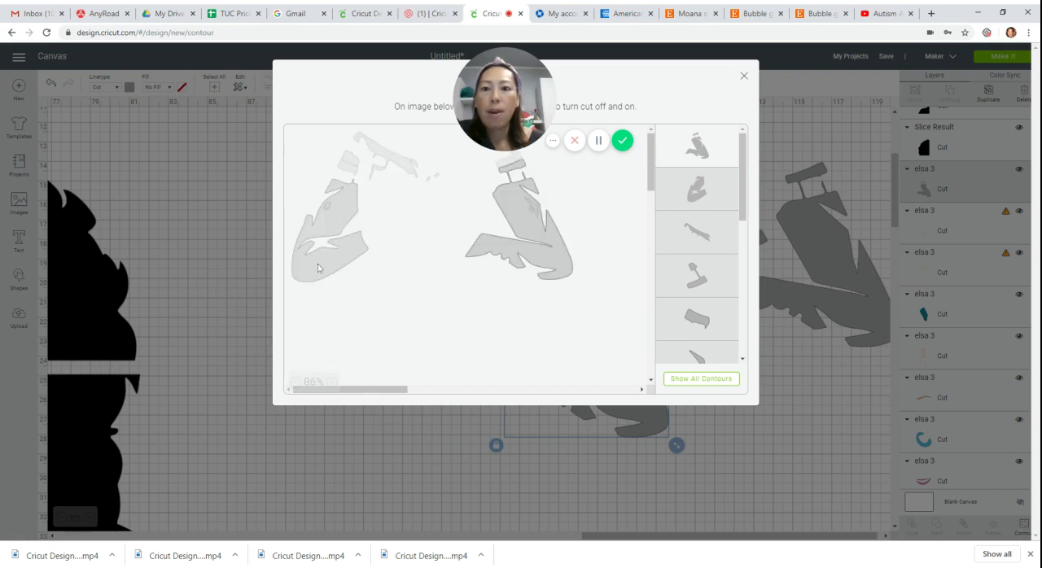
{"action": "left_click", "coordinate": [317, 274]}
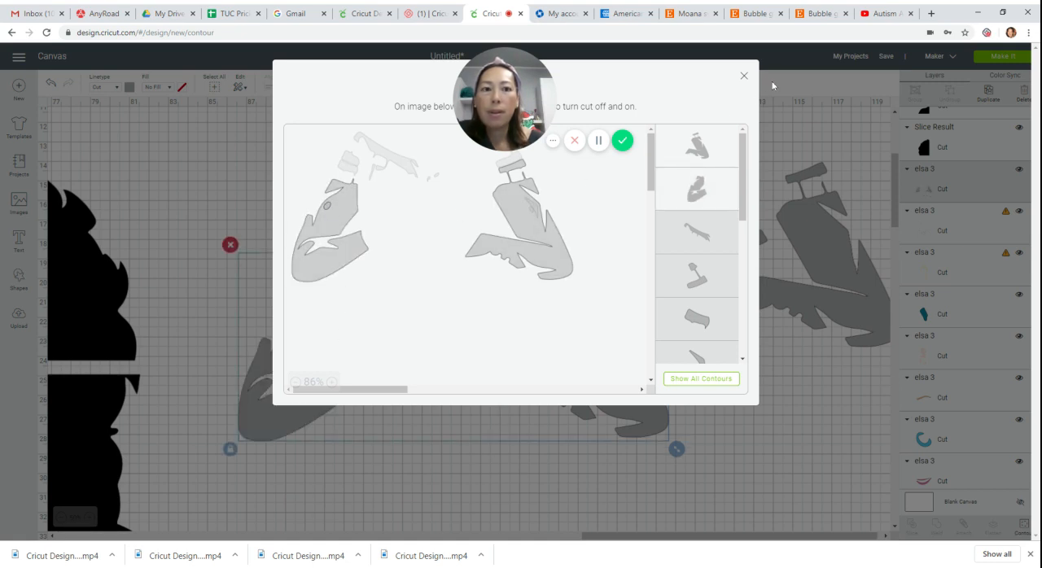
{"action": "left_click", "coordinate": [542, 272]}
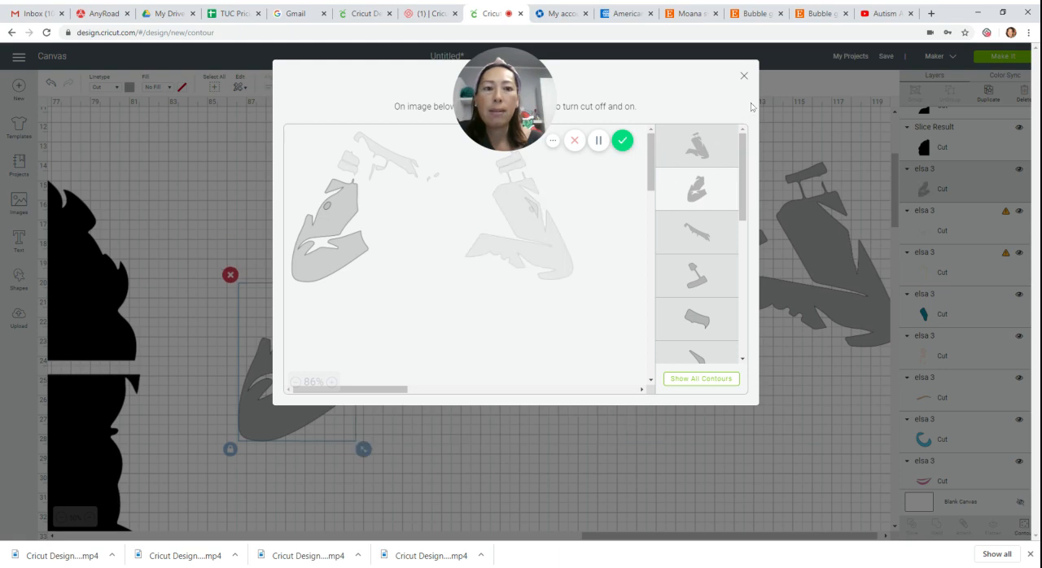
{"action": "left_click", "coordinate": [743, 76]}
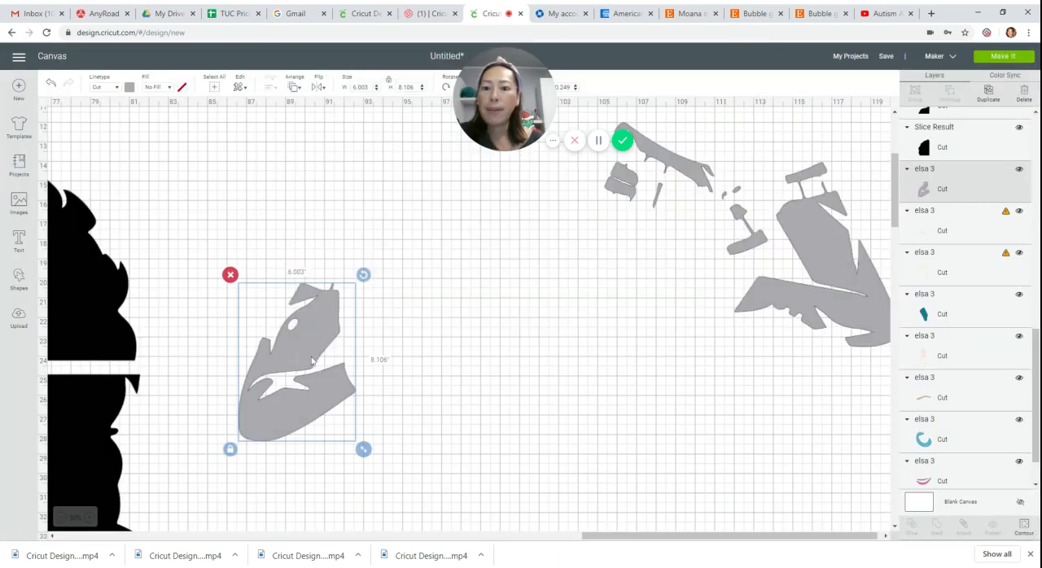
{"action": "left_click_drag", "start_coordinate": [346, 356], "coordinate": [734, 279]}
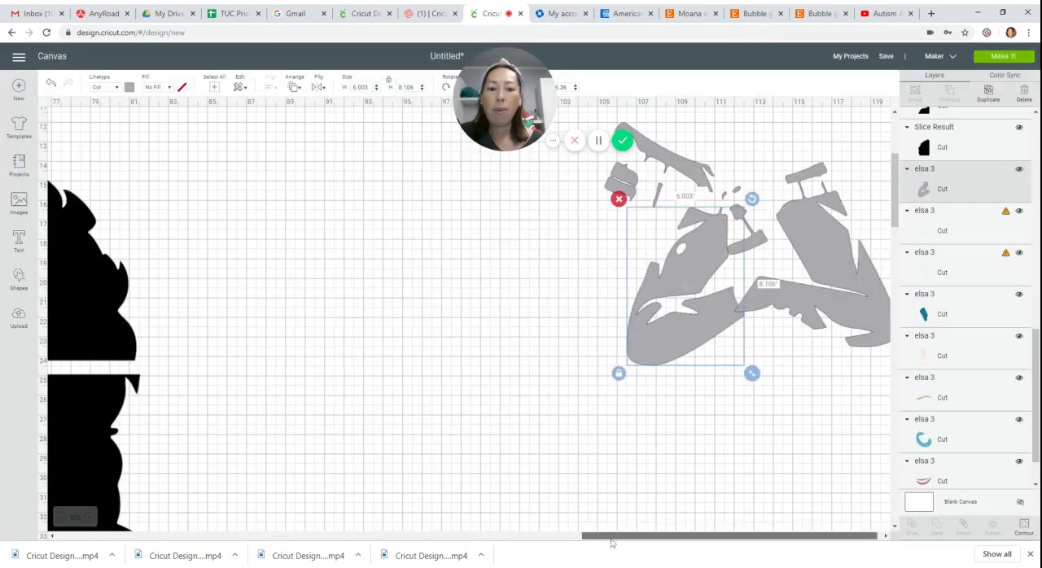
Move the white snowflake detail layer and the blonde hair layer right, off the skin-tone layer, and shift the skin layer up and left.
{"action": "left_click_drag", "start_coordinate": [614, 543], "coordinate": [322, 561]}
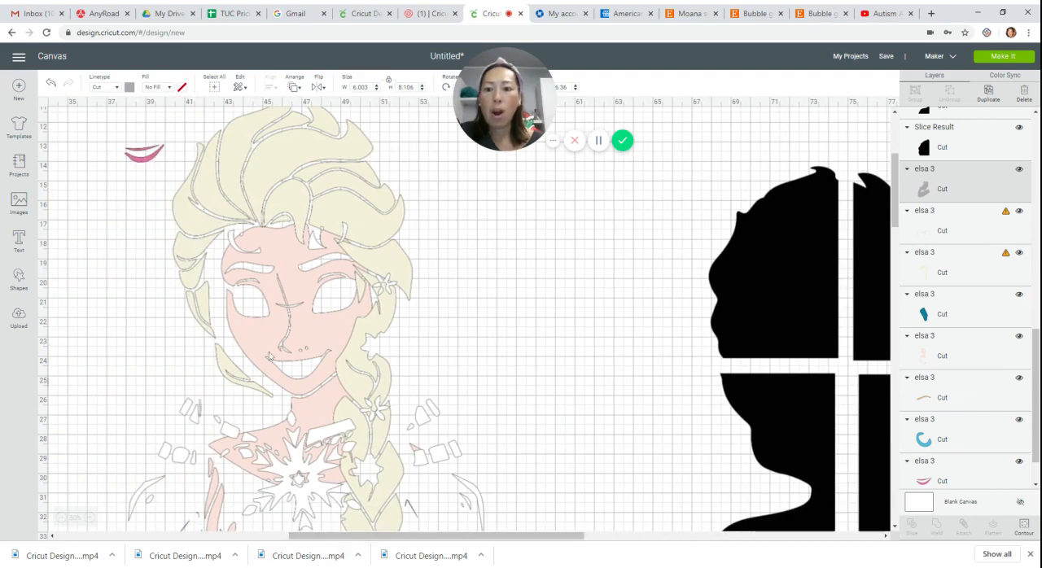
{"action": "left_click_drag", "start_coordinate": [290, 337], "coordinate": [566, 328]}
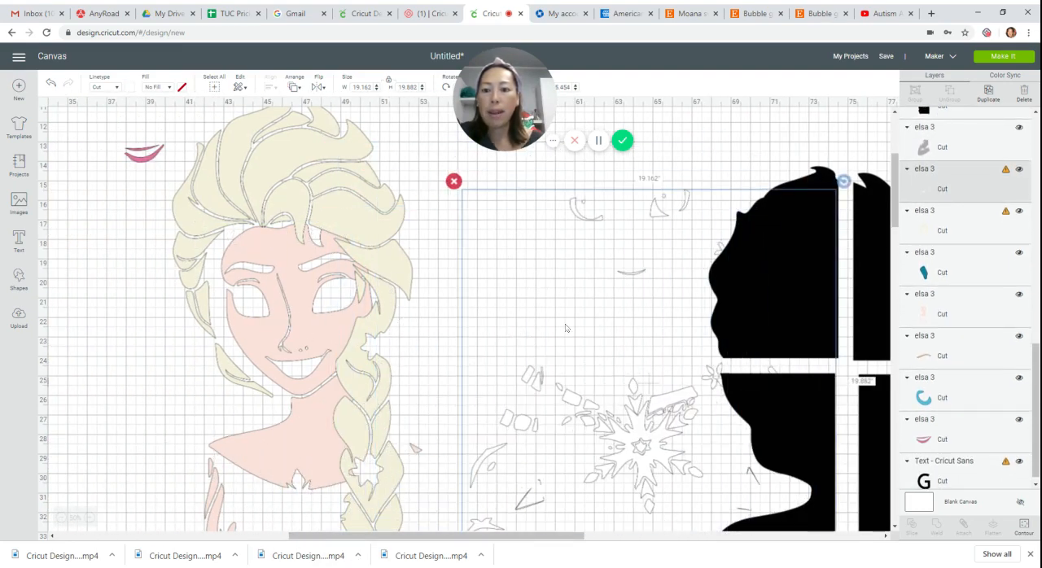
{"action": "left_click", "coordinate": [321, 445]}
{"action": "left_click_drag", "start_coordinate": [309, 444], "coordinate": [704, 443]}
{"action": "left_click_drag", "start_coordinate": [327, 368], "coordinate": [304, 255]}
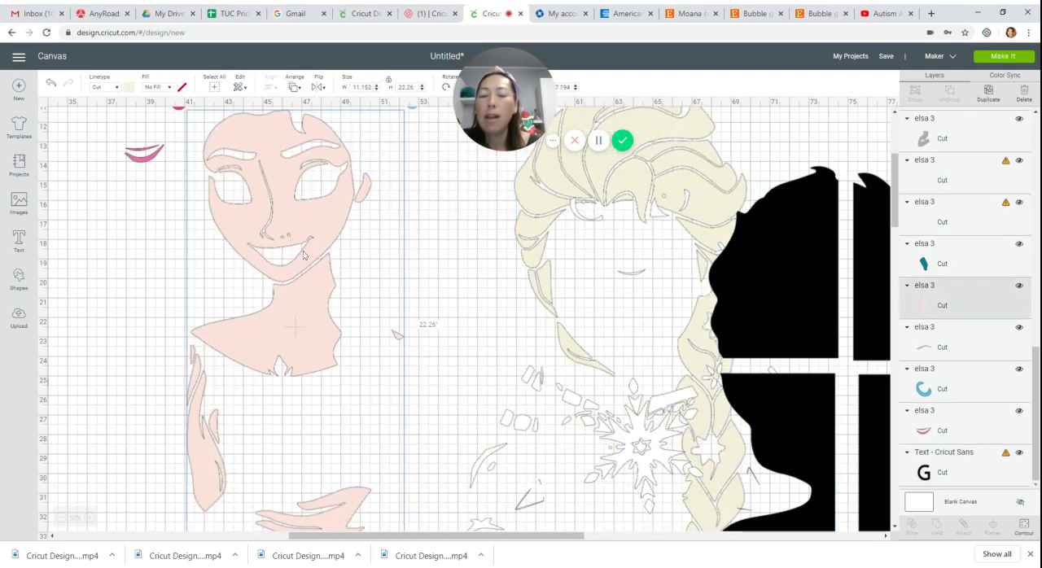
Place the skin-tone layer in the open space left of the hair, and duplicate it four times.
{"action": "left_click", "coordinate": [60, 518]}
{"action": "left_click_drag", "start_coordinate": [124, 237], "coordinate": [148, 326]}
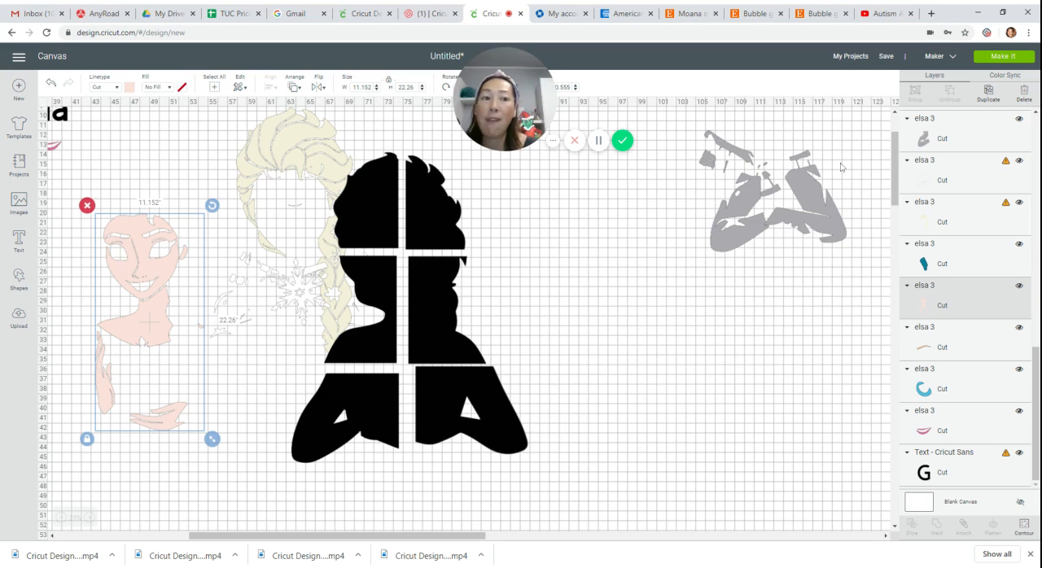
{"action": "left_click", "coordinate": [989, 92]}
{"action": "left_click", "coordinate": [989, 92]}
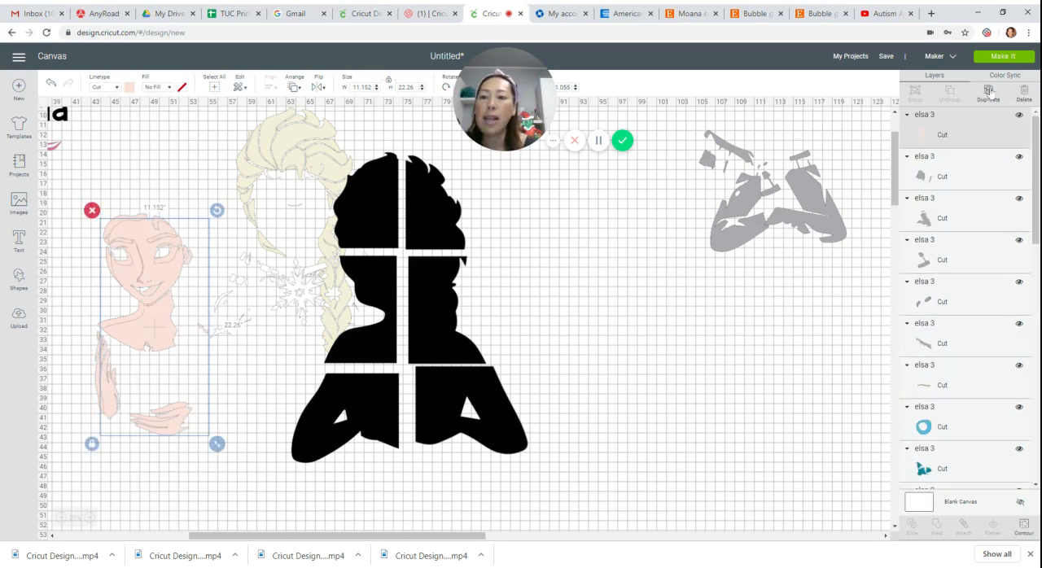
{"action": "left_click", "coordinate": [988, 92]}
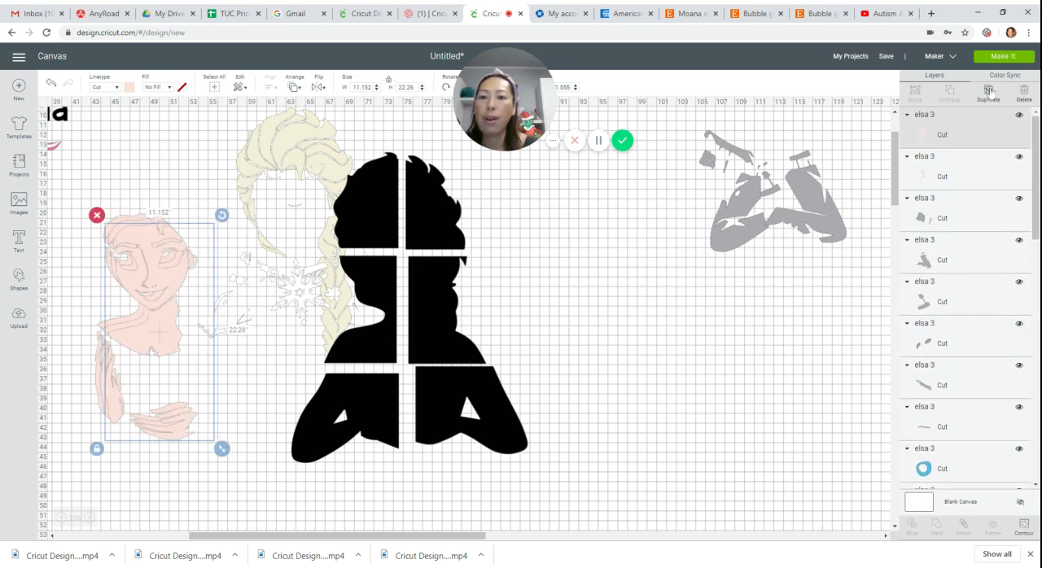
{"action": "left_click", "coordinate": [988, 92]}
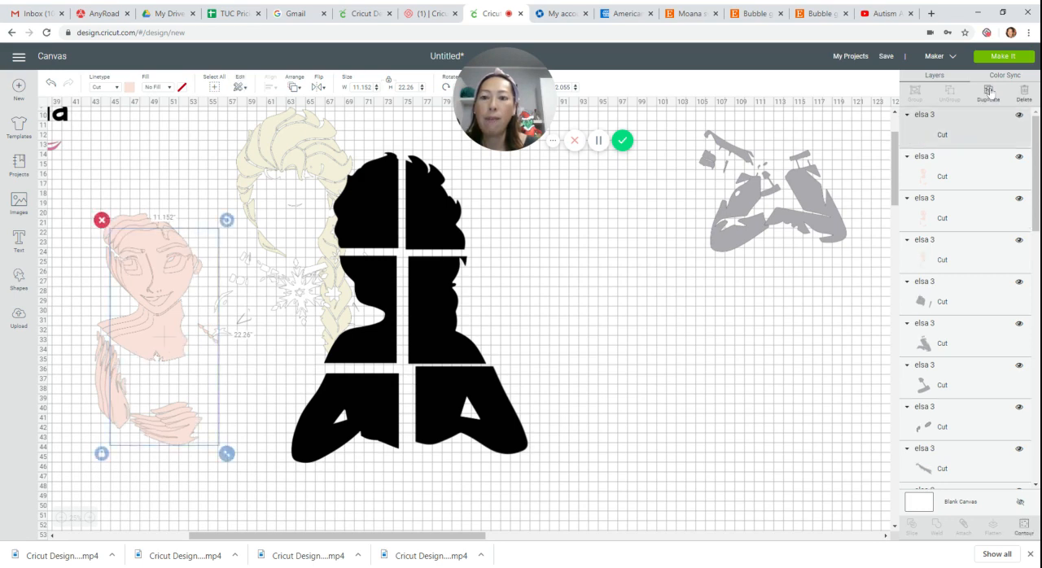
Use Contour to hide the neck, hands and small fragments in the top skin copy, and move the remaining face right of the black silhouette.
{"action": "left_click", "coordinate": [1024, 530]}
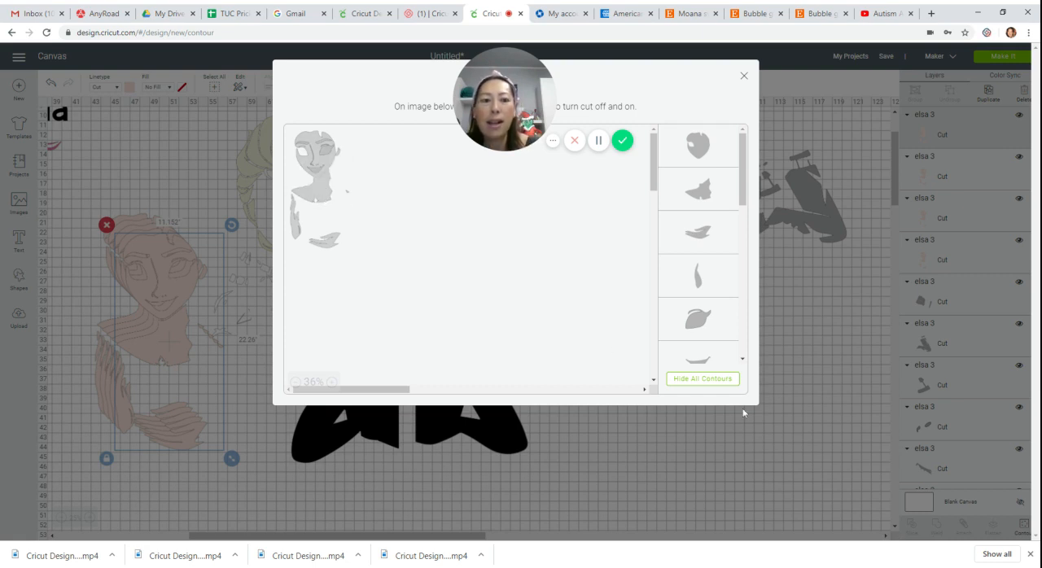
{"action": "left_click", "coordinate": [330, 200]}
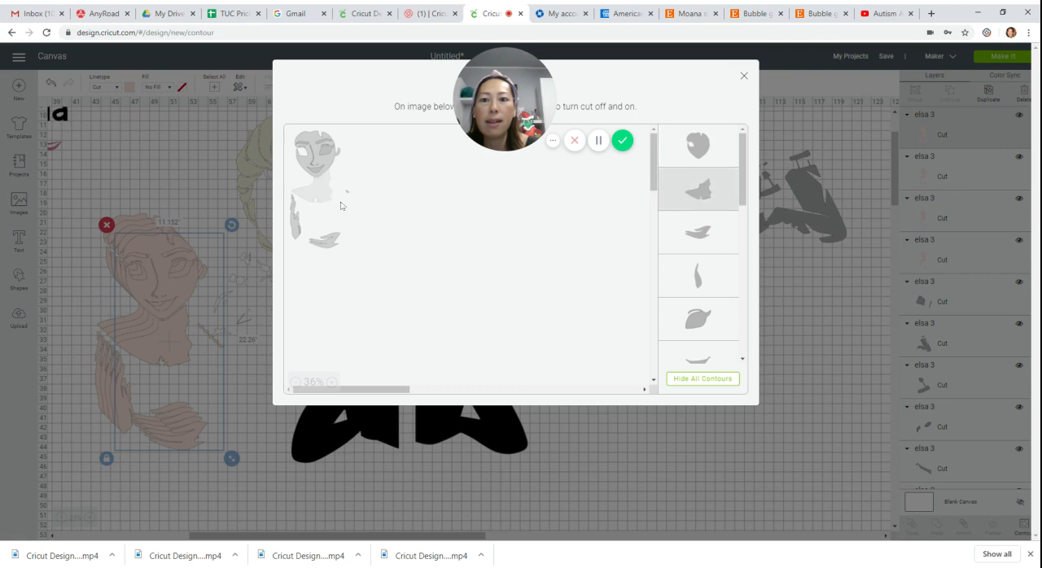
{"action": "left_click", "coordinate": [348, 195]}
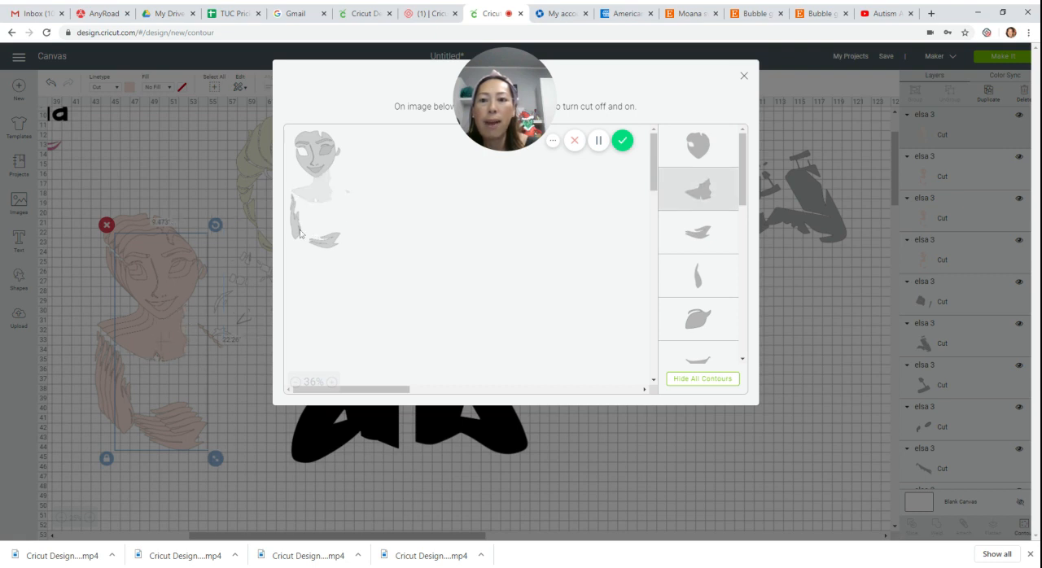
{"action": "left_click", "coordinate": [296, 231]}
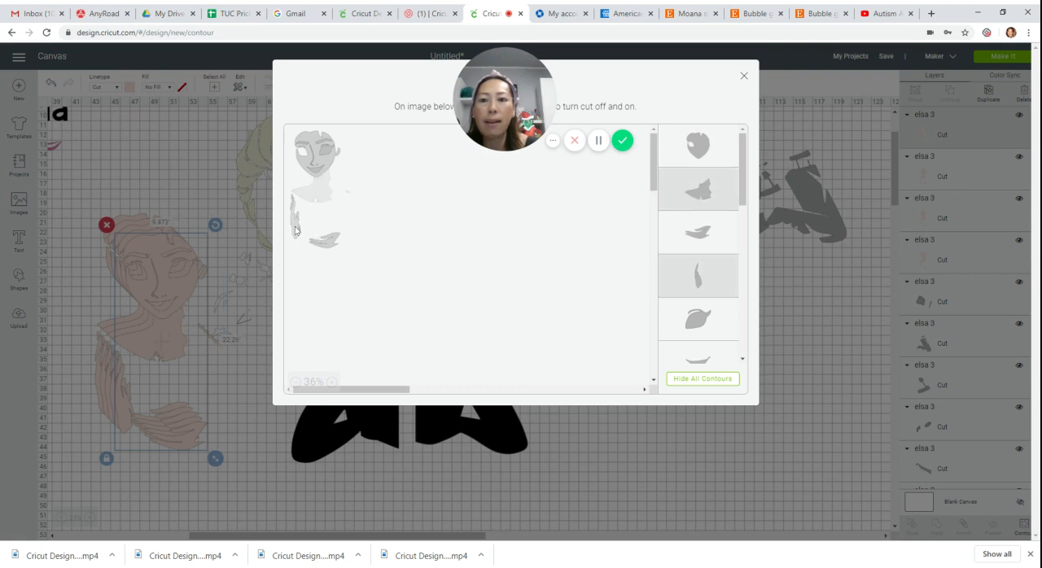
{"action": "left_click", "coordinate": [327, 241]}
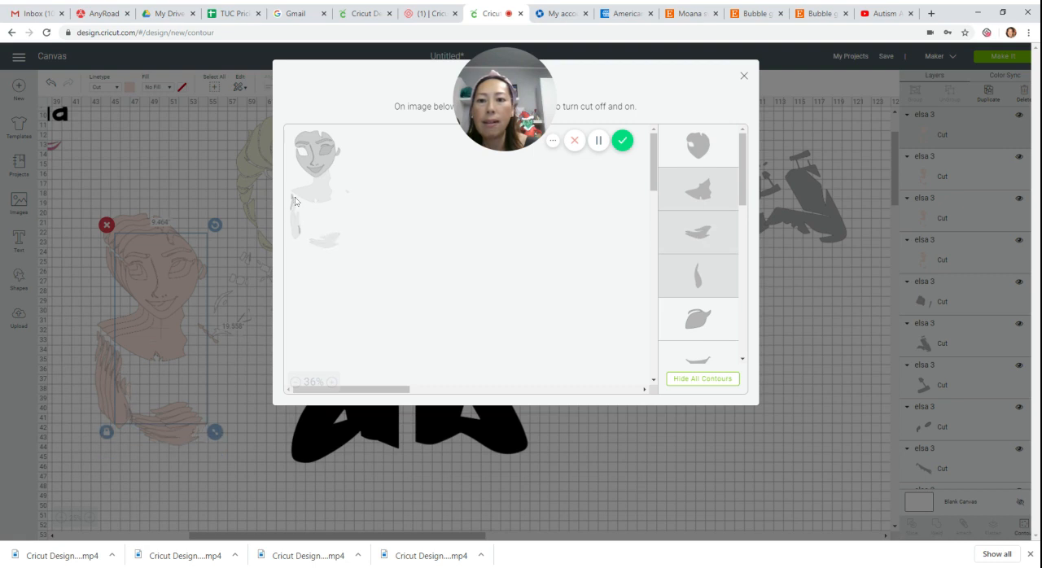
{"action": "left_click", "coordinate": [293, 200]}
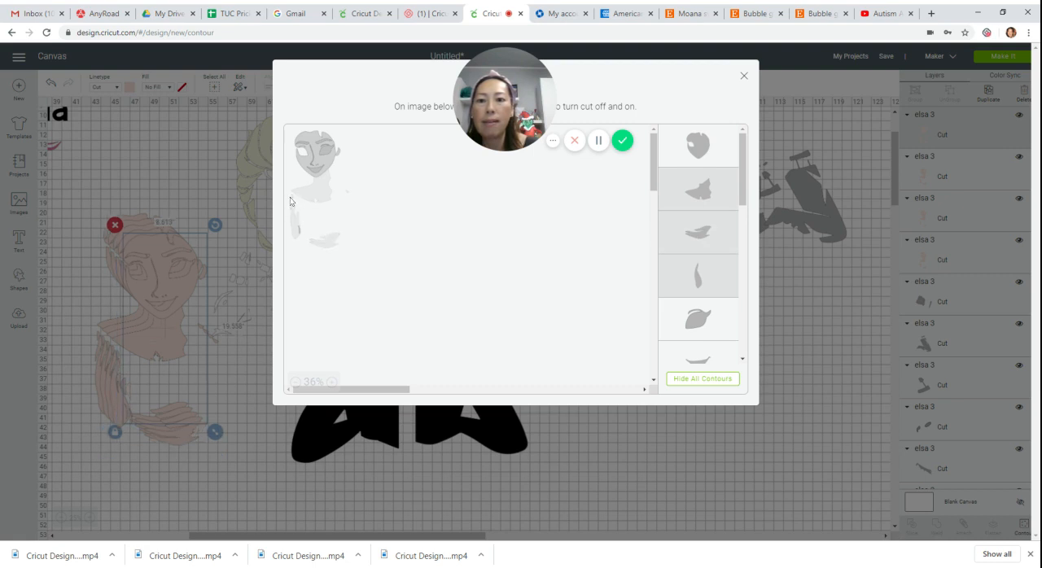
{"action": "left_click", "coordinate": [324, 240]}
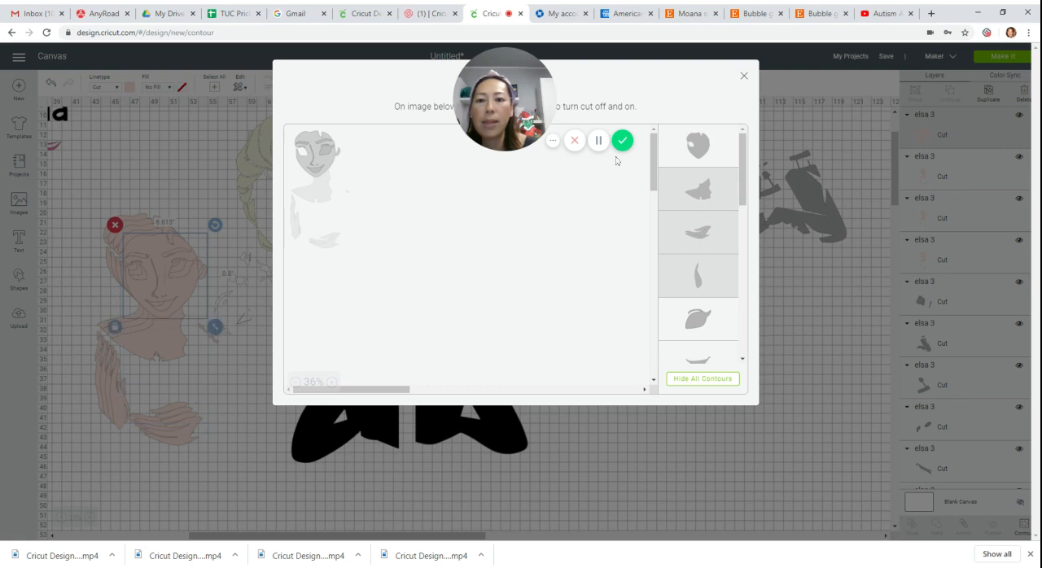
{"action": "left_click", "coordinate": [745, 77]}
{"action": "left_click_drag", "start_coordinate": [186, 296], "coordinate": [660, 314]}
Use Contour to reduce the next skin copy to the neck and shoulder piece, and place it below the separated face.
{"action": "left_click", "coordinate": [169, 281]}
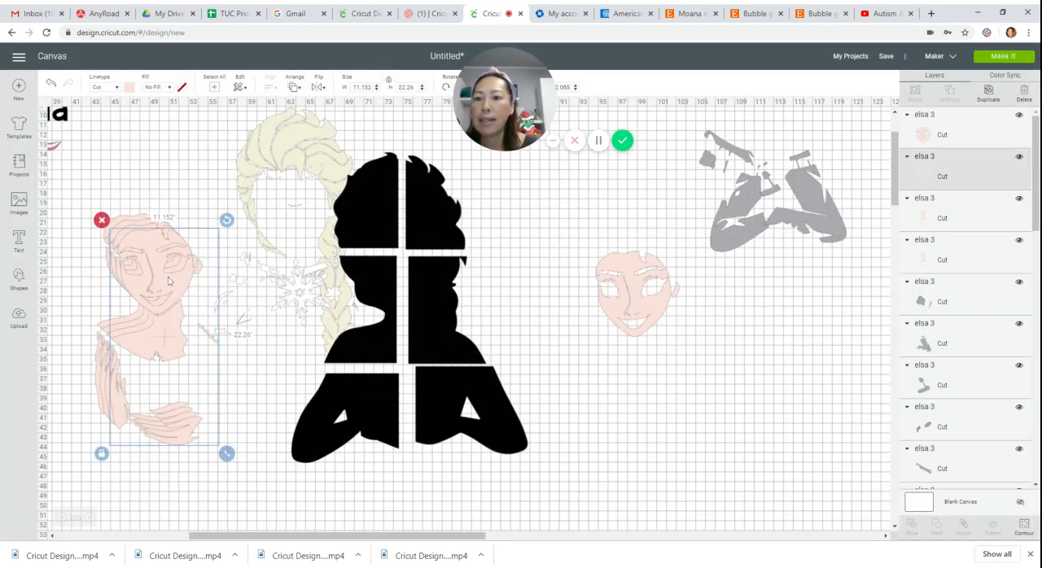
{"action": "left_click", "coordinate": [1022, 526]}
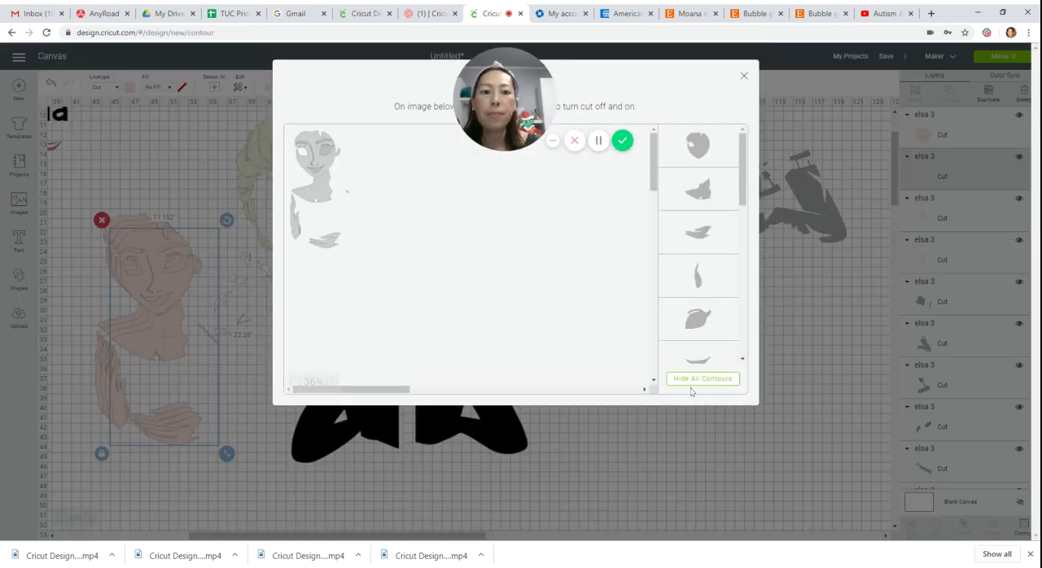
{"action": "left_click", "coordinate": [702, 380]}
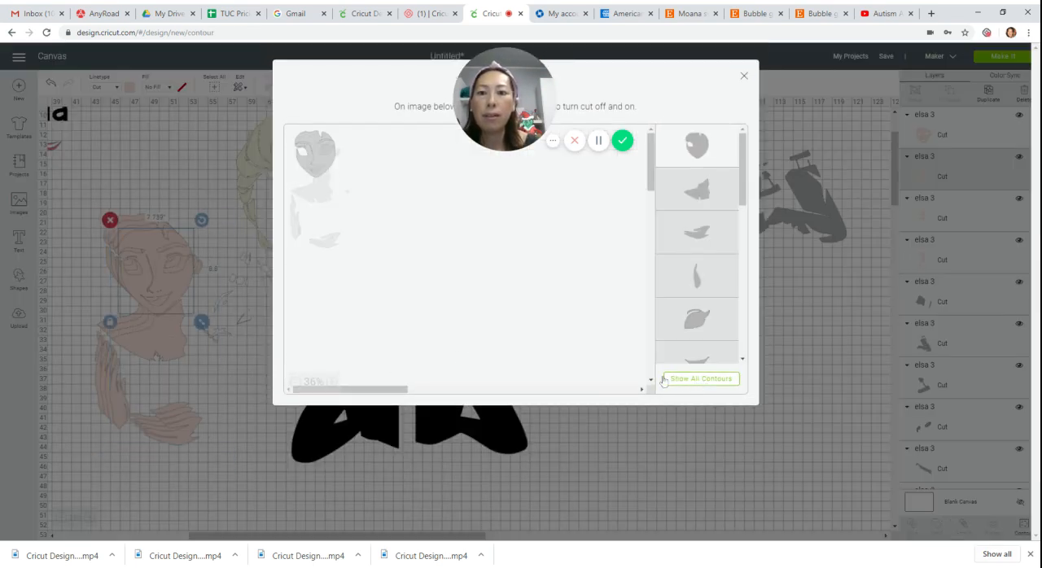
{"action": "left_click", "coordinate": [327, 197]}
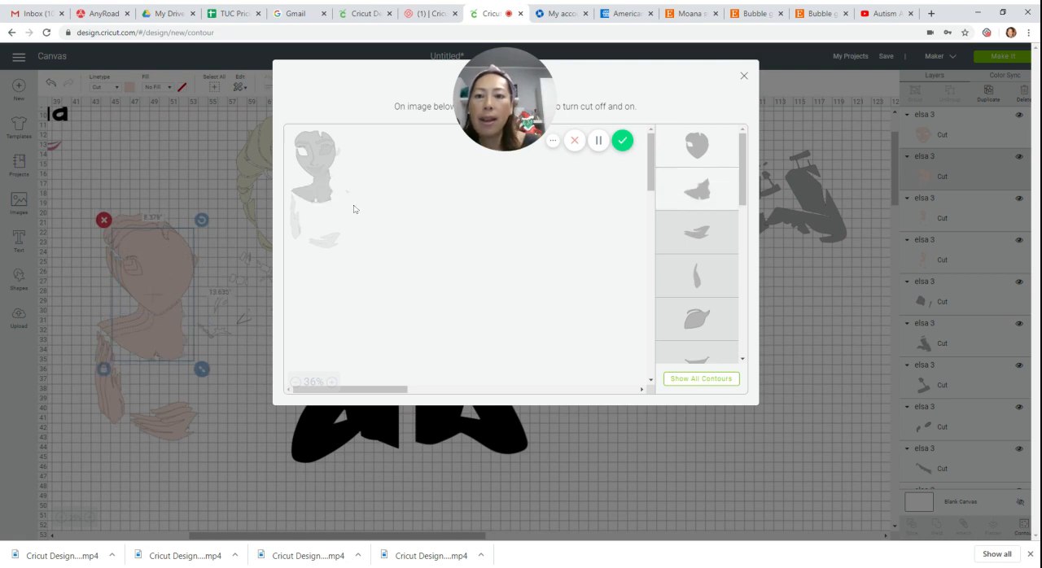
{"action": "left_click", "coordinate": [329, 166]}
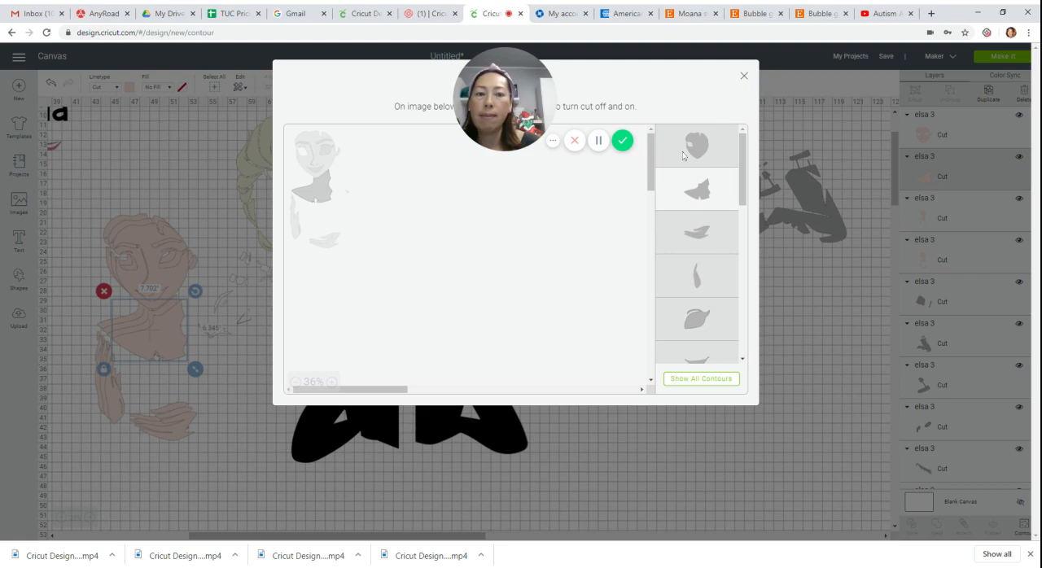
{"action": "left_click", "coordinate": [743, 77]}
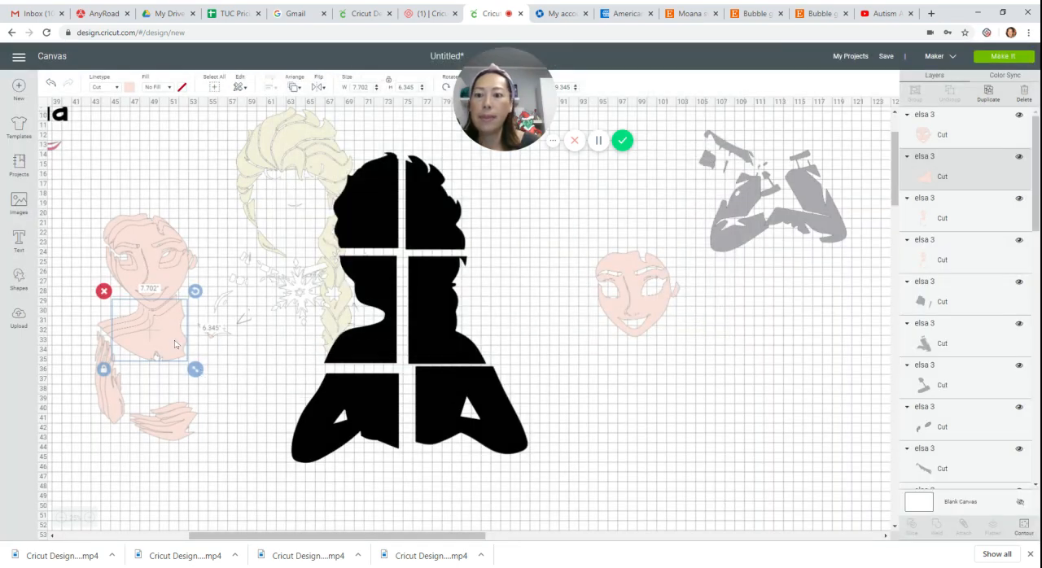
{"action": "left_click_drag", "start_coordinate": [174, 345], "coordinate": [655, 374]}
Use Contour to hide all but the horizontal hand and the face in the next skin copy, and move it clear of the remaining copies.
{"action": "left_click", "coordinate": [153, 348]}
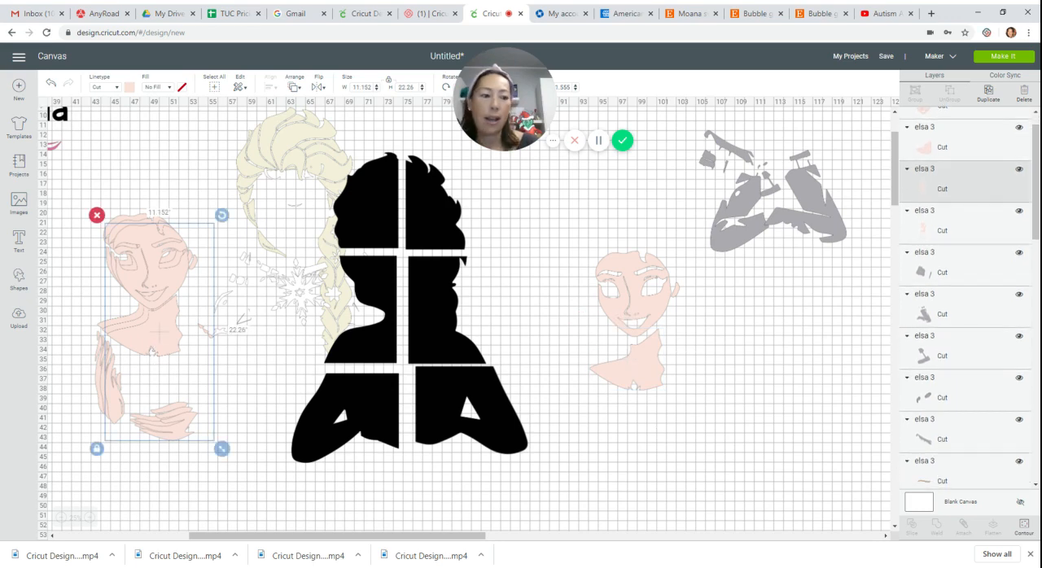
{"action": "left_click", "coordinate": [1024, 527]}
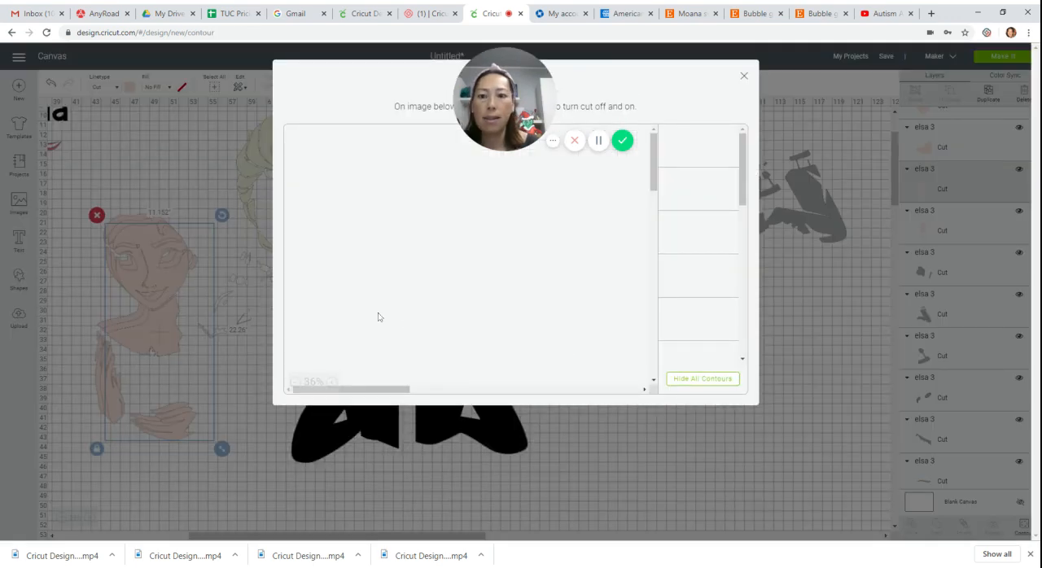
{"action": "left_click", "coordinate": [731, 386]}
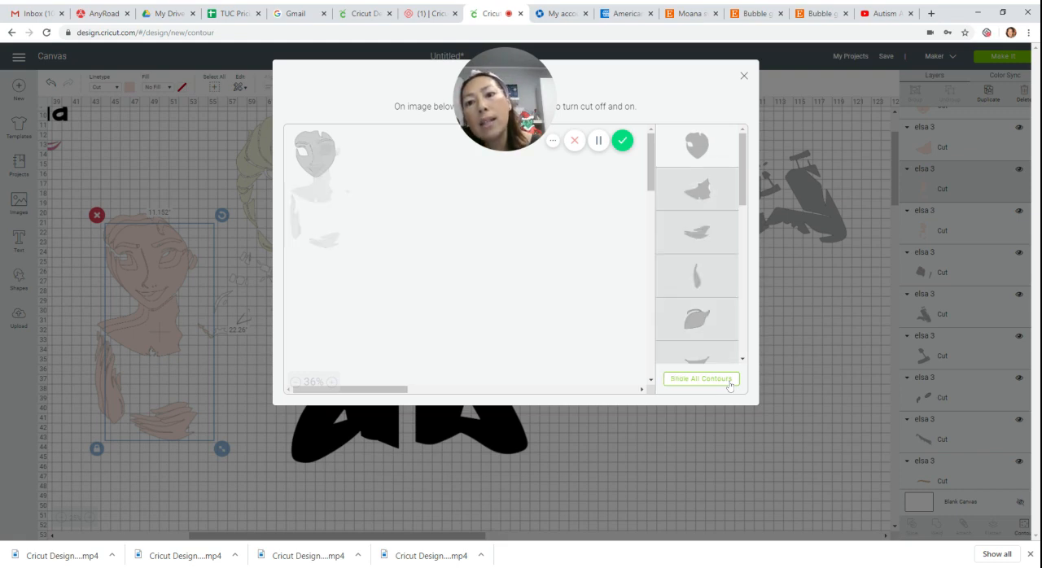
{"action": "left_click", "coordinate": [332, 247]}
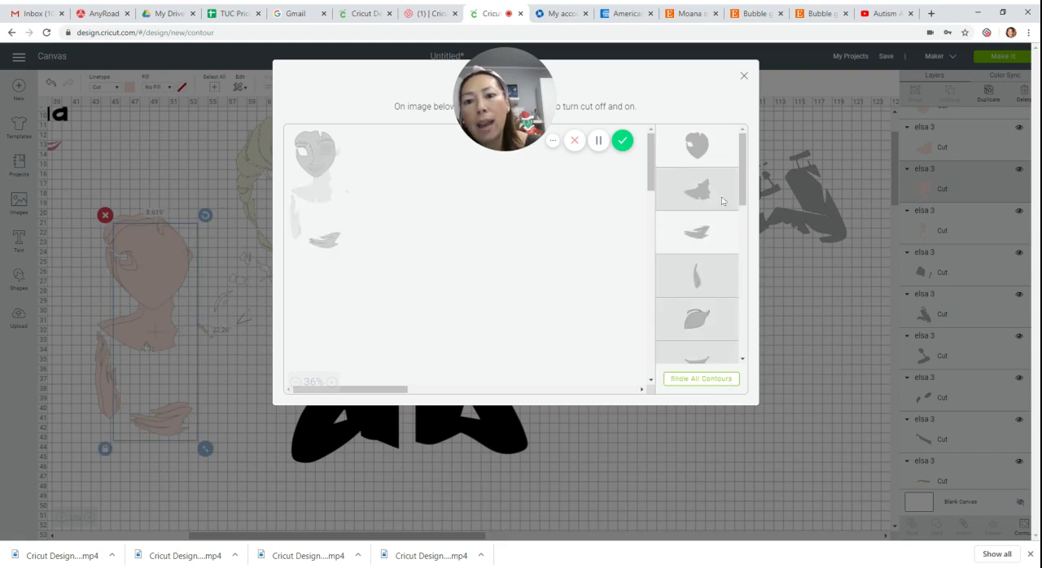
{"action": "left_click", "coordinate": [744, 76]}
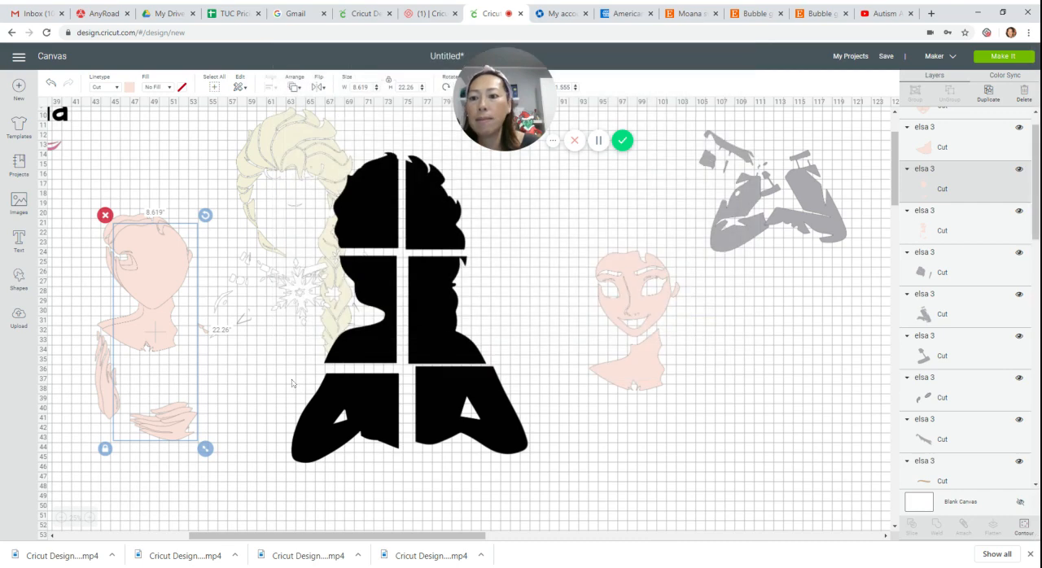
{"action": "left_click_drag", "start_coordinate": [169, 436], "coordinate": [248, 457]}
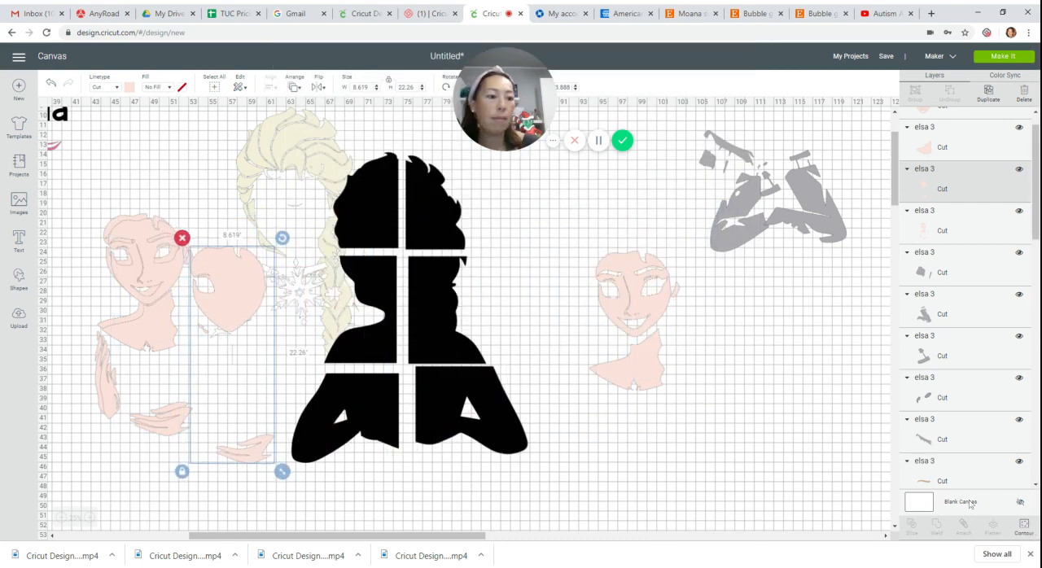
Hide the leftover face contour in that copy, and place the horizontal hand below the separated neck and shoulder piece.
{"action": "left_click", "coordinate": [1024, 526]}
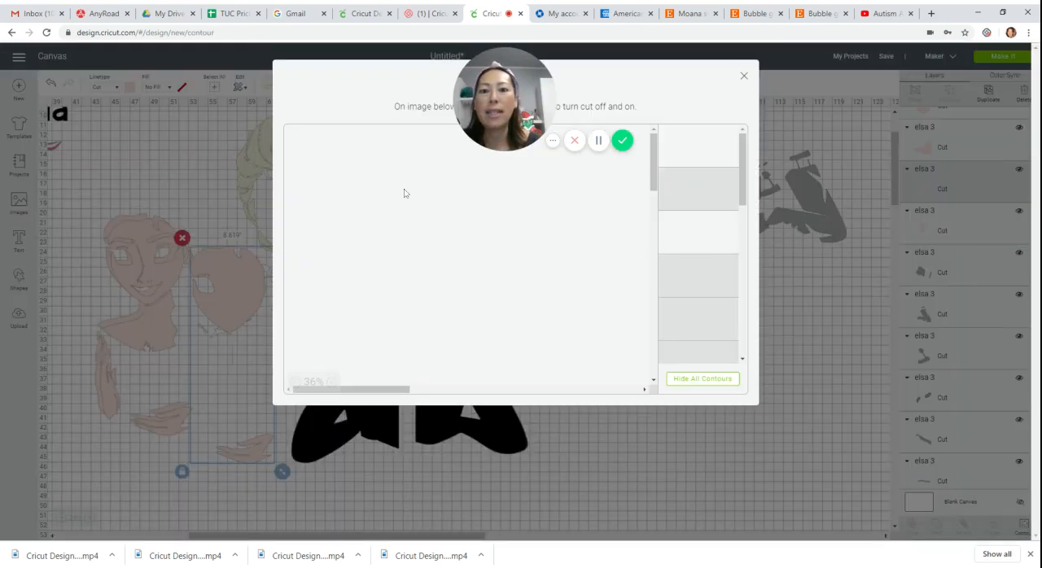
{"action": "left_click", "coordinate": [332, 167]}
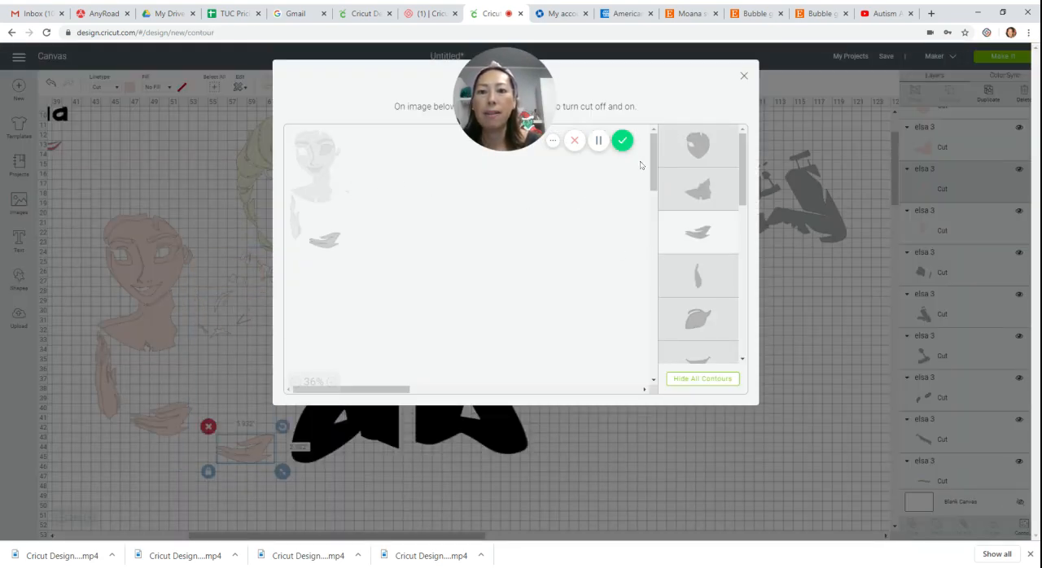
{"action": "left_click", "coordinate": [743, 76]}
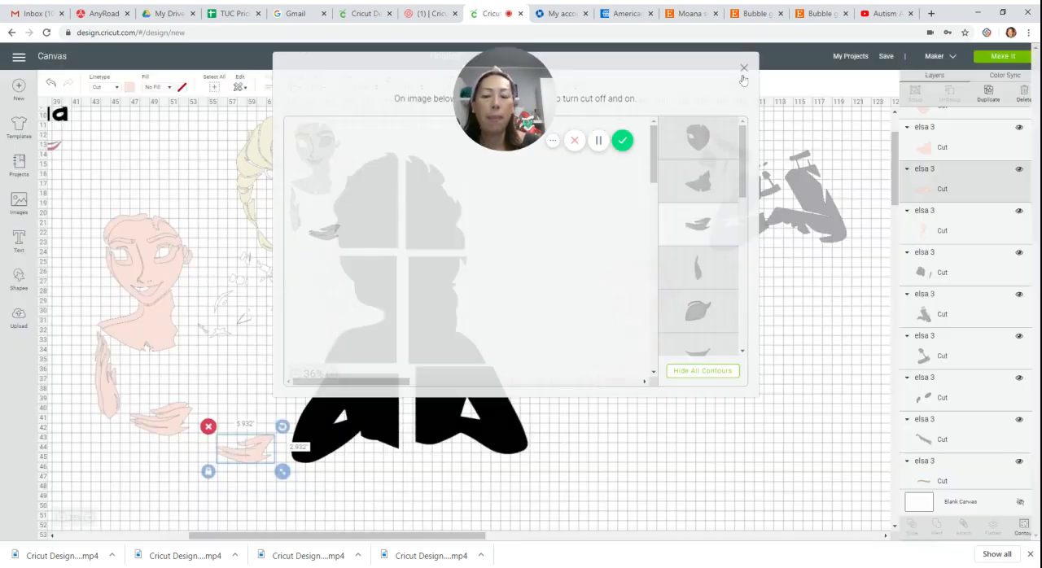
{"action": "left_click_drag", "start_coordinate": [253, 450], "coordinate": [663, 441]}
Use Contour on the next skin copy to hide all contours, and restore the upright hand with its finger cutouts.
{"action": "left_click", "coordinate": [150, 326]}
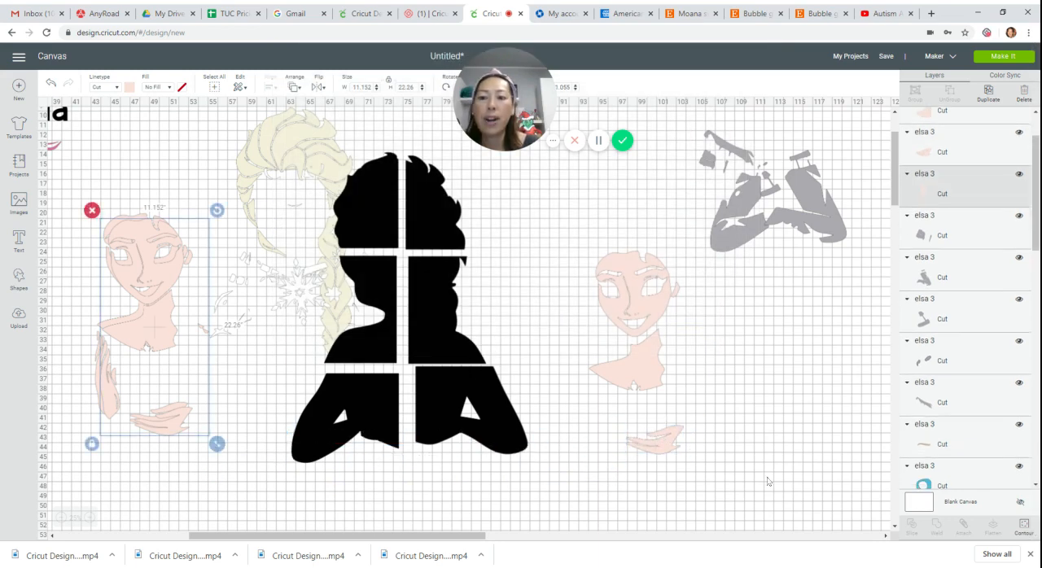
{"action": "left_click", "coordinate": [1024, 525]}
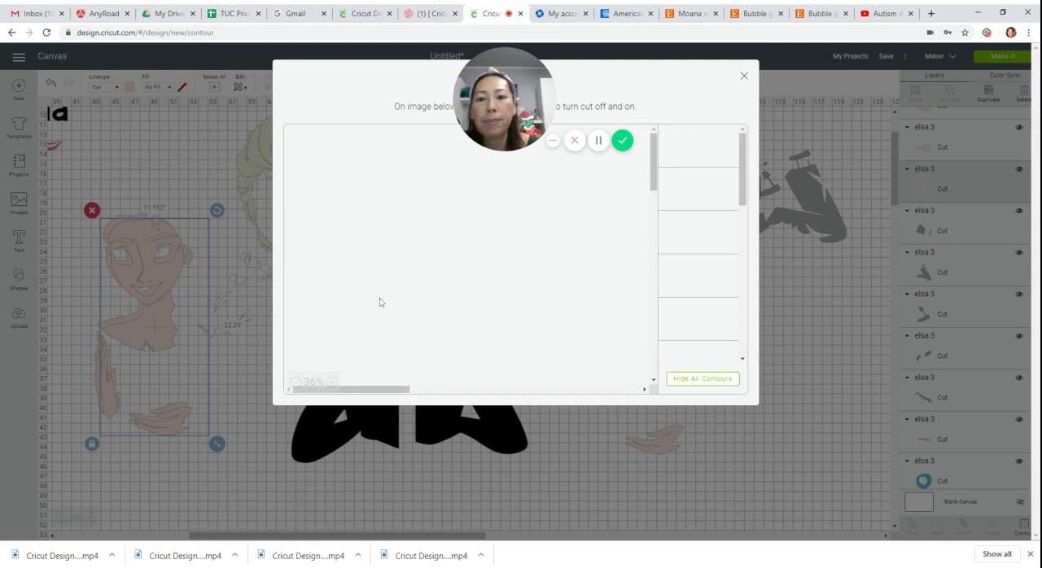
{"action": "left_click", "coordinate": [701, 380]}
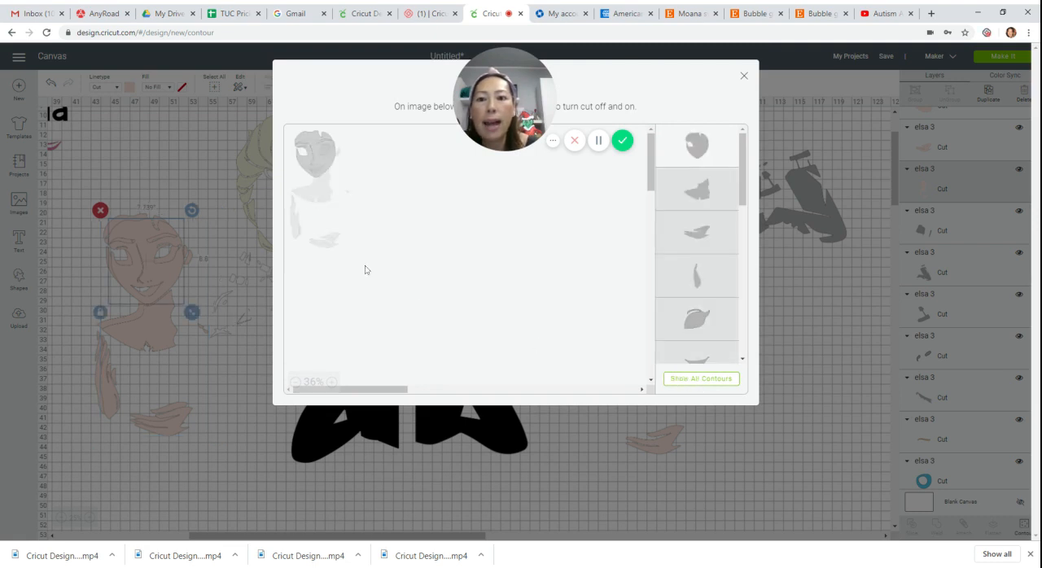
{"action": "left_click", "coordinate": [294, 234]}
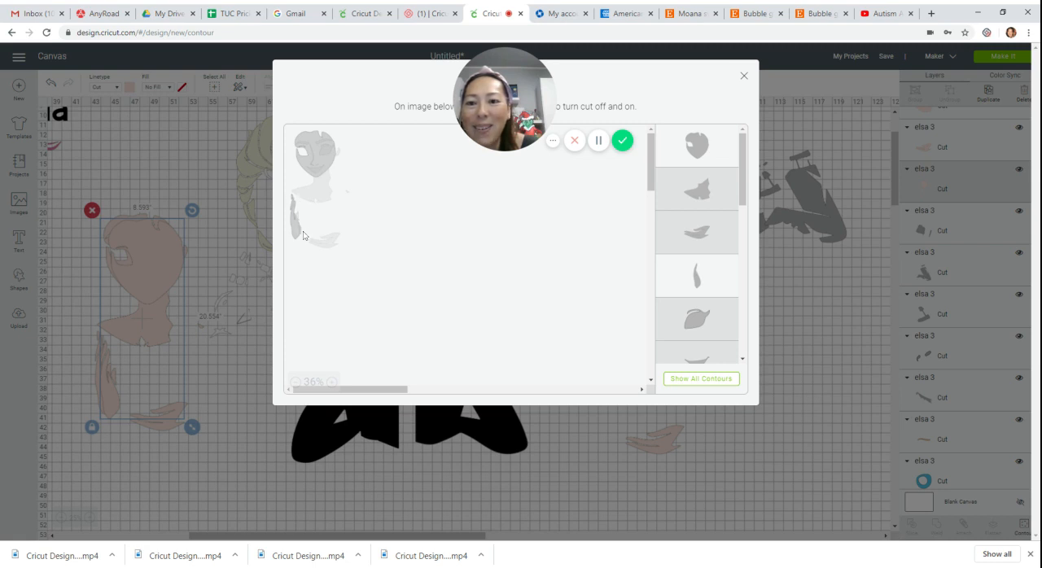
{"action": "left_click", "coordinate": [302, 223]}
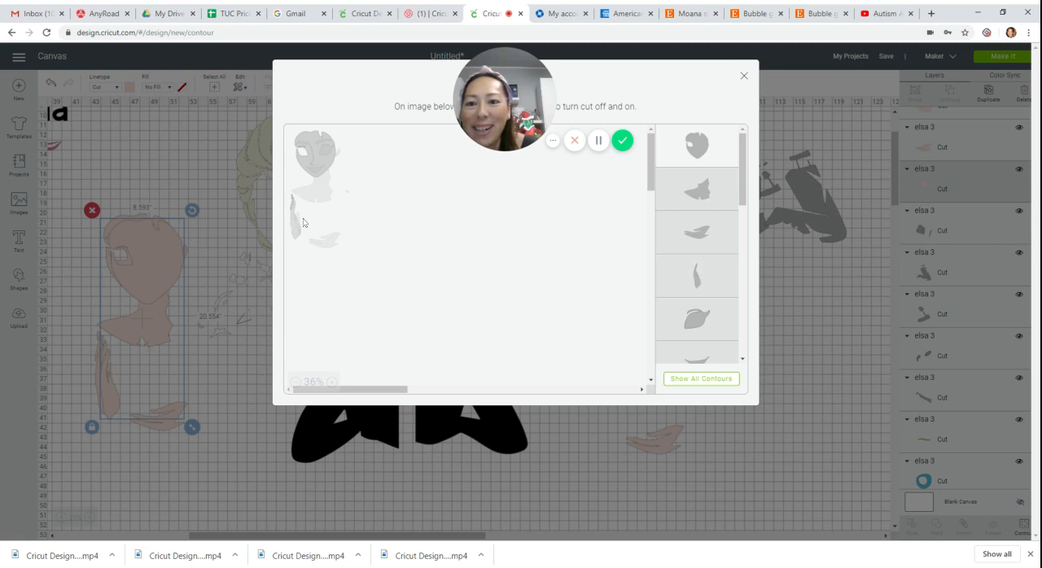
{"action": "left_click", "coordinate": [331, 383]}
{"action": "left_click", "coordinate": [331, 383]}
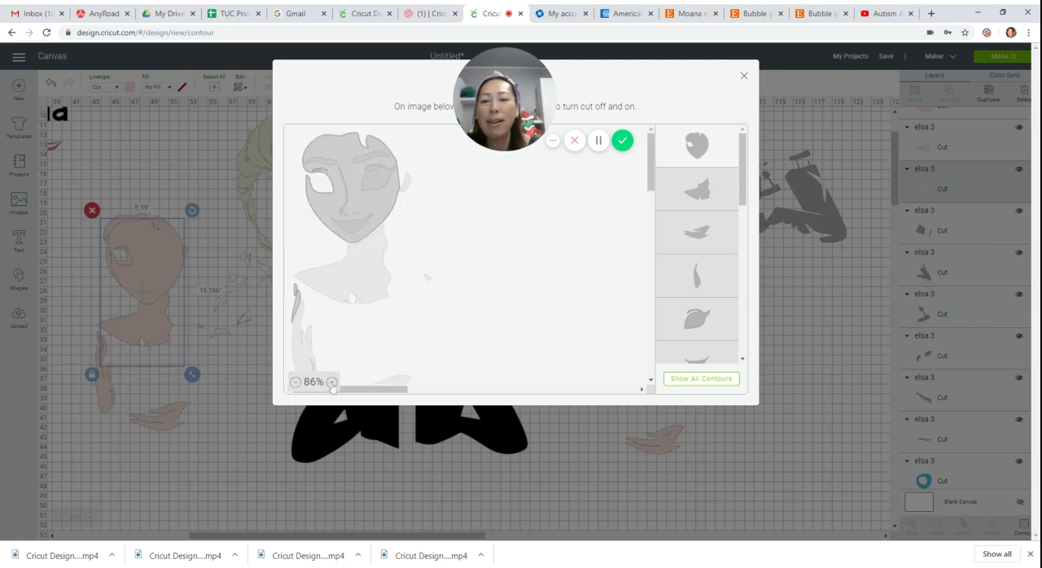
{"action": "scroll", "coordinate": [470, 296], "scroll_direction": "down", "scroll_amount": 3}
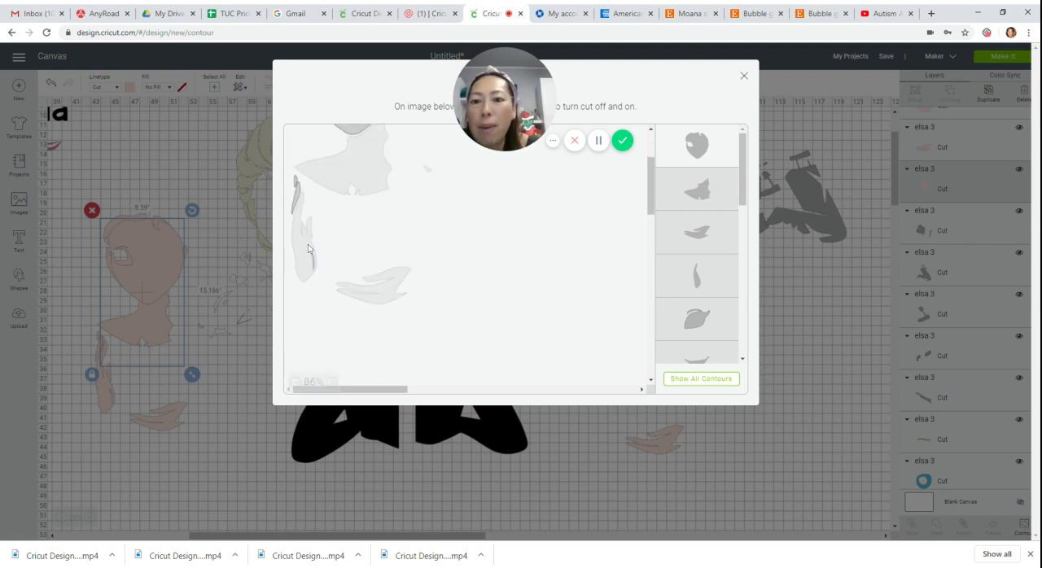
{"action": "left_click", "coordinate": [310, 244]}
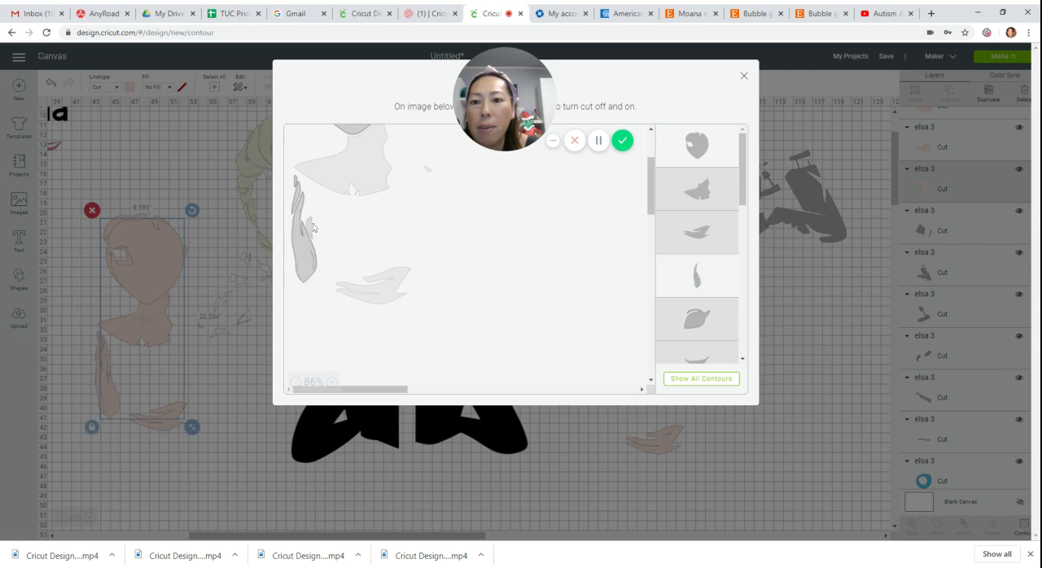
{"action": "left_click", "coordinate": [314, 267]}
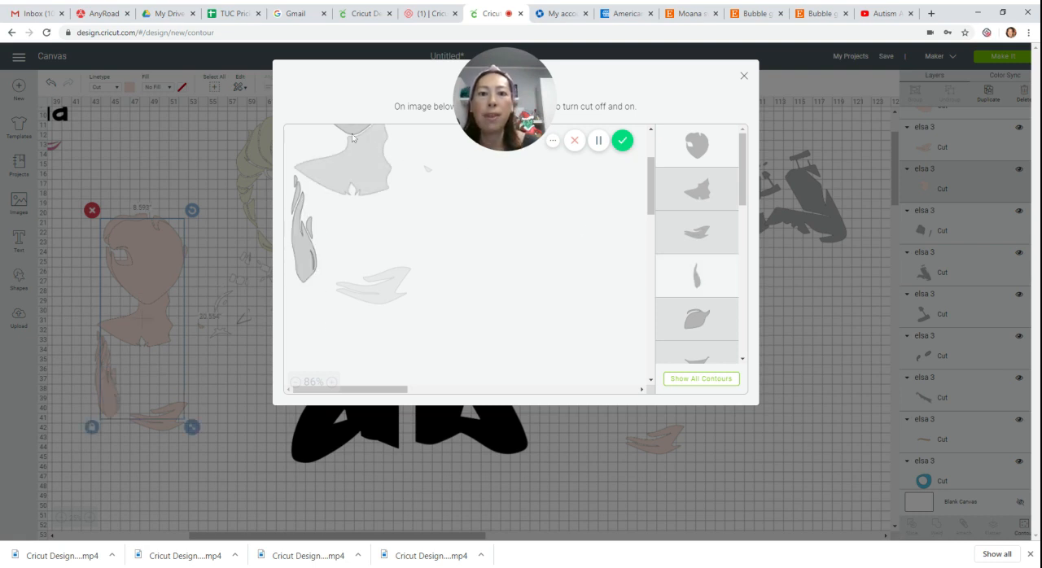
Hide the leftover face contour in the upright hand copy, and place the hand beside the separated neck and shoulder piece.
{"action": "left_click", "coordinate": [721, 162]}
{"action": "left_click", "coordinate": [744, 76]}
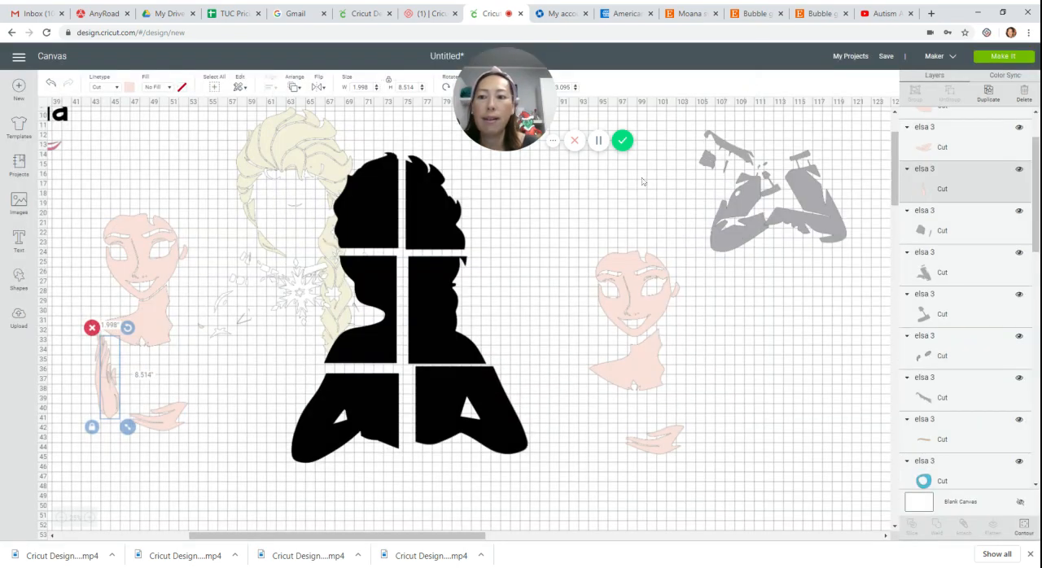
{"action": "left_click_drag", "start_coordinate": [125, 400], "coordinate": [589, 410]}
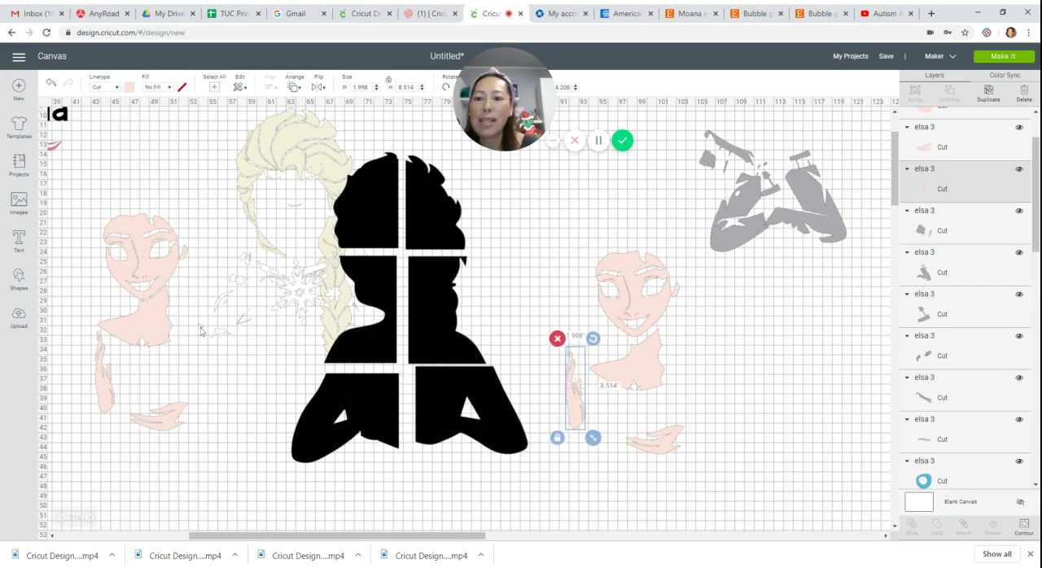
Use Contour to reduce the last skin copy to the tiny loose fragment, and place it just right of the separated neck.
{"action": "left_click", "coordinate": [172, 331]}
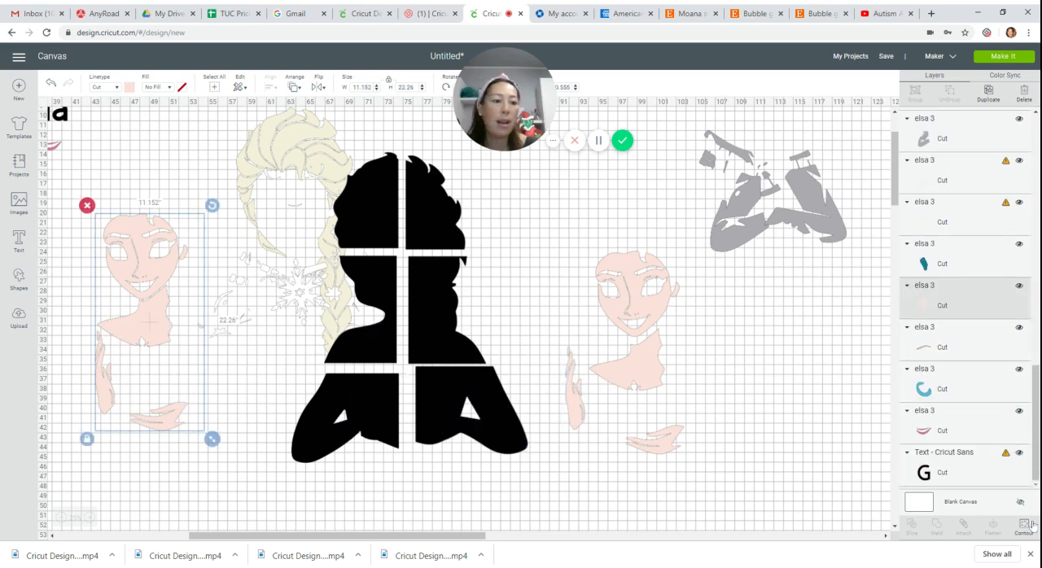
{"action": "left_click", "coordinate": [1020, 527]}
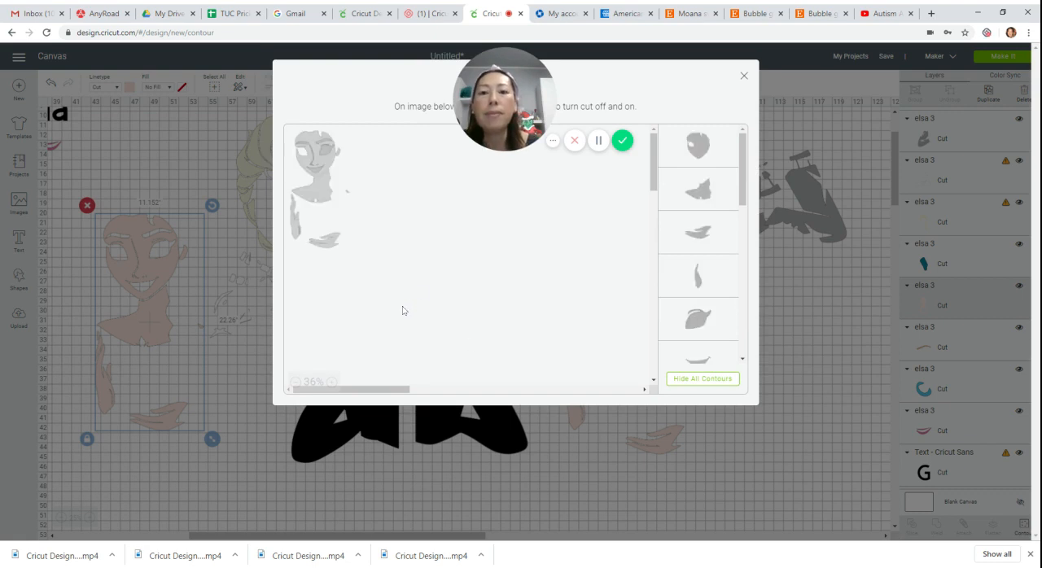
{"action": "left_click", "coordinate": [735, 381]}
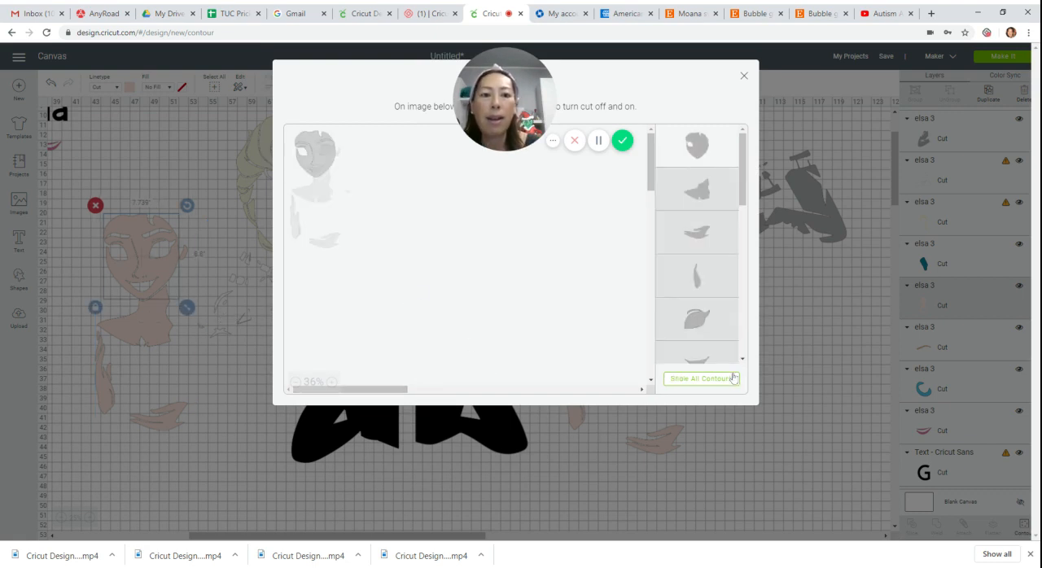
{"action": "left_click", "coordinate": [333, 166]}
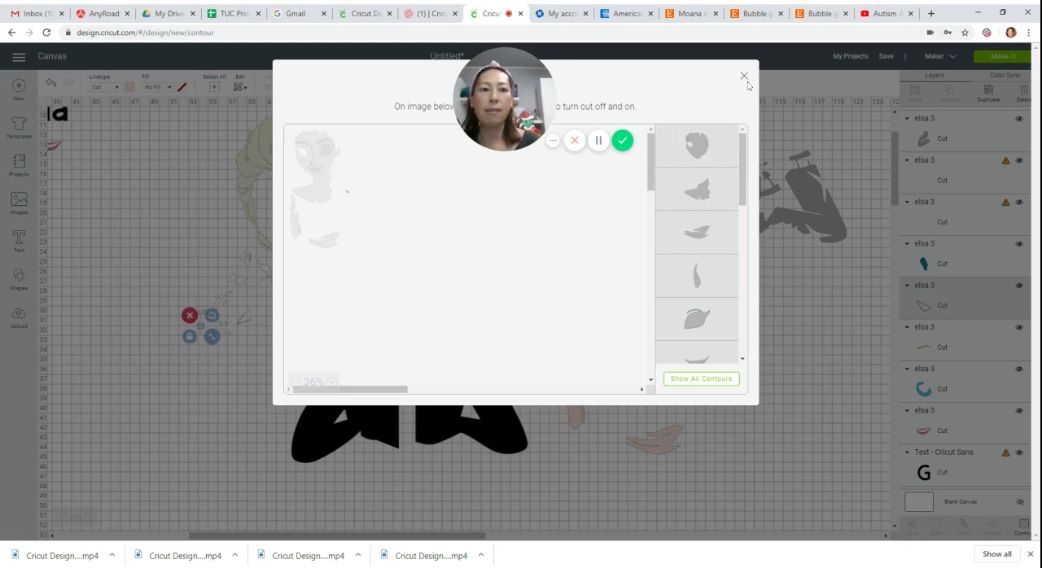
{"action": "left_click", "coordinate": [743, 77]}
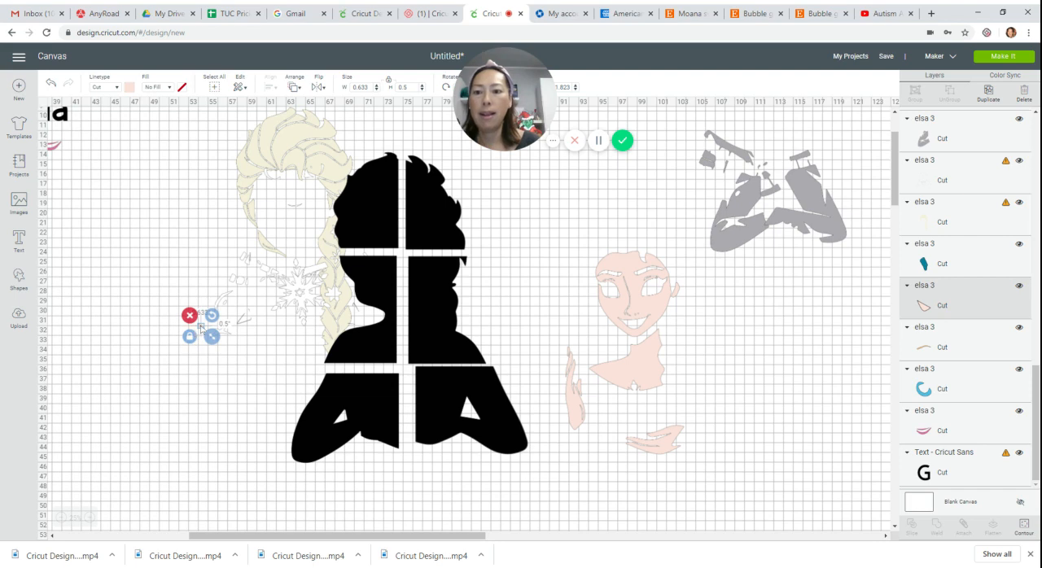
{"action": "left_click_drag", "start_coordinate": [202, 328], "coordinate": [692, 340]}
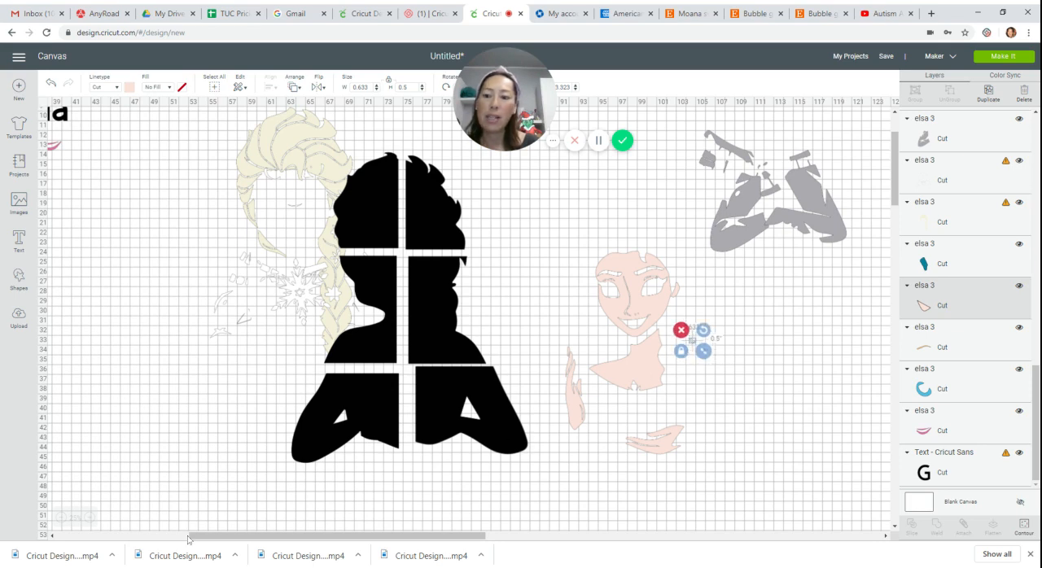
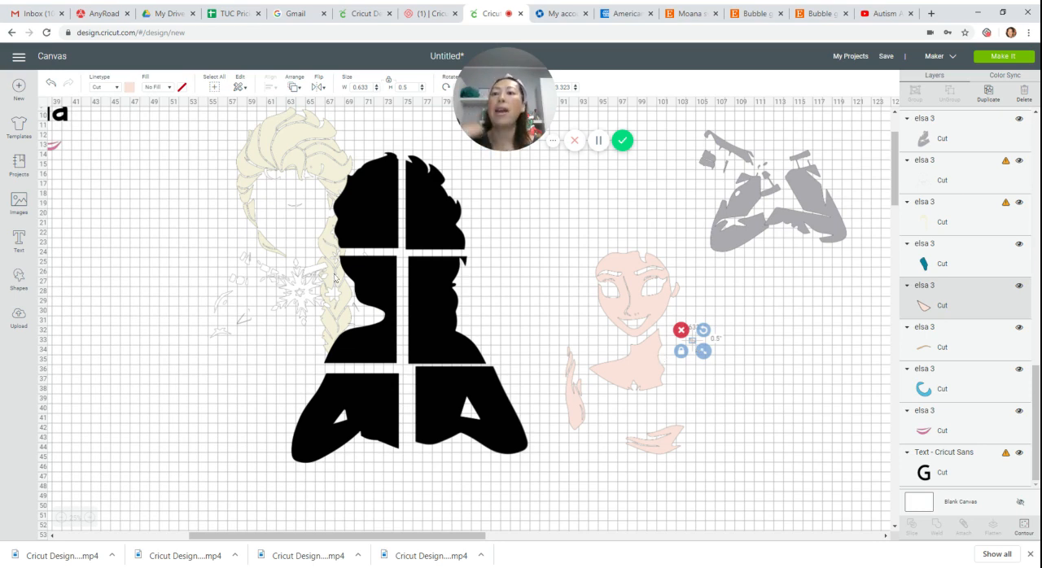
Move the white detail layer away from the blond hair and silhouette, and place the pink lips beside the eyebrows.
{"action": "left_click_drag", "start_coordinate": [309, 302], "coordinate": [252, 340]}
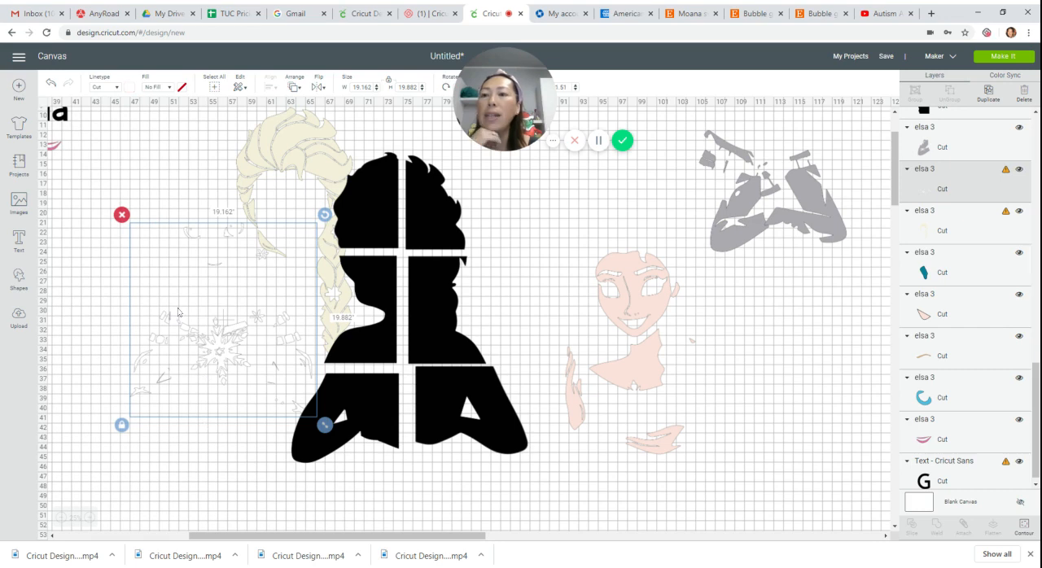
{"action": "left_click_drag", "start_coordinate": [320, 537], "coordinate": [262, 540]}
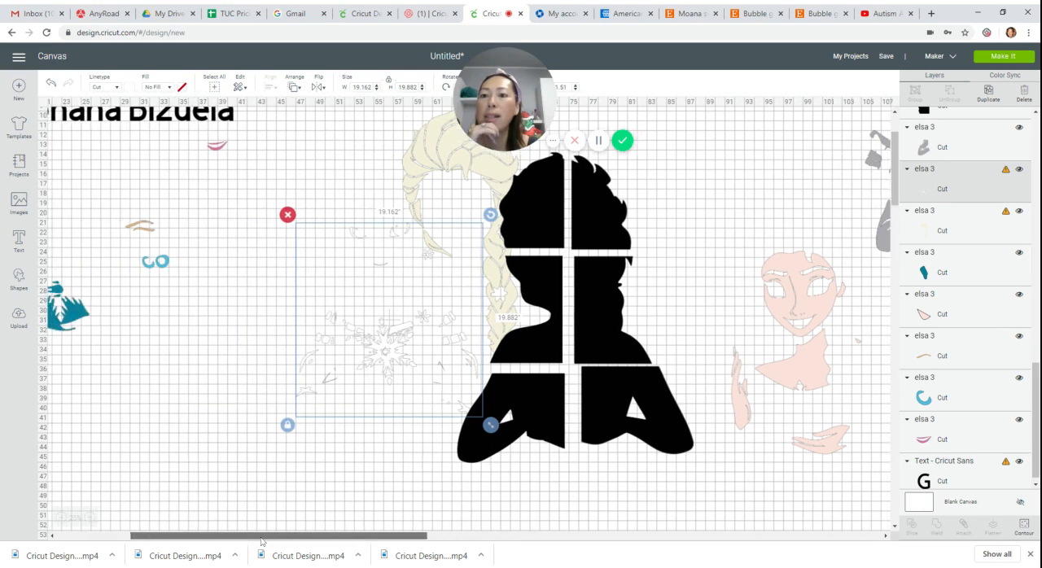
{"action": "left_click_drag", "start_coordinate": [218, 147], "coordinate": [207, 236]}
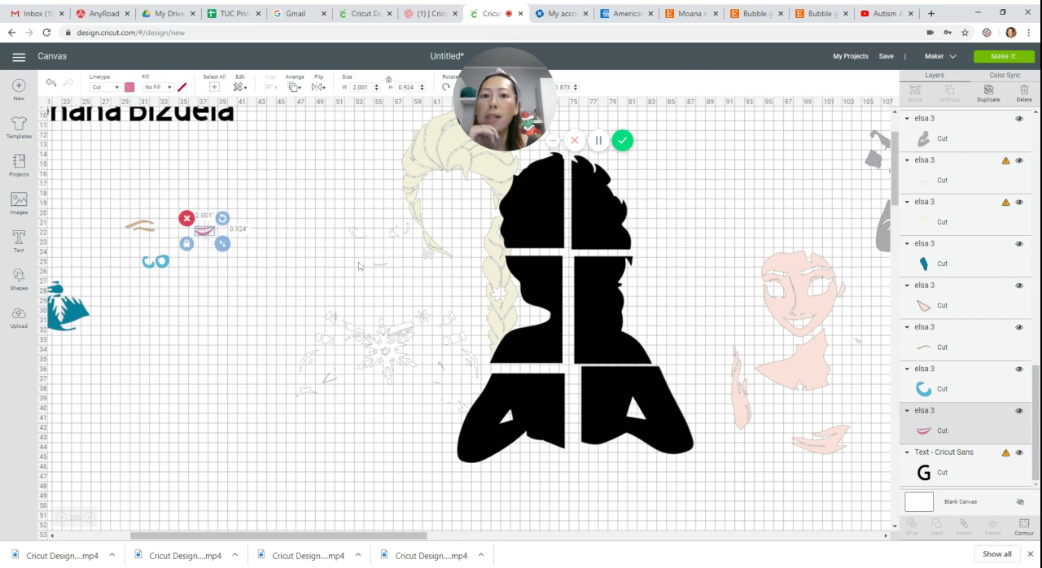
Delete the large two-line winner title text above the design.
{"action": "left_click", "coordinate": [204, 118]}
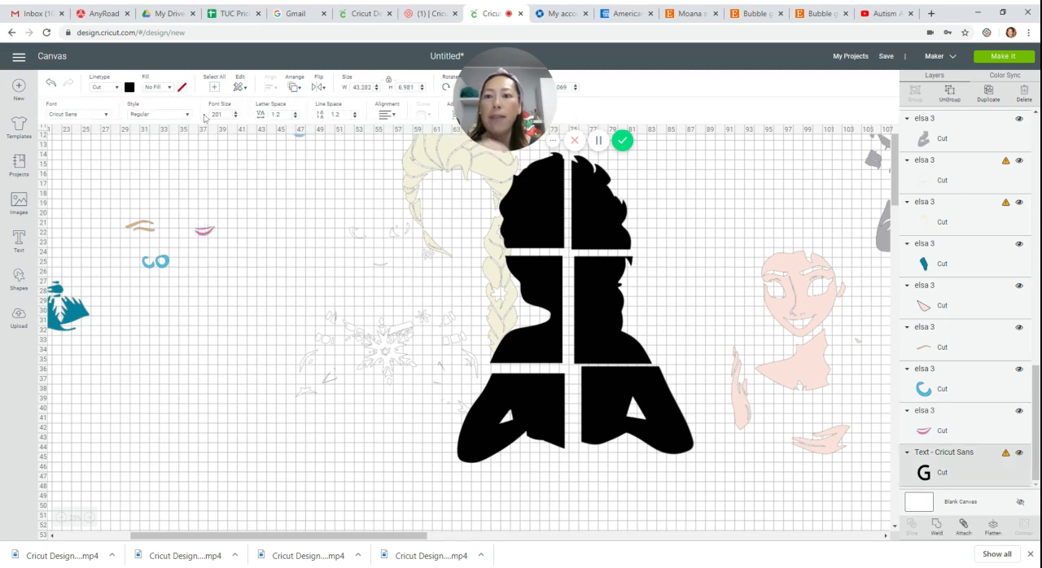
{"action": "scroll", "coordinate": [210, 198], "scroll_direction": "up", "scroll_amount": 2}
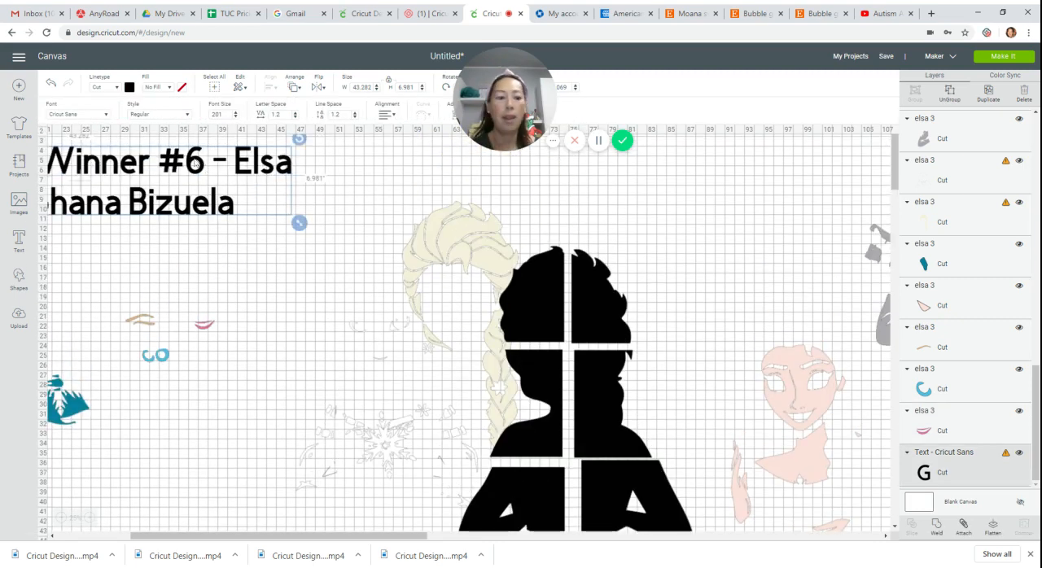
{"action": "key", "text": "Delete"}
Move the blond hair clear of the silhouette, and place the white detail layer between the hair and the black pieces.
{"action": "left_click", "coordinate": [429, 254]}
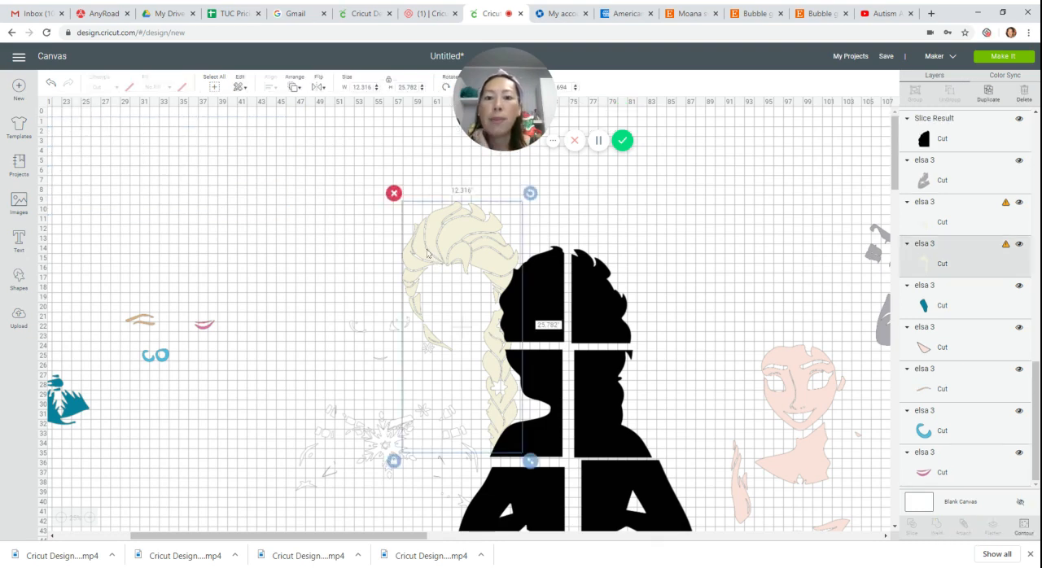
{"action": "left_click_drag", "start_coordinate": [429, 254], "coordinate": [217, 209]}
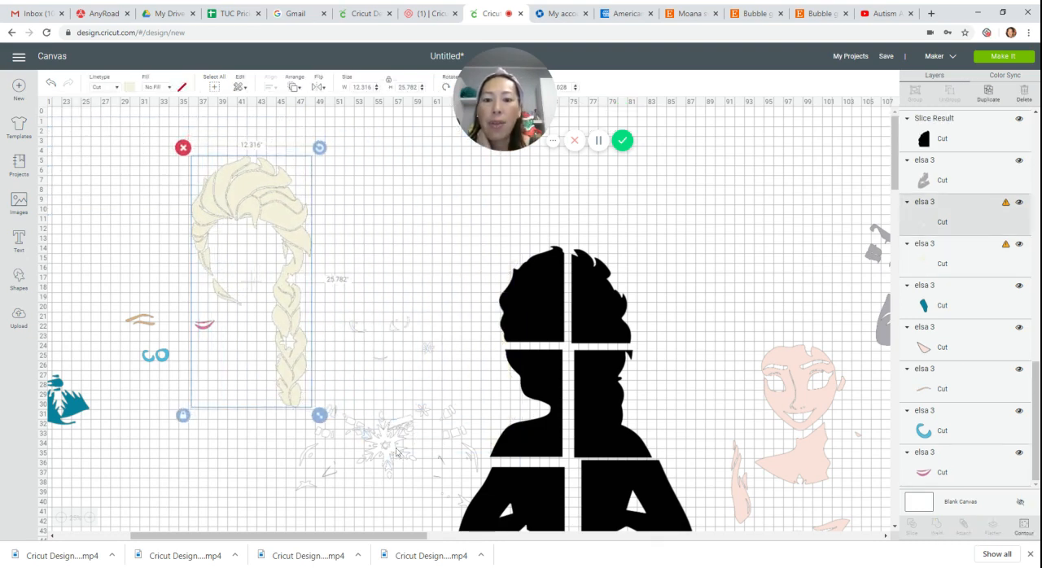
{"action": "left_click_drag", "start_coordinate": [397, 453], "coordinate": [416, 348]}
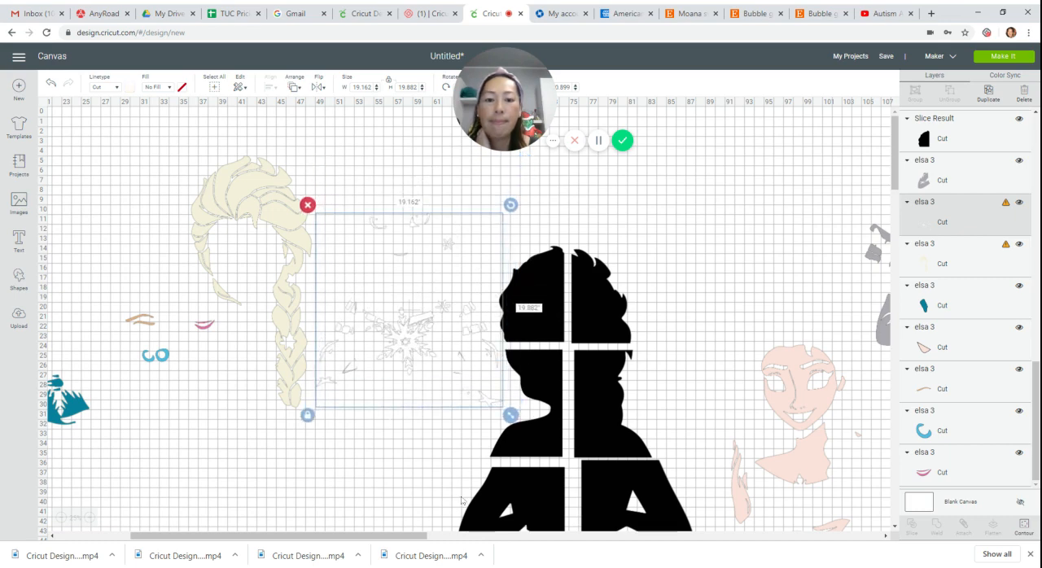
Save the project under the name "Elsa 30 inches".
{"action": "left_click", "coordinate": [885, 56]}
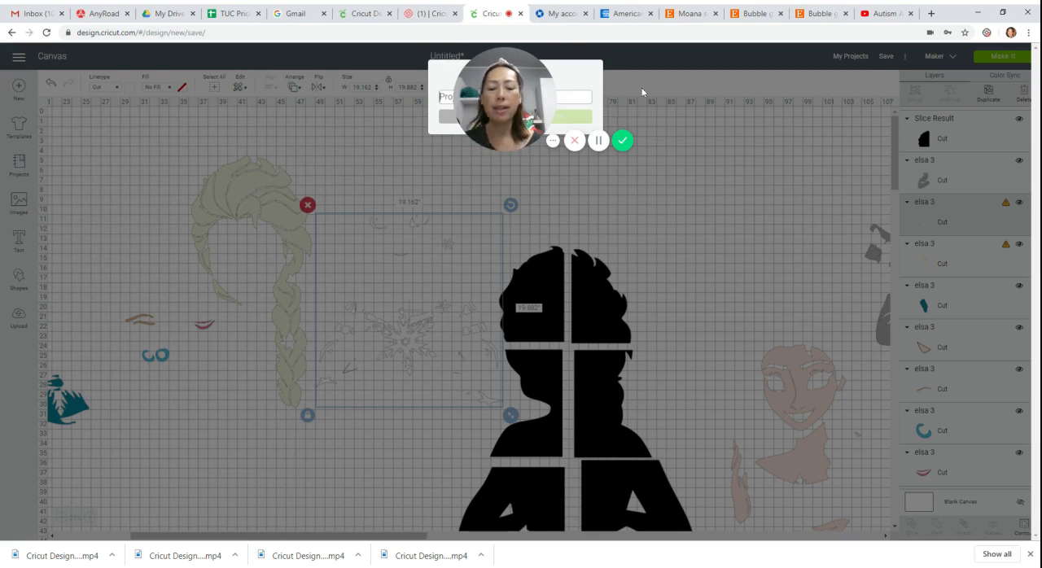
{"action": "type", "text": "Elsa"}
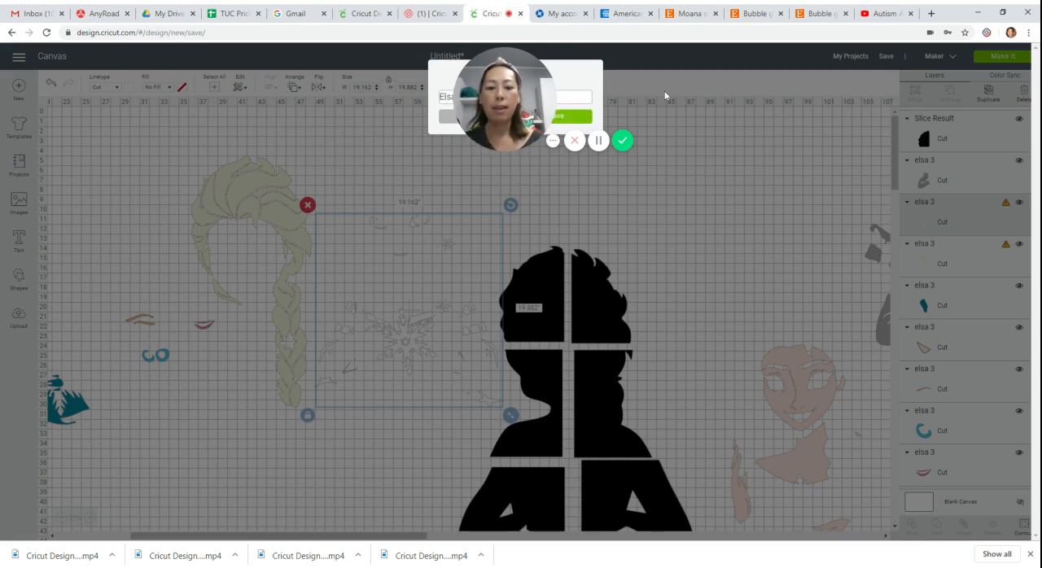
{"action": "left_click", "coordinate": [578, 117]}
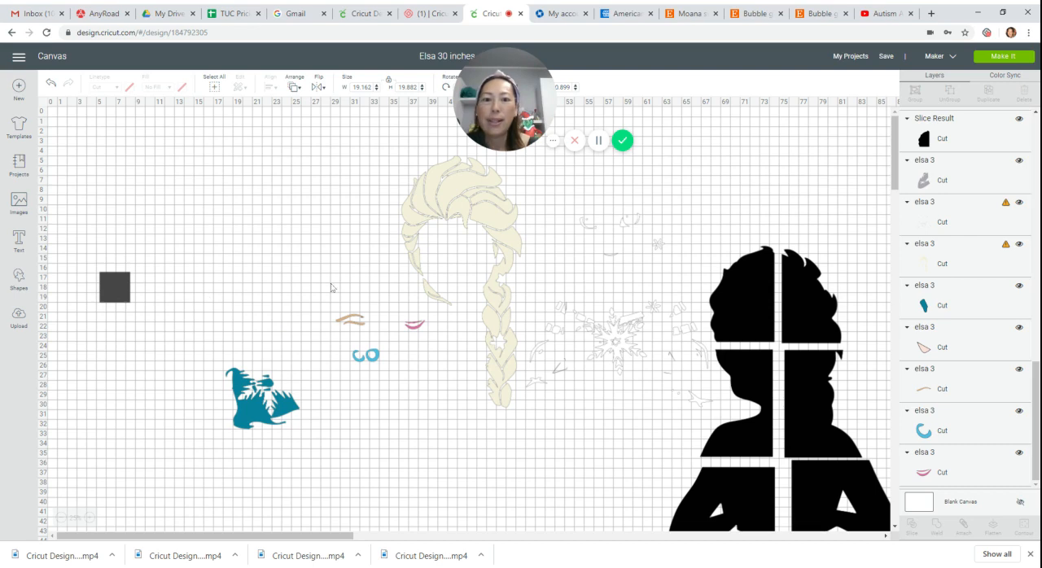
Shift the hair, eyebrows, eyes, lips and teal pieces together toward the silhouette, and place the white detail layer in the cleared area near the square.
{"action": "left_click_drag", "start_coordinate": [208, 308], "coordinate": [435, 442]}
{"action": "left_click_drag", "start_coordinate": [372, 353], "coordinate": [498, 336]}
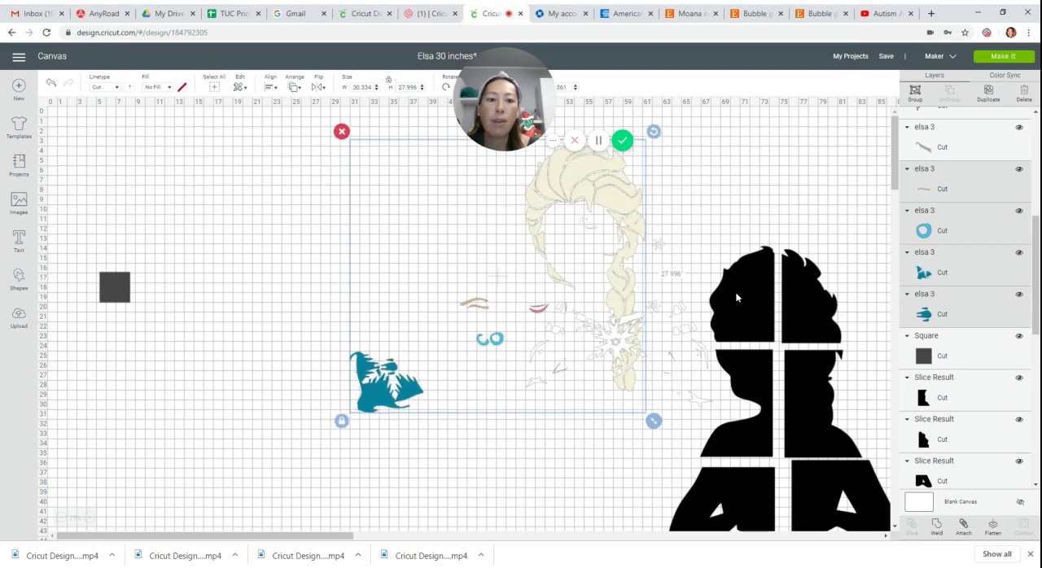
{"action": "left_click", "coordinate": [684, 335]}
{"action": "left_click_drag", "start_coordinate": [685, 335], "coordinate": [309, 274]}
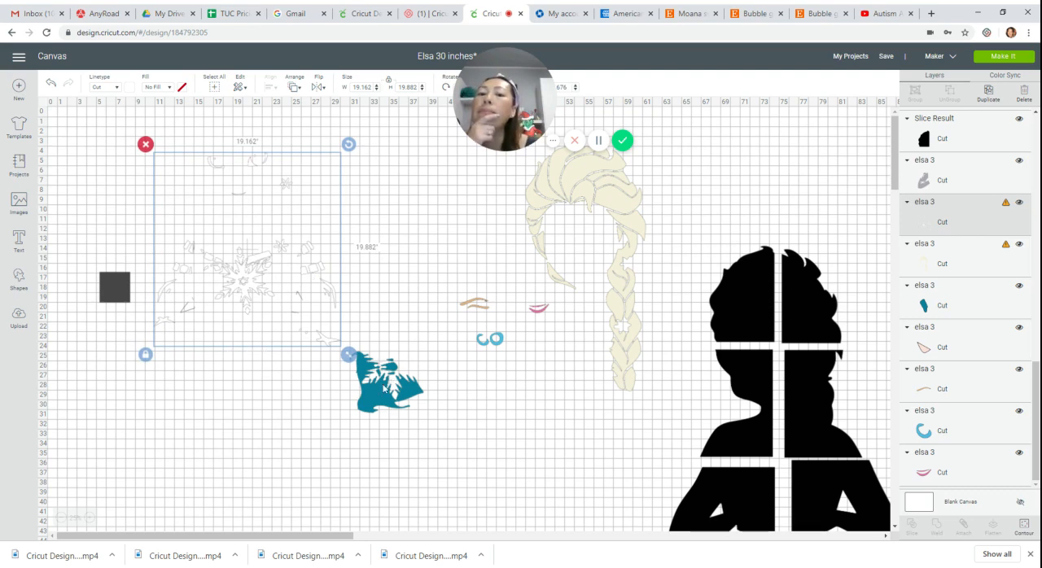
Place the teal pieces just below the braid, and lower the white detail layer beside the dark square.
{"action": "left_click_drag", "start_coordinate": [358, 303], "coordinate": [642, 440]}
{"action": "left_click", "coordinate": [262, 304]}
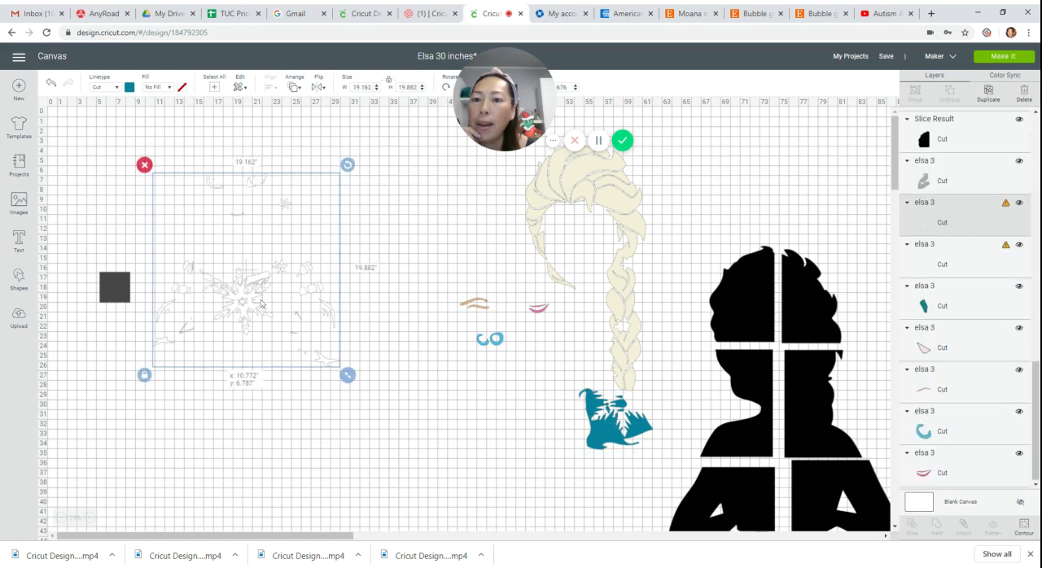
{"action": "left_click_drag", "start_coordinate": [261, 303], "coordinate": [262, 323]}
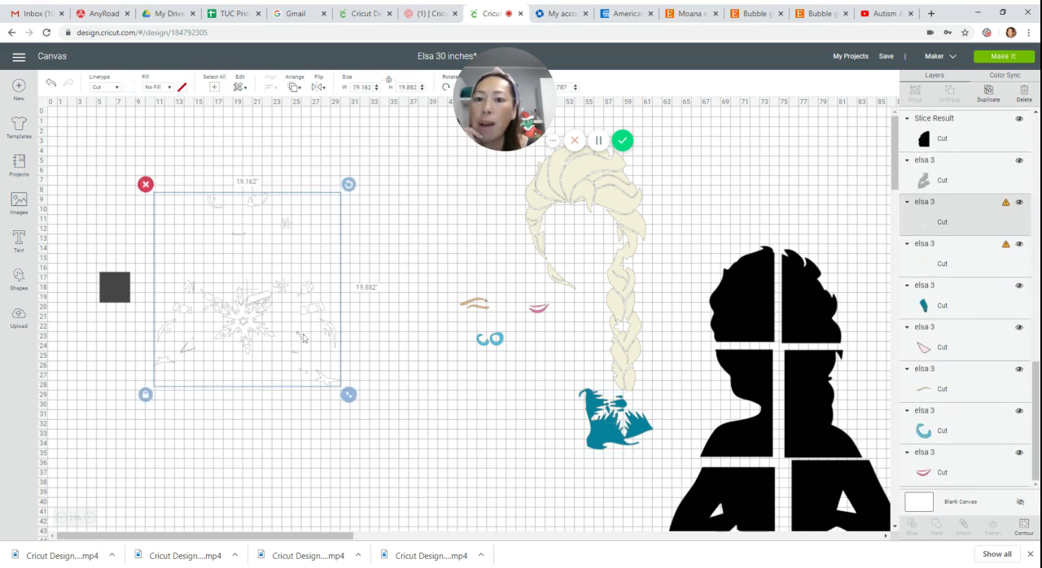
Enlarge the dark square to about 23.3 inches, and overlap it with only the upper facial details of the white layer.
{"action": "left_click", "coordinate": [114, 287]}
{"action": "left_click_drag", "start_coordinate": [137, 310], "coordinate": [274, 173]}
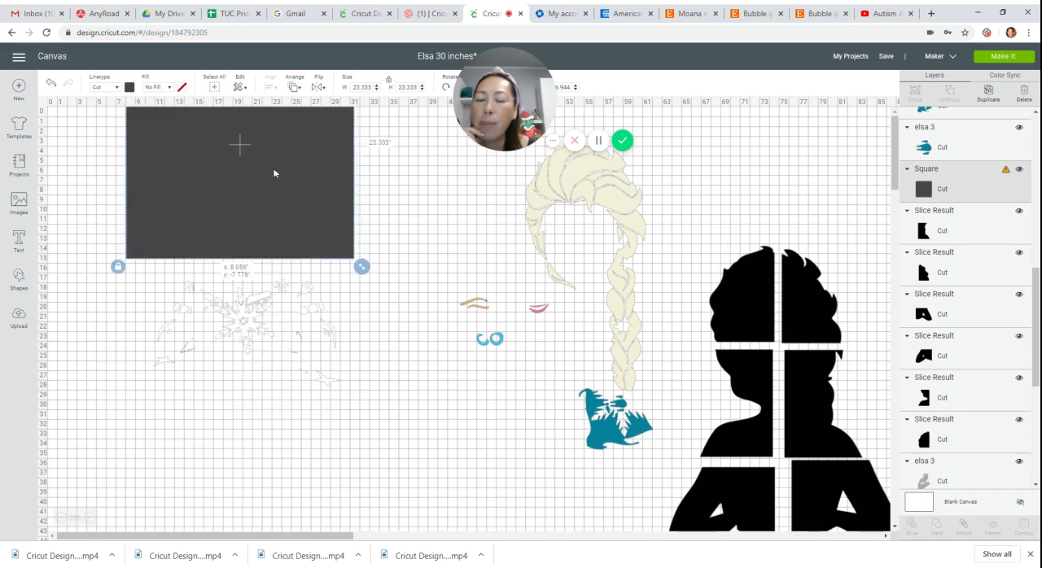
{"action": "left_click_drag", "start_coordinate": [276, 416], "coordinate": [240, 247]}
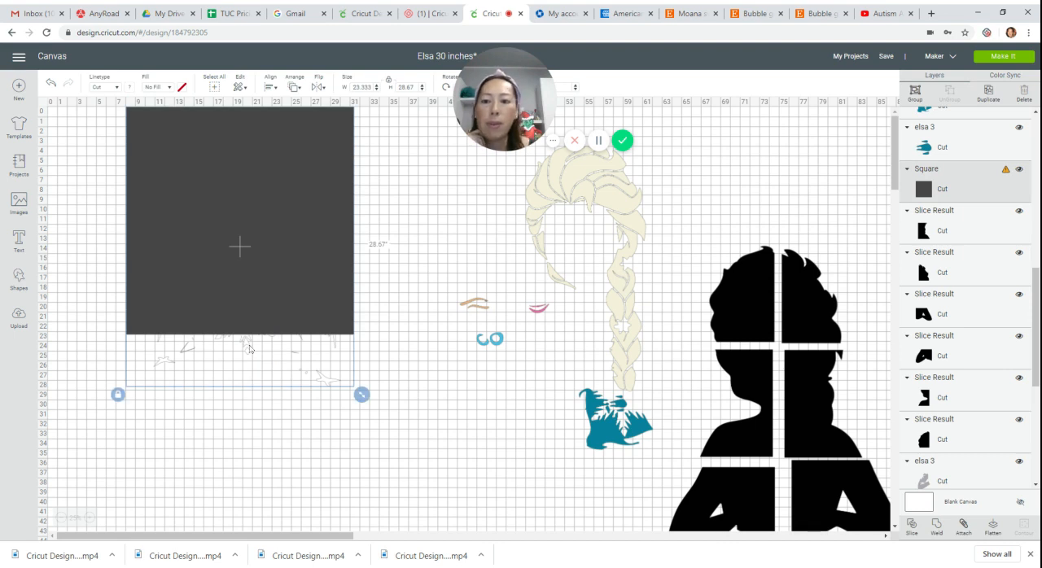
{"action": "left_click_drag", "start_coordinate": [249, 349], "coordinate": [258, 471]}
{"action": "left_click", "coordinate": [299, 440]}
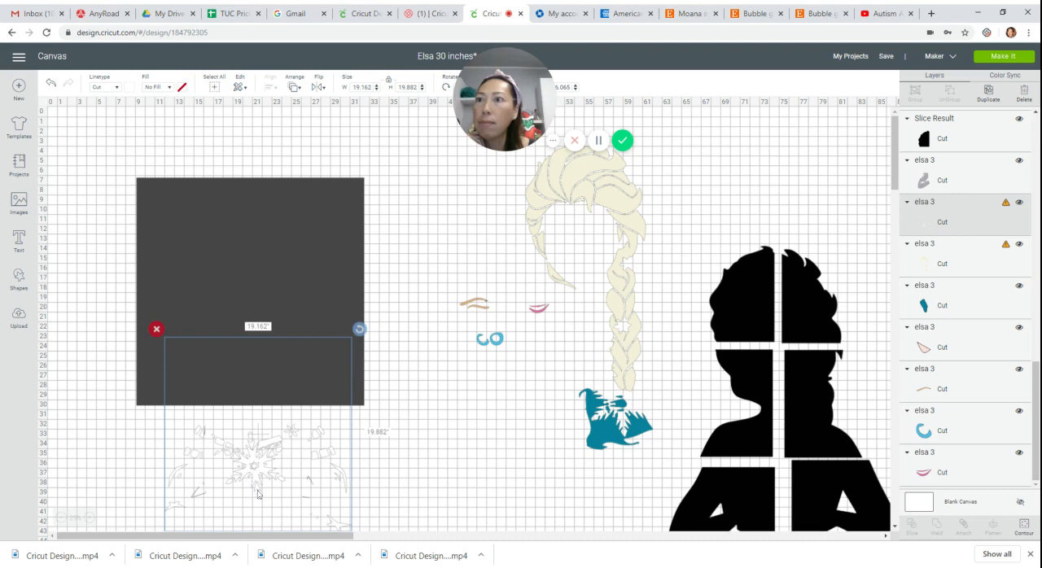
{"action": "mouse_move", "coordinate": [259, 494]}
{"action": "left_mouse_down"}
{"action": "mouse_move", "coordinate": [246, 521]}
{"action": "mouse_move", "coordinate": [247, 509]}
{"action": "left_mouse_up"}
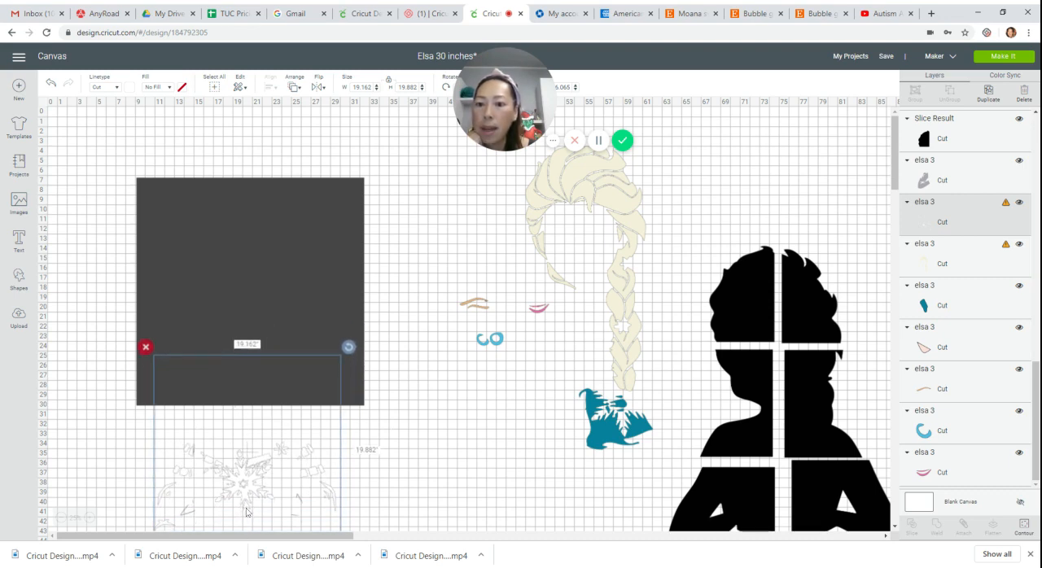
Slice the white detail layer with the overlapping dark square to separate the facial details from the large snowflake section.
{"action": "left_click", "coordinate": [105, 346]}
{"action": "left_click_drag", "start_coordinate": [104, 316], "coordinate": [272, 446]}
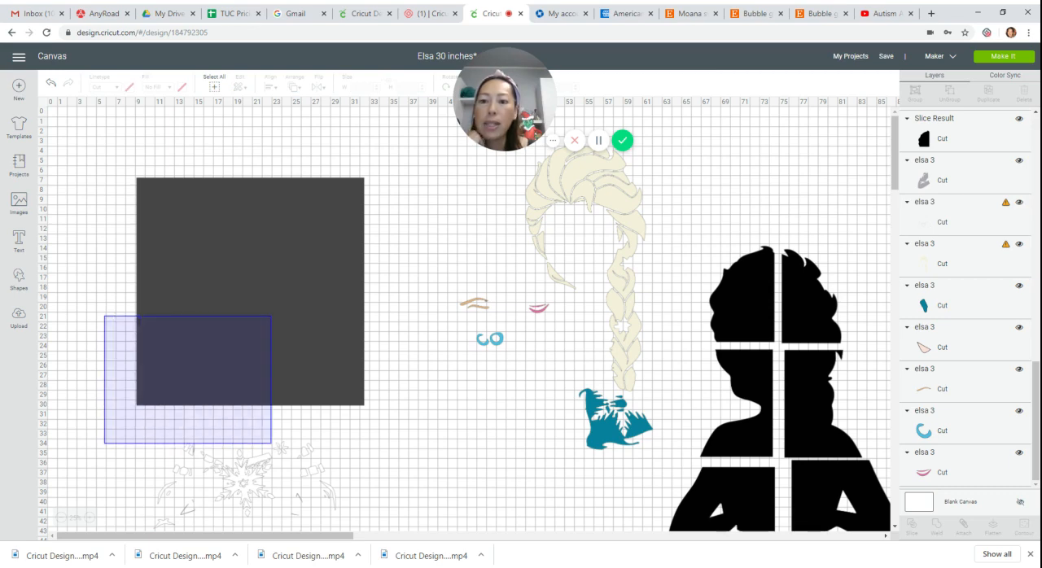
{"action": "left_click", "coordinate": [914, 527]}
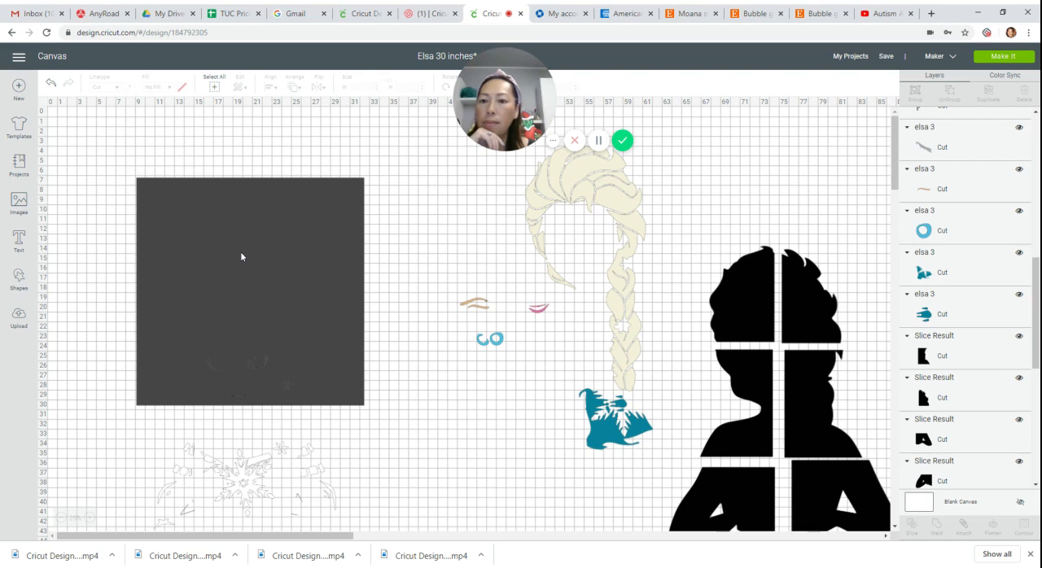
Move the square aside, delete the dark slice copy of the facial details, and place the separated white facial details higher on the canvas.
{"action": "left_click_drag", "start_coordinate": [241, 256], "coordinate": [698, 498]}
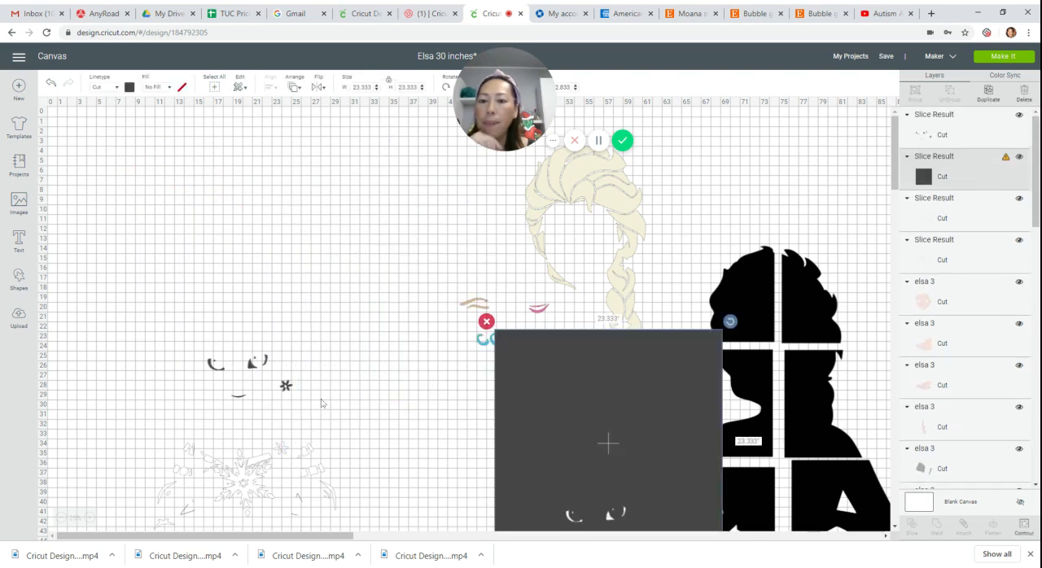
{"action": "left_click_drag", "start_coordinate": [249, 366], "coordinate": [233, 218]}
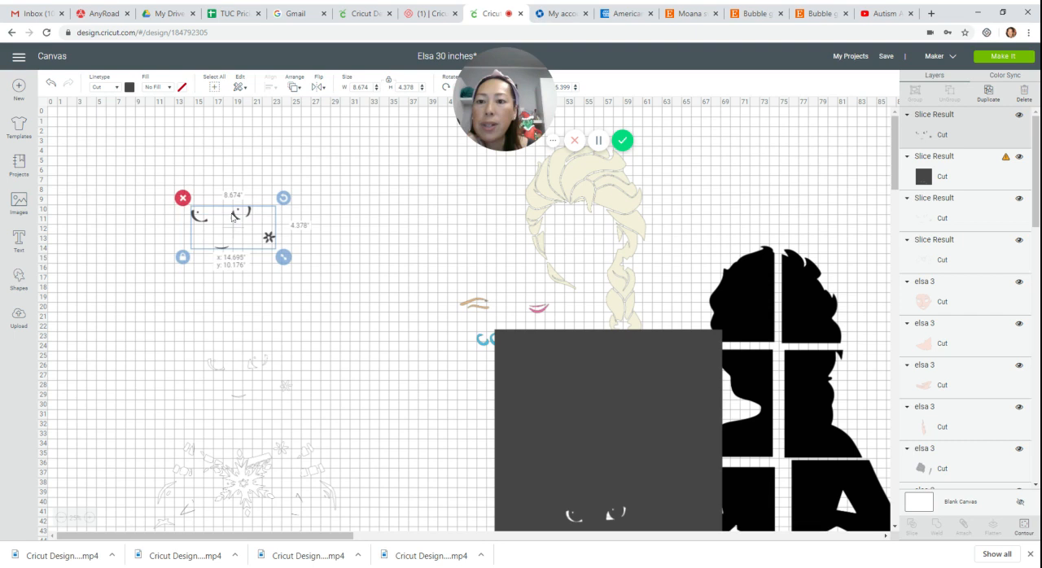
{"action": "left_click", "coordinate": [183, 198]}
{"action": "left_click_drag", "start_coordinate": [246, 366], "coordinate": [248, 169]}
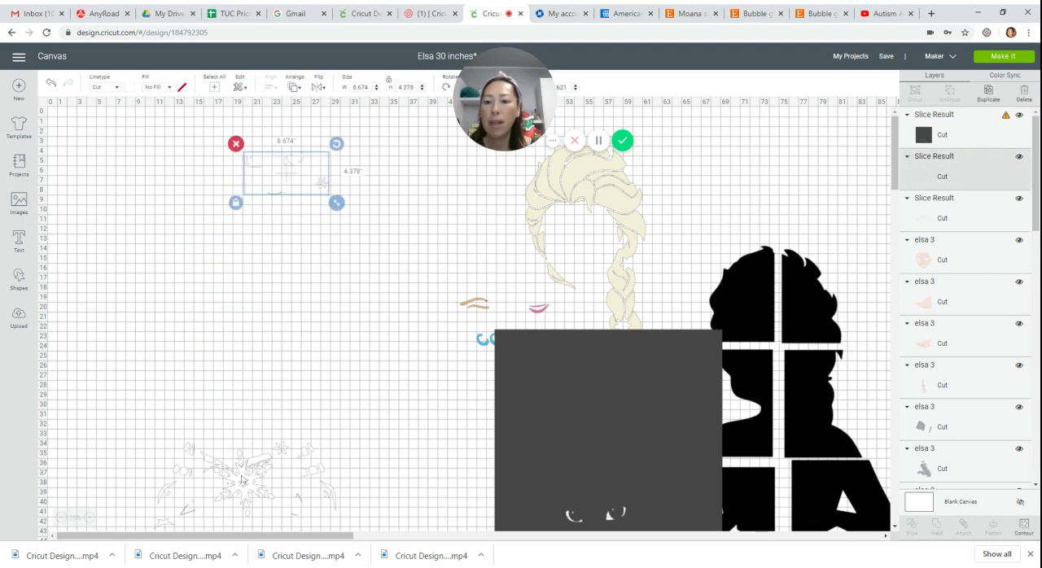
Move the remaining snowflake section up, overlap its right-hand arm details with the square, and slice them off.
{"action": "left_click_drag", "start_coordinate": [245, 481], "coordinate": [236, 318]}
{"action": "left_click_drag", "start_coordinate": [570, 444], "coordinate": [383, 373]}
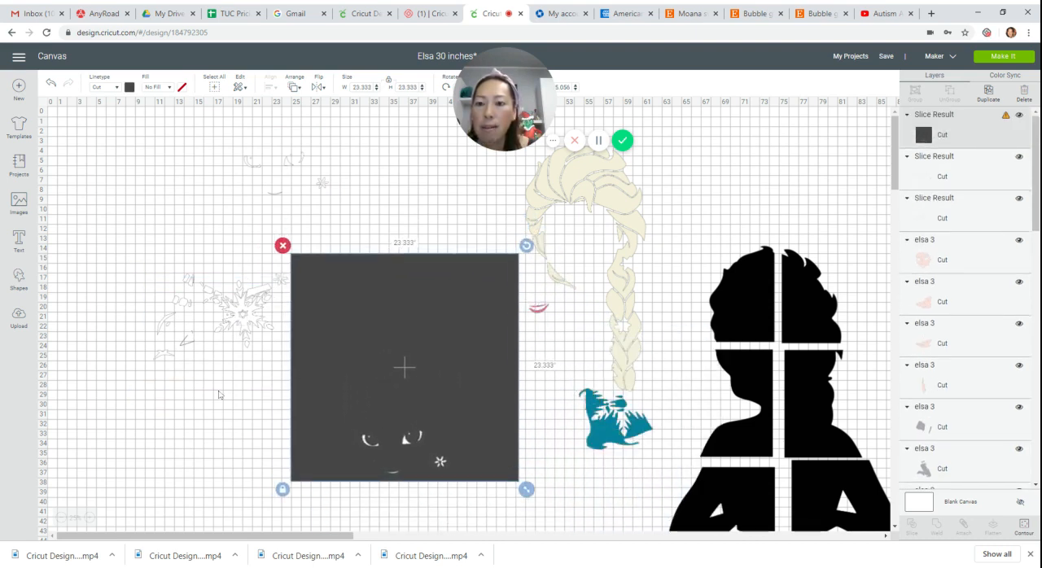
{"action": "left_click_drag", "start_coordinate": [97, 239], "coordinate": [358, 387]}
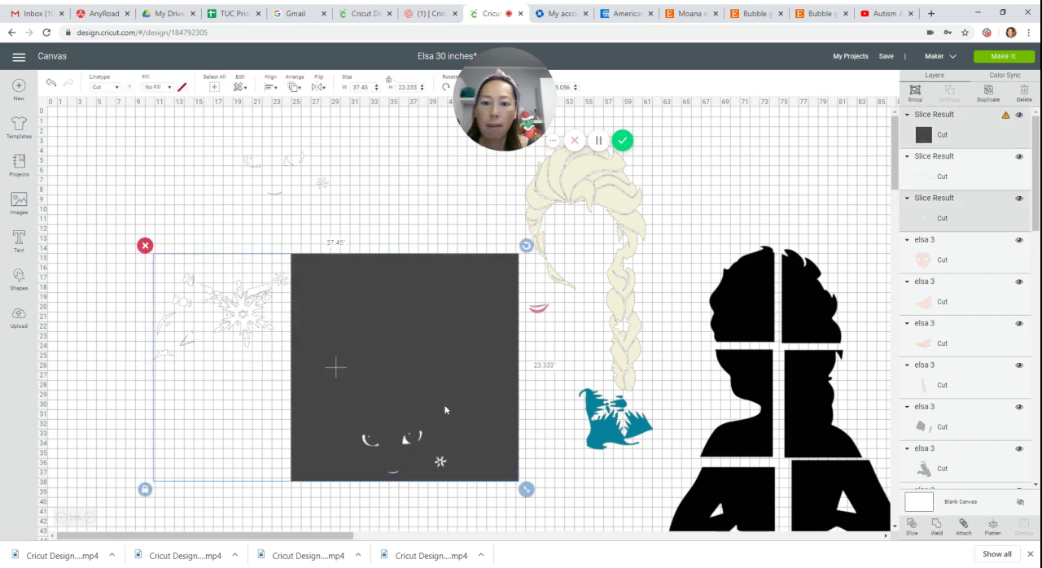
{"action": "left_click", "coordinate": [913, 527]}
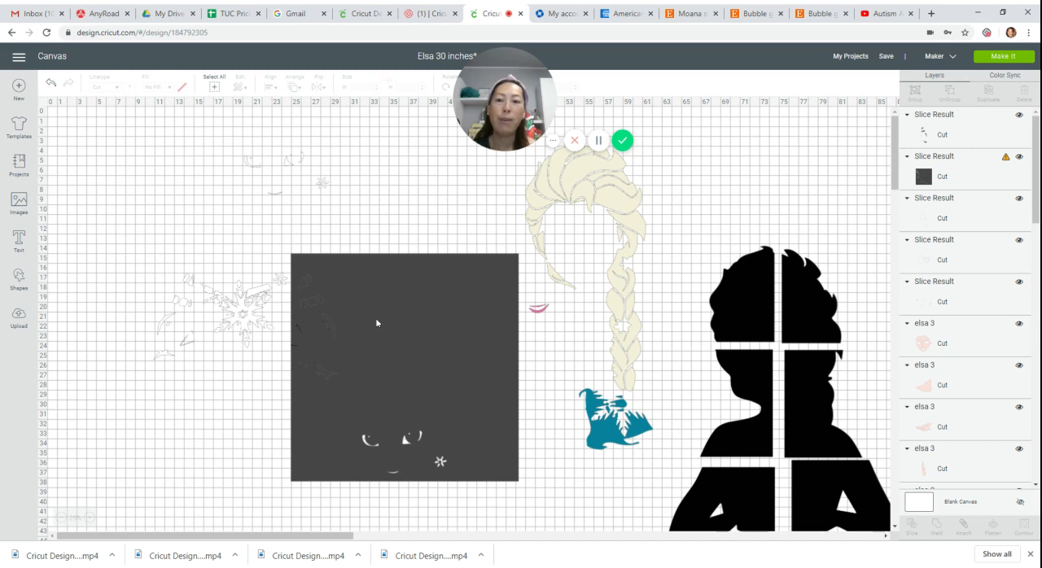
Remove the dark slice copy, move the square aside, and place the separated arm details apart from the snowflake section.
{"action": "left_click_drag", "start_coordinate": [311, 300], "coordinate": [202, 408]}
{"action": "left_click", "coordinate": [188, 378]}
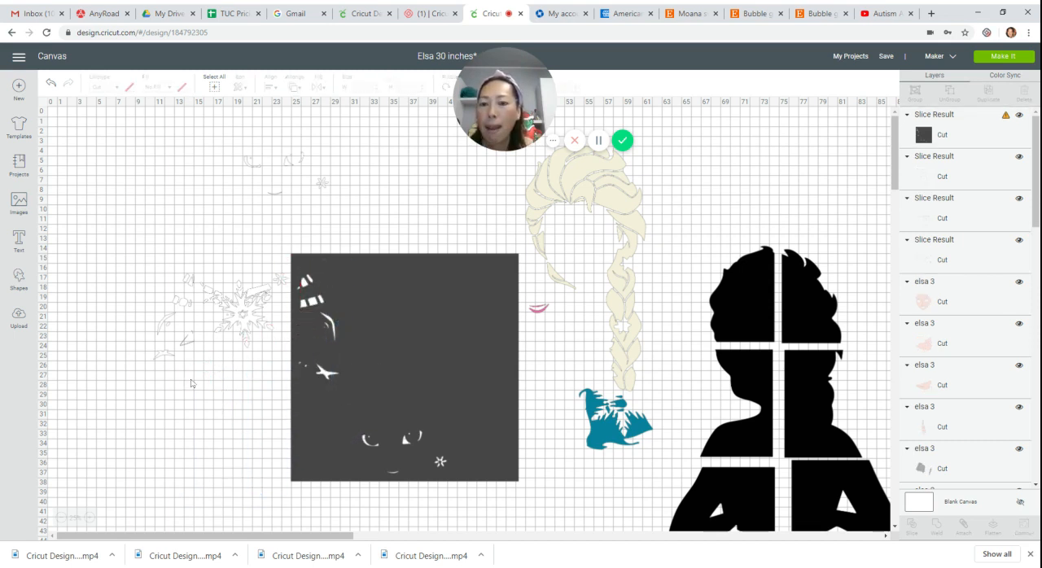
{"action": "left_click_drag", "start_coordinate": [317, 306], "coordinate": [508, 449]}
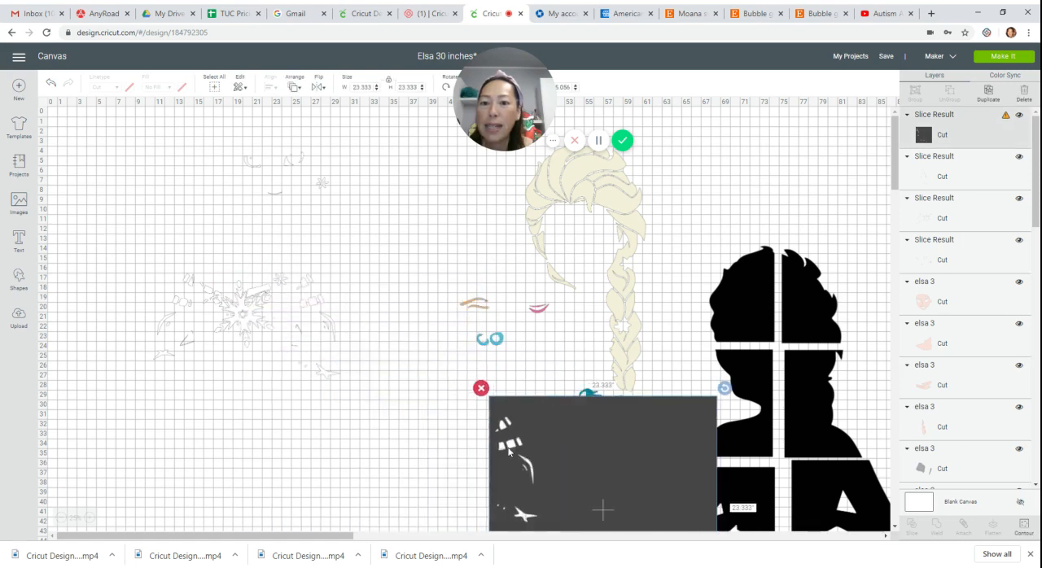
{"action": "left_click_drag", "start_coordinate": [308, 306], "coordinate": [373, 331]}
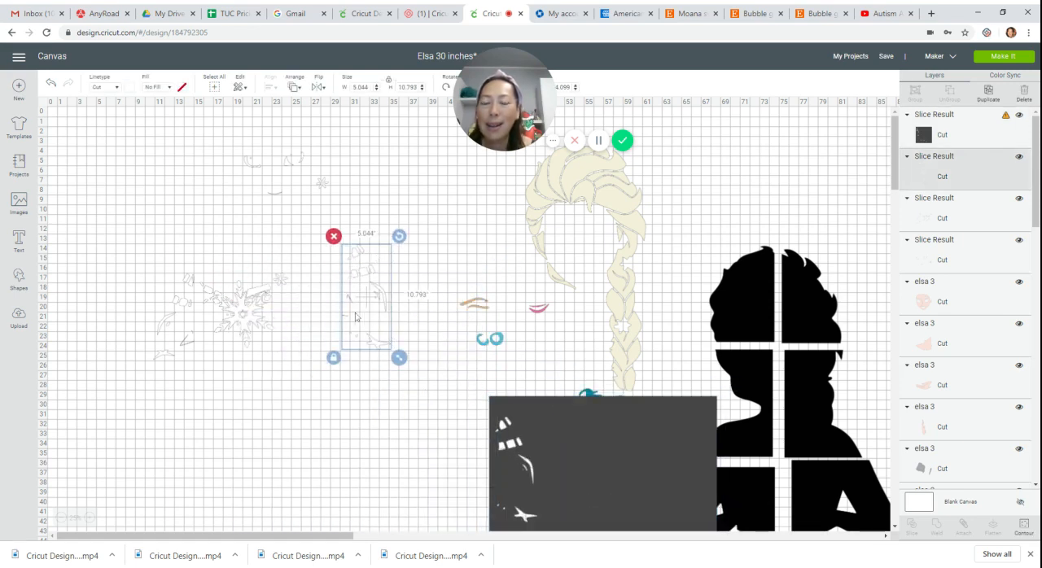
Move the remaining snowflake section down, and bring the dark square over its lower part.
{"action": "left_click_drag", "start_coordinate": [242, 311], "coordinate": [232, 368]}
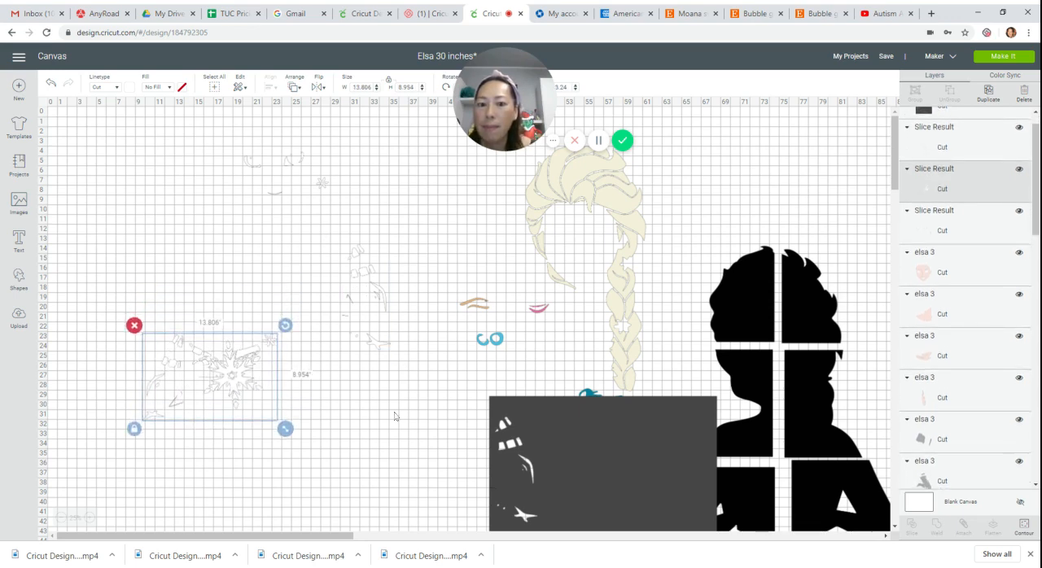
{"action": "left_click_drag", "start_coordinate": [641, 463], "coordinate": [113, 422]}
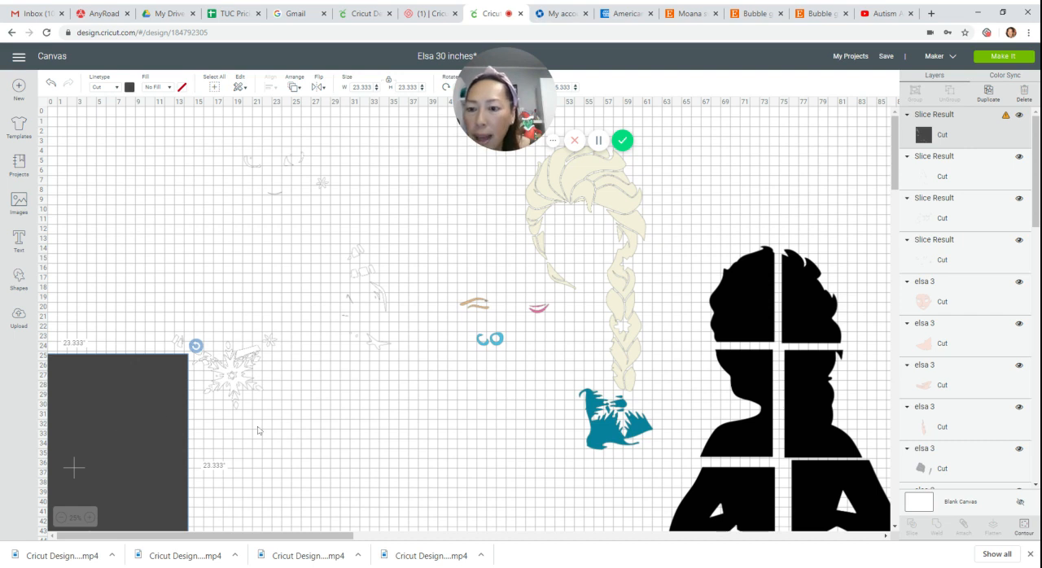
Try slicing the remaining snowflake section with the overlapping square, and undo the slice.
{"action": "left_click_drag", "start_coordinate": [291, 428], "coordinate": [166, 370]}
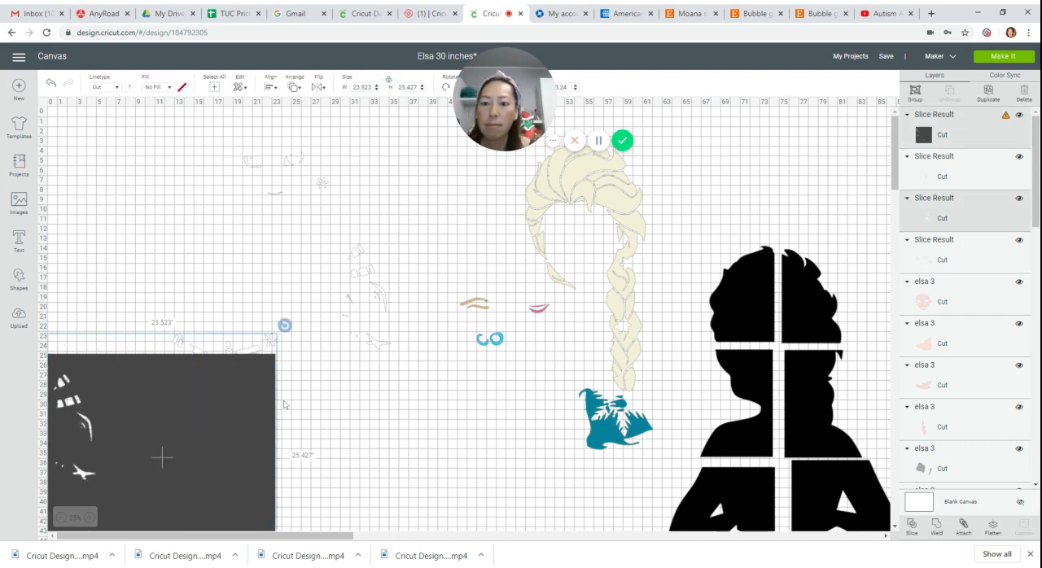
{"action": "left_click", "coordinate": [911, 525]}
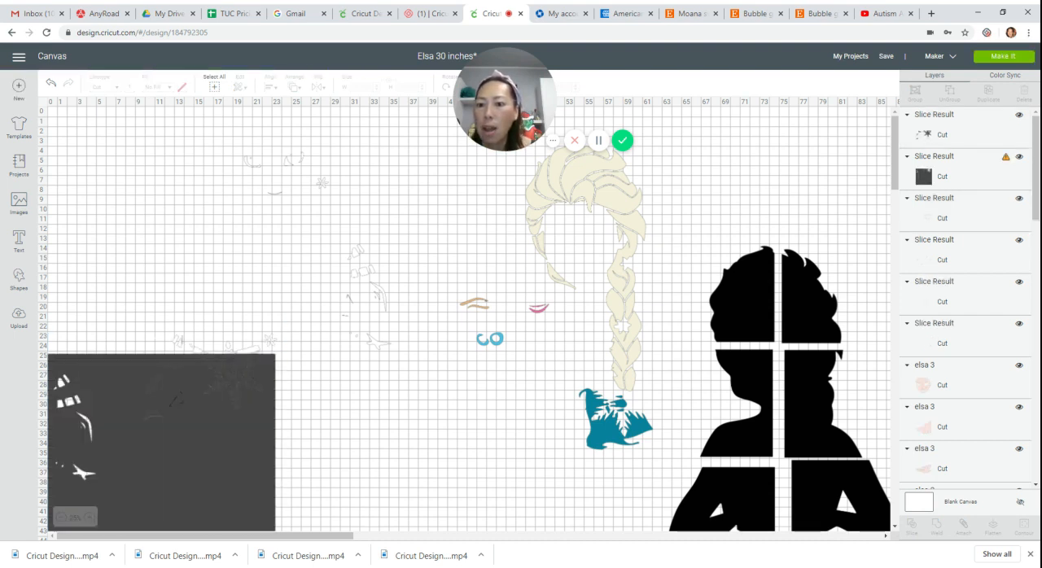
{"action": "left_click", "coordinate": [51, 84]}
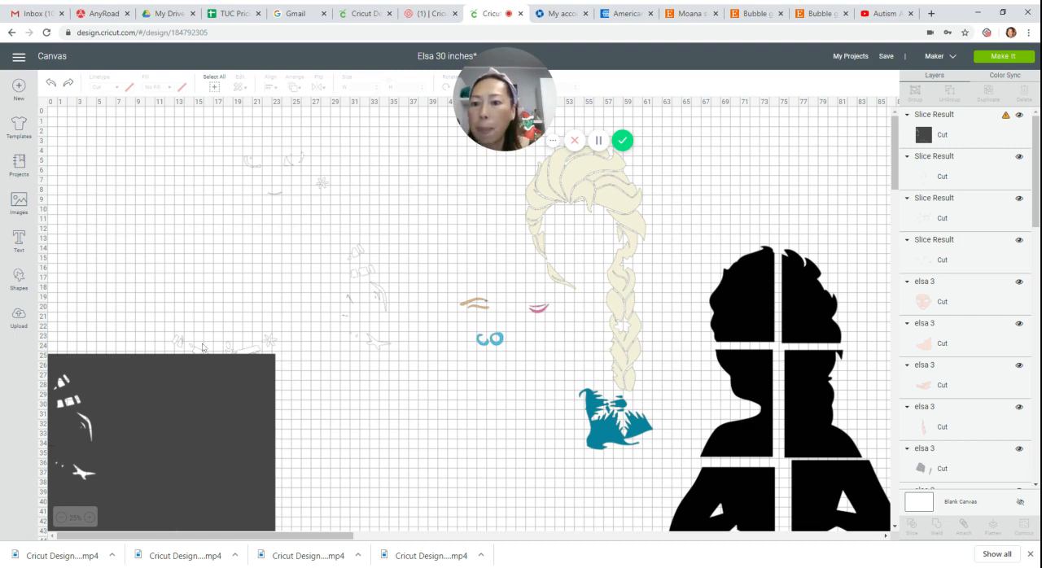
Move the remaining snowflake section to the dark square's edge so its outer arm details overlap, and slice them off.
{"action": "left_click_drag", "start_coordinate": [203, 348], "coordinate": [297, 415]}
{"action": "left_click", "coordinate": [456, 479]}
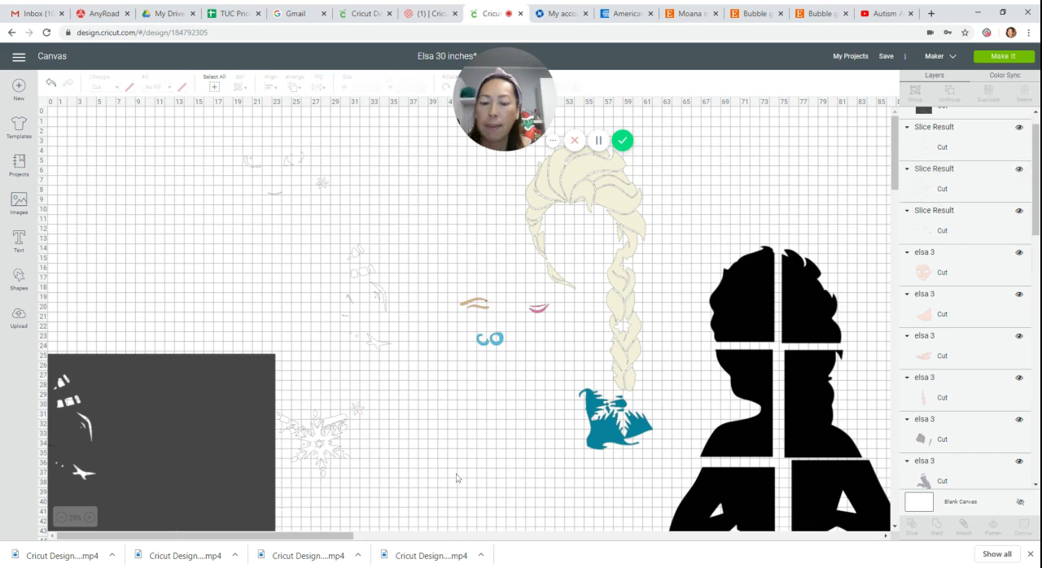
{"action": "left_click_drag", "start_coordinate": [444, 476], "coordinate": [206, 467]}
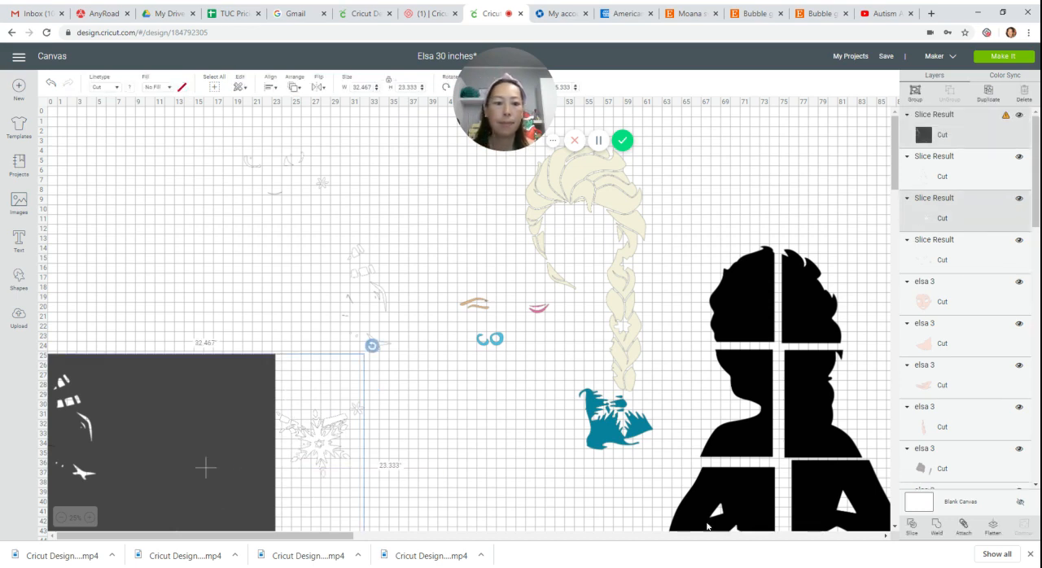
{"action": "left_click", "coordinate": [913, 525]}
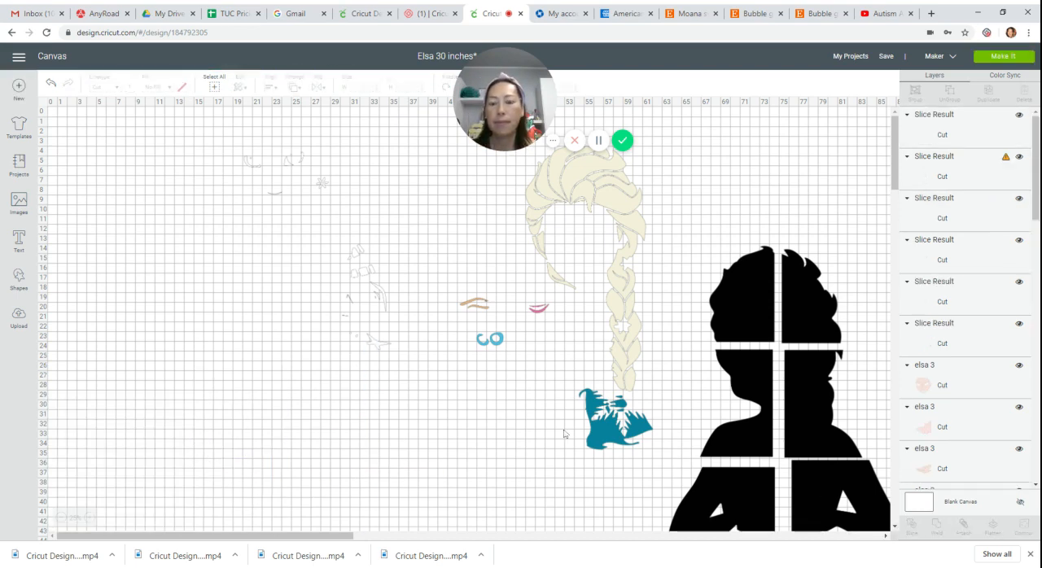
Move the trimmed snowflake section clear, and delete the dark square and the dark slice copy of the arm details.
{"action": "left_click_drag", "start_coordinate": [332, 440], "coordinate": [231, 241]}
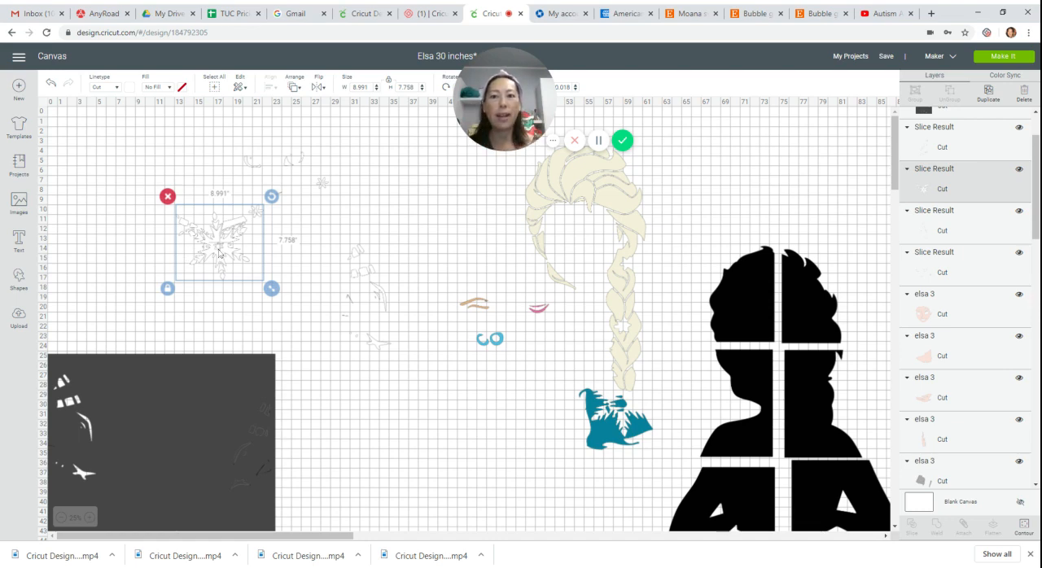
{"action": "left_click_drag", "start_coordinate": [169, 398], "coordinate": [252, 437]}
{"action": "left_click", "coordinate": [122, 392]}
{"action": "left_click", "coordinate": [251, 428]}
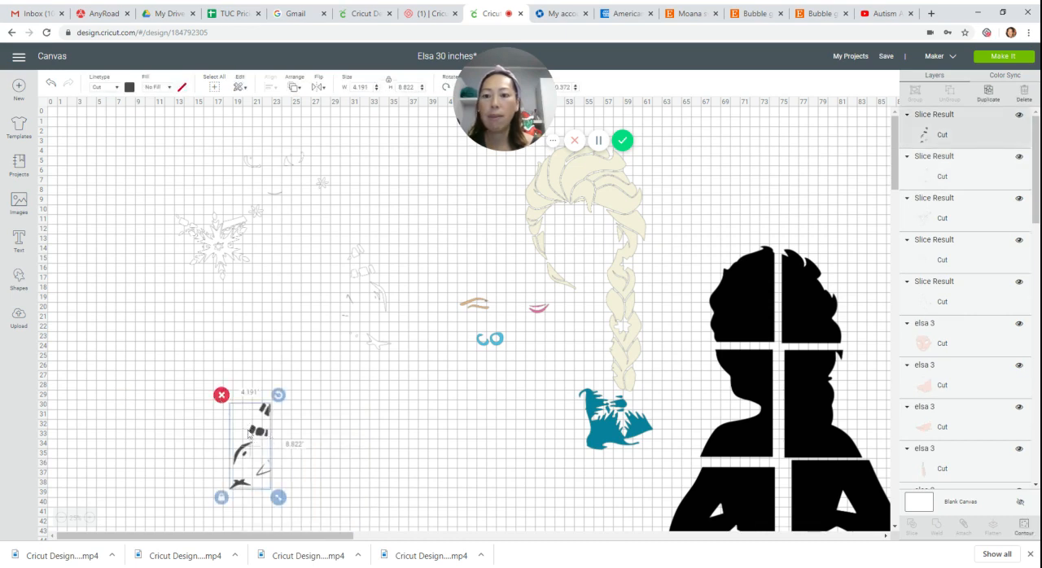
{"action": "left_click_drag", "start_coordinate": [221, 403], "coordinate": [144, 405]}
{"action": "left_click", "coordinate": [143, 399]}
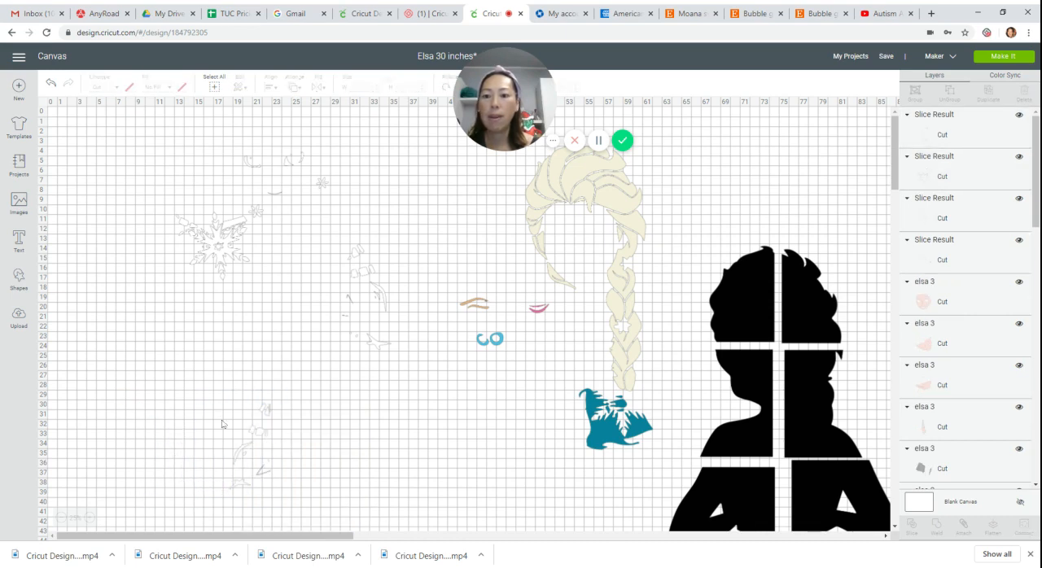
Place the two separated arm-detail pieces on either side of the snowflake, and move the small-details piece below it.
{"action": "left_click_drag", "start_coordinate": [257, 440], "coordinate": [165, 217]}
{"action": "left_click_drag", "start_coordinate": [355, 276], "coordinate": [274, 261]}
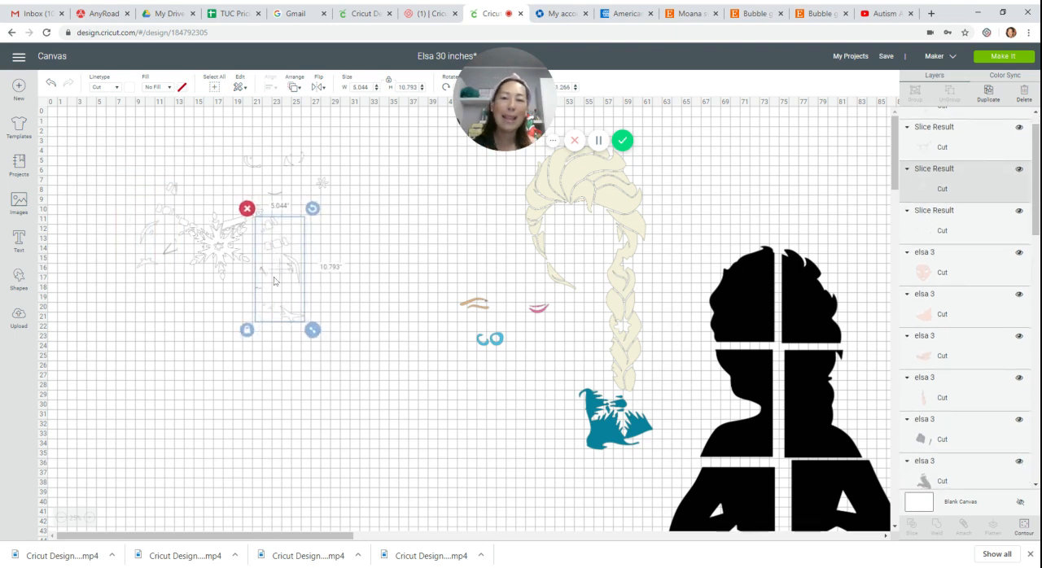
{"action": "left_click_drag", "start_coordinate": [298, 161], "coordinate": [241, 382]}
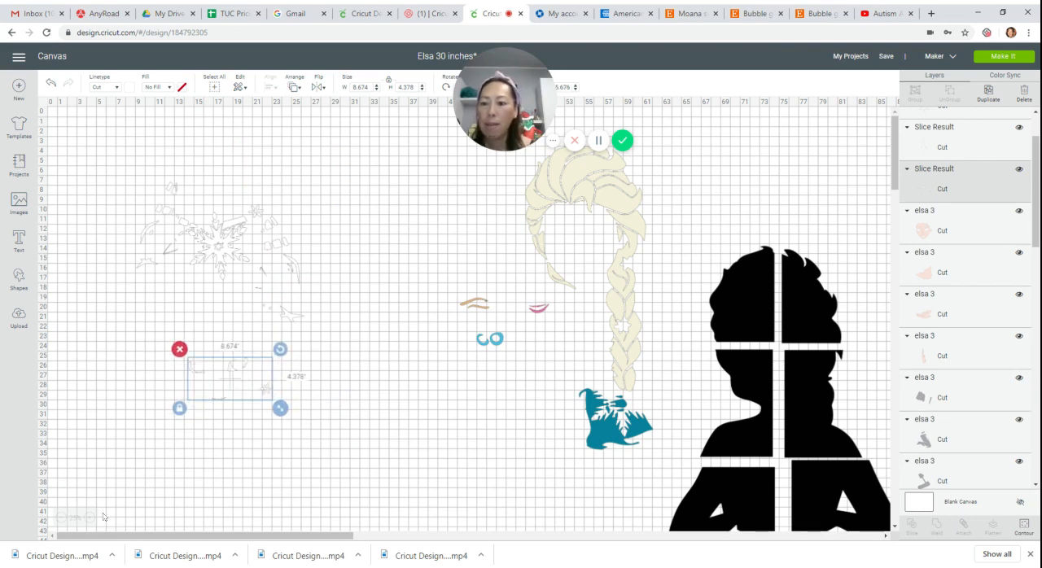
Move the small-details piece closer beneath the snowflake, and duplicate it three times.
{"action": "left_click", "coordinate": [90, 518]}
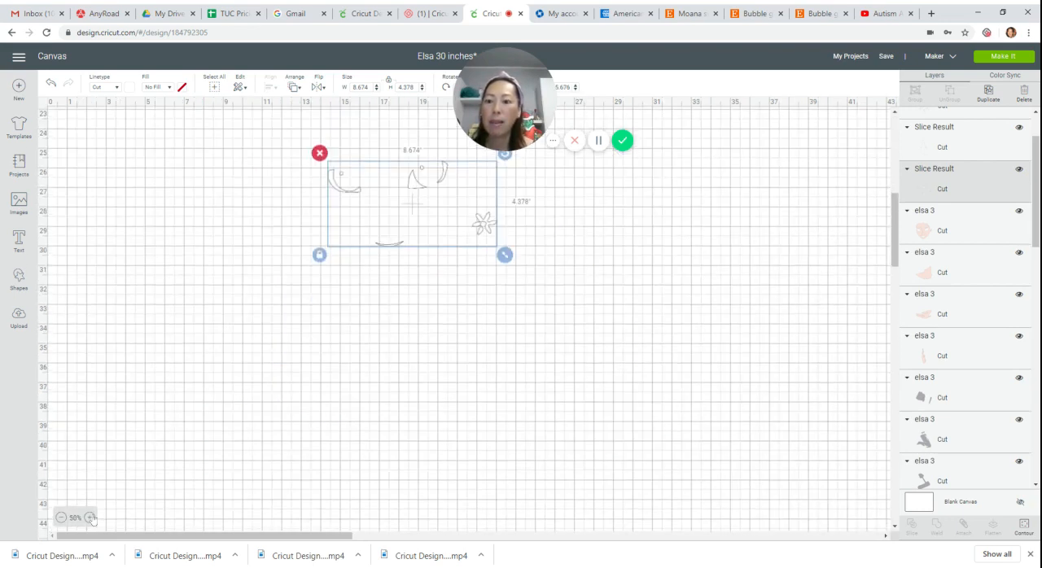
{"action": "left_click", "coordinate": [90, 518]}
{"action": "left_click_drag", "start_coordinate": [248, 538], "coordinate": [309, 539]}
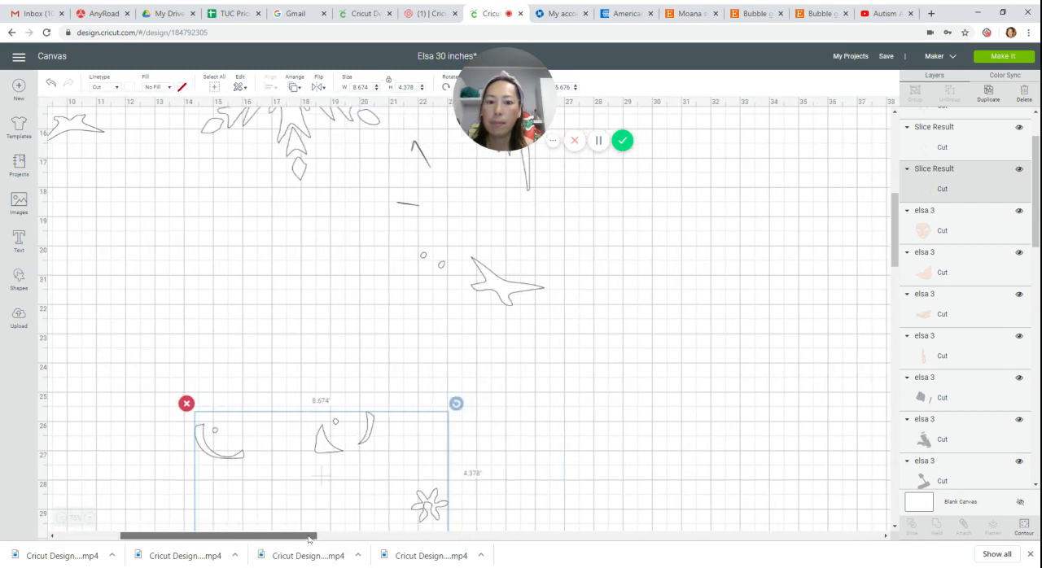
{"action": "left_click_drag", "start_coordinate": [339, 449], "coordinate": [269, 309]}
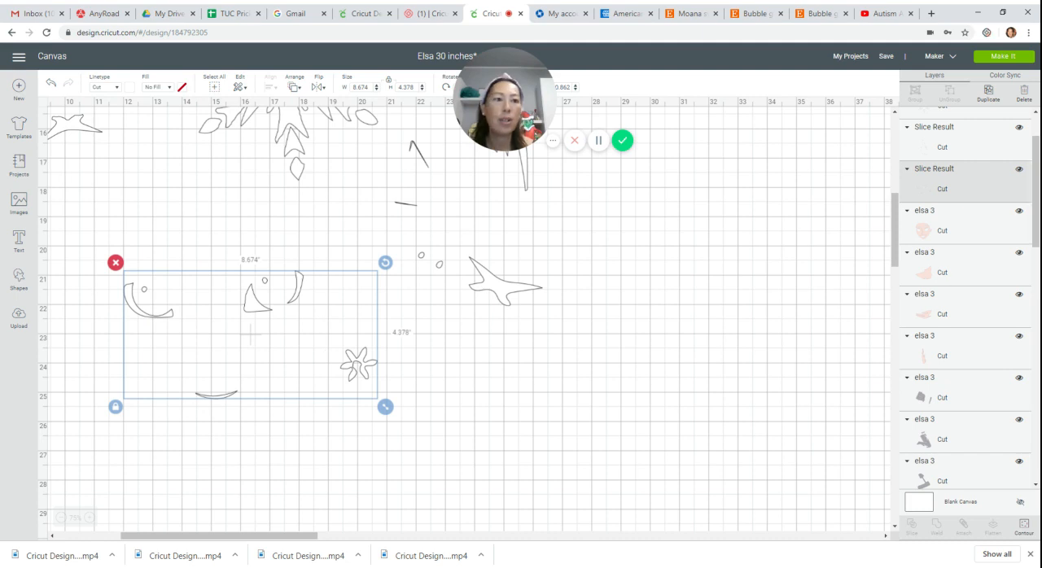
{"action": "left_click", "coordinate": [987, 92]}
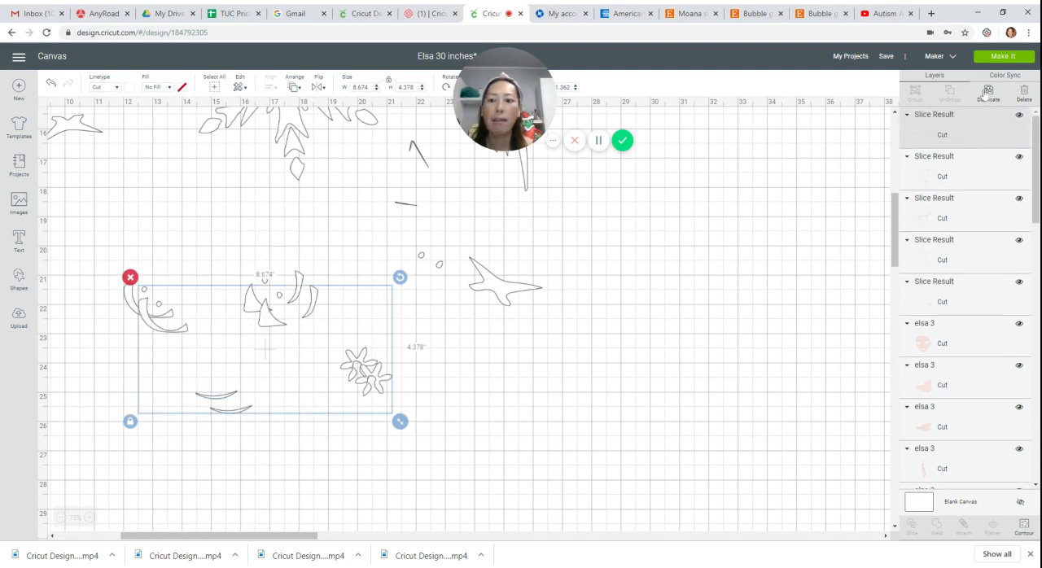
{"action": "left_click", "coordinate": [987, 95]}
{"action": "left_click", "coordinate": [987, 94]}
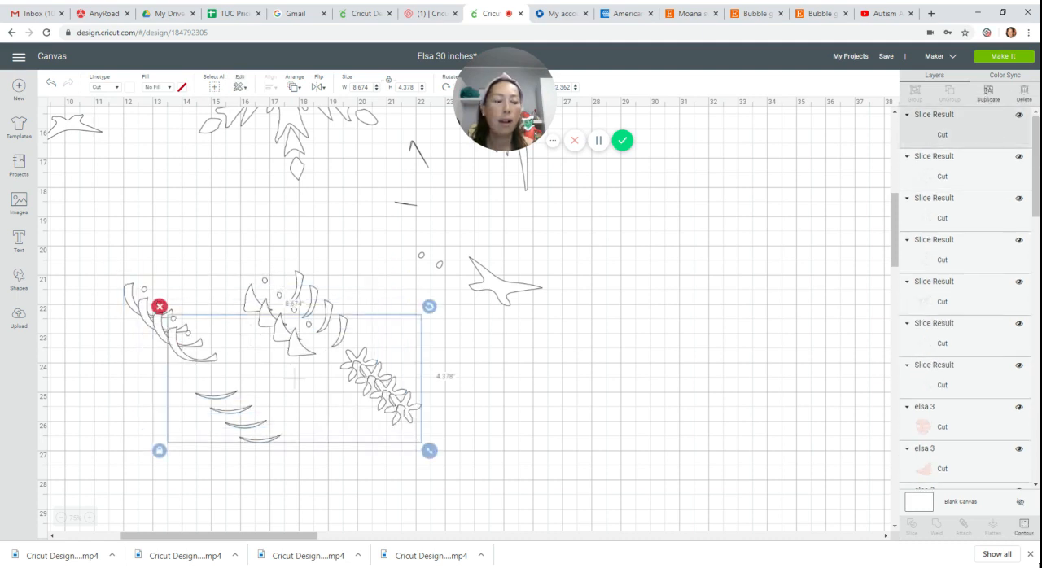
Contour the topmost small-details copy to keep only the large curved shape and its dot, and move it above the other copies.
{"action": "left_click", "coordinate": [1025, 536]}
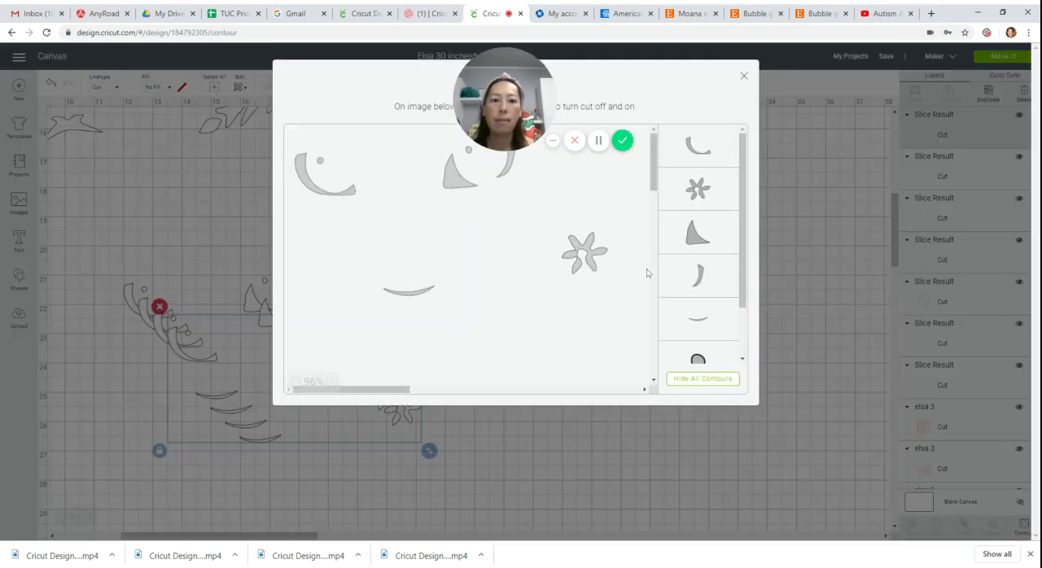
{"action": "left_click", "coordinate": [698, 379]}
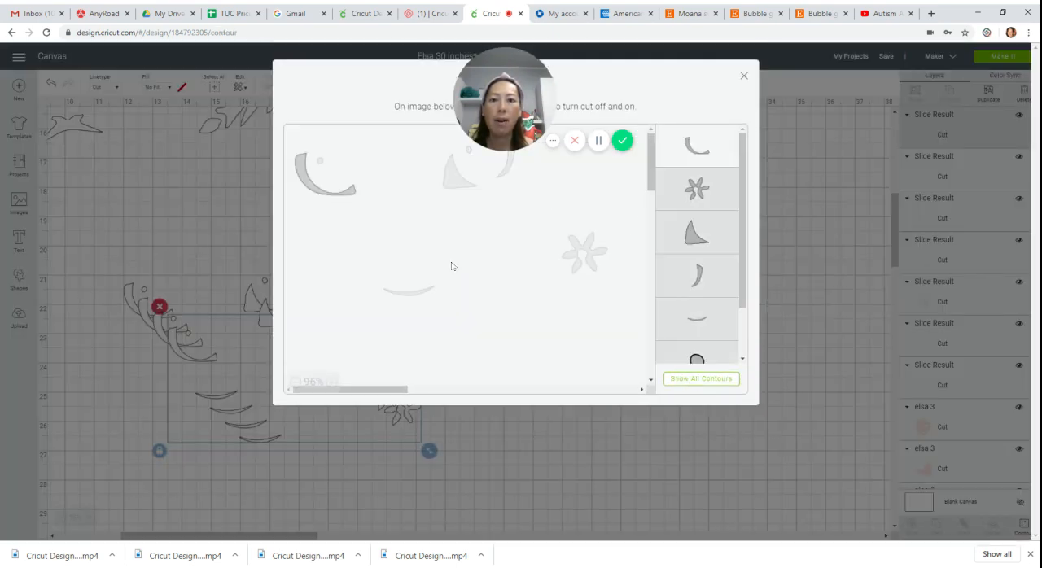
{"action": "left_click", "coordinate": [339, 167]}
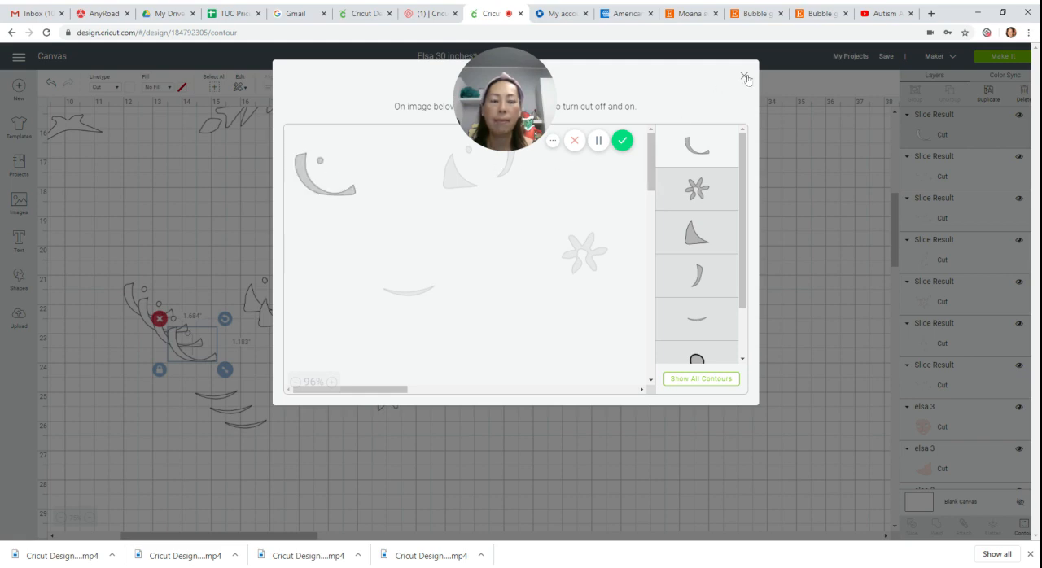
{"action": "left_click", "coordinate": [744, 77]}
{"action": "left_click_drag", "start_coordinate": [185, 357], "coordinate": [177, 227]}
Contour the next copy to keep only the triangular shape, its dot and the narrow crescent, and nest them with the separated curve.
{"action": "left_click", "coordinate": [285, 322]}
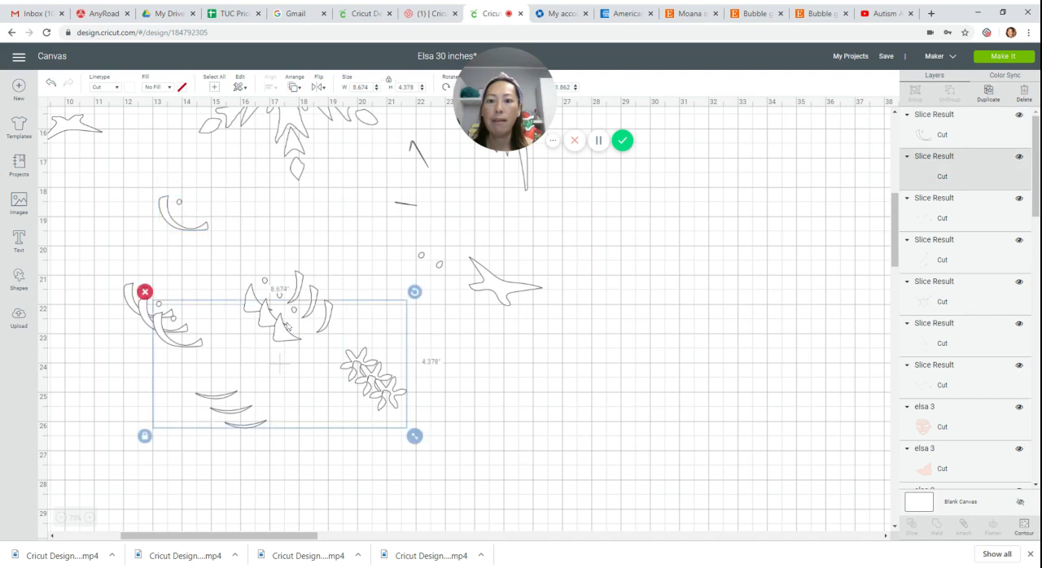
{"action": "left_click", "coordinate": [1025, 527]}
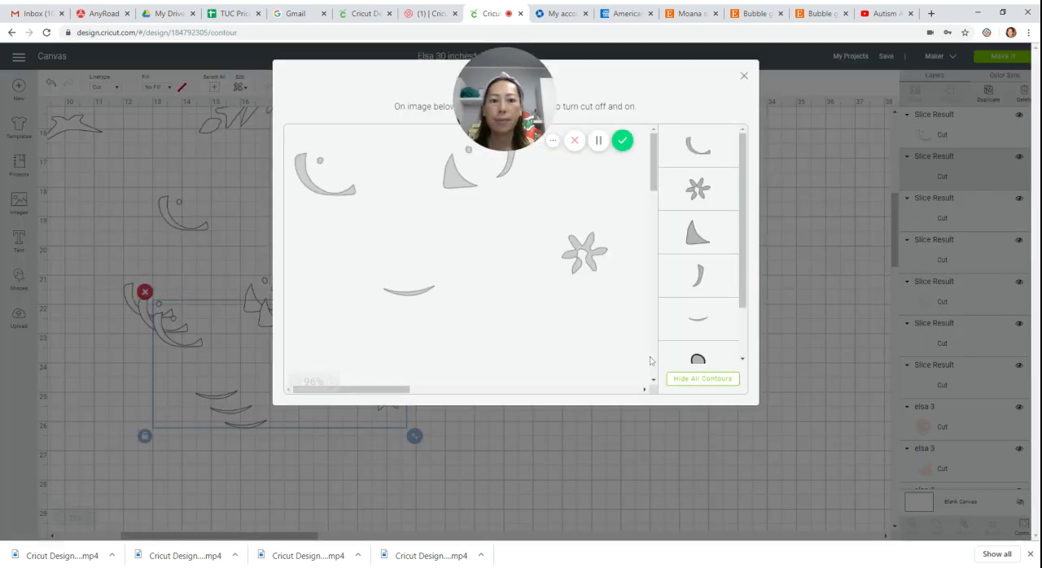
{"action": "left_click", "coordinate": [694, 379]}
{"action": "left_click", "coordinate": [460, 188]}
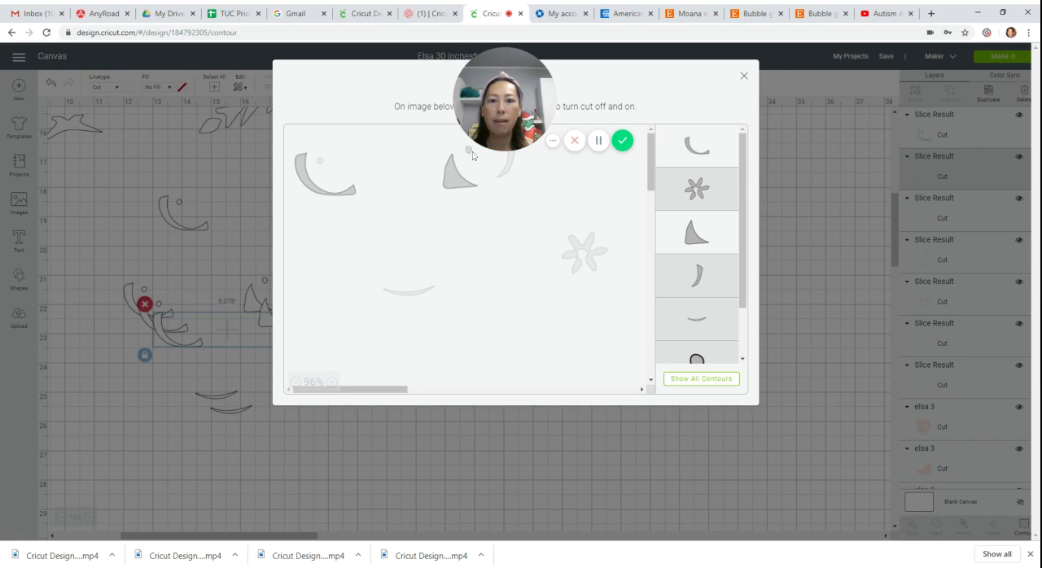
{"action": "left_click", "coordinate": [471, 152]}
{"action": "left_click", "coordinate": [504, 173]}
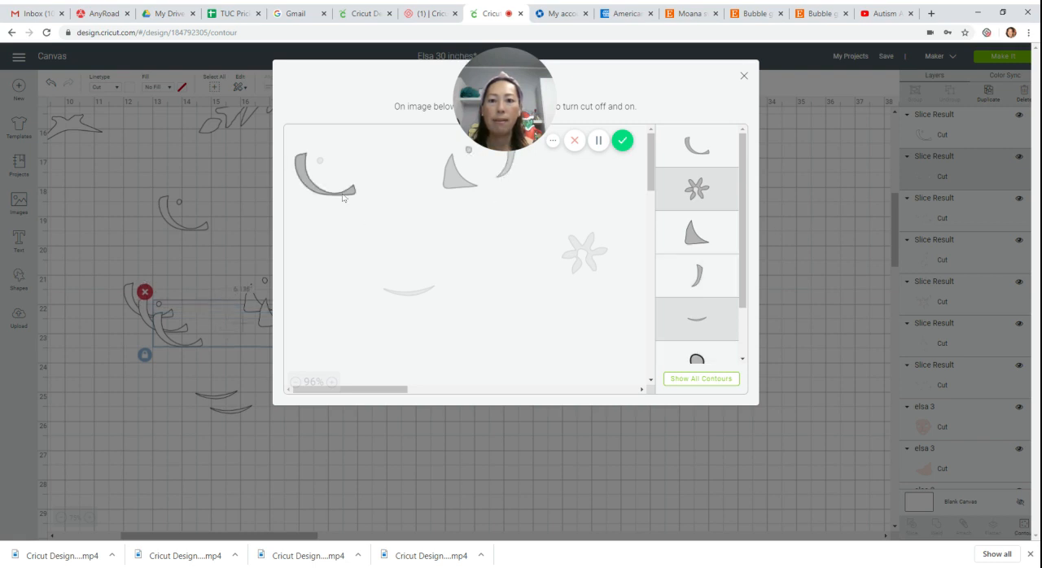
{"action": "left_click", "coordinate": [342, 197]}
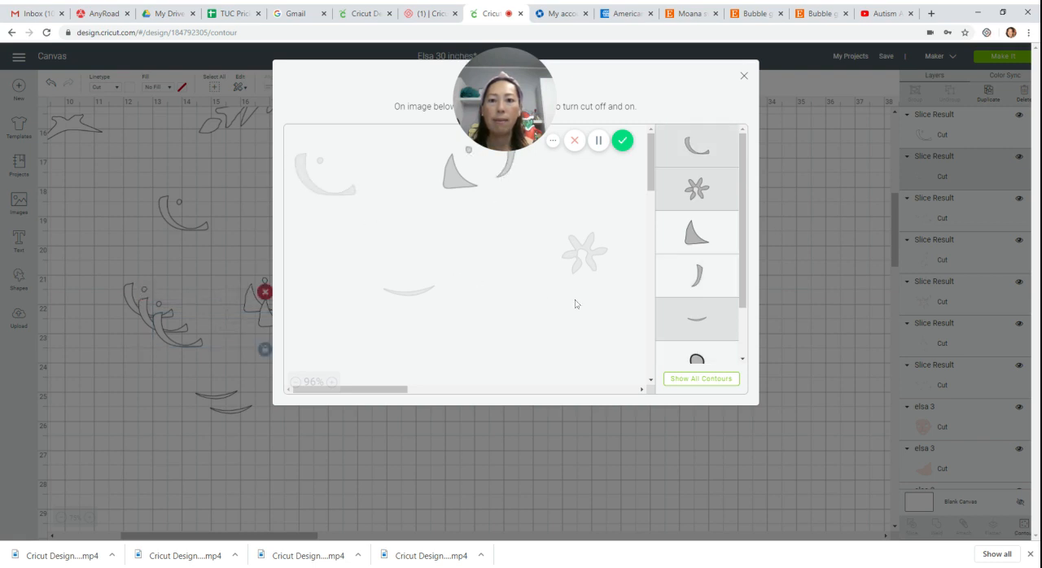
{"action": "left_click", "coordinate": [743, 77]}
{"action": "left_click_drag", "start_coordinate": [284, 338], "coordinate": [172, 235]}
Contour the third copy to keep only the smile-shaped arc, and move it up near the other separated details.
{"action": "left_click", "coordinate": [372, 383]}
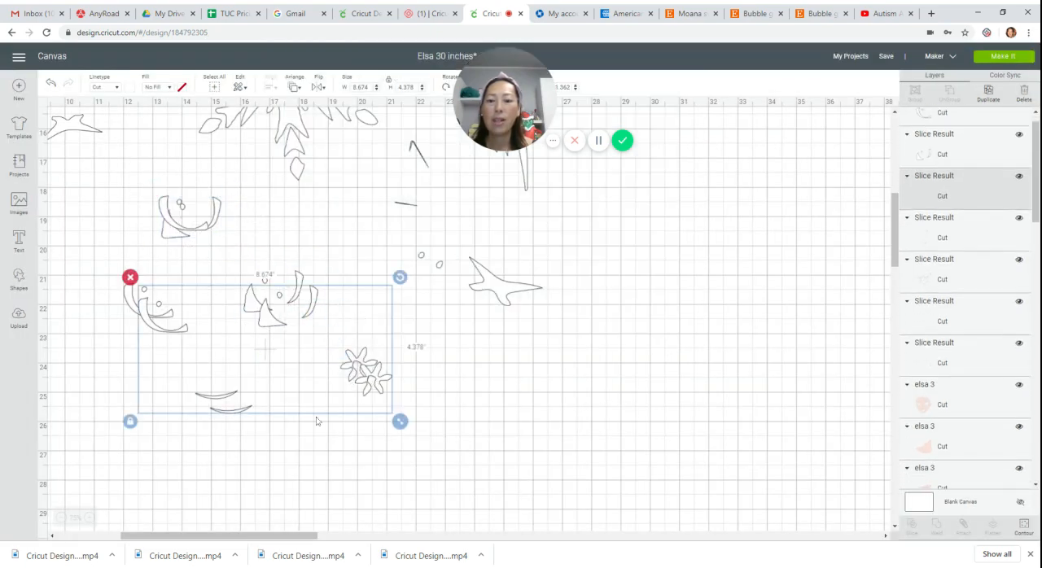
{"action": "left_click", "coordinate": [1019, 531]}
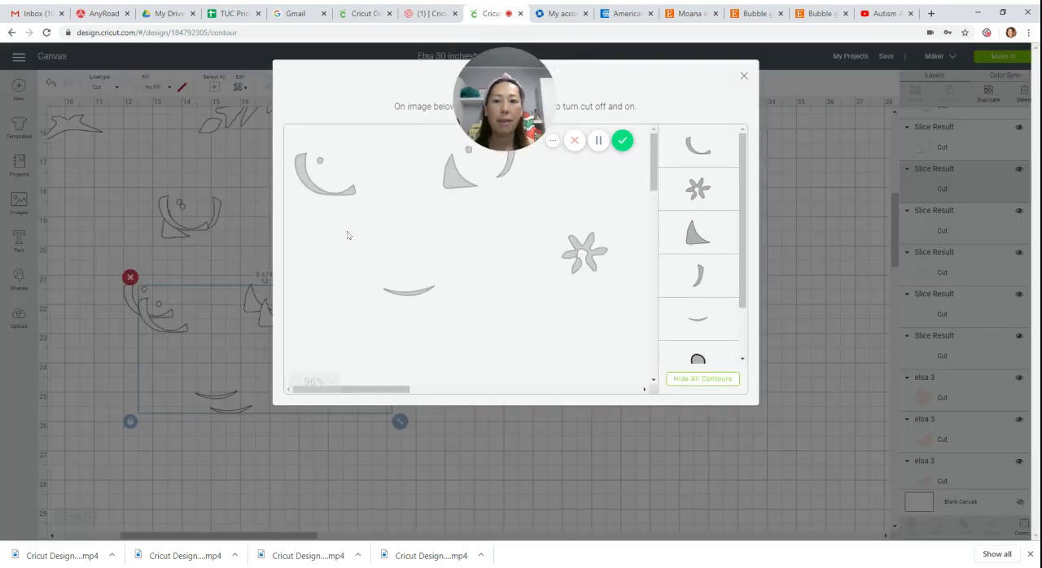
{"action": "left_click", "coordinate": [702, 379]}
{"action": "left_click", "coordinate": [408, 292]}
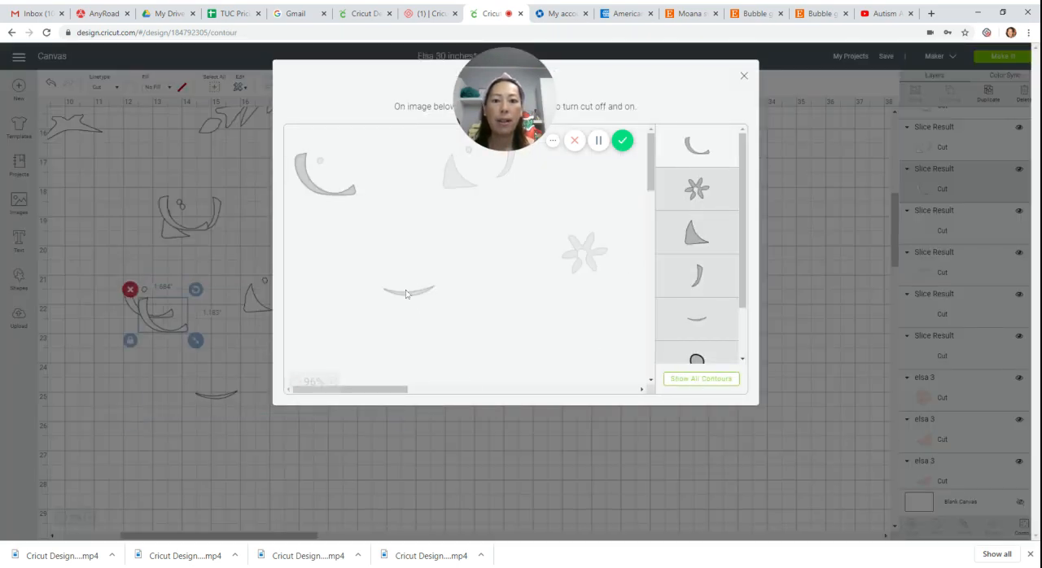
{"action": "left_click", "coordinate": [324, 177]}
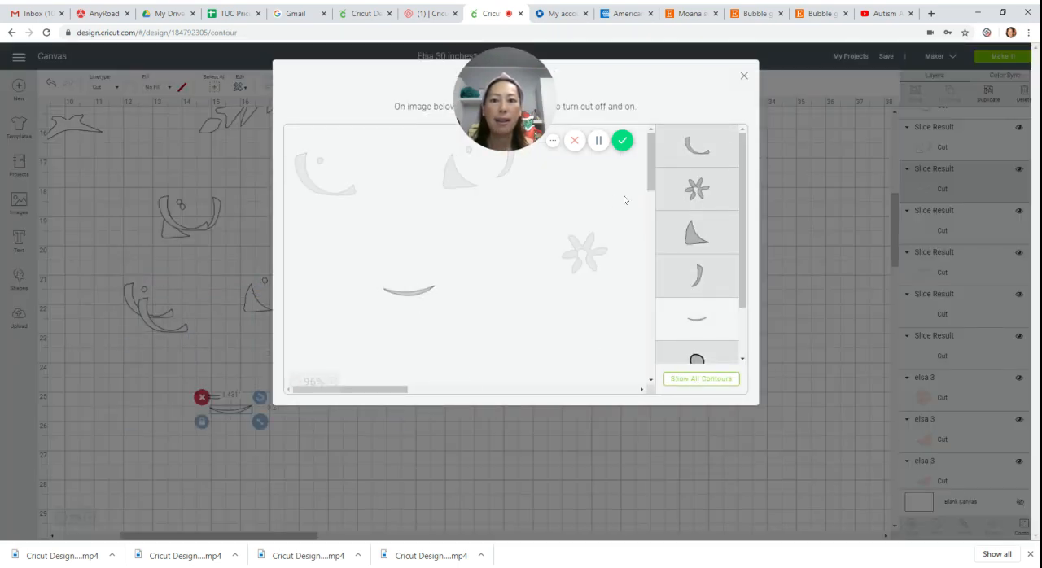
{"action": "left_click", "coordinate": [744, 77]}
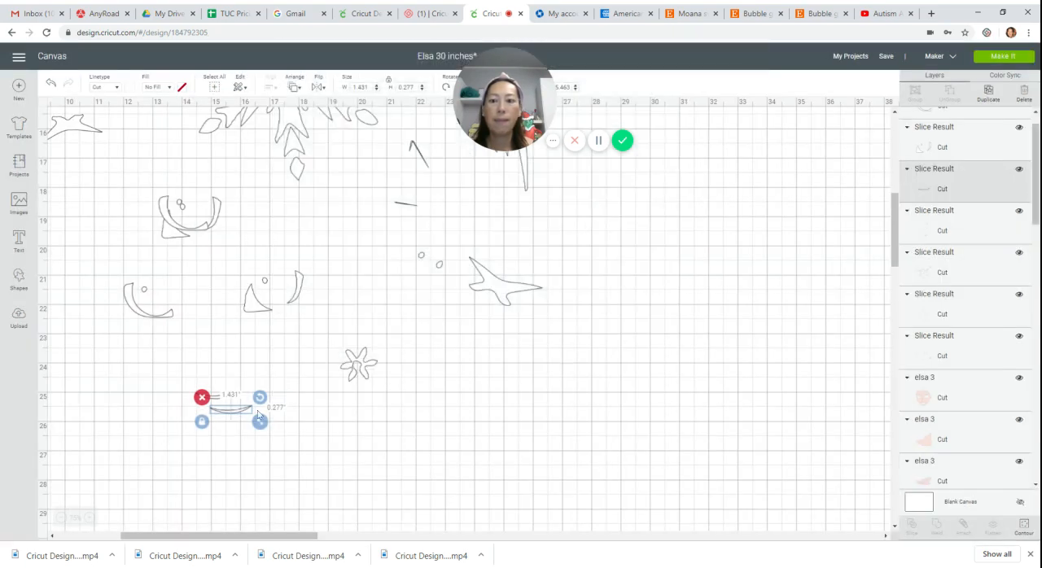
{"action": "left_click_drag", "start_coordinate": [237, 416], "coordinate": [219, 303]}
Contour the last small-details copy to keep only the six-petal flower, and place it close to the nested curves.
{"action": "left_click", "coordinate": [370, 362]}
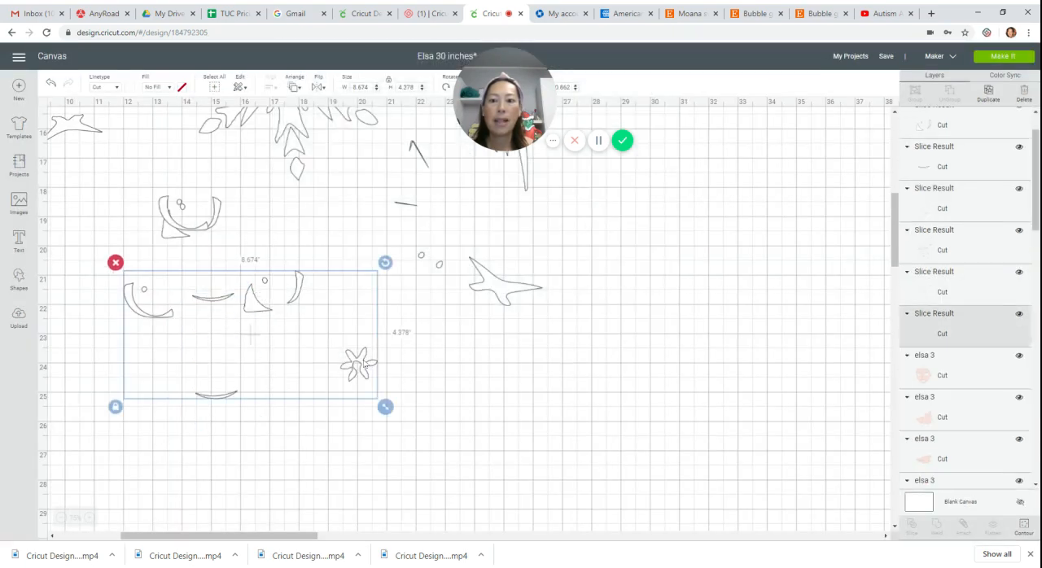
{"action": "left_click", "coordinate": [1024, 527]}
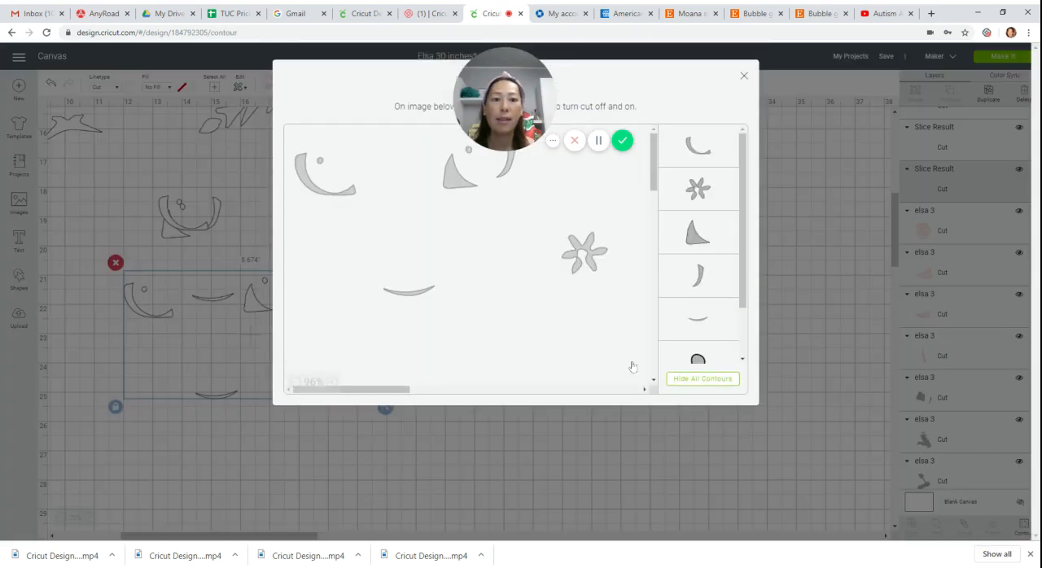
{"action": "left_click", "coordinate": [702, 378]}
{"action": "left_click", "coordinate": [584, 253]}
{"action": "left_click", "coordinate": [342, 190]}
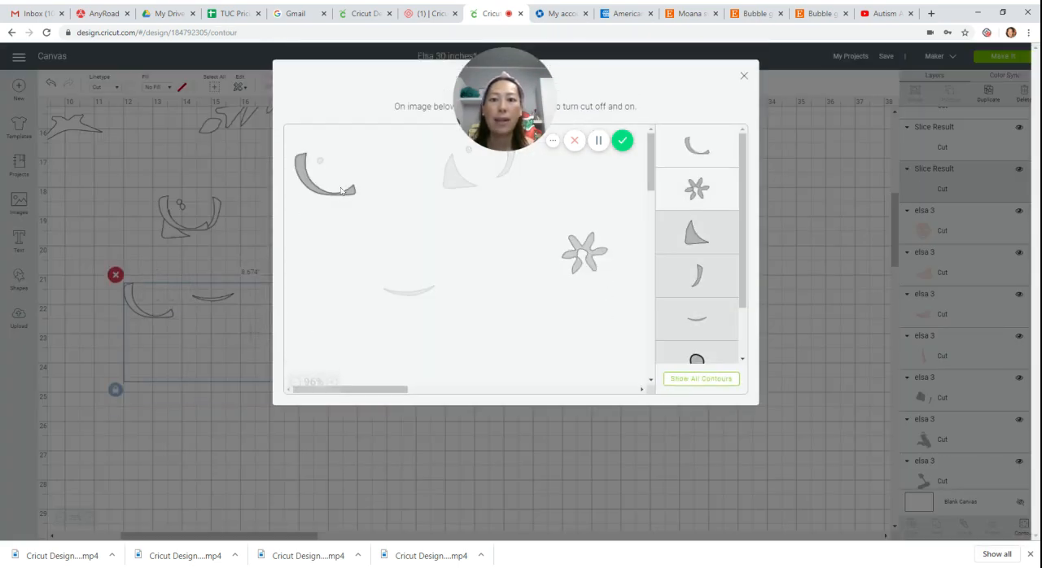
{"action": "left_click", "coordinate": [349, 197]}
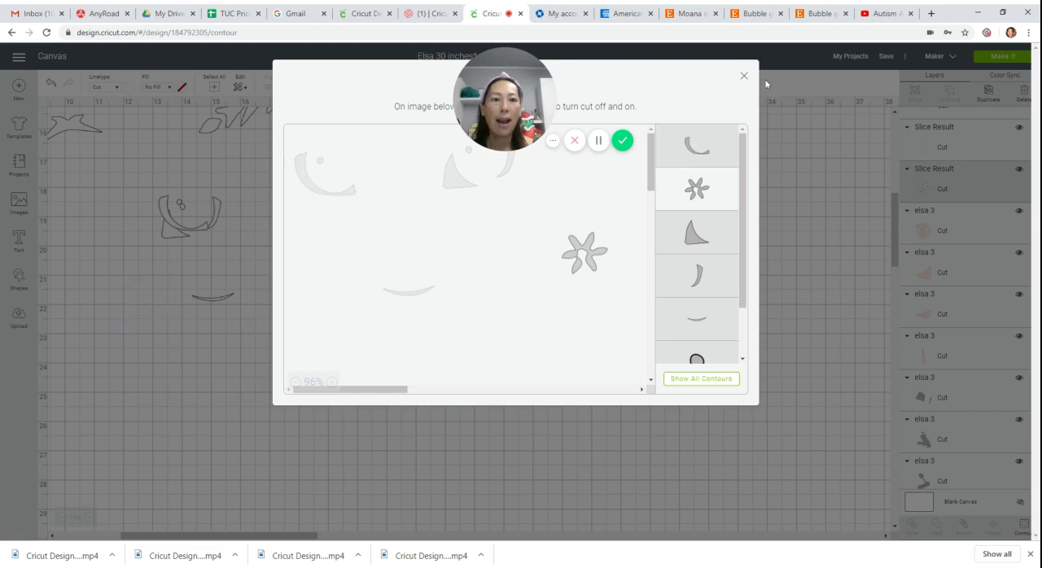
{"action": "left_click", "coordinate": [745, 78]}
{"action": "left_click_drag", "start_coordinate": [364, 376], "coordinate": [229, 261]}
Move the large snowflake layer into the empty canvas space beside the other details and duplicate it.
{"action": "scroll", "coordinate": [397, 431], "scroll_direction": "up", "scroll_amount": 5}
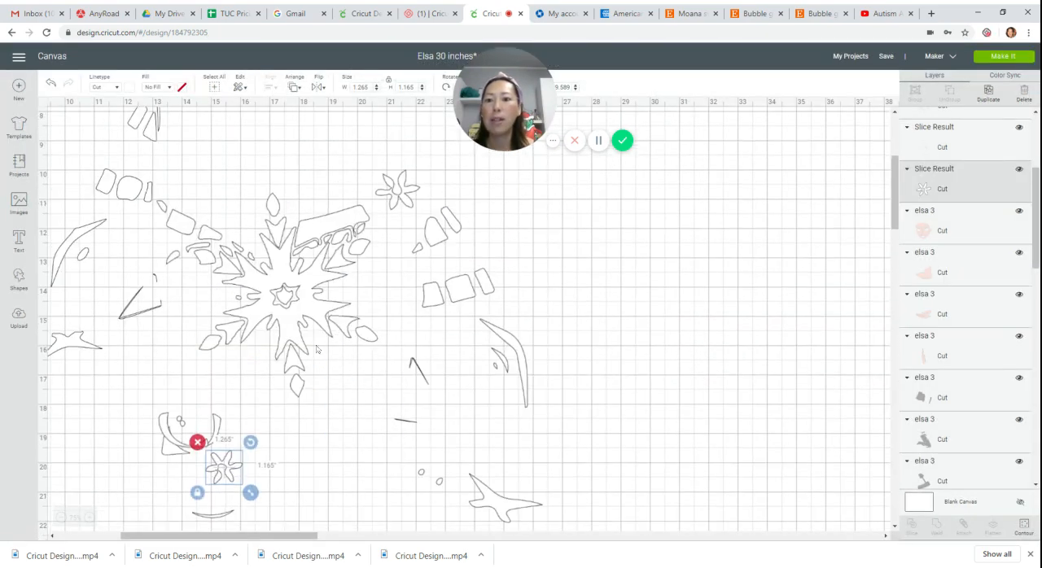
{"action": "left_click_drag", "start_coordinate": [317, 350], "coordinate": [310, 285]}
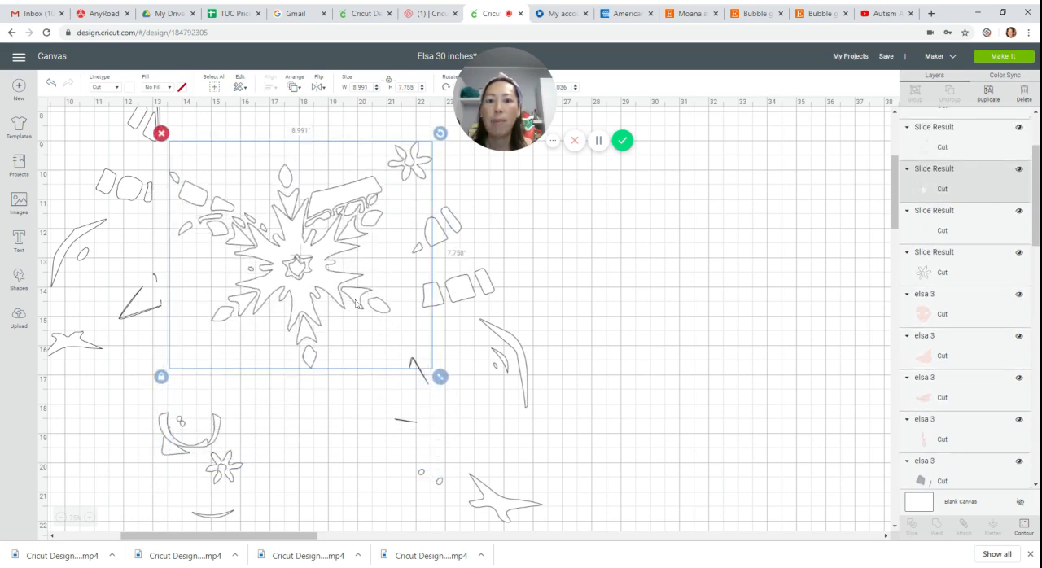
{"action": "left_click_drag", "start_coordinate": [296, 241], "coordinate": [715, 313]}
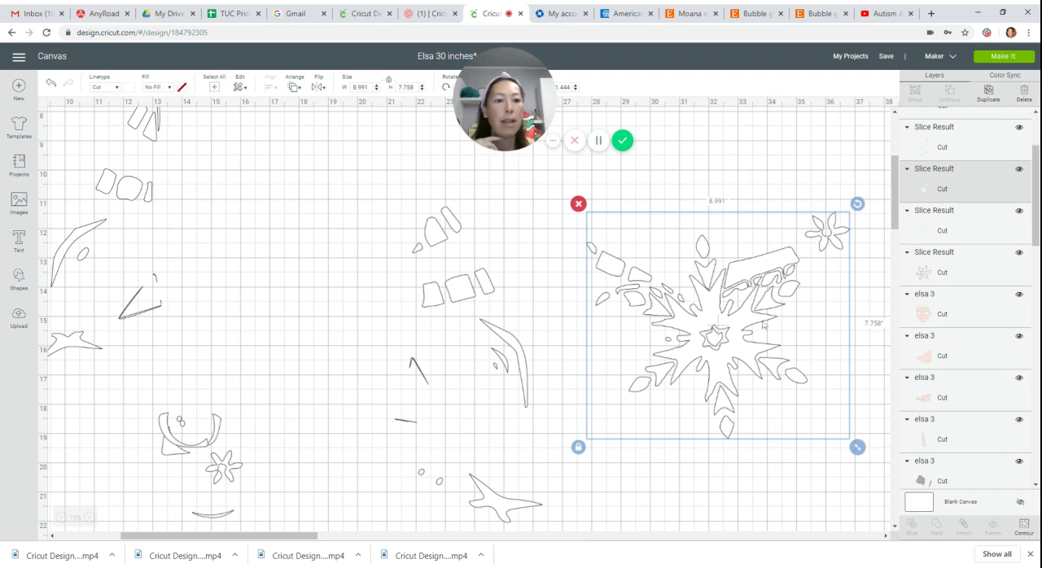
{"action": "left_click", "coordinate": [981, 93]}
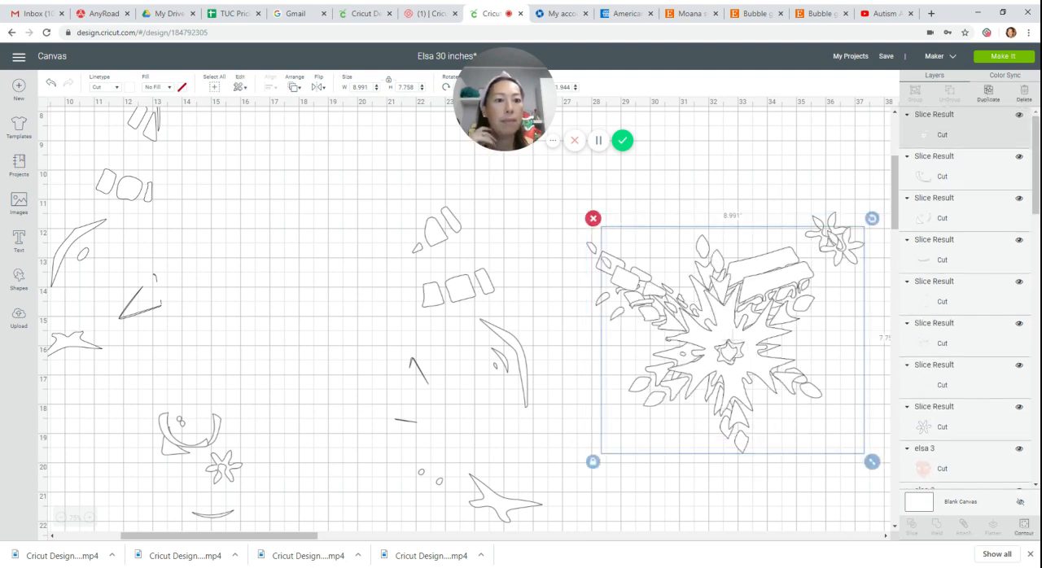
Contour the duplicated snowflake to hide its six-petal flower, and move that copy below the original.
{"action": "left_click", "coordinate": [1024, 525]}
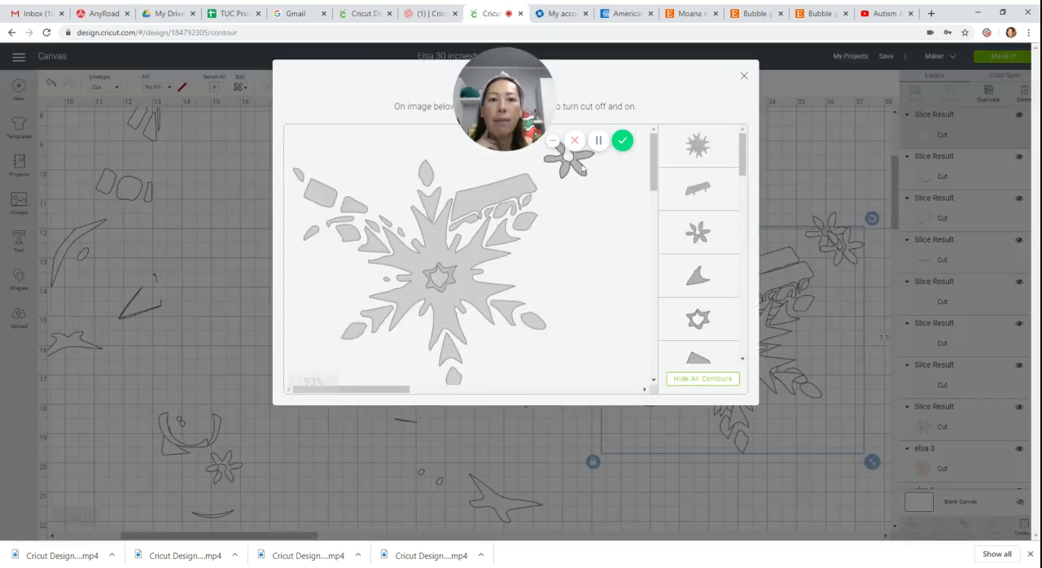
{"action": "left_click", "coordinate": [581, 168]}
{"action": "left_click", "coordinate": [744, 75]}
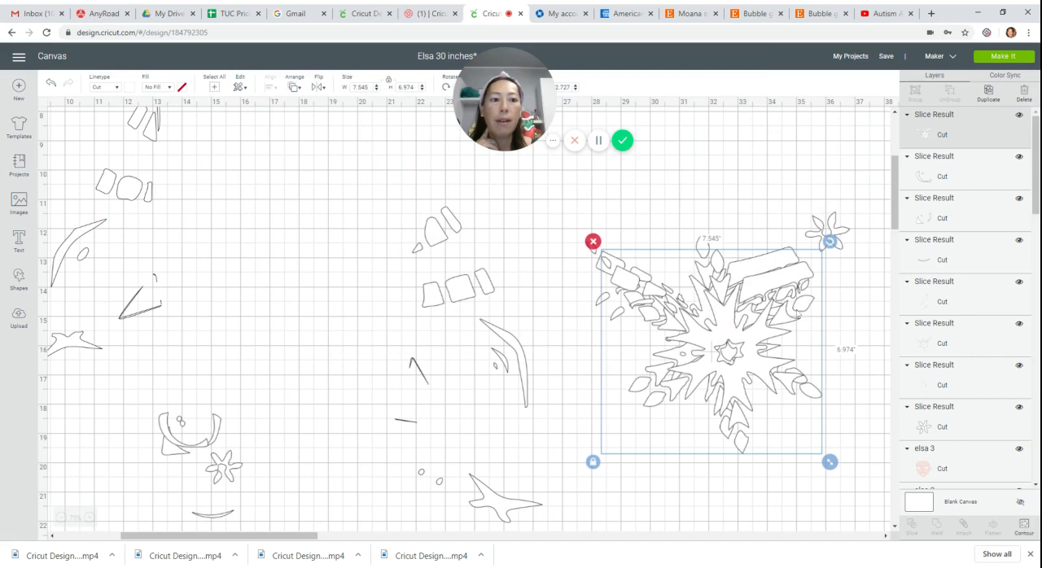
{"action": "left_click_drag", "start_coordinate": [734, 370], "coordinate": [718, 555]}
Contour the original snowflake layer to keep only the six-petal flower, and nest it between the upper arms of the snowflake copy.
{"action": "left_click", "coordinate": [733, 369]}
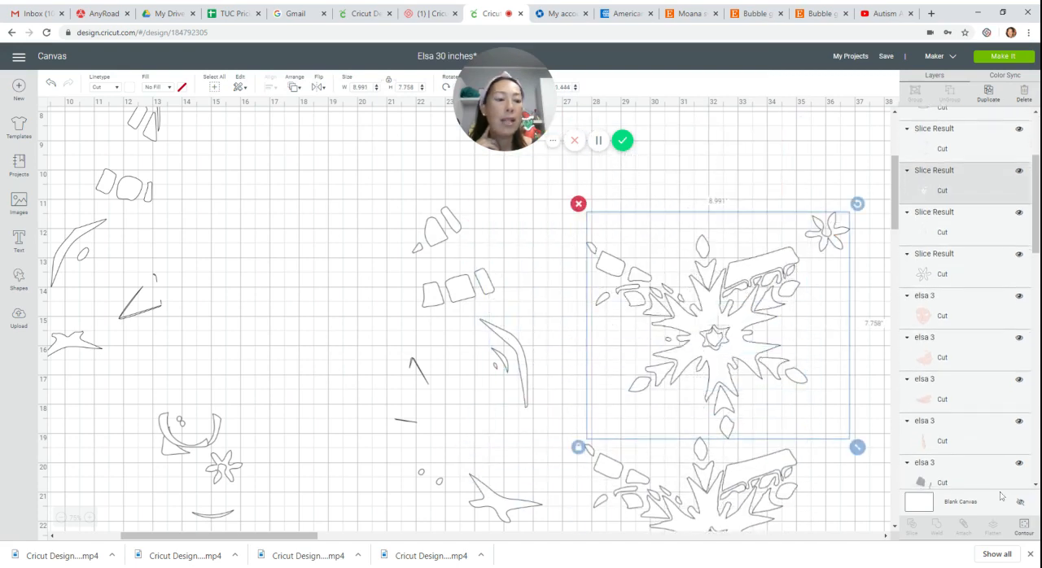
{"action": "left_click", "coordinate": [1023, 527]}
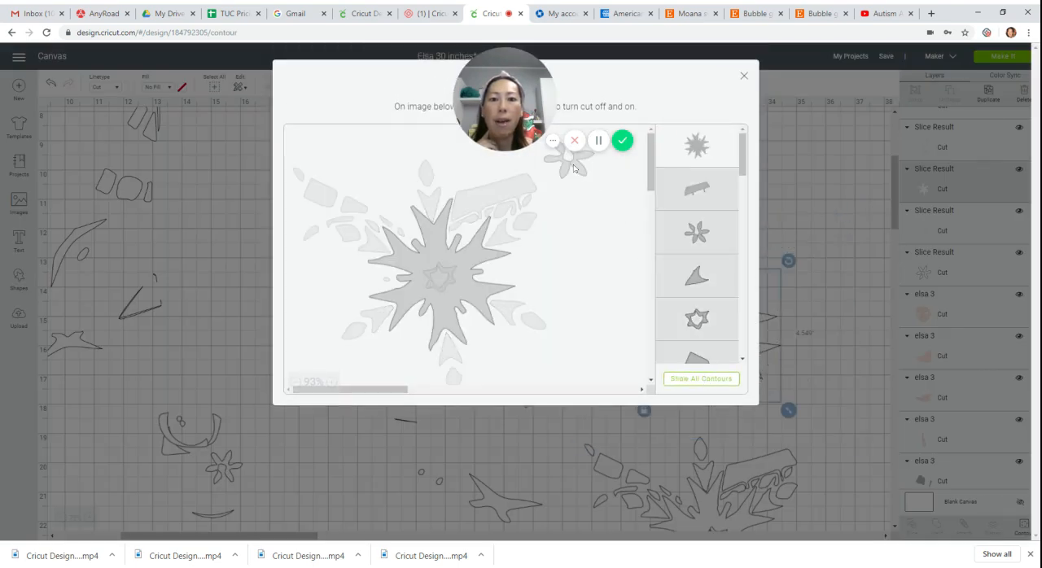
{"action": "left_click", "coordinate": [575, 167]}
{"action": "left_click", "coordinate": [489, 299]}
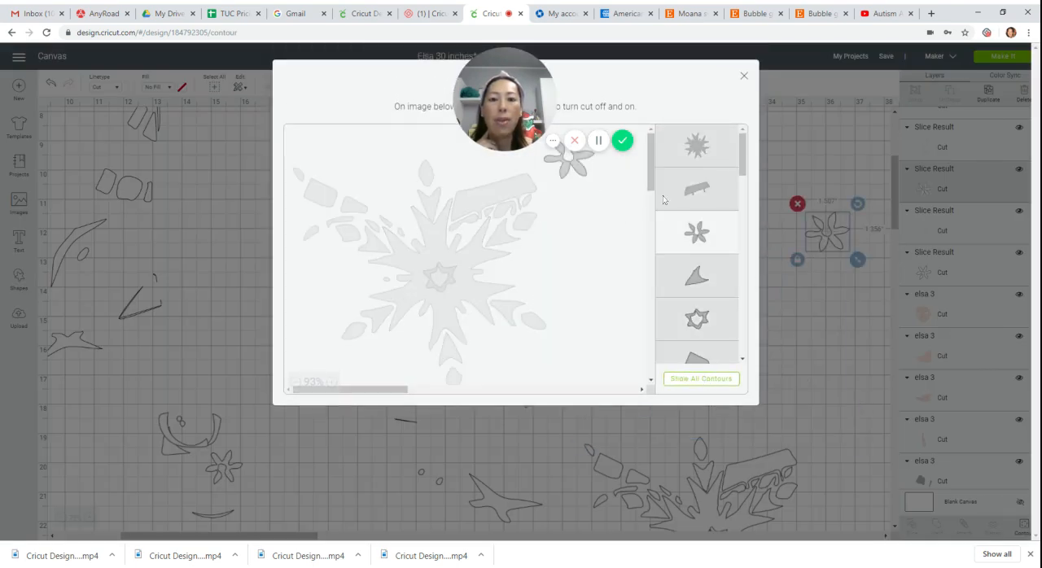
{"action": "left_click", "coordinate": [744, 77]}
{"action": "left_click_drag", "start_coordinate": [835, 241], "coordinate": [672, 468]}
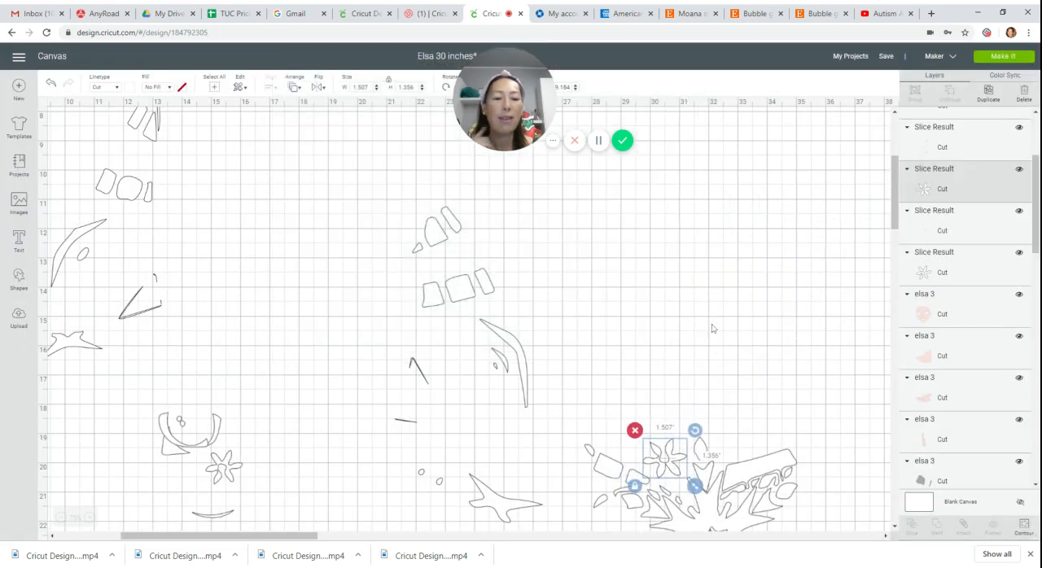
Move the two scattered groups of blocks, curves and thin lines farther left and up on the canvas.
{"action": "scroll", "coordinate": [712, 328], "scroll_direction": "down", "scroll_amount": 3}
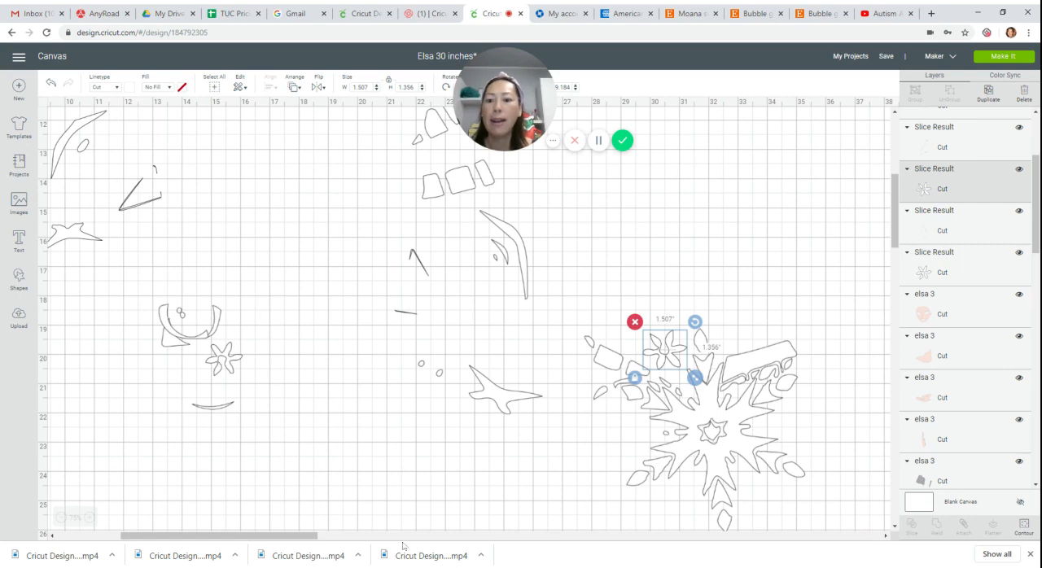
{"action": "left_click_drag", "start_coordinate": [290, 536], "coordinate": [234, 535]}
{"action": "scroll", "coordinate": [353, 350], "scroll_direction": "up", "scroll_amount": 4}
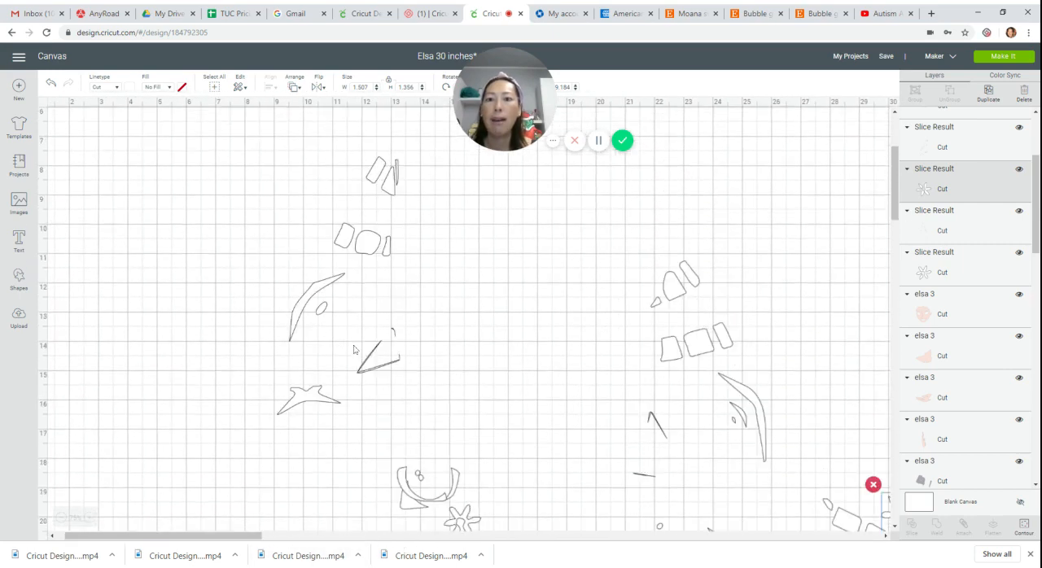
{"action": "left_click_drag", "start_coordinate": [371, 242], "coordinate": [219, 258]}
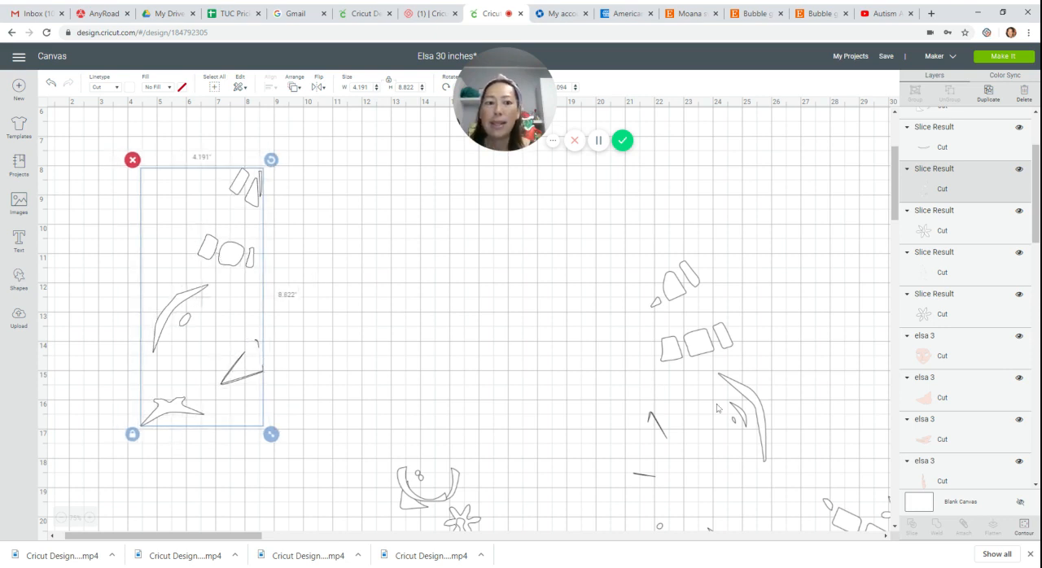
{"action": "left_click_drag", "start_coordinate": [719, 344], "coordinate": [530, 257]}
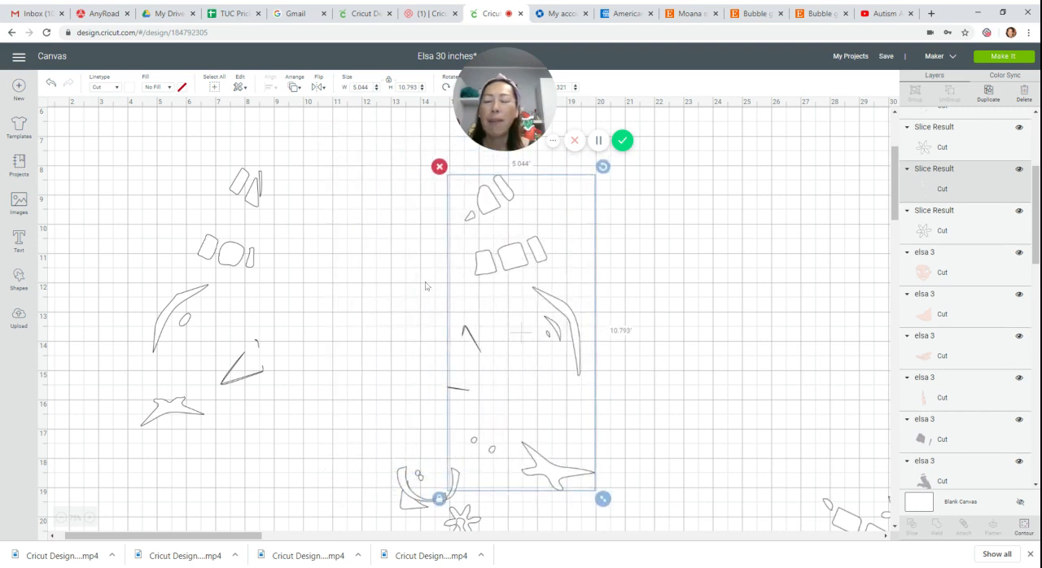
Insert a square, enlarge it to about 7.4 inches, and place it over the wing-shaped piece of the first scattered group.
{"action": "left_click_drag", "start_coordinate": [122, 536], "coordinate": [114, 537]}
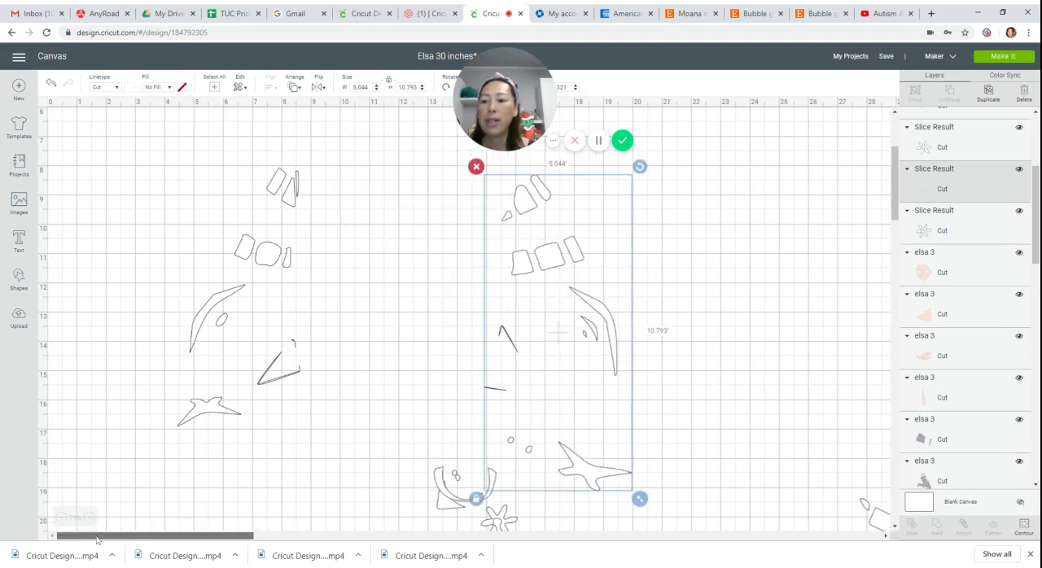
{"action": "left_click", "coordinate": [19, 277]}
{"action": "left_click", "coordinate": [59, 201]}
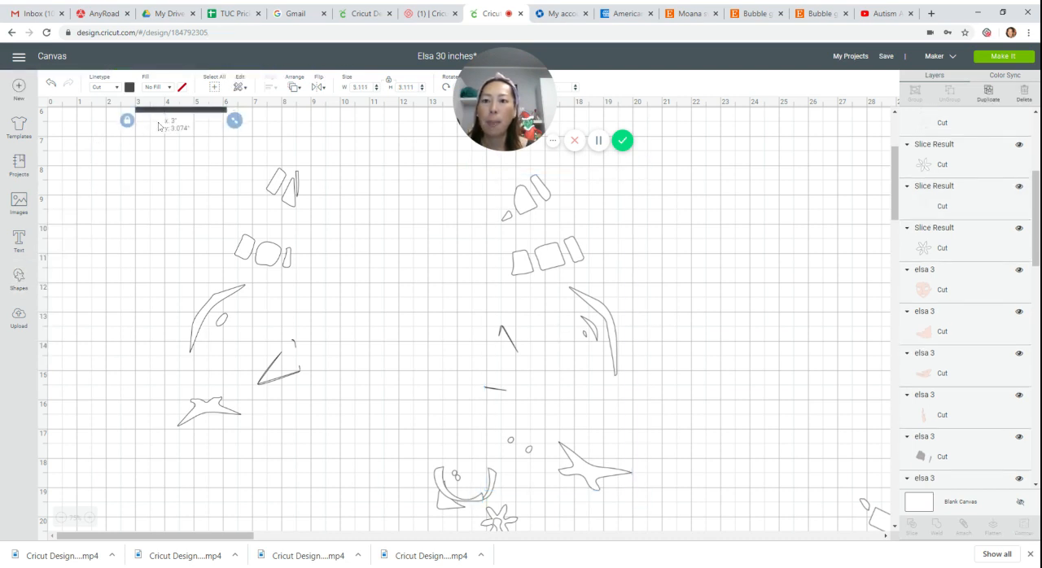
{"action": "left_click_drag", "start_coordinate": [156, 119], "coordinate": [101, 238]}
{"action": "left_click_drag", "start_coordinate": [174, 242], "coordinate": [293, 363]}
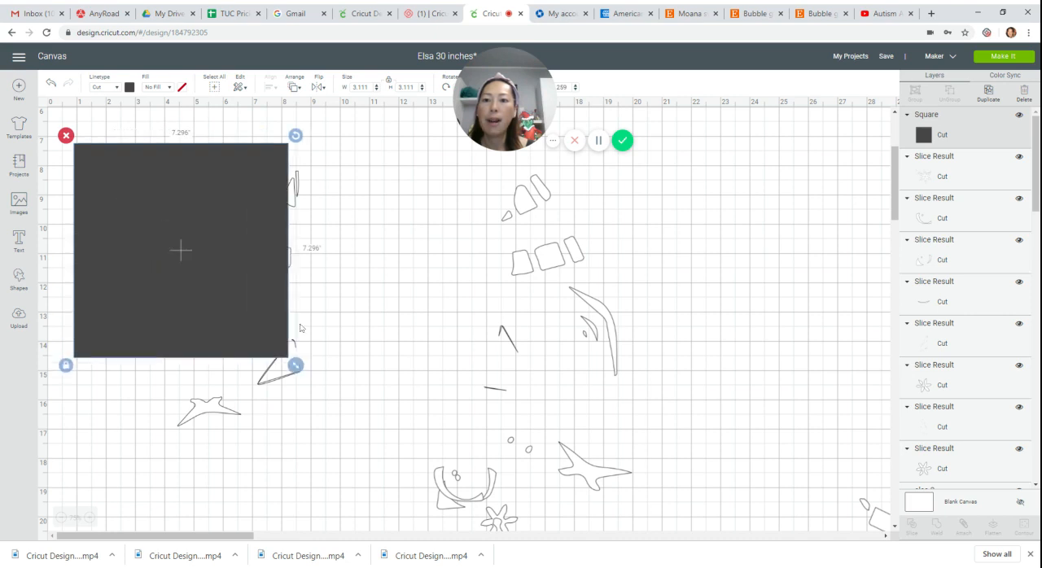
{"action": "left_click_drag", "start_coordinate": [225, 209], "coordinate": [276, 457]}
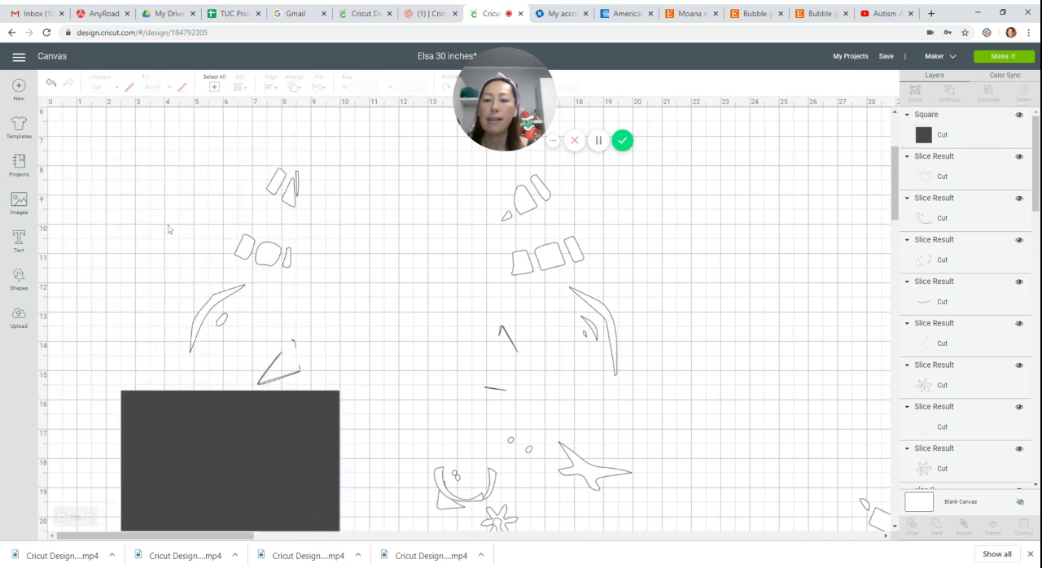
Slice the wing-shaped piece out of its group with the square, and delete the dark leftover cut-out.
{"action": "left_click_drag", "start_coordinate": [166, 224], "coordinate": [241, 440]}
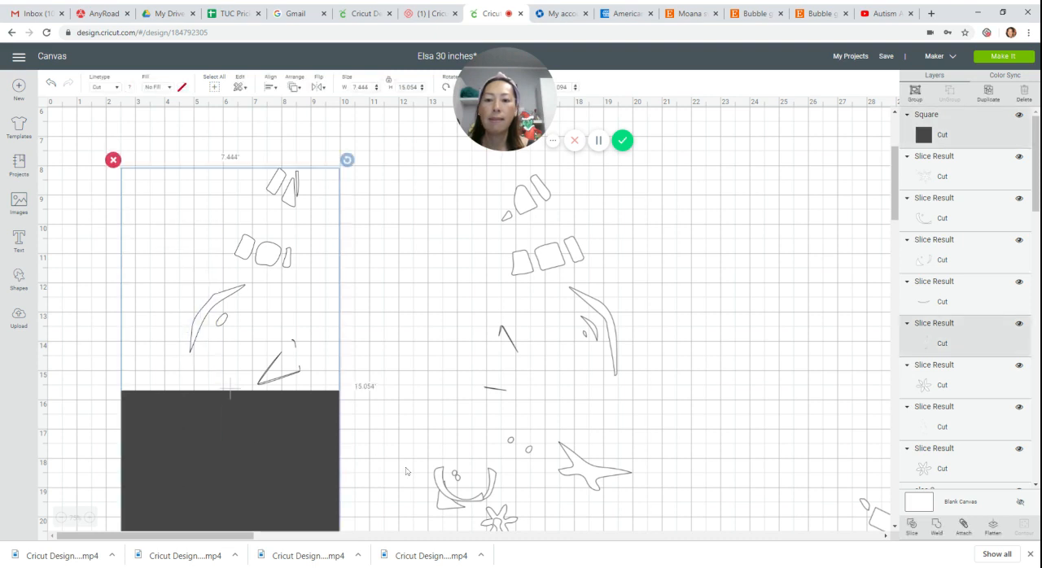
{"action": "left_click", "coordinate": [911, 526]}
{"action": "left_click_drag", "start_coordinate": [205, 411], "coordinate": [99, 291]}
{"action": "left_click", "coordinate": [70, 275]}
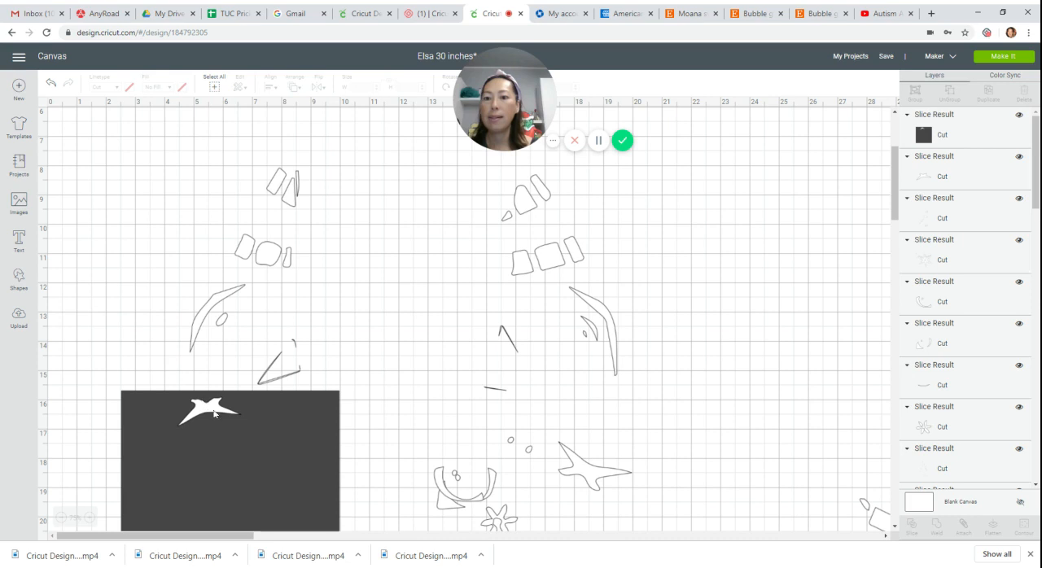
Move and rotate the square clockwise so it covers only the thin V-shaped lines of the first group.
{"action": "left_click_drag", "start_coordinate": [215, 414], "coordinate": [386, 224]}
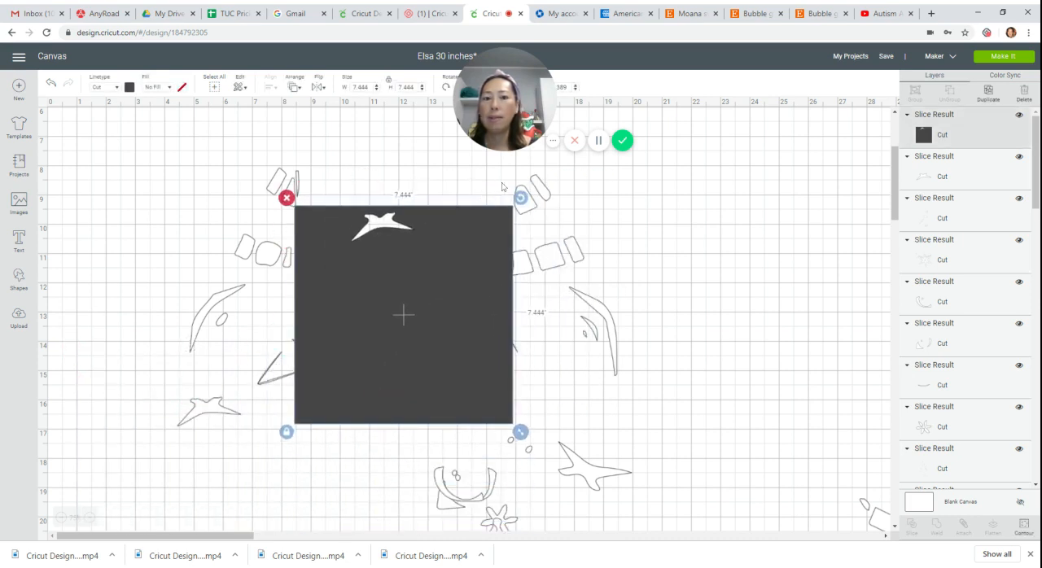
{"action": "left_click_drag", "start_coordinate": [521, 197], "coordinate": [562, 267]}
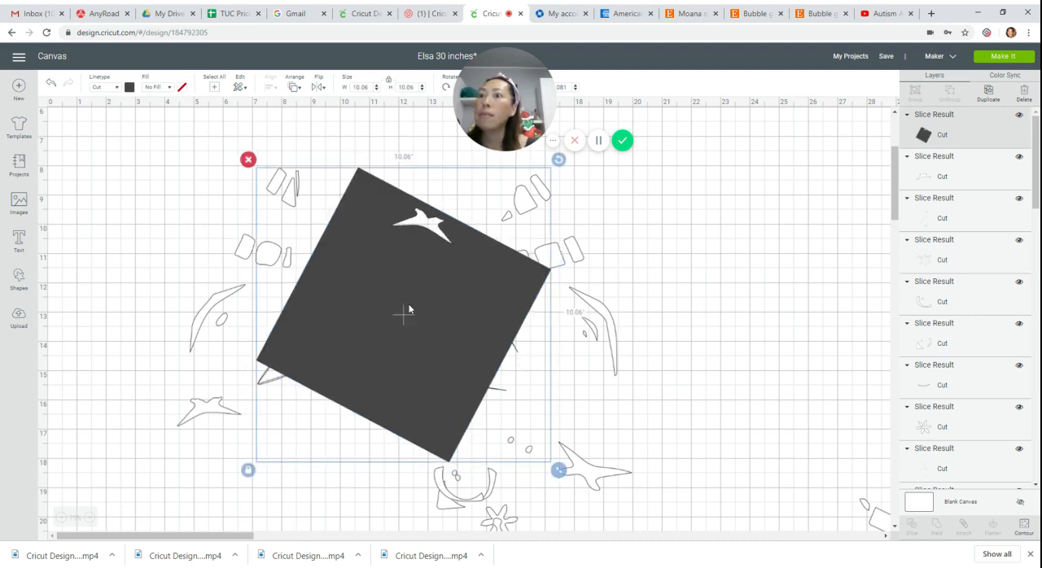
{"action": "left_click_drag", "start_coordinate": [409, 309], "coordinate": [394, 346]}
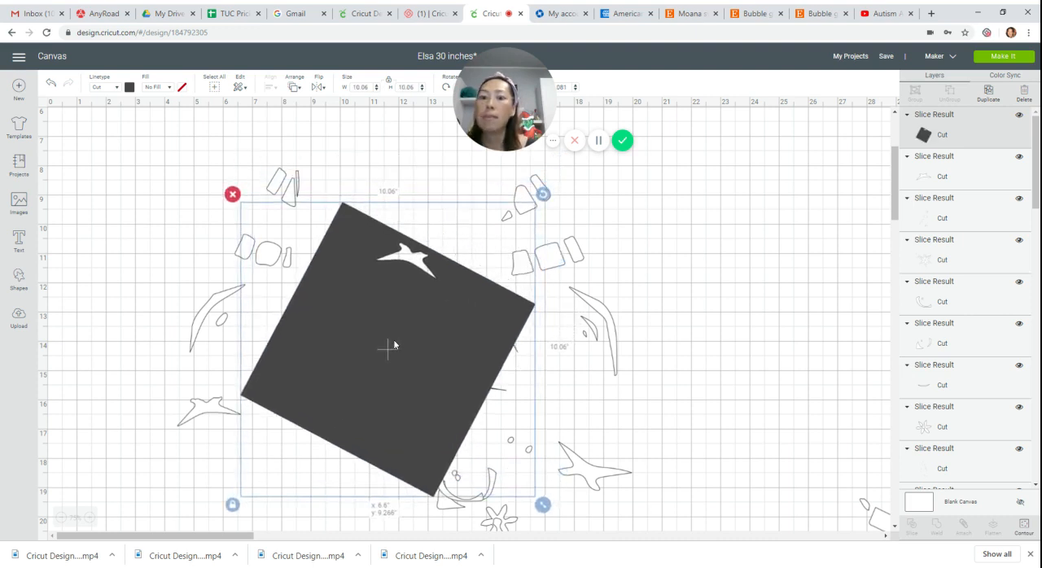
{"action": "left_click", "coordinate": [156, 261]}
Slice the thin V-shaped lines out of their group with the rotated square, and delete the dark leftover lines.
{"action": "left_click_drag", "start_coordinate": [154, 248], "coordinate": [316, 327]}
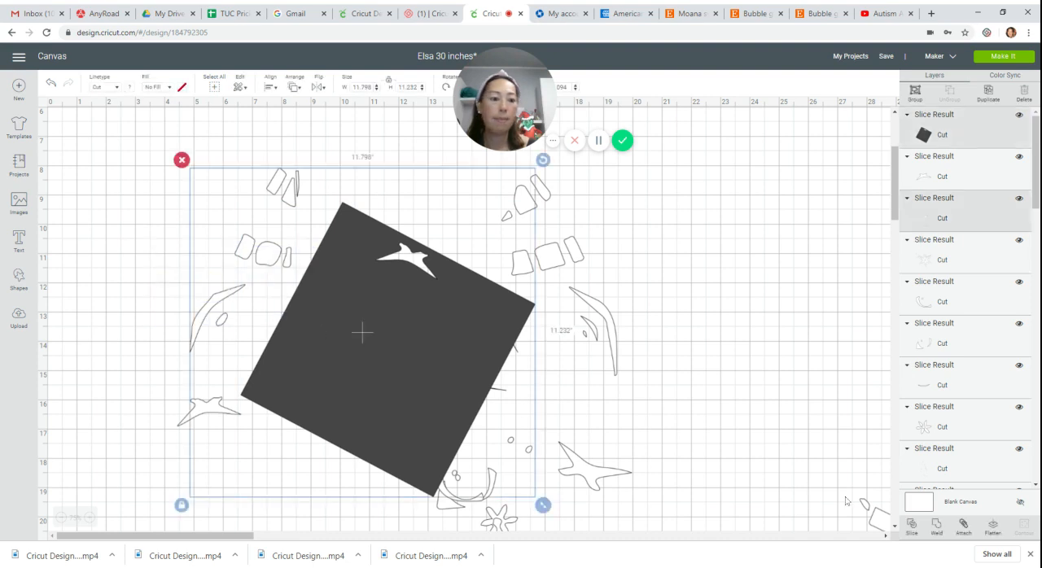
{"action": "left_click", "coordinate": [916, 527]}
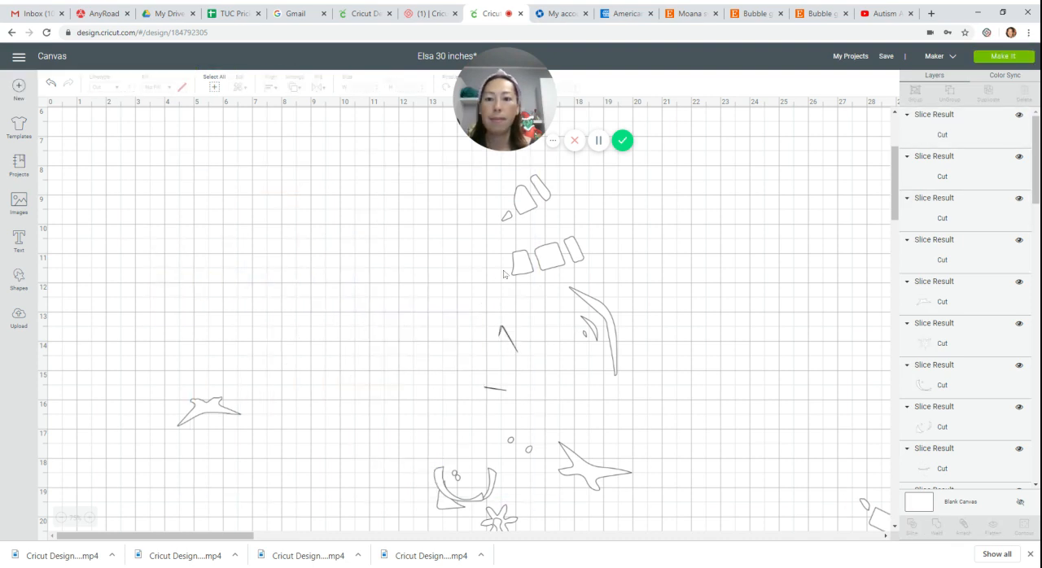
{"action": "left_click_drag", "start_coordinate": [297, 373], "coordinate": [263, 463]}
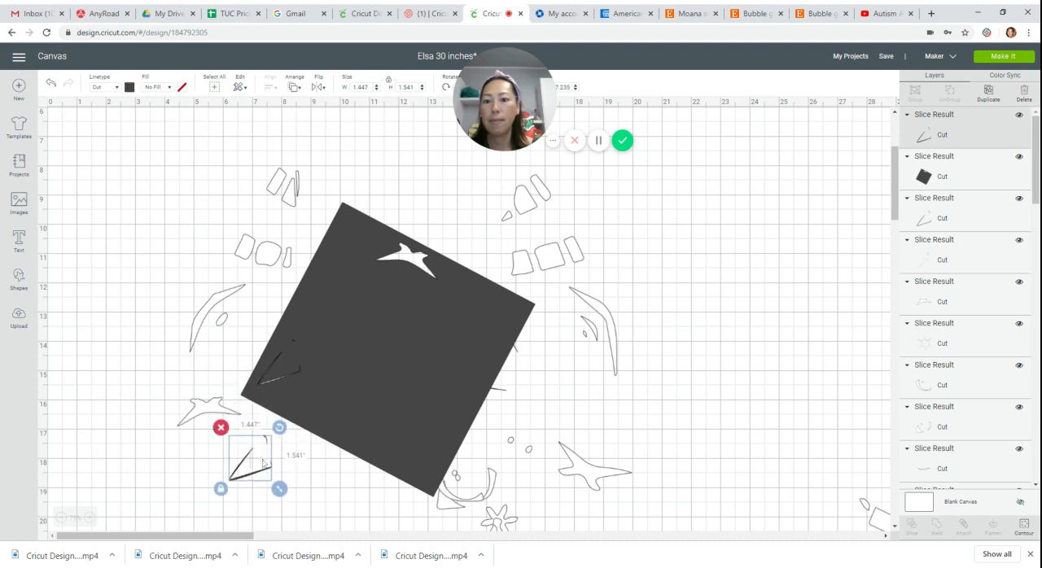
{"action": "key", "text": "ctrl+z"}
Move the square off the separated V-shaped lines, and place the lines just beneath the wing-shaped piece.
{"action": "left_click_drag", "start_coordinate": [318, 392], "coordinate": [409, 415]}
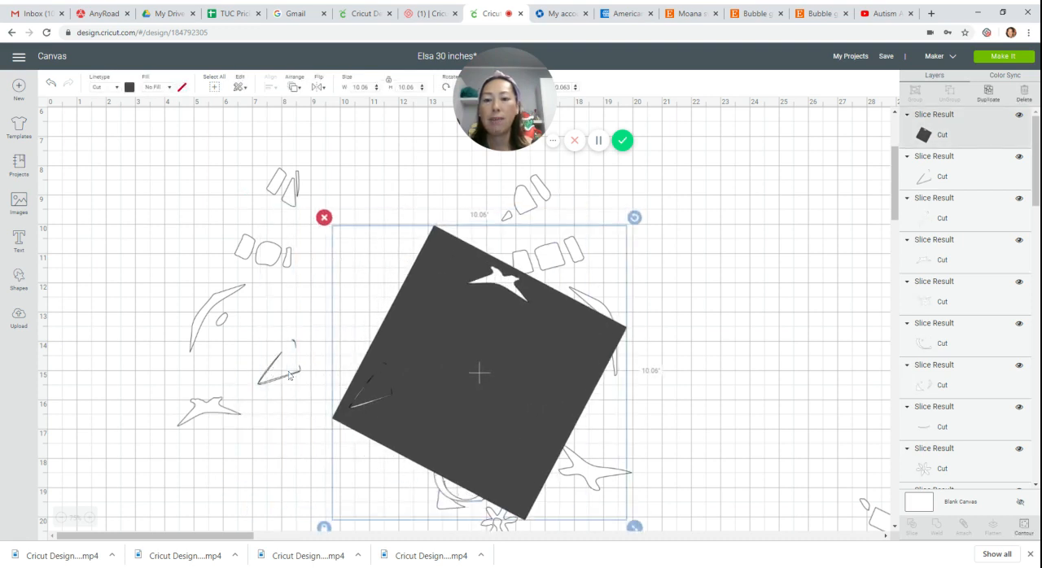
{"action": "left_click_drag", "start_coordinate": [260, 390], "coordinate": [203, 424]}
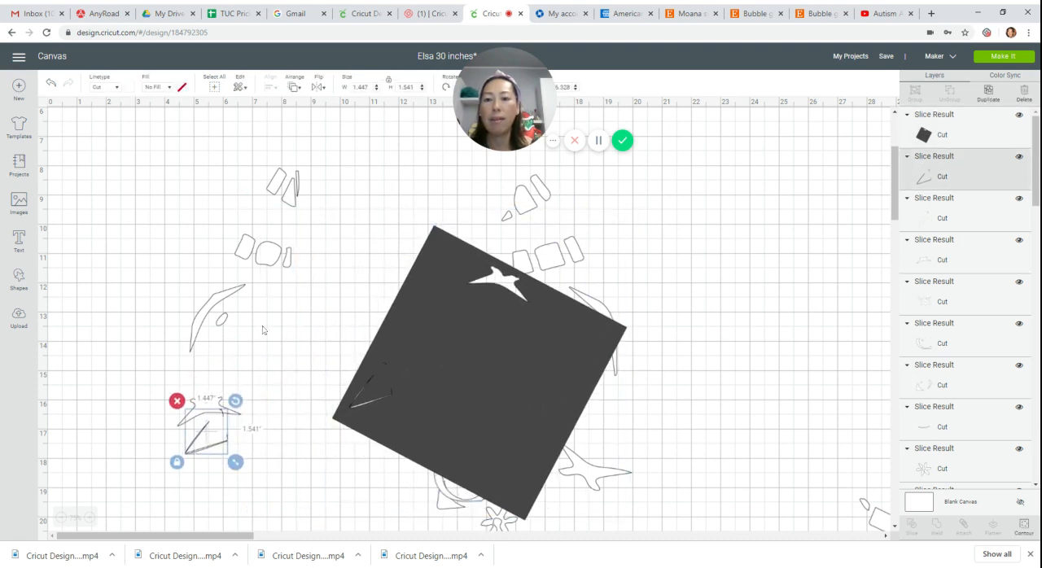
{"action": "left_click_drag", "start_coordinate": [445, 335], "coordinate": [355, 352]}
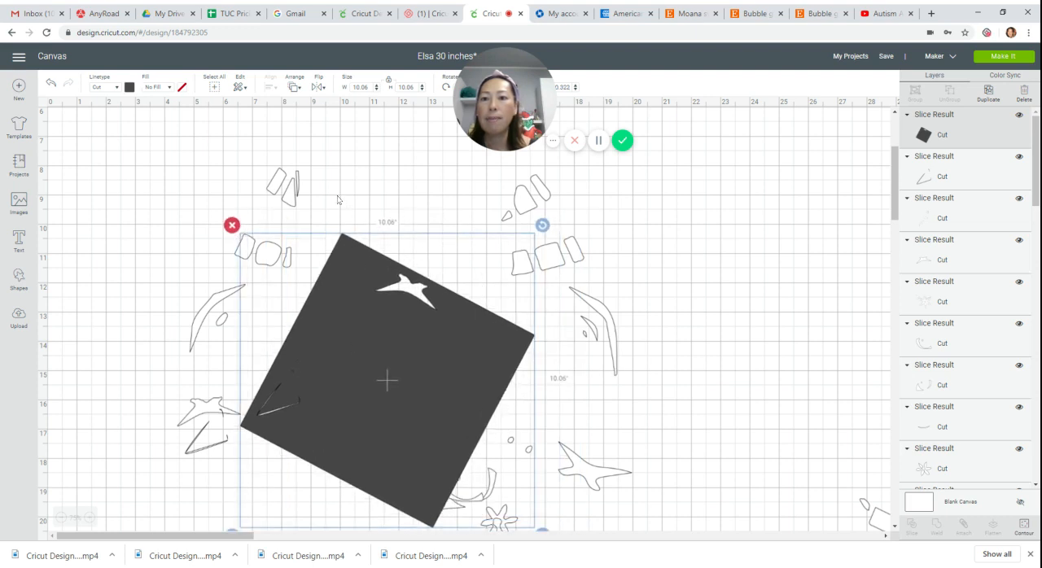
Position the remaining group with its curved piece and small oval over the square, slice them out, and delete the dark leftovers.
{"action": "left_click_drag", "start_coordinate": [279, 190], "coordinate": [411, 158]}
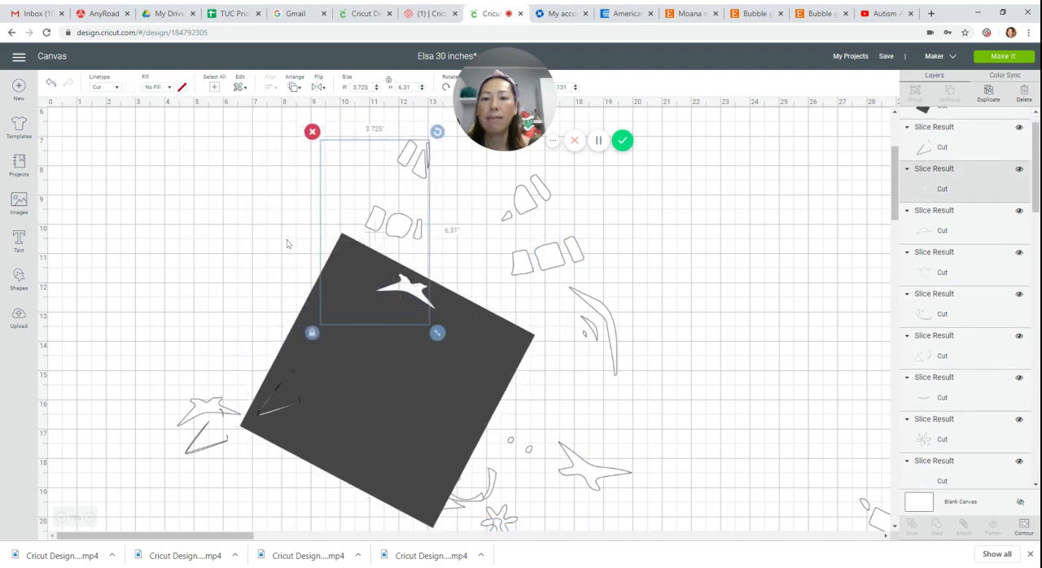
{"action": "left_click", "coordinate": [289, 243]}
{"action": "left_click", "coordinate": [323, 152]}
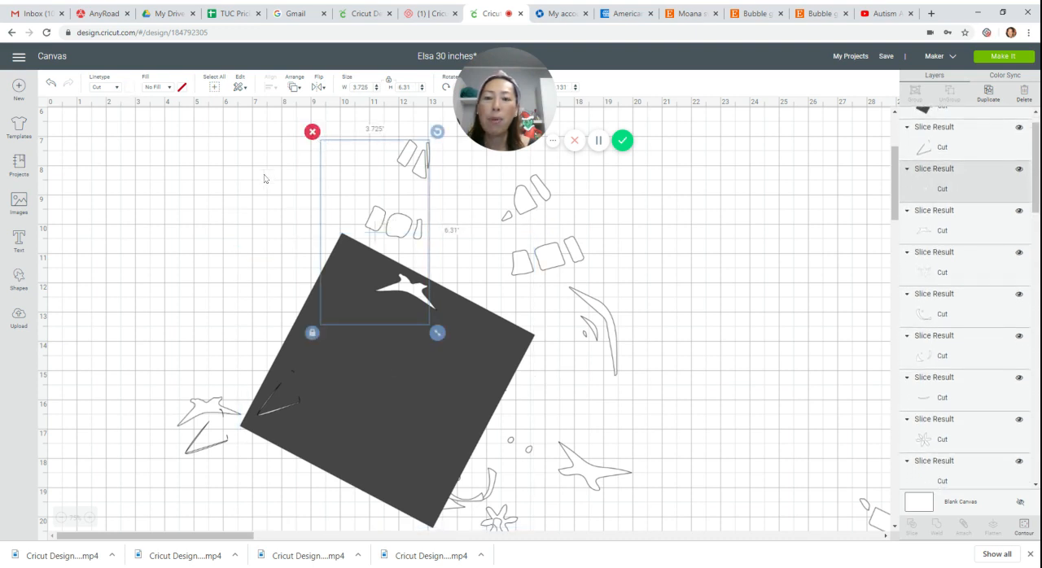
{"action": "left_click_drag", "start_coordinate": [263, 173], "coordinate": [461, 307]}
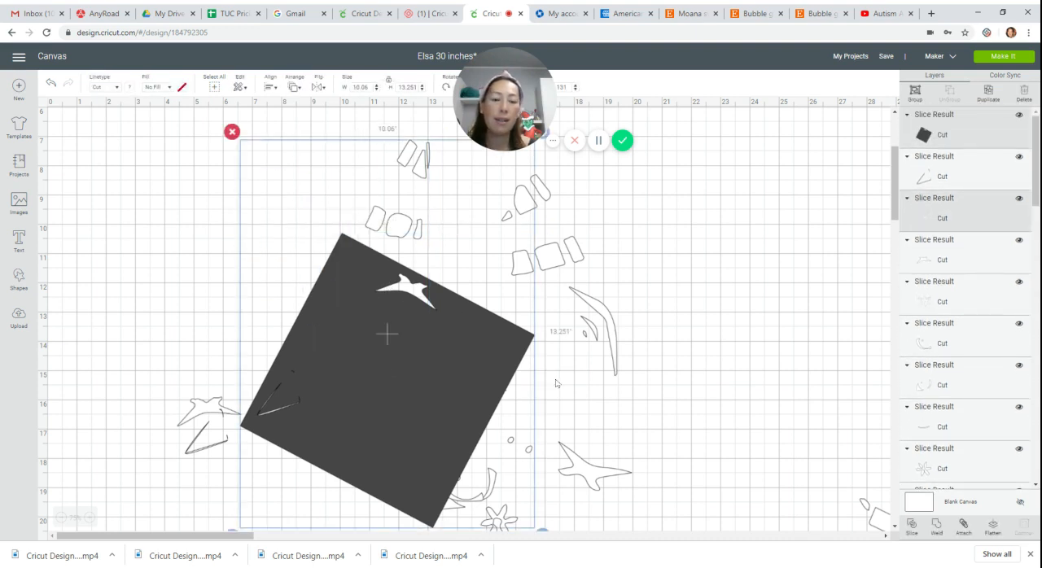
{"action": "left_click", "coordinate": [912, 527]}
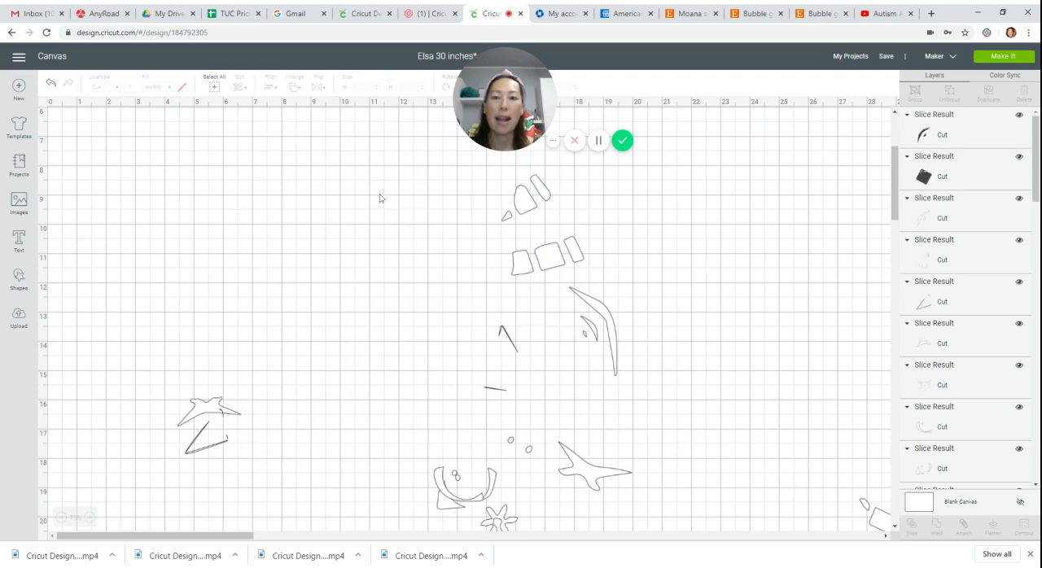
{"action": "left_click_drag", "start_coordinate": [347, 271], "coordinate": [223, 260]}
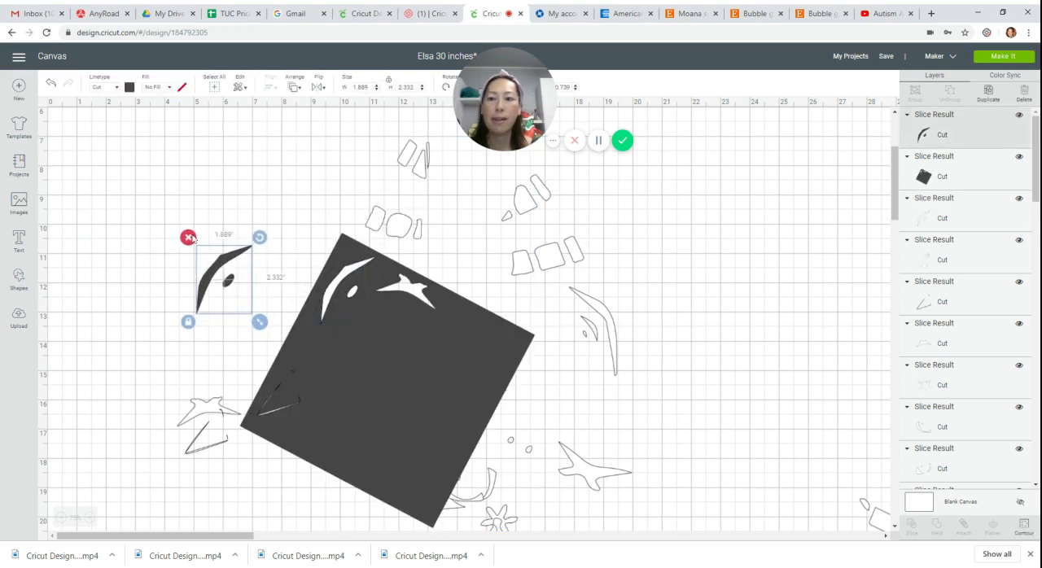
{"action": "key", "text": "Delete"}
Move the square clear of the separated curved piece, and place the remaining block shapes near the wing-shaped piece.
{"action": "left_click_drag", "start_coordinate": [344, 333], "coordinate": [154, 205]}
{"action": "left_click_drag", "start_coordinate": [413, 230], "coordinate": [138, 397]}
{"action": "left_click", "coordinate": [345, 383]}
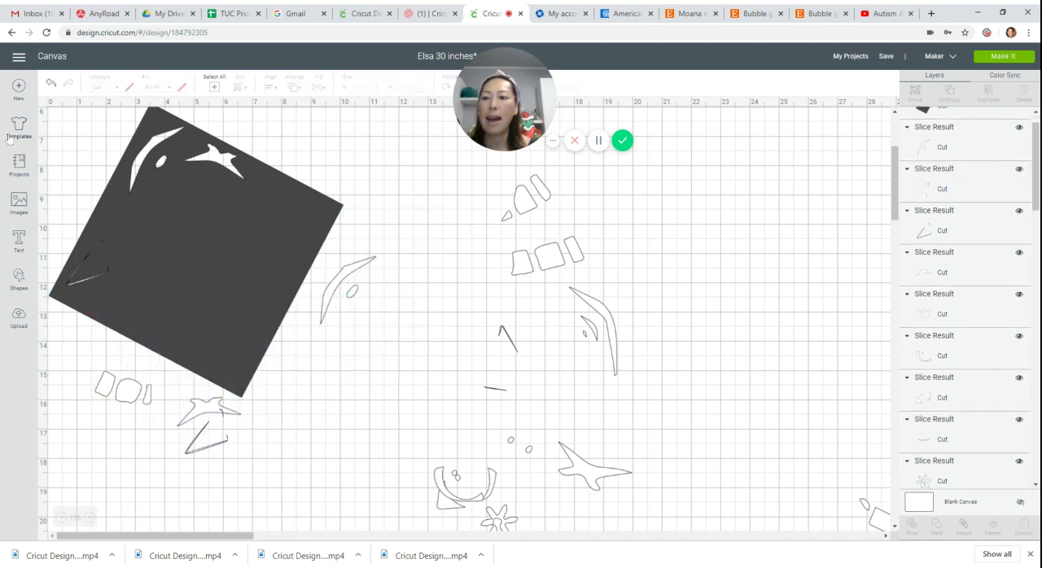
Position the rotated square over half of the small block shapes, slice them out of their group, and delete the dark leftovers.
{"action": "left_click_drag", "start_coordinate": [72, 176], "coordinate": [86, 196]}
{"action": "left_click", "coordinate": [113, 478]}
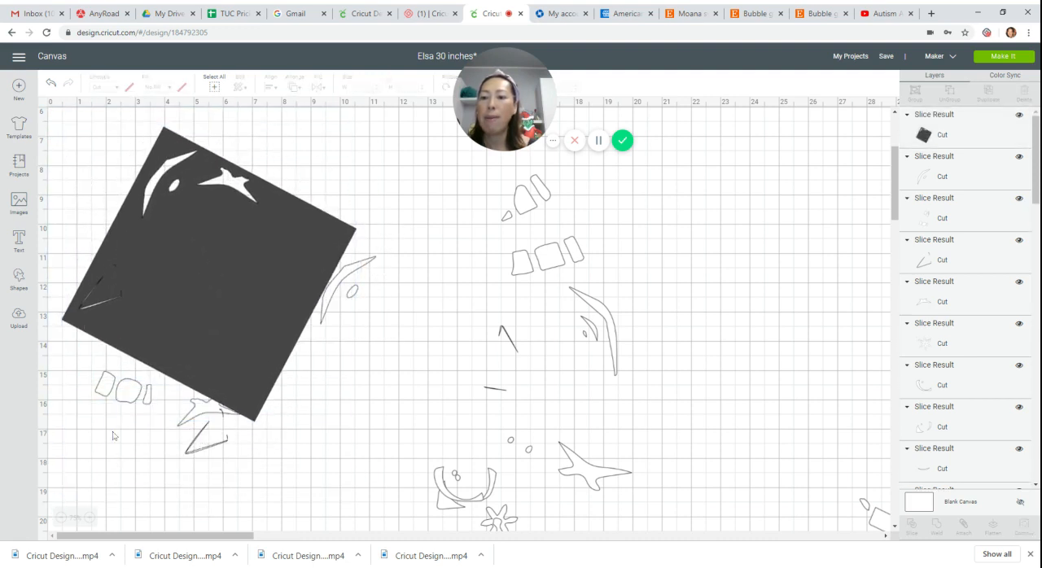
{"action": "left_click_drag", "start_coordinate": [113, 457], "coordinate": [105, 329]}
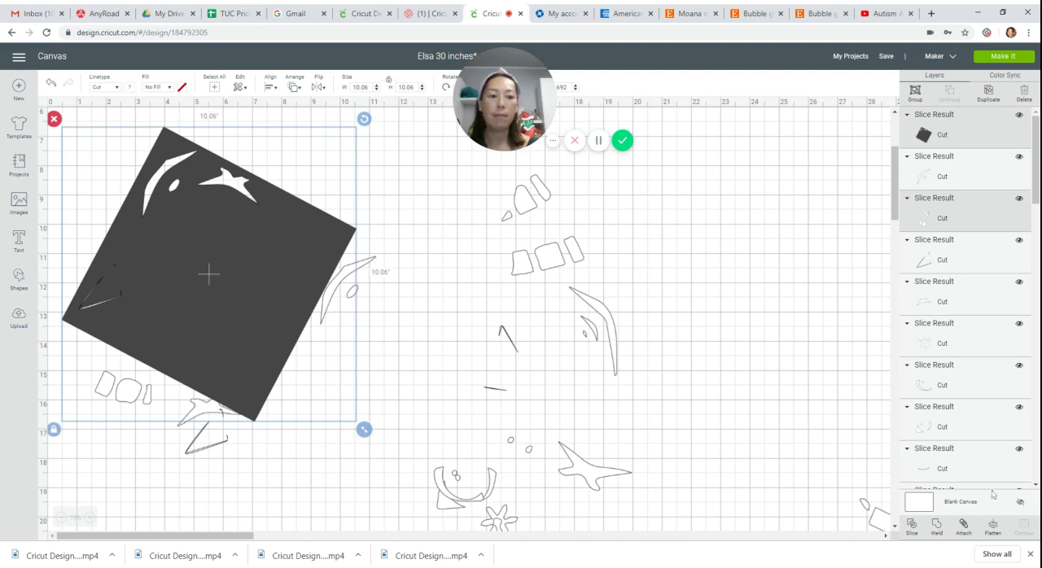
{"action": "left_click", "coordinate": [912, 525]}
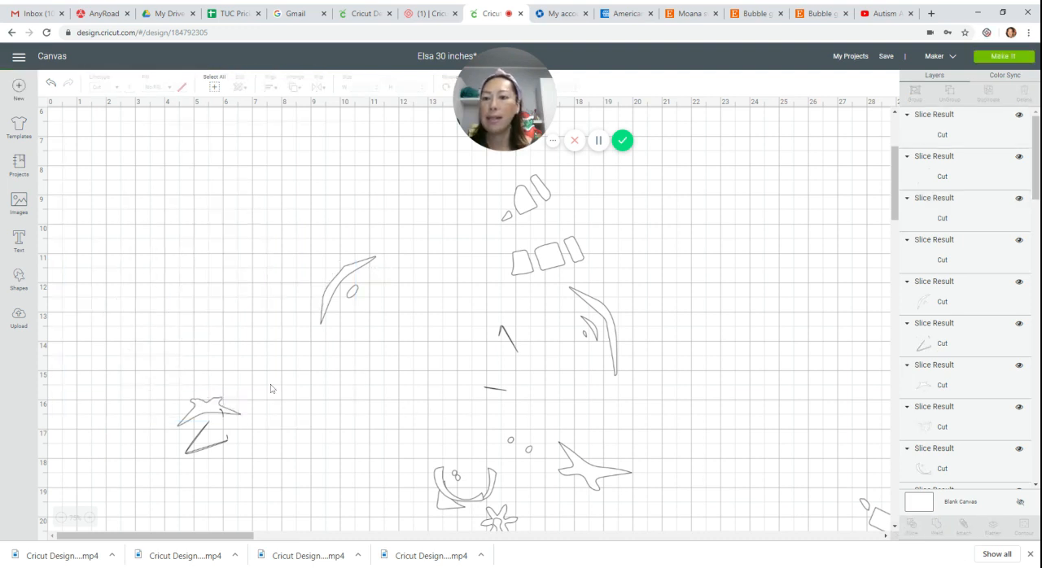
{"action": "left_click_drag", "start_coordinate": [148, 340], "coordinate": [398, 193]}
{"action": "key", "text": "Delete"}
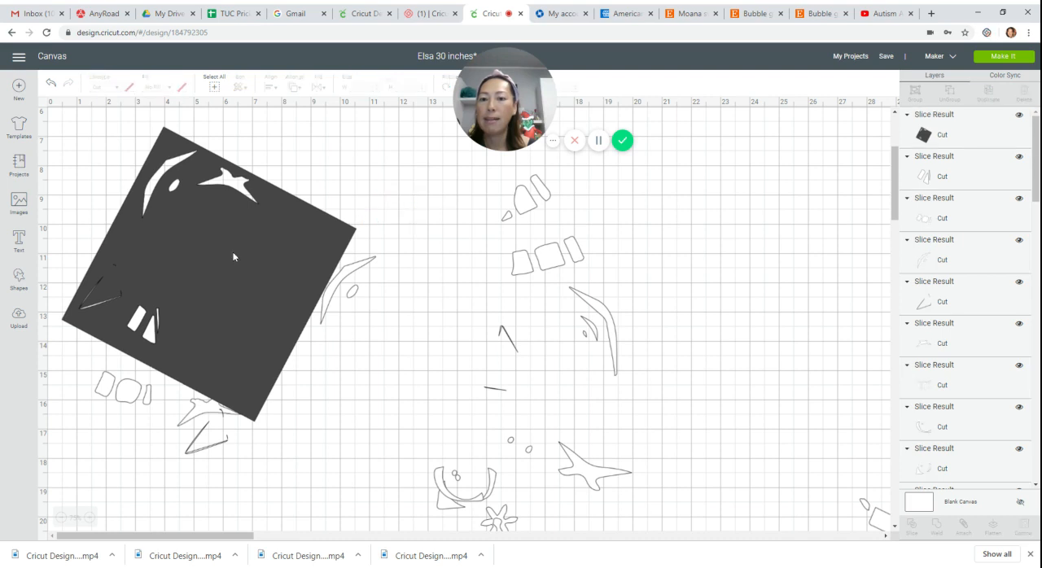
Move the square off the separated narrow blocks, and place the blocks together with the curved piece and its small oval.
{"action": "left_click_drag", "start_coordinate": [234, 258], "coordinate": [572, 520]}
{"action": "left_click_drag", "start_coordinate": [153, 325], "coordinate": [229, 285]}
{"action": "left_click_drag", "start_coordinate": [323, 289], "coordinate": [170, 297]}
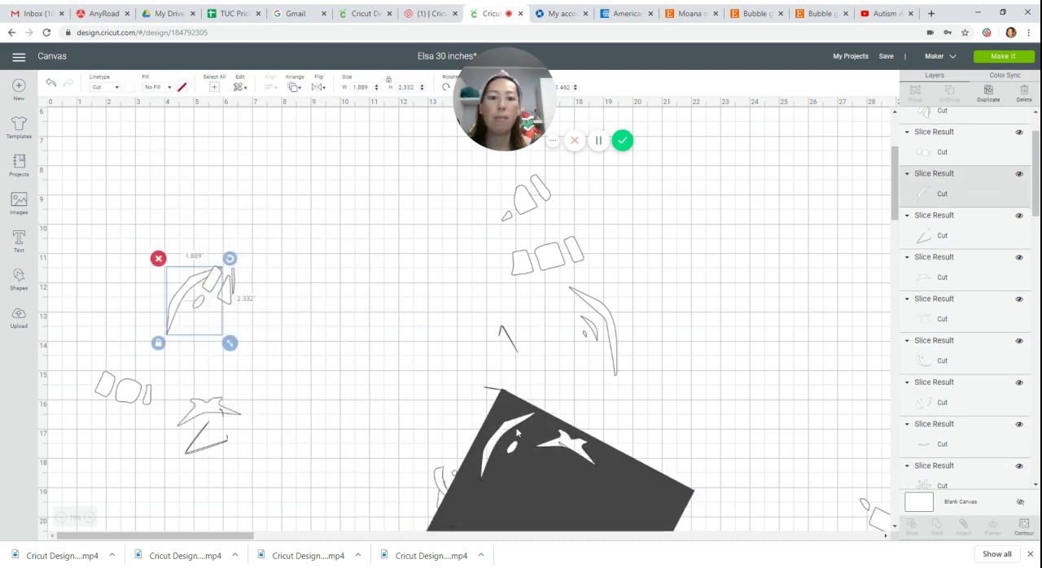
Bring the square back beside the remaining outline group, and shift and rotate the group so only its uppermost blocks lie under the square.
{"action": "left_click_drag", "start_coordinate": [533, 491], "coordinate": [291, 240]}
{"action": "left_click_drag", "start_coordinate": [527, 267], "coordinate": [438, 367]}
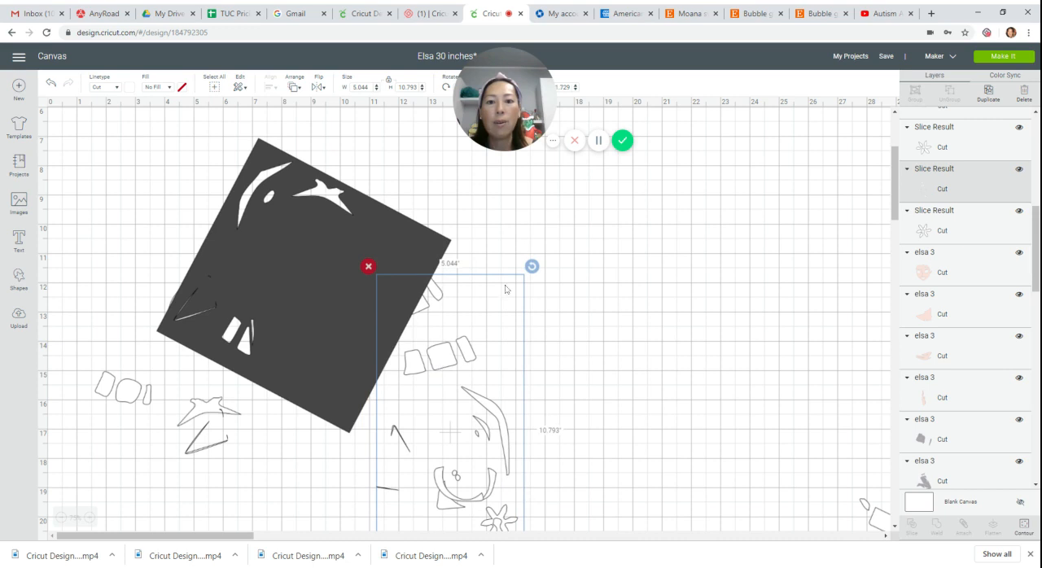
{"action": "left_click_drag", "start_coordinate": [531, 267], "coordinate": [493, 254]}
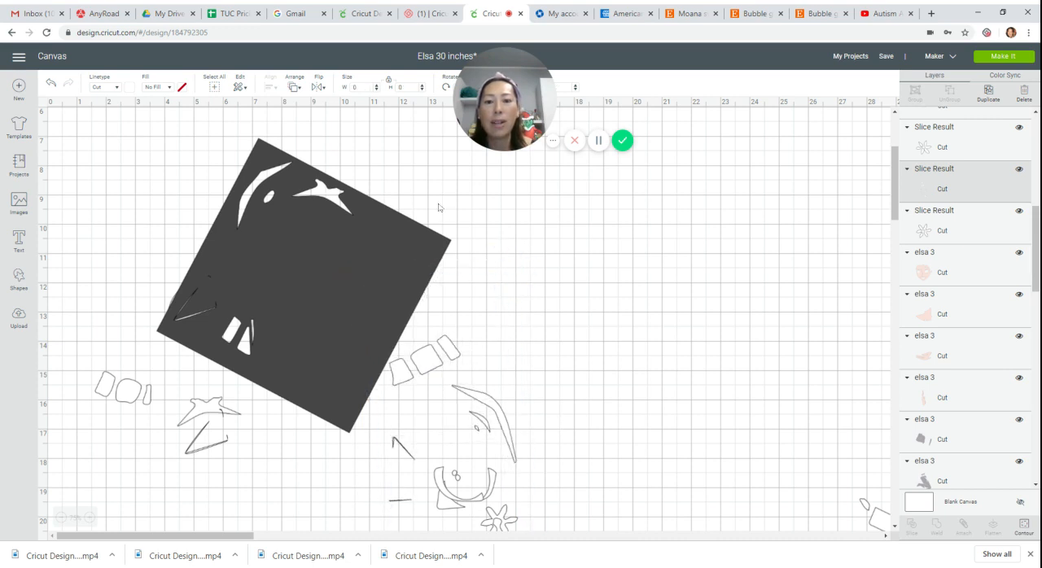
Slice the uppermost blocks out of the remaining group with the square, and delete the dark leftover blocks.
{"action": "left_click", "coordinate": [407, 149]}
{"action": "left_click", "coordinate": [581, 250]}
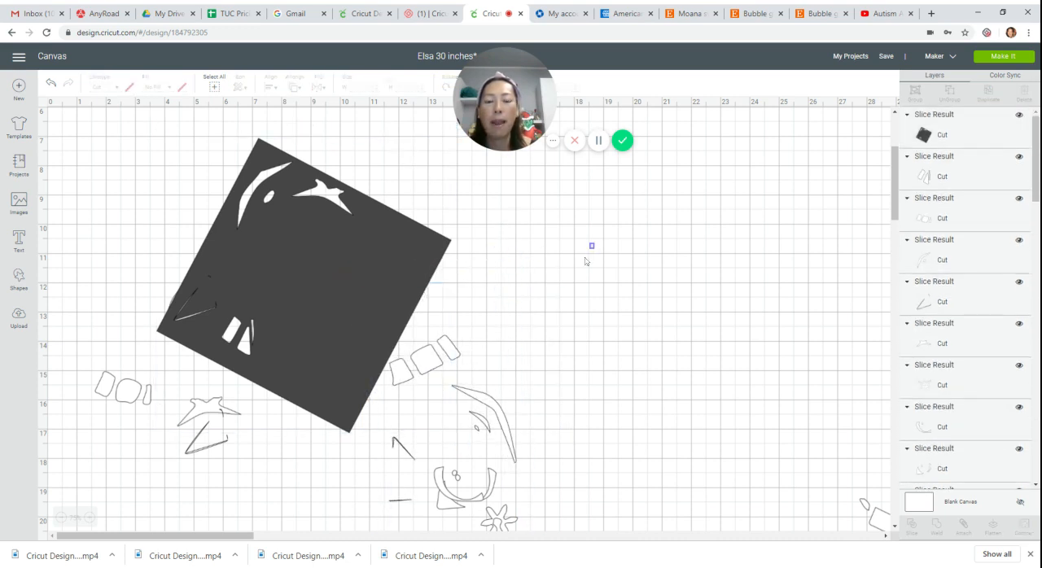
{"action": "left_click_drag", "start_coordinate": [585, 261], "coordinate": [384, 355]}
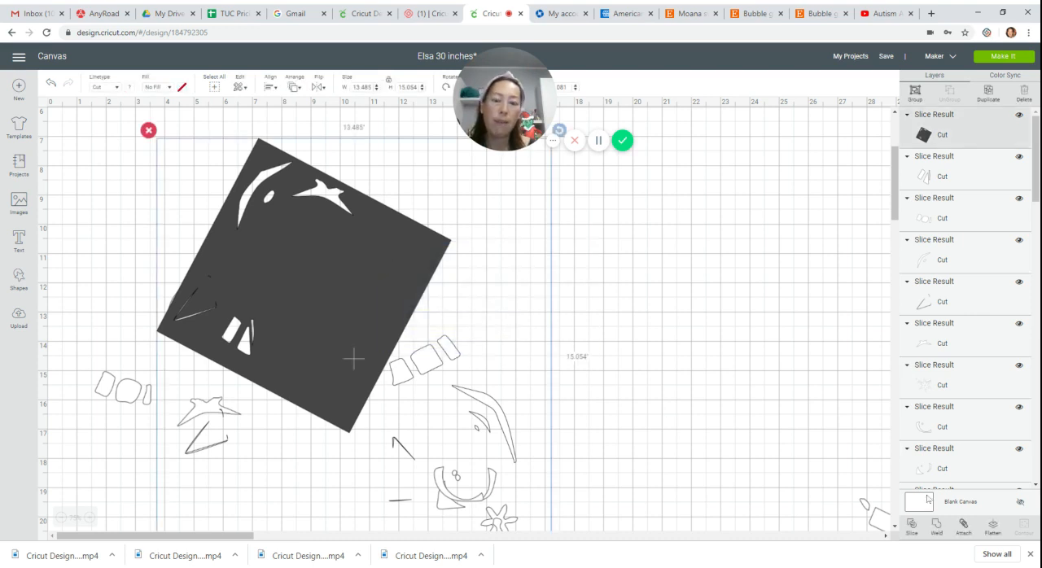
{"action": "left_click", "coordinate": [913, 525]}
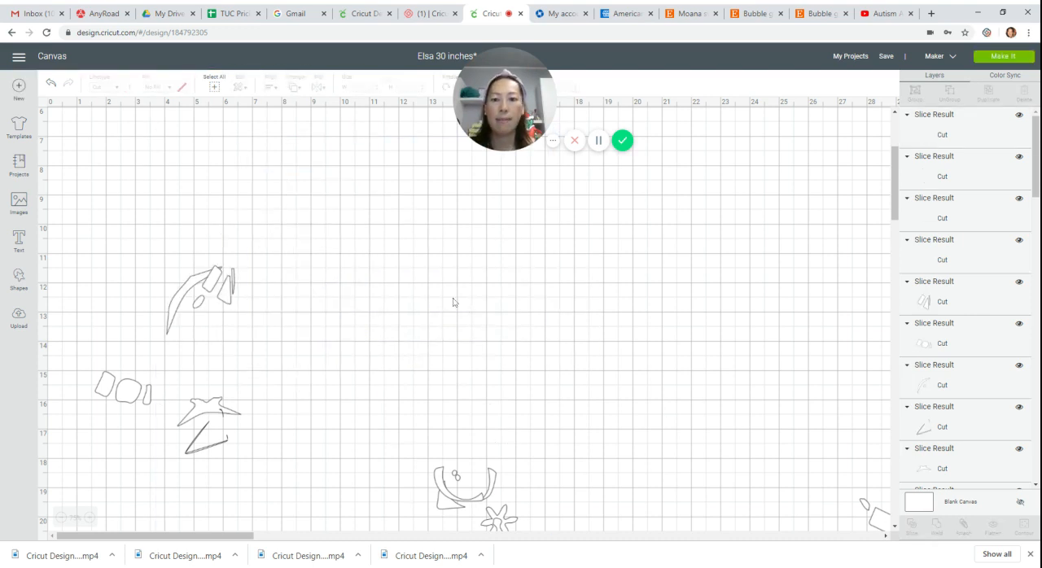
{"action": "left_click_drag", "start_coordinate": [390, 318], "coordinate": [632, 310]}
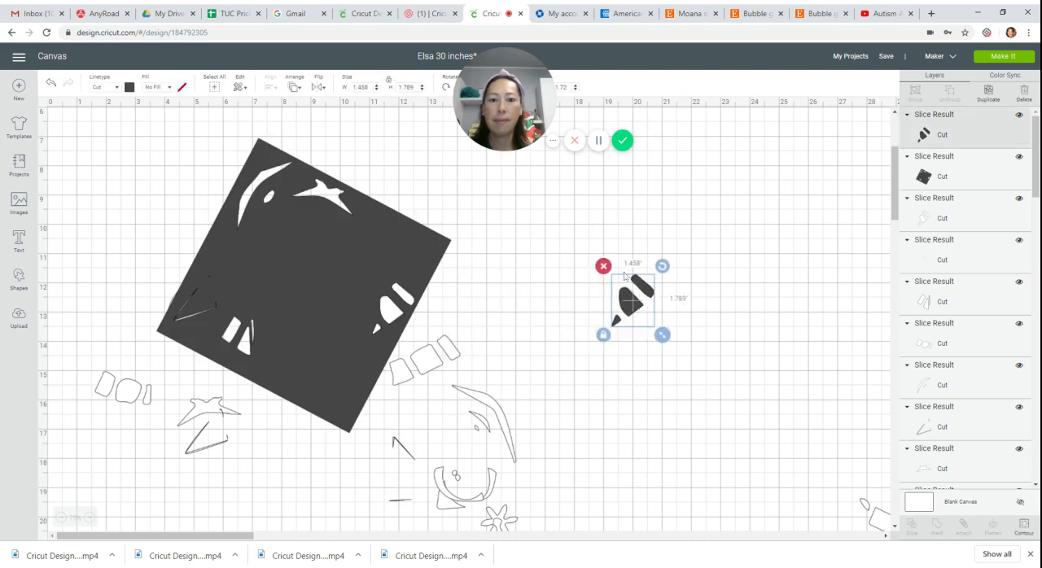
{"action": "key", "text": "Delete"}
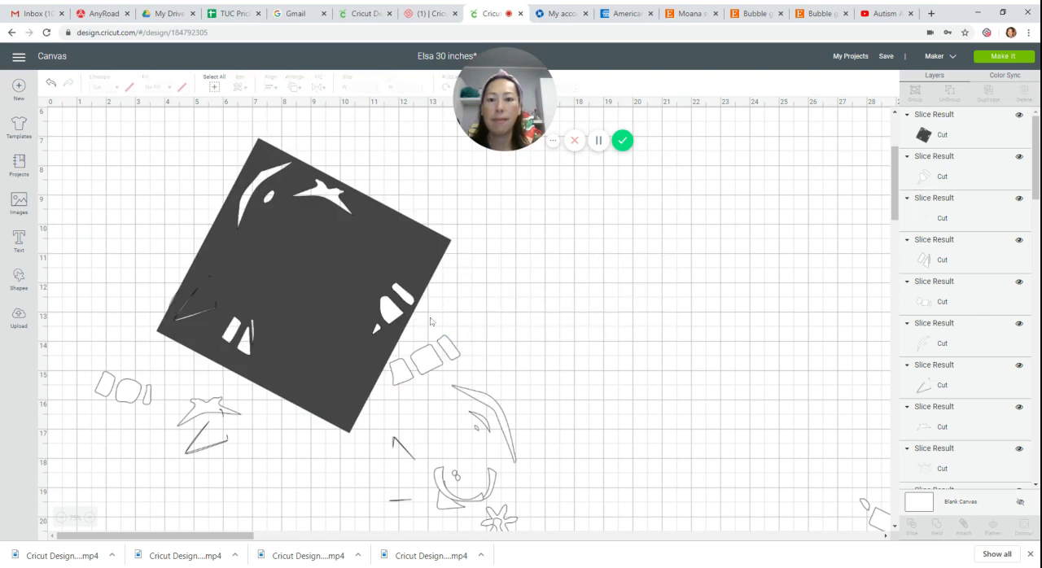
Move the square clear of the separated blocks, and position the remaining group so its row of three blocks lies under the square's lower edge.
{"action": "left_click_drag", "start_coordinate": [385, 256], "coordinate": [891, 295]}
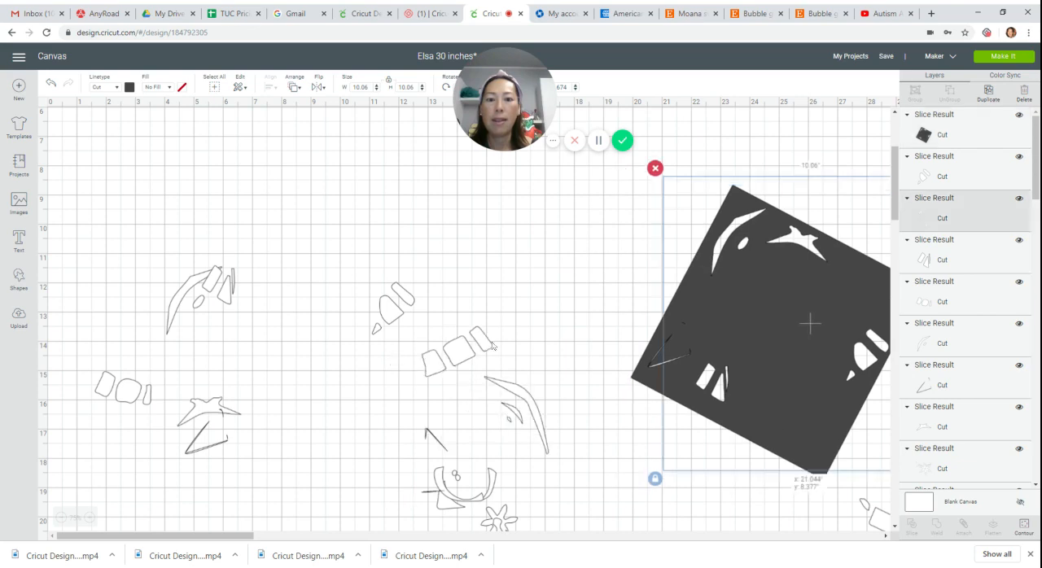
{"action": "left_click_drag", "start_coordinate": [492, 346], "coordinate": [832, 425]}
{"action": "left_click", "coordinate": [666, 429]}
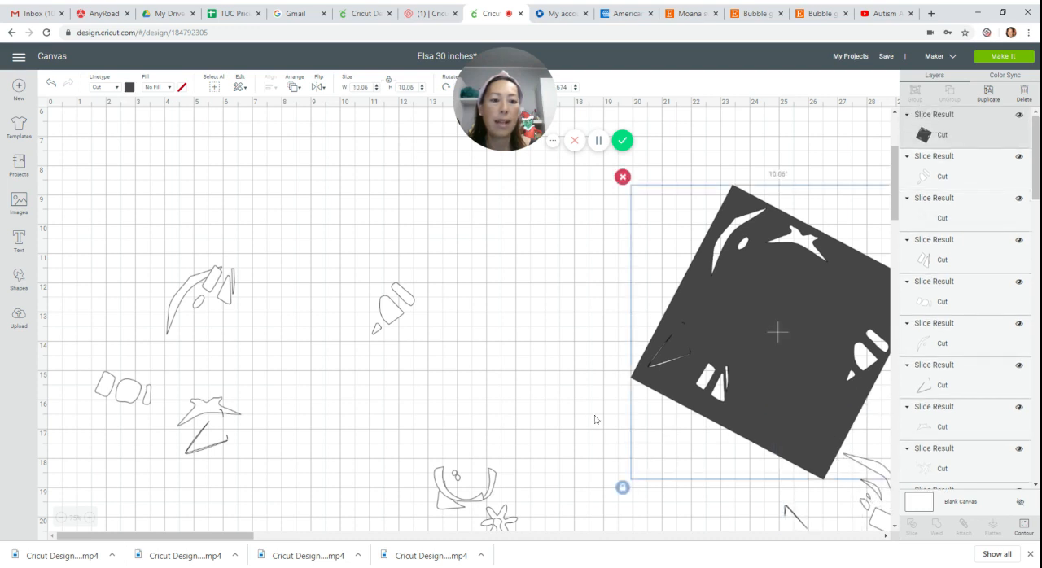
Slice the row of three blocks out of the group, move the square off them, and delete the dark leftover blocks.
{"action": "left_click_drag", "start_coordinate": [589, 397], "coordinate": [851, 454]}
{"action": "left_click", "coordinate": [912, 525]}
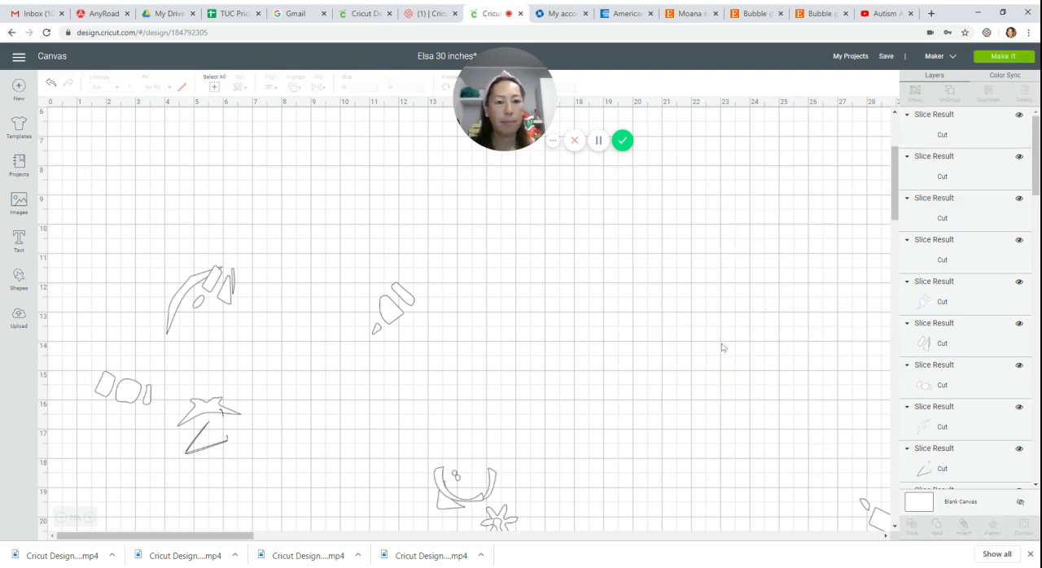
{"action": "left_click_drag", "start_coordinate": [684, 345], "coordinate": [563, 325]}
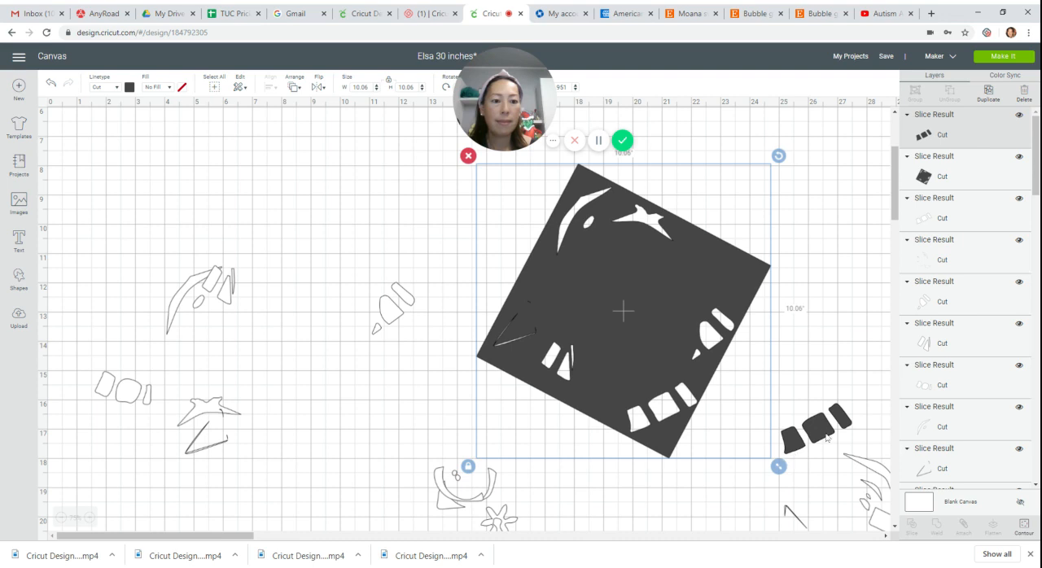
{"action": "left_click", "coordinate": [824, 435]}
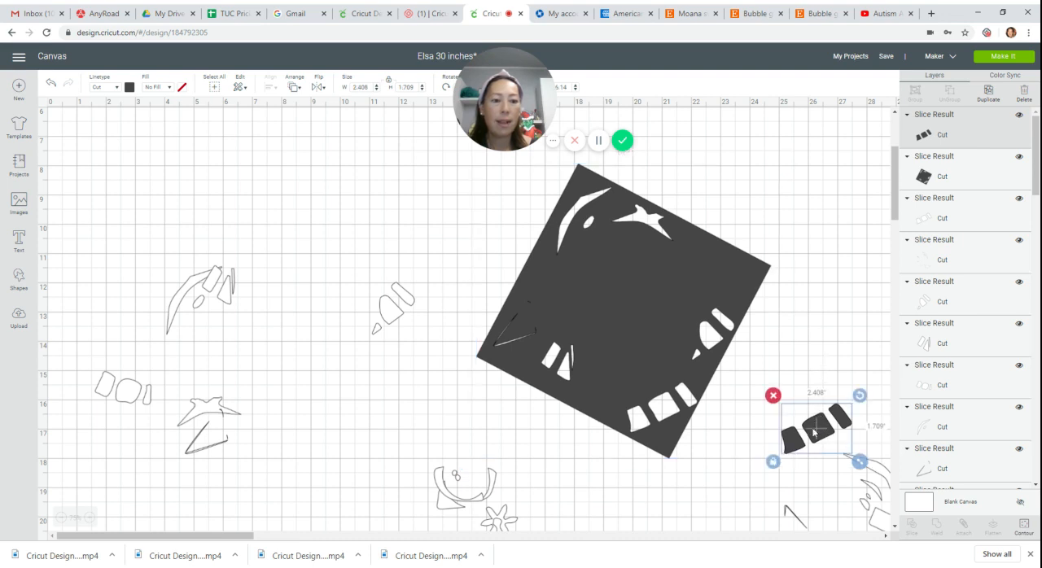
{"action": "left_click_drag", "start_coordinate": [814, 433], "coordinate": [755, 497]}
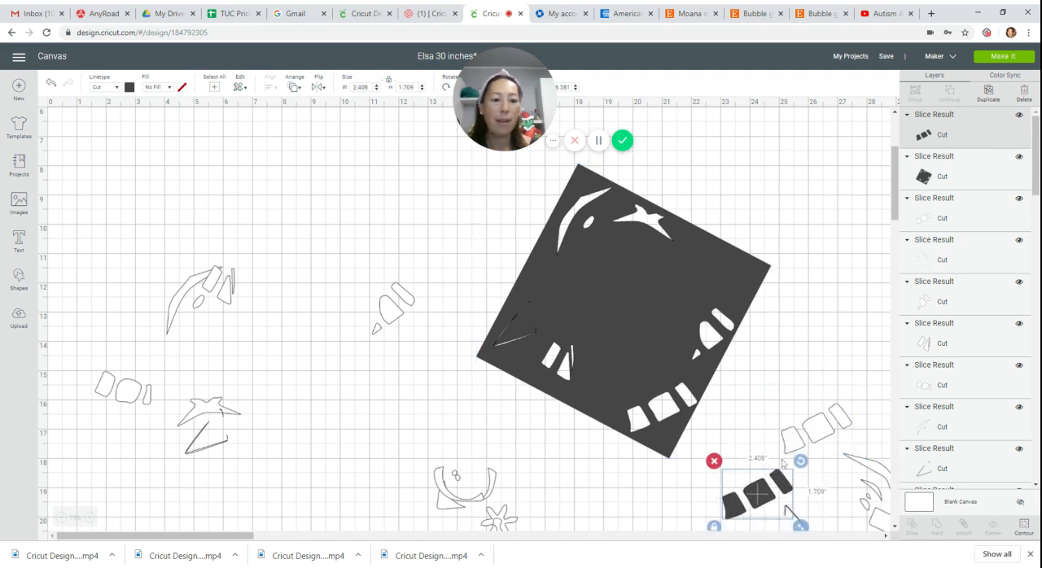
{"action": "left_click", "coordinate": [715, 462]}
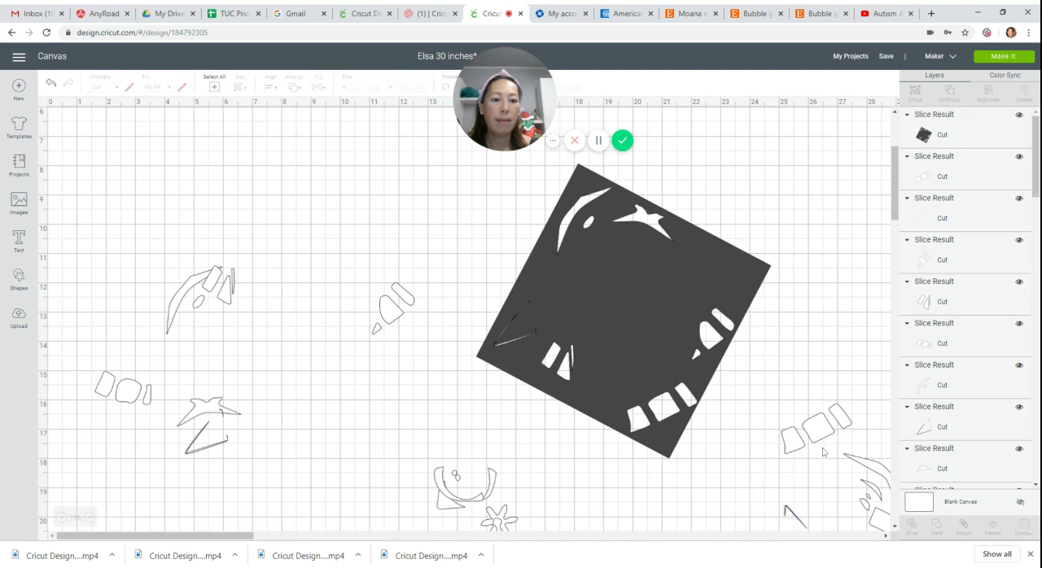
Place the separated row of three blocks above the remaining group, and bring that group fully into the open beside the square.
{"action": "left_click_drag", "start_coordinate": [824, 452], "coordinate": [824, 218]}
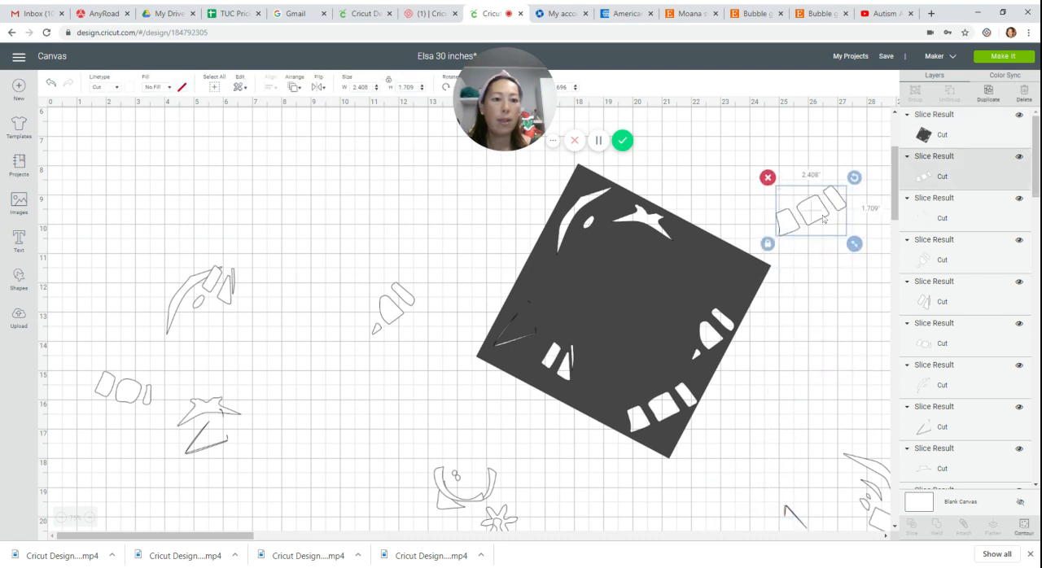
{"action": "left_click", "coordinate": [808, 429]}
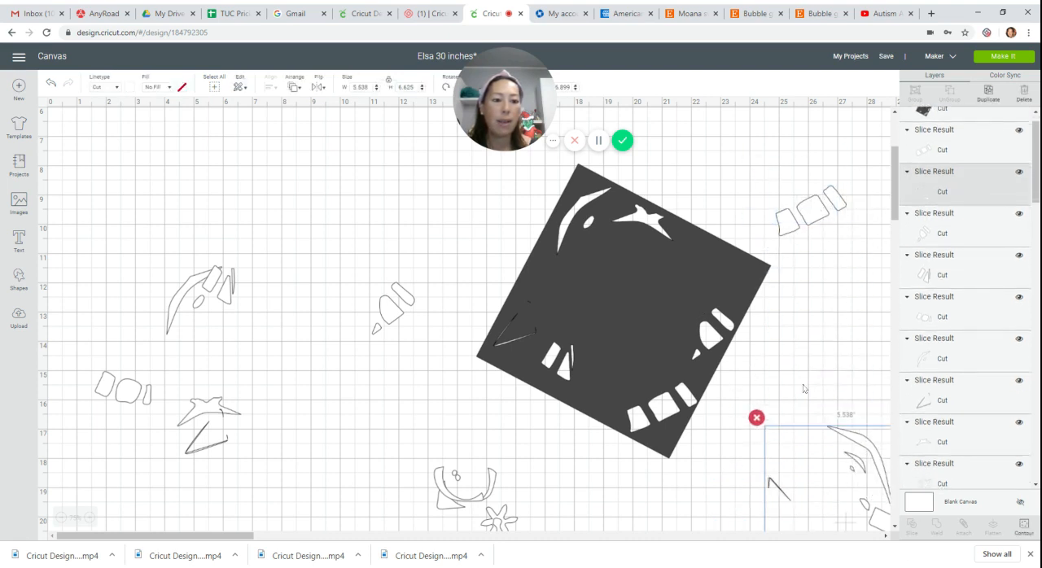
{"action": "left_click_drag", "start_coordinate": [828, 440], "coordinate": [664, 325]}
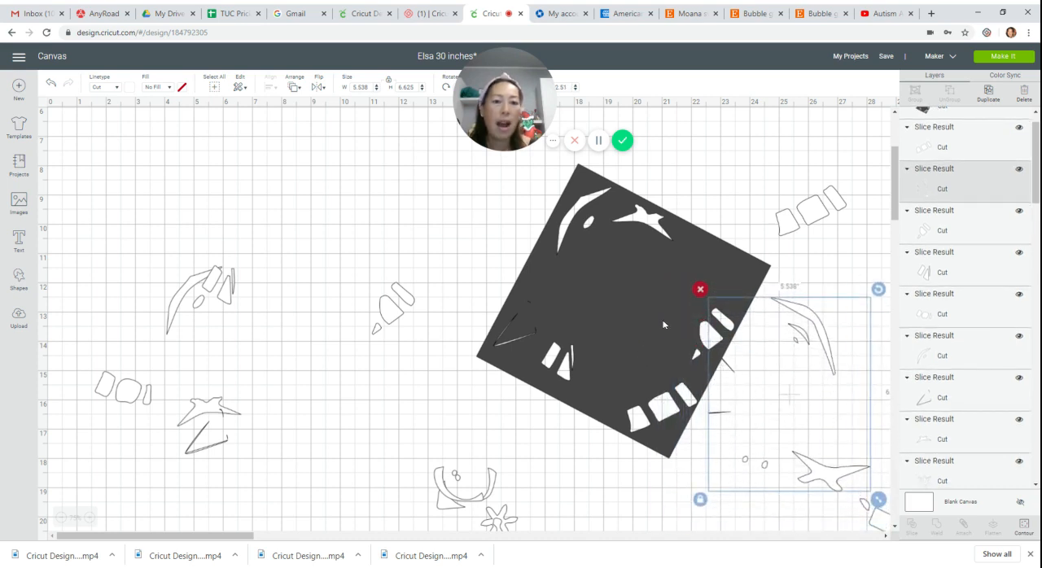
Move the square away from the remaining group and rotate it until its edges are nearly level.
{"action": "left_click_drag", "start_coordinate": [605, 291], "coordinate": [477, 331]}
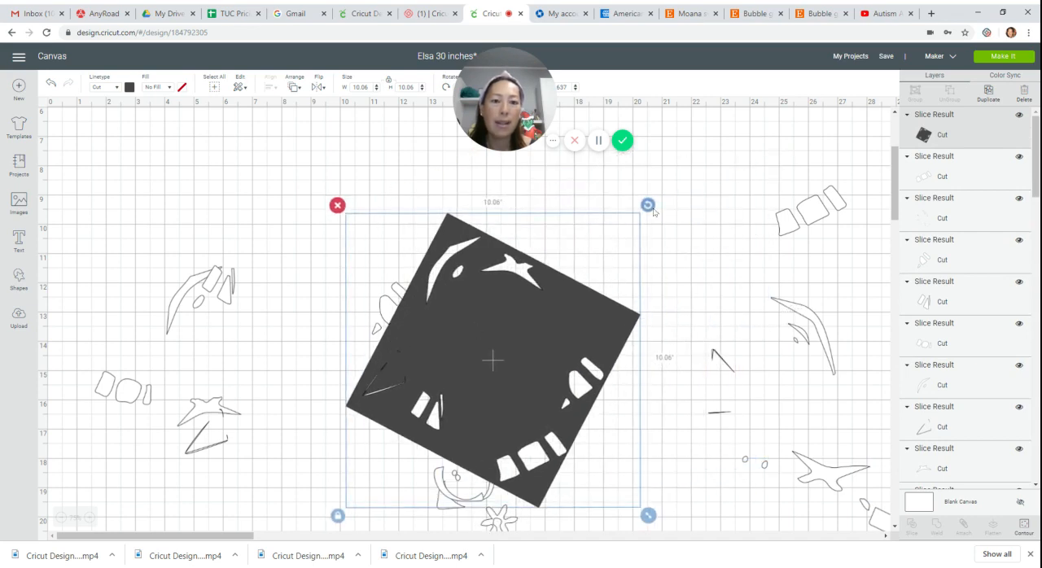
{"action": "left_click_drag", "start_coordinate": [647, 204], "coordinate": [558, 151]}
{"action": "left_click", "coordinate": [567, 337]}
{"action": "left_click_drag", "start_coordinate": [598, 377], "coordinate": [635, 357]}
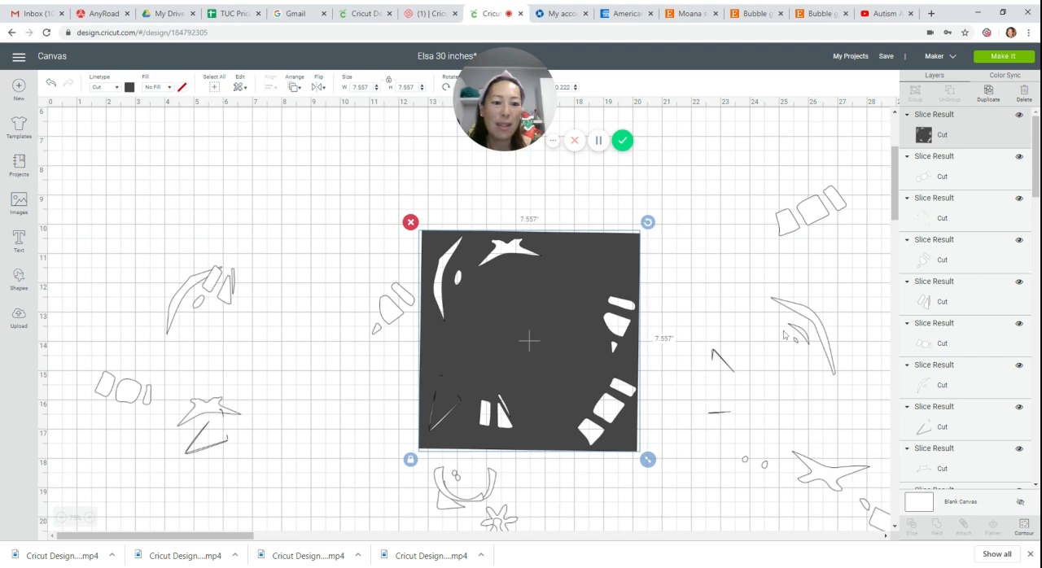
Position the remaining group so only its star-shaped piece and two small ovals overlap the straightened square.
{"action": "left_click_drag", "start_coordinate": [893, 502], "coordinate": [696, 289]}
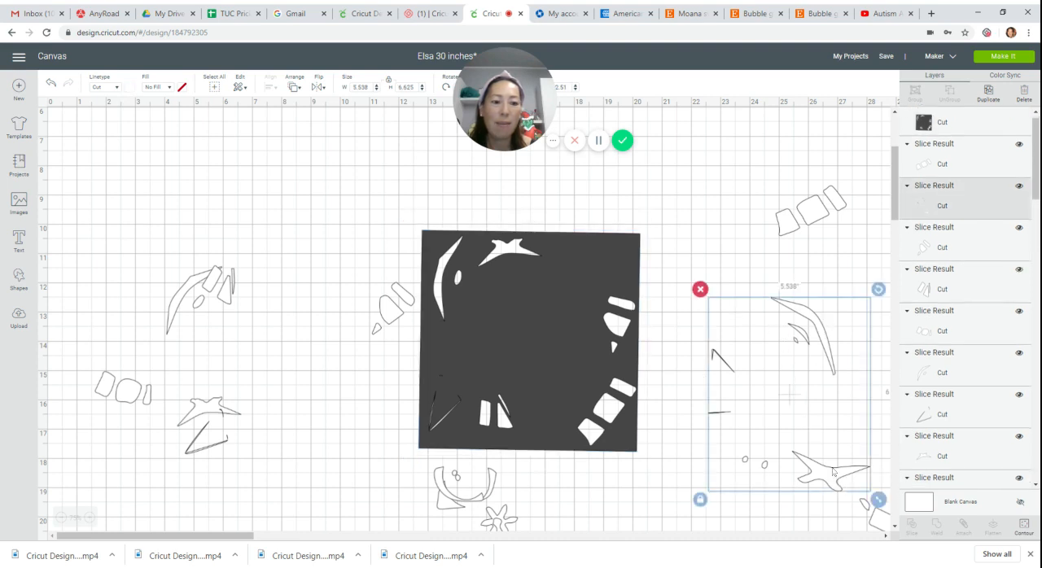
{"action": "left_click_drag", "start_coordinate": [818, 468], "coordinate": [594, 297]}
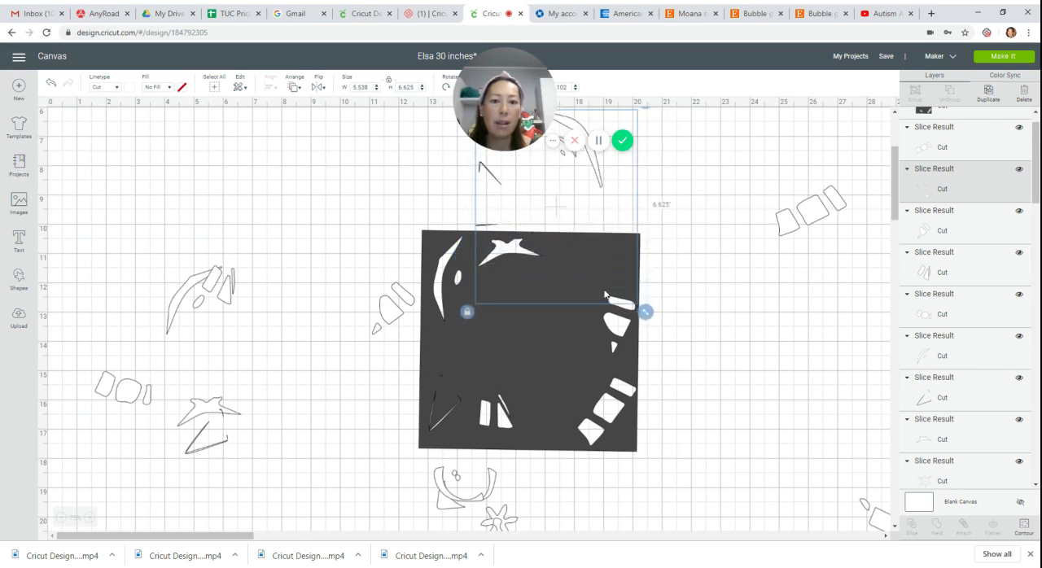
{"action": "left_click", "coordinate": [681, 278]}
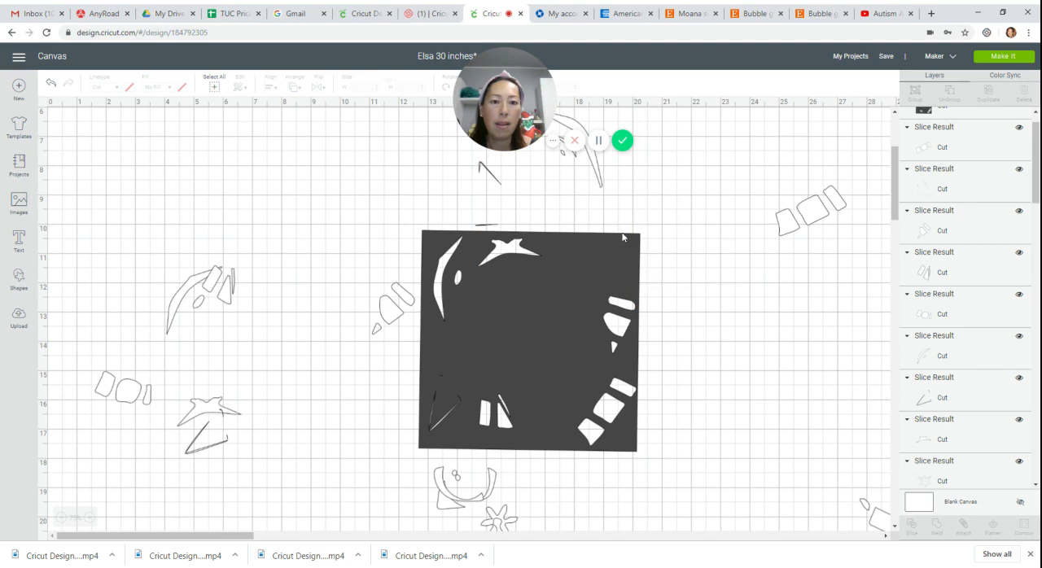
{"action": "left_click", "coordinate": [601, 188]}
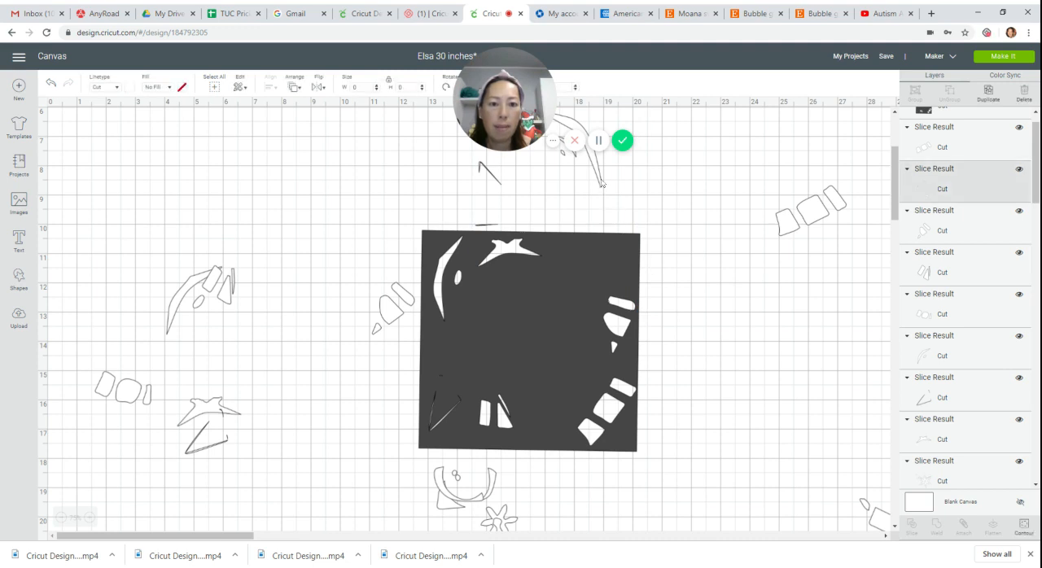
Slice the star-shaped piece and two small ovals out of their group, and pull their dark copies off the square.
{"action": "left_click", "coordinate": [698, 250]}
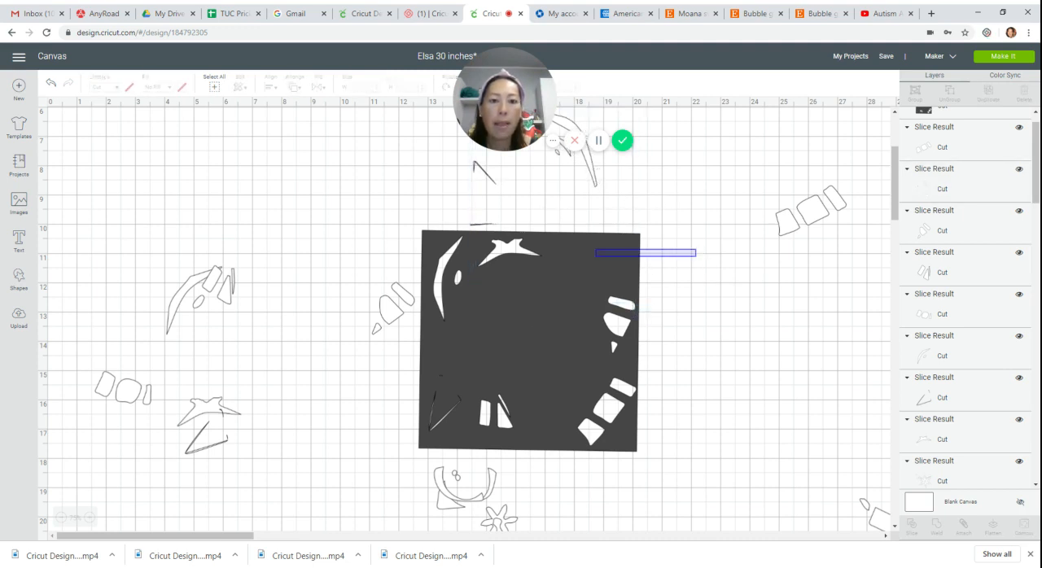
{"action": "left_click_drag", "start_coordinate": [595, 256], "coordinate": [592, 257]}
{"action": "left_click", "coordinate": [913, 528]}
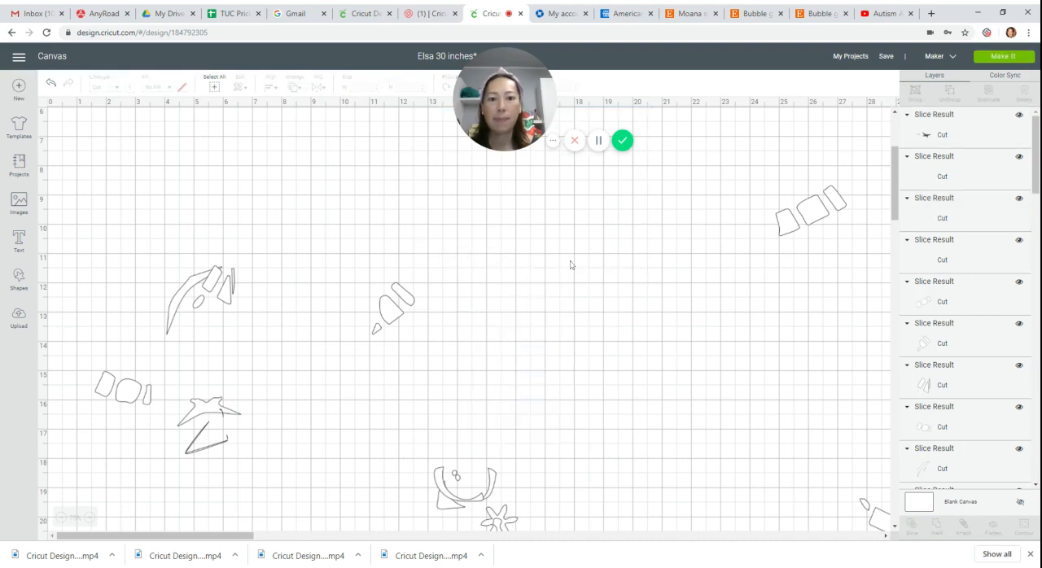
{"action": "left_click", "coordinate": [574, 281]}
{"action": "left_click_drag", "start_coordinate": [574, 281], "coordinate": [687, 195]}
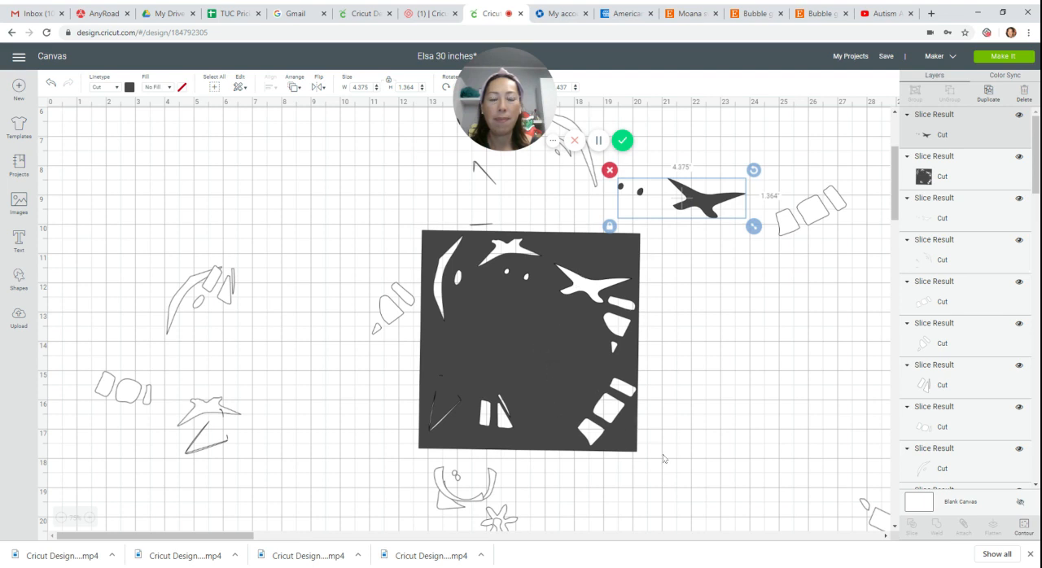
Clear away the square and delete the dark star and ovals, placing the outlined star and ovals near the other separated pieces.
{"action": "left_click_drag", "start_coordinate": [529, 340], "coordinate": [658, 433]}
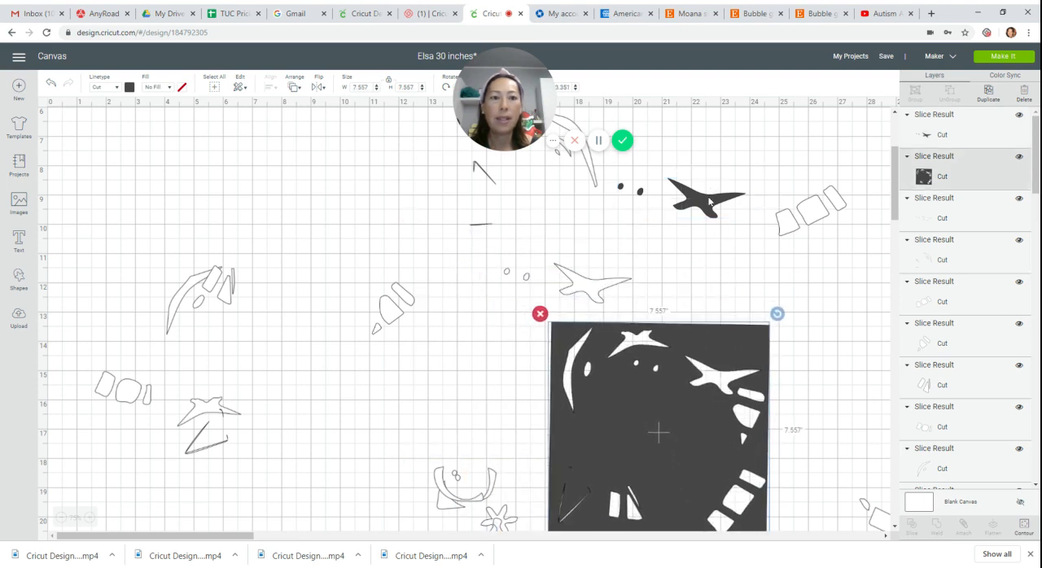
{"action": "left_click", "coordinate": [710, 206]}
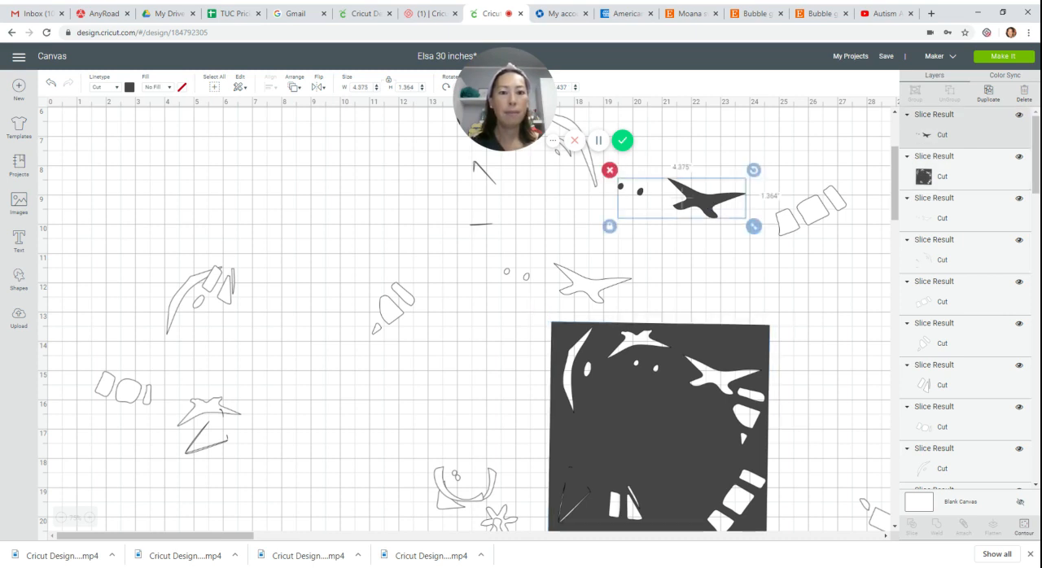
{"action": "key", "text": "Delete"}
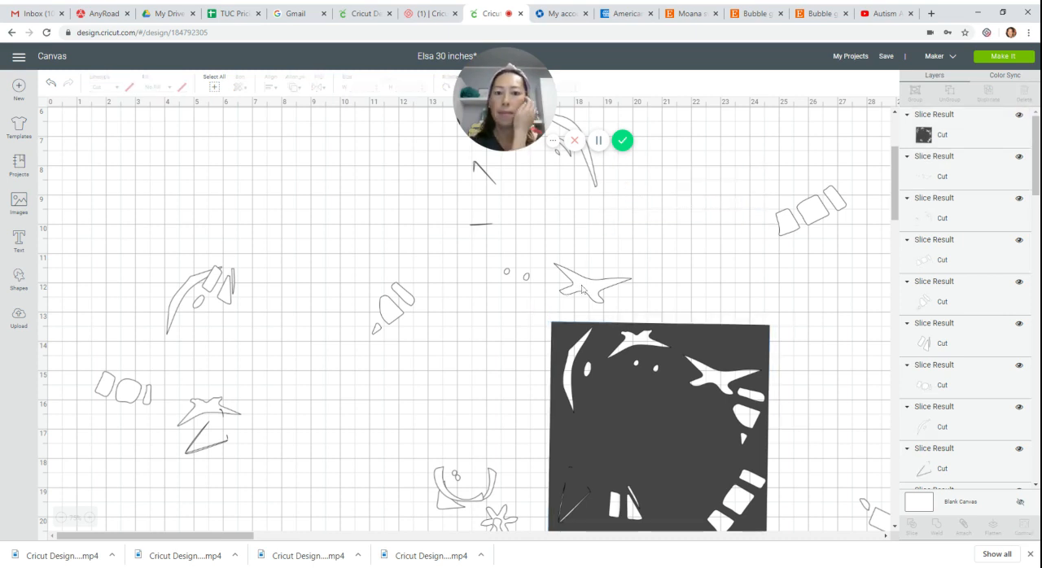
{"action": "left_click_drag", "start_coordinate": [583, 289], "coordinate": [321, 365]}
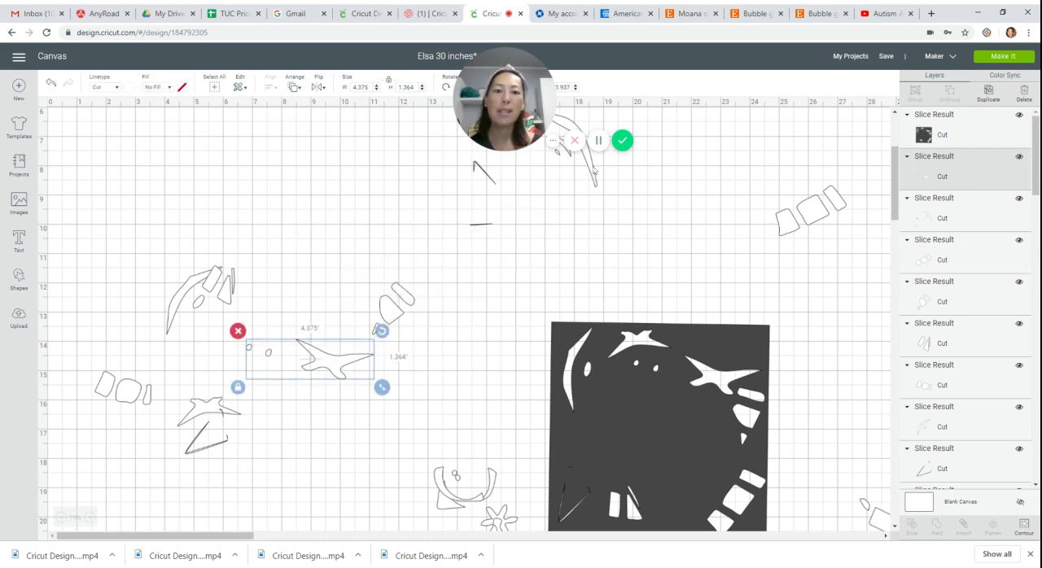
Place the remaining curved outline pieces near the other separated pieces, and clear away the dark square.
{"action": "left_click_drag", "start_coordinate": [583, 178], "coordinate": [444, 277]}
{"action": "left_click_drag", "start_coordinate": [438, 273], "coordinate": [278, 306]}
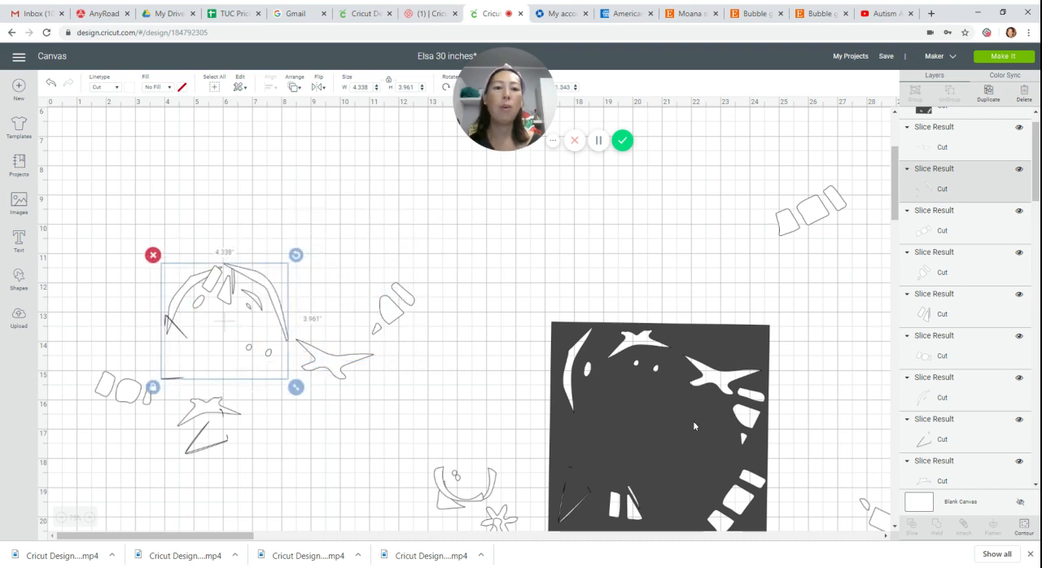
{"action": "left_click_drag", "start_coordinate": [584, 376], "coordinate": [528, 242]}
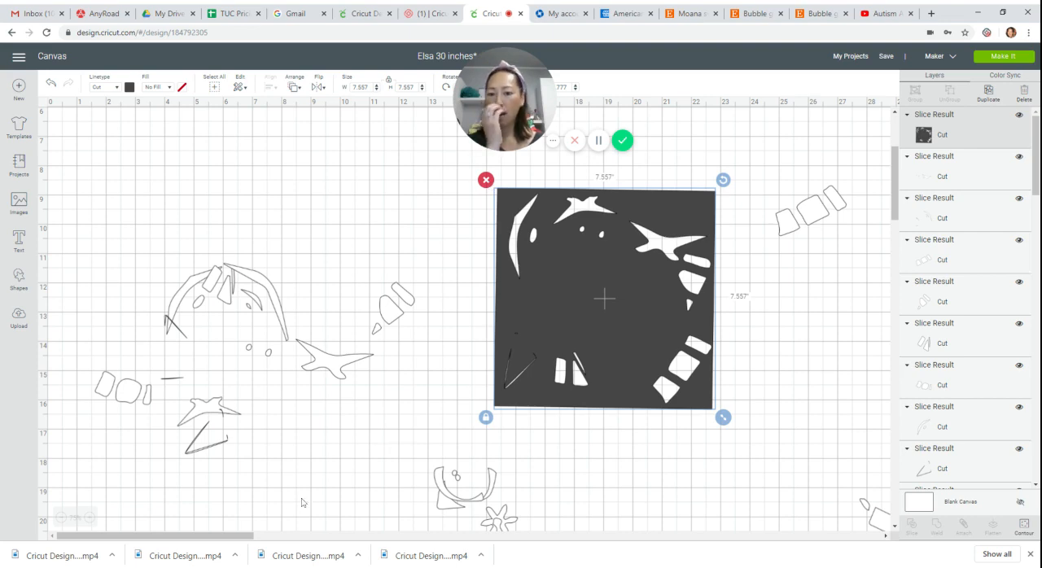
Examine the cream hair layer from the crown to the end of the braid for where it can be divided.
{"action": "left_click_drag", "start_coordinate": [237, 533], "coordinate": [533, 536]}
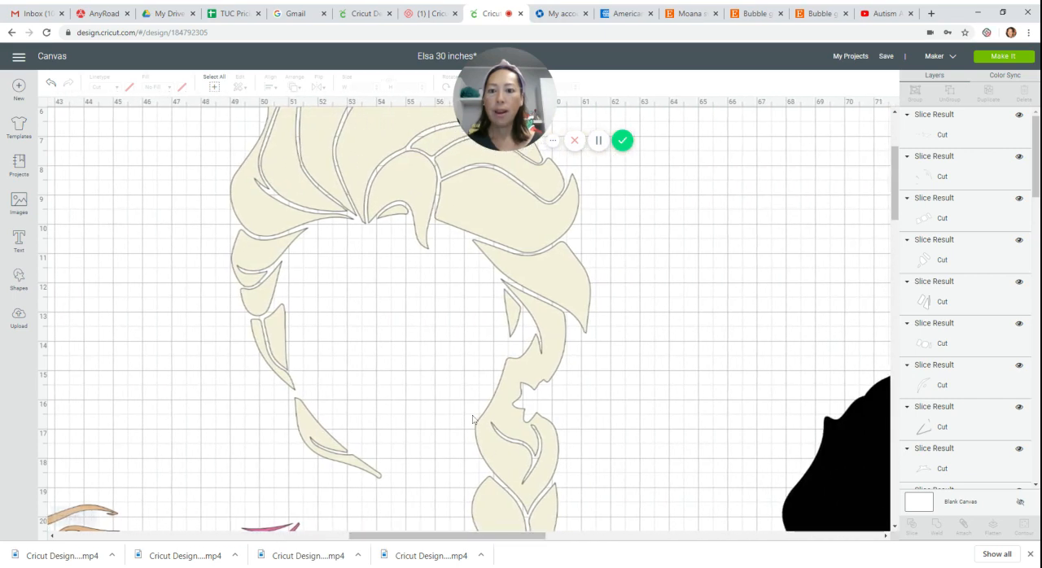
{"action": "scroll", "coordinate": [374, 401], "scroll_direction": "down", "scroll_amount": 8}
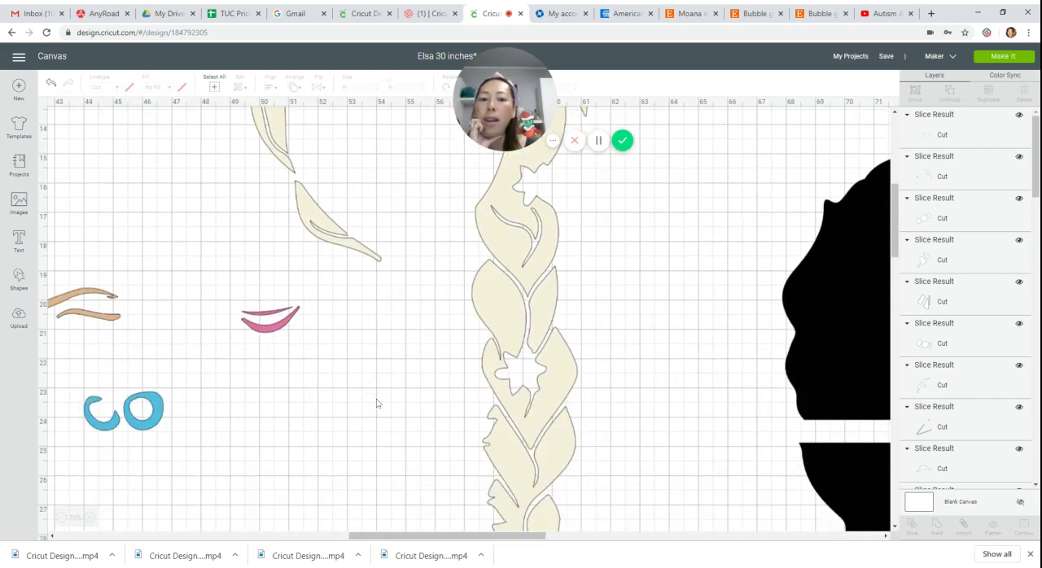
{"action": "scroll", "coordinate": [377, 403], "scroll_direction": "down", "scroll_amount": 1}
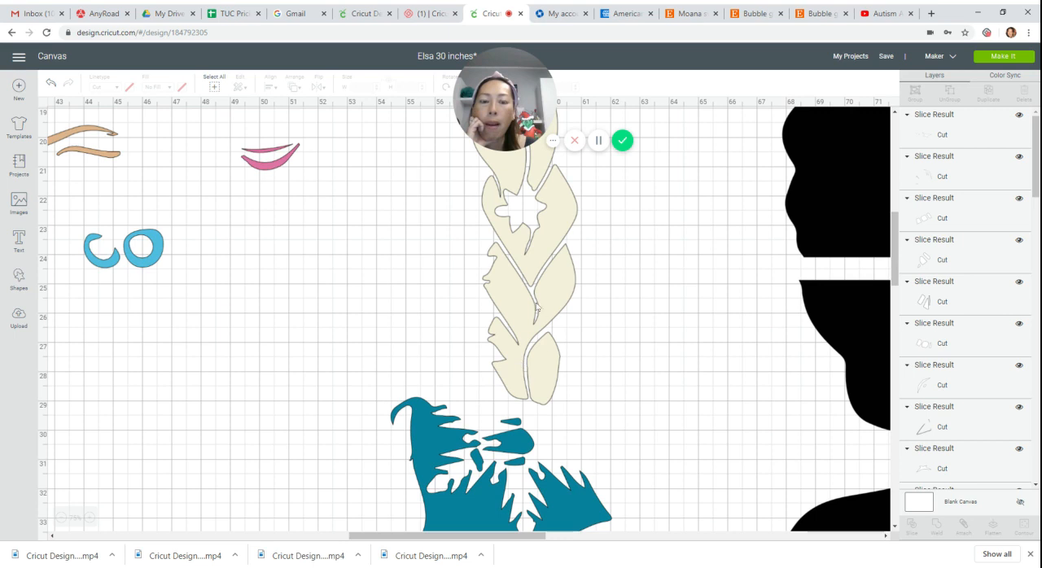
{"action": "scroll", "coordinate": [532, 306], "scroll_direction": "up", "scroll_amount": 2}
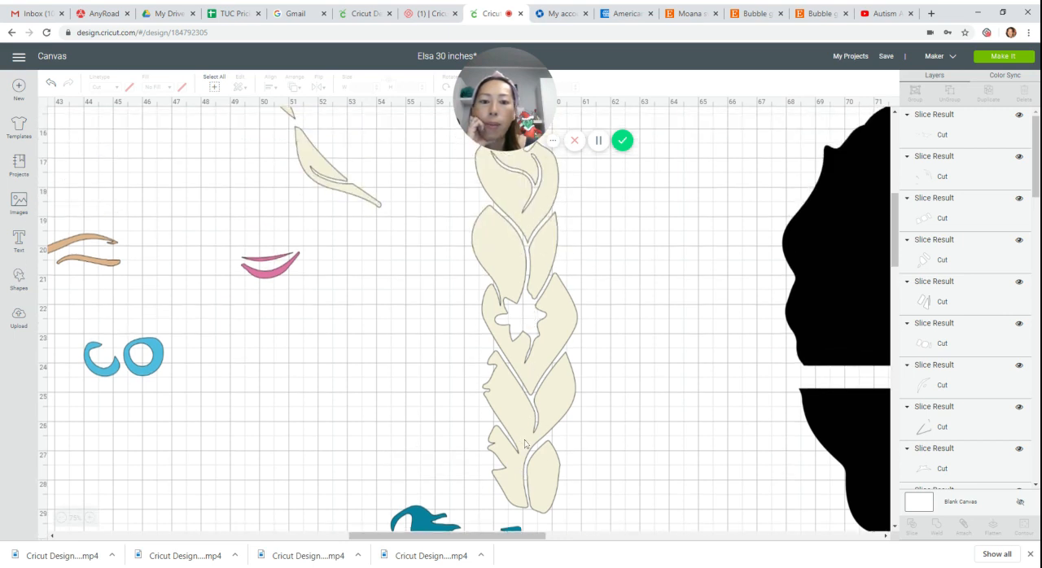
{"action": "scroll", "coordinate": [550, 473], "scroll_direction": "up", "scroll_amount": 2}
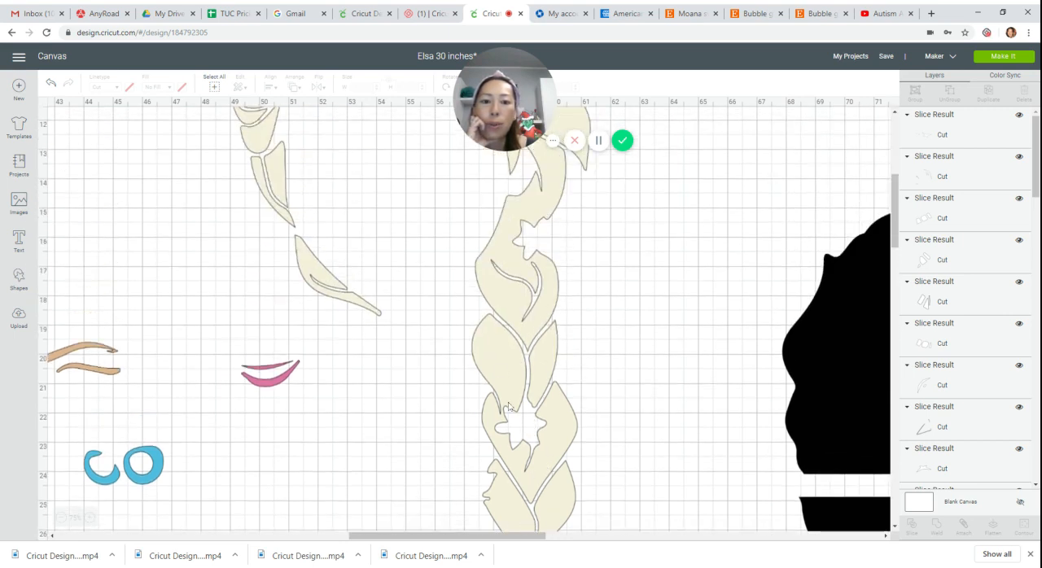
{"action": "scroll", "coordinate": [566, 405], "scroll_direction": "up", "scroll_amount": 3}
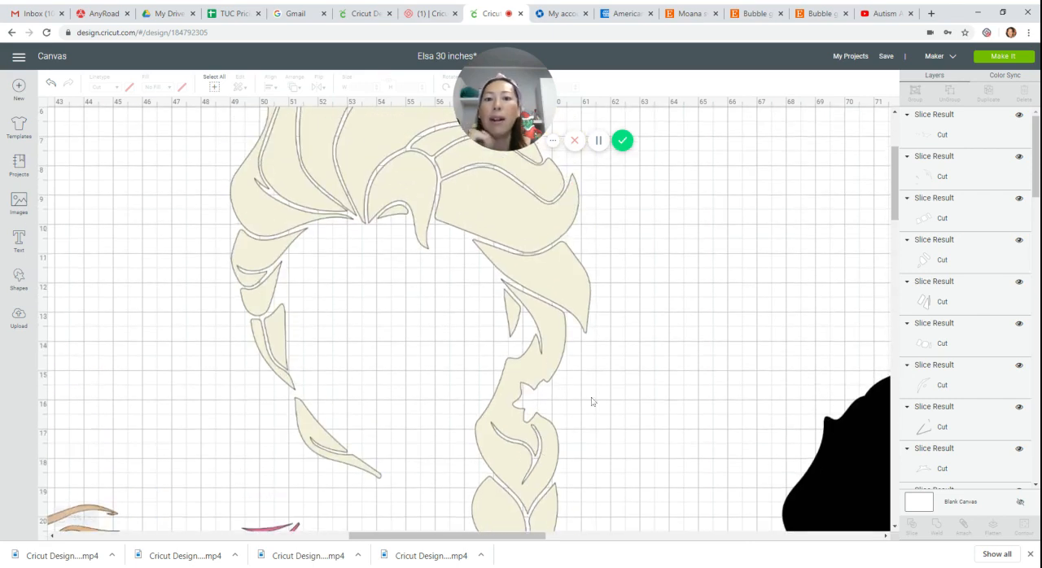
{"action": "scroll", "coordinate": [538, 300], "scroll_direction": "up", "scroll_amount": 2}
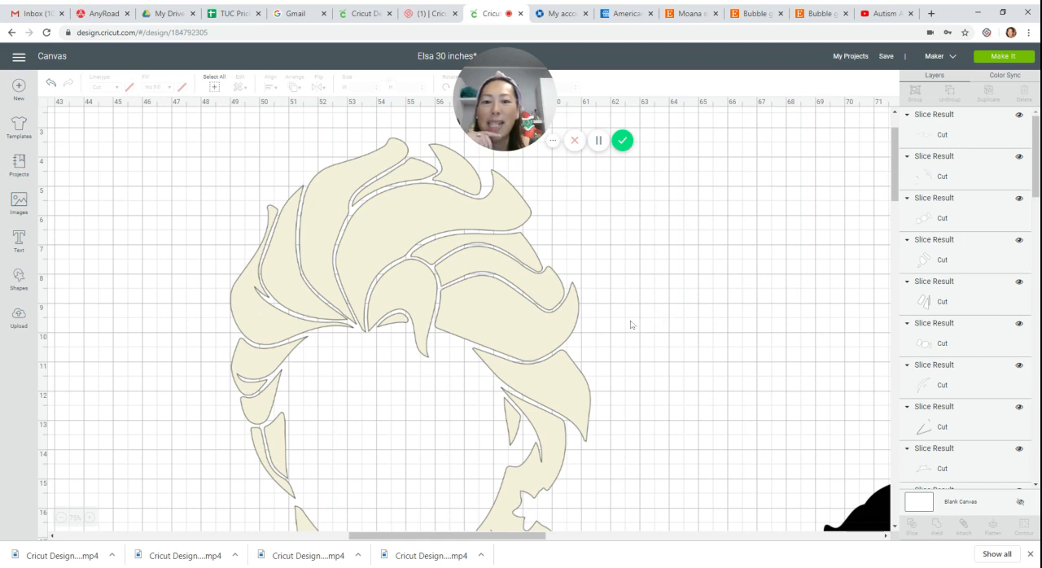
{"action": "scroll", "coordinate": [391, 350], "scroll_direction": "down", "scroll_amount": 2}
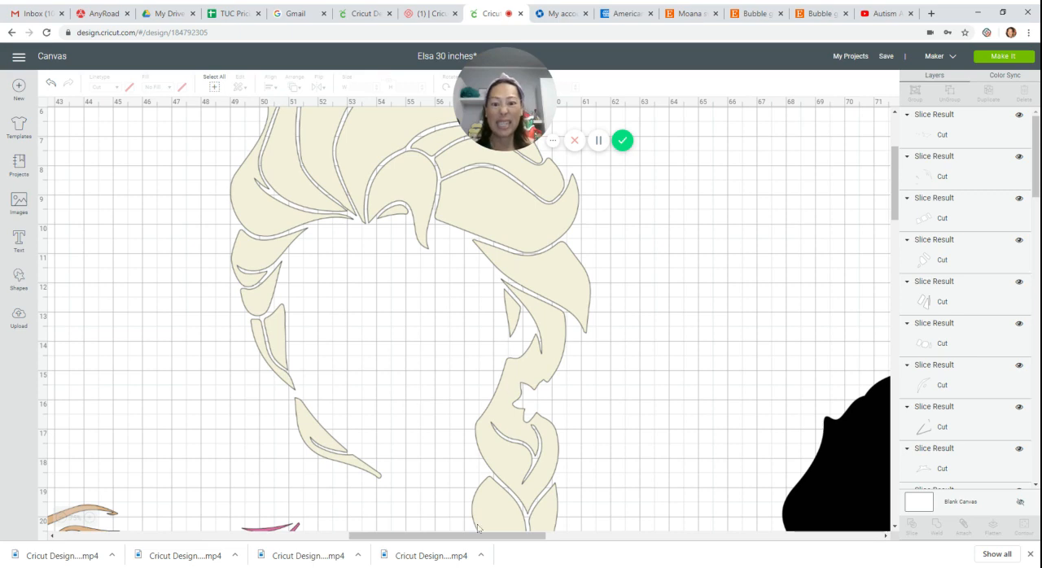
Move the whole cream hair layer to empty canvas below the black silhouette pieces, clear of the other layers.
{"action": "left_click_drag", "start_coordinate": [474, 537], "coordinate": [381, 537]}
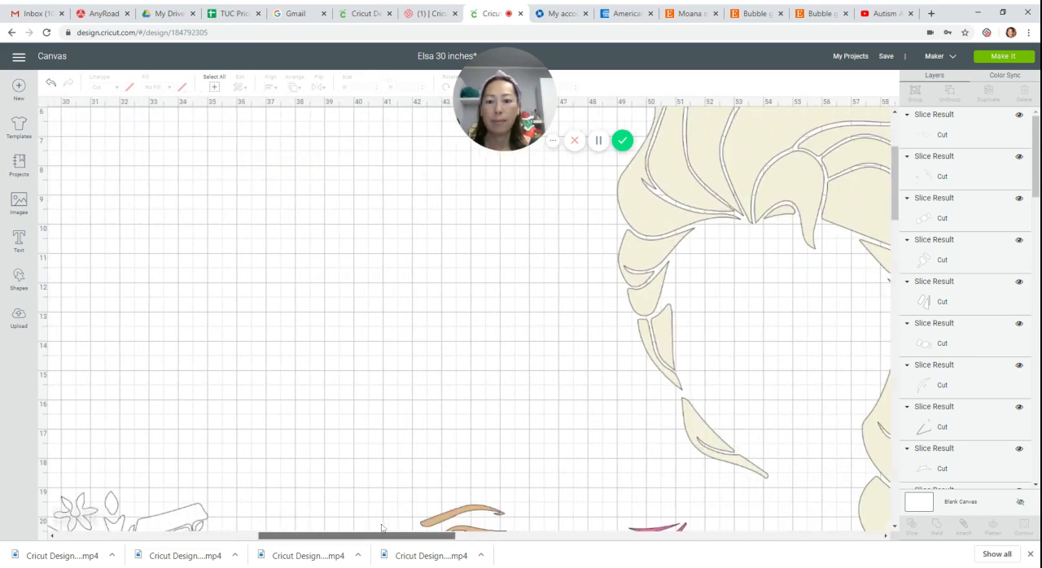
{"action": "left_click", "coordinate": [61, 518]}
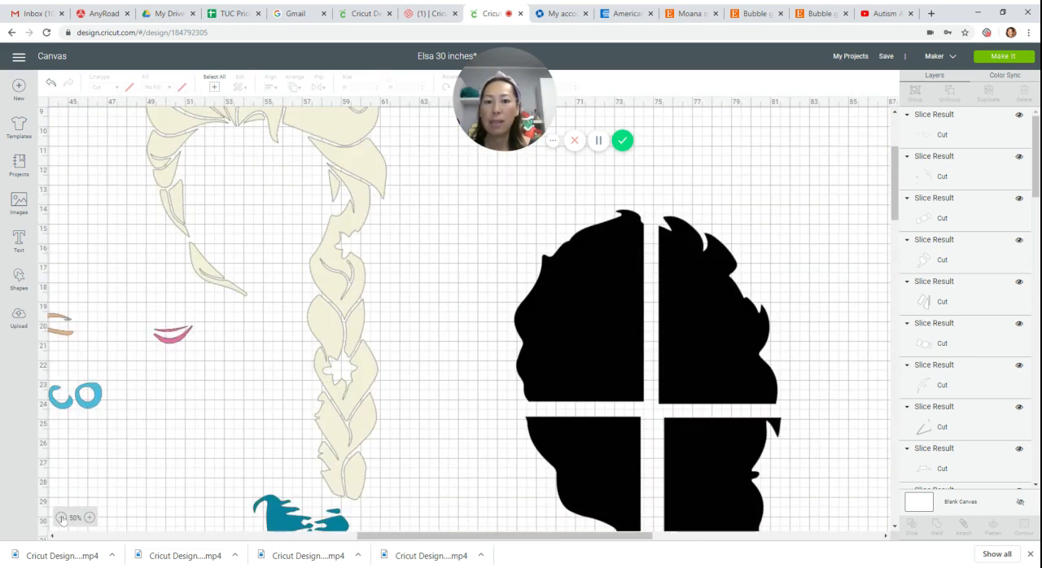
{"action": "left_click_drag", "start_coordinate": [348, 317], "coordinate": [903, 319]}
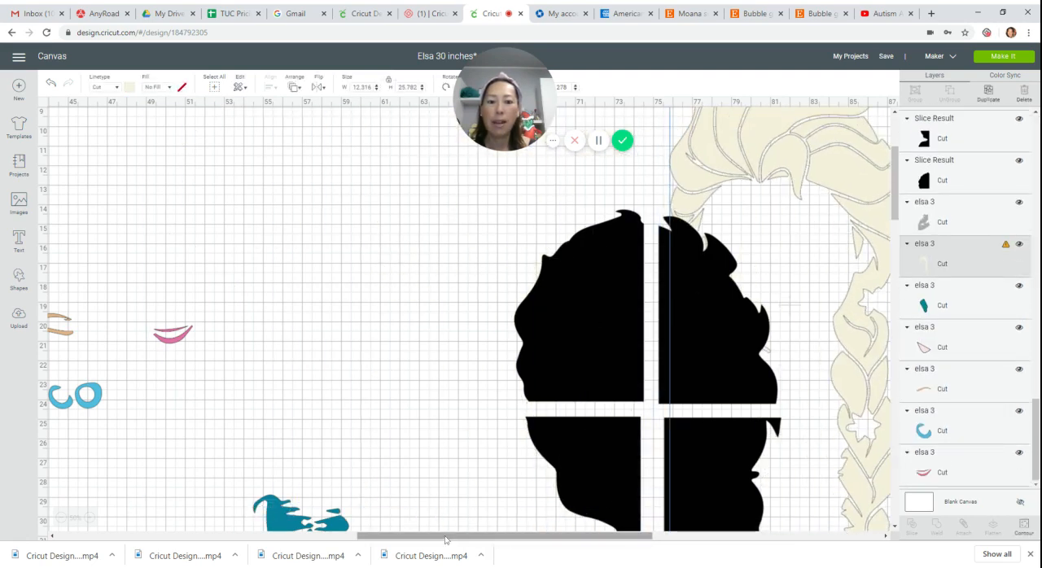
{"action": "left_click_drag", "start_coordinate": [445, 538], "coordinate": [617, 537]}
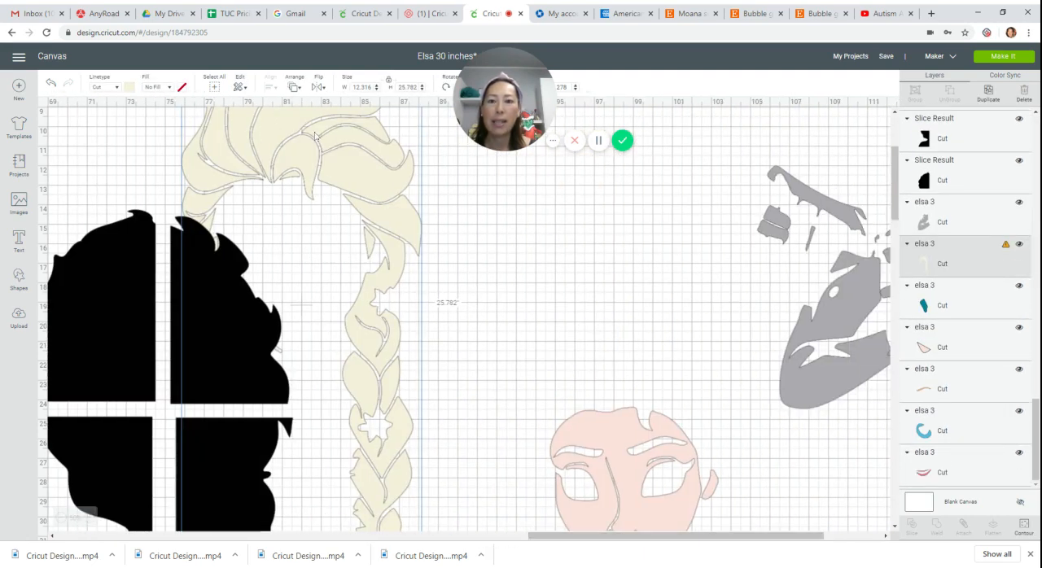
{"action": "left_click_drag", "start_coordinate": [315, 136], "coordinate": [442, 461]}
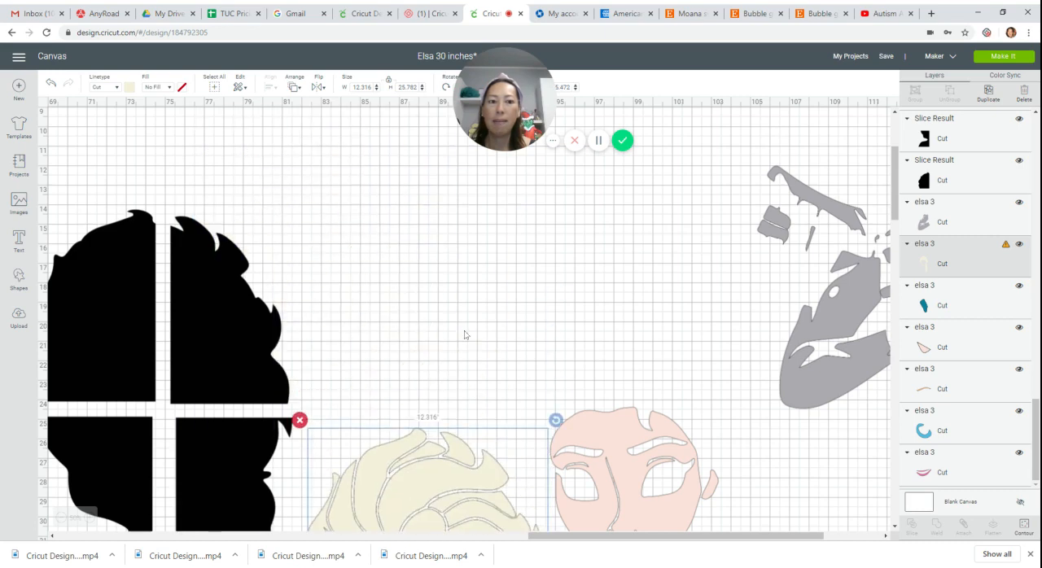
{"action": "left_click_drag", "start_coordinate": [894, 155], "coordinate": [894, 236]}
{"action": "left_click_drag", "start_coordinate": [532, 334], "coordinate": [529, 561]}
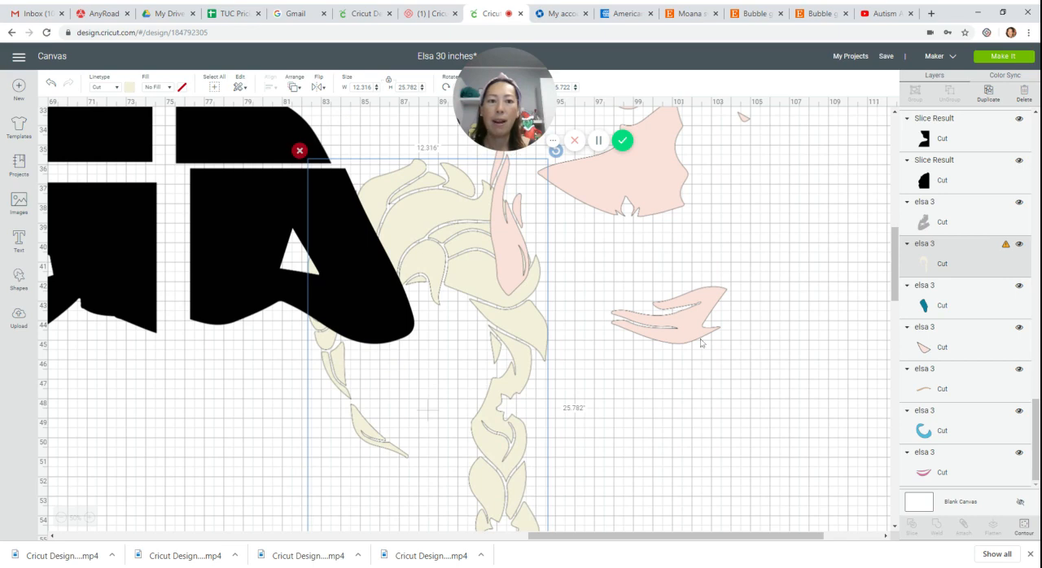
{"action": "scroll", "coordinate": [742, 286], "scroll_direction": "down", "scroll_amount": 5}
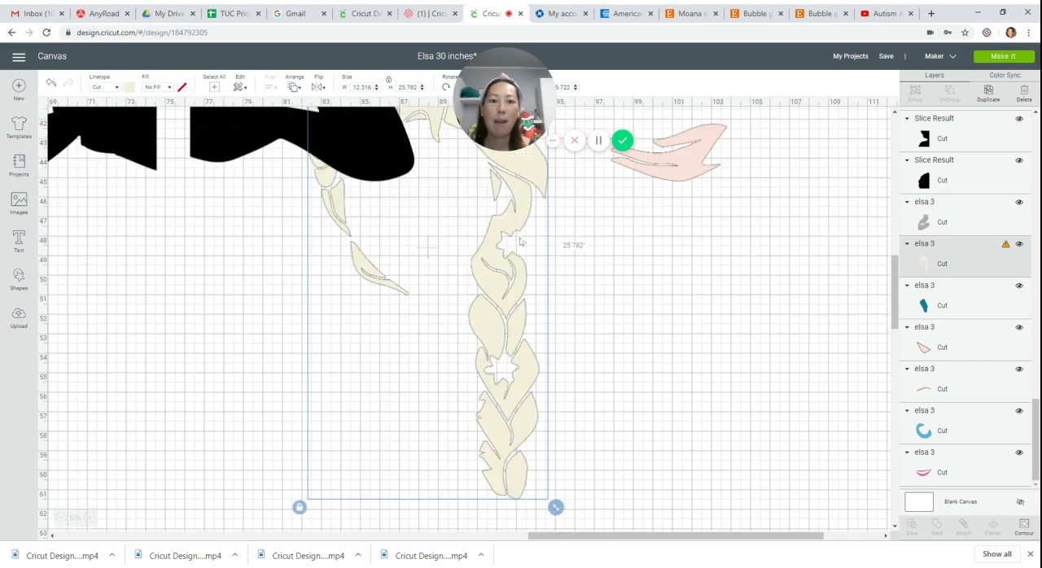
{"action": "left_click_drag", "start_coordinate": [521, 241], "coordinate": [358, 386]}
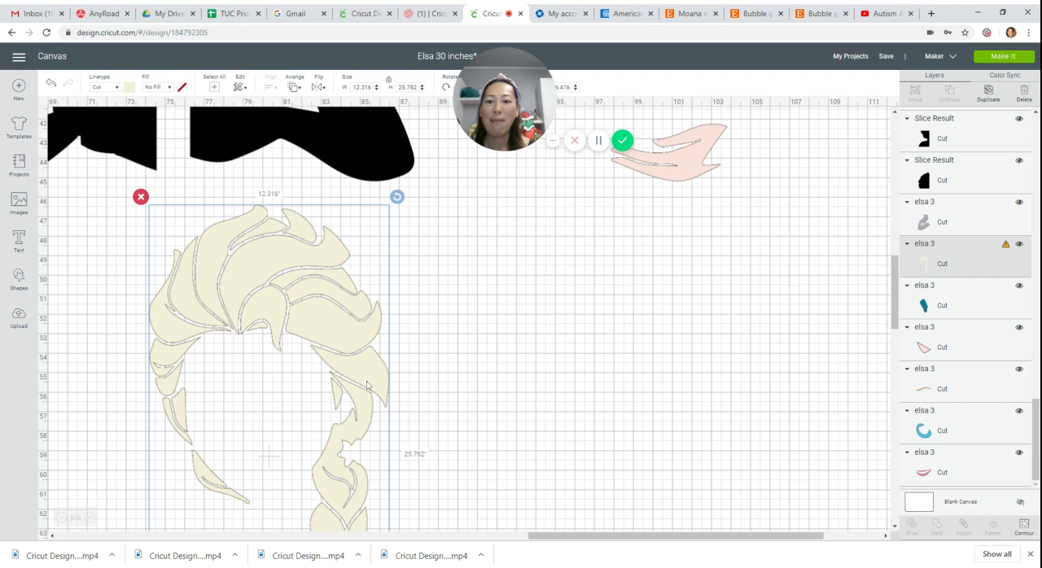
Make eight duplicates of the cream hair layer.
{"action": "left_click", "coordinate": [989, 92]}
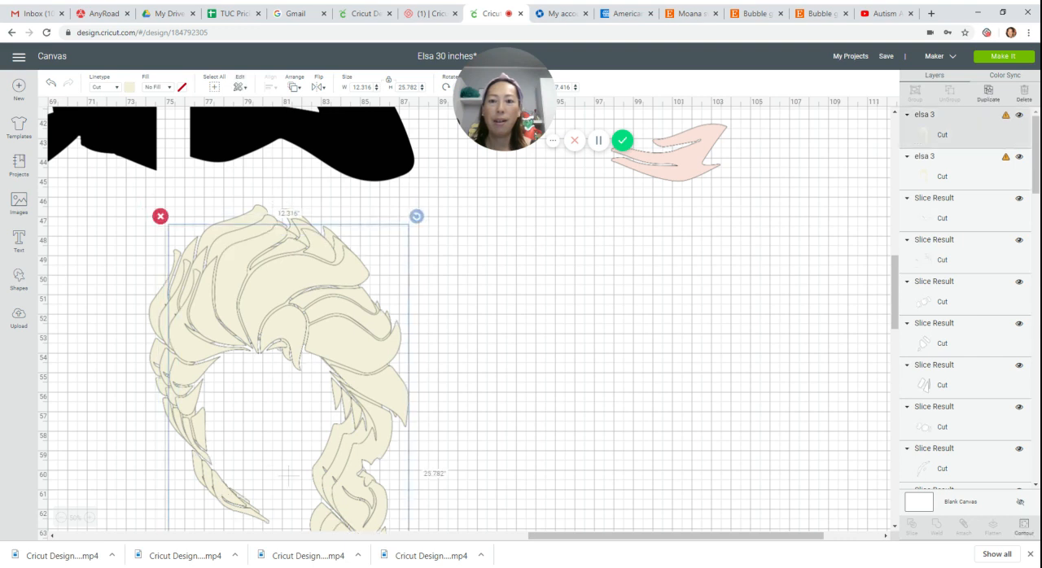
{"action": "left_click", "coordinate": [988, 92]}
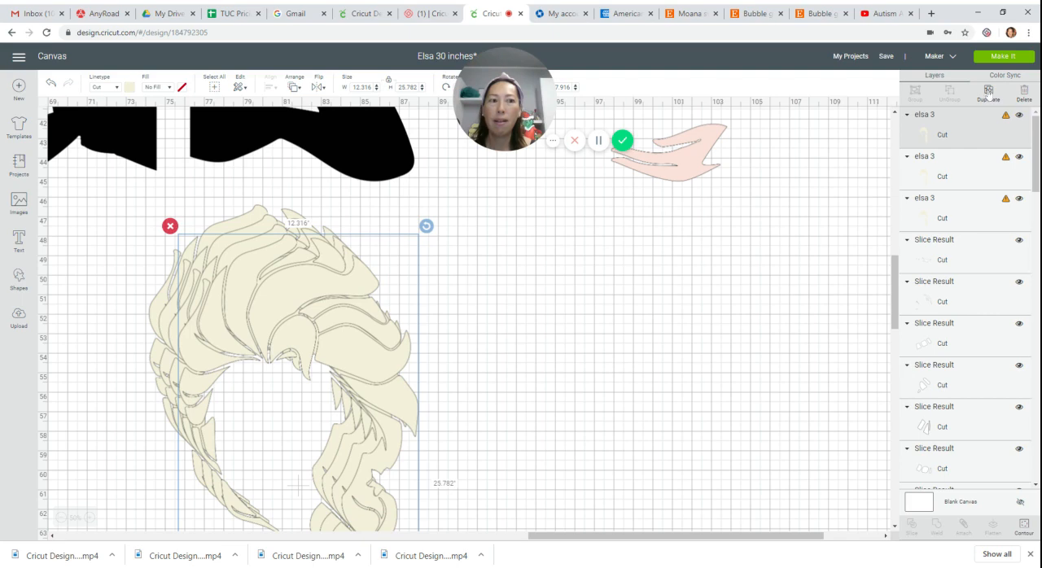
{"action": "left_click", "coordinate": [988, 92]}
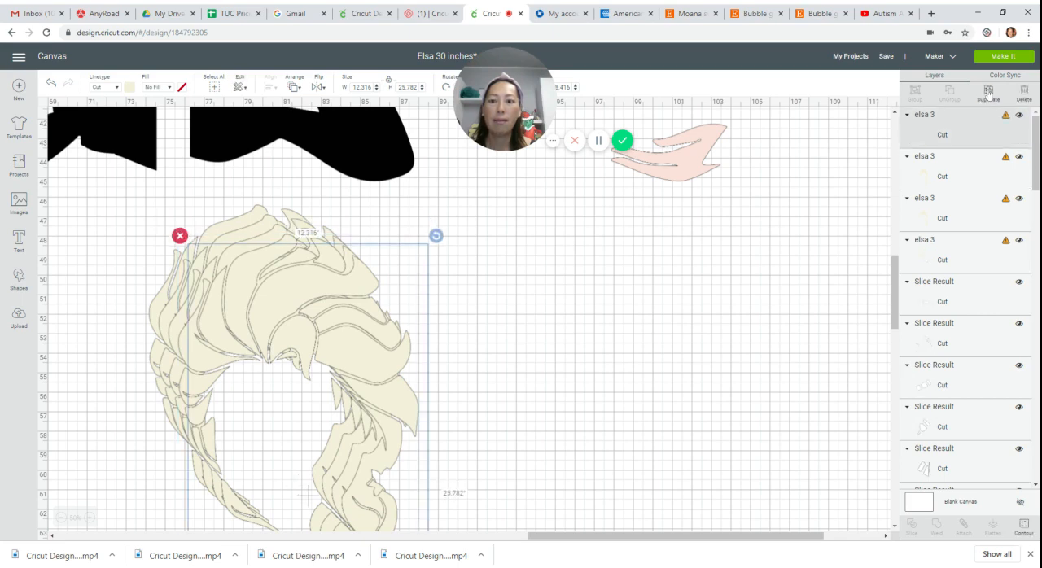
{"action": "left_click", "coordinate": [988, 92]}
{"action": "left_click", "coordinate": [988, 92]}
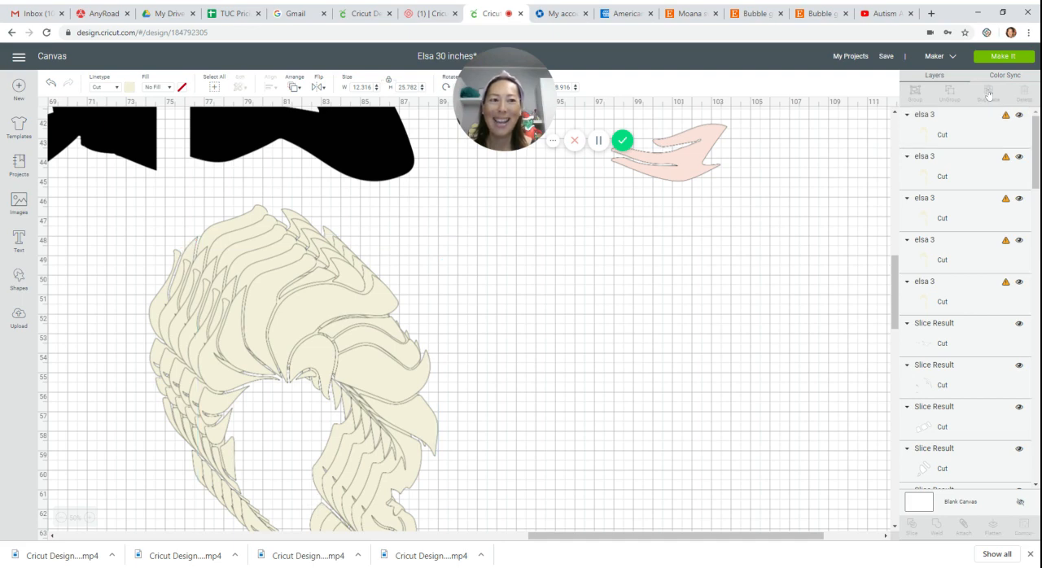
{"action": "left_click", "coordinate": [988, 92]}
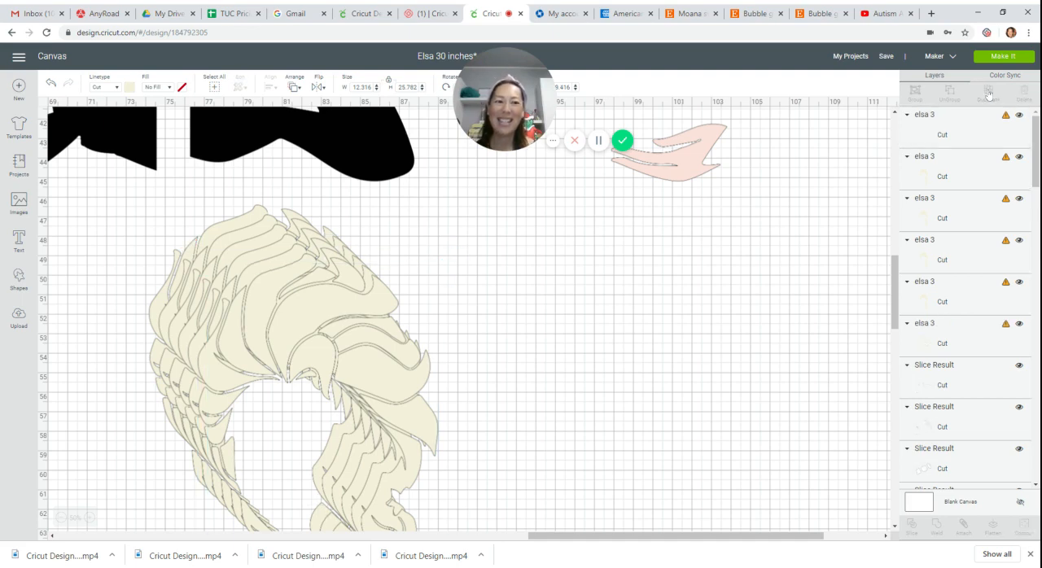
{"action": "left_click", "coordinate": [988, 94]}
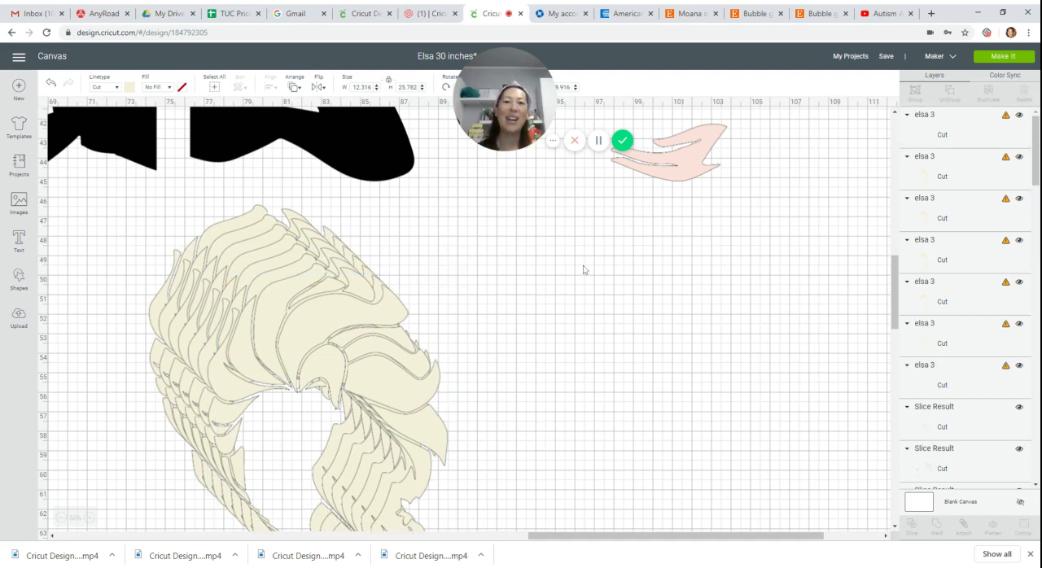
Pull out one hair copy, use Contour to keep only its upper crown sections, and set the result apart from the stack.
{"action": "left_click_drag", "start_coordinate": [337, 319], "coordinate": [567, 271]}
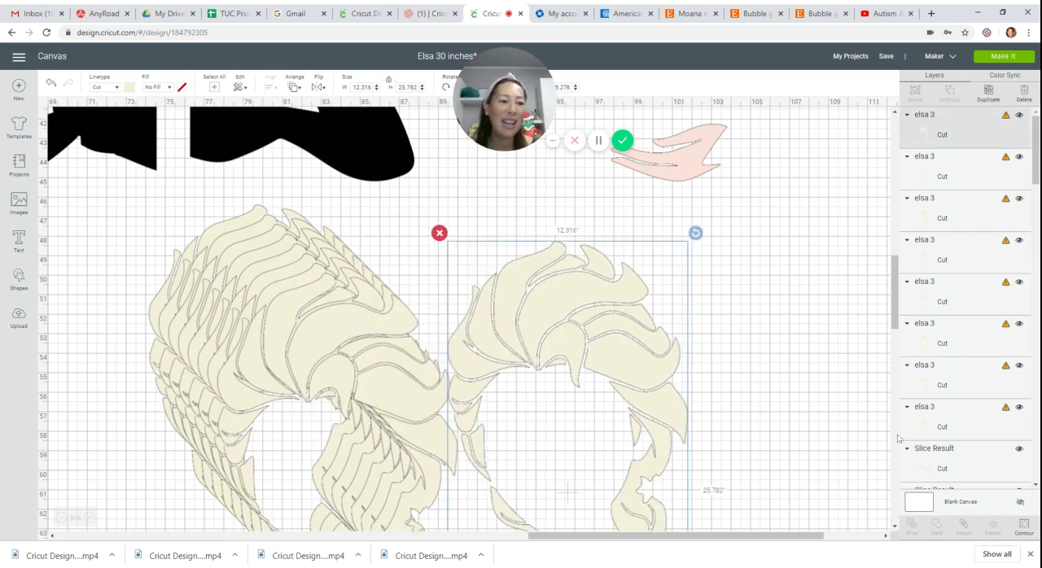
{"action": "left_click", "coordinate": [1029, 531]}
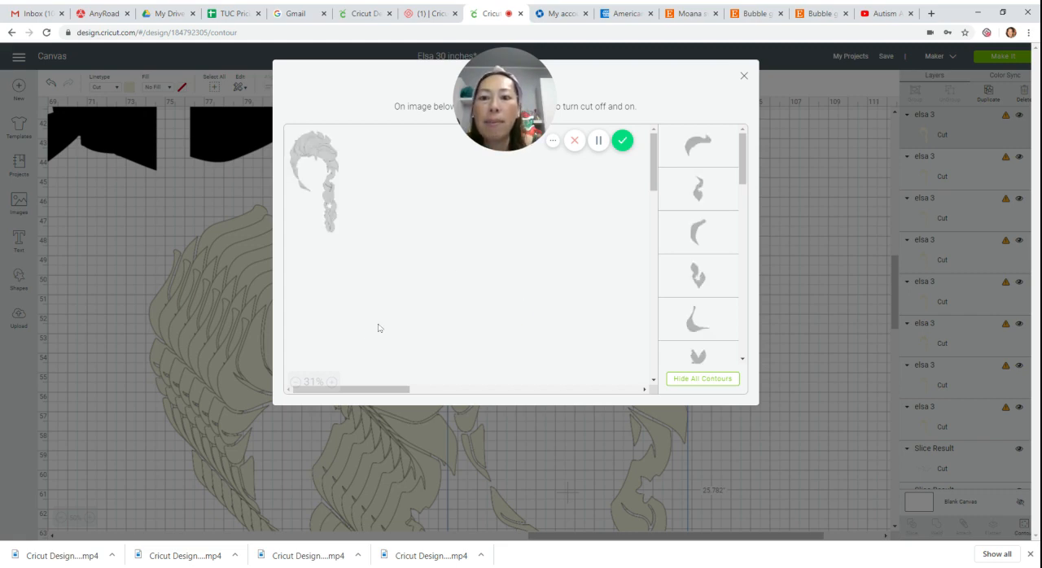
{"action": "left_click", "coordinate": [332, 387]}
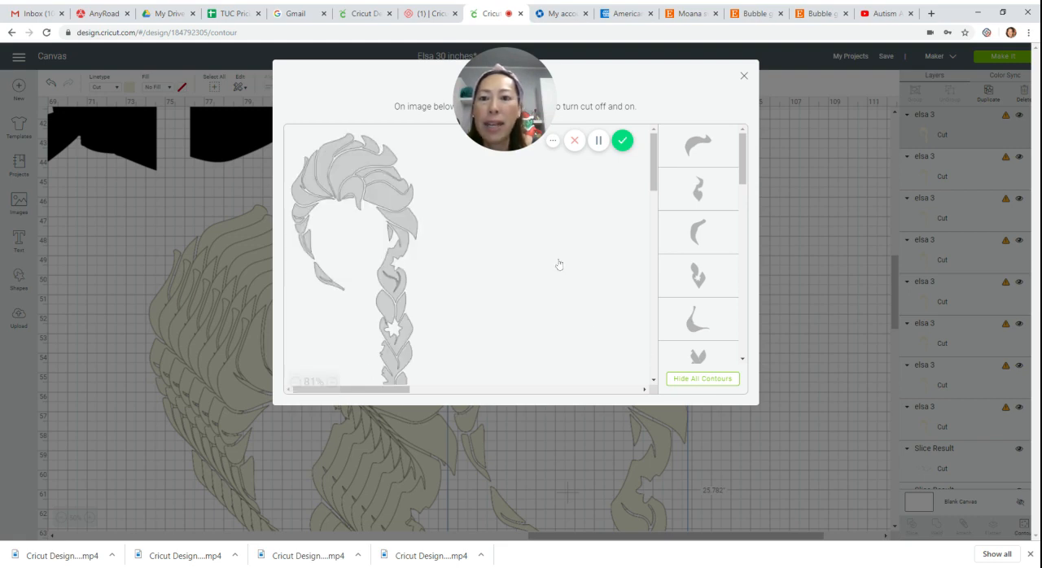
{"action": "left_click", "coordinate": [365, 164]}
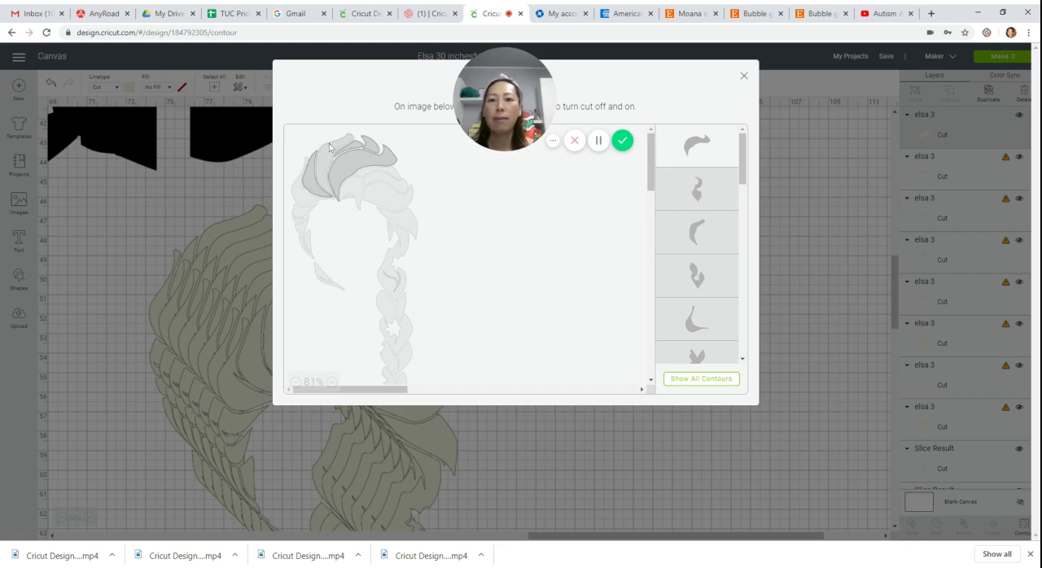
{"action": "left_click", "coordinate": [339, 248]}
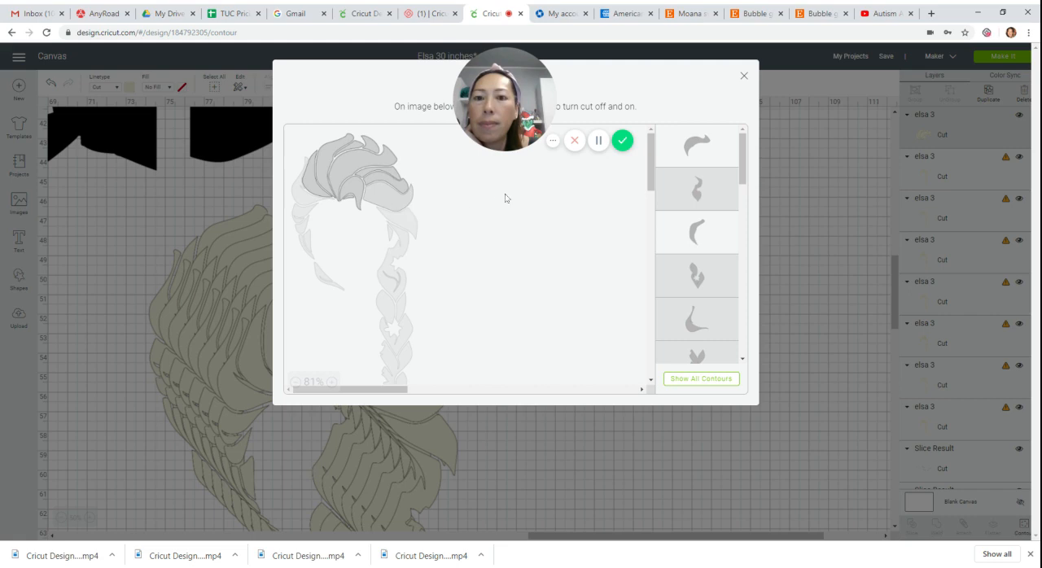
{"action": "left_click", "coordinate": [744, 76]}
{"action": "left_click_drag", "start_coordinate": [545, 274], "coordinate": [596, 269]}
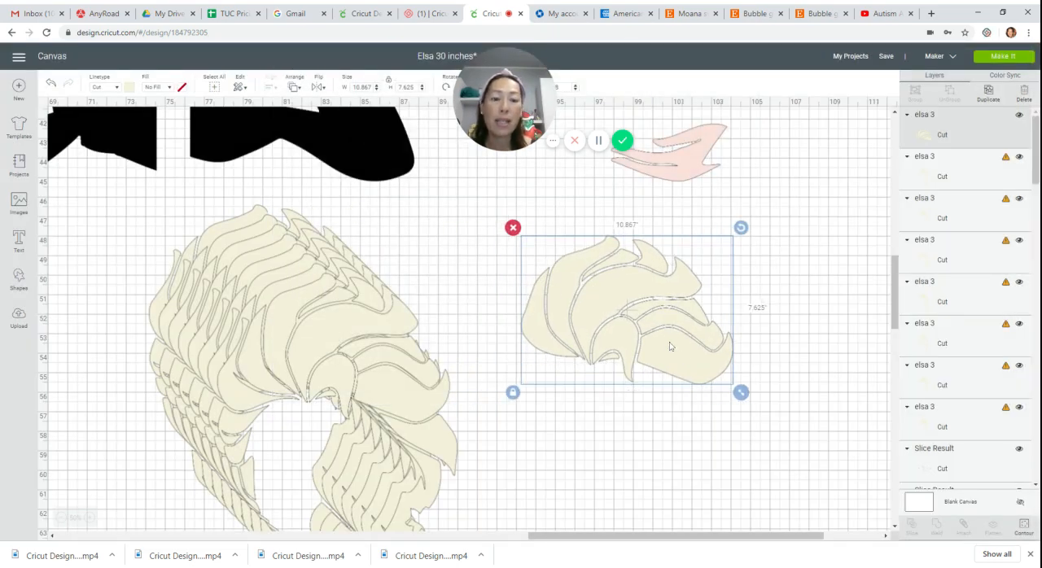
{"action": "left_click_drag", "start_coordinate": [670, 346], "coordinate": [726, 307]}
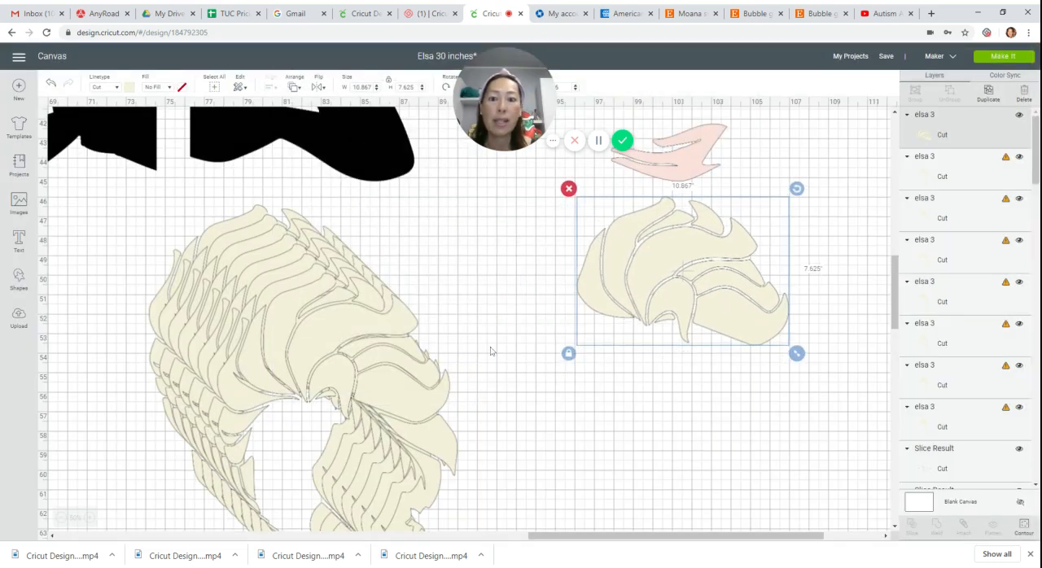
Contour the next hair copy down to the side strands left of the face and fit them against the separated crown piece.
{"action": "left_click", "coordinate": [329, 346]}
{"action": "left_click_drag", "start_coordinate": [329, 346], "coordinate": [389, 345]}
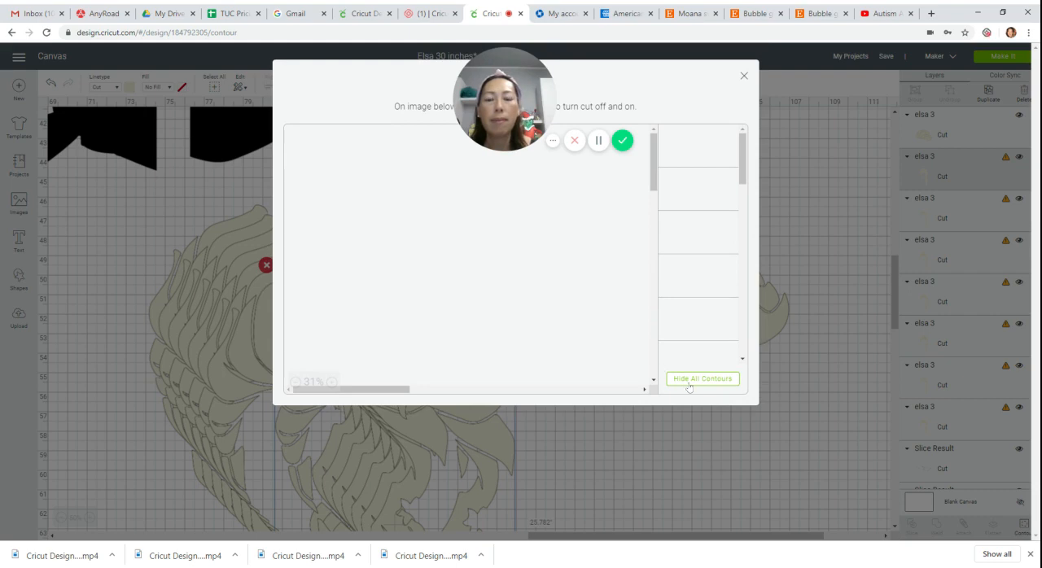
{"action": "left_click", "coordinate": [688, 379]}
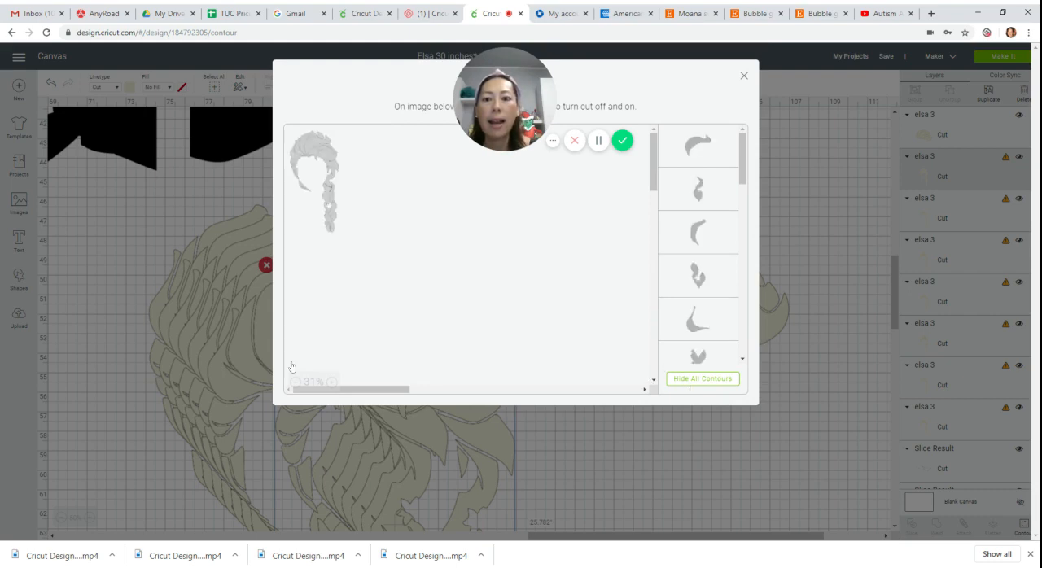
{"action": "left_click", "coordinate": [332, 383]}
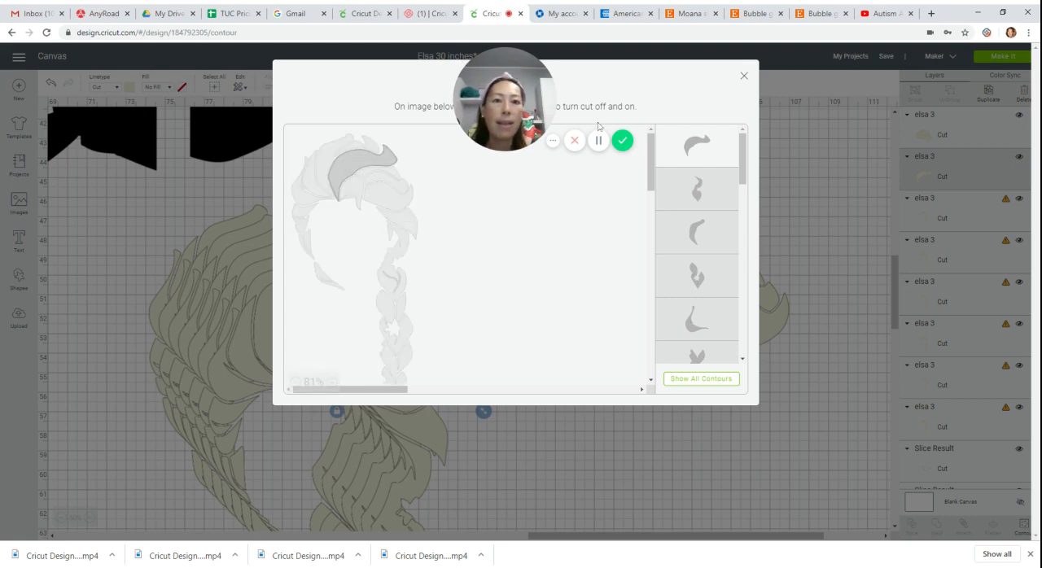
{"action": "left_click", "coordinate": [345, 179]}
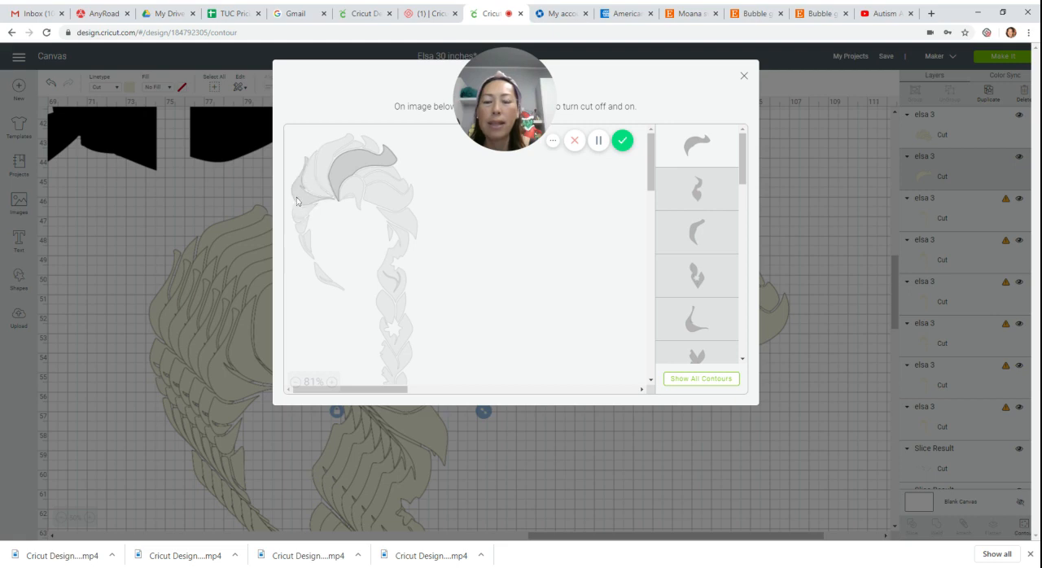
{"action": "left_click", "coordinate": [296, 223]}
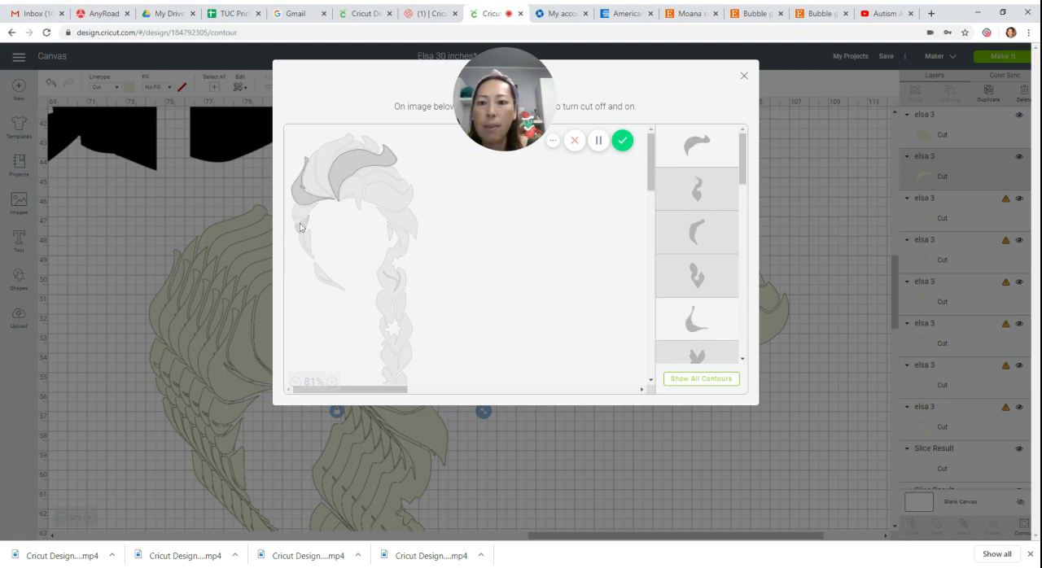
{"action": "left_click", "coordinate": [309, 213]}
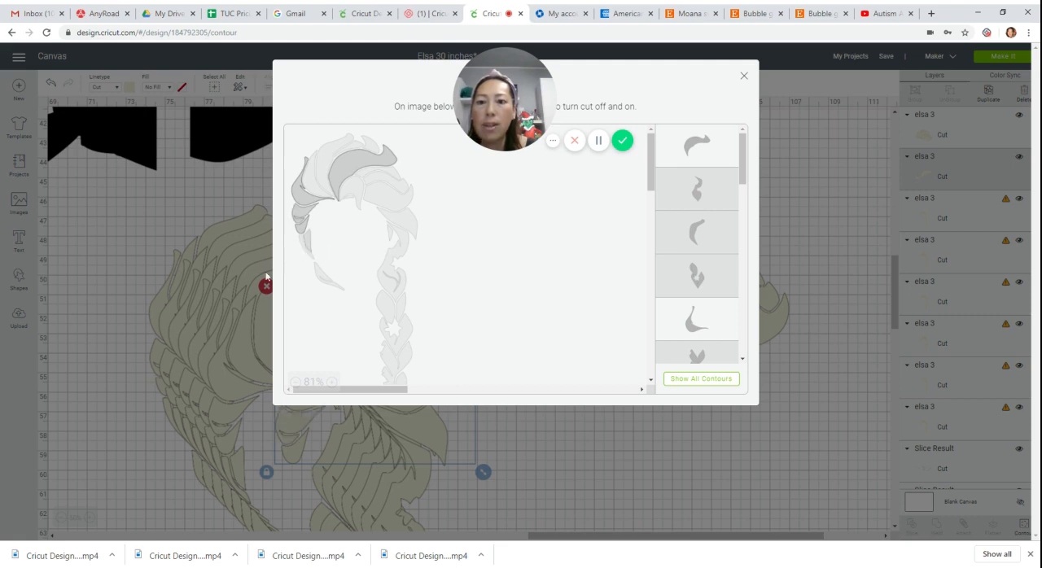
{"action": "left_click", "coordinate": [307, 245]}
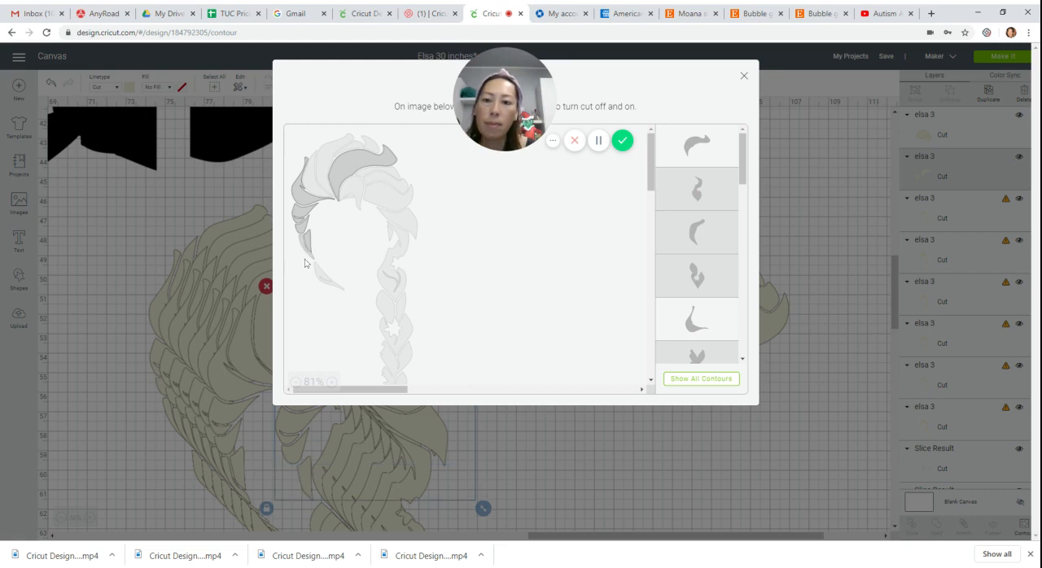
{"action": "left_click", "coordinate": [395, 167]}
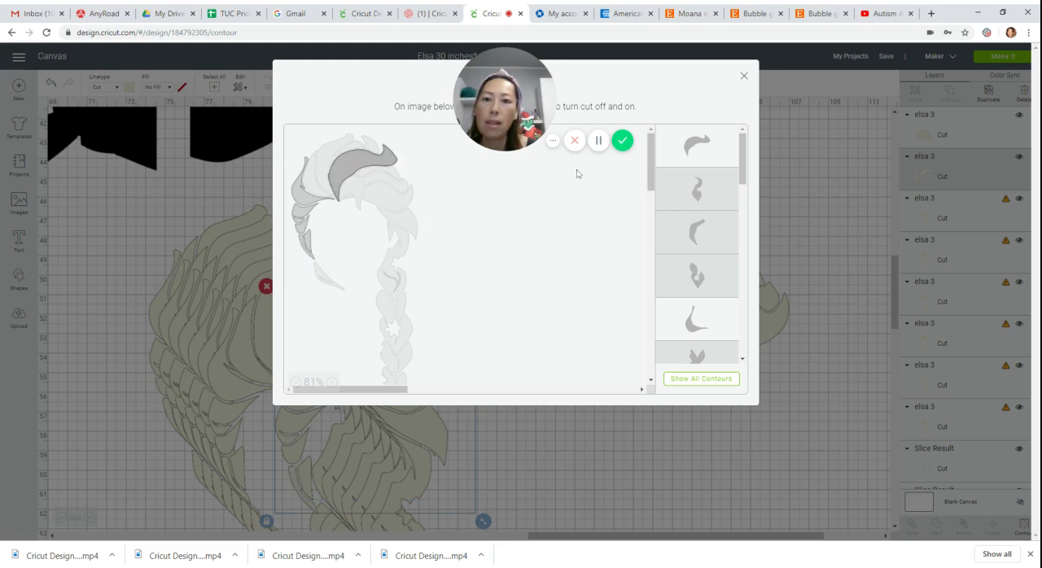
{"action": "left_click", "coordinate": [680, 142]}
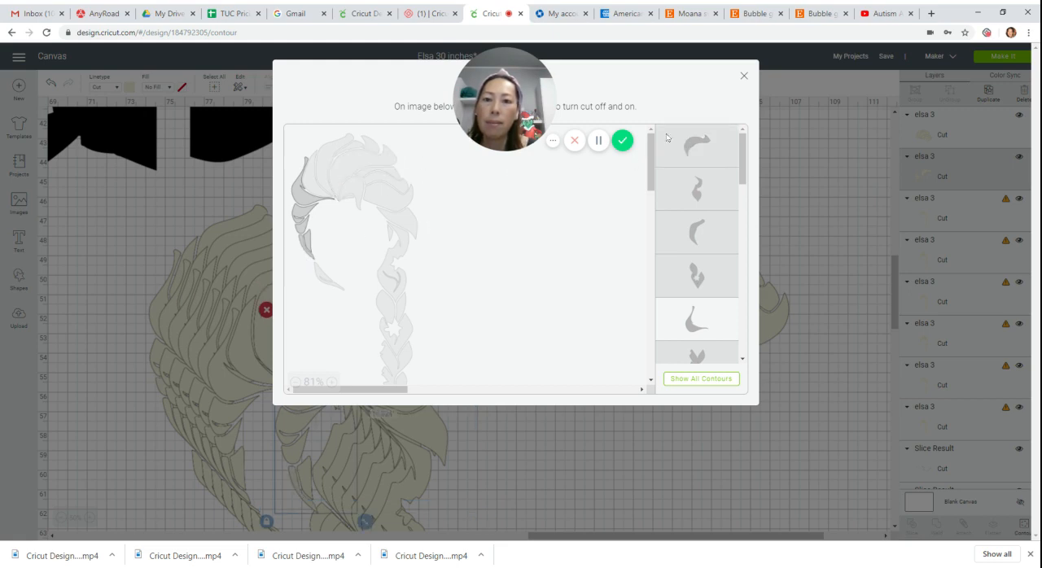
{"action": "left_click", "coordinate": [743, 77]}
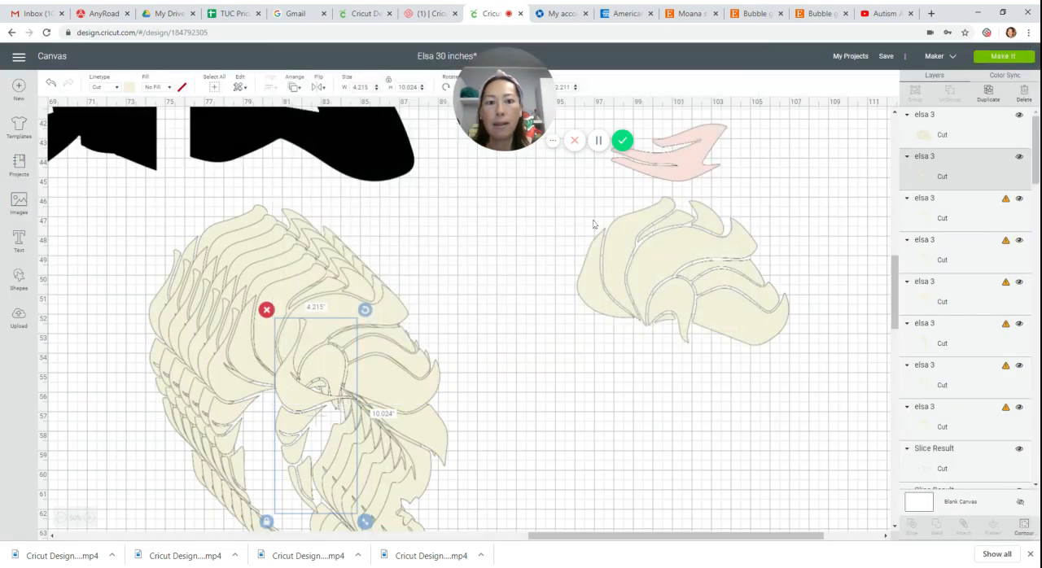
{"action": "left_click_drag", "start_coordinate": [296, 407], "coordinate": [575, 330]}
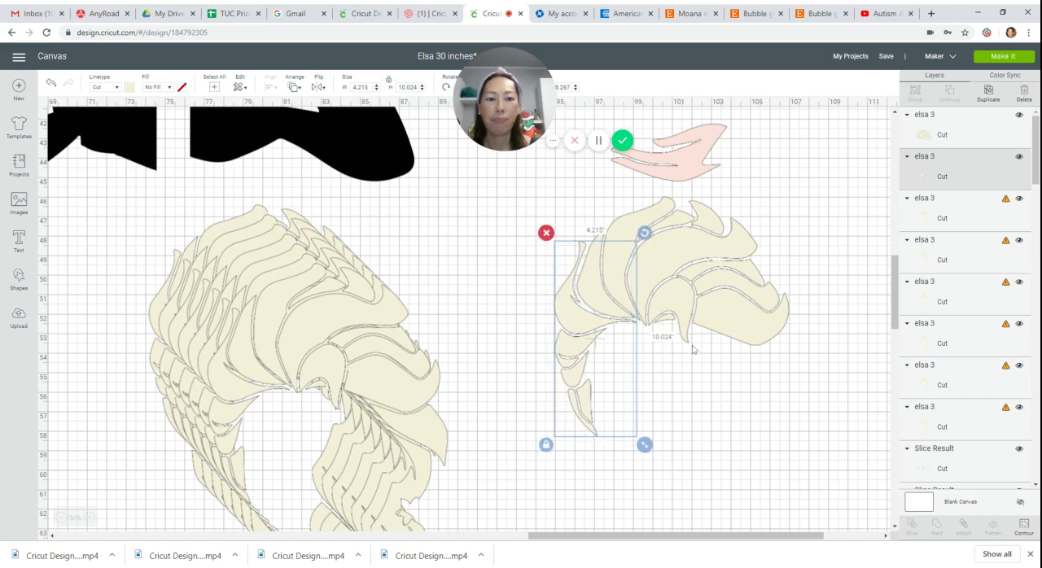
Contour another hair copy down to the lowest pointed strand on the face's left side and place it below the side strands.
{"action": "scroll", "coordinate": [579, 334], "scroll_direction": "down", "scroll_amount": 2}
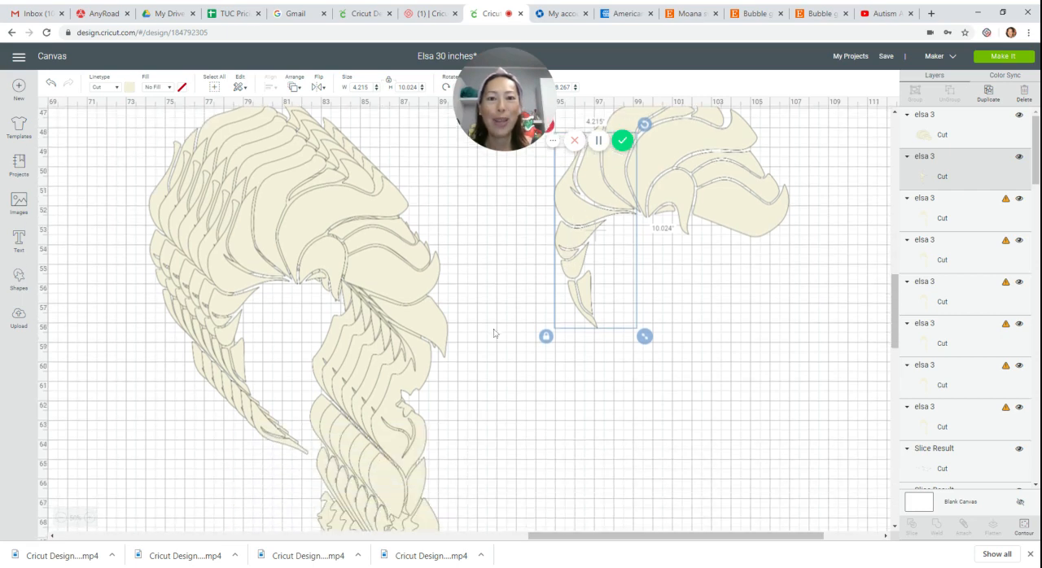
{"action": "left_click", "coordinate": [359, 250]}
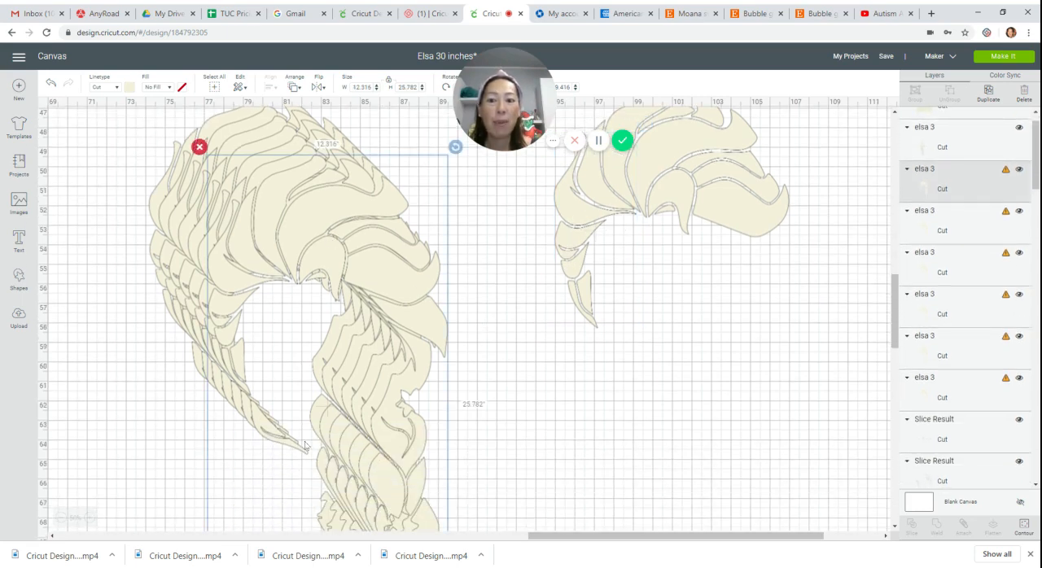
{"action": "left_click", "coordinate": [1024, 525]}
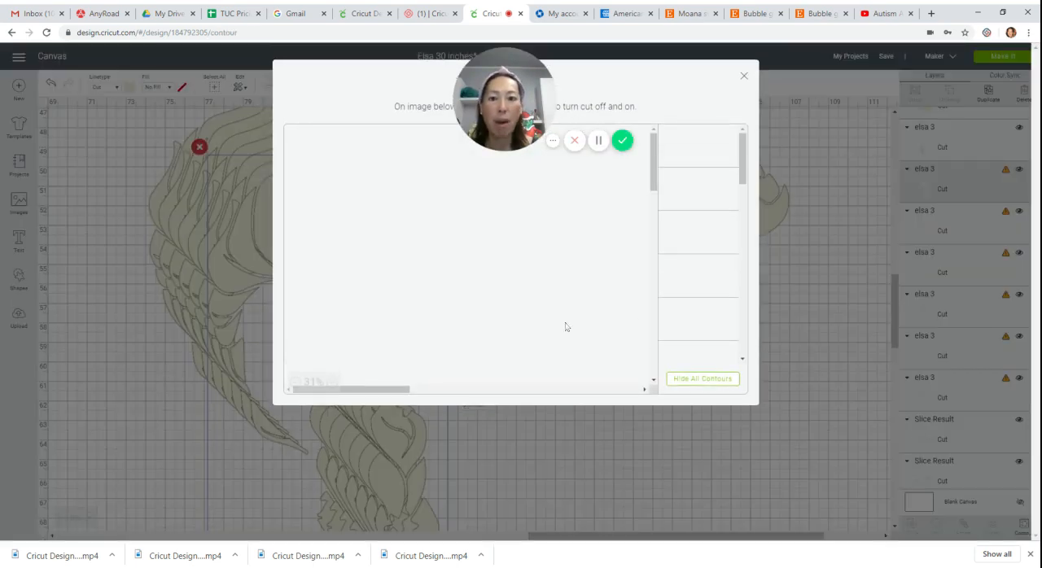
{"action": "left_click", "coordinate": [704, 382]}
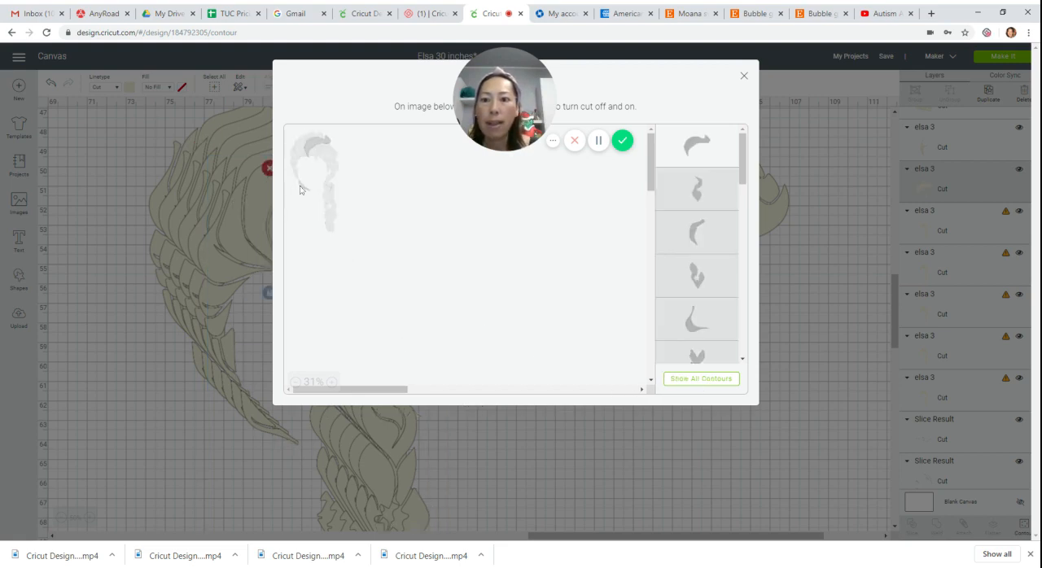
{"action": "left_click", "coordinate": [317, 196]}
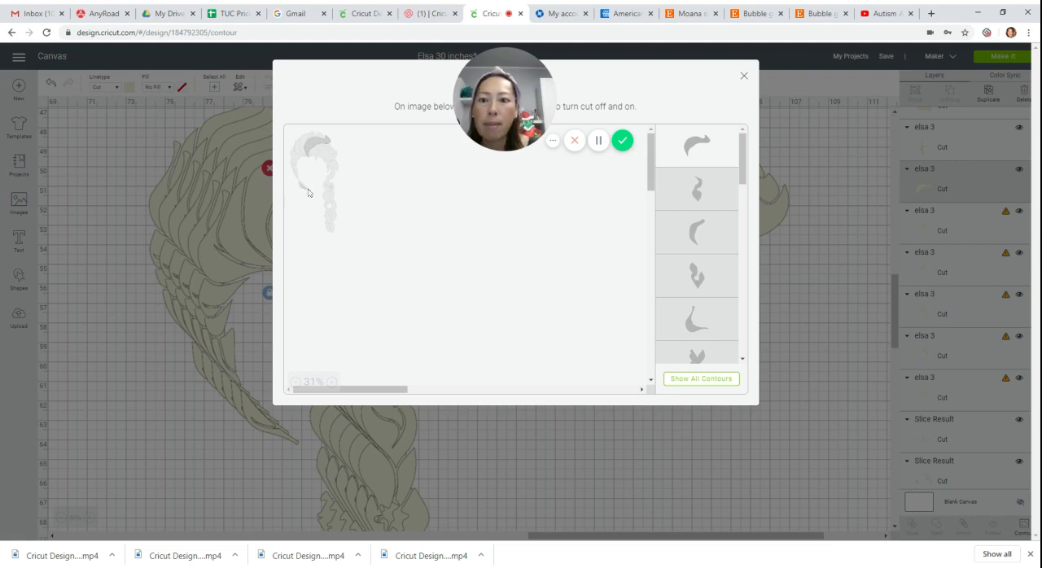
{"action": "left_click", "coordinate": [332, 383]}
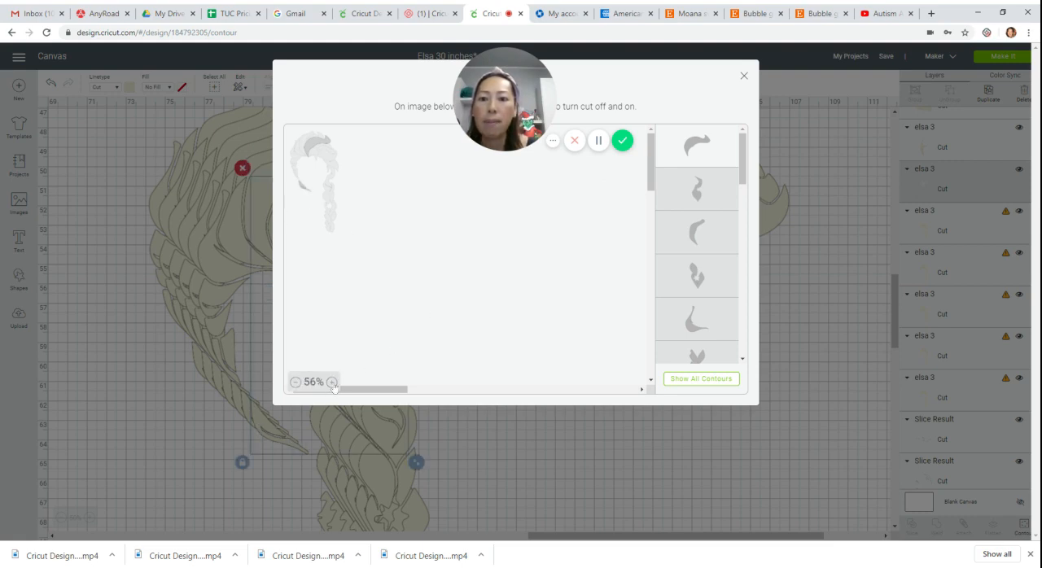
{"action": "left_click", "coordinate": [332, 383]}
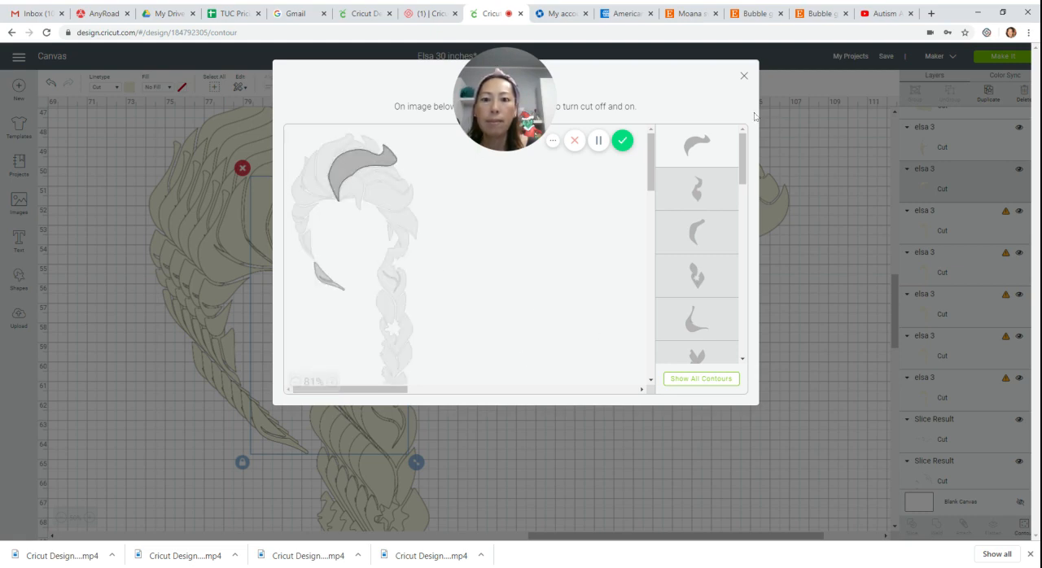
{"action": "left_click", "coordinate": [743, 76]}
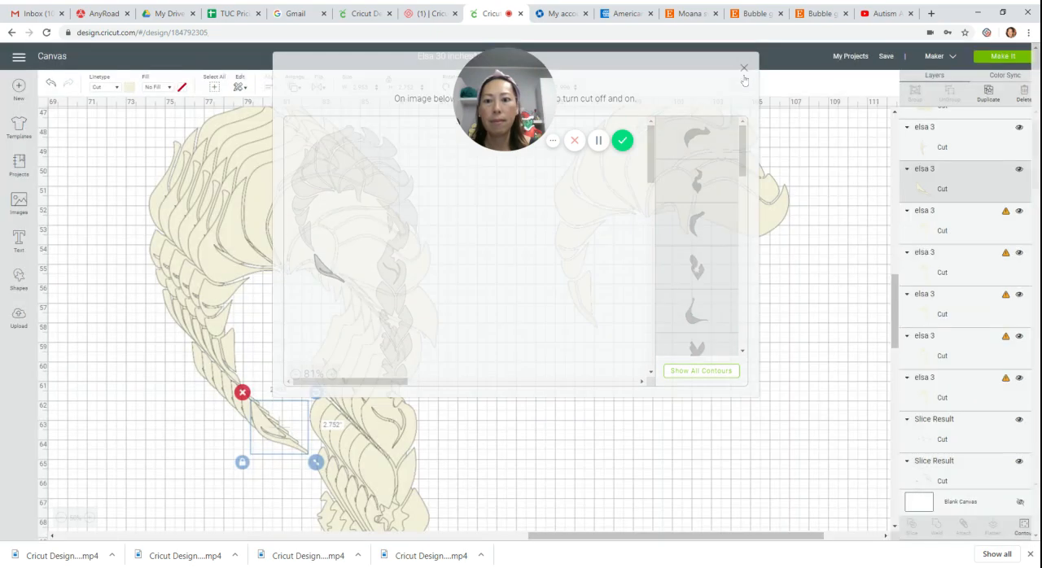
{"action": "left_click_drag", "start_coordinate": [262, 434], "coordinate": [579, 335]}
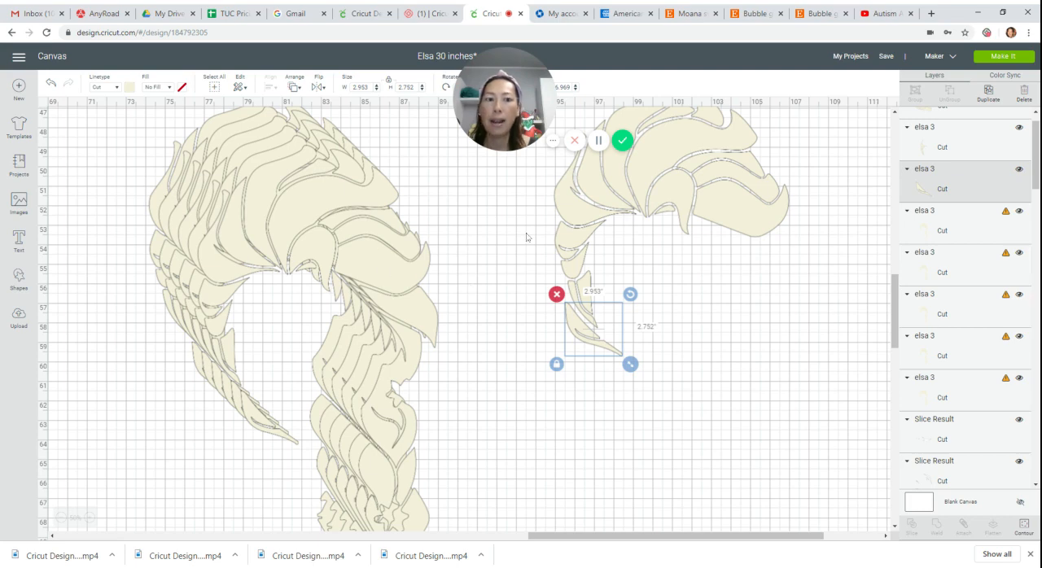
Contour another hair copy down to the right-hand lock and upper braid section, and place it under the crown's right end.
{"action": "left_click", "coordinate": [319, 232]}
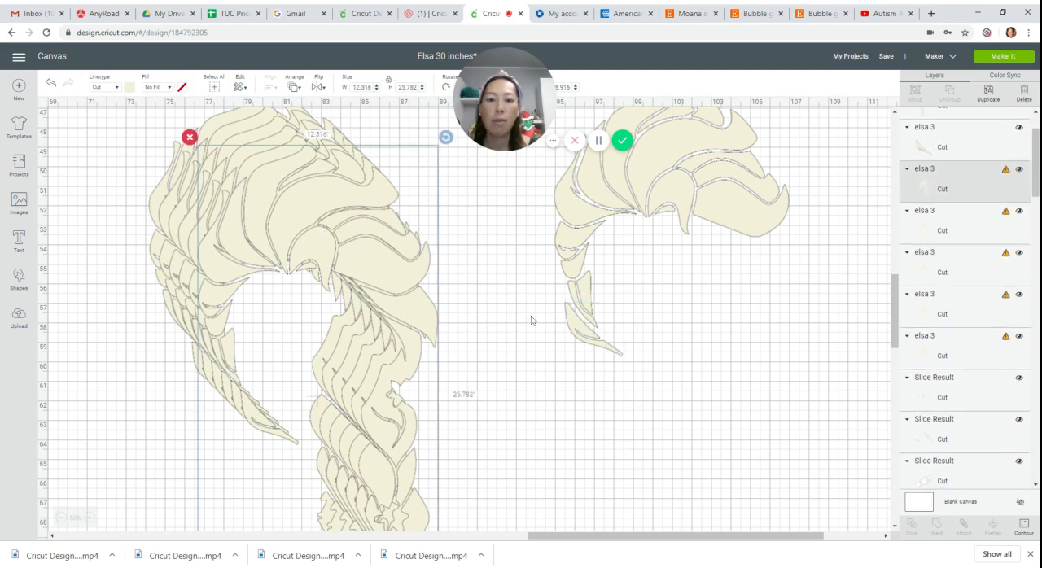
{"action": "left_click", "coordinate": [1024, 526]}
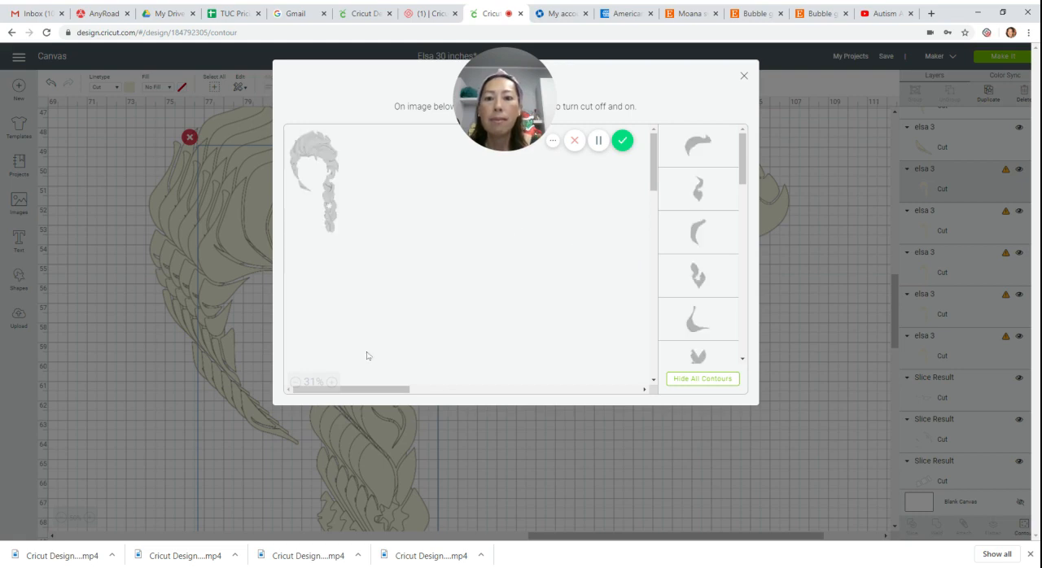
{"action": "left_click", "coordinate": [332, 384]}
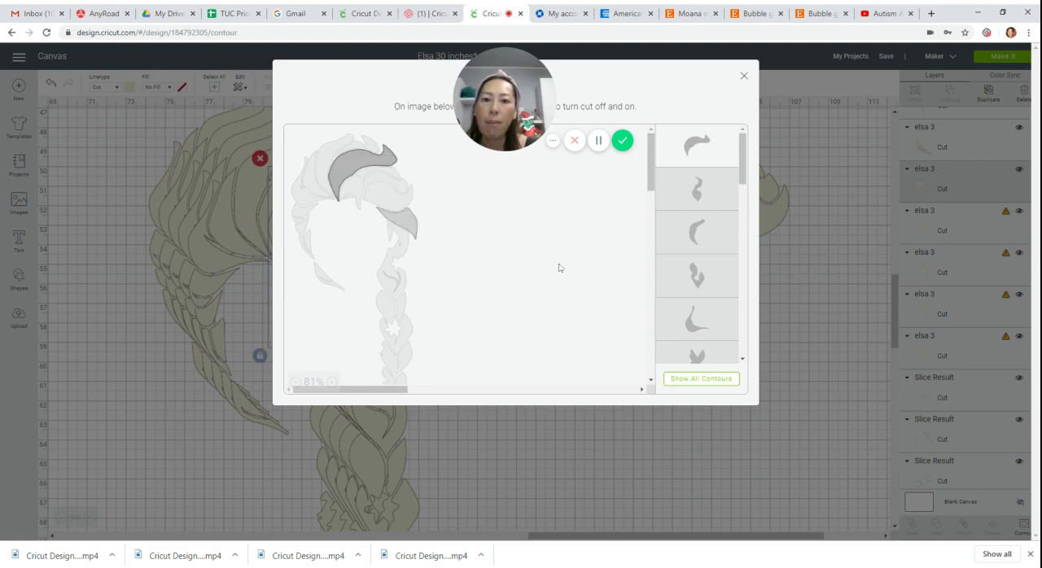
{"action": "scroll", "coordinate": [556, 268], "scroll_direction": "down", "scroll_amount": 1}
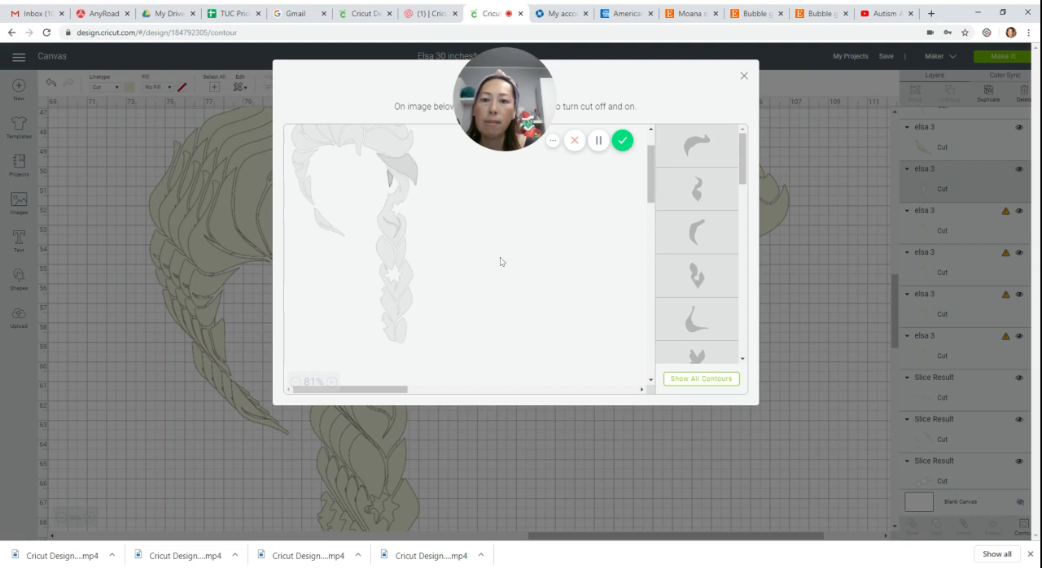
{"action": "left_click", "coordinate": [399, 213]}
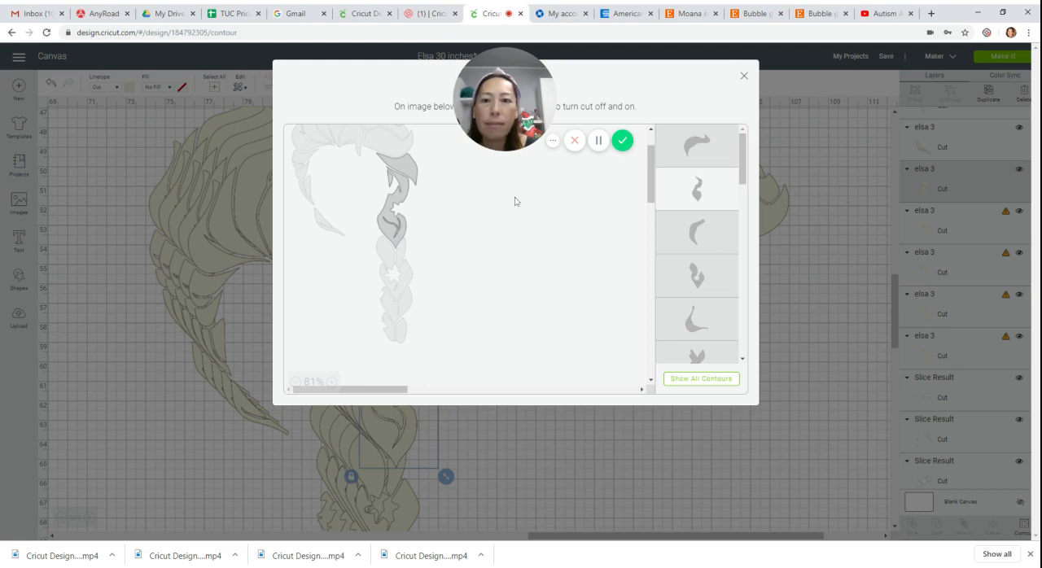
{"action": "left_click", "coordinate": [745, 79]}
{"action": "left_click_drag", "start_coordinate": [438, 322], "coordinate": [794, 263]}
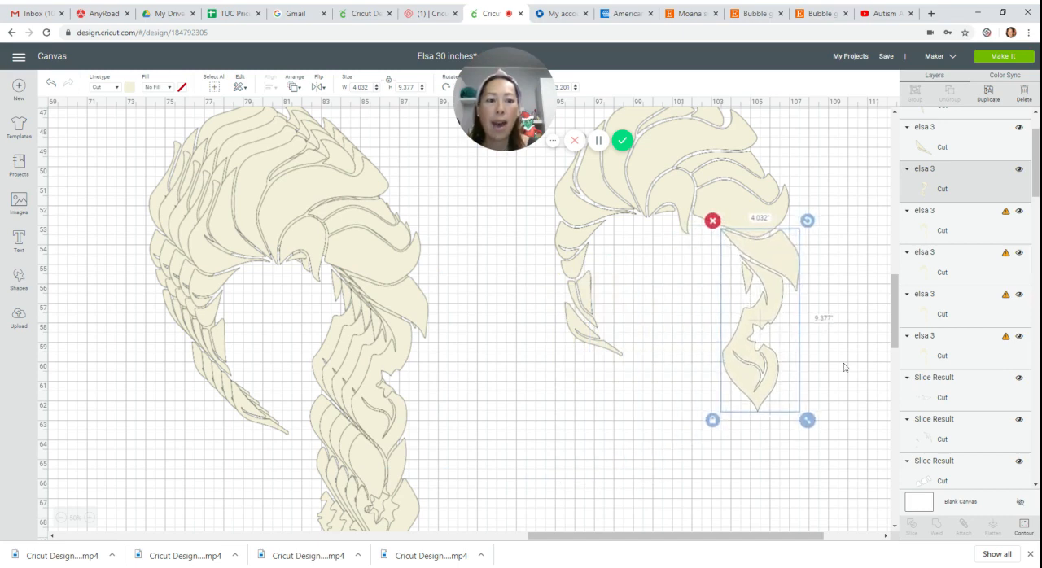
Contour another hair copy down to the middle braid section around the star cutout and place it below the upper braid section.
{"action": "left_click", "coordinate": [408, 346]}
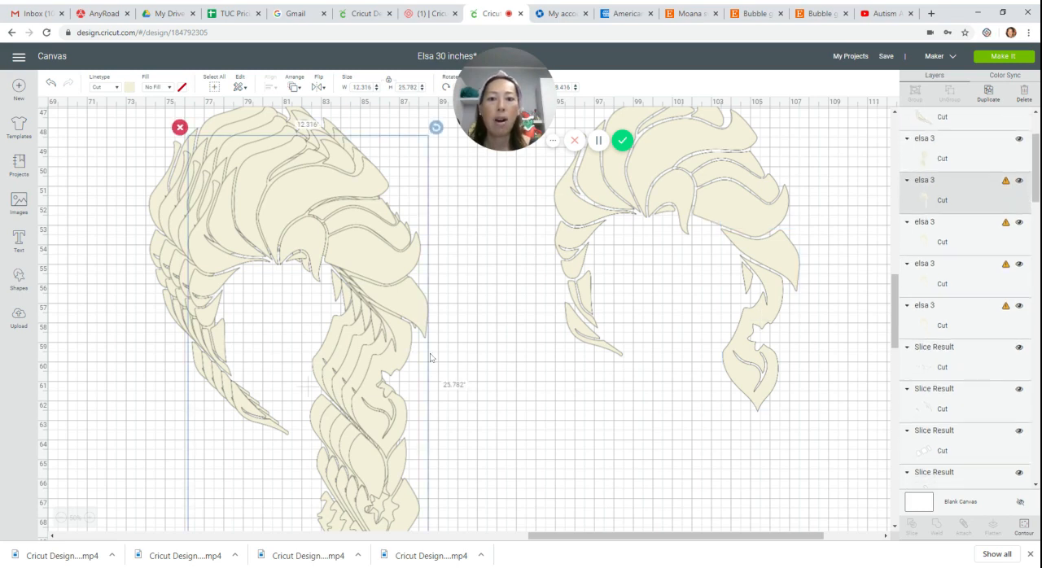
{"action": "left_click", "coordinate": [1018, 524]}
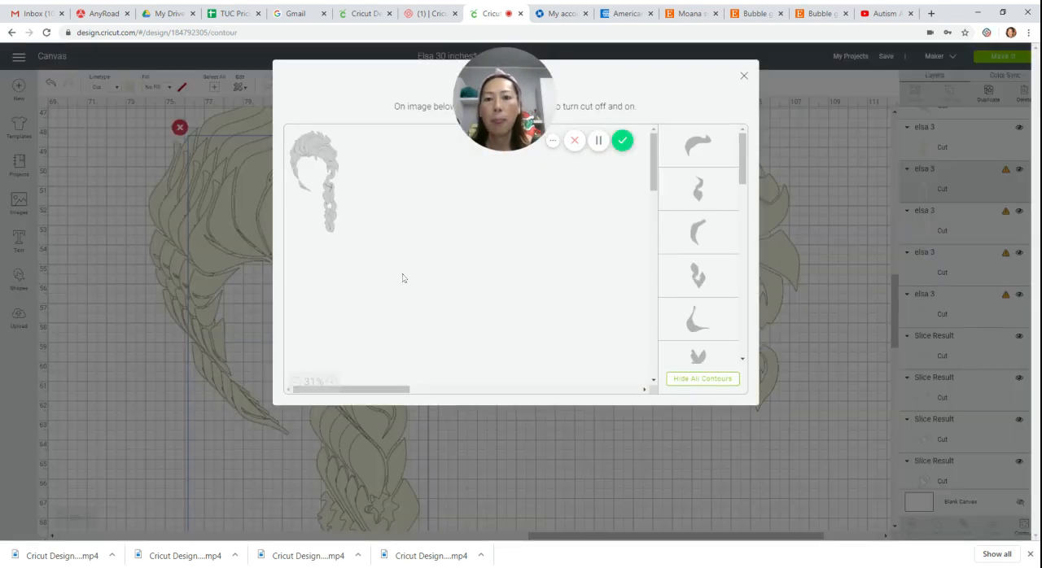
{"action": "left_click", "coordinate": [333, 382]}
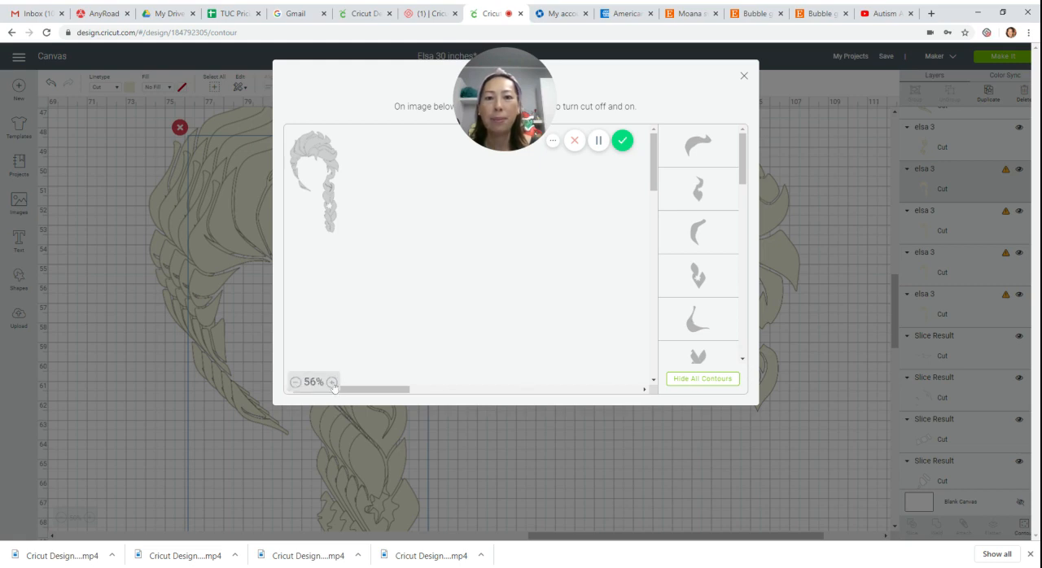
{"action": "left_click", "coordinate": [332, 382]}
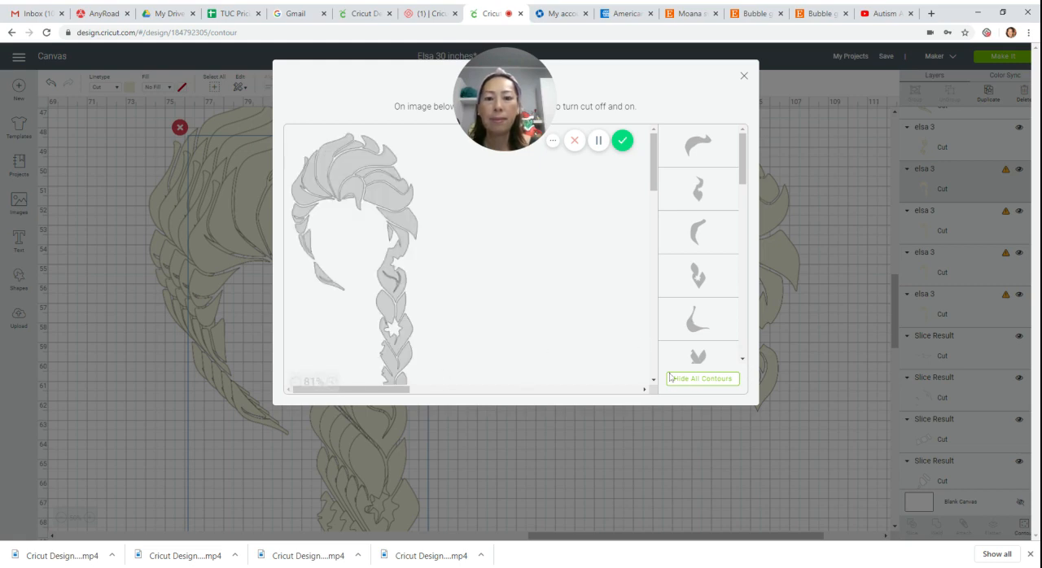
{"action": "left_click", "coordinate": [710, 379]}
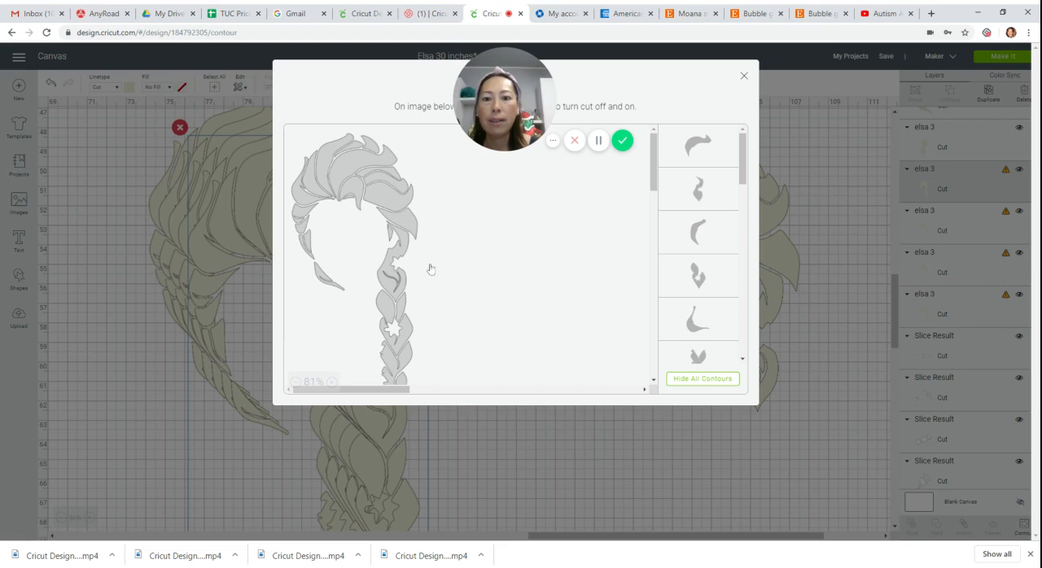
{"action": "scroll", "coordinate": [430, 267], "scroll_direction": "down", "scroll_amount": 1}
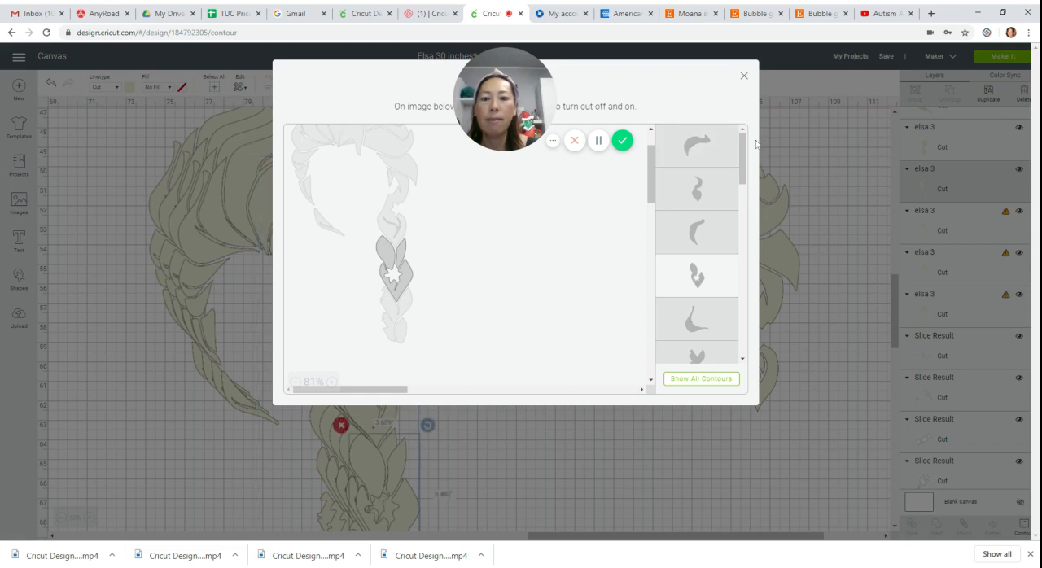
{"action": "left_click", "coordinate": [744, 79]}
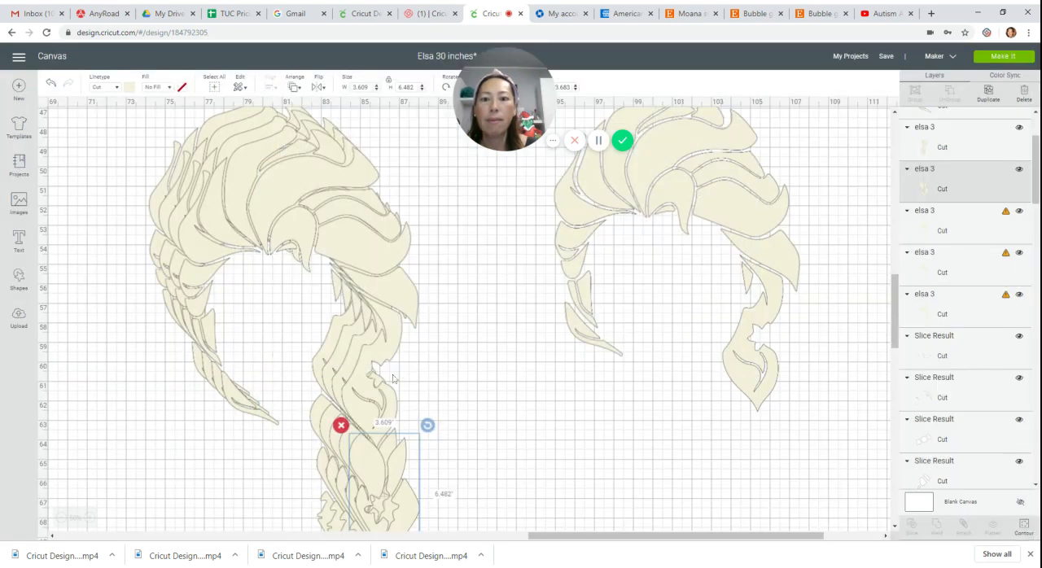
{"action": "left_click_drag", "start_coordinate": [383, 471], "coordinate": [733, 438]}
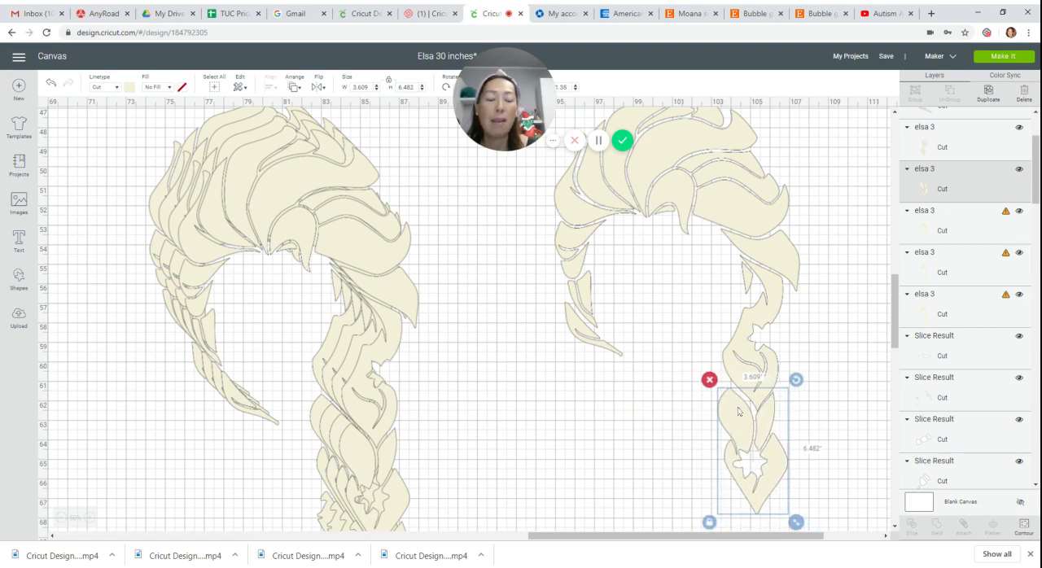
{"action": "scroll", "coordinate": [738, 411], "scroll_direction": "down", "scroll_amount": 3}
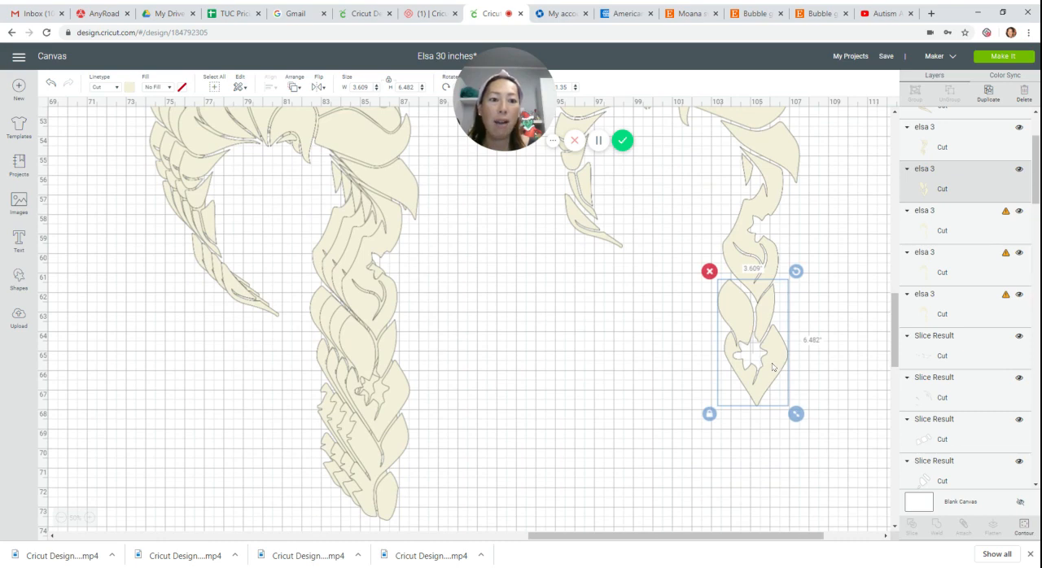
Contour the next hair copy down to the lower braid end and place it below the star-cutout braid section.
{"action": "left_click", "coordinate": [378, 415]}
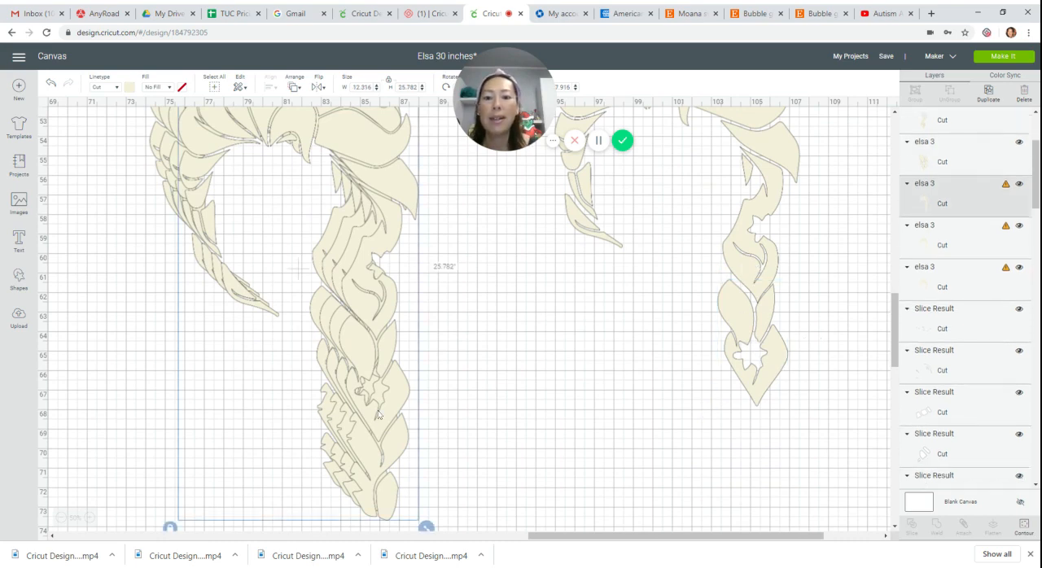
{"action": "left_click_drag", "start_coordinate": [378, 415], "coordinate": [421, 432]}
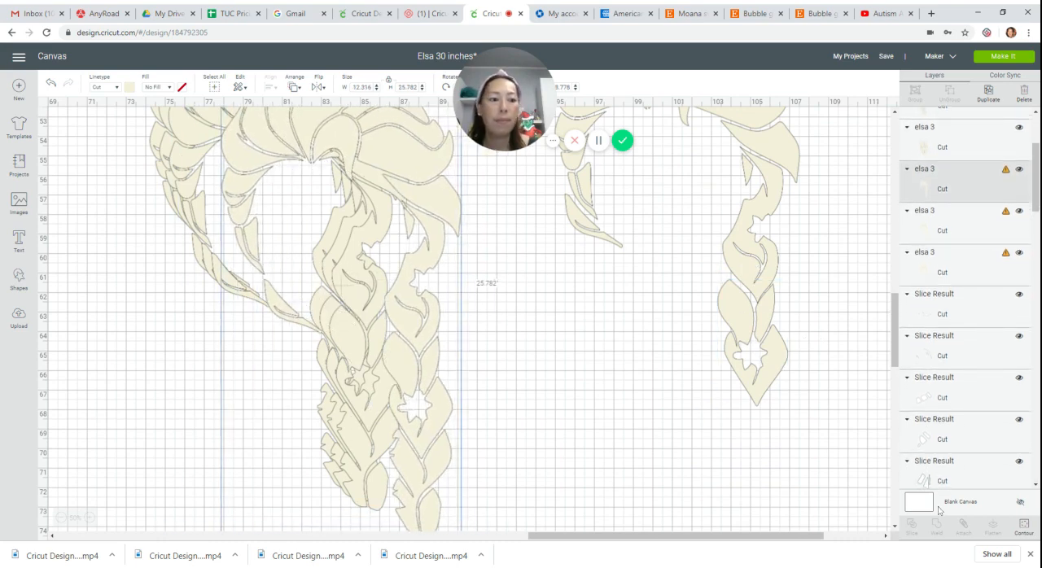
{"action": "left_click", "coordinate": [1024, 527]}
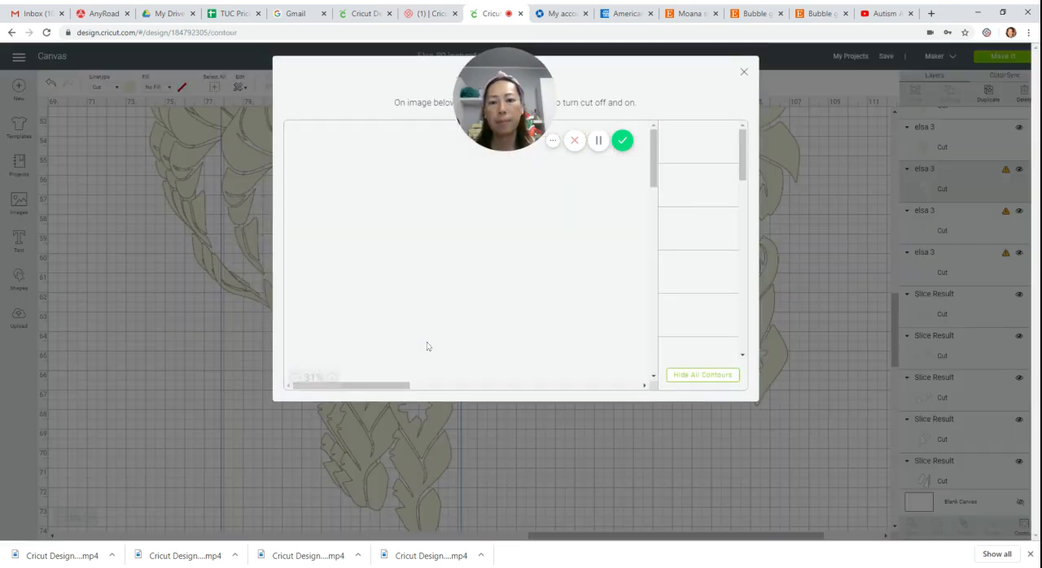
{"action": "left_click", "coordinate": [717, 387]}
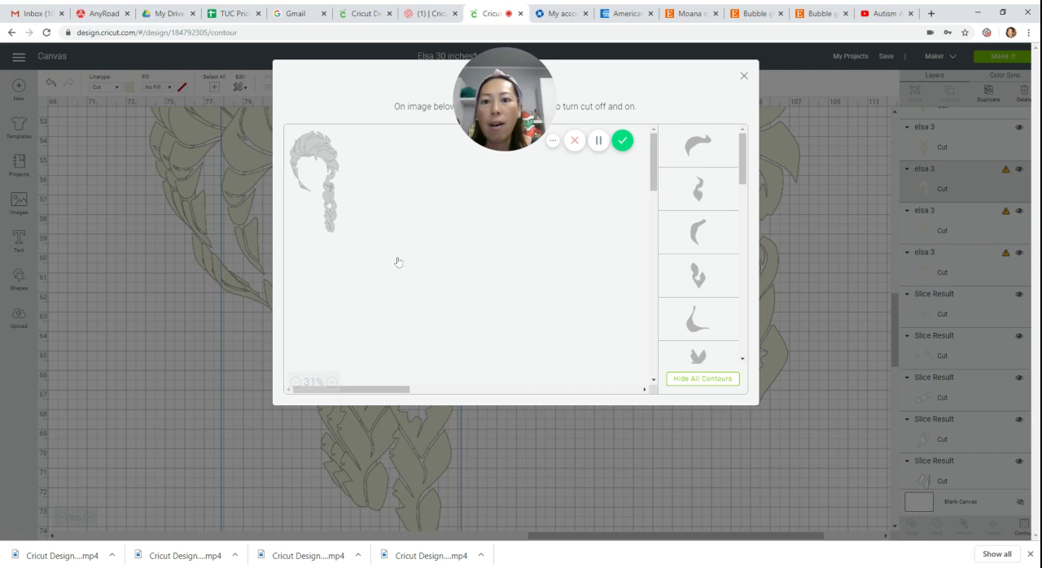
{"action": "left_click", "coordinate": [334, 233]}
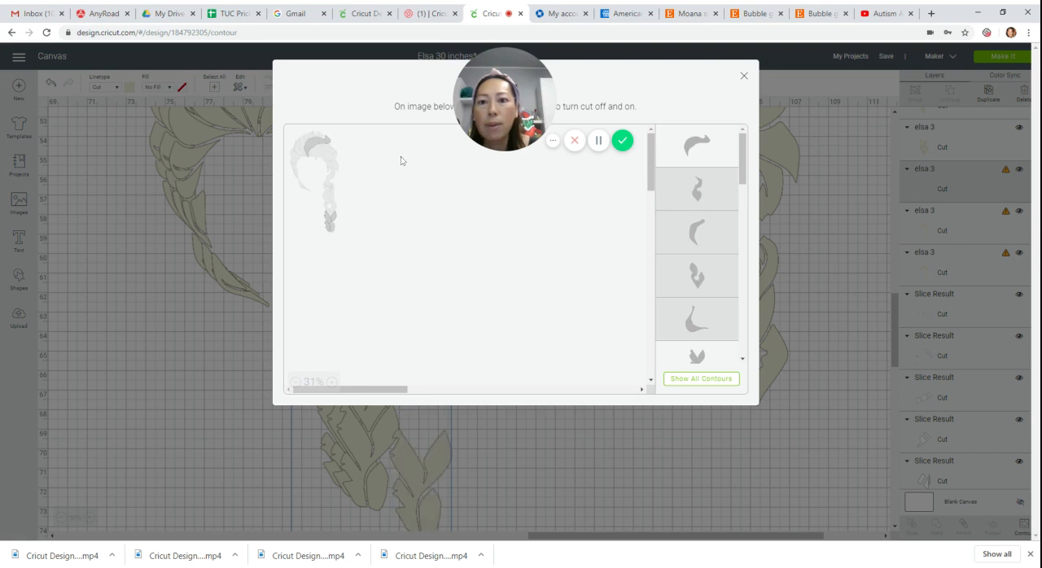
{"action": "left_click", "coordinate": [743, 76]}
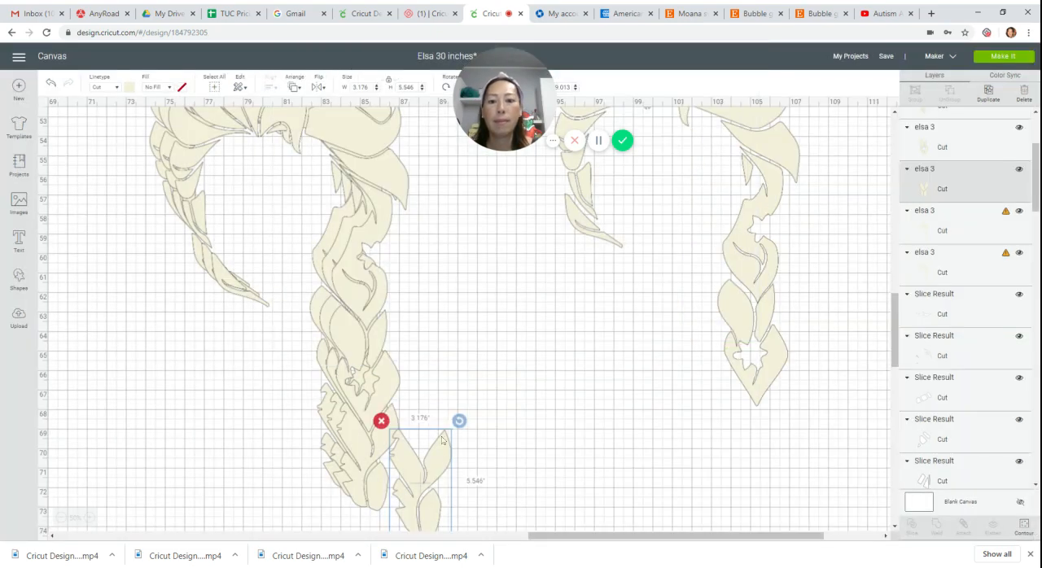
{"action": "left_click_drag", "start_coordinate": [443, 439], "coordinate": [773, 402]}
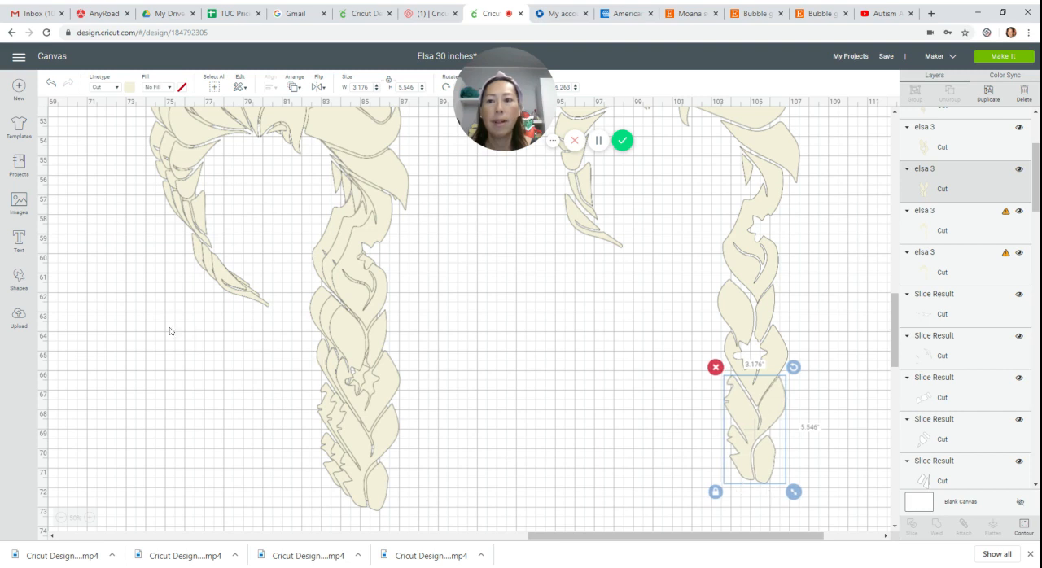
Delete the two leftover full hair copies beside the separated hair pieces.
{"action": "left_click", "coordinate": [254, 272]}
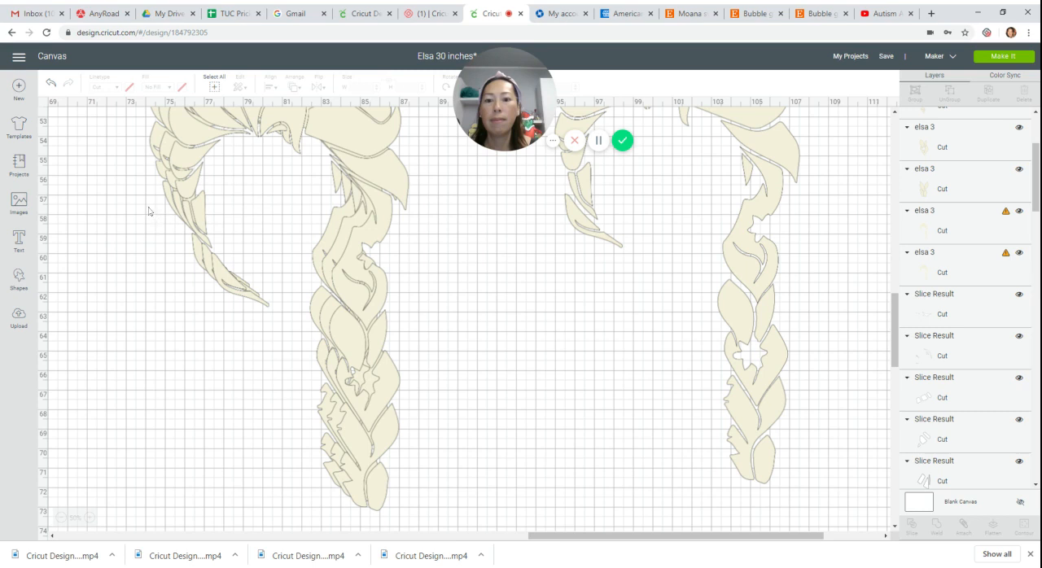
{"action": "left_click_drag", "start_coordinate": [148, 210], "coordinate": [254, 287]}
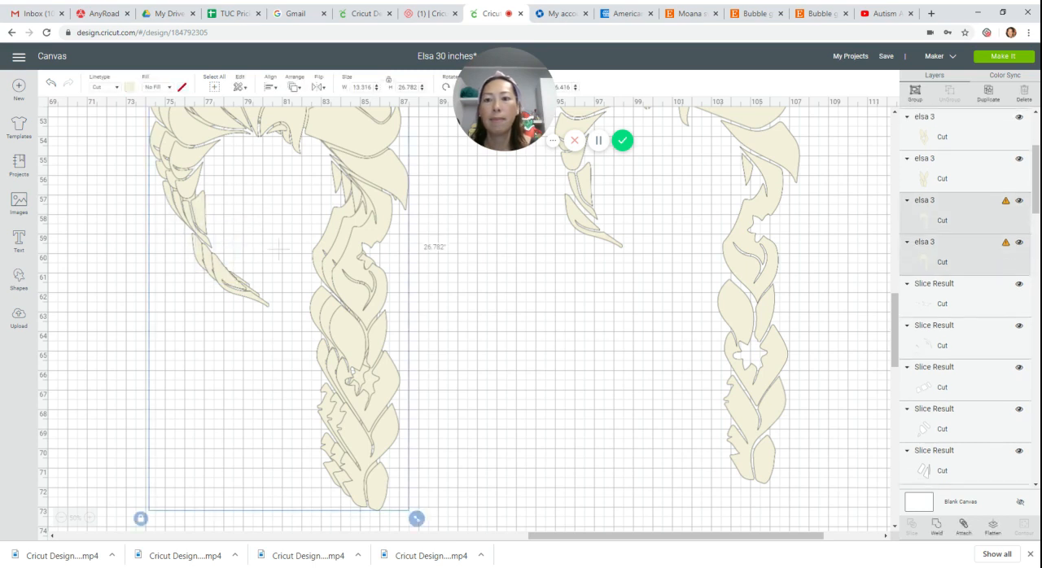
{"action": "key", "text": "Delete"}
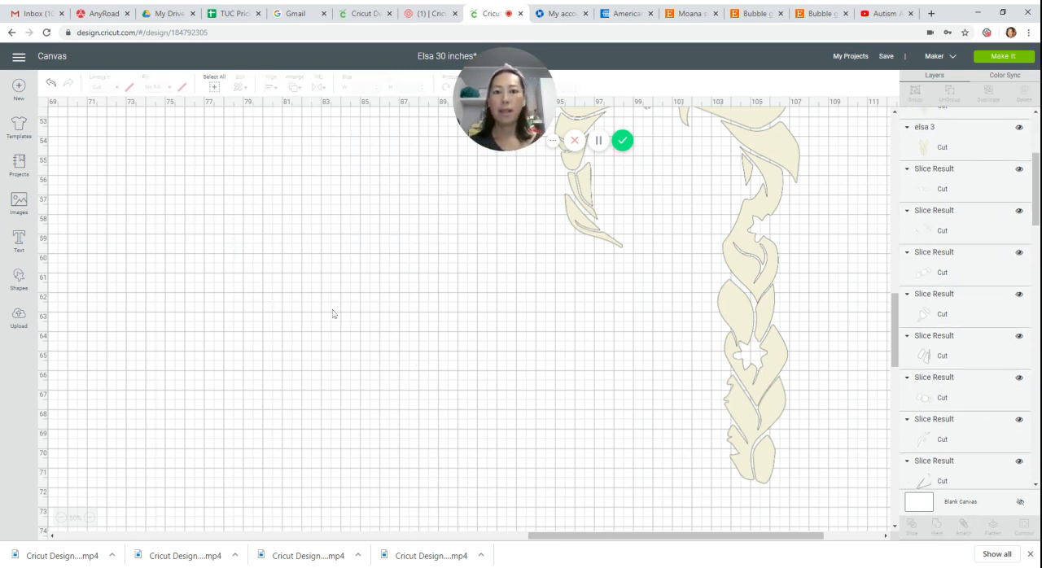
Save the project under its existing name.
{"action": "scroll", "coordinate": [335, 313], "scroll_direction": "up", "scroll_amount": 10}
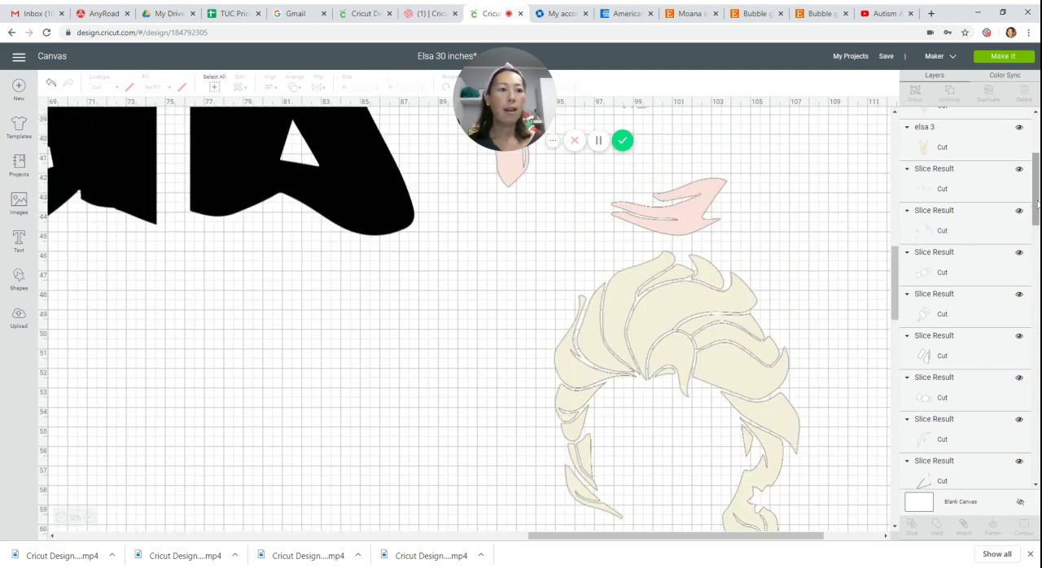
{"action": "left_click_drag", "start_coordinate": [1037, 189], "coordinate": [1037, 152]}
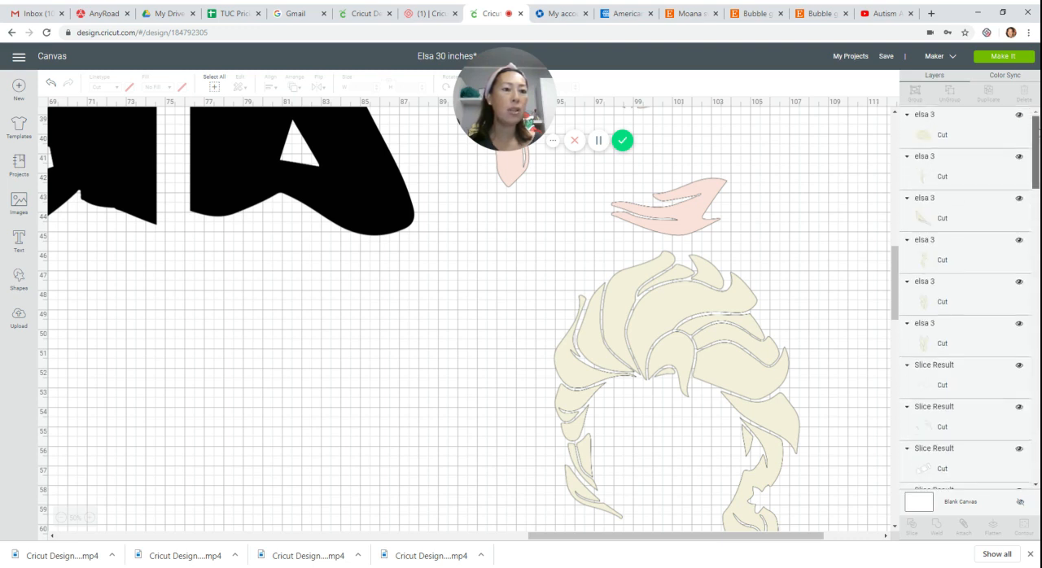
{"action": "left_click", "coordinate": [889, 58]}
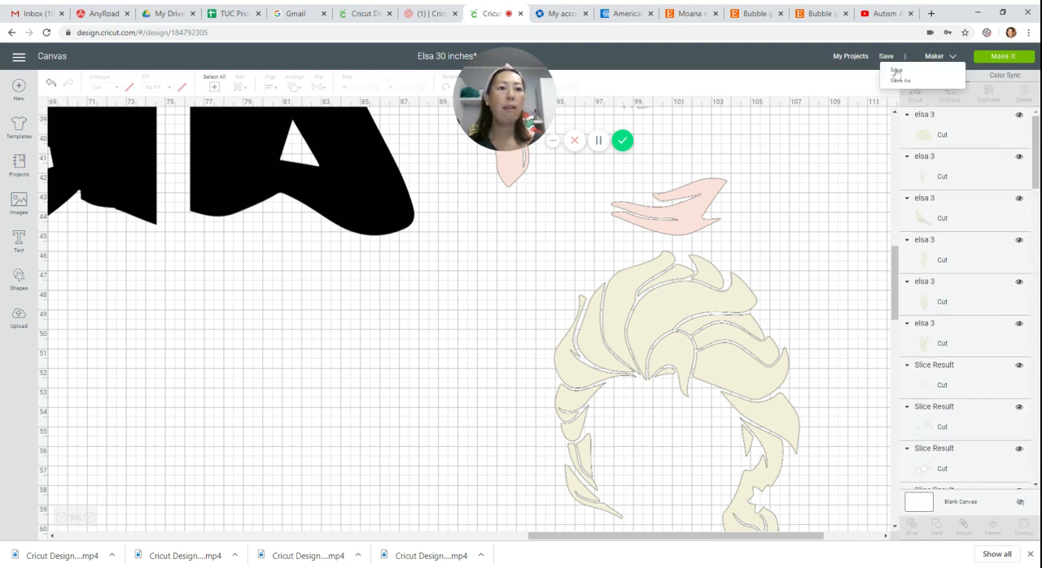
{"action": "left_click", "coordinate": [898, 75]}
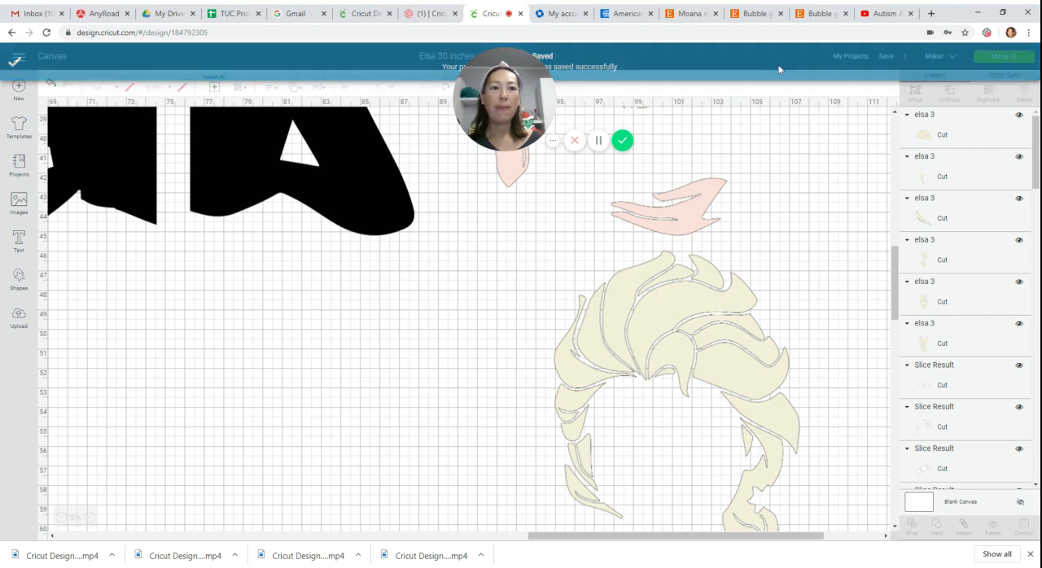
Proceed to mat preparation and move the small three-part cluster from the first mat's right side to its middle.
{"action": "left_click", "coordinate": [1004, 57]}
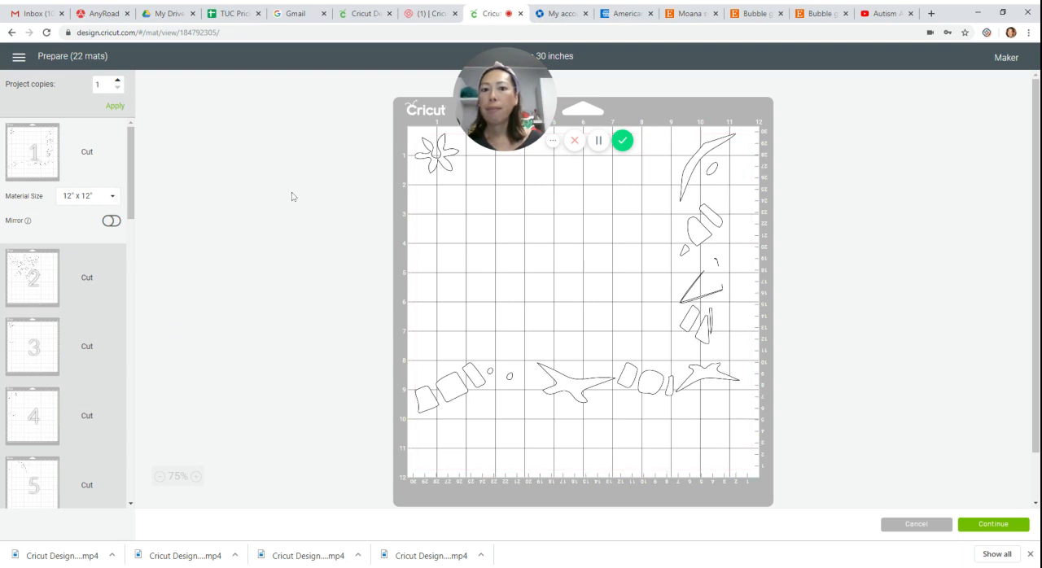
{"action": "left_click_drag", "start_coordinate": [695, 230], "coordinate": [588, 259]}
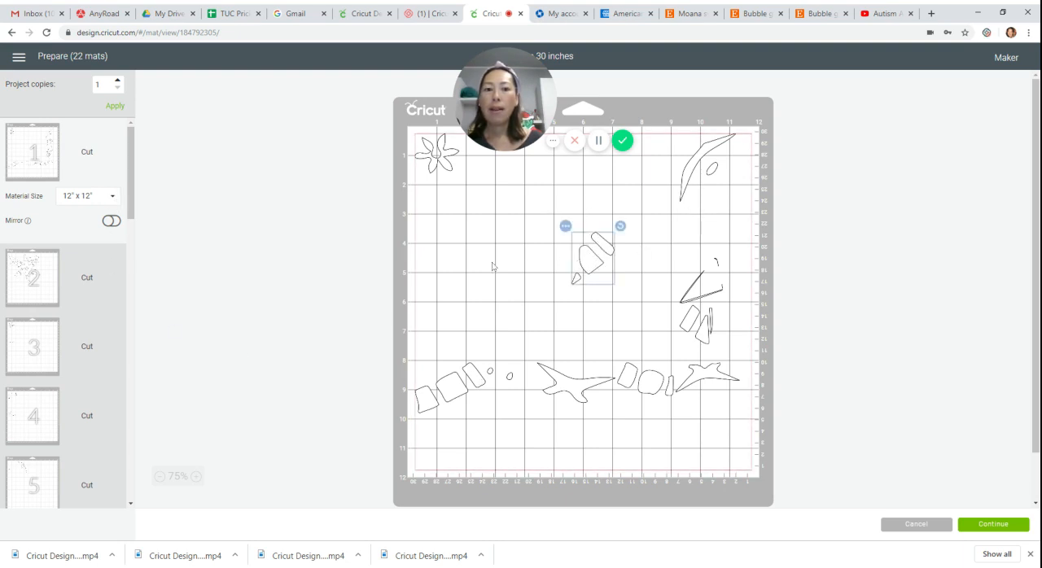
Set the material size of grey mat 6 to 12" x 24".
{"action": "left_click_drag", "start_coordinate": [131, 175], "coordinate": [135, 228]}
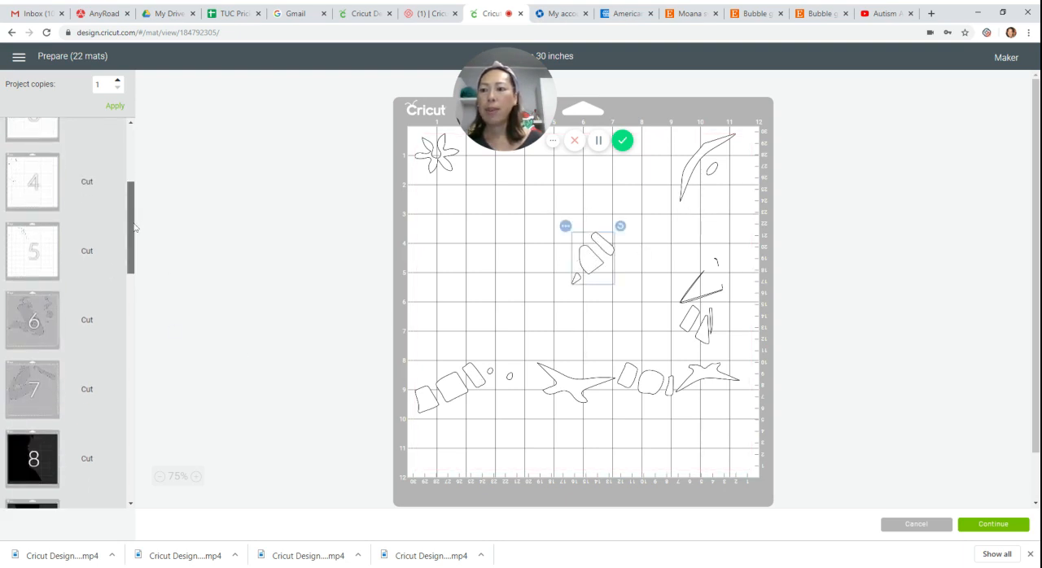
{"action": "left_click", "coordinate": [53, 322]}
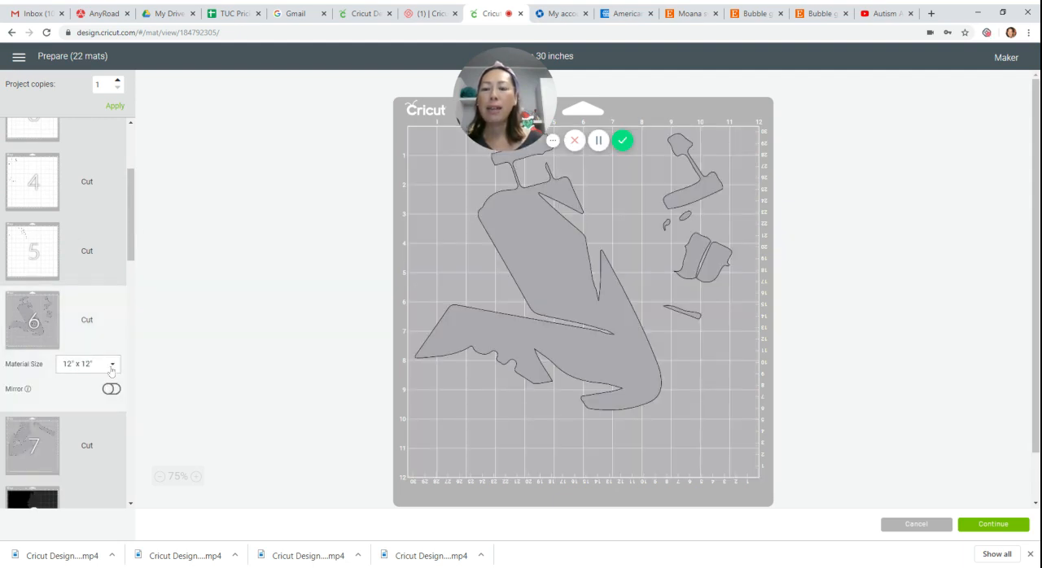
{"action": "left_click", "coordinate": [112, 368]}
{"action": "left_click", "coordinate": [68, 474]}
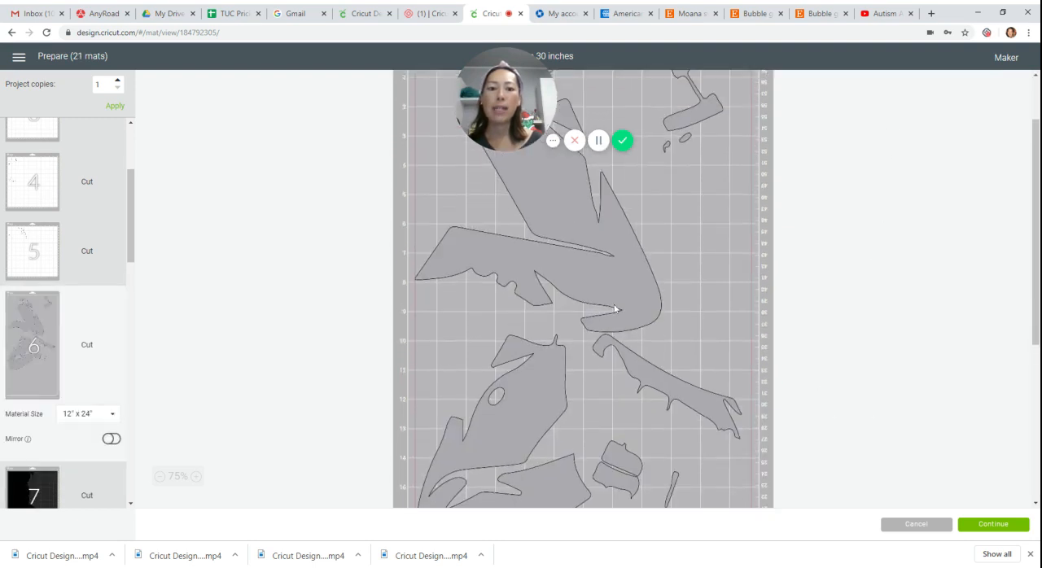
Move the small hammer-shaped piece to mat 6's upper left, then rotate the largest grey piece upright against the right edge.
{"action": "left_click_drag", "start_coordinate": [615, 312], "coordinate": [755, 309]}
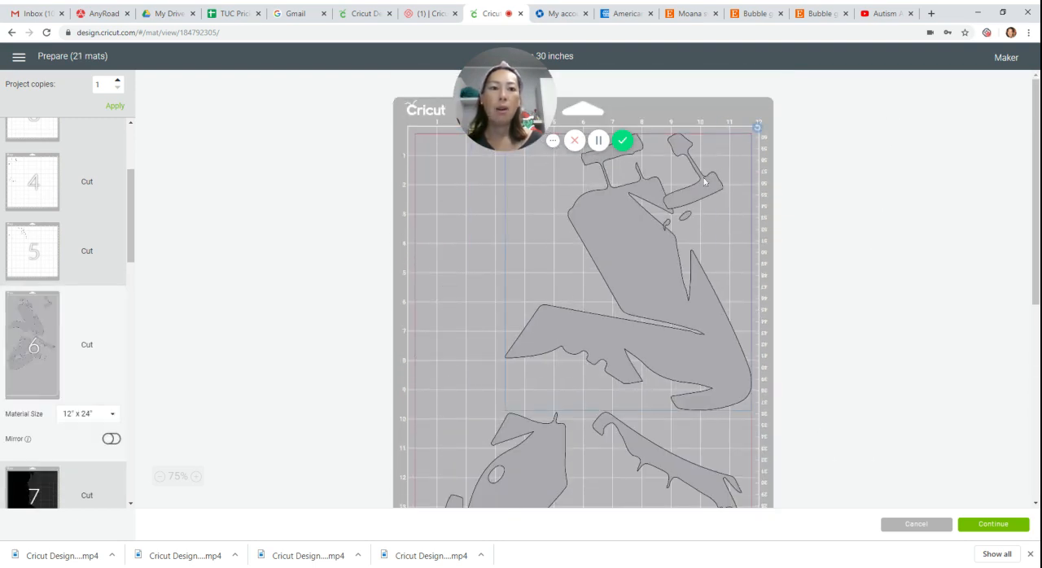
{"action": "left_click_drag", "start_coordinate": [704, 182], "coordinate": [460, 202]}
{"action": "mouse_move", "coordinate": [629, 226]}
{"action": "left_mouse_down"}
{"action": "mouse_move", "coordinate": [644, 247]}
{"action": "mouse_move", "coordinate": [644, 221]}
{"action": "left_mouse_up"}
{"action": "left_click_drag", "start_coordinate": [757, 129], "coordinate": [811, 220]}
{"action": "left_click_drag", "start_coordinate": [687, 217], "coordinate": [720, 212]}
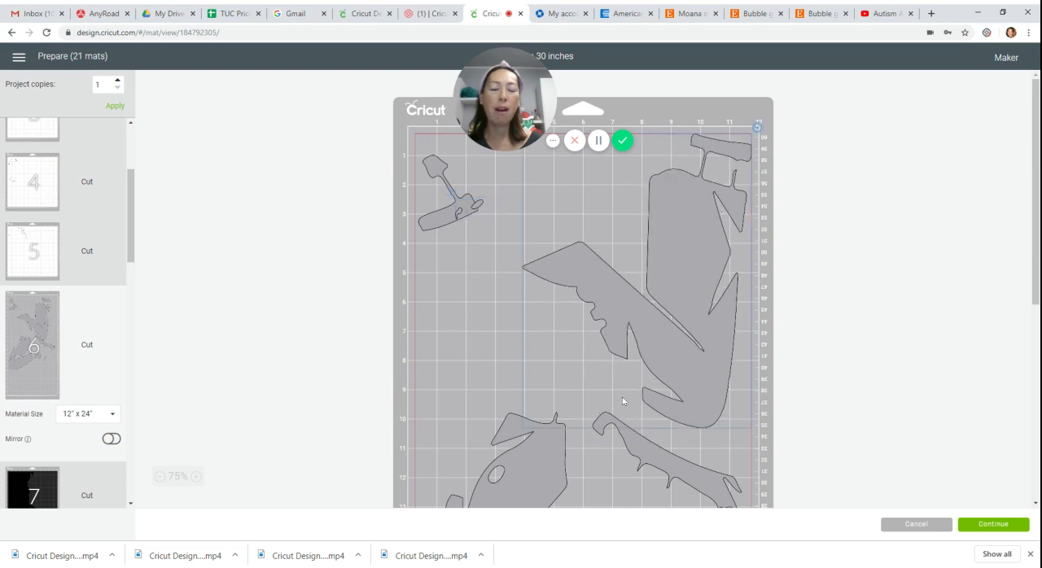
Move the second large grey piece up beside the first, turn it about half a turn, and seat it along the mat's left side.
{"action": "scroll", "coordinate": [622, 399], "scroll_direction": "down", "scroll_amount": 4}
{"action": "left_click_drag", "start_coordinate": [542, 307], "coordinate": [492, 180]}
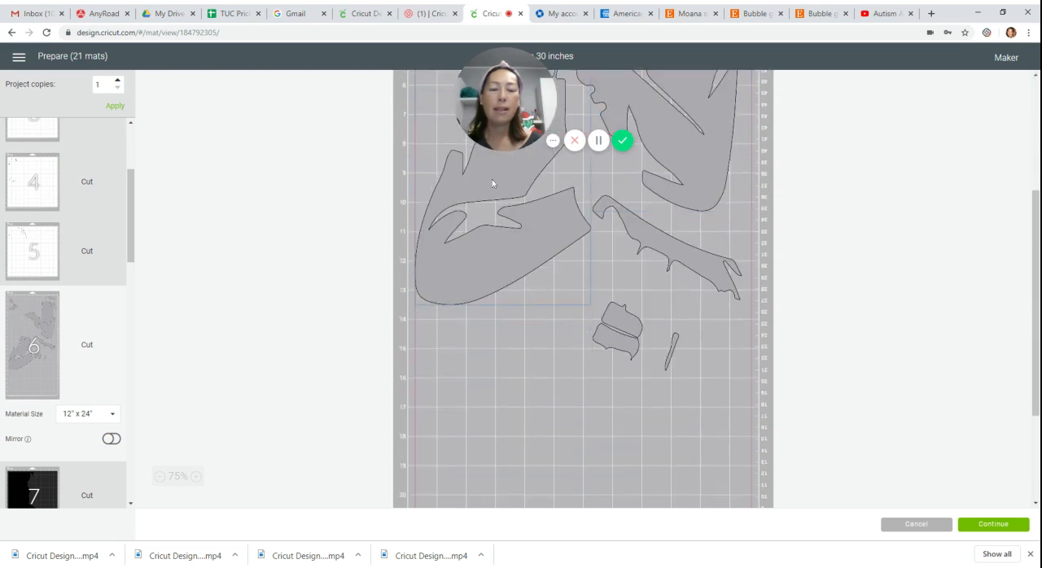
{"action": "scroll", "coordinate": [492, 182], "scroll_direction": "up", "scroll_amount": 4}
{"action": "left_click_drag", "start_coordinate": [483, 321], "coordinate": [482, 253]}
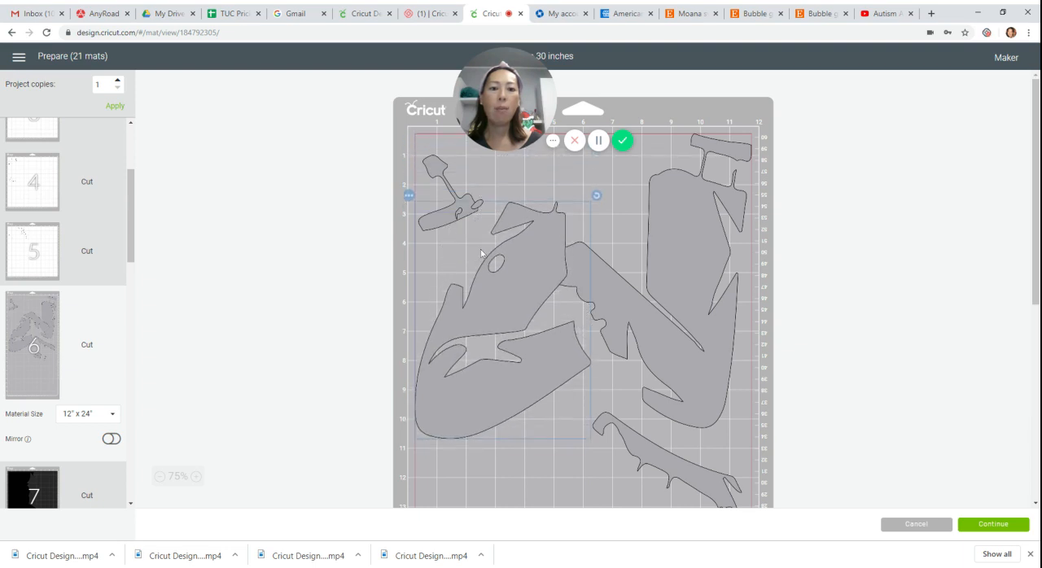
{"action": "left_click_drag", "start_coordinate": [597, 196], "coordinate": [558, 489]}
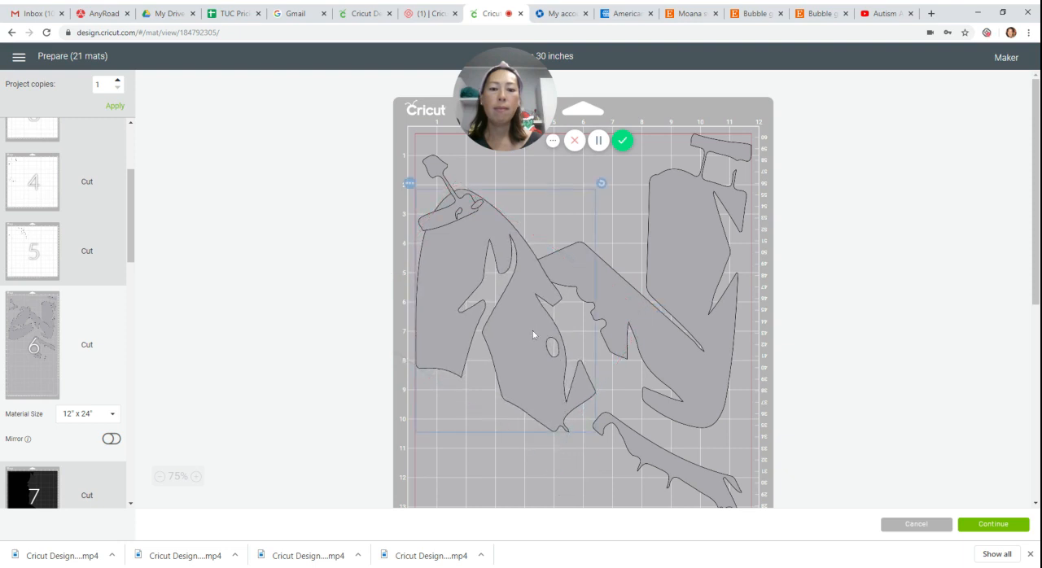
{"action": "left_click_drag", "start_coordinate": [532, 330], "coordinate": [534, 360]}
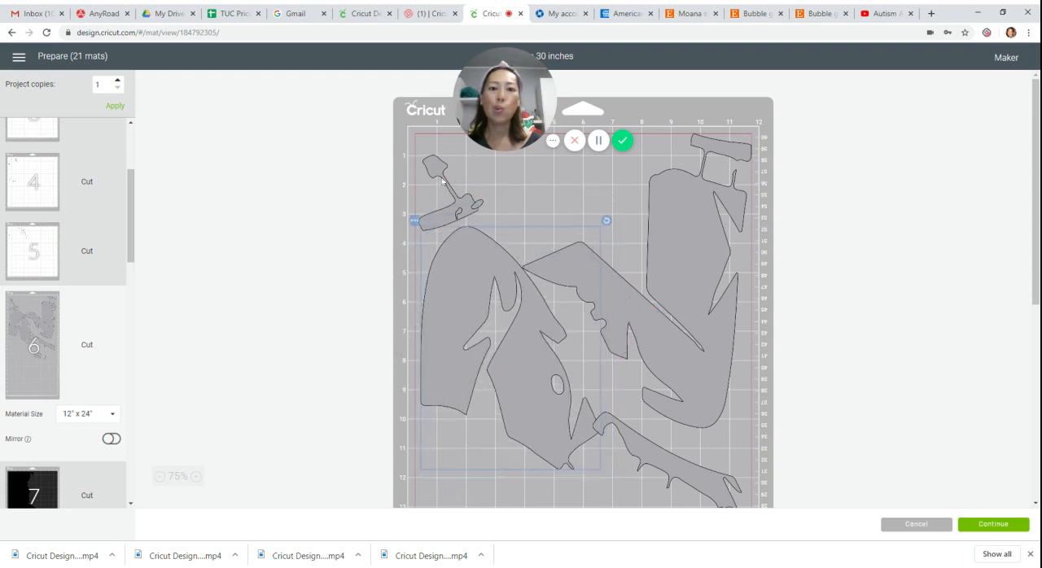
Rotate the small hammer-shaped piece and fit it near mat 6's top edge between the two large pieces.
{"action": "left_click_drag", "start_coordinate": [444, 182], "coordinate": [603, 198]}
{"action": "left_click_drag", "start_coordinate": [644, 167], "coordinate": [573, 187]}
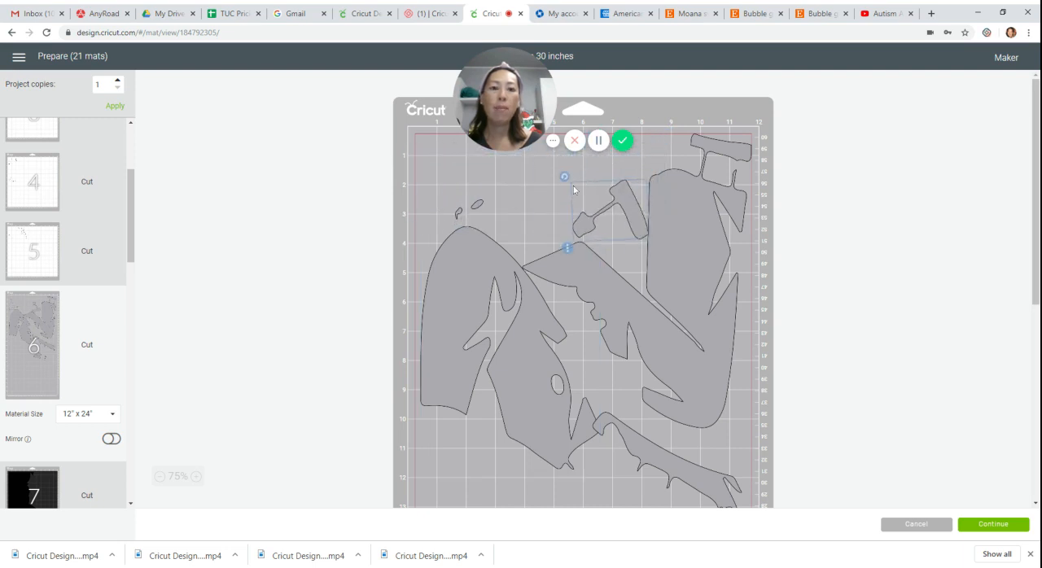
{"action": "left_click_drag", "start_coordinate": [641, 211], "coordinate": [652, 187]}
{"action": "left_click_drag", "start_coordinate": [664, 160], "coordinate": [624, 168]}
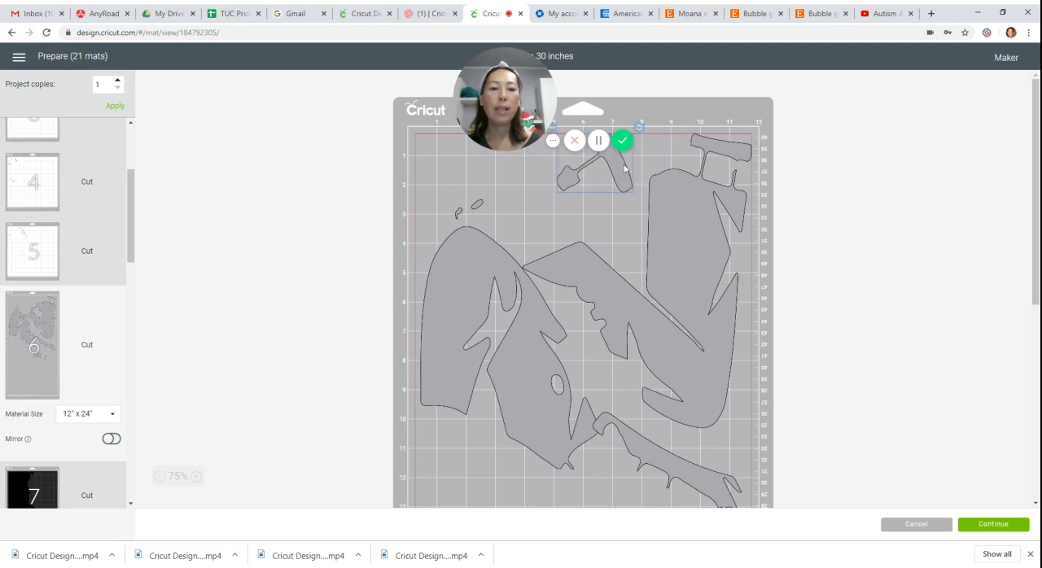
Lower the largest piece, move the two tiny slivers to the mat's right side, and shift the left piece into the upper-left corner.
{"action": "left_click_drag", "start_coordinate": [723, 243], "coordinate": [724, 314]}
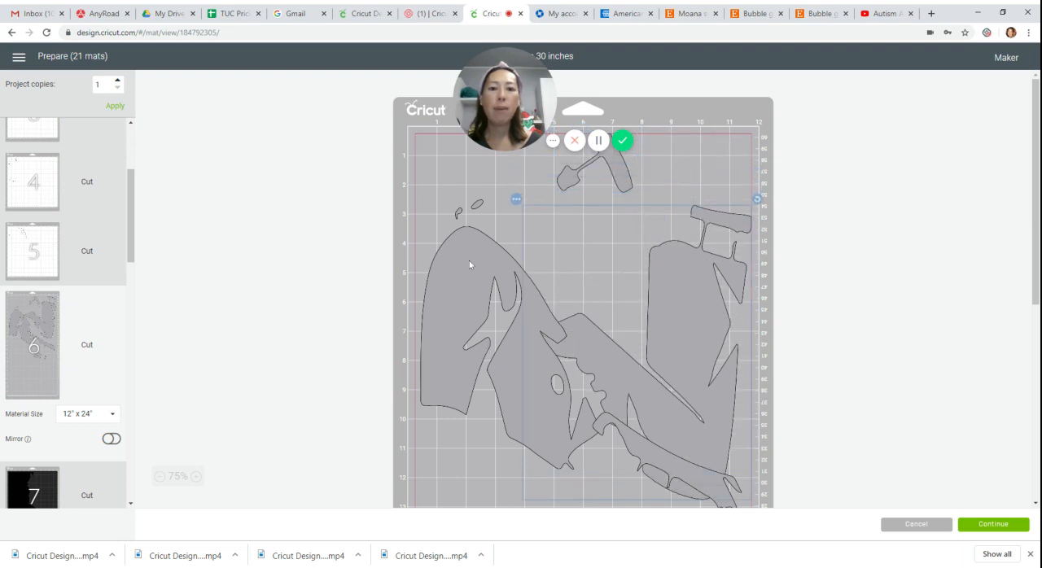
{"action": "left_click_drag", "start_coordinate": [477, 204], "coordinate": [714, 204]}
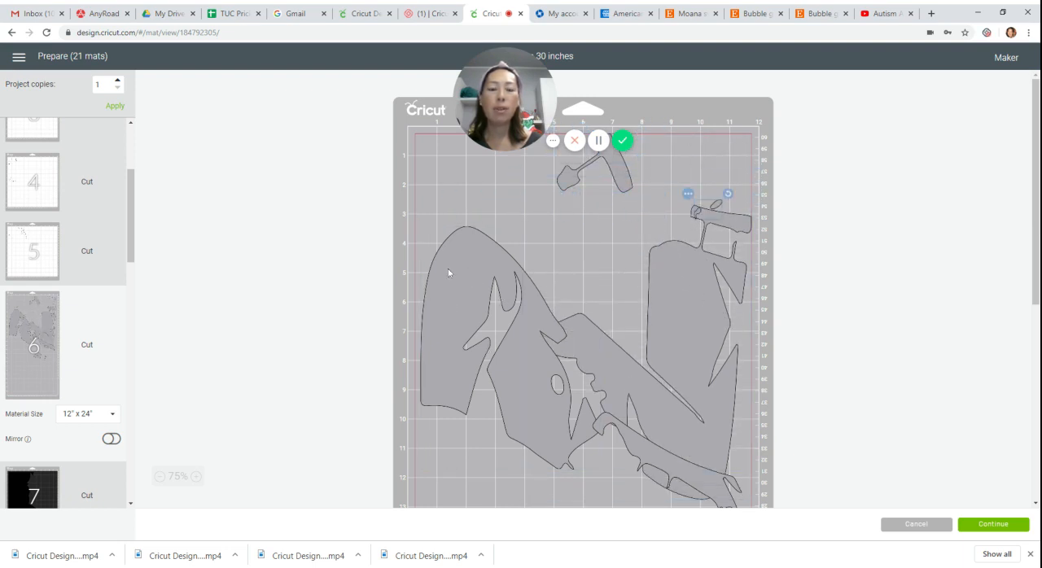
{"action": "left_click_drag", "start_coordinate": [447, 273], "coordinate": [442, 173]}
Rotate the largest grey piece roughly upside down and move it below the piece in the upper-left corner.
{"action": "left_click_drag", "start_coordinate": [721, 309], "coordinate": [714, 281]}
{"action": "left_click_drag", "start_coordinate": [757, 170], "coordinate": [481, 440]}
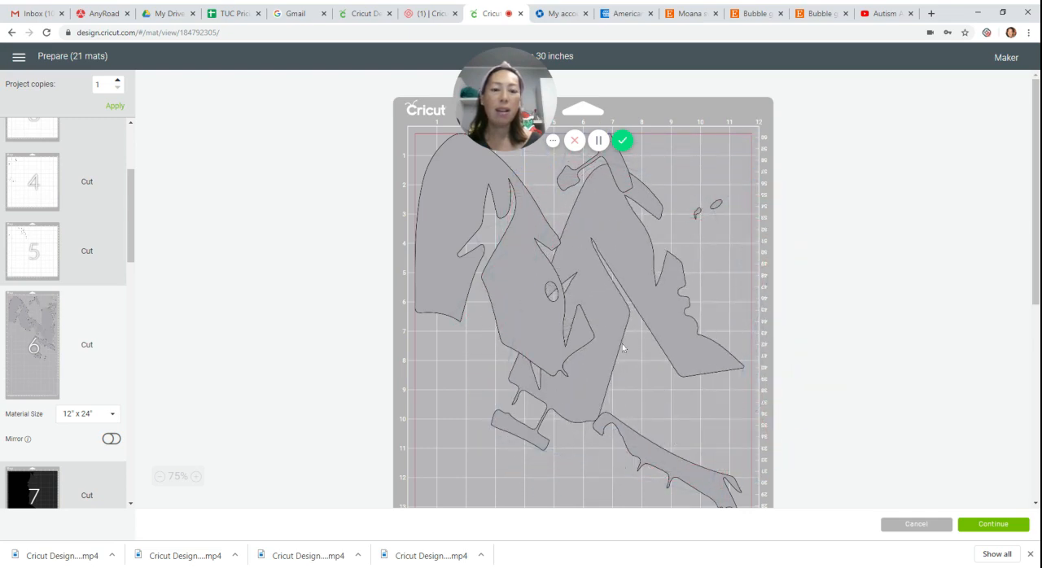
{"action": "key", "text": "ctrl+z"}
{"action": "left_click_drag", "start_coordinate": [688, 312], "coordinate": [457, 440]}
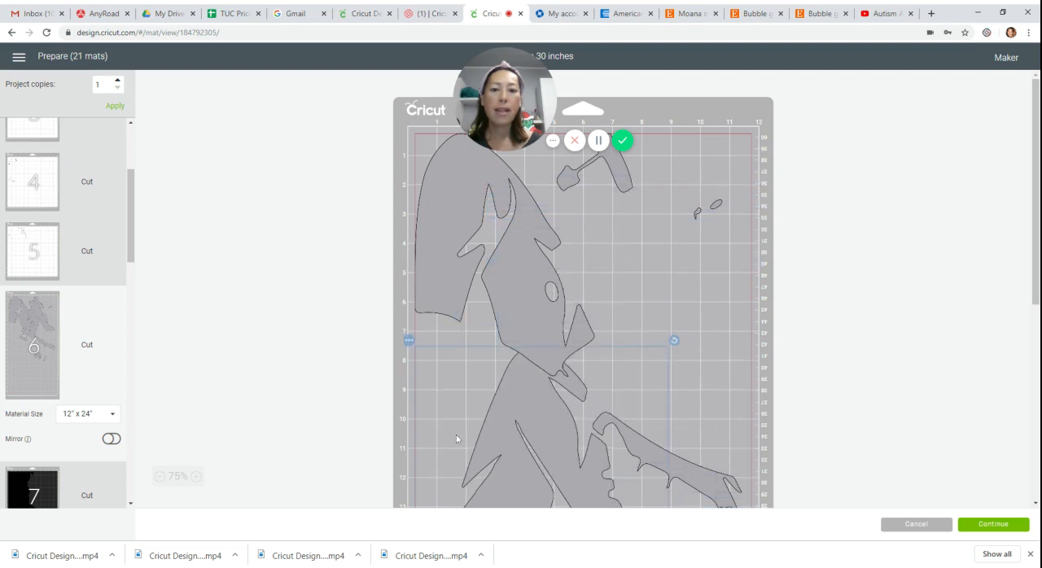
{"action": "scroll", "coordinate": [474, 363], "scroll_direction": "down", "scroll_amount": 3}
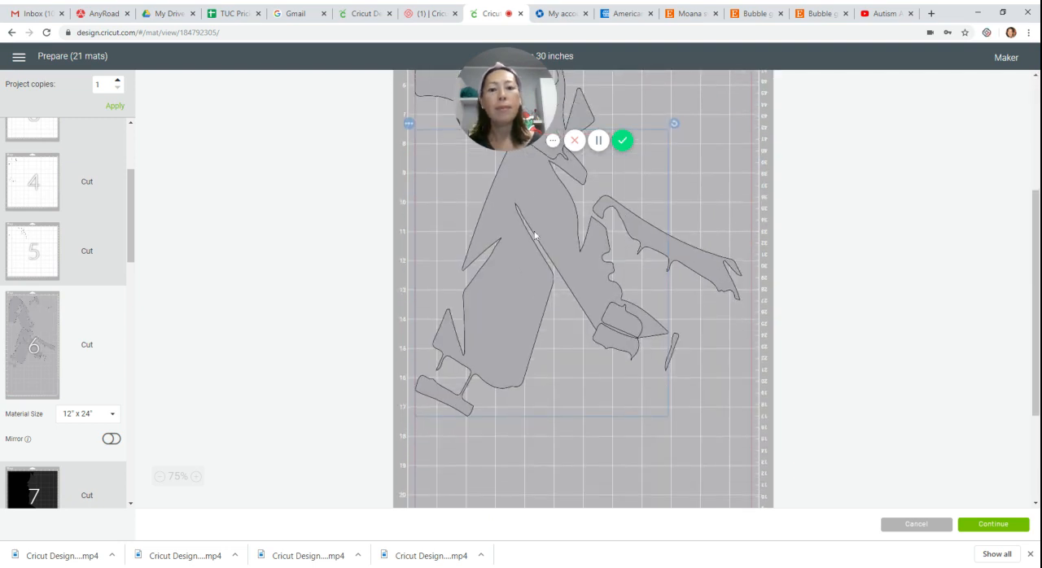
{"action": "left_click_drag", "start_coordinate": [535, 235], "coordinate": [531, 317]}
Turn the largest grey piece sideways and settle it along mat 6's bottom edge, fine-tuning its angle.
{"action": "left_click_drag", "start_coordinate": [674, 201], "coordinate": [437, 293]}
{"action": "left_click_drag", "start_coordinate": [535, 381], "coordinate": [484, 470]}
{"action": "scroll", "coordinate": [442, 375], "scroll_direction": "down", "scroll_amount": 2}
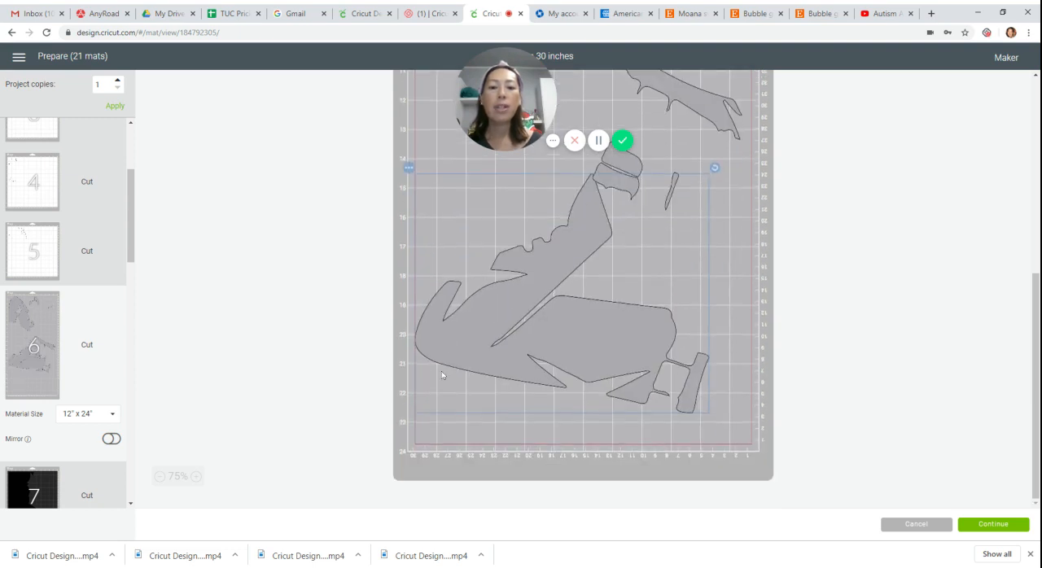
{"action": "left_click_drag", "start_coordinate": [480, 308], "coordinate": [491, 386]}
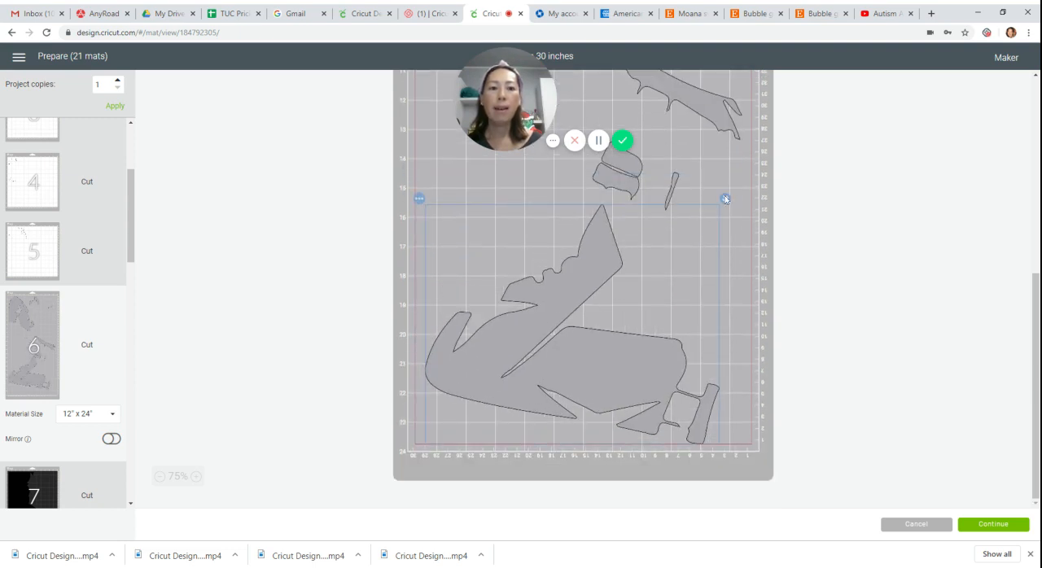
{"action": "left_click_drag", "start_coordinate": [726, 199], "coordinate": [706, 174]}
{"action": "left_click_drag", "start_coordinate": [596, 377], "coordinate": [595, 414]}
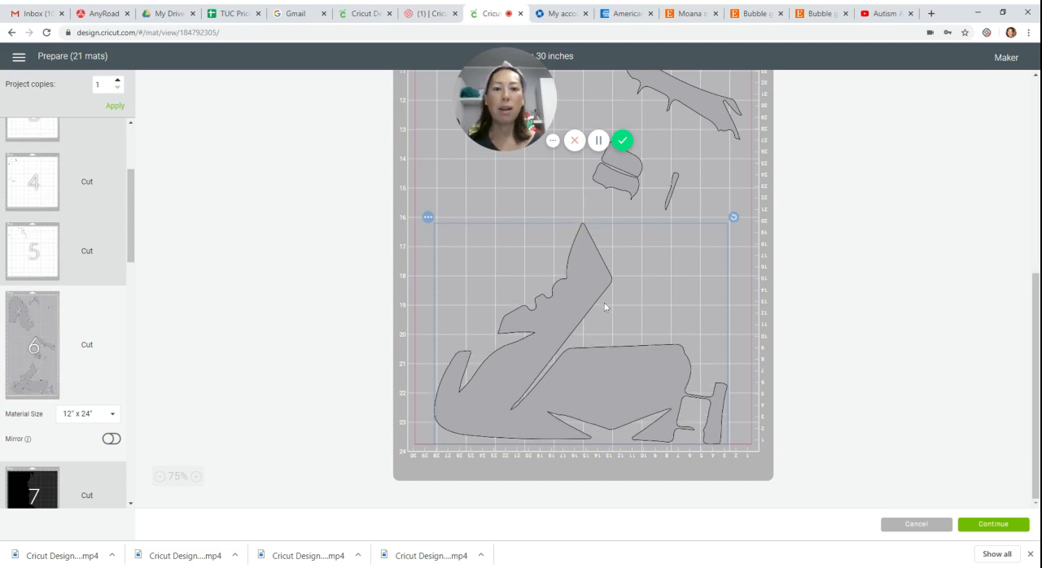
Stand the long jagged piece upright at mat 6's lower right edge and tuck the small cap-and-sliver group between it and the largest piece.
{"action": "left_click_drag", "start_coordinate": [628, 168], "coordinate": [644, 310]}
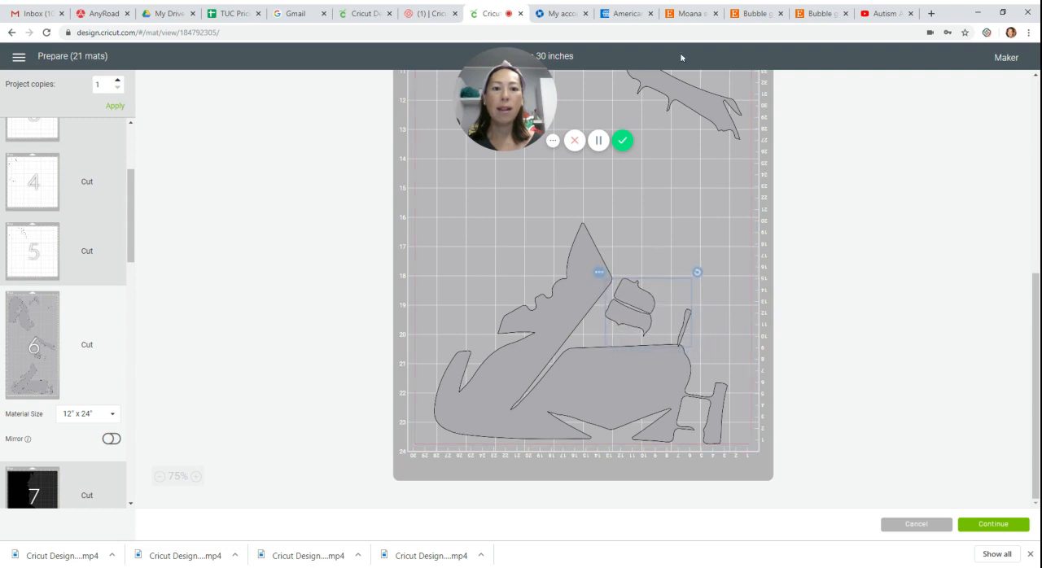
{"action": "left_click_drag", "start_coordinate": [703, 108], "coordinate": [773, 250]}
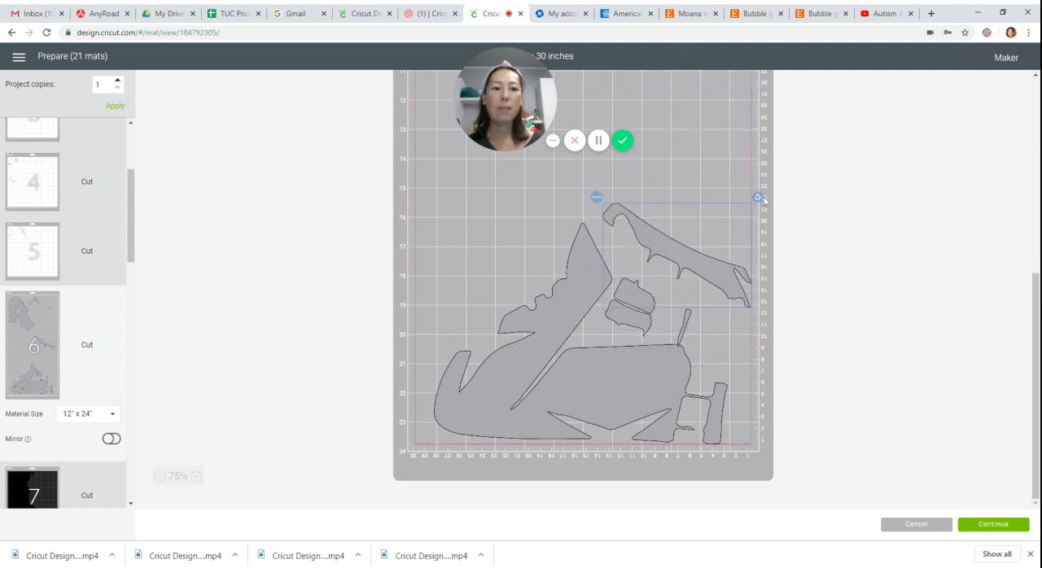
{"action": "left_click_drag", "start_coordinate": [762, 199], "coordinate": [783, 288]}
{"action": "left_click_drag", "start_coordinate": [678, 247], "coordinate": [732, 280]}
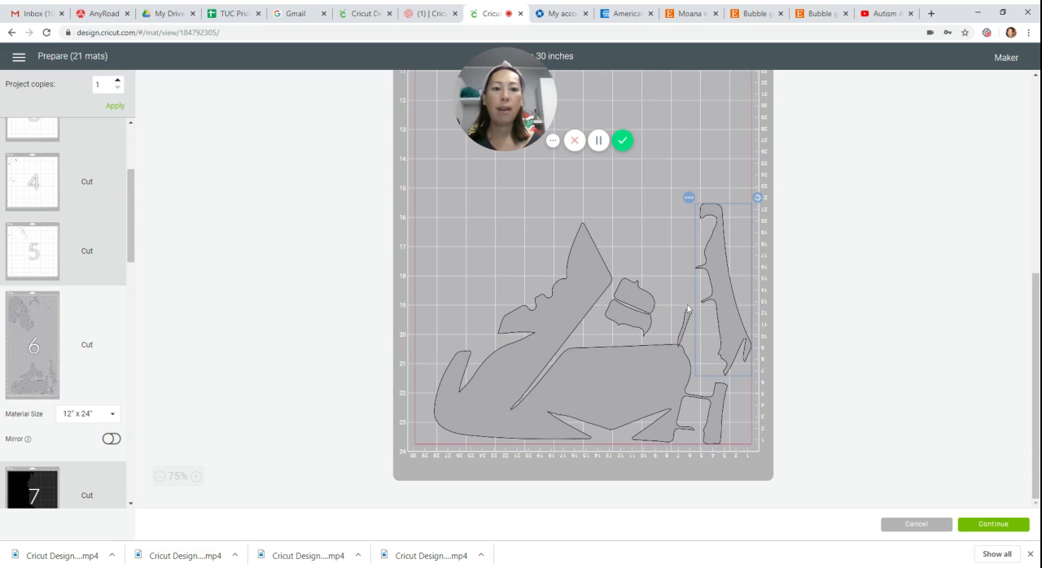
{"action": "left_click_drag", "start_coordinate": [688, 308], "coordinate": [706, 317]}
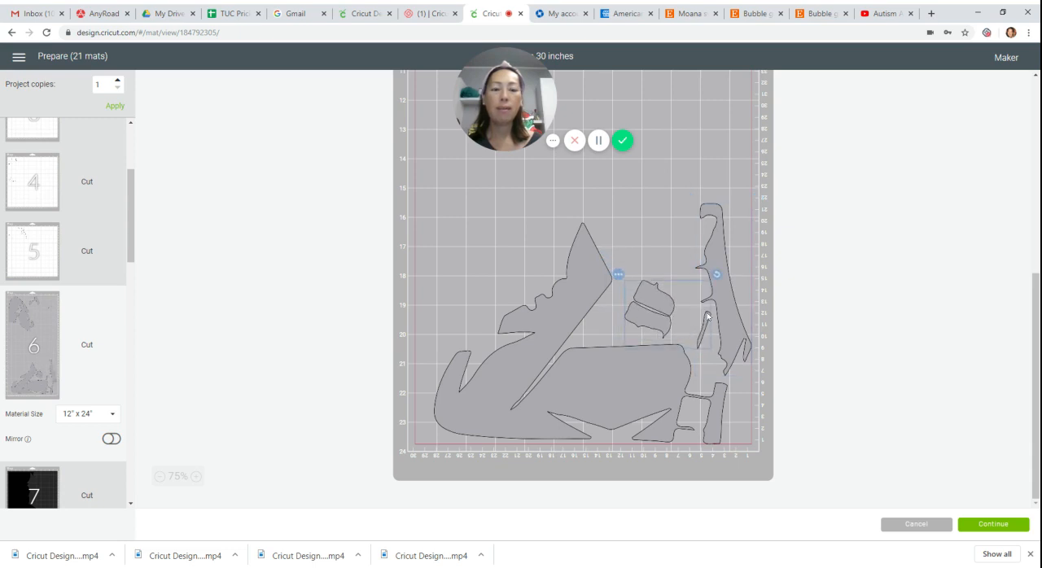
Bring the hammer-shaped piece down above the small cap-shaped piece and fit the two tiny slivers into the gap beside the largest piece.
{"action": "scroll", "coordinate": [595, 249], "scroll_direction": "up", "scroll_amount": 5}
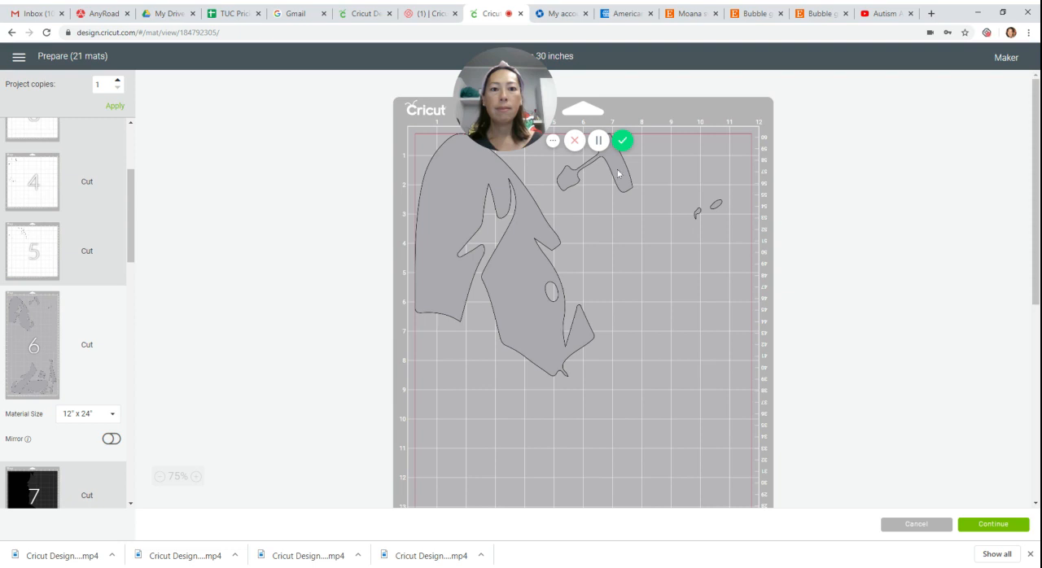
{"action": "left_click_drag", "start_coordinate": [618, 174], "coordinate": [671, 420]}
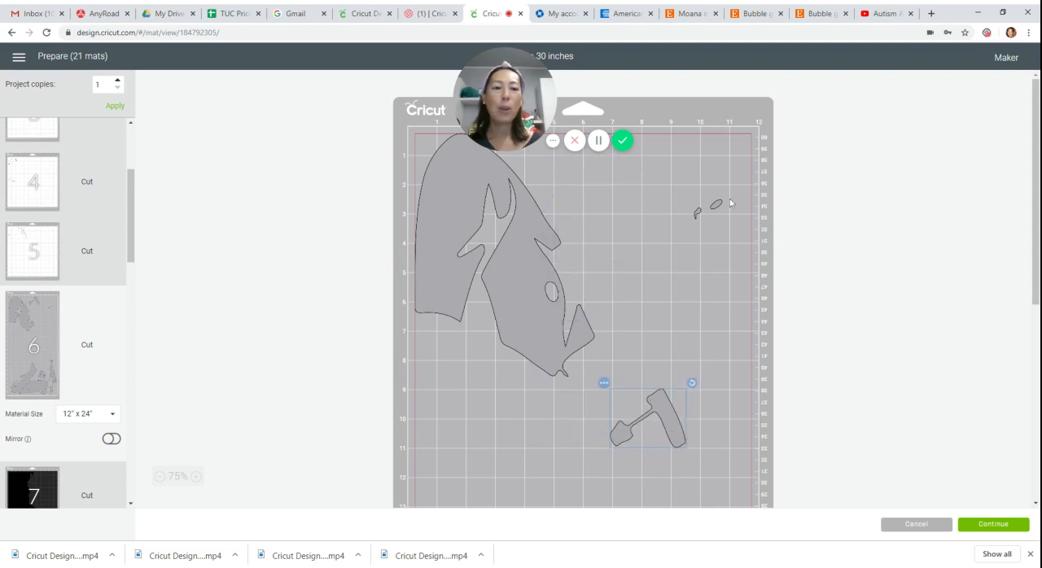
{"action": "left_click_drag", "start_coordinate": [721, 207], "coordinate": [704, 476]}
{"action": "scroll", "coordinate": [669, 187], "scroll_direction": "down", "scroll_amount": 5}
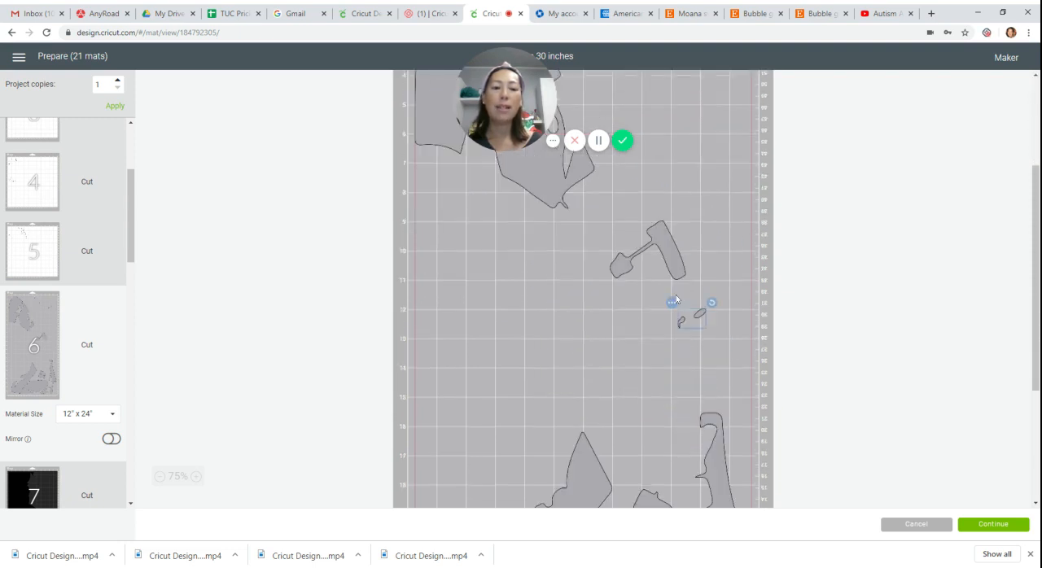
{"action": "left_click_drag", "start_coordinate": [669, 186], "coordinate": [657, 387]}
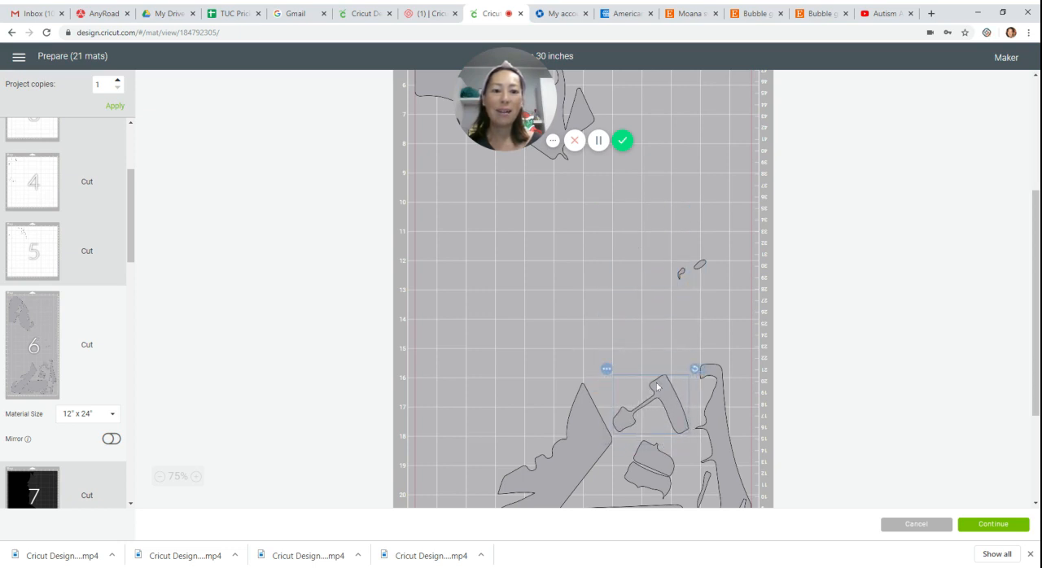
{"action": "left_click_drag", "start_coordinate": [697, 266], "coordinate": [605, 486]}
{"action": "scroll", "coordinate": [605, 484], "scroll_direction": "down", "scroll_amount": 2}
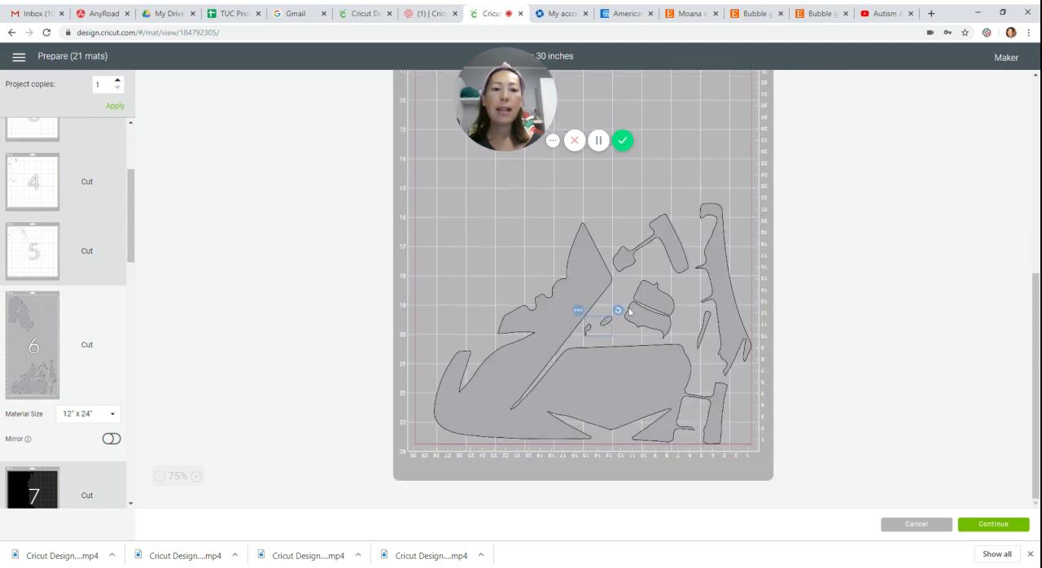
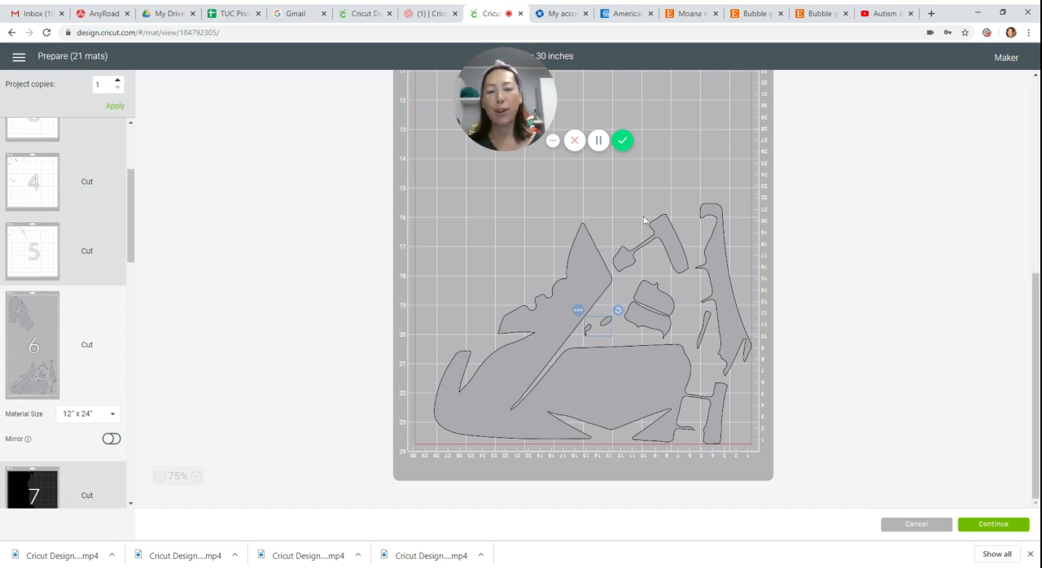
Review the top of mat 6, open mat 7, and look through the black layer's mats for pieces that could share one.
{"action": "scroll", "coordinate": [610, 225], "scroll_direction": "up", "scroll_amount": 5}
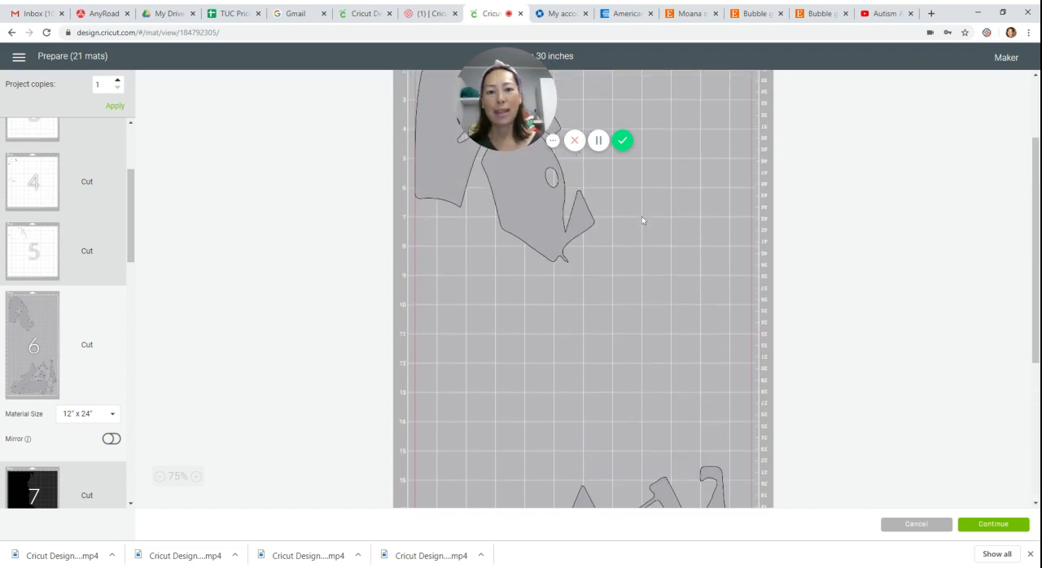
{"action": "left_click", "coordinate": [454, 167]}
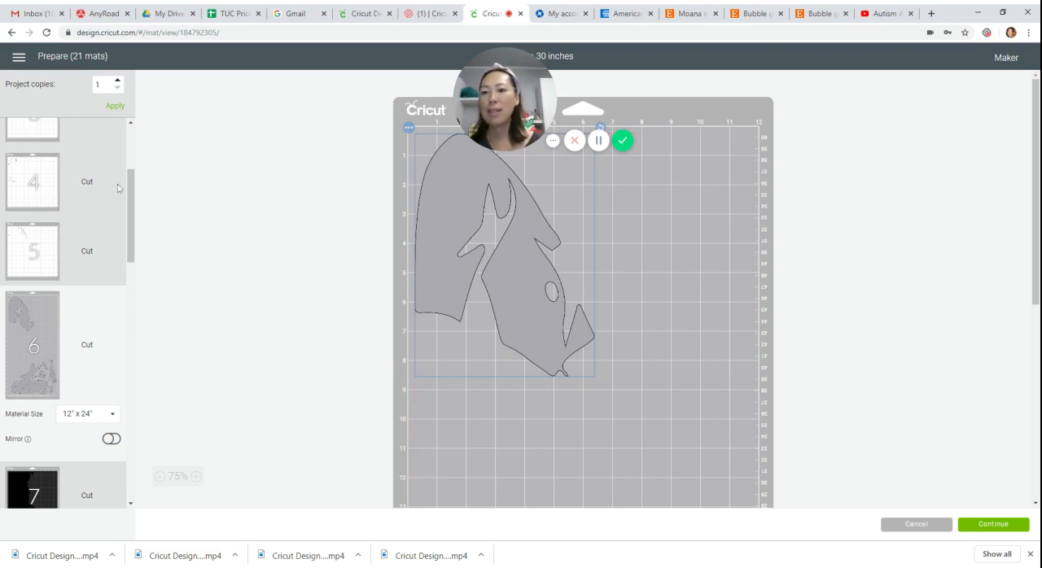
{"action": "left_click_drag", "start_coordinate": [131, 196], "coordinate": [141, 271]}
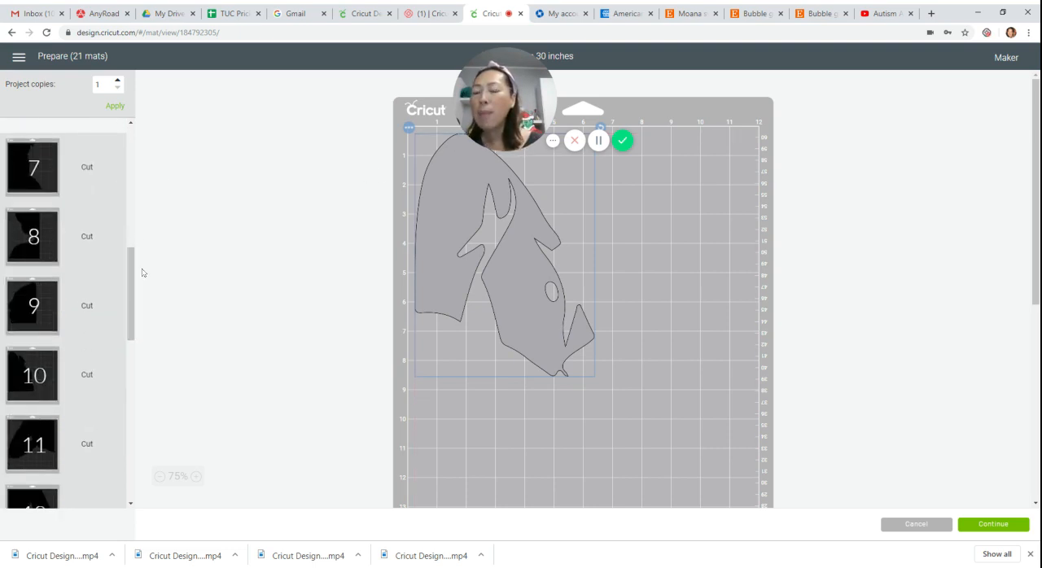
{"action": "left_click", "coordinate": [45, 182]}
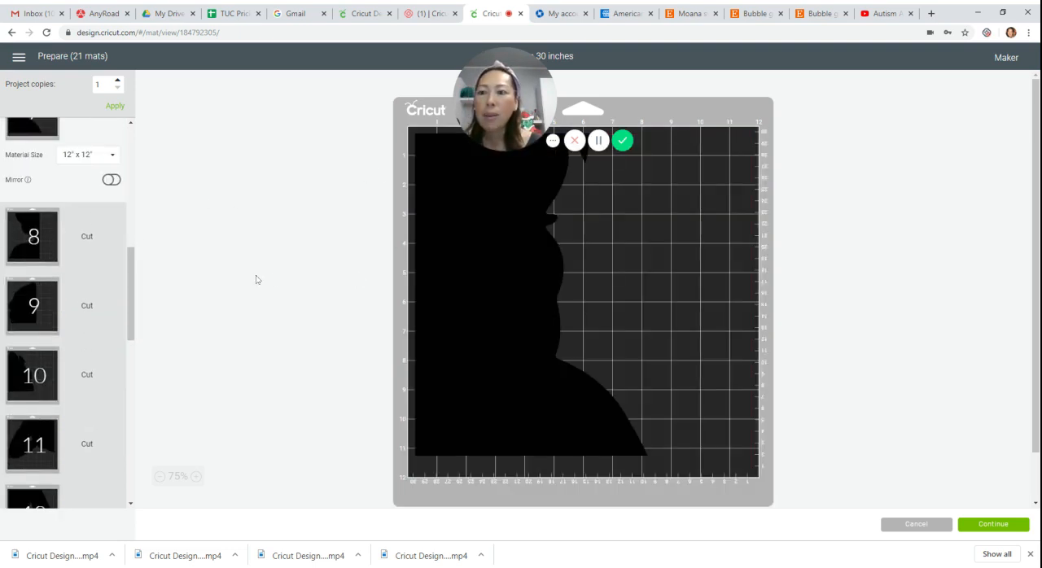
{"action": "scroll", "coordinate": [67, 276], "scroll_direction": "up", "scroll_amount": 2}
{"action": "scroll", "coordinate": [66, 276], "scroll_direction": "down", "scroll_amount": 3}
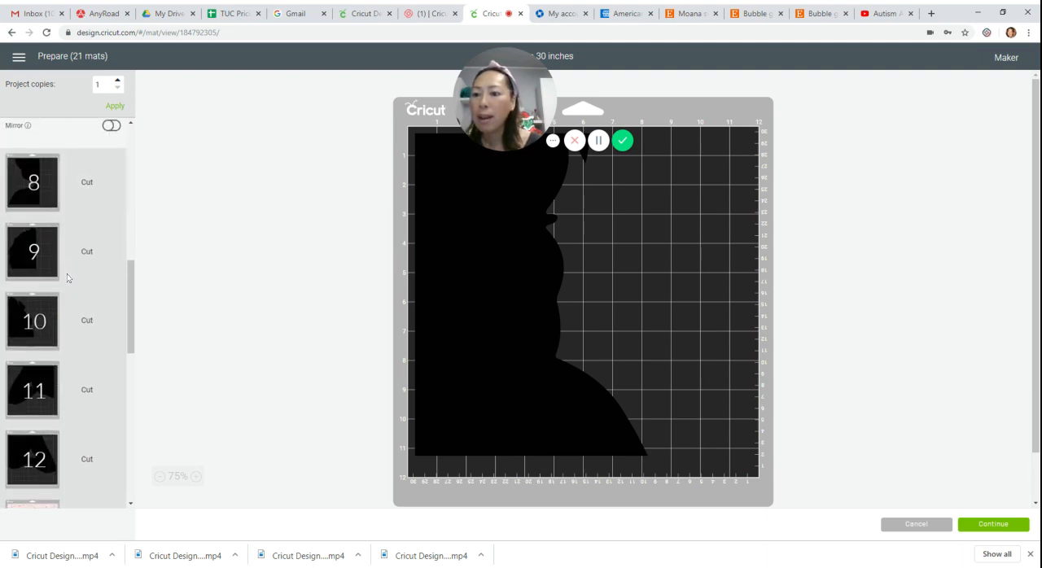
{"action": "scroll", "coordinate": [67, 274], "scroll_direction": "down", "scroll_amount": 3}
{"action": "scroll", "coordinate": [67, 273], "scroll_direction": "up", "scroll_amount": 3}
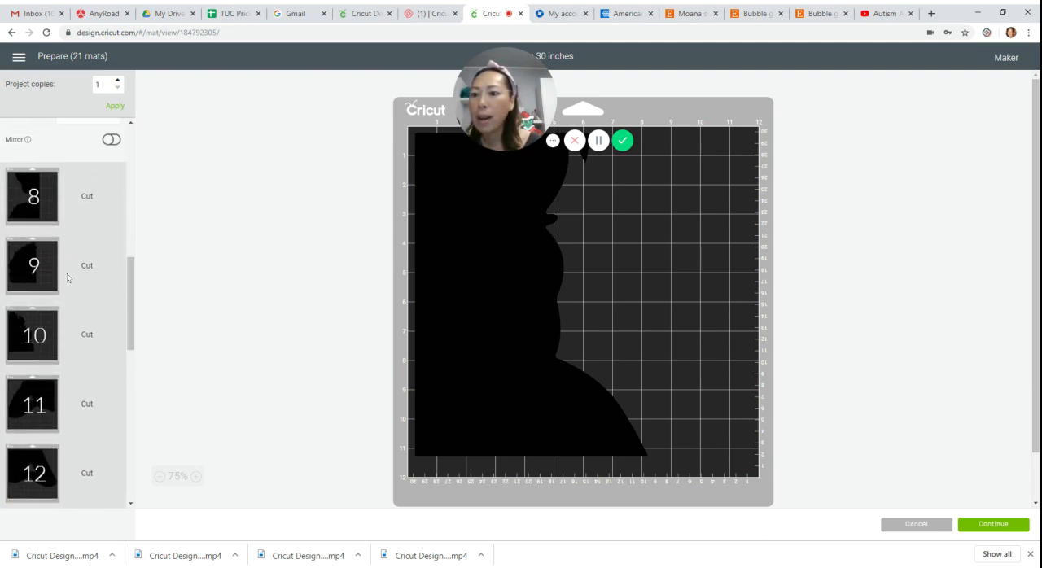
{"action": "scroll", "coordinate": [67, 273], "scroll_direction": "up", "scroll_amount": 1}
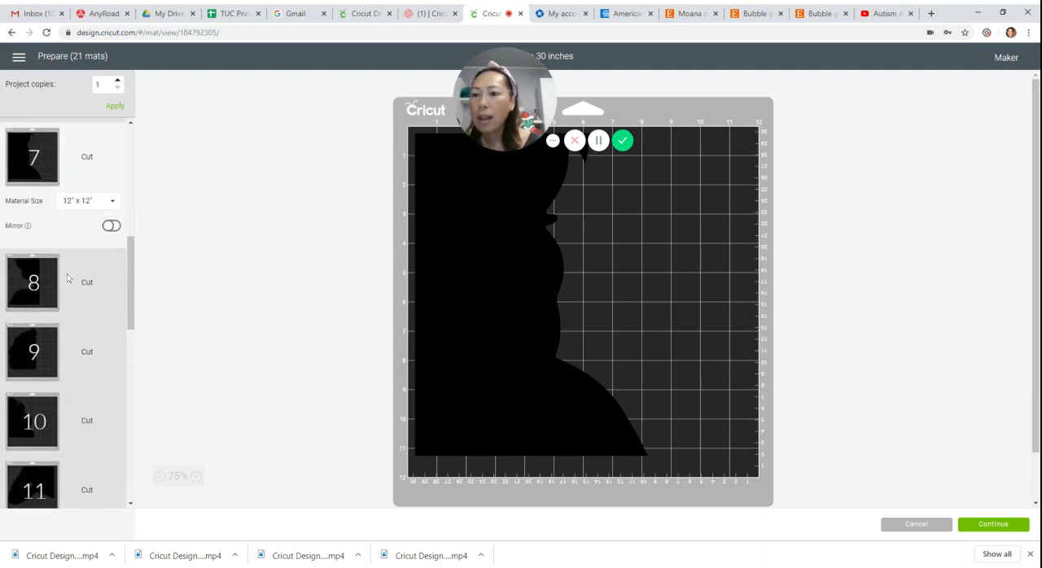
Move mat 10's black piece onto mat 7 and turn it upside down to fit beside the existing piece.
{"action": "left_click", "coordinate": [35, 407]}
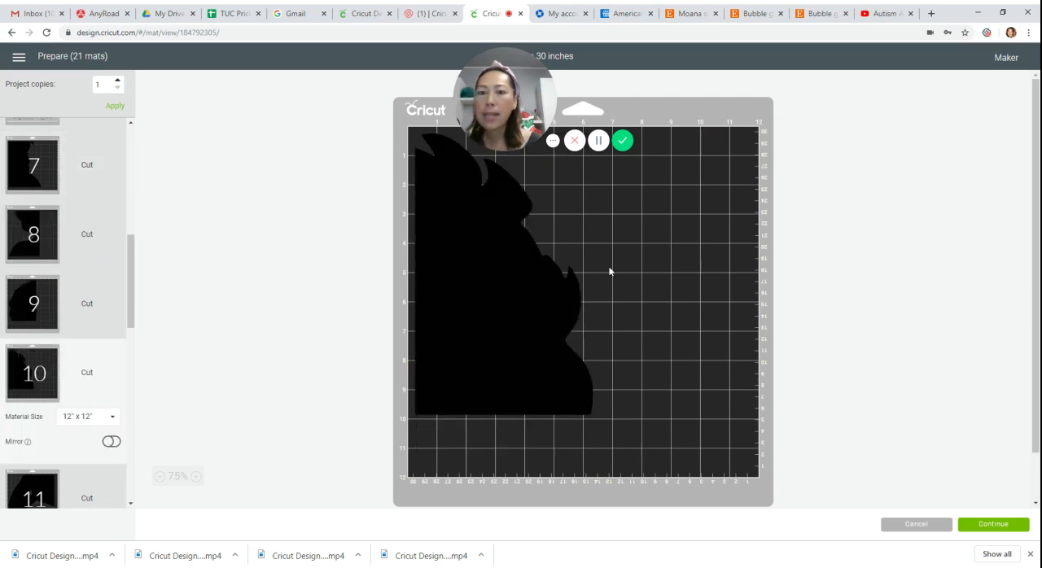
{"action": "left_click", "coordinate": [508, 269]}
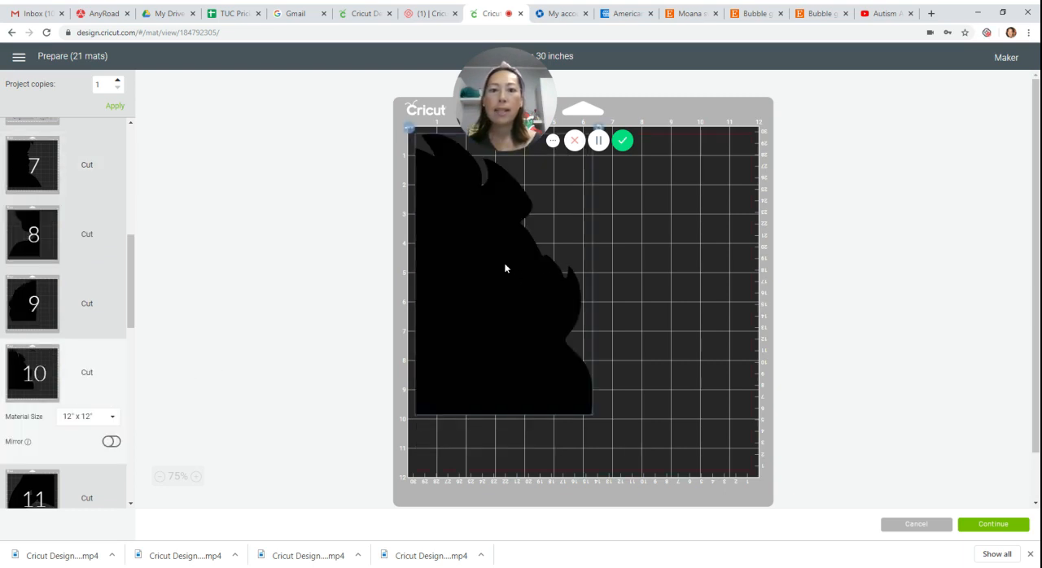
{"action": "left_click", "coordinate": [410, 132]}
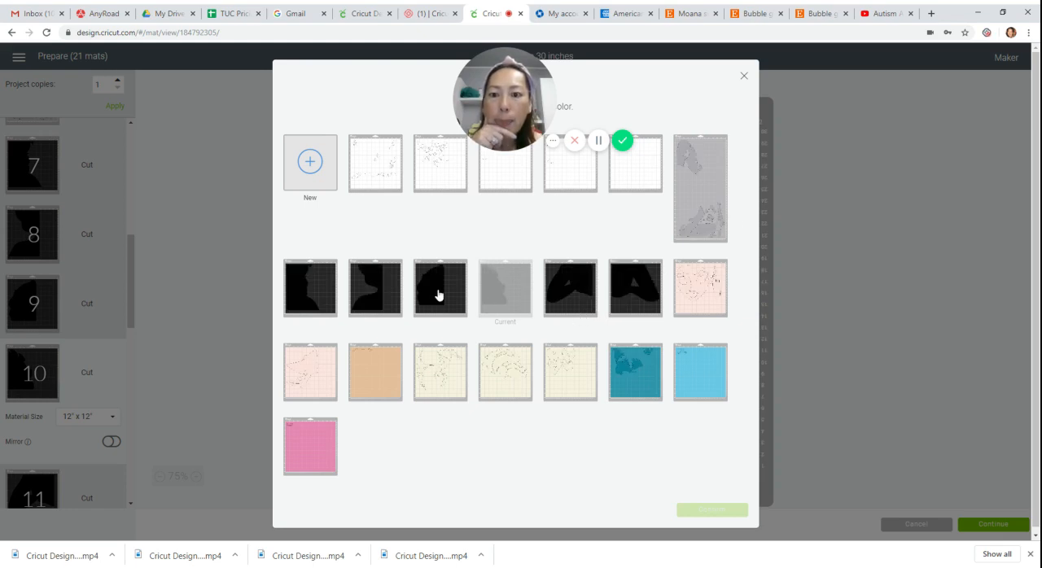
{"action": "left_click", "coordinate": [330, 287]}
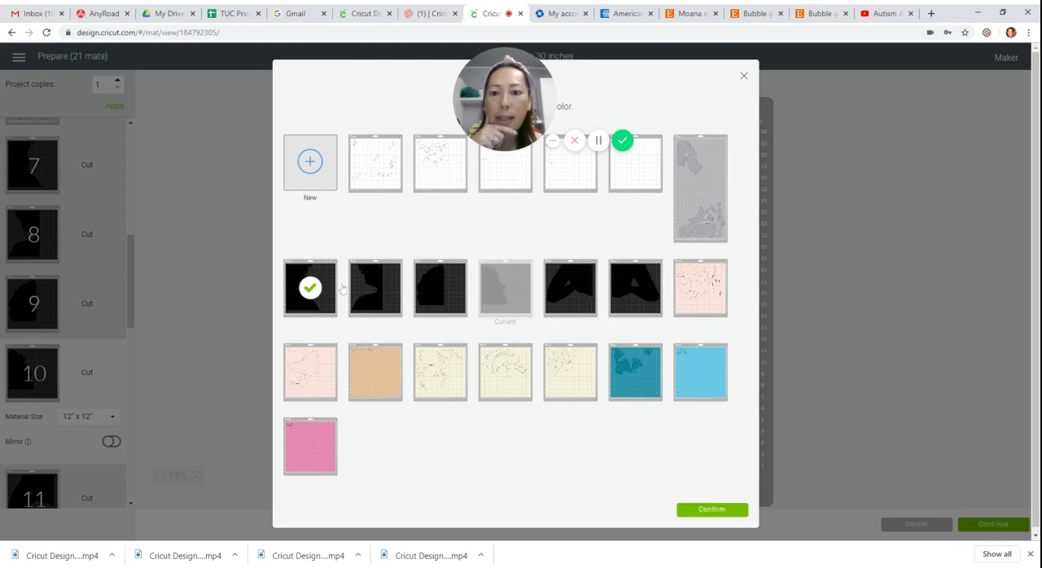
{"action": "left_click", "coordinate": [724, 518]}
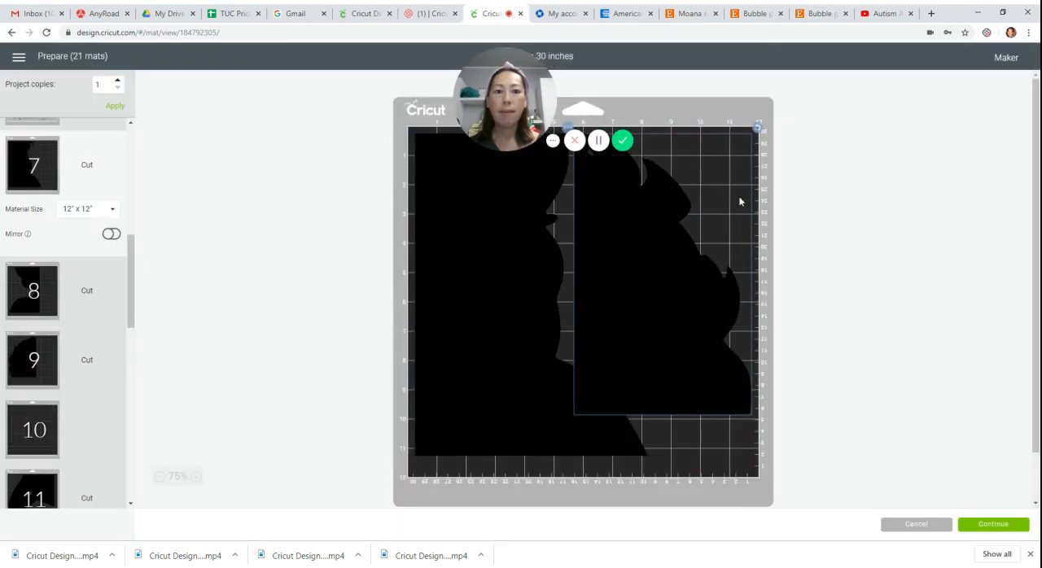
{"action": "left_click_drag", "start_coordinate": [758, 128], "coordinate": [693, 275]}
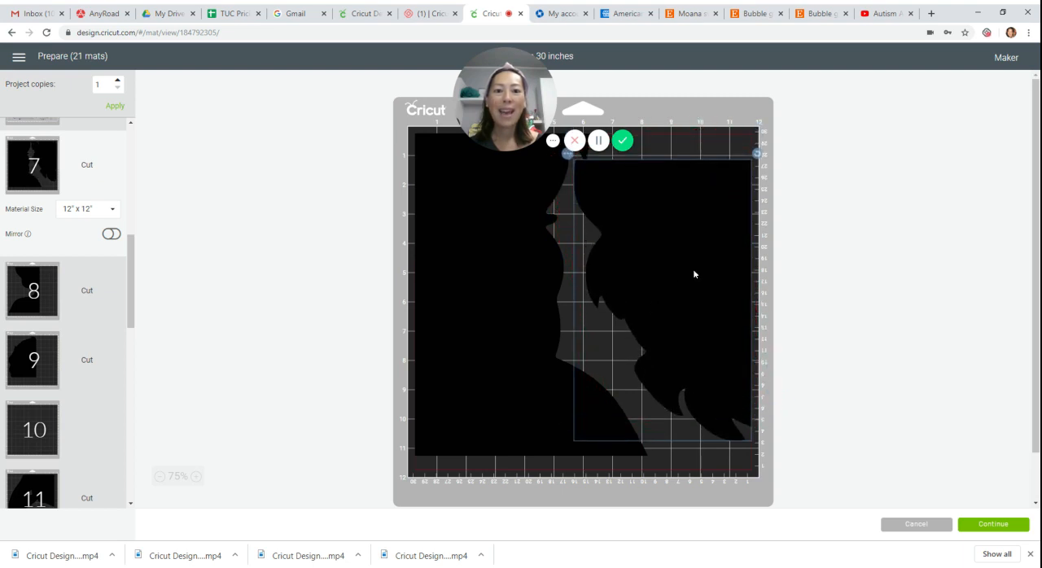
Shift mat 8's black piece against the mat's right edge and move mat 9's black piece onto mat 8.
{"action": "left_click", "coordinate": [31, 271]}
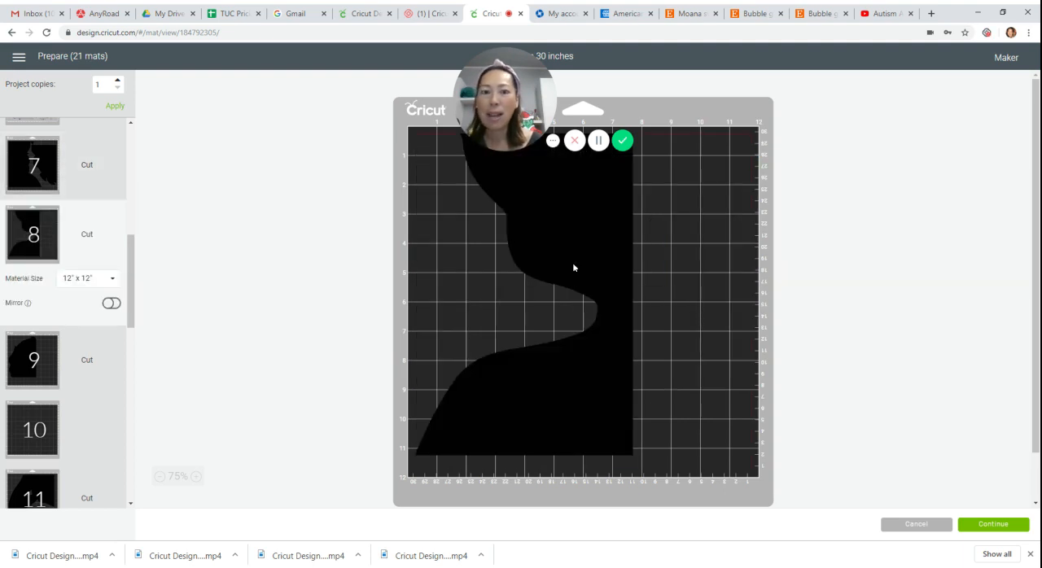
{"action": "left_click_drag", "start_coordinate": [573, 267], "coordinate": [745, 285]}
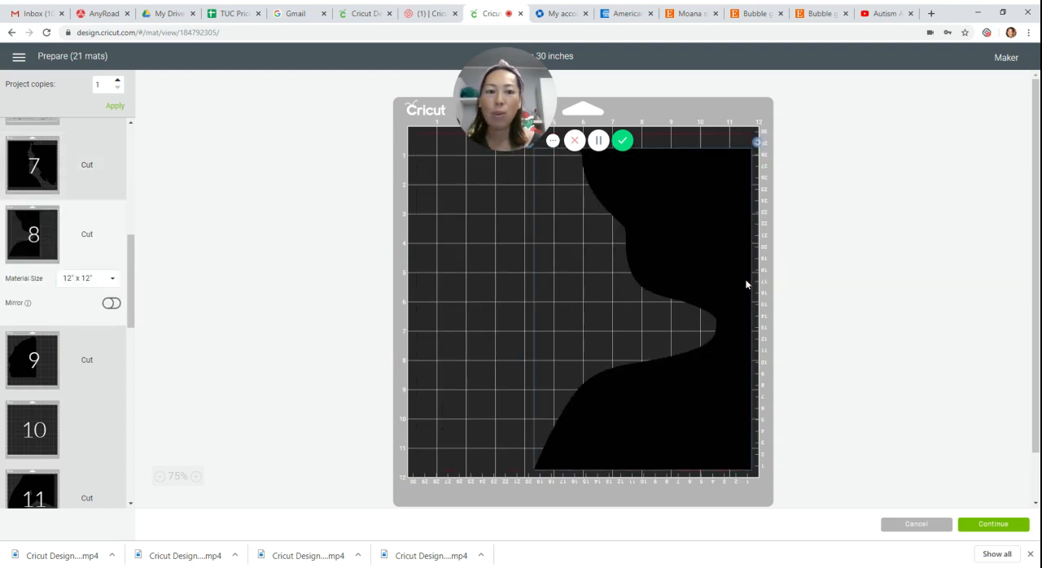
{"action": "left_click", "coordinate": [47, 355]}
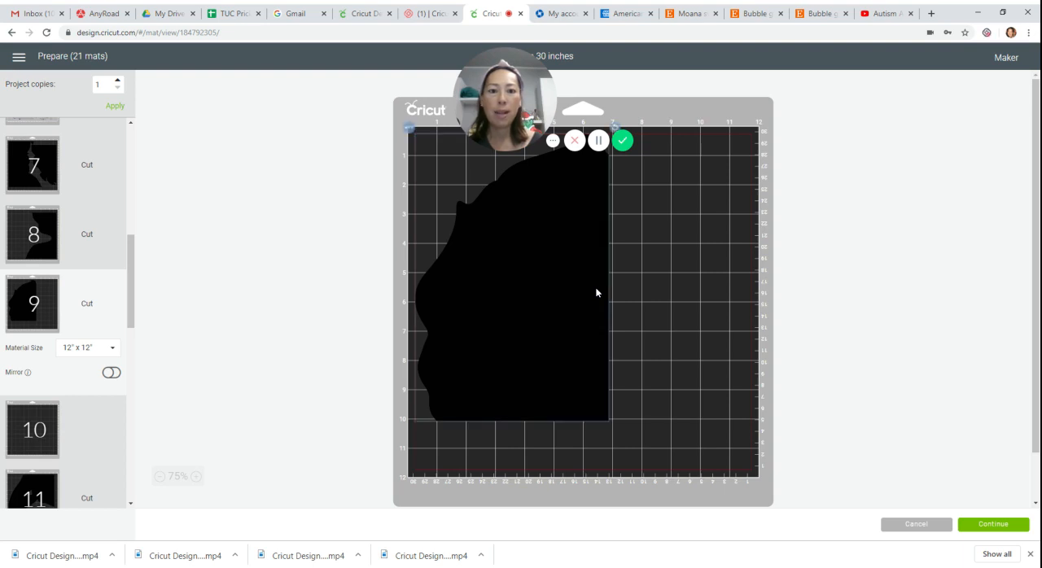
{"action": "left_click", "coordinate": [411, 130]}
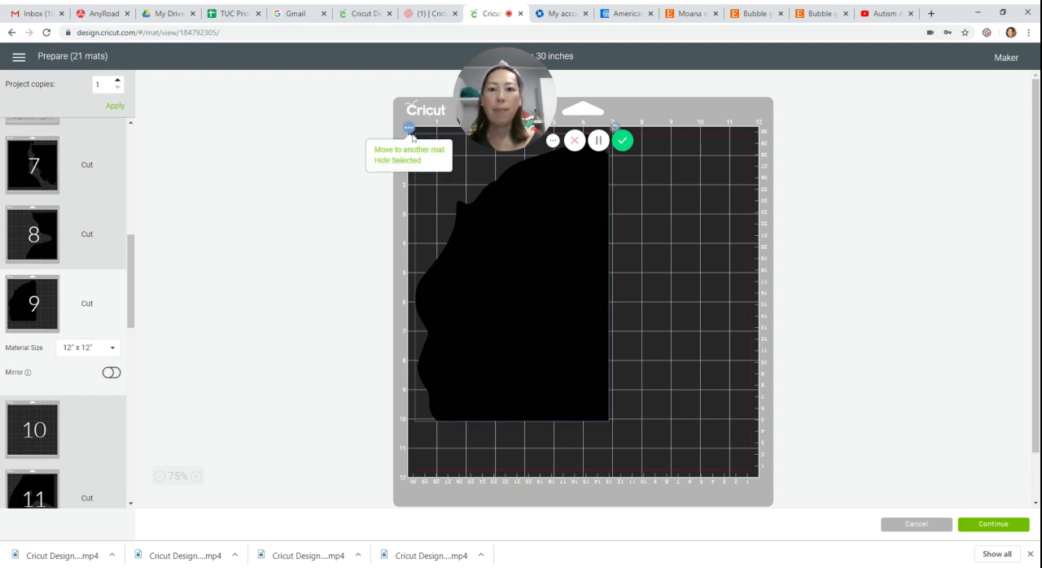
{"action": "left_click", "coordinate": [411, 151]}
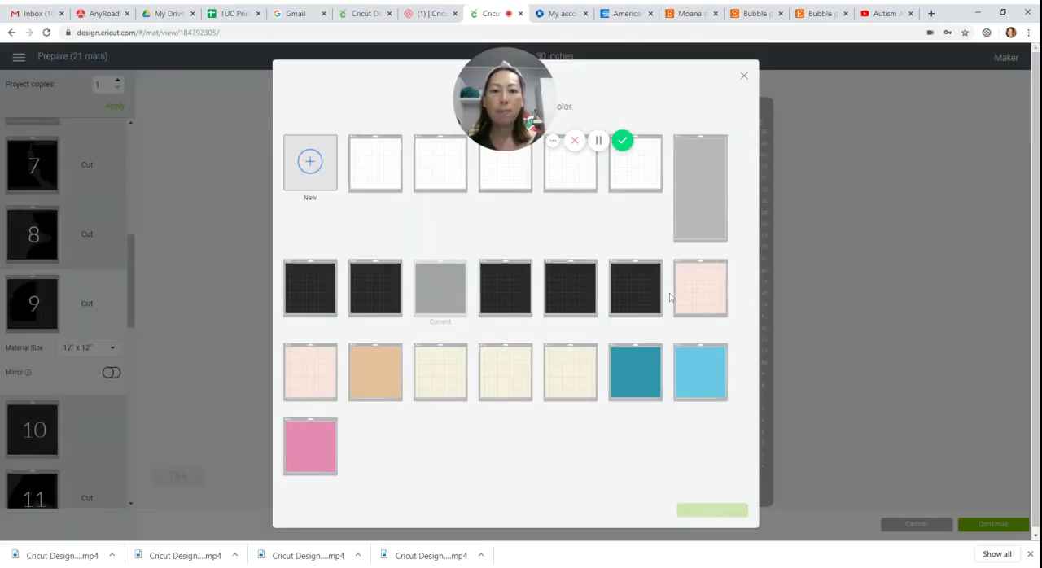
{"action": "left_click", "coordinate": [384, 298]}
{"action": "left_click", "coordinate": [712, 510]}
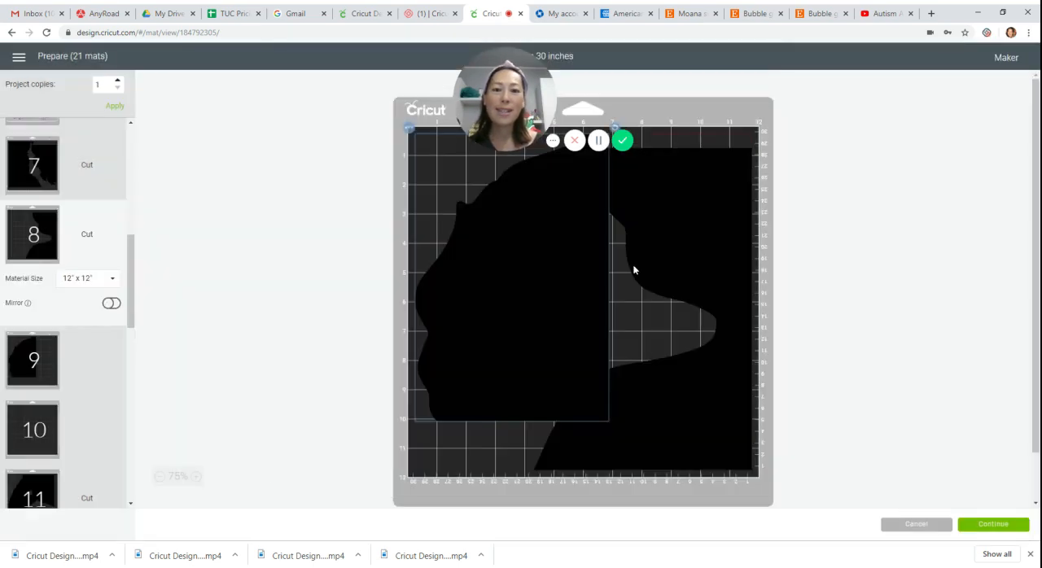
Turn the added piece on mat 8 upside down at the lower left and nudge both pieces slightly up to interlock them.
{"action": "left_click_drag", "start_coordinate": [579, 259], "coordinate": [578, 323]}
{"action": "left_click_drag", "start_coordinate": [614, 179], "coordinate": [458, 417]}
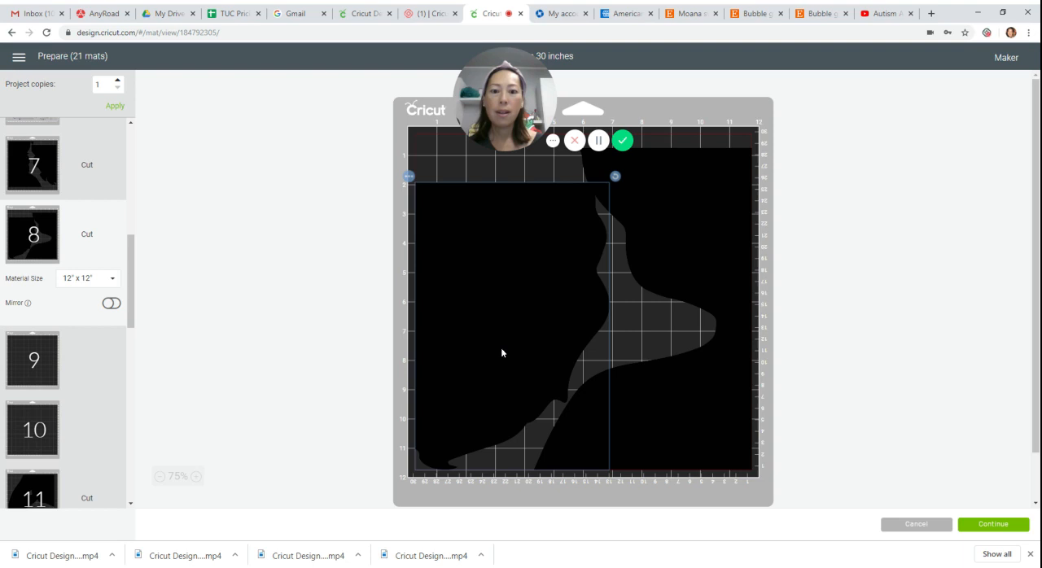
{"action": "left_click", "coordinate": [696, 248]}
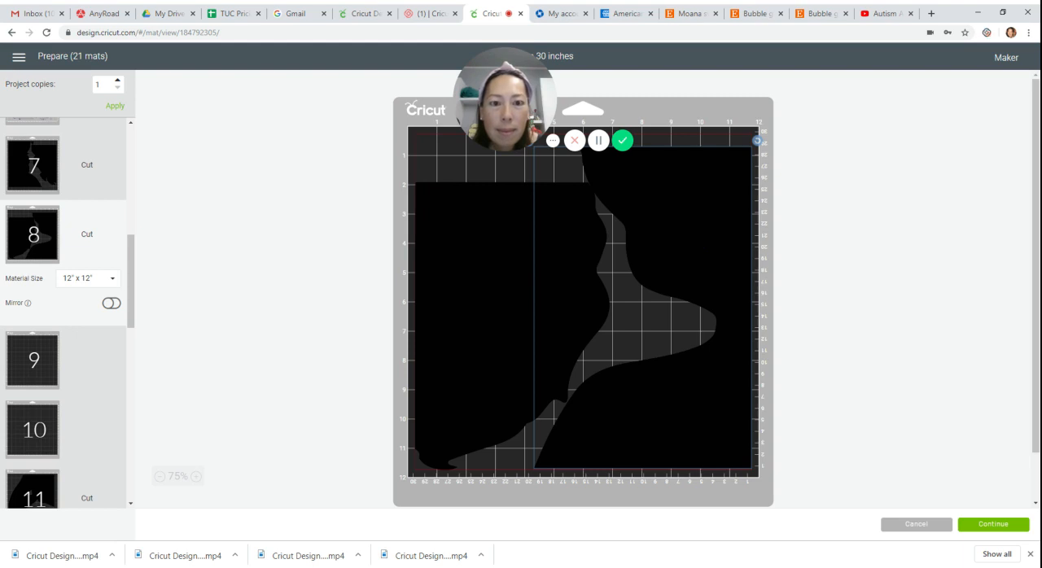
{"action": "key", "text": "Up"}
{"action": "key", "text": "Up"}
{"action": "key", "text": "Down"}
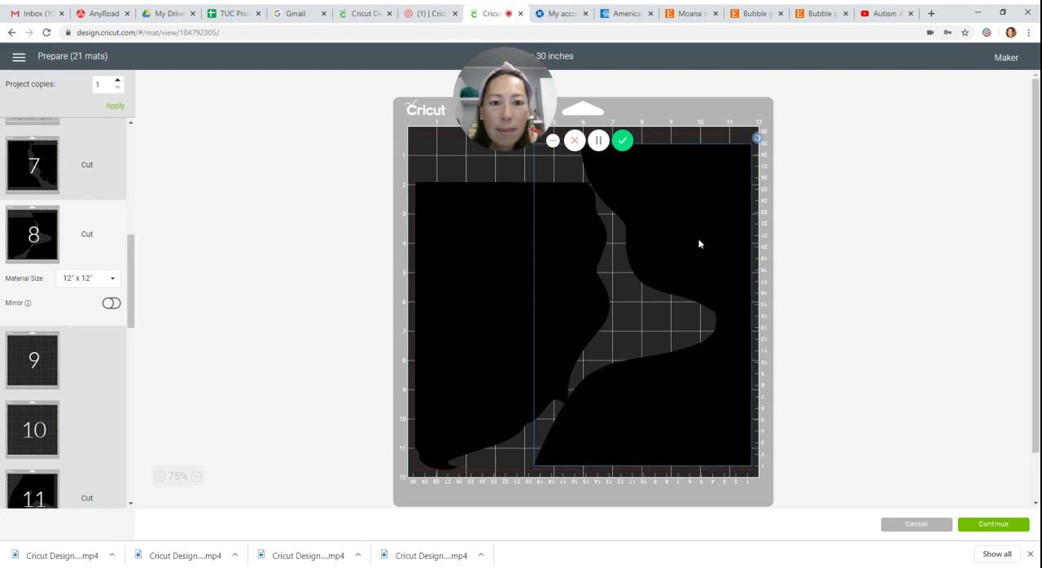
{"action": "left_click", "coordinate": [511, 248]}
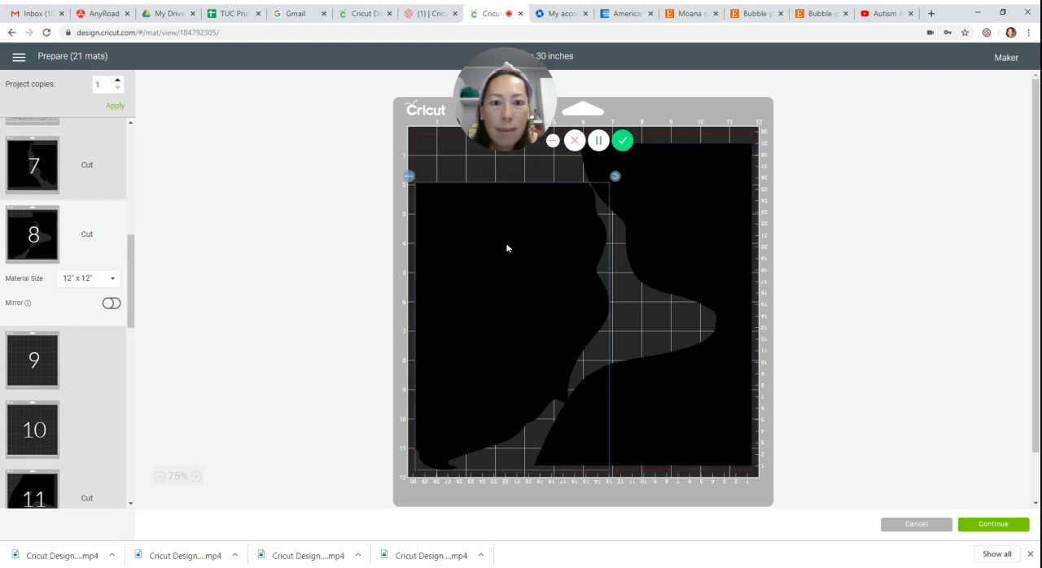
{"action": "left_click_drag", "start_coordinate": [506, 248], "coordinate": [506, 247]}
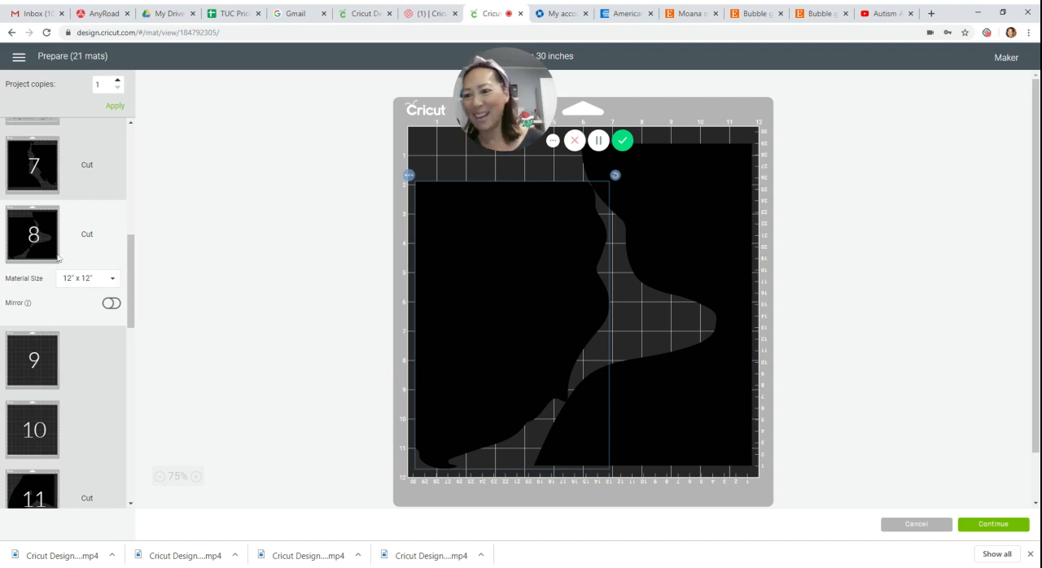
Compare the skin-coloured mats 13 and 14 and set mat 13's material size to 12" x 24".
{"action": "mouse_move", "coordinate": [132, 274]}
{"action": "left_mouse_down"}
{"action": "mouse_move", "coordinate": [132, 311]}
{"action": "mouse_move", "coordinate": [131, 254]}
{"action": "left_mouse_up"}
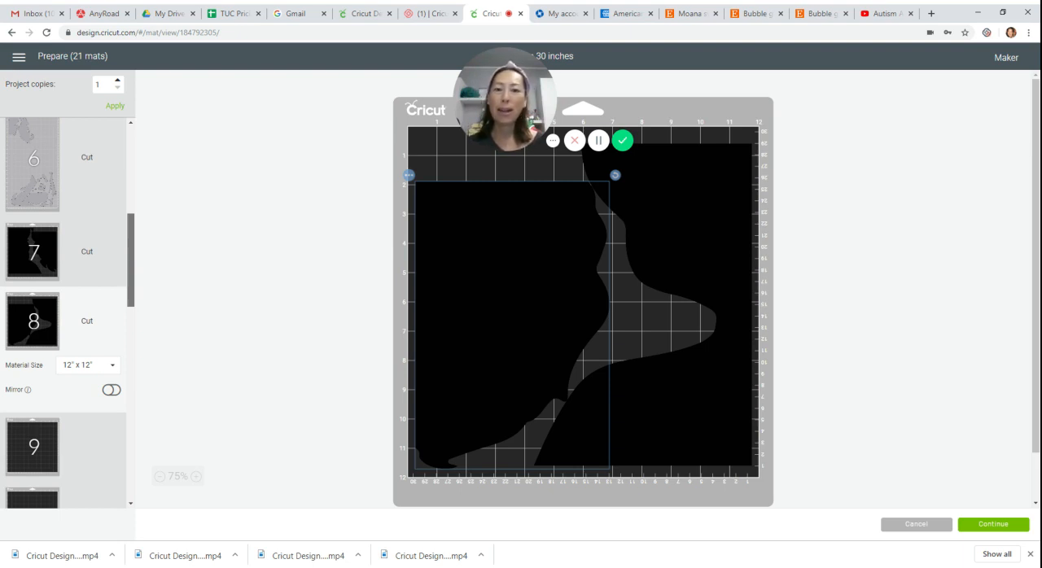
{"action": "left_click_drag", "start_coordinate": [131, 255], "coordinate": [130, 374]}
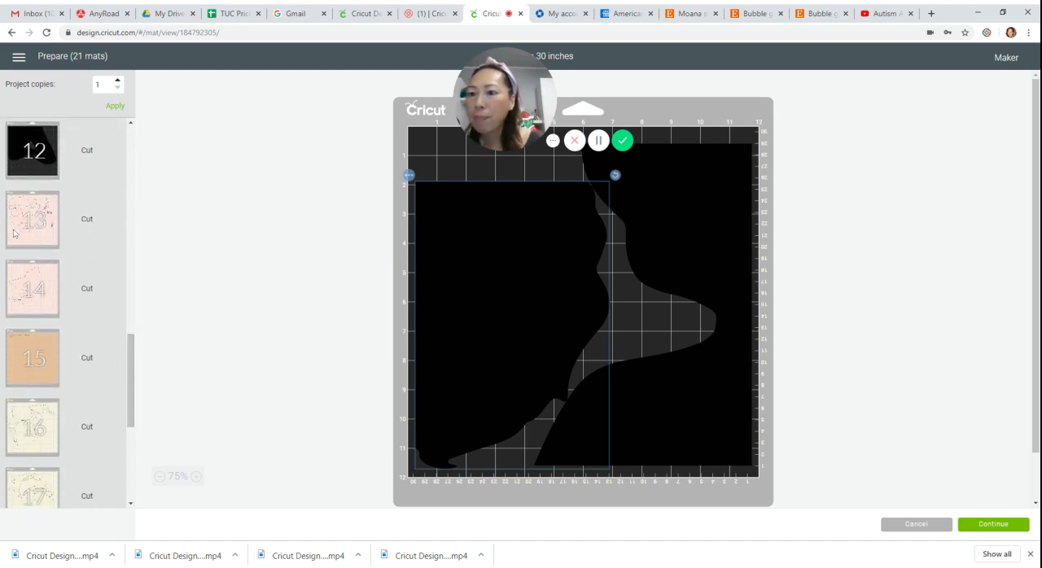
{"action": "left_click", "coordinate": [15, 233]}
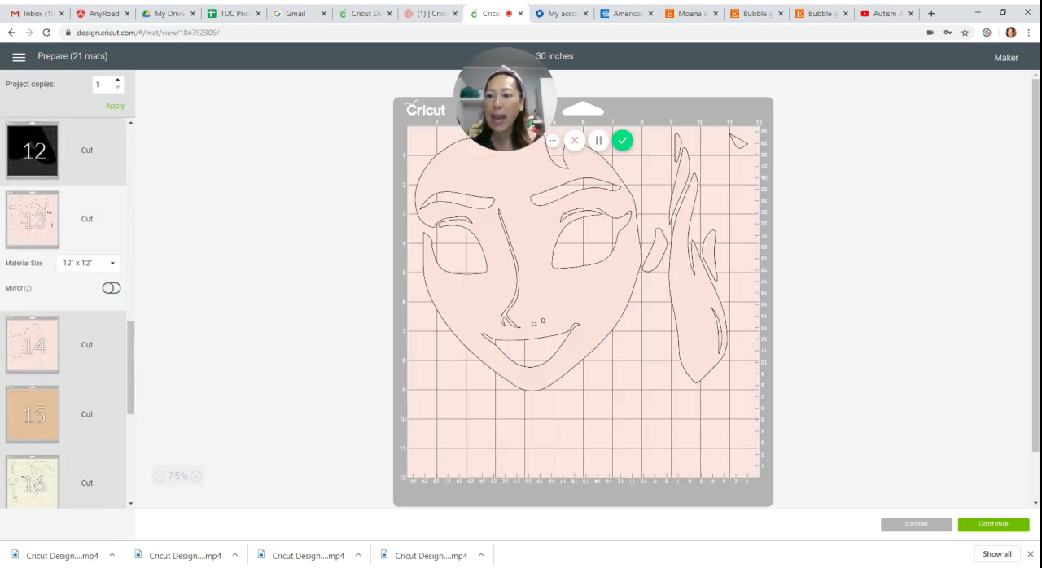
{"action": "left_click", "coordinate": [31, 345]}
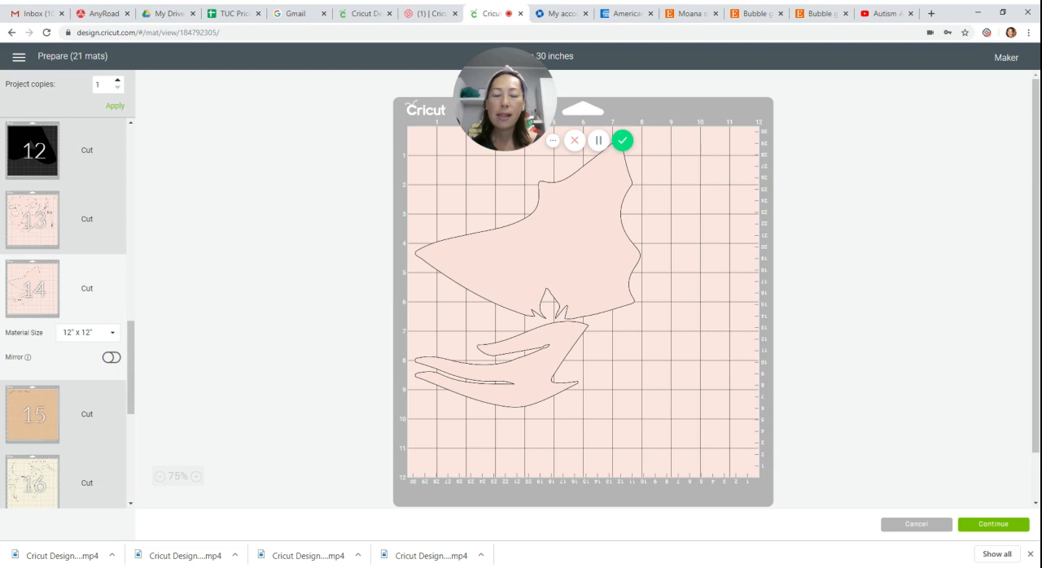
{"action": "left_click", "coordinate": [47, 244]}
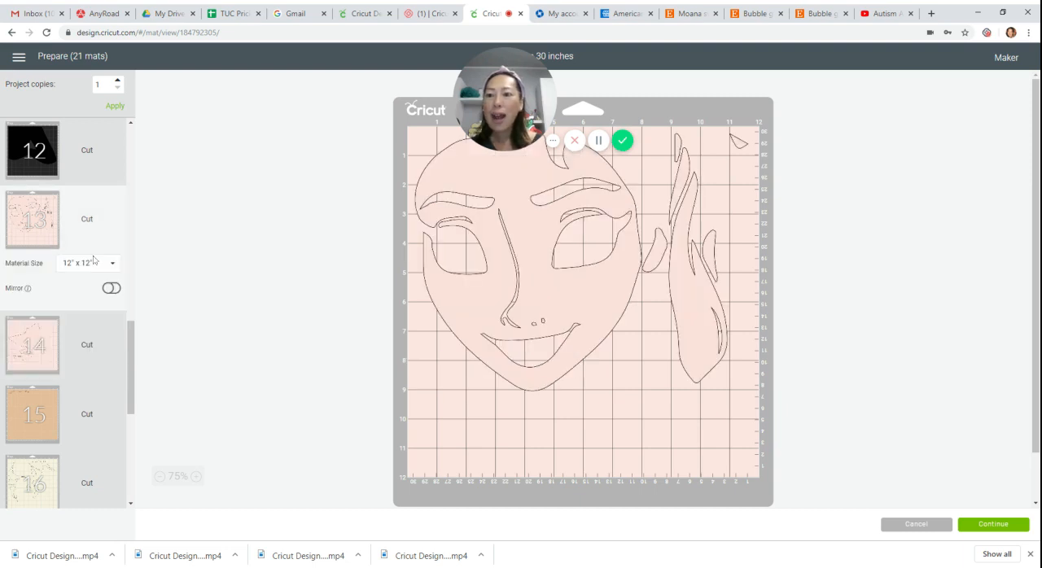
{"action": "left_click", "coordinate": [117, 271]}
{"action": "left_click", "coordinate": [87, 362]}
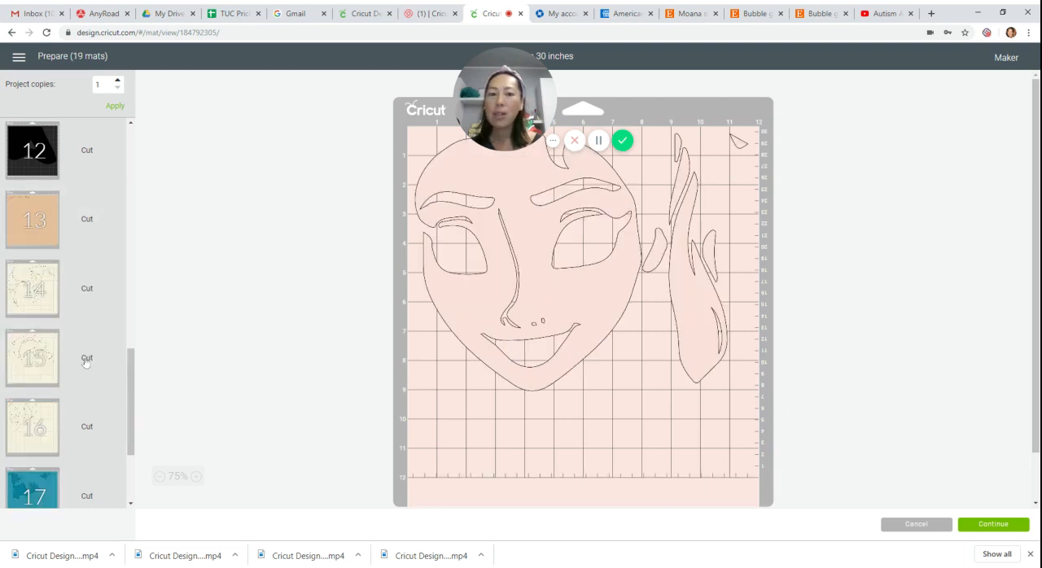
On mat 13, move the long hand-shaped piece to the right edge and tuck the neck piece between it and the face's chin.
{"action": "left_click_drag", "start_coordinate": [581, 457], "coordinate": [619, 392]}
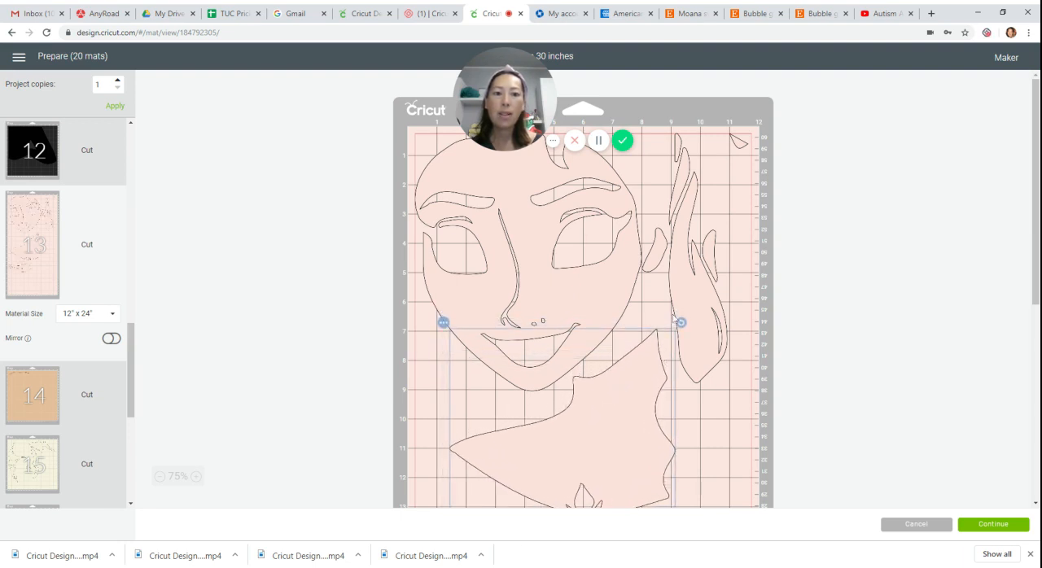
{"action": "left_click_drag", "start_coordinate": [693, 289], "coordinate": [717, 286]}
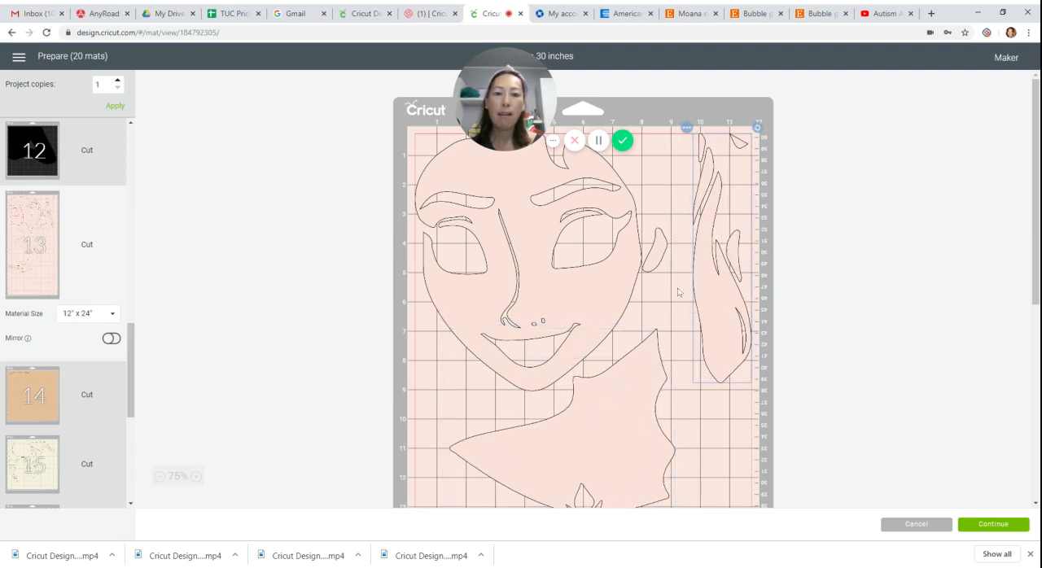
{"action": "scroll", "coordinate": [678, 292], "scroll_direction": "down", "scroll_amount": 4}
{"action": "left_click_drag", "start_coordinate": [623, 293], "coordinate": [660, 260]}
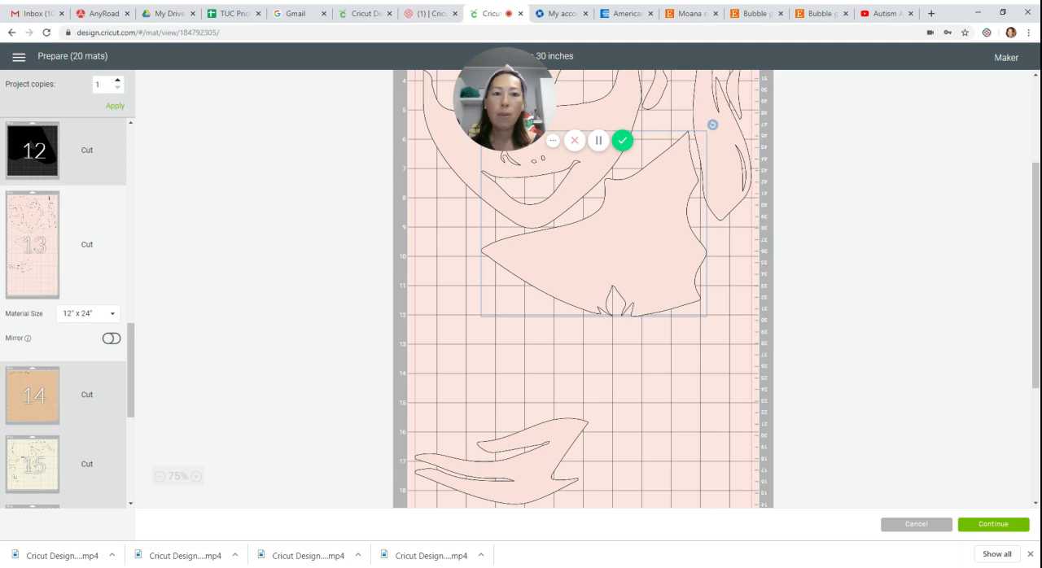
{"action": "left_click_drag", "start_coordinate": [660, 260], "coordinate": [661, 257]}
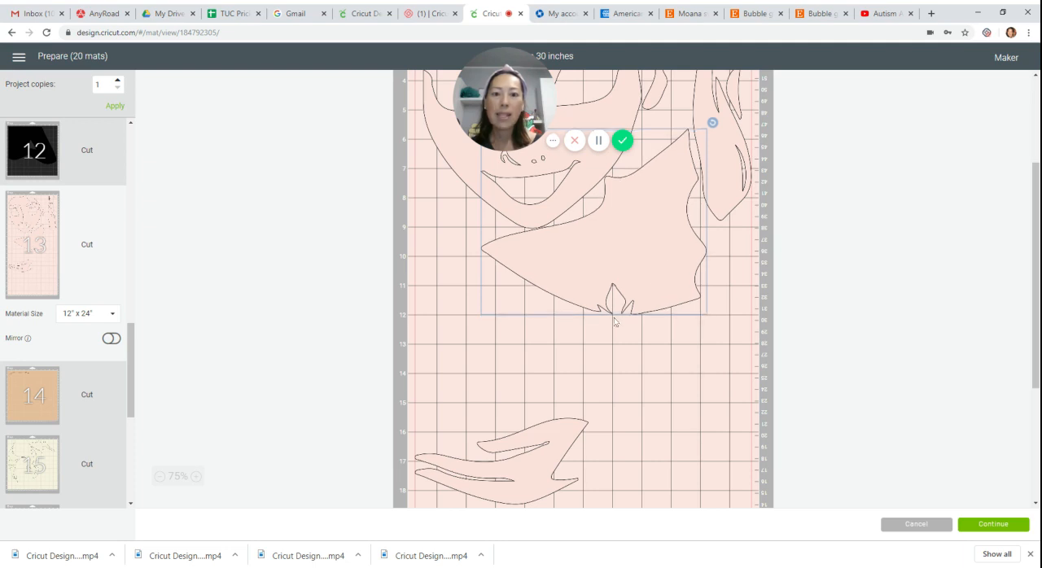
{"action": "scroll", "coordinate": [547, 340], "scroll_direction": "up", "scroll_amount": 4}
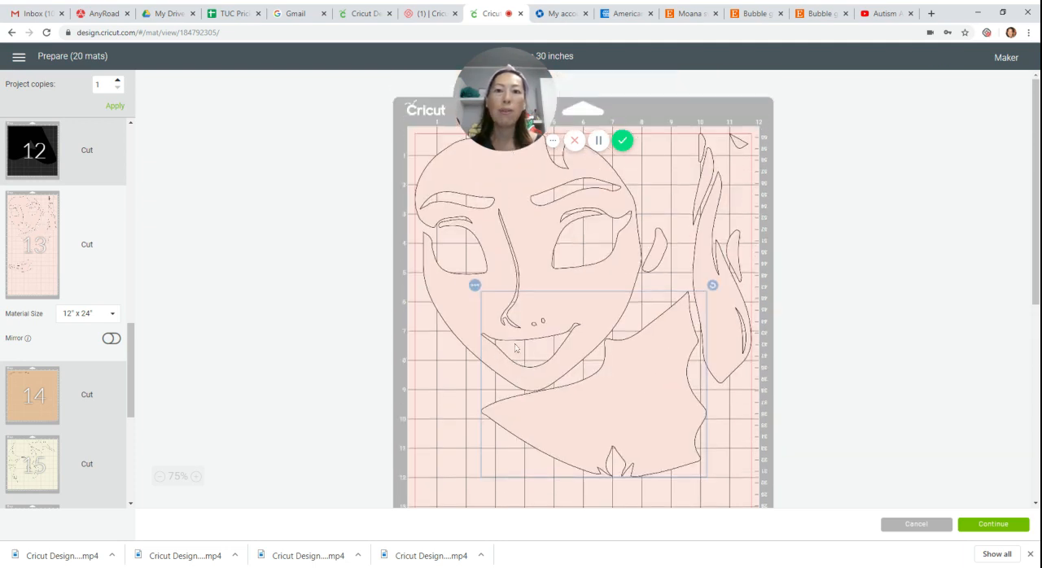
On mat 13, tilt the face upright against the mat's left edge and rotate the neck piece slightly to sit closer to it.
{"action": "left_click_drag", "start_coordinate": [592, 239], "coordinate": [566, 256]}
{"action": "left_click_drag", "start_coordinate": [676, 144], "coordinate": [702, 179]}
{"action": "left_click_drag", "start_coordinate": [508, 253], "coordinate": [469, 174]}
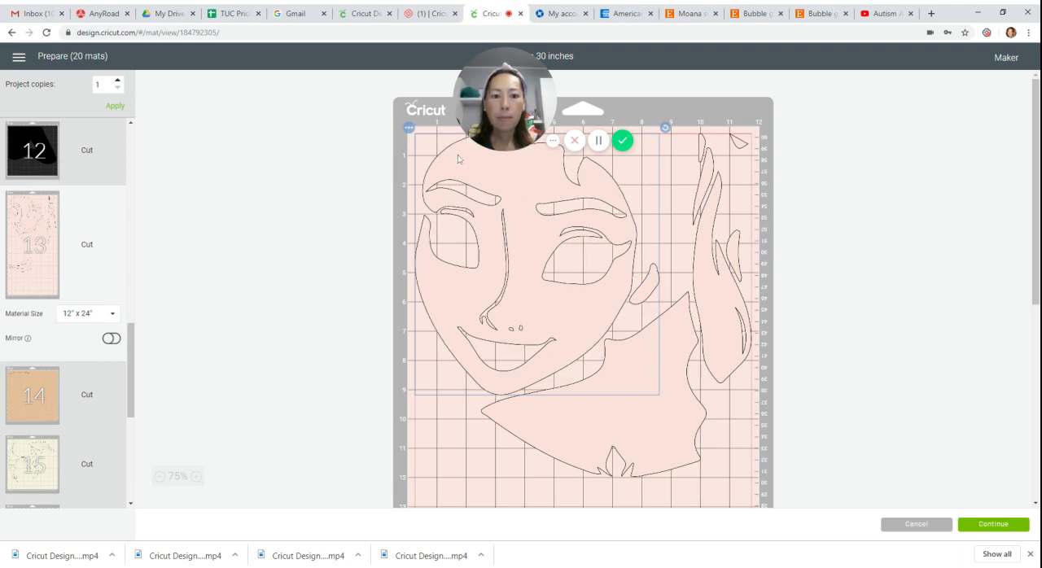
{"action": "left_click", "coordinate": [671, 429]}
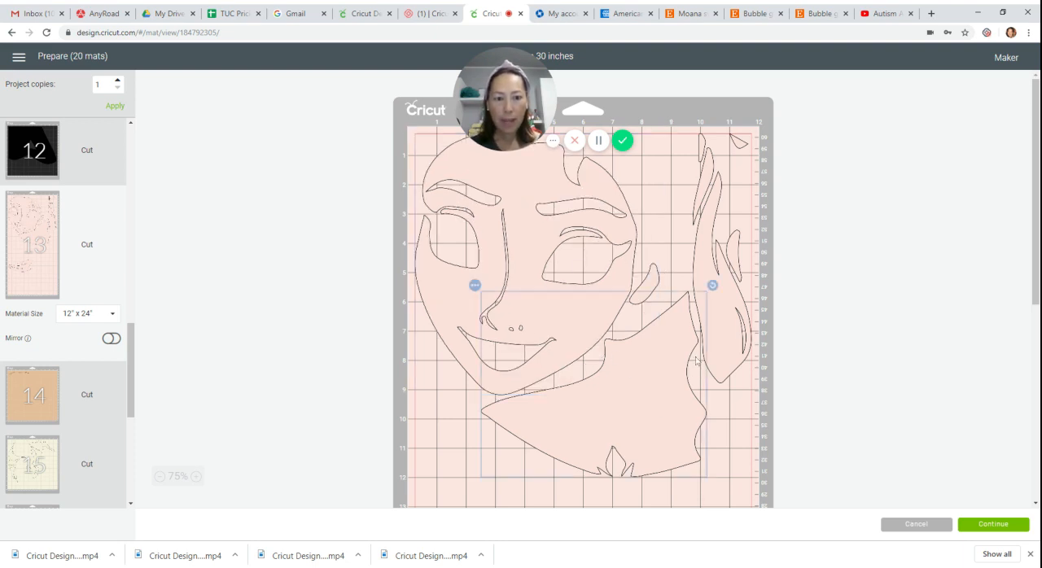
{"action": "mouse_move", "coordinate": [712, 285]}
{"action": "left_mouse_down"}
{"action": "mouse_move", "coordinate": [704, 277]}
{"action": "mouse_move", "coordinate": [709, 285]}
{"action": "left_mouse_up"}
{"action": "left_click_drag", "start_coordinate": [669, 372], "coordinate": [671, 369]}
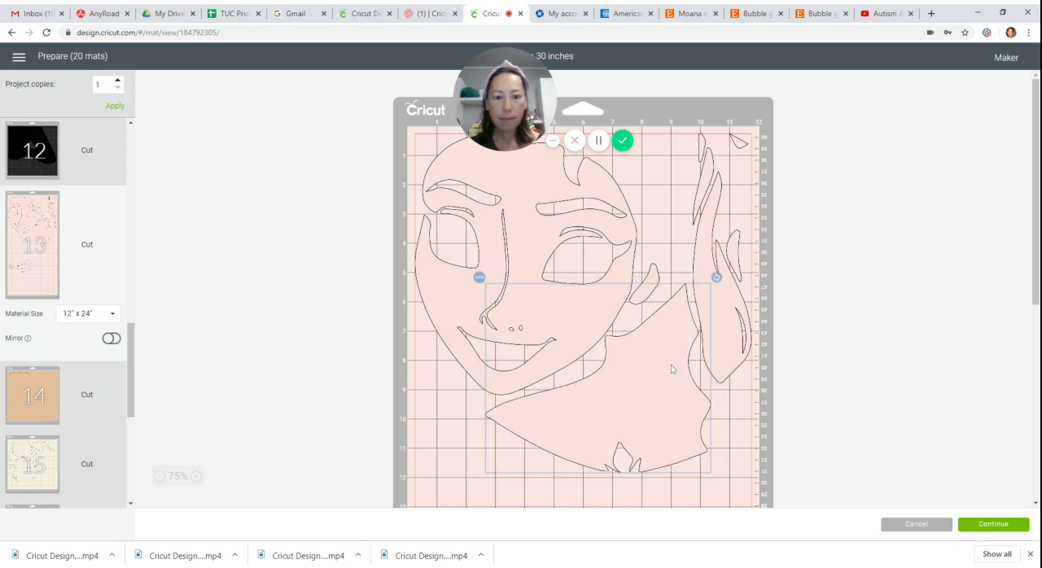
Bring the lower hand piece up on mat 13, turn its fingers upward and tuck it beside the neck piece at the left edge.
{"action": "scroll", "coordinate": [522, 425], "scroll_direction": "down", "scroll_amount": 3}
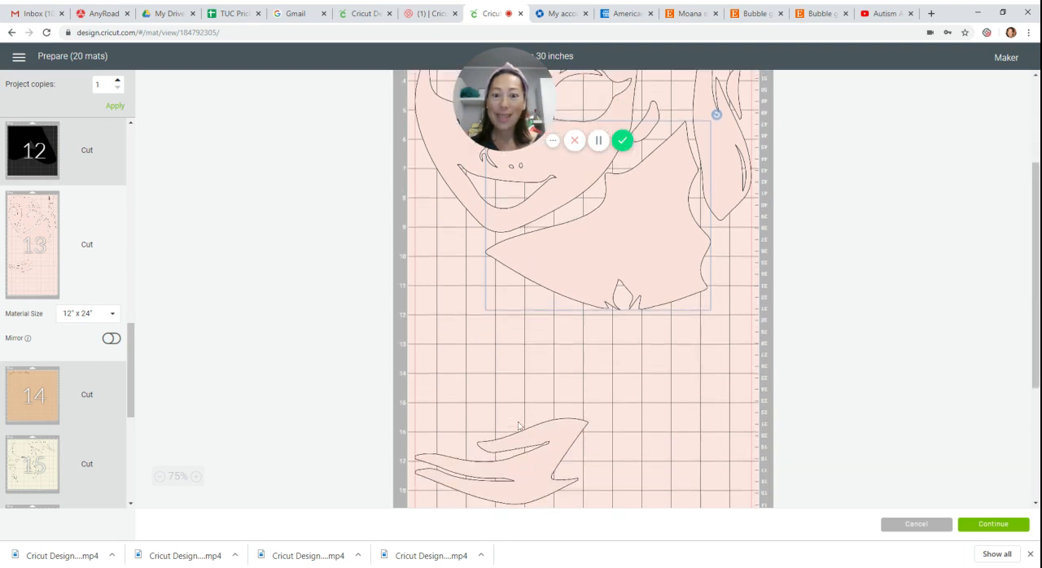
{"action": "left_click_drag", "start_coordinate": [522, 419], "coordinate": [533, 322]}
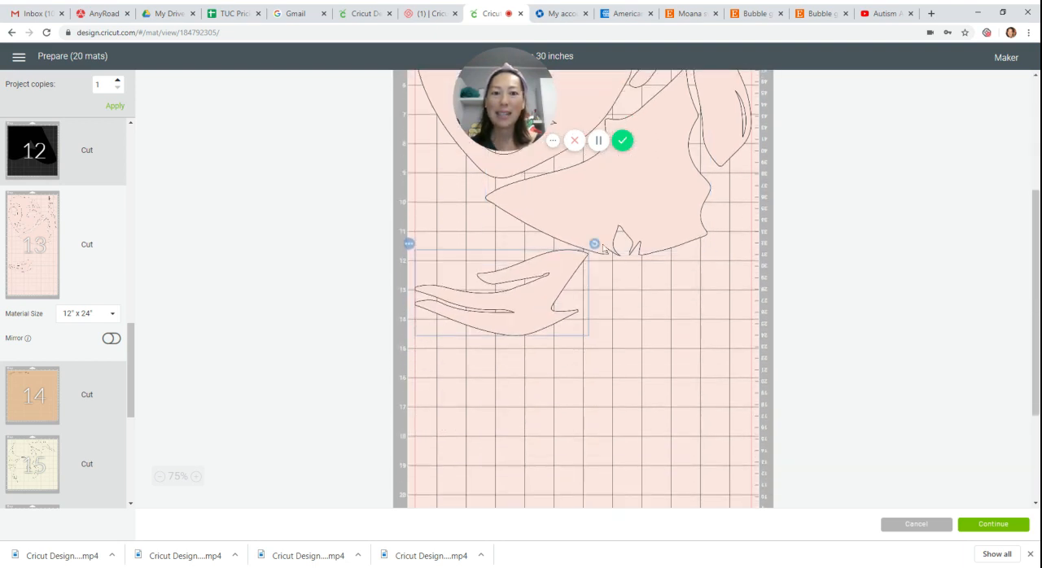
{"action": "left_click_drag", "start_coordinate": [603, 247], "coordinate": [586, 352]}
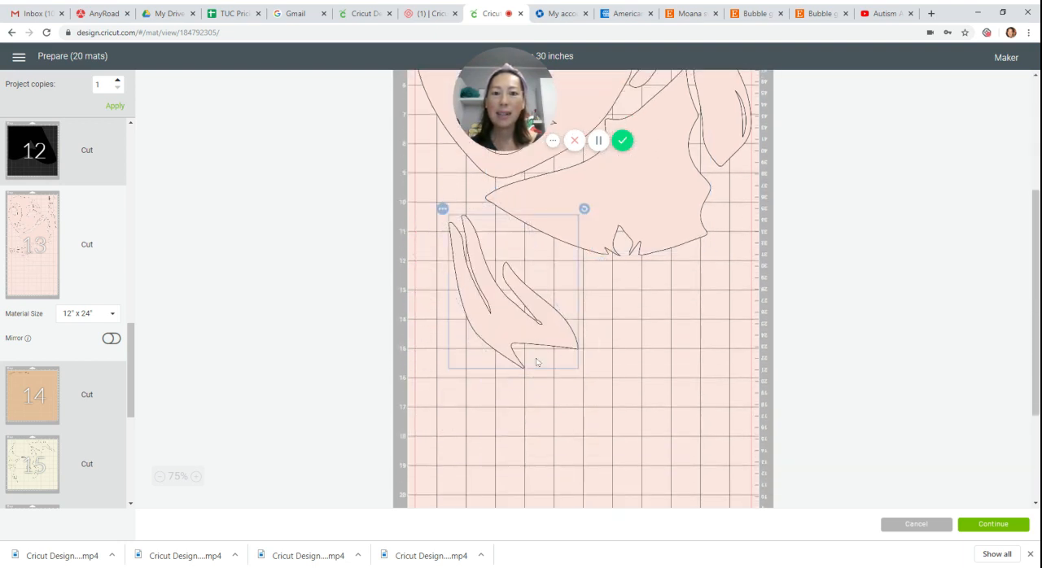
{"action": "left_click_drag", "start_coordinate": [533, 320], "coordinate": [499, 255]}
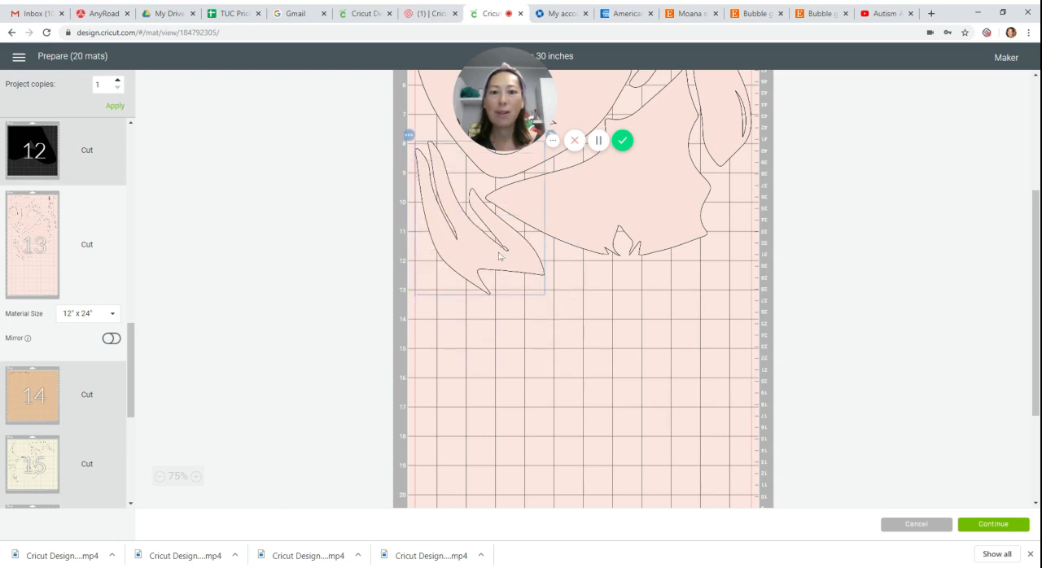
{"action": "scroll", "coordinate": [717, 342], "scroll_direction": "up", "scroll_amount": 3}
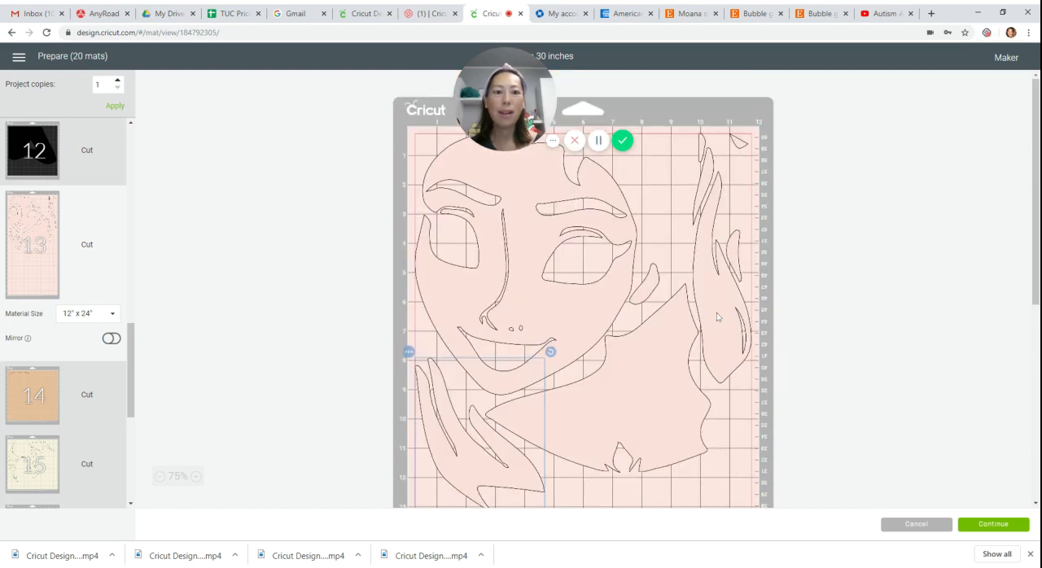
Nudge the long hand-shaped piece slightly down and move the other hand down along the left edge, clear of the neck piece.
{"action": "left_click_drag", "start_coordinate": [718, 316], "coordinate": [726, 325]}
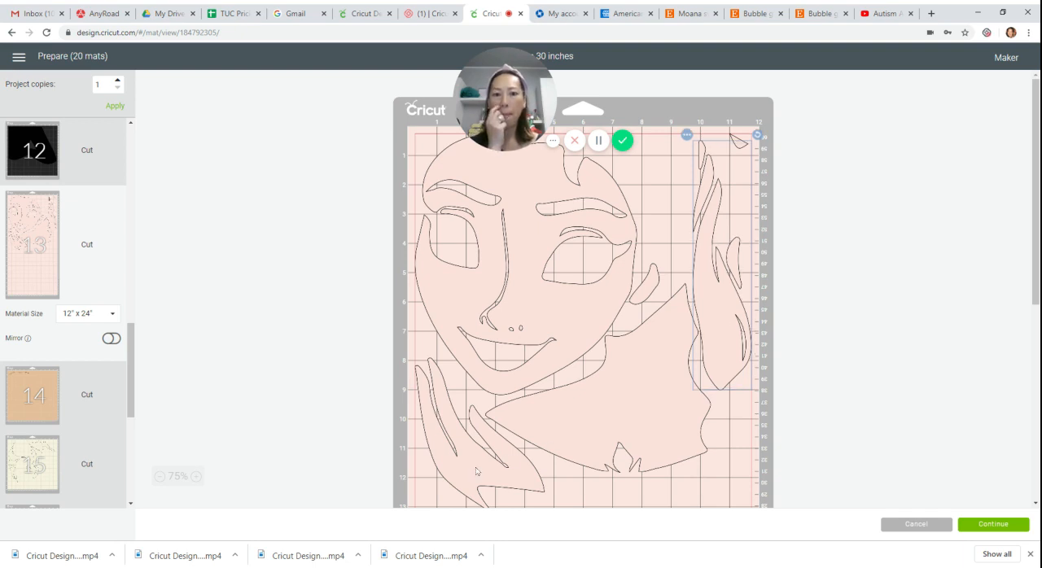
{"action": "mouse_move", "coordinate": [476, 472]}
{"action": "left_mouse_down"}
{"action": "mouse_move", "coordinate": [650, 251]}
{"action": "mouse_move", "coordinate": [676, 247]}
{"action": "mouse_move", "coordinate": [613, 366]}
{"action": "mouse_move", "coordinate": [477, 492]}
{"action": "mouse_move", "coordinate": [477, 480]}
{"action": "left_mouse_up"}
{"action": "scroll", "coordinate": [477, 473], "scroll_direction": "down", "scroll_amount": 4}
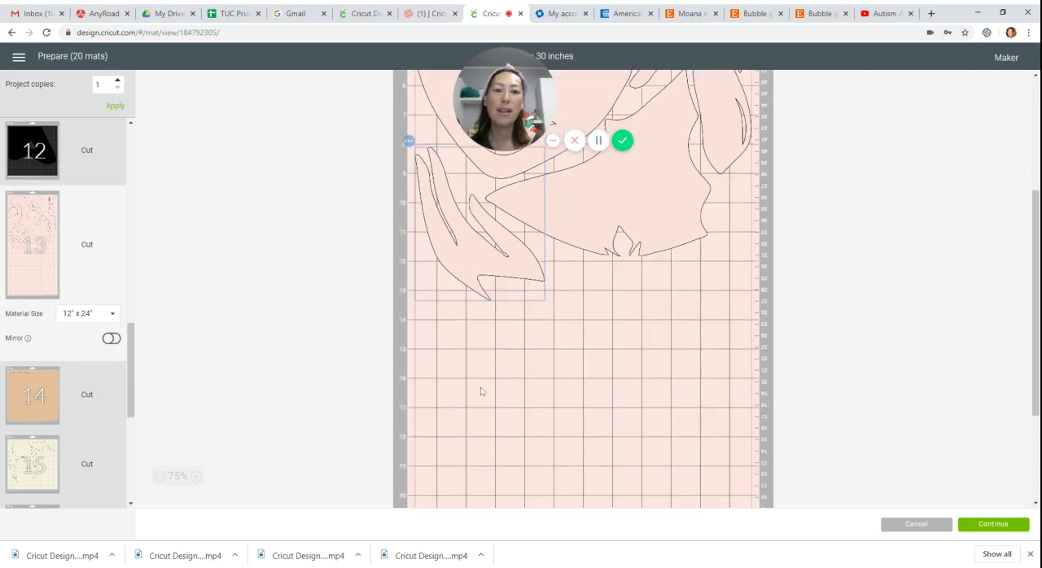
{"action": "left_click_drag", "start_coordinate": [466, 248], "coordinate": [467, 366]}
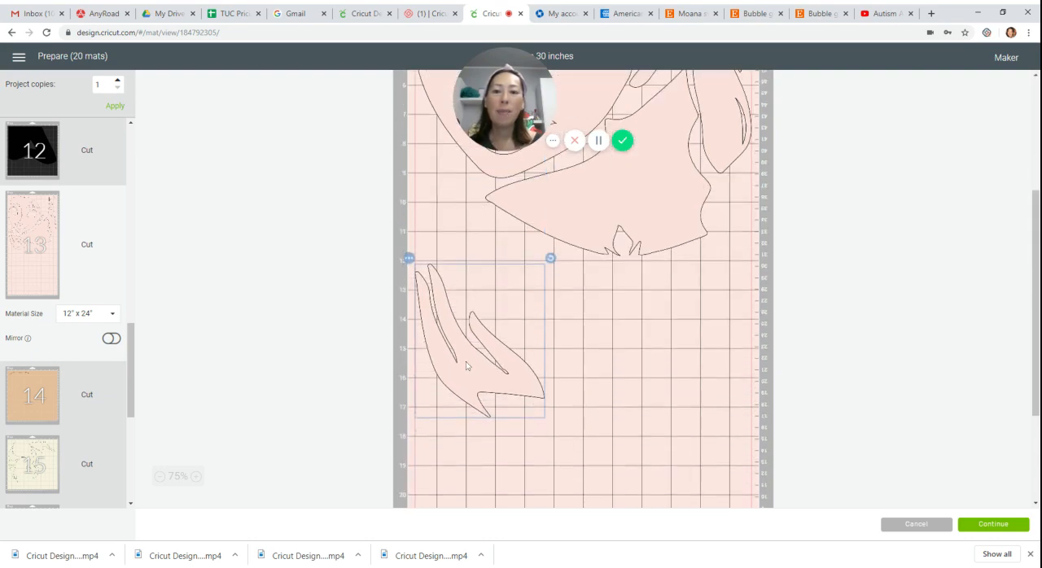
{"action": "scroll", "coordinate": [565, 357], "scroll_direction": "up", "scroll_amount": 3}
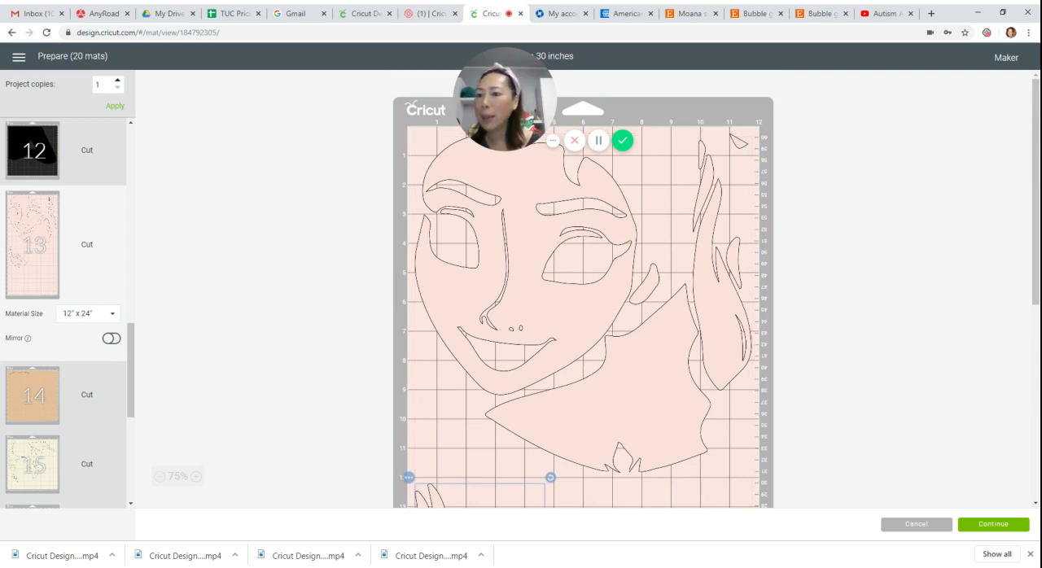
On mat 14, nest the right-hand tan eyebrow piece beneath the left-hand one.
{"action": "left_click", "coordinate": [31, 393]}
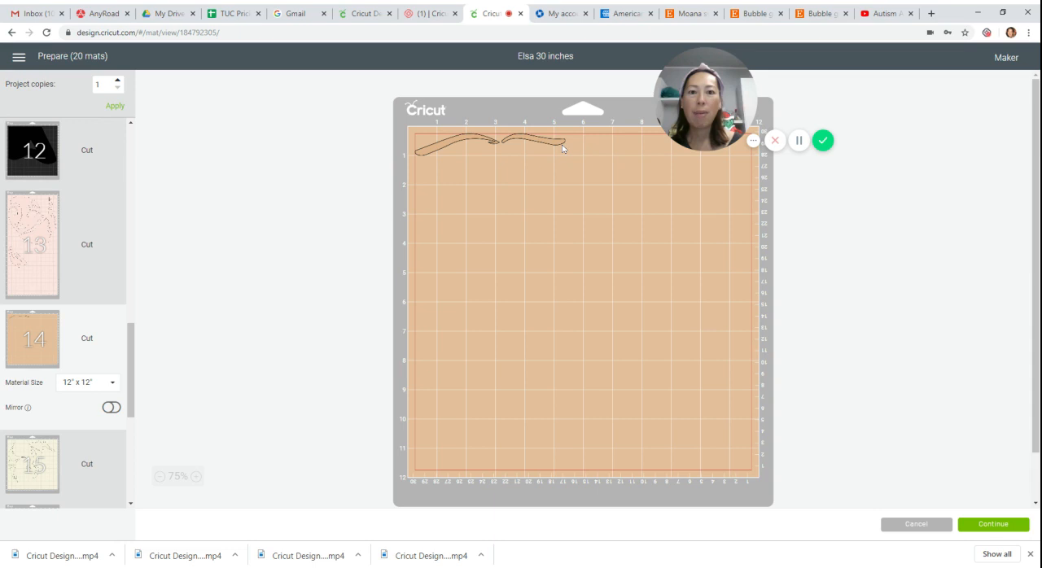
{"action": "left_click_drag", "start_coordinate": [563, 149], "coordinate": [514, 159]}
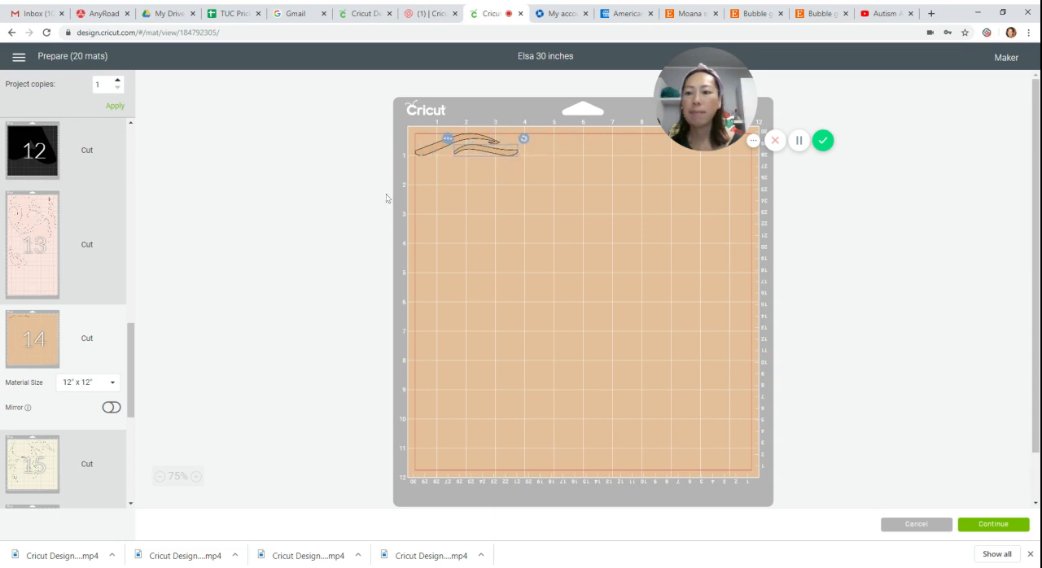
Review the cream-coloured mats and set mat 15's material size to 12" x 24".
{"action": "left_click", "coordinate": [65, 448]}
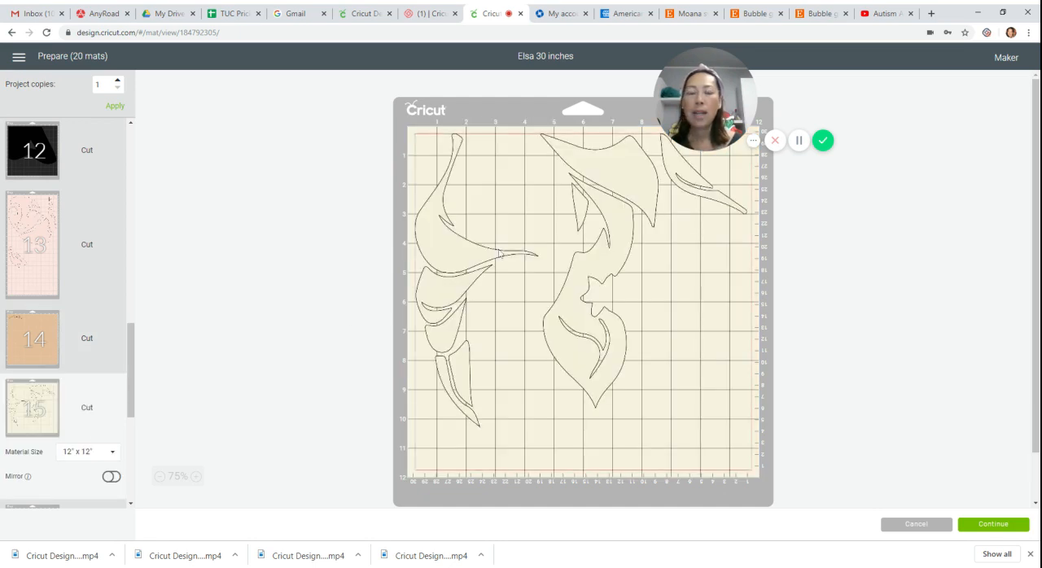
{"action": "left_click_drag", "start_coordinate": [130, 358], "coordinate": [128, 407]}
{"action": "scroll", "coordinate": [57, 370], "scroll_direction": "up", "scroll_amount": 1}
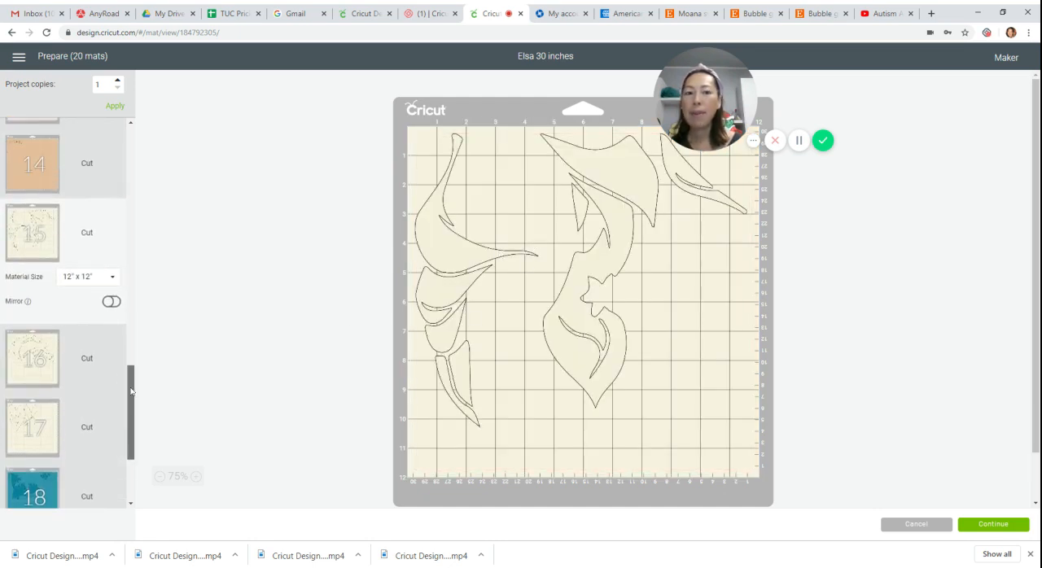
{"action": "left_click", "coordinate": [44, 346]}
{"action": "left_click", "coordinate": [82, 236]}
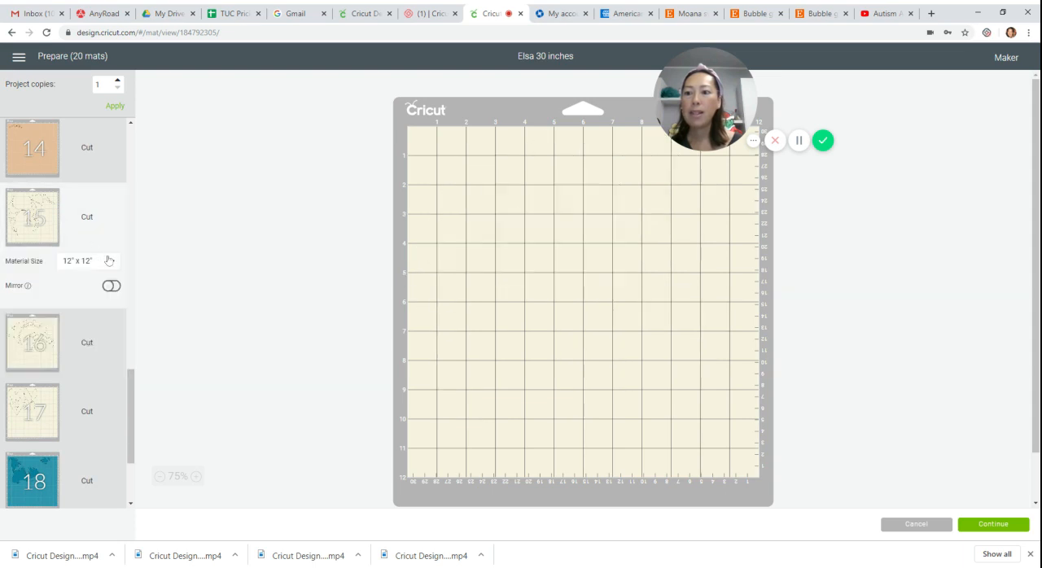
{"action": "left_click", "coordinate": [111, 270]}
{"action": "left_click", "coordinate": [97, 420]}
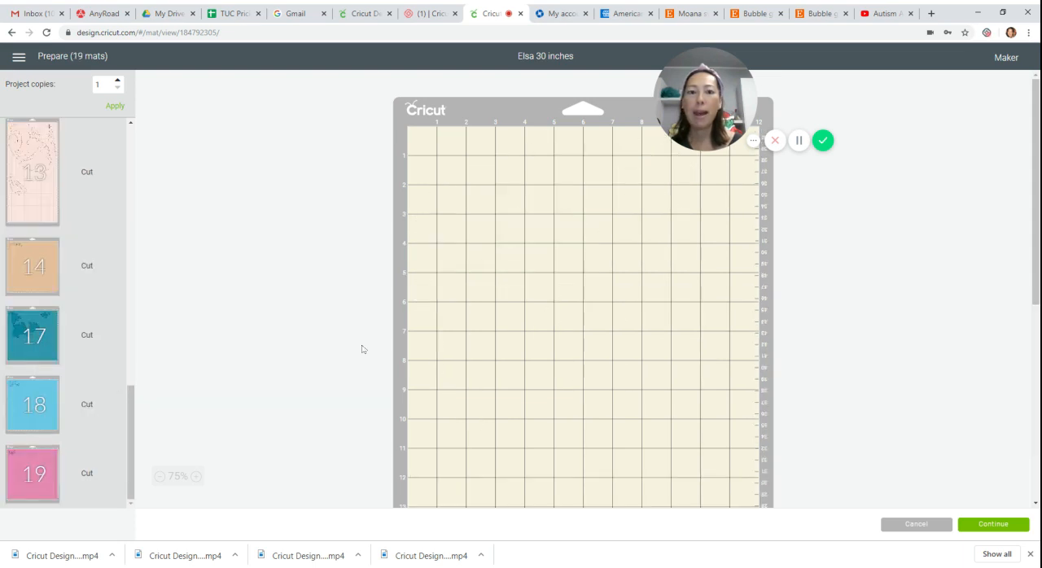
On mat 15, place the flower-cutout piece along the right edge, tuck the small top piece into the left strand, and lower the large hair piece.
{"action": "left_click_drag", "start_coordinate": [626, 310], "coordinate": [718, 386]}
{"action": "left_click_drag", "start_coordinate": [671, 167], "coordinate": [478, 212]}
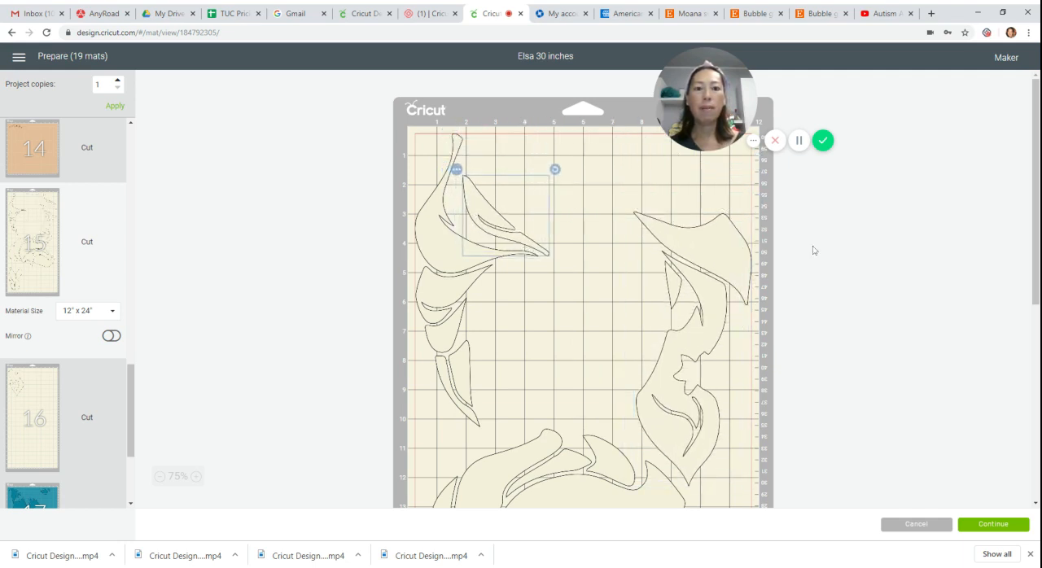
{"action": "left_click_drag", "start_coordinate": [735, 251], "coordinate": [749, 164]}
{"action": "scroll", "coordinate": [579, 284], "scroll_direction": "down", "scroll_amount": 5}
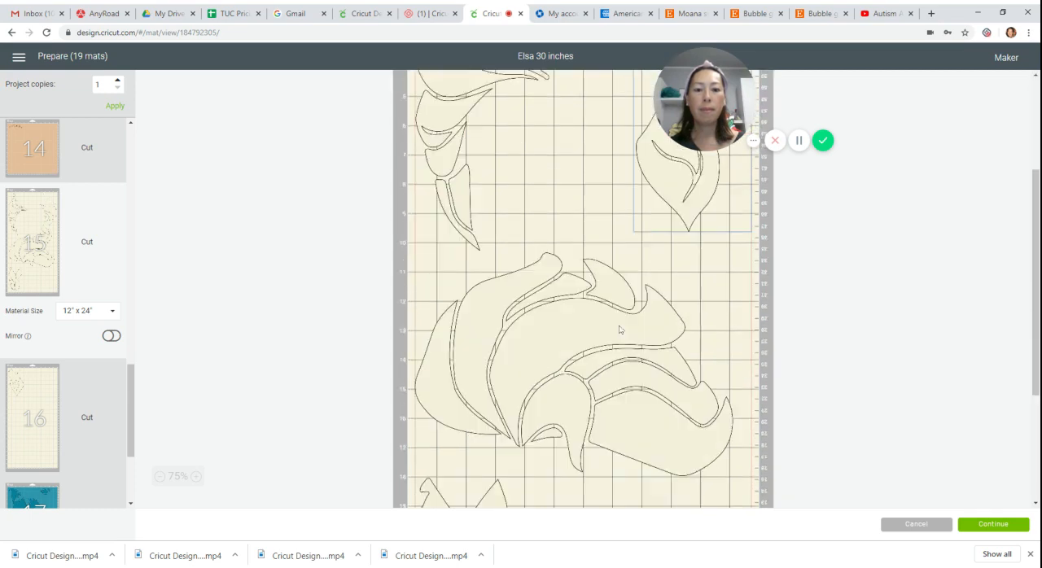
{"action": "left_click_drag", "start_coordinate": [564, 196], "coordinate": [640, 257]}
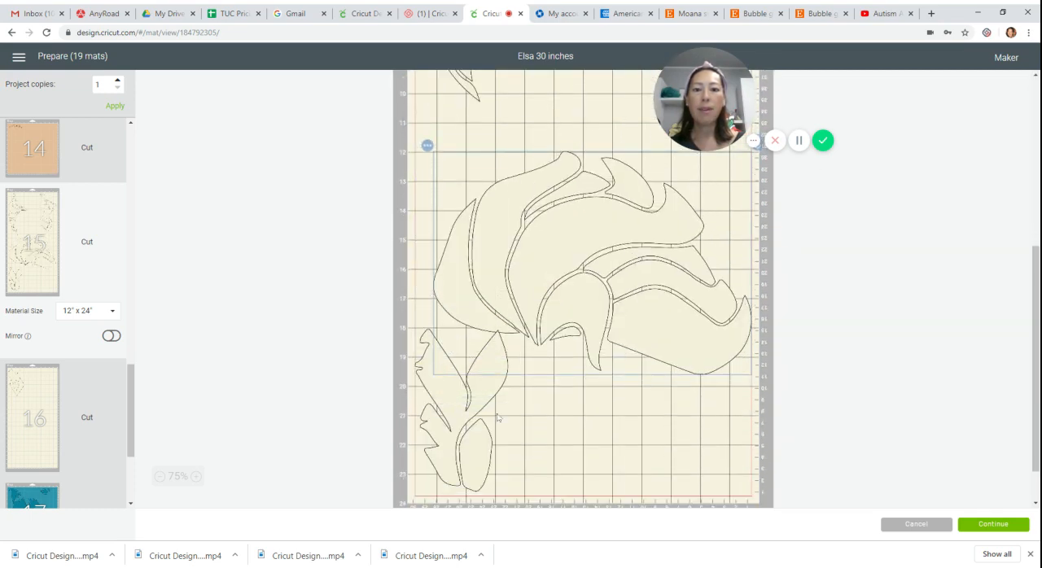
Move mat 15's lower leaf-shaped cluster to the top, rotate it sideways and fit it between the left and right pieces.
{"action": "left_click_drag", "start_coordinate": [449, 432], "coordinate": [539, 157]}
{"action": "scroll", "coordinate": [551, 287], "scroll_direction": "up", "scroll_amount": 4}
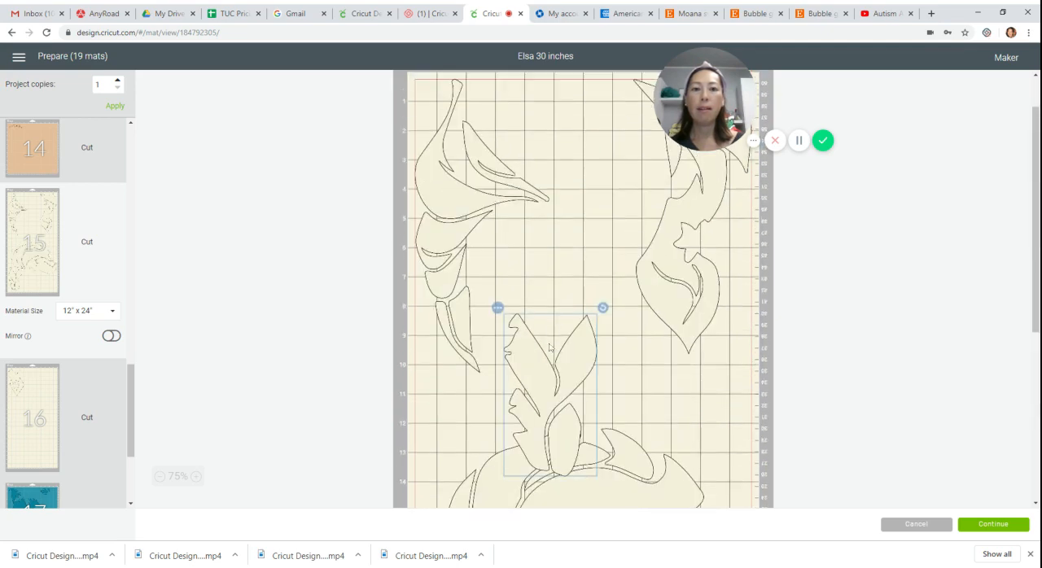
{"action": "left_click_drag", "start_coordinate": [549, 372], "coordinate": [582, 162]}
{"action": "left_click_drag", "start_coordinate": [638, 98], "coordinate": [566, 84]}
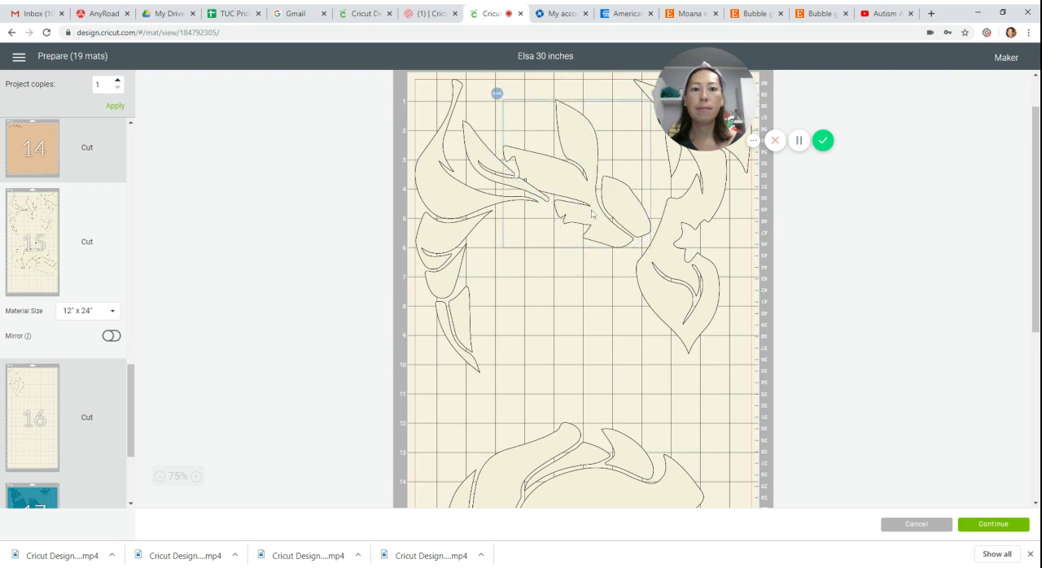
{"action": "left_click_drag", "start_coordinate": [624, 206], "coordinate": [618, 152]}
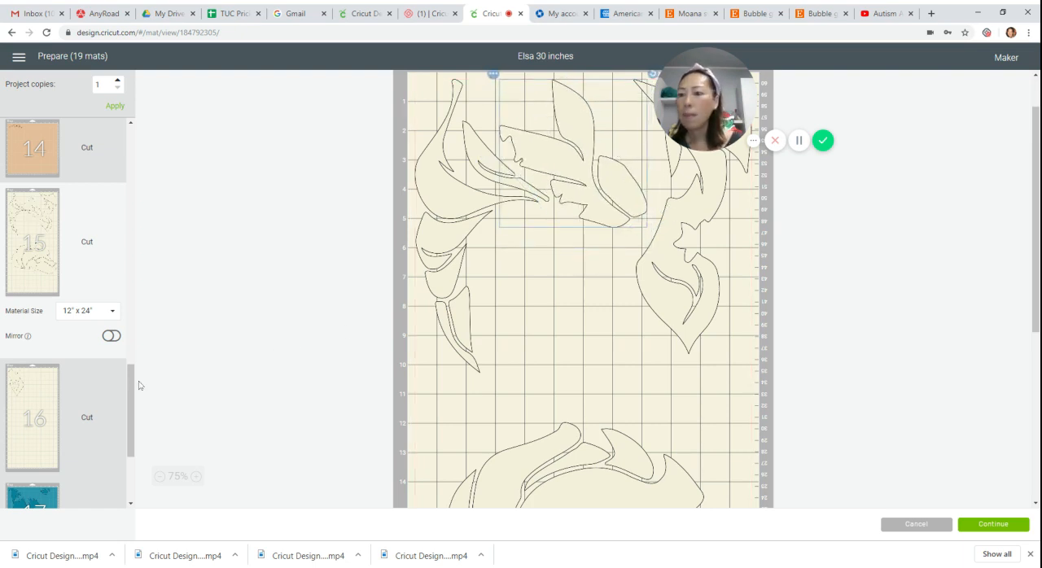
Move the flower-cutout piece from cream mat 16 onto mat 15.
{"action": "left_click", "coordinate": [17, 379]}
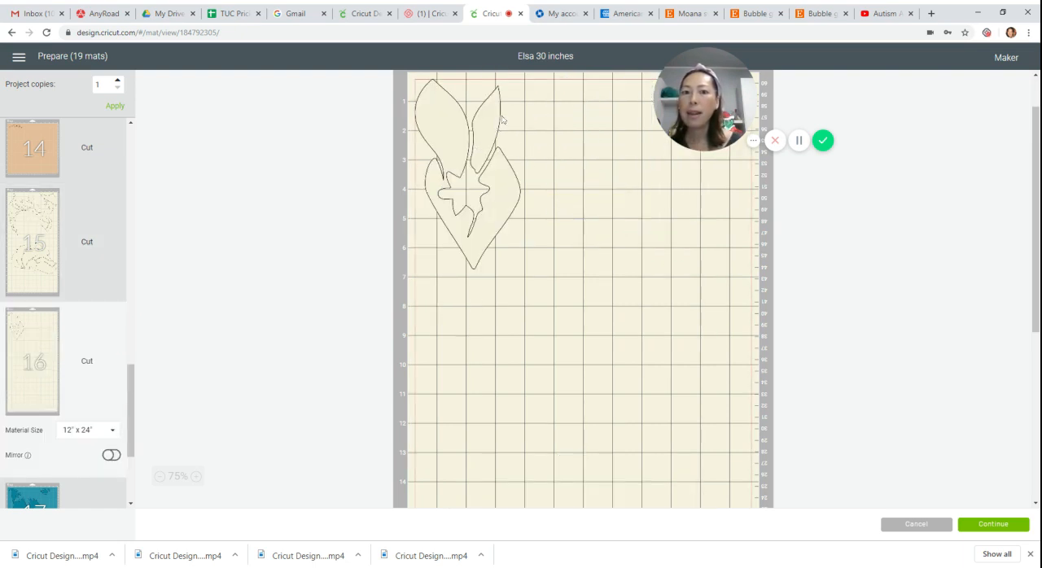
{"action": "left_click", "coordinate": [503, 121]}
{"action": "left_click", "coordinate": [408, 74]}
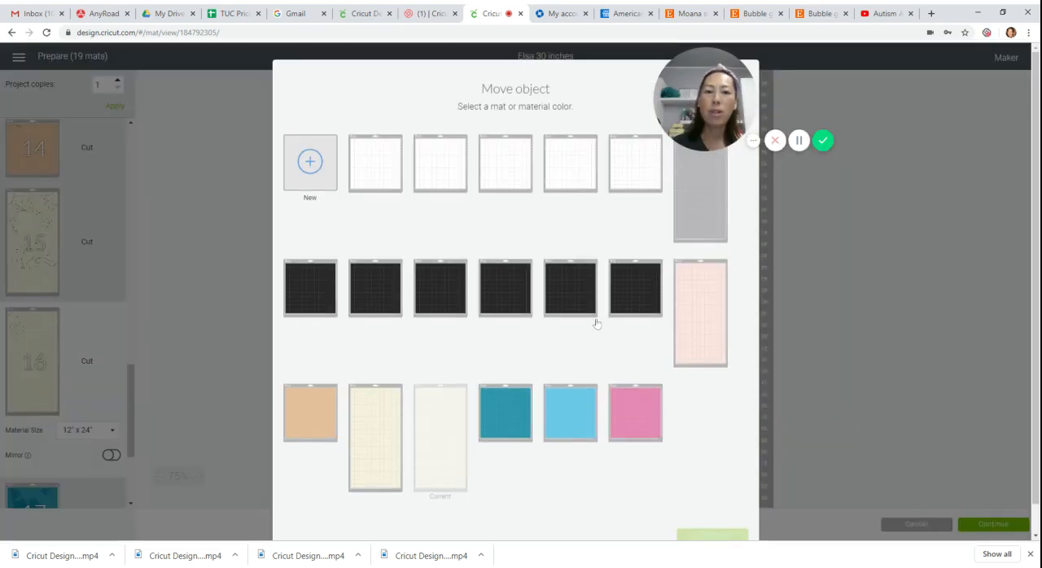
{"action": "left_click", "coordinate": [374, 430]}
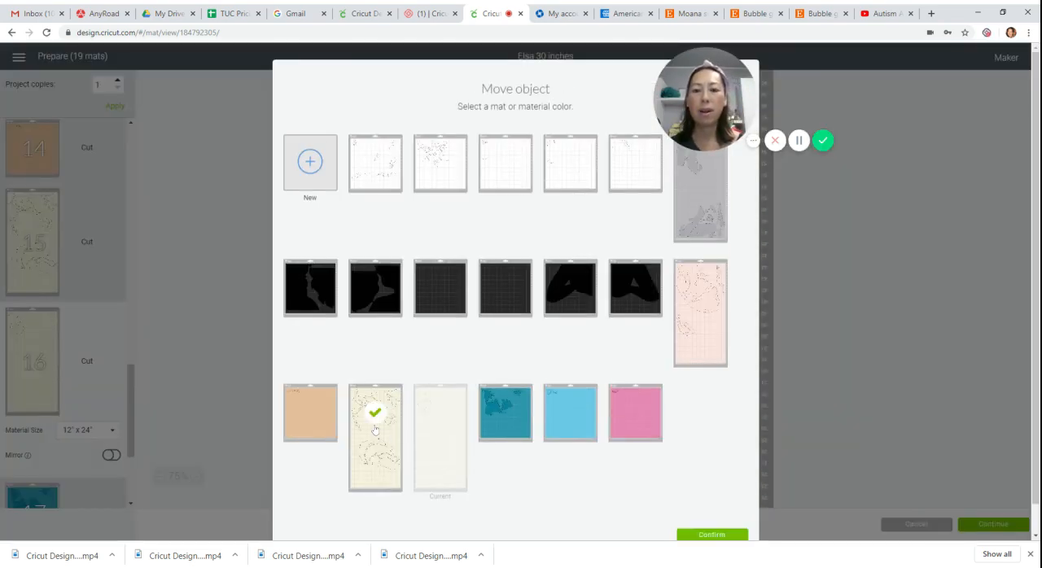
{"action": "left_click", "coordinate": [711, 535]}
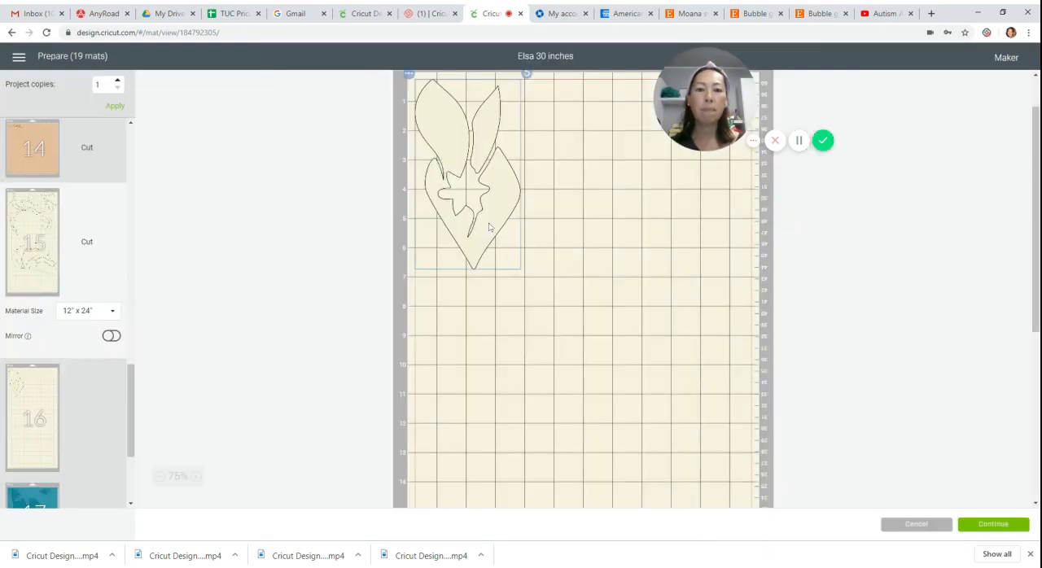
Rotate the added piece and fit it between mat 15's side pieces, and move the large hair piece to the mat's lower left corner.
{"action": "left_click_drag", "start_coordinate": [501, 132], "coordinate": [603, 282]}
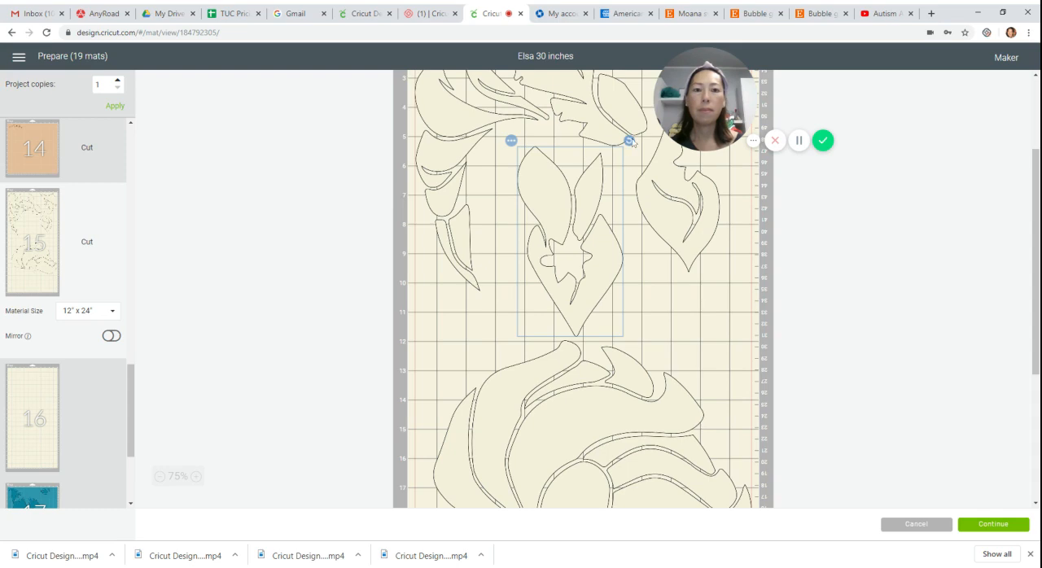
{"action": "left_click_drag", "start_coordinate": [627, 147], "coordinate": [515, 139]}
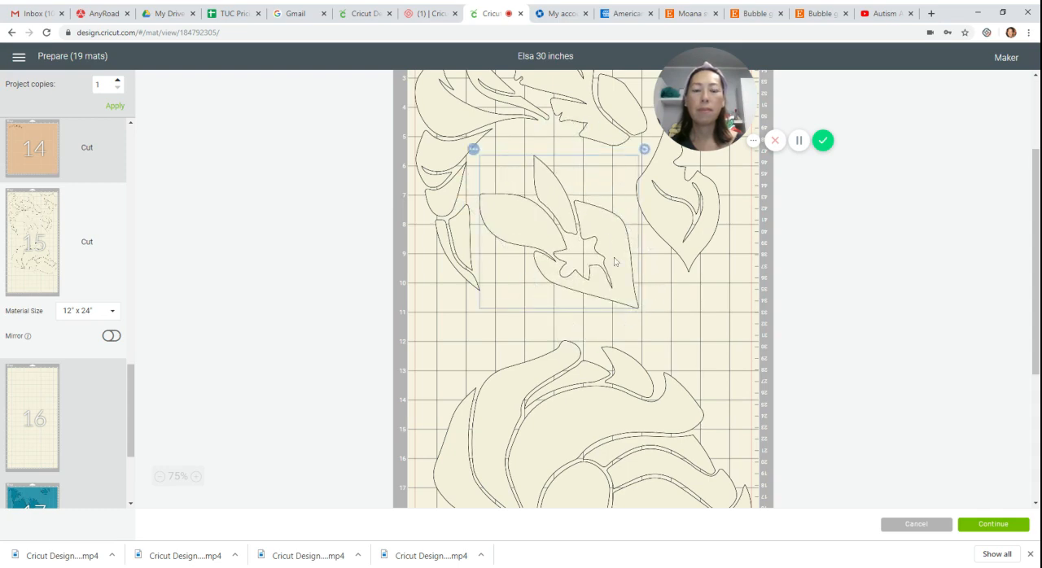
{"action": "left_click_drag", "start_coordinate": [616, 259], "coordinate": [562, 335]}
{"action": "scroll", "coordinate": [615, 229], "scroll_direction": "down", "scroll_amount": 5}
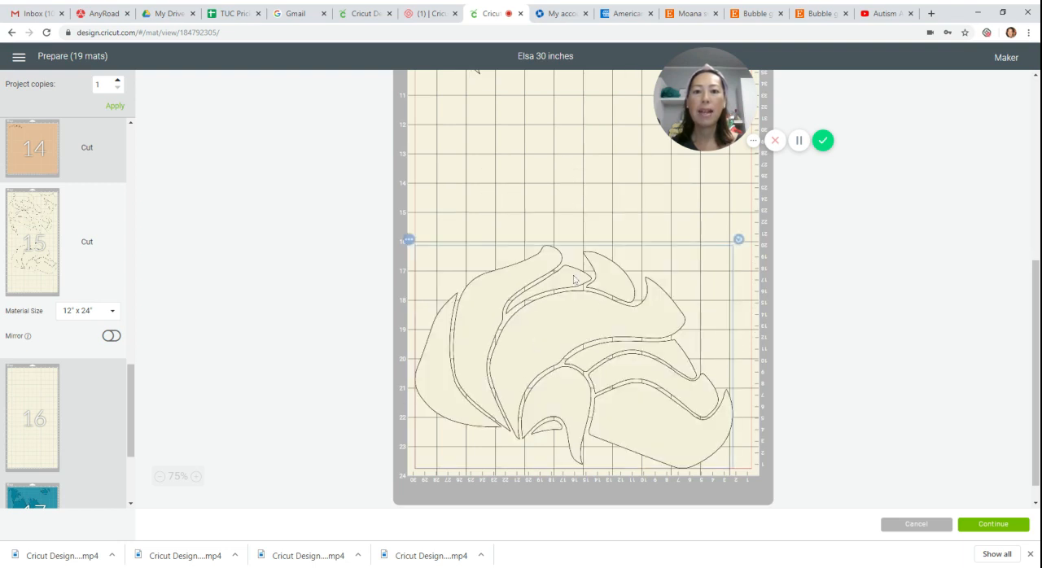
{"action": "scroll", "coordinate": [448, 214], "scroll_direction": "up", "scroll_amount": 4}
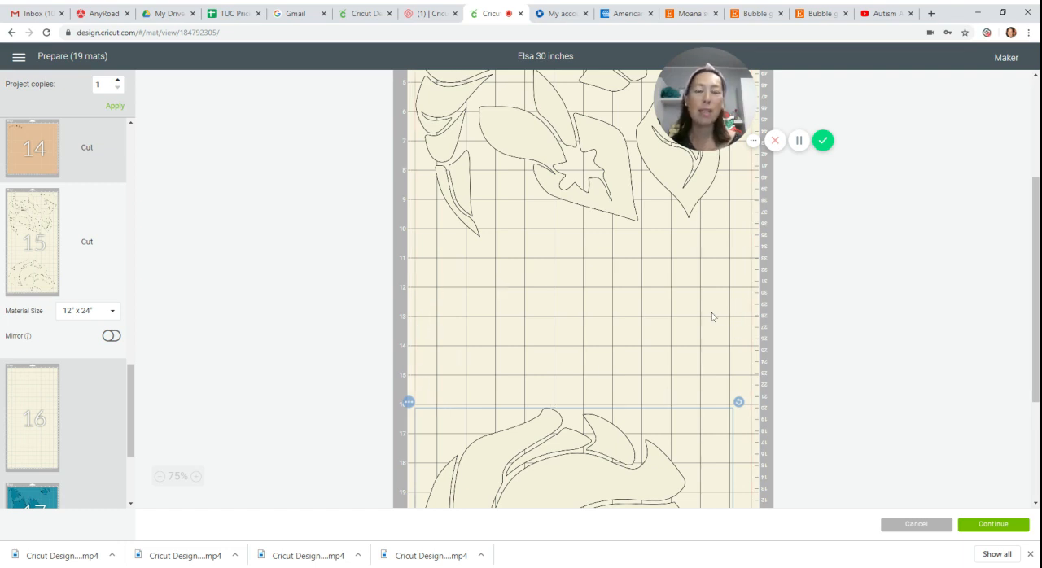
On teal mat 17, move the small spiky piece from the right side into the gap beside the large piece's upper spikes.
{"action": "scroll", "coordinate": [136, 385], "scroll_direction": "down", "scroll_amount": 3}
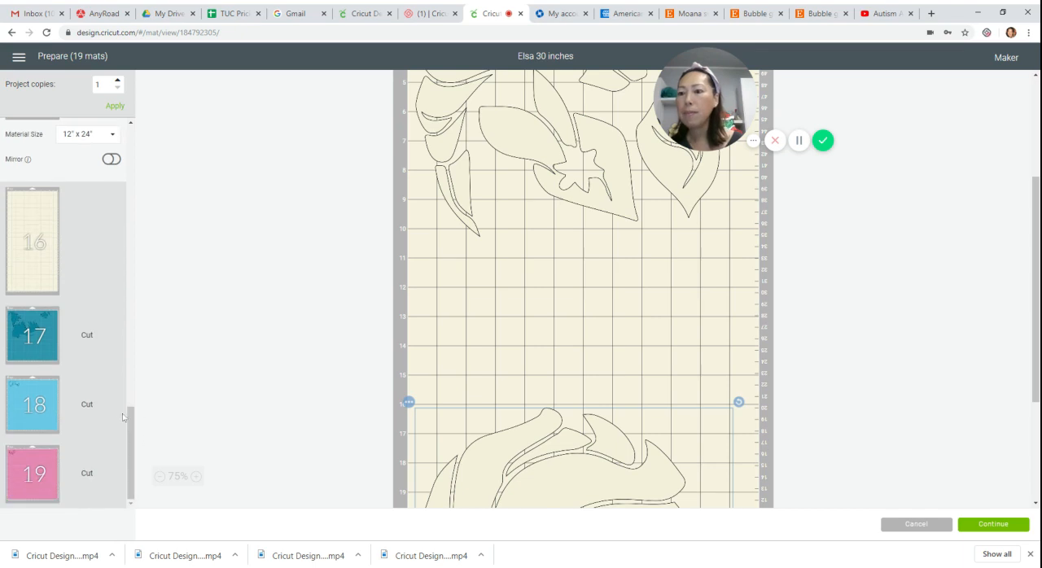
{"action": "left_click", "coordinate": [32, 333]}
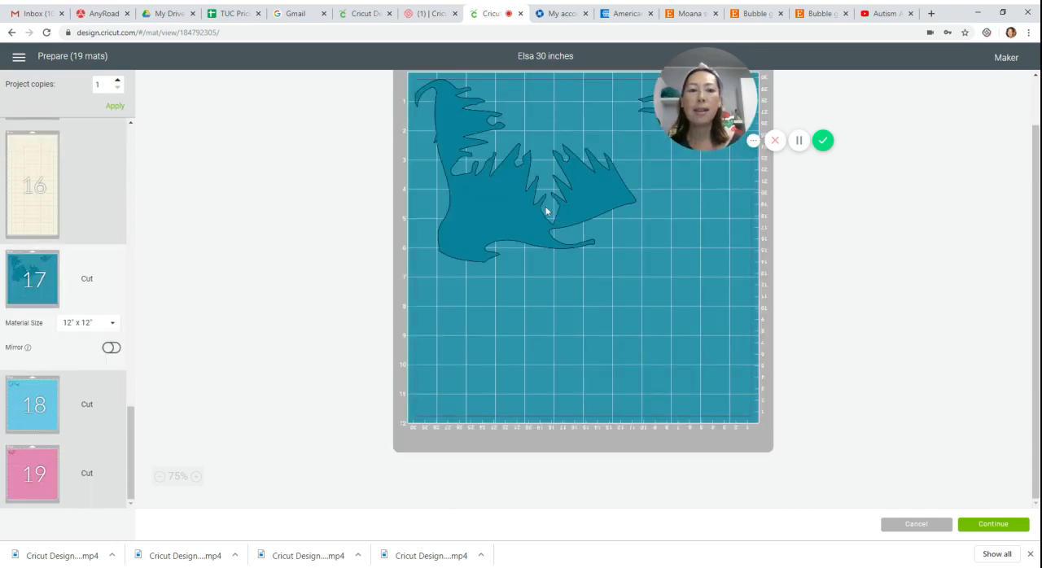
{"action": "left_click_drag", "start_coordinate": [679, 180], "coordinate": [542, 167]}
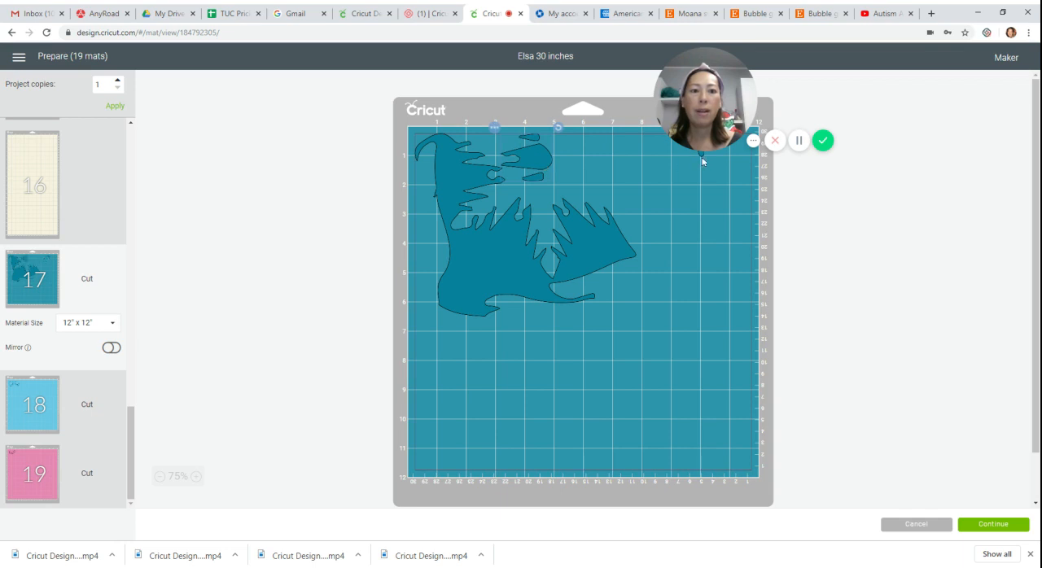
On teal mat 17, fit the small spiked cluster upright beside the large piece's upper spikes and place the tiny angular piece just beneath it.
{"action": "left_click_drag", "start_coordinate": [691, 164], "coordinate": [410, 257]}
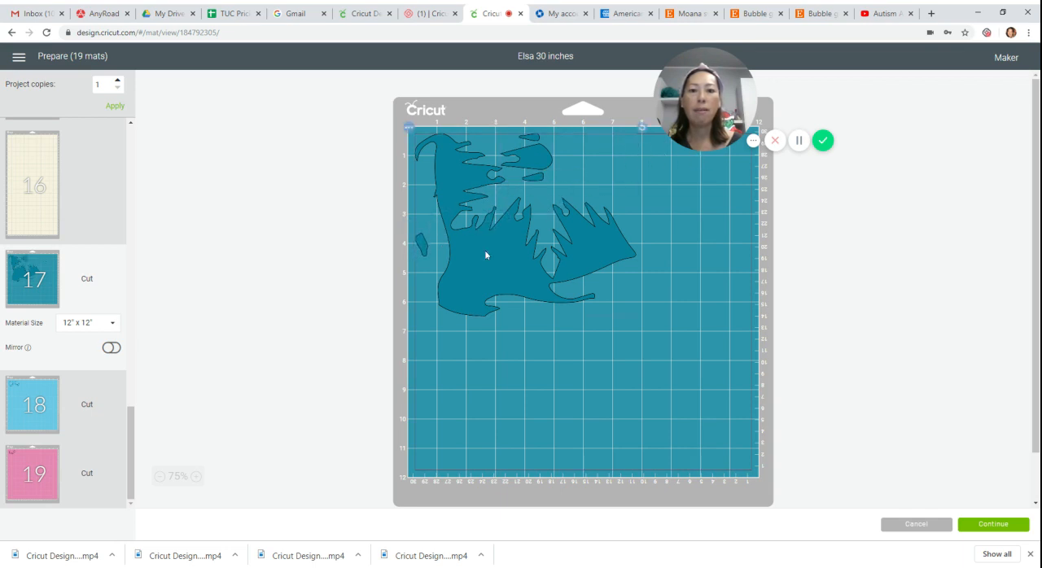
{"action": "left_click_drag", "start_coordinate": [425, 244], "coordinate": [415, 271]}
{"action": "left_click_drag", "start_coordinate": [473, 236], "coordinate": [425, 250]}
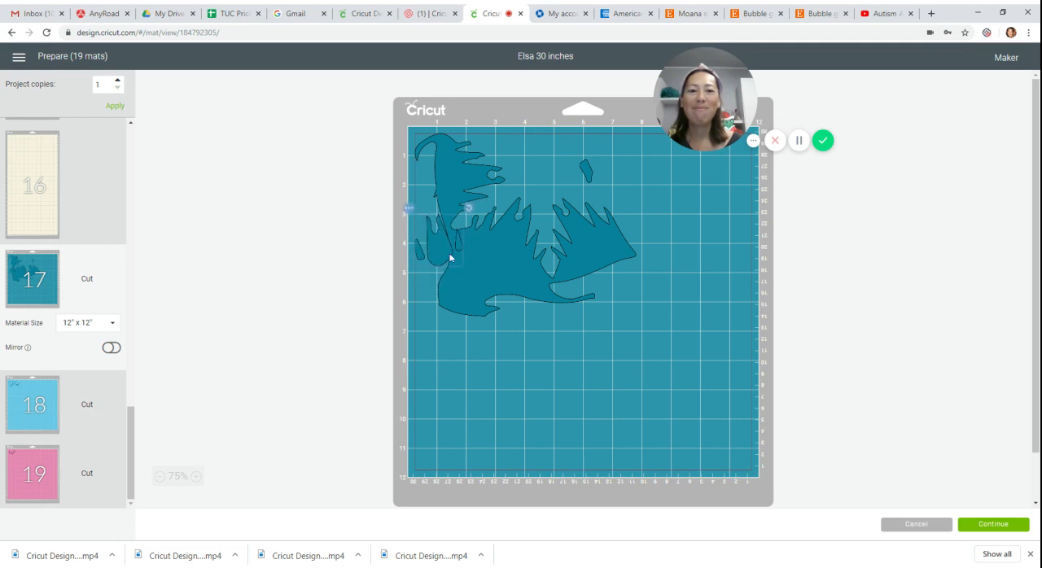
{"action": "left_click_drag", "start_coordinate": [450, 258], "coordinate": [522, 172]}
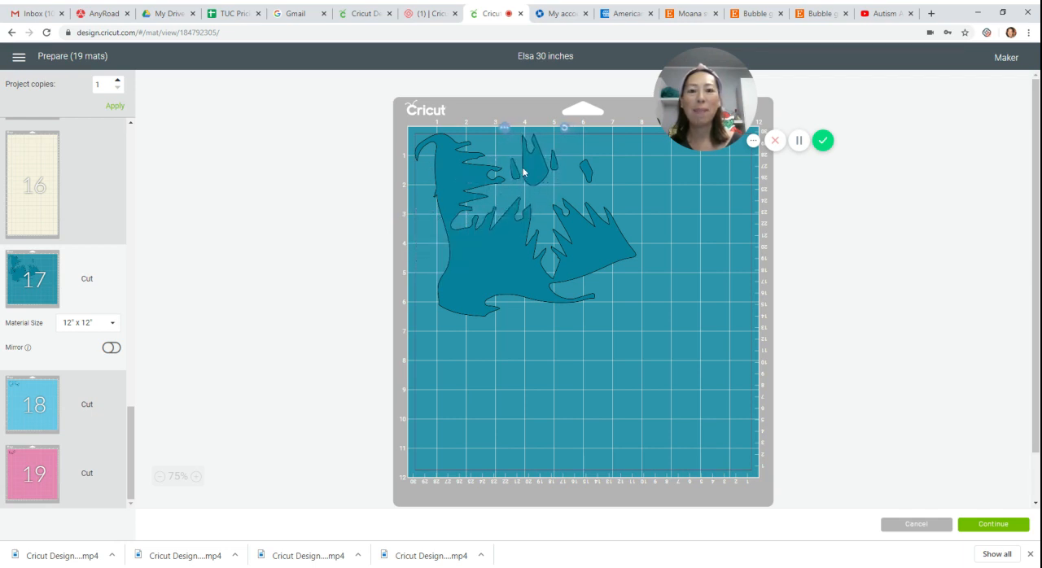
{"action": "left_click_drag", "start_coordinate": [591, 175], "coordinate": [537, 211]}
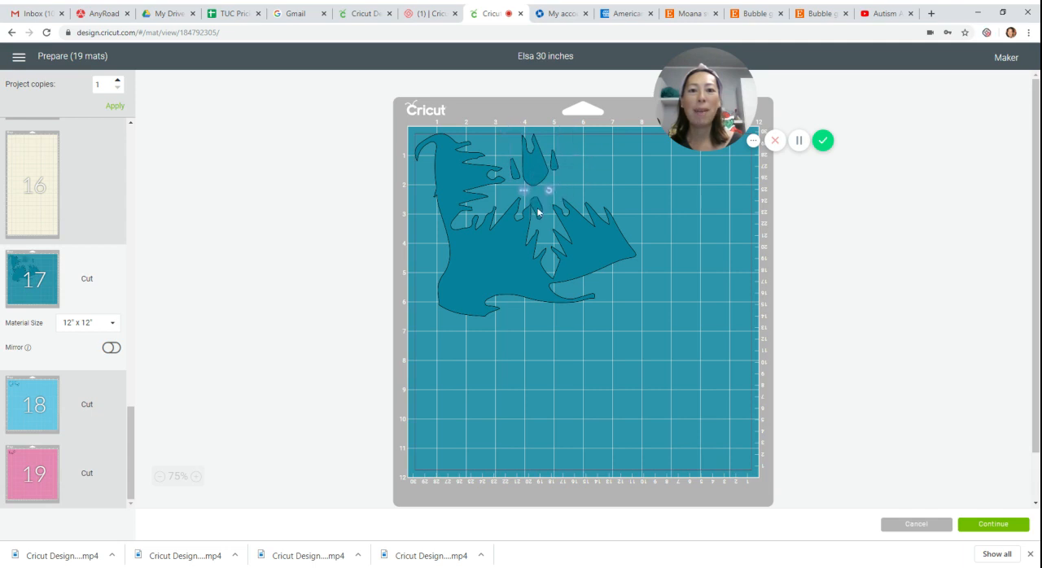
Check mats 18 and 19, and set white mat 1's material size to 12" x 24".
{"action": "left_click", "coordinate": [44, 402]}
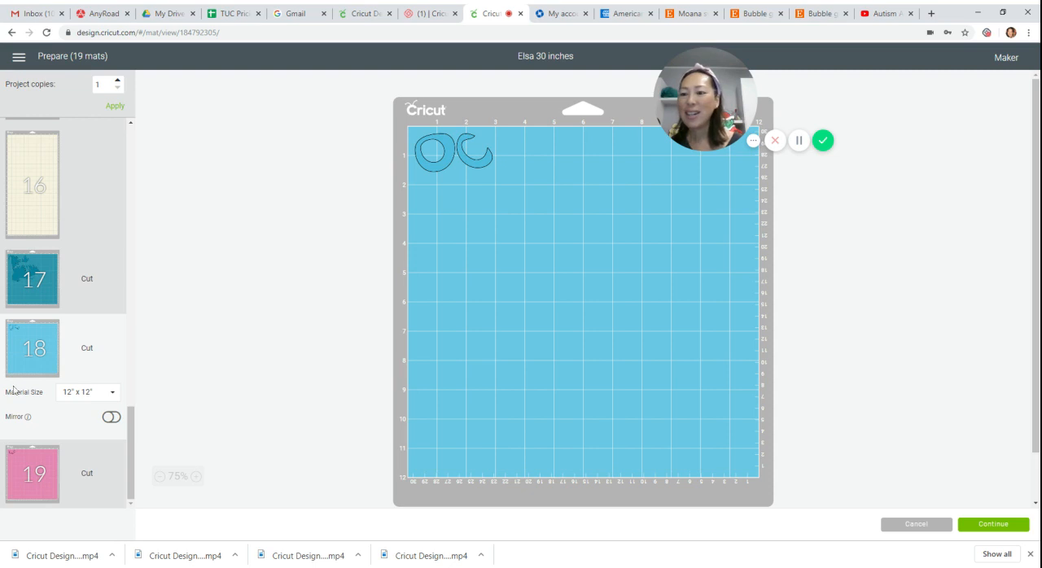
{"action": "left_click", "coordinate": [28, 456]}
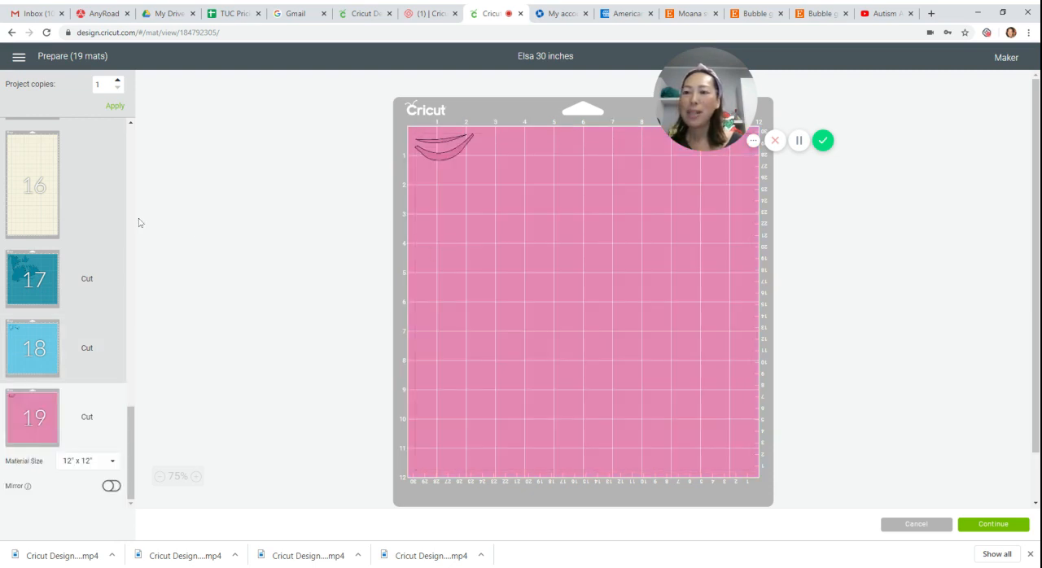
{"action": "scroll", "coordinate": [114, 221], "scroll_direction": "up", "scroll_amount": 5}
{"action": "scroll", "coordinate": [113, 222], "scroll_direction": "up", "scroll_amount": 1}
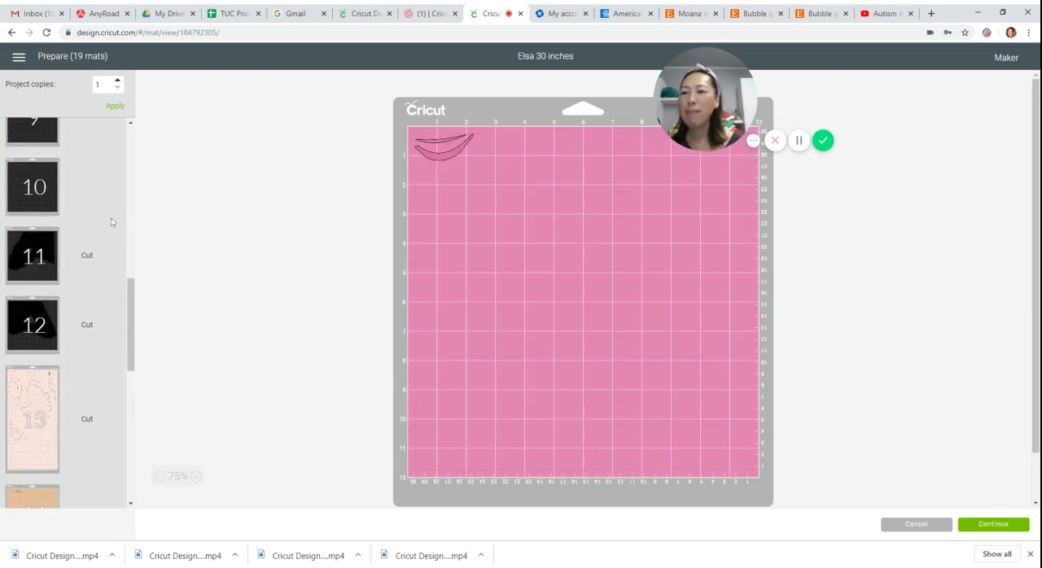
{"action": "scroll", "coordinate": [112, 222], "scroll_direction": "up", "scroll_amount": 8}
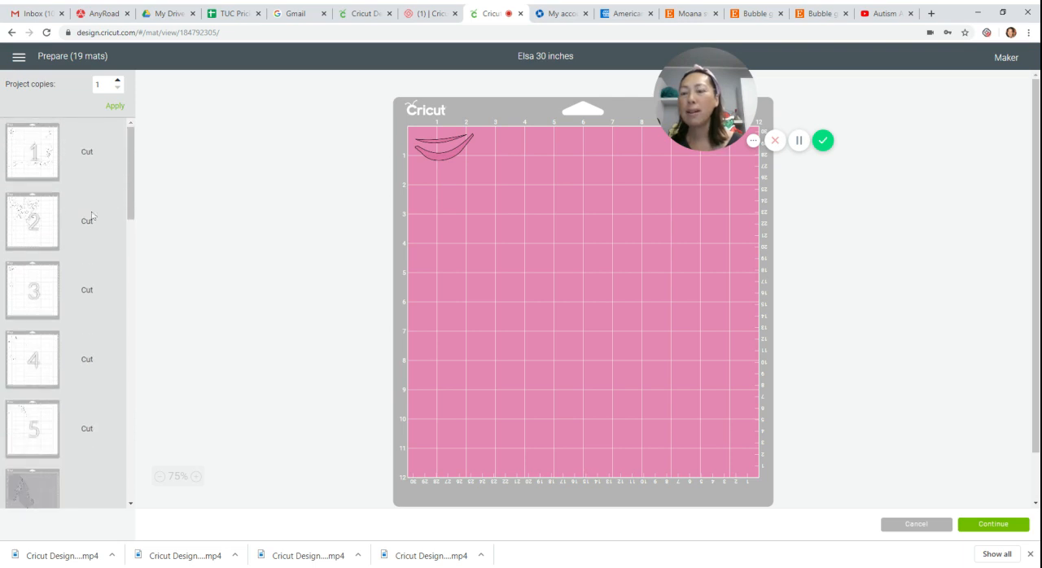
{"action": "left_click", "coordinate": [47, 156]}
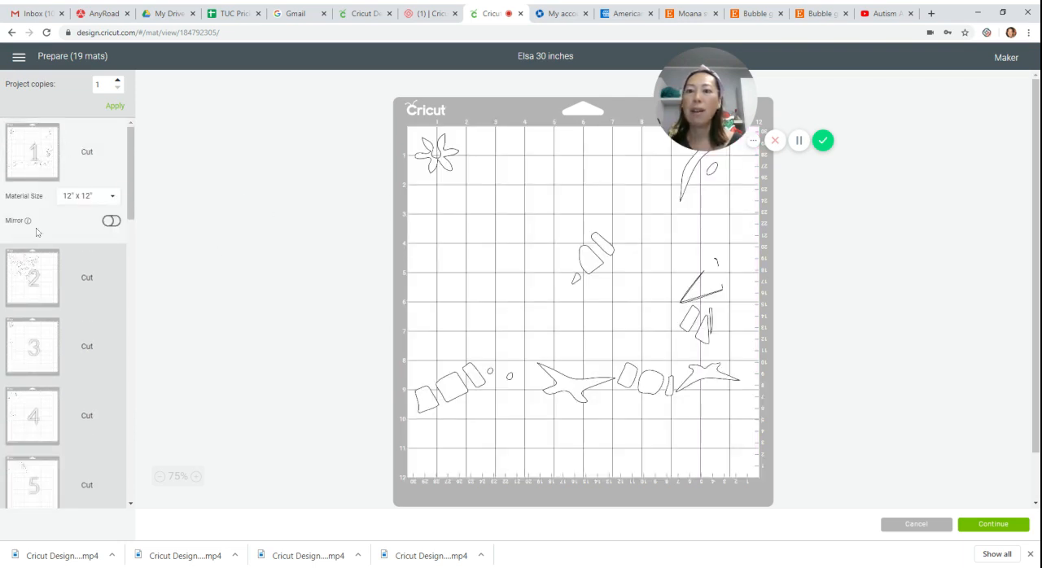
{"action": "left_click_drag", "start_coordinate": [584, 261], "coordinate": [356, 280]}
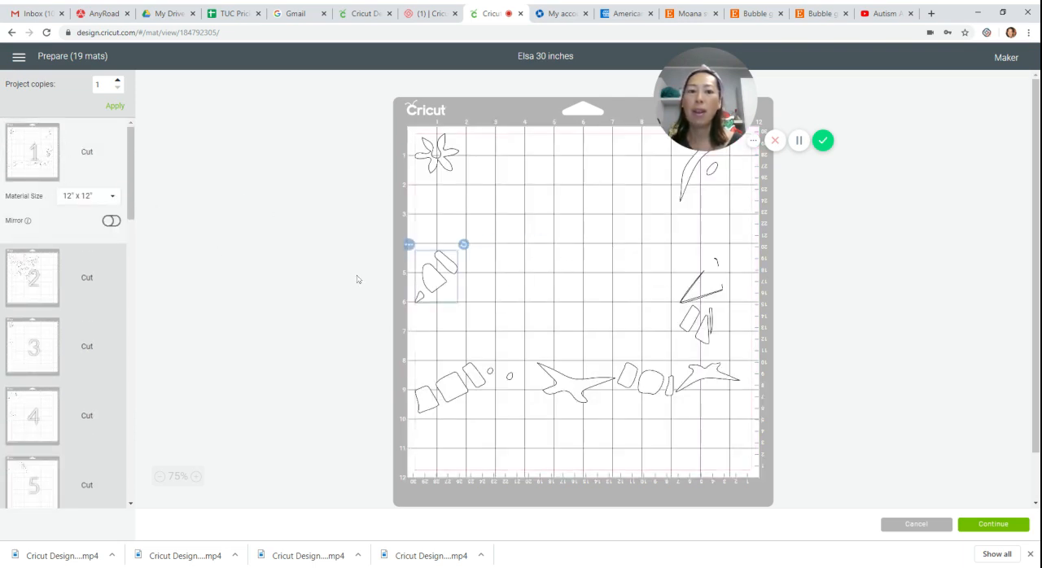
{"action": "left_click", "coordinate": [100, 196]}
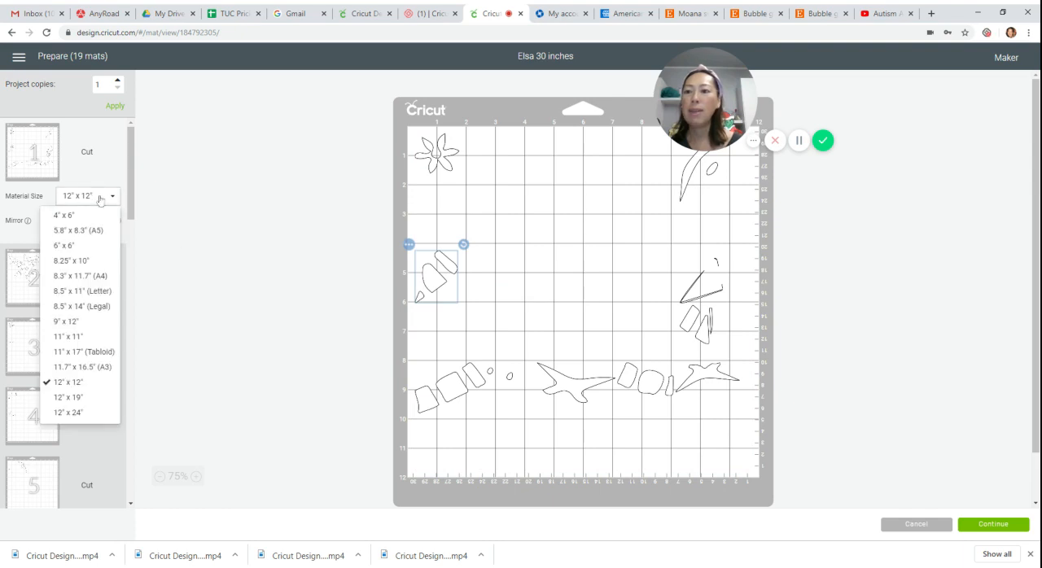
{"action": "left_click", "coordinate": [66, 409]}
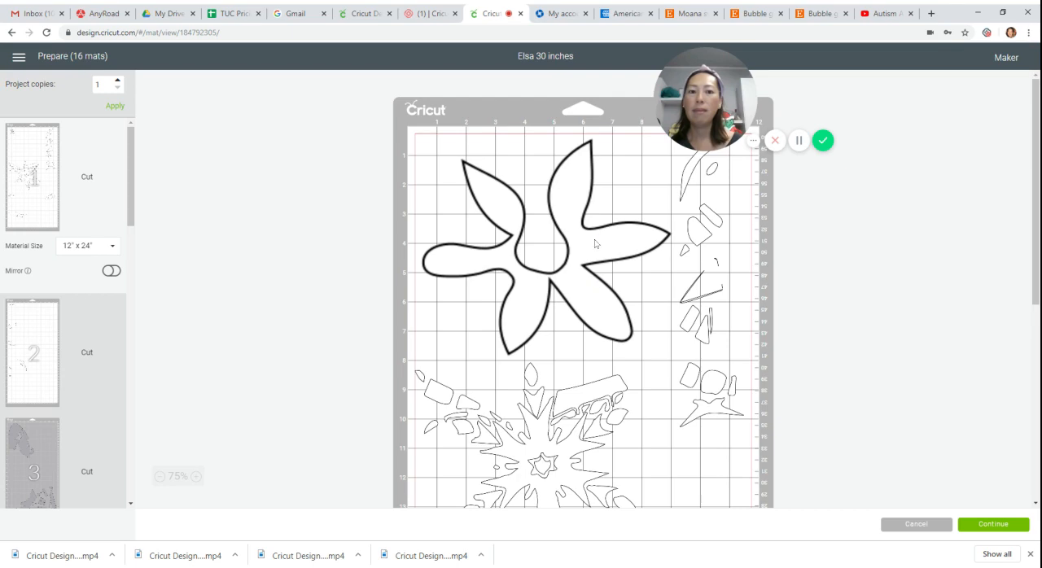
Gather mat 1's small flower, three-block piece and spiky piece in the mat's lower left corner.
{"action": "scroll", "coordinate": [595, 244], "scroll_direction": "down", "scroll_amount": 3}
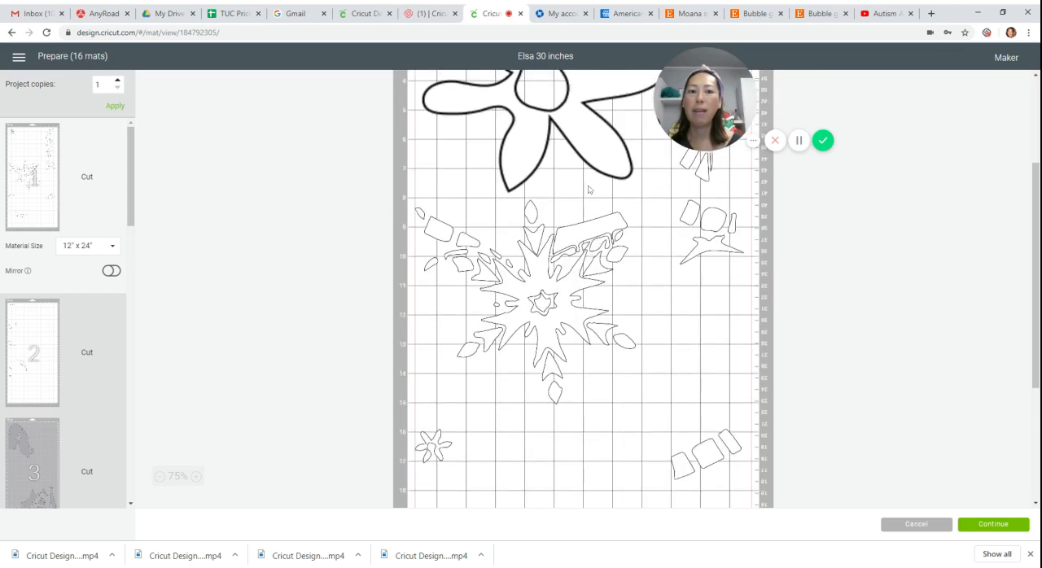
{"action": "scroll", "coordinate": [590, 190], "scroll_direction": "up", "scroll_amount": 3}
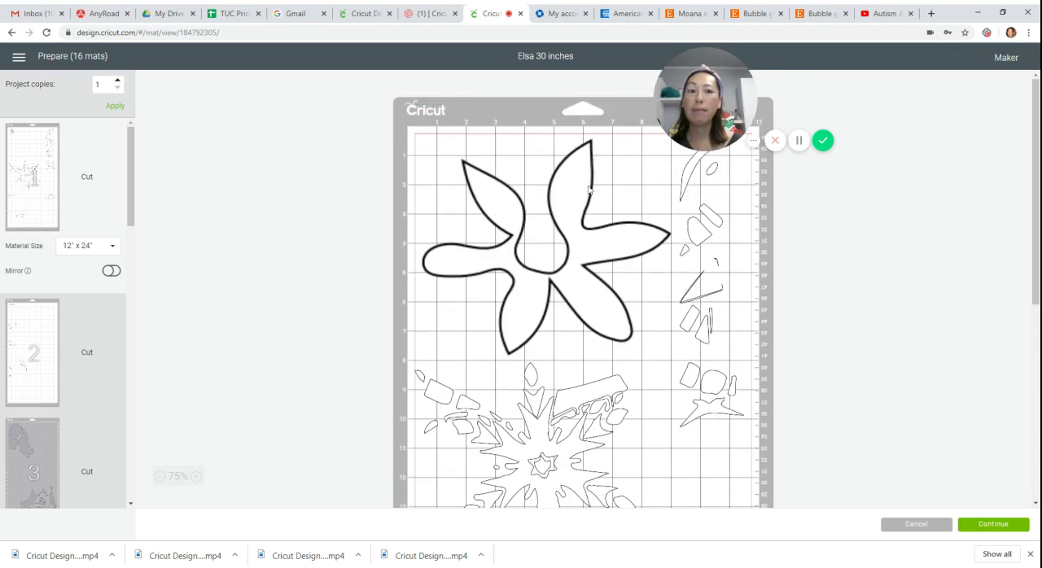
{"action": "scroll", "coordinate": [589, 189], "scroll_direction": "down", "scroll_amount": 3}
{"action": "scroll", "coordinate": [573, 235], "scroll_direction": "down", "scroll_amount": 4}
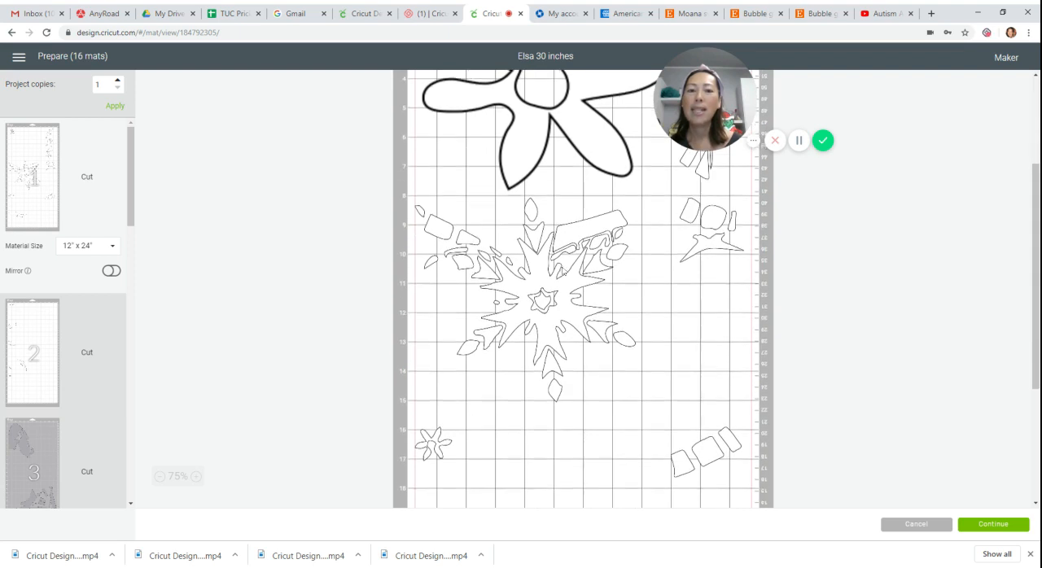
{"action": "left_click_drag", "start_coordinate": [512, 368], "coordinate": [487, 447]}
{"action": "left_click_drag", "start_coordinate": [713, 250], "coordinate": [456, 388]}
{"action": "left_click_drag", "start_coordinate": [431, 234], "coordinate": [432, 345]}
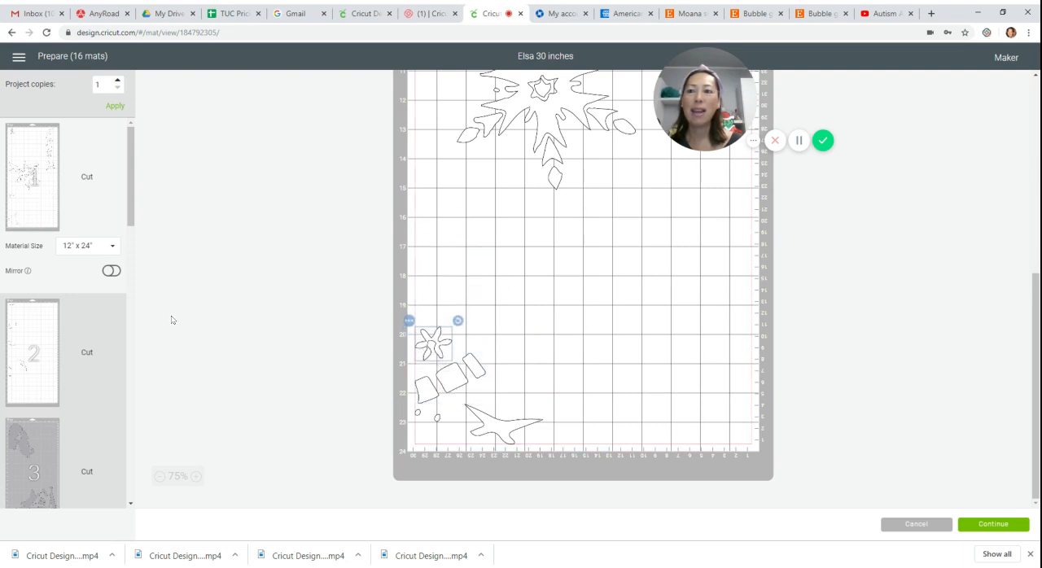
Move the thin curved piece at the top of white mat 2 onto white mat 1.
{"action": "left_click", "coordinate": [33, 334]}
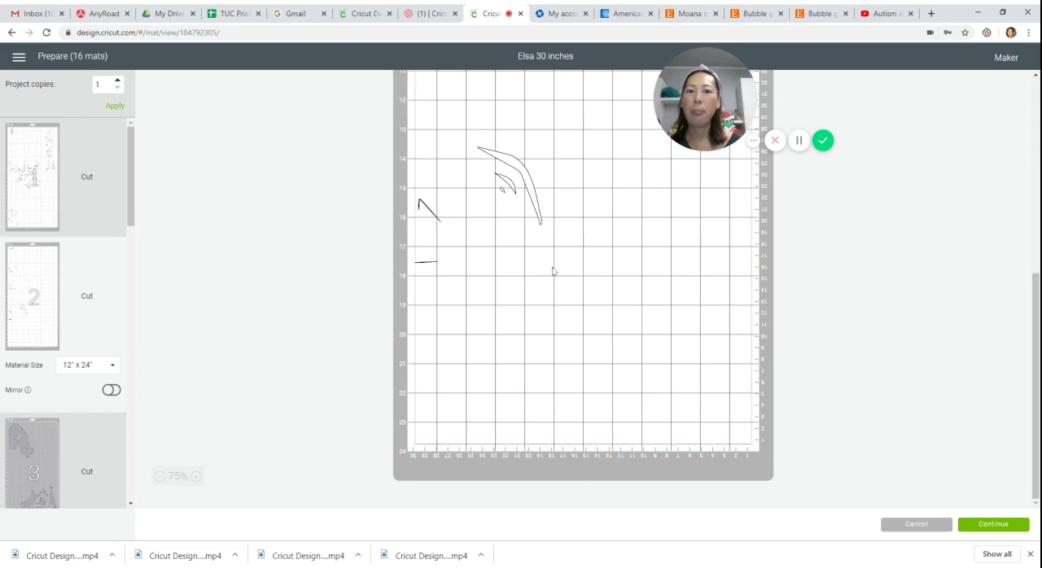
{"action": "scroll", "coordinate": [554, 272], "scroll_direction": "up", "scroll_amount": 5}
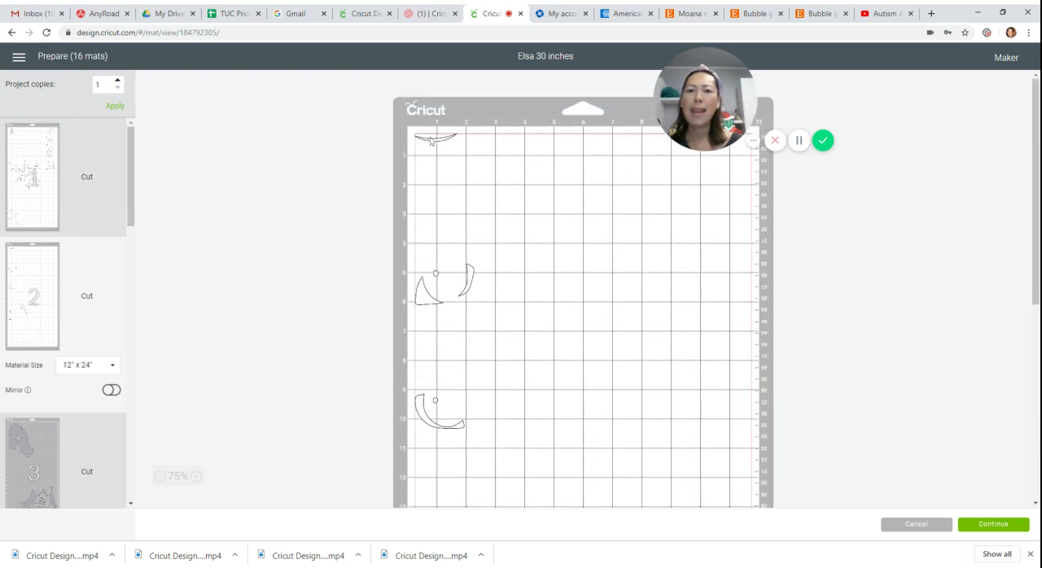
{"action": "left_click_drag", "start_coordinate": [431, 141], "coordinate": [433, 256]}
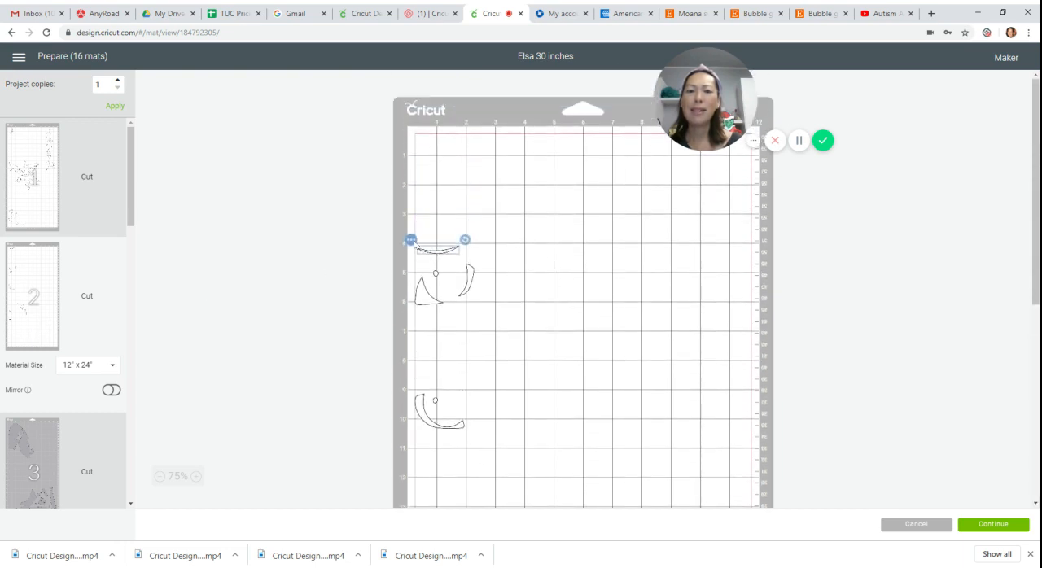
{"action": "left_click", "coordinate": [412, 241]}
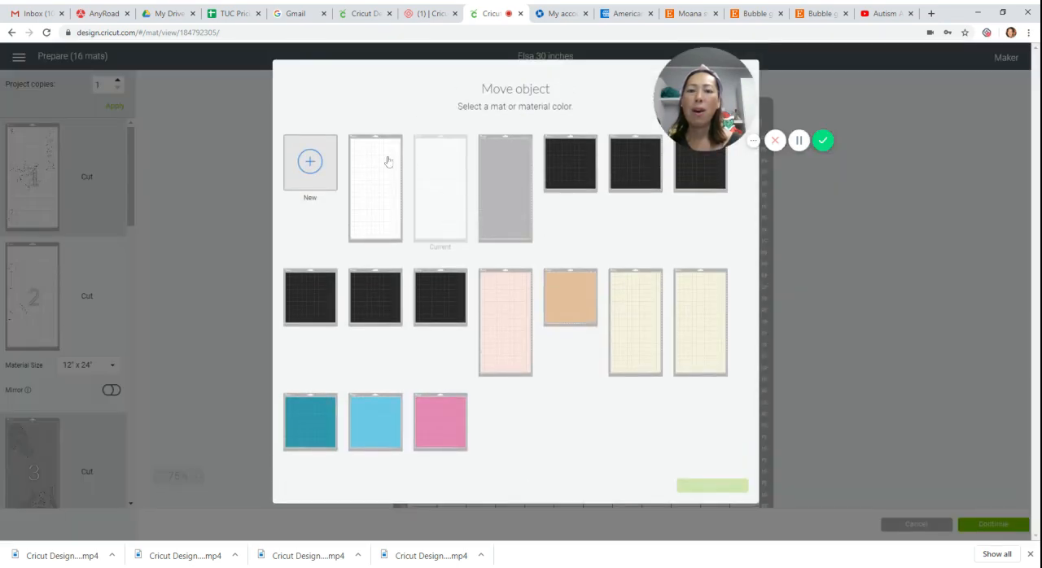
{"action": "left_click", "coordinate": [389, 161]}
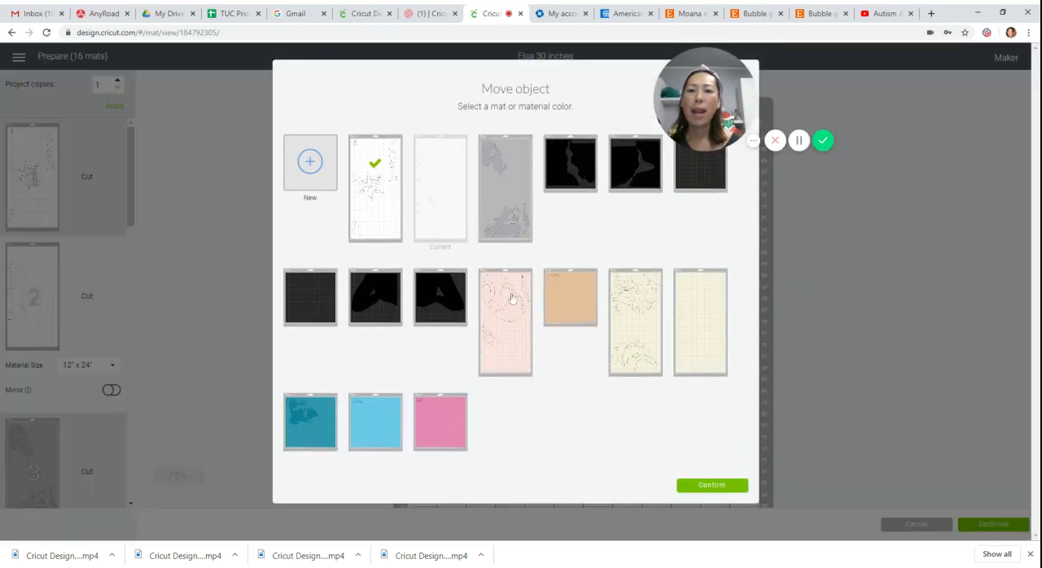
{"action": "left_click", "coordinate": [693, 487]}
Move mat 1's large snowflake to the top beside the flower, and place the thin curved piece directly under the flower.
{"action": "left_click_drag", "start_coordinate": [528, 443], "coordinate": [579, 215]}
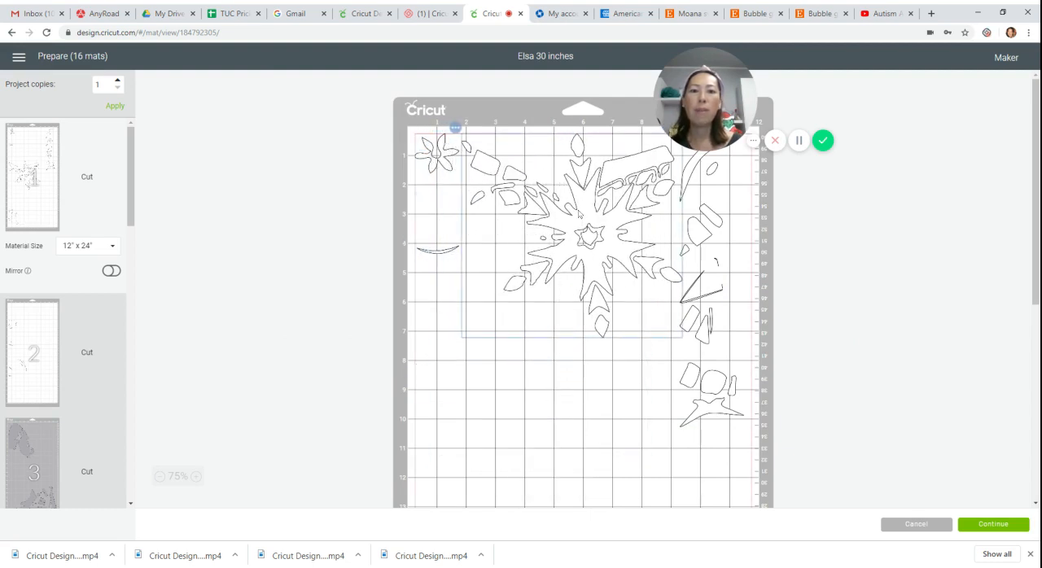
{"action": "left_click_drag", "start_coordinate": [438, 248], "coordinate": [439, 185]}
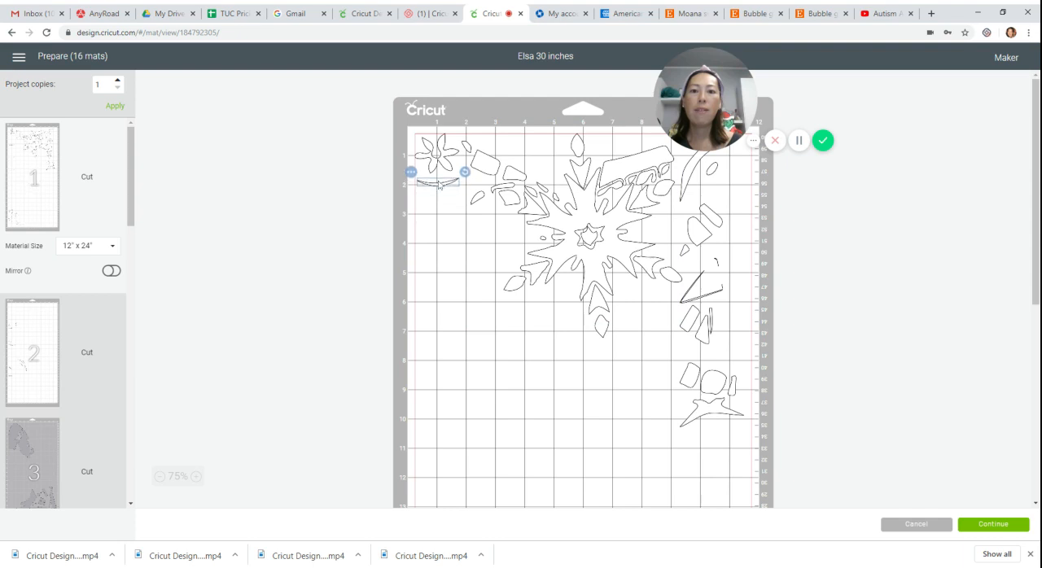
{"action": "scroll", "coordinate": [114, 216], "scroll_direction": "down", "scroll_amount": 2}
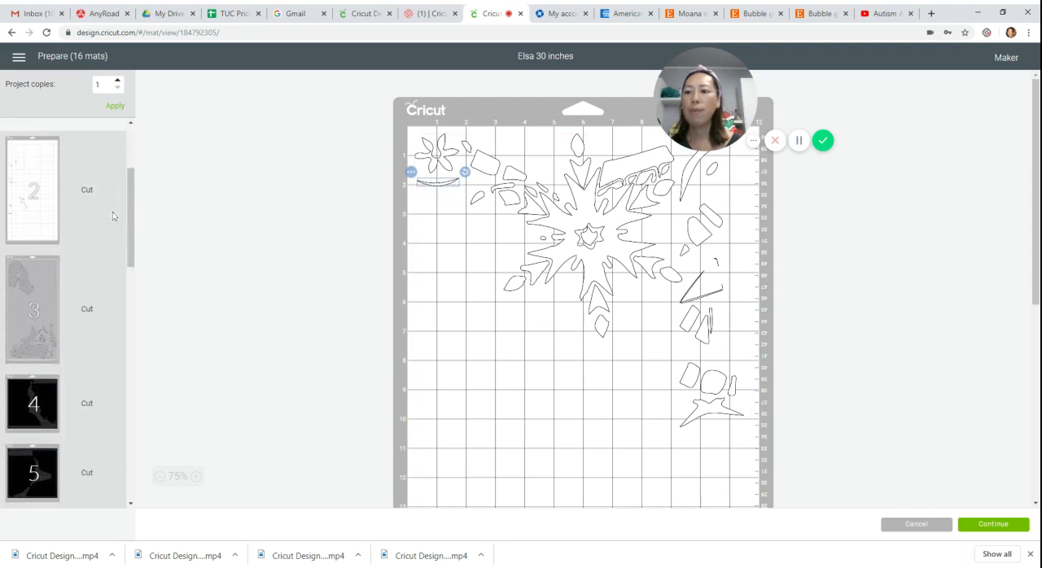
Pack mat 1's right-hand block, triangle and spiky pieces closely together between the snowflake and the mat's right edge.
{"action": "left_click_drag", "start_coordinate": [701, 243], "coordinate": [741, 215]}
{"action": "left_click", "coordinate": [656, 144]}
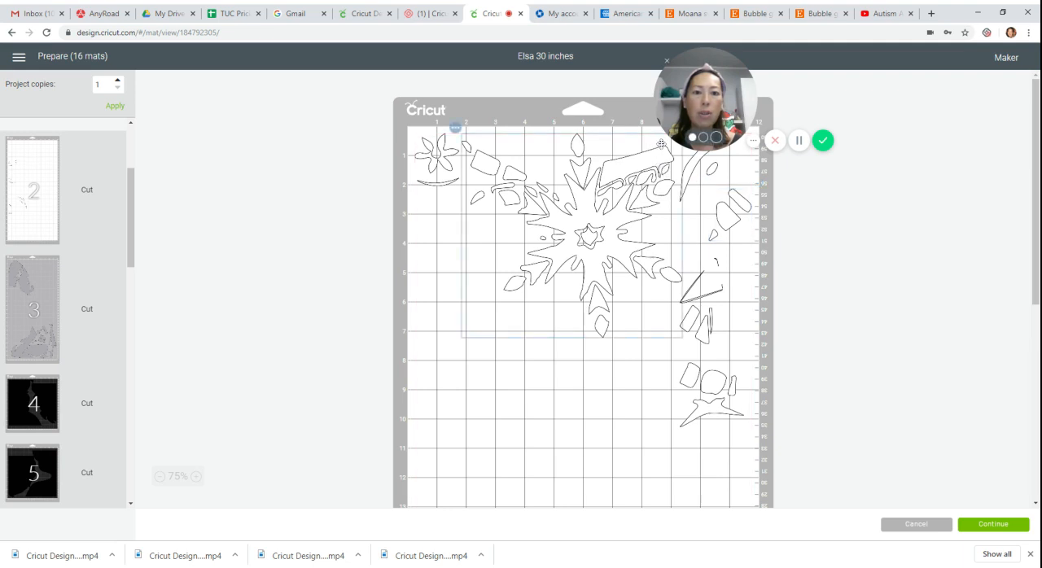
{"action": "left_click_drag", "start_coordinate": [703, 337], "coordinate": [681, 243]}
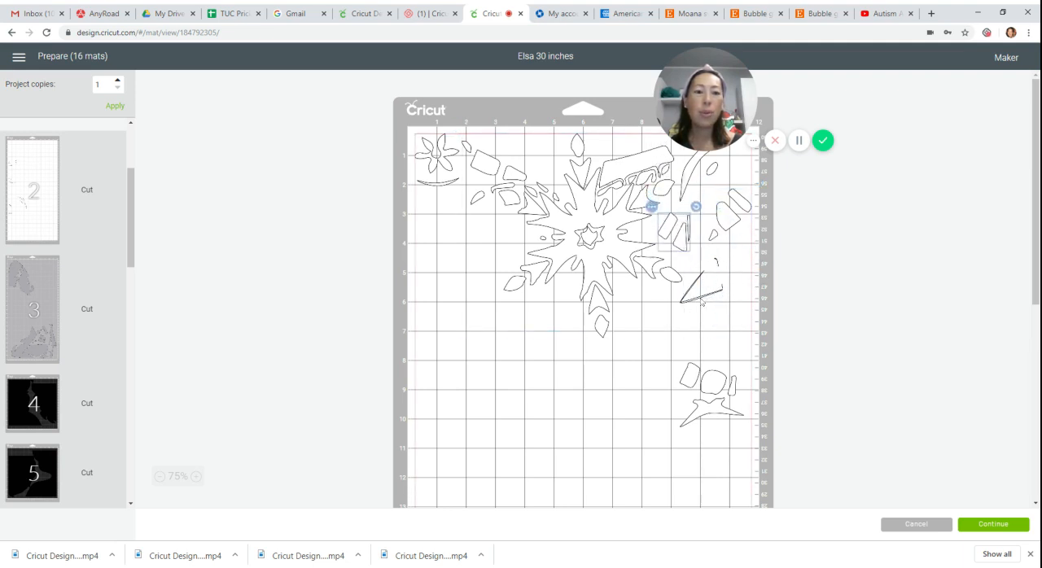
{"action": "left_click_drag", "start_coordinate": [702, 302], "coordinate": [736, 270]}
{"action": "left_click_drag", "start_coordinate": [711, 381], "coordinate": [726, 309]}
{"action": "left_click_drag", "start_coordinate": [712, 414], "coordinate": [731, 334]}
Move mat 1's lower small flower, spiky piece and three-block piece up into the free space to the left of the snowflake.
{"action": "scroll", "coordinate": [535, 337], "scroll_direction": "down", "scroll_amount": 5}
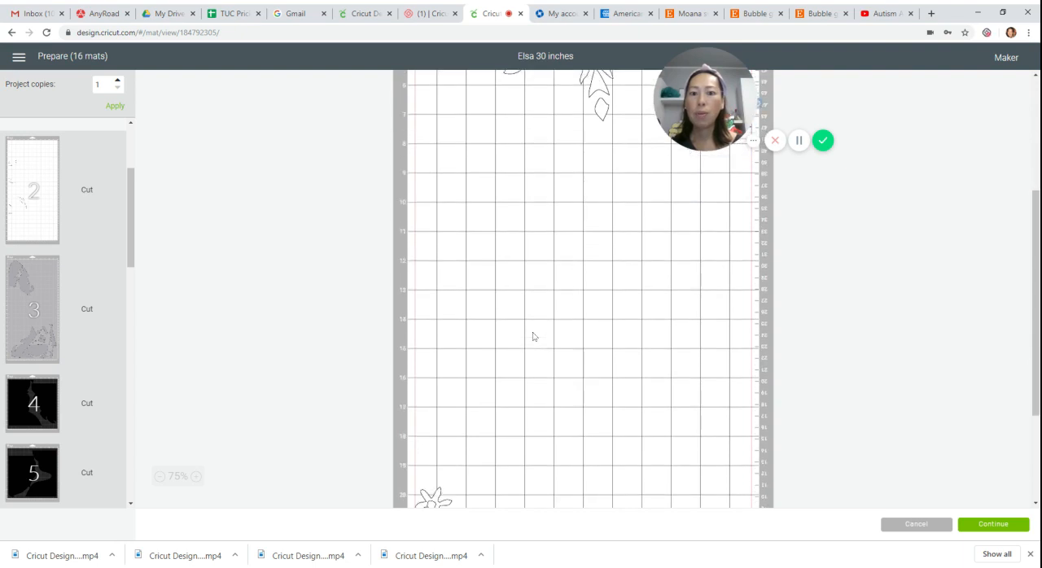
{"action": "left_click_drag", "start_coordinate": [435, 346], "coordinate": [460, 82]}
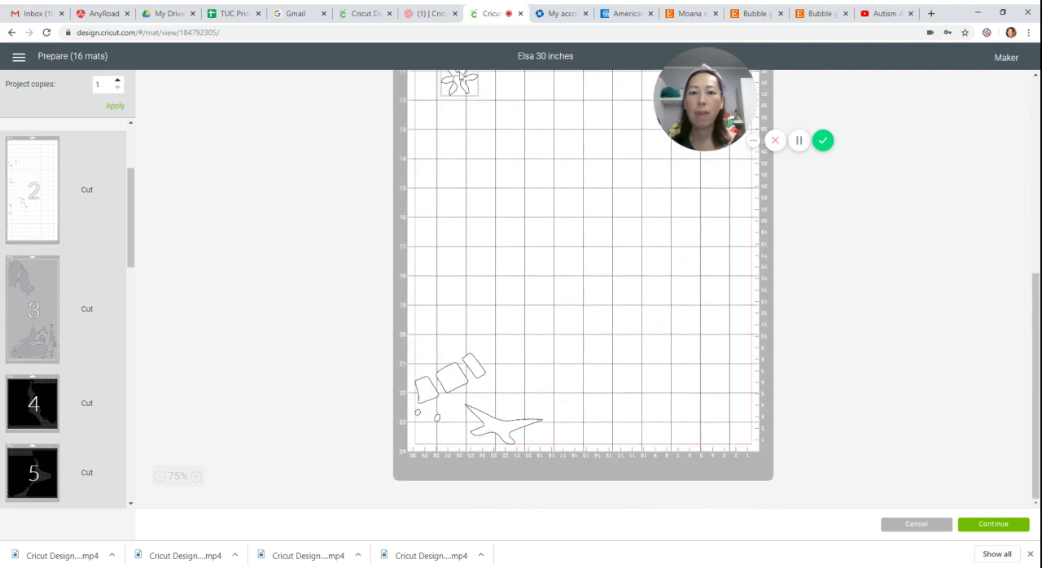
{"action": "left_click_drag", "start_coordinate": [475, 373], "coordinate": [575, 87]}
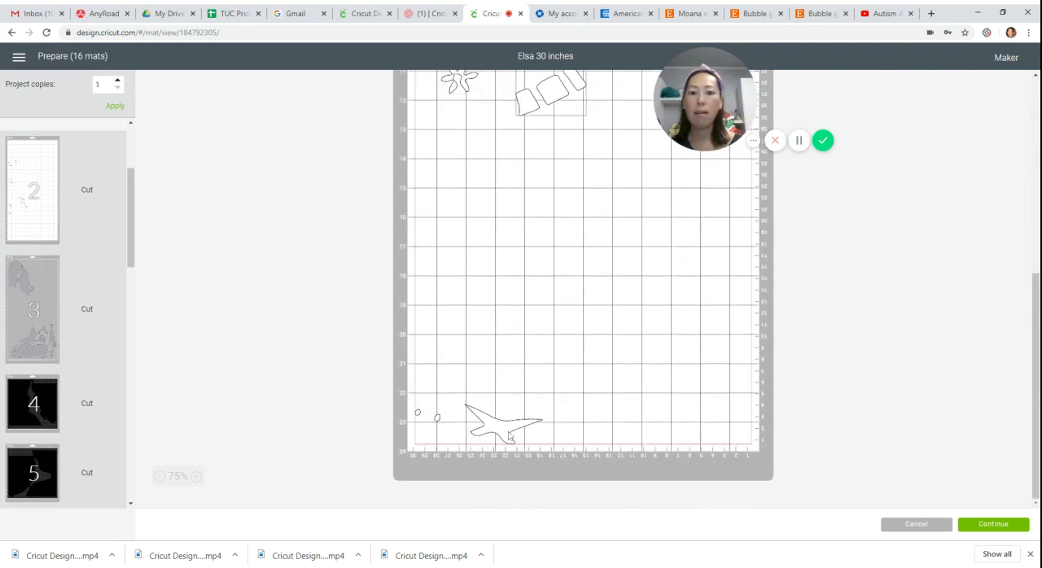
{"action": "left_click_drag", "start_coordinate": [503, 423], "coordinate": [493, 81]}
{"action": "scroll", "coordinate": [455, 416], "scroll_direction": "up", "scroll_amount": 5}
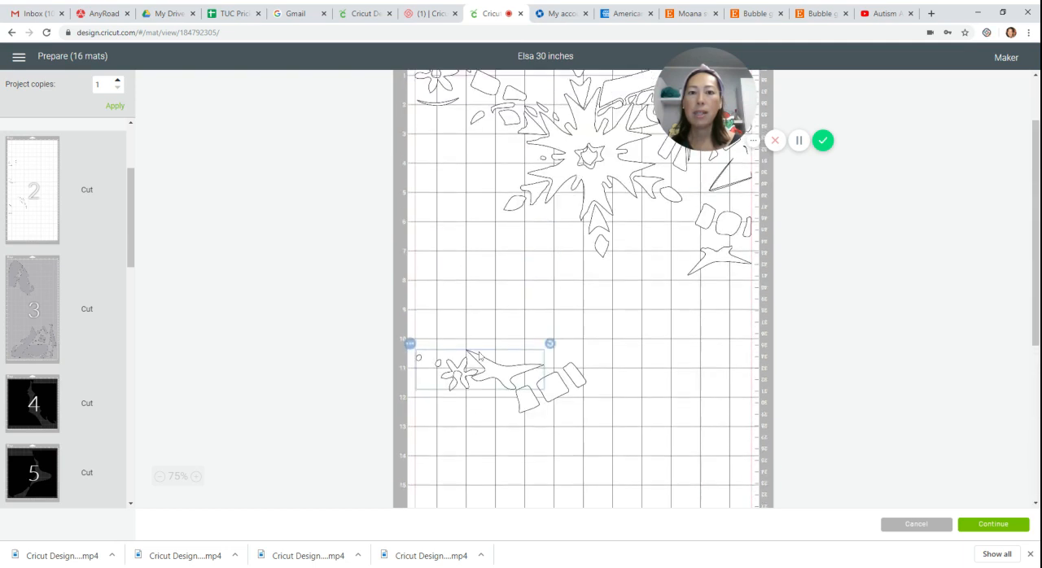
{"action": "left_click_drag", "start_coordinate": [449, 402], "coordinate": [450, 188]}
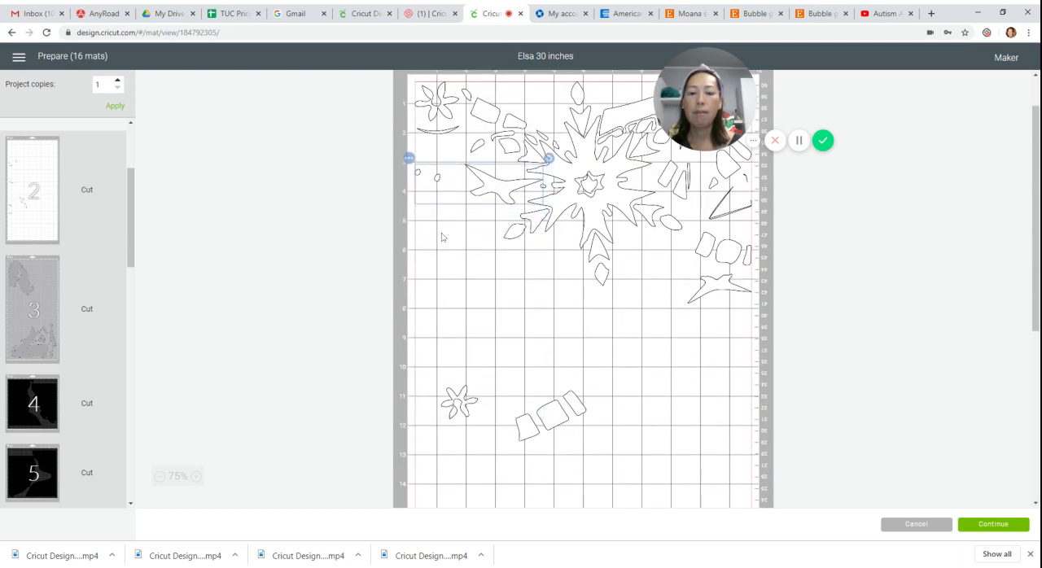
{"action": "left_click_drag", "start_coordinate": [471, 417], "coordinate": [459, 157]}
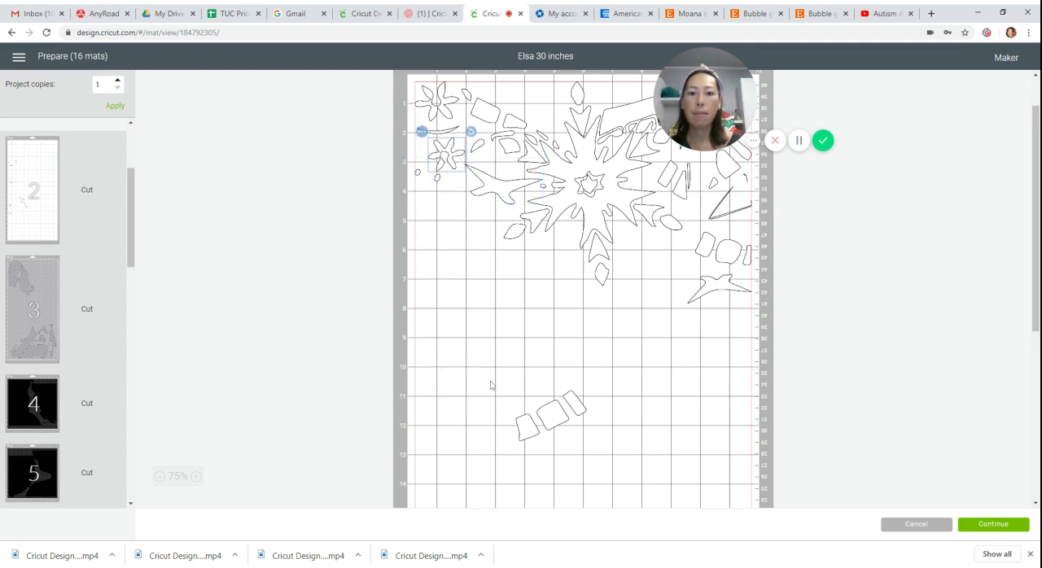
{"action": "left_click_drag", "start_coordinate": [561, 415], "coordinate": [523, 232]}
{"action": "left_click_drag", "start_coordinate": [543, 114], "coordinate": [446, 225]}
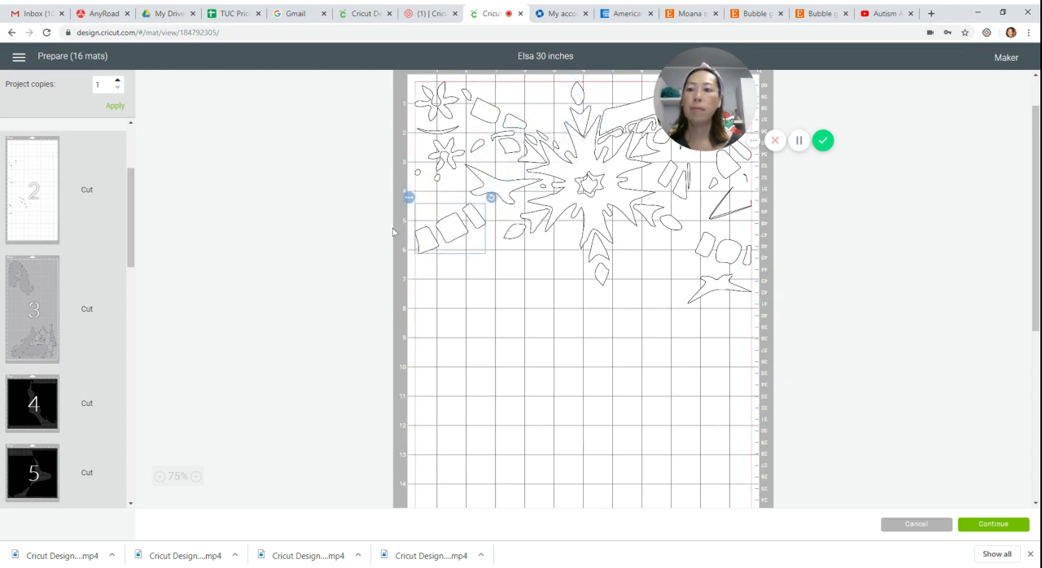
Move the group with the large curved blade-like piece and thin lines near the lower end of mat 2 onto white mat 1.
{"action": "left_click", "coordinate": [10, 196]}
{"action": "scroll", "coordinate": [671, 360], "scroll_direction": "up", "scroll_amount": 1}
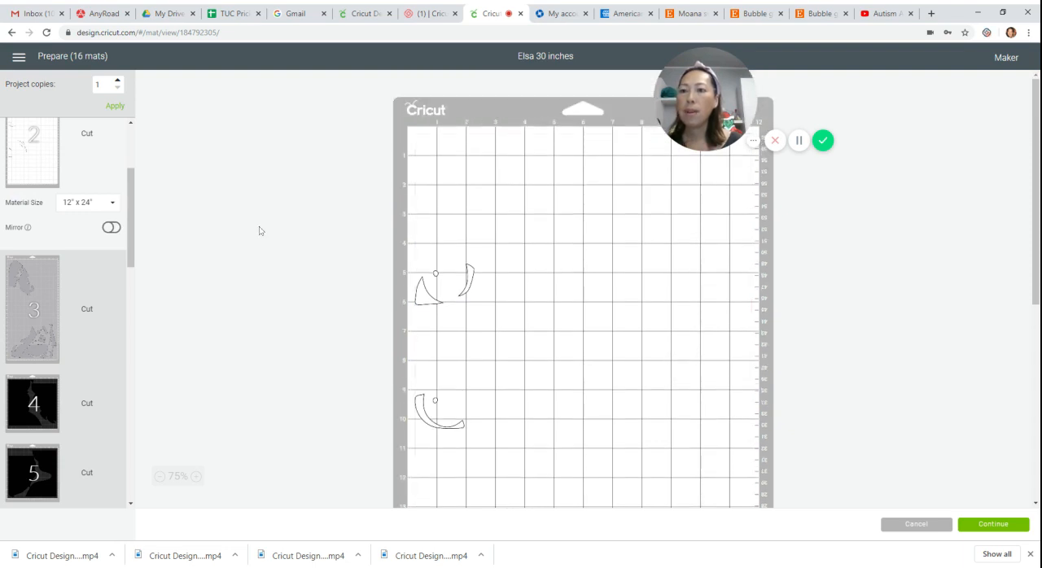
{"action": "left_click_drag", "start_coordinate": [131, 210], "coordinate": [147, 138]}
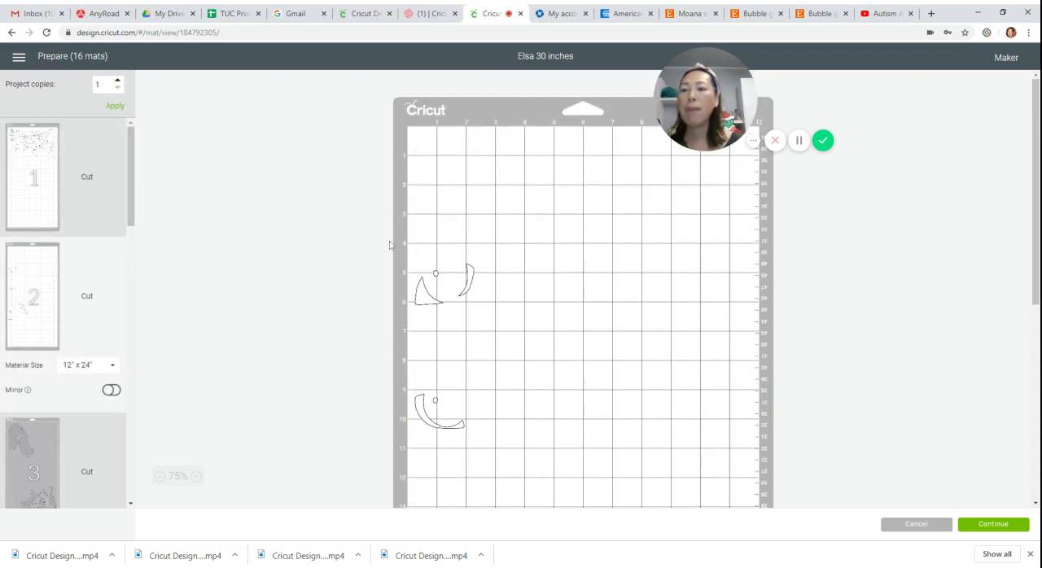
{"action": "scroll", "coordinate": [548, 287], "scroll_direction": "down", "scroll_amount": 6}
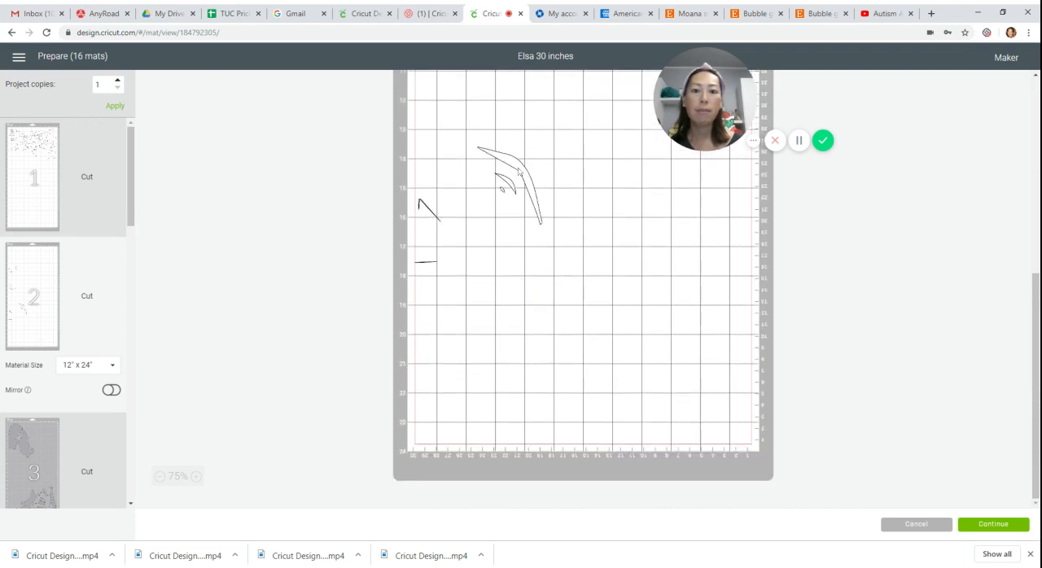
{"action": "left_click", "coordinate": [520, 170]}
{"action": "left_click", "coordinate": [409, 141]}
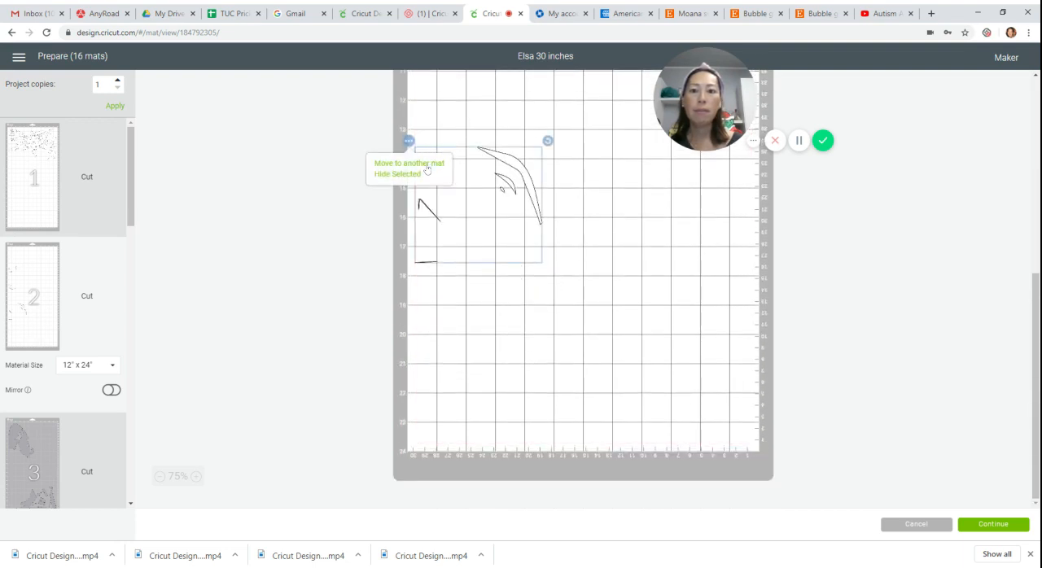
{"action": "left_click", "coordinate": [425, 165]}
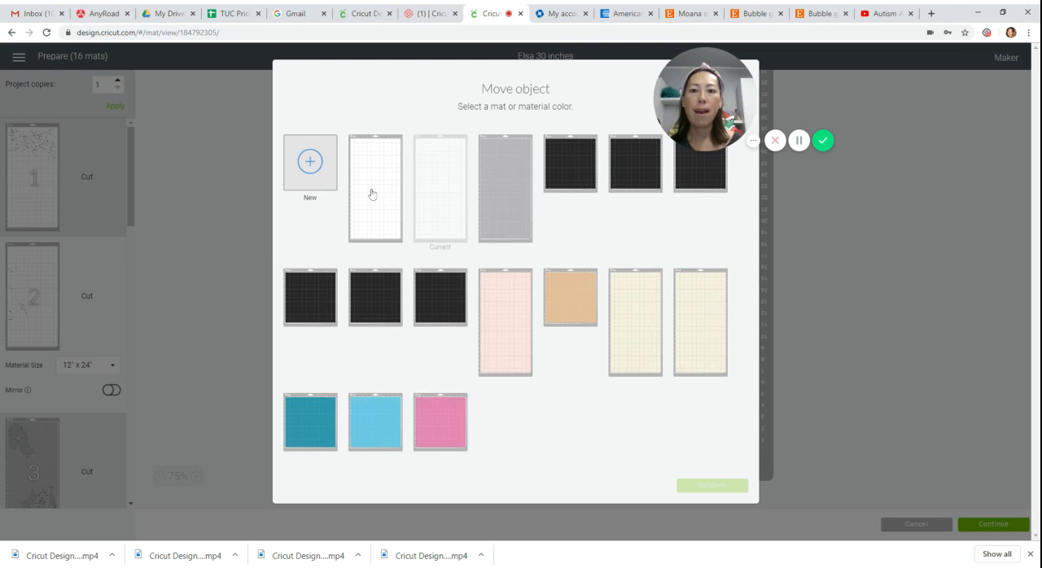
{"action": "left_click", "coordinate": [371, 194]}
{"action": "left_click", "coordinate": [707, 485]}
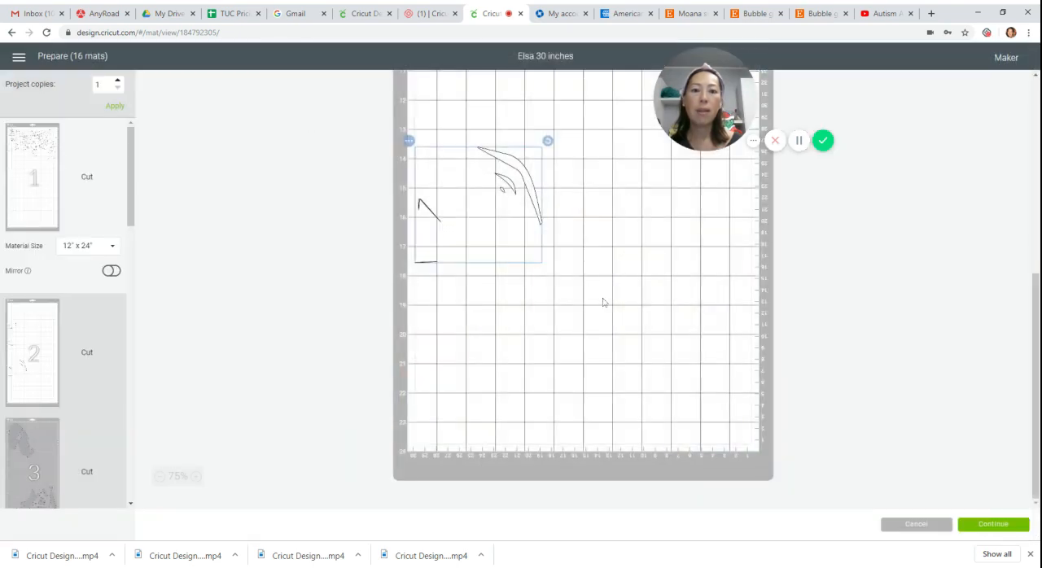
Reposition the large curved blade-like group on mat 1 up beneath the snowflake, with its long curve just right of the snowflake's lower tip.
{"action": "scroll", "coordinate": [548, 203], "scroll_direction": "up", "scroll_amount": 2}
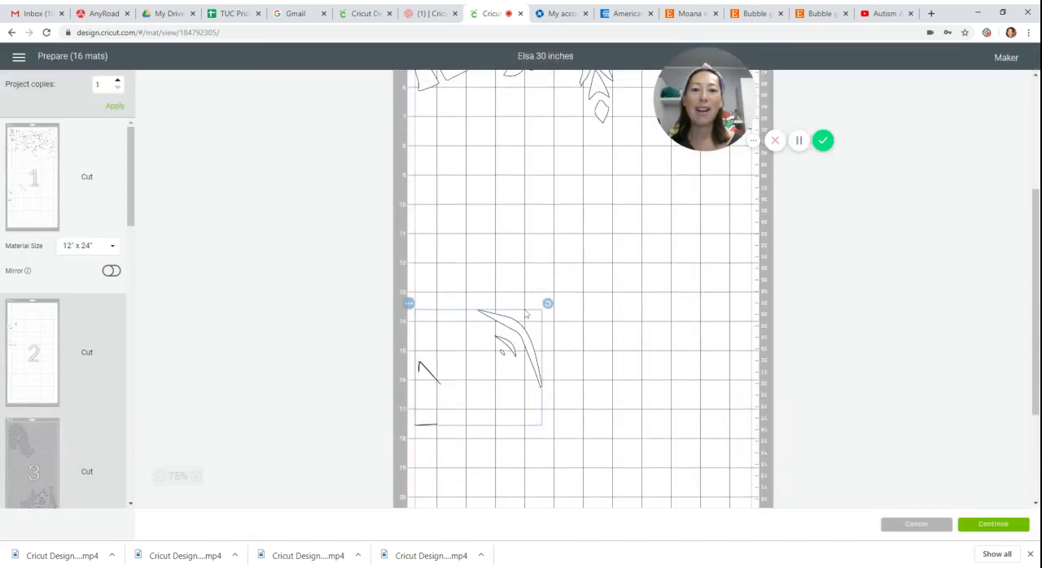
{"action": "left_click_drag", "start_coordinate": [516, 338], "coordinate": [517, 114]}
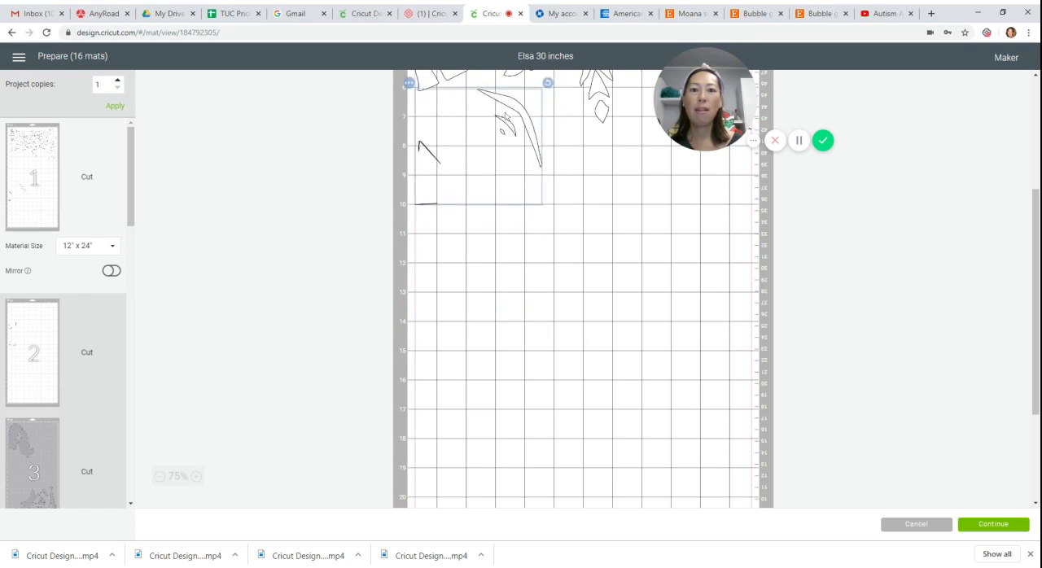
{"action": "scroll", "coordinate": [546, 163], "scroll_direction": "up", "scroll_amount": 3}
{"action": "left_click_drag", "start_coordinate": [520, 328], "coordinate": [654, 302]}
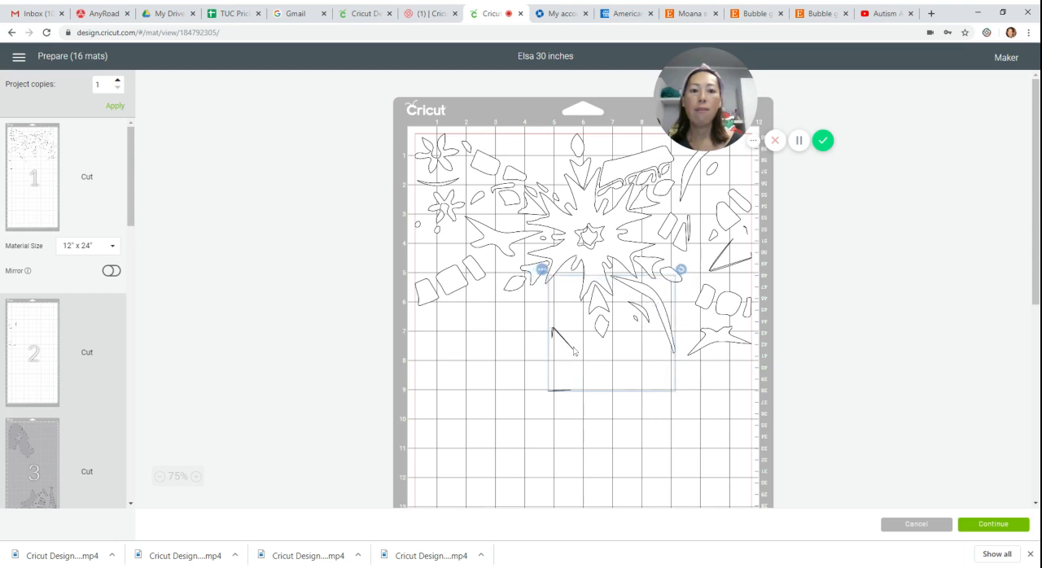
Move mat 2's upper curved group onto white mat 1, and shift the overlapping three-block piece to the space below the snowflake's lower-left arm.
{"action": "left_click", "coordinate": [88, 402]}
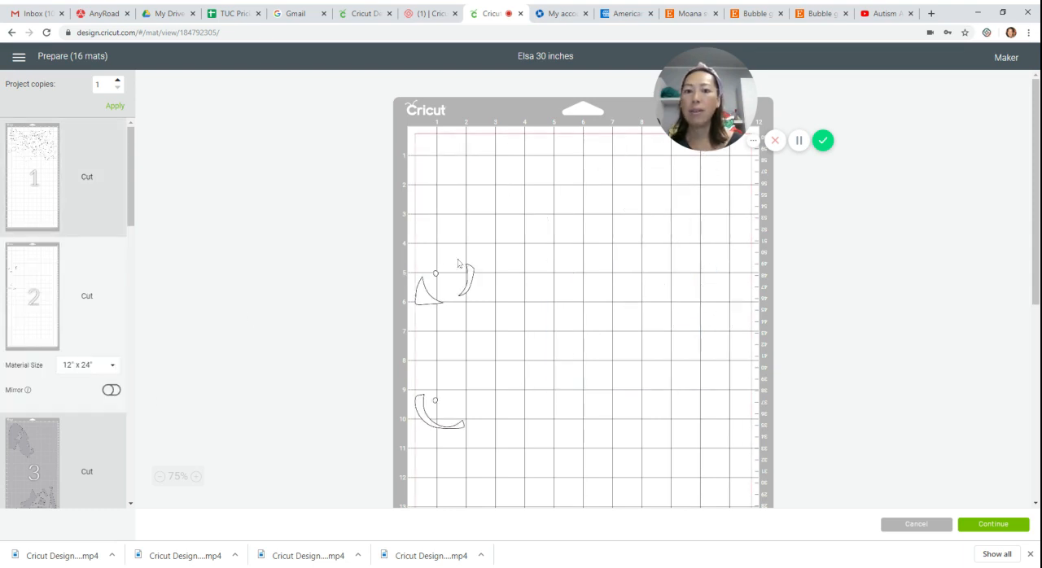
{"action": "left_click", "coordinate": [472, 281]}
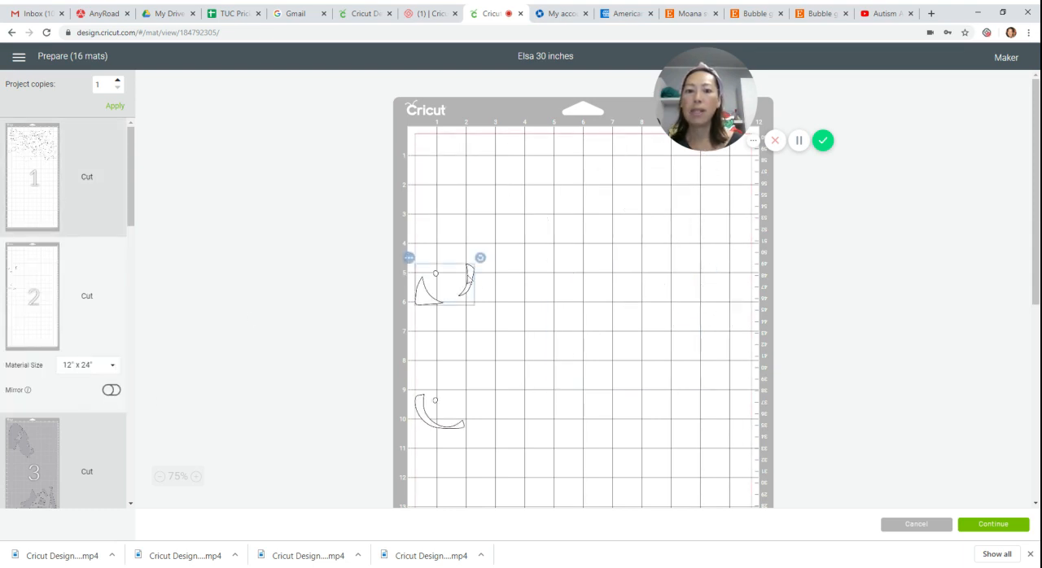
{"action": "left_click", "coordinate": [409, 257]}
{"action": "left_click", "coordinate": [437, 282]}
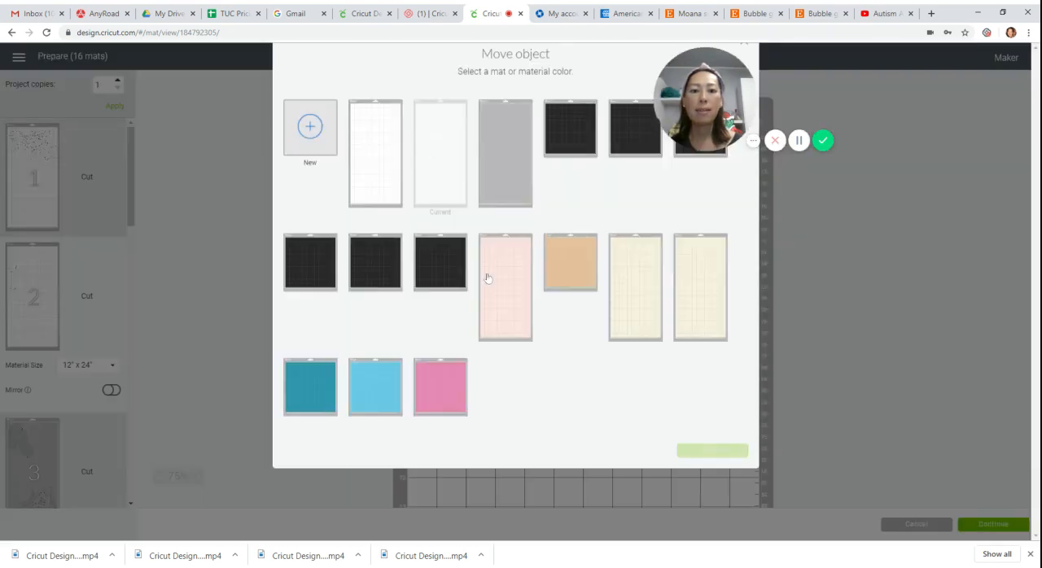
{"action": "left_click", "coordinate": [400, 191]}
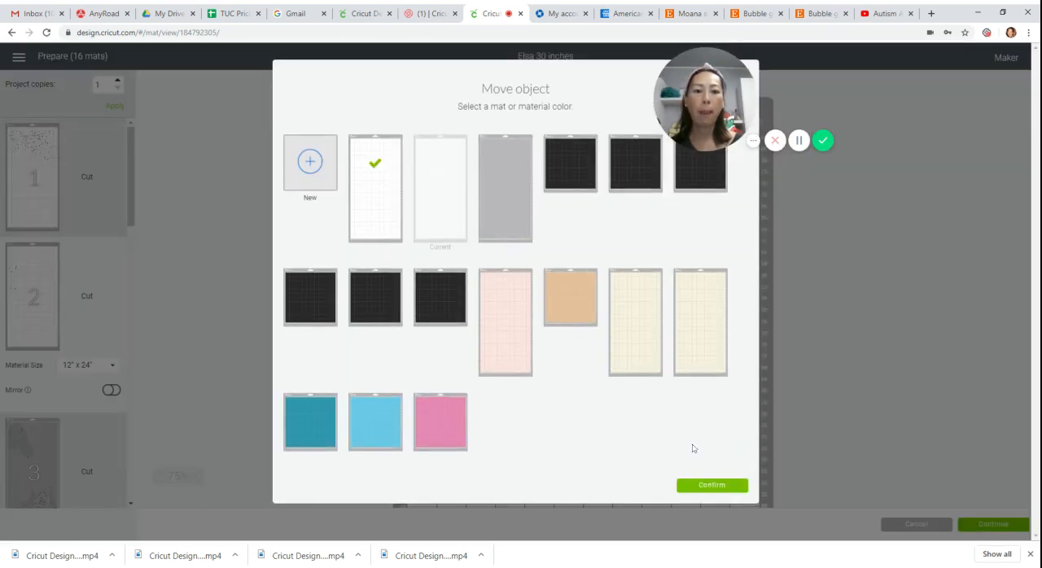
{"action": "left_click", "coordinate": [698, 487]}
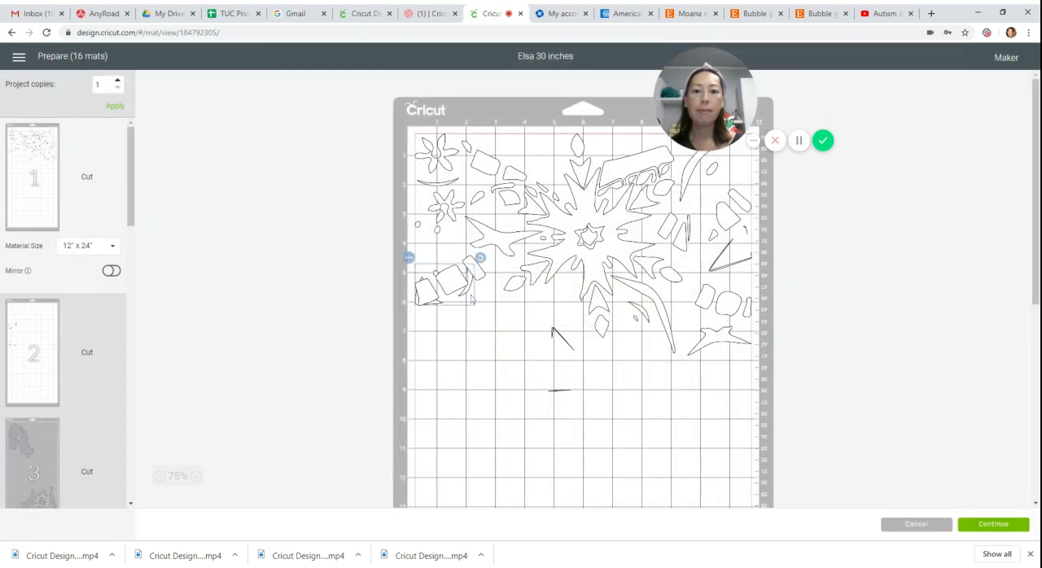
{"action": "left_click_drag", "start_coordinate": [452, 286], "coordinate": [544, 319]}
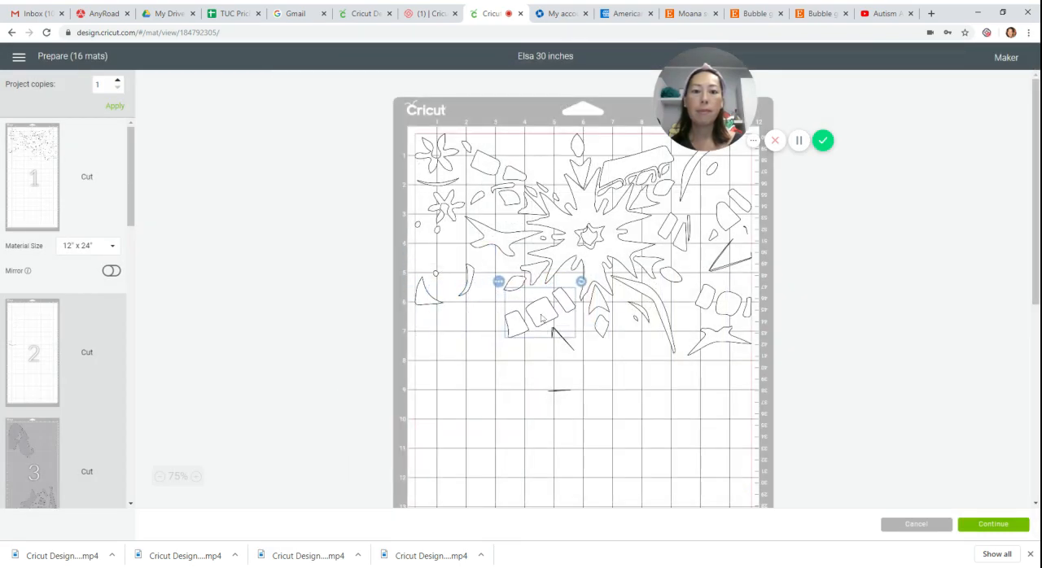
Move the last remaining curved piece with the small circle from mat 2 onto white mat 1.
{"action": "left_click", "coordinate": [51, 329]}
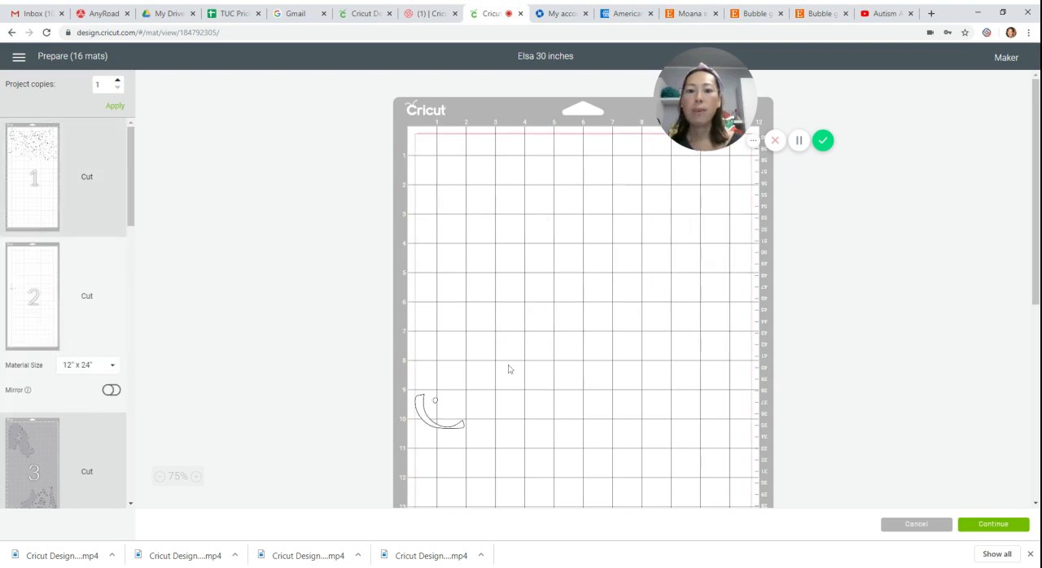
{"action": "scroll", "coordinate": [459, 272], "scroll_direction": "down", "scroll_amount": 2}
{"action": "left_click", "coordinate": [438, 255]}
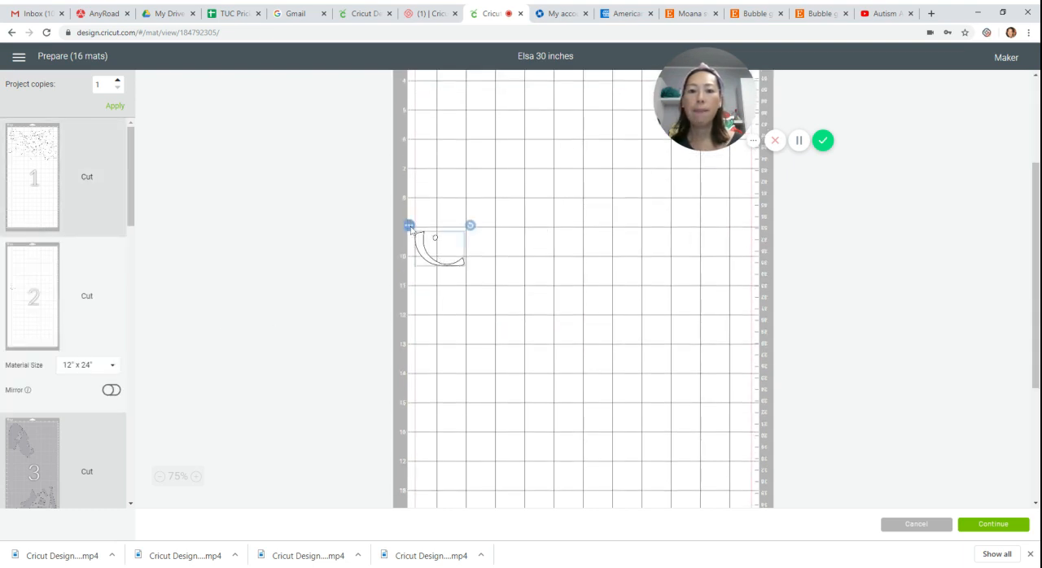
{"action": "left_click", "coordinate": [410, 226]}
{"action": "left_click", "coordinate": [417, 247]}
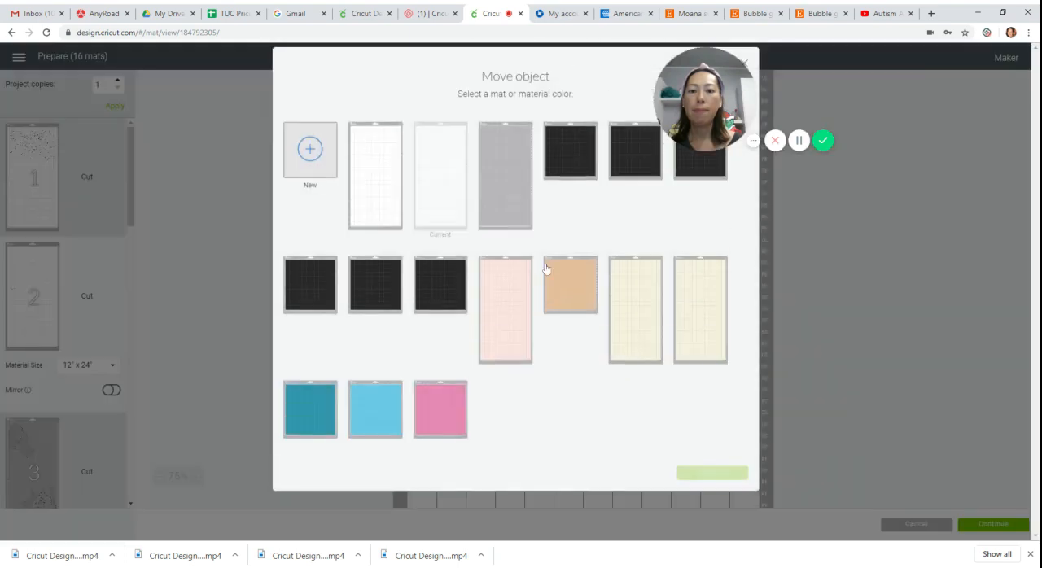
{"action": "left_click", "coordinate": [387, 200]}
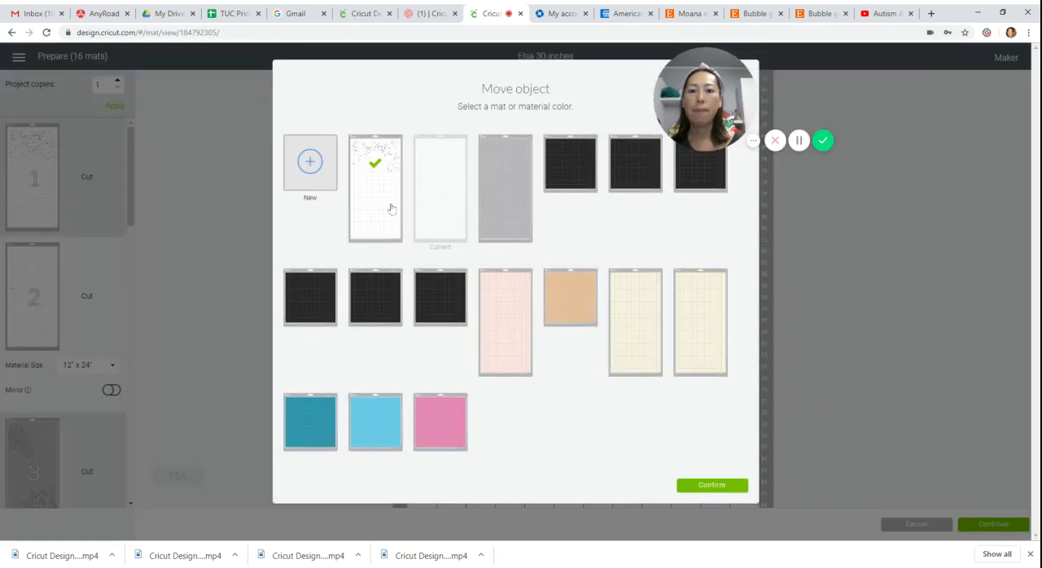
{"action": "left_click", "coordinate": [698, 491]}
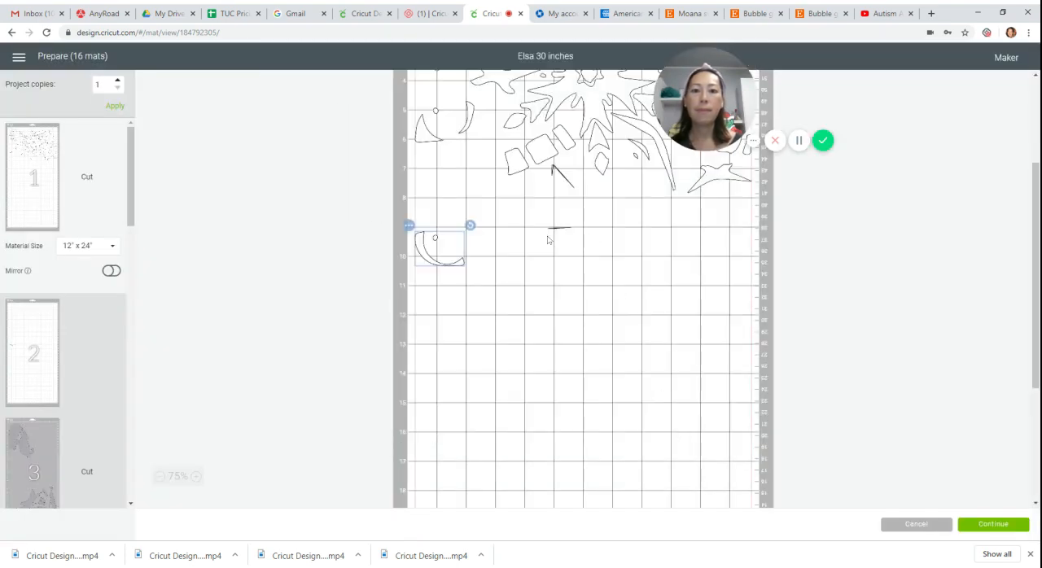
Fit the newly added curved piece on mat 1 into the left-edge gap between the small flower and the other curved group.
{"action": "left_click_drag", "start_coordinate": [451, 264], "coordinate": [449, 96]}
{"action": "scroll", "coordinate": [447, 102], "scroll_direction": "up", "scroll_amount": 2}
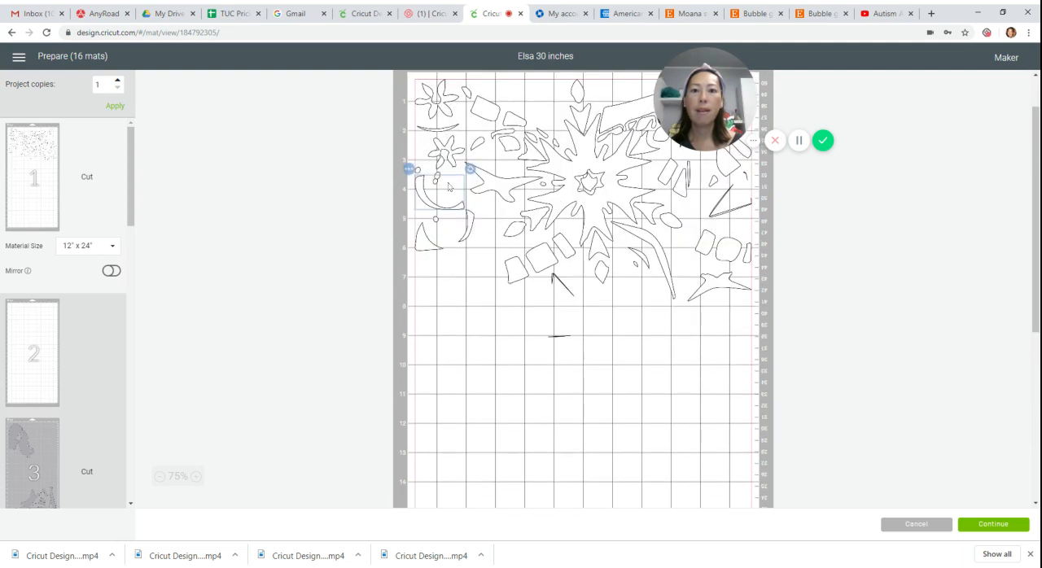
{"action": "left_click", "coordinate": [422, 197]}
{"action": "left_click_drag", "start_coordinate": [422, 199], "coordinate": [423, 198]}
{"action": "left_click", "coordinate": [431, 208]}
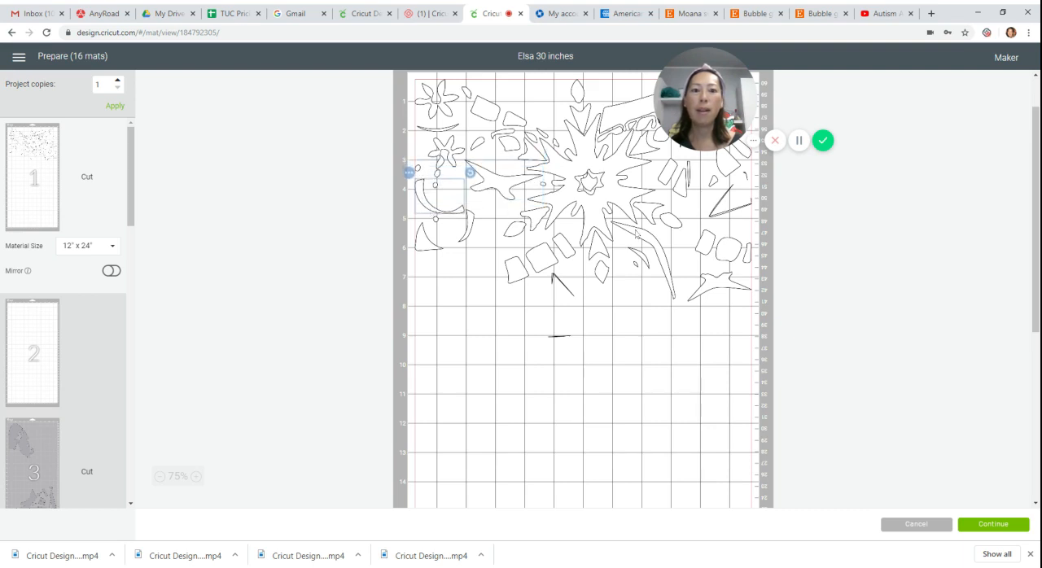
{"action": "scroll", "coordinate": [636, 234], "scroll_direction": "up", "scroll_amount": 2}
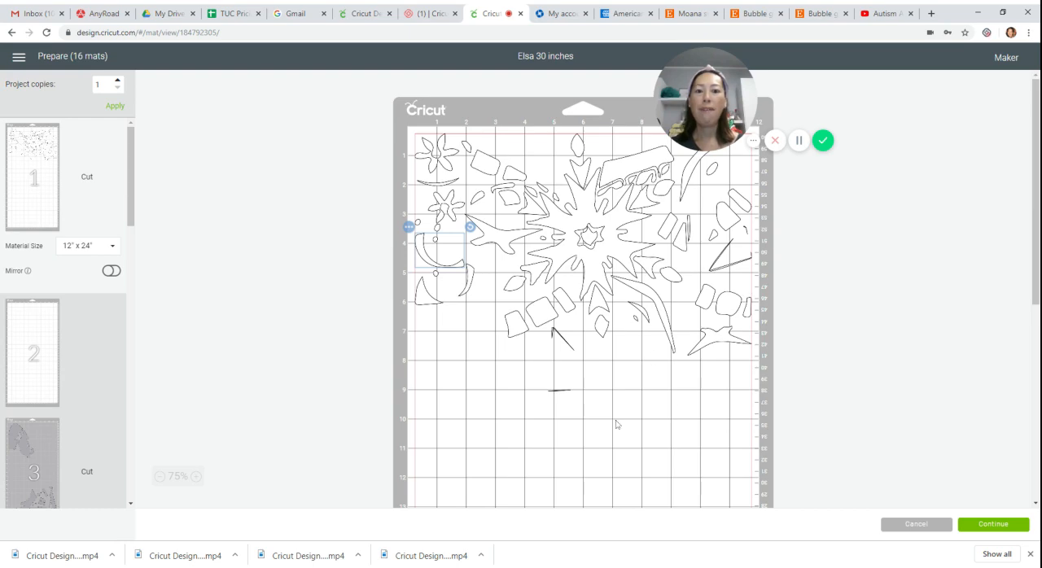
{"action": "scroll", "coordinate": [577, 370], "scroll_direction": "down", "scroll_amount": 5}
{"action": "scroll", "coordinate": [570, 363], "scroll_direction": "up", "scroll_amount": 5}
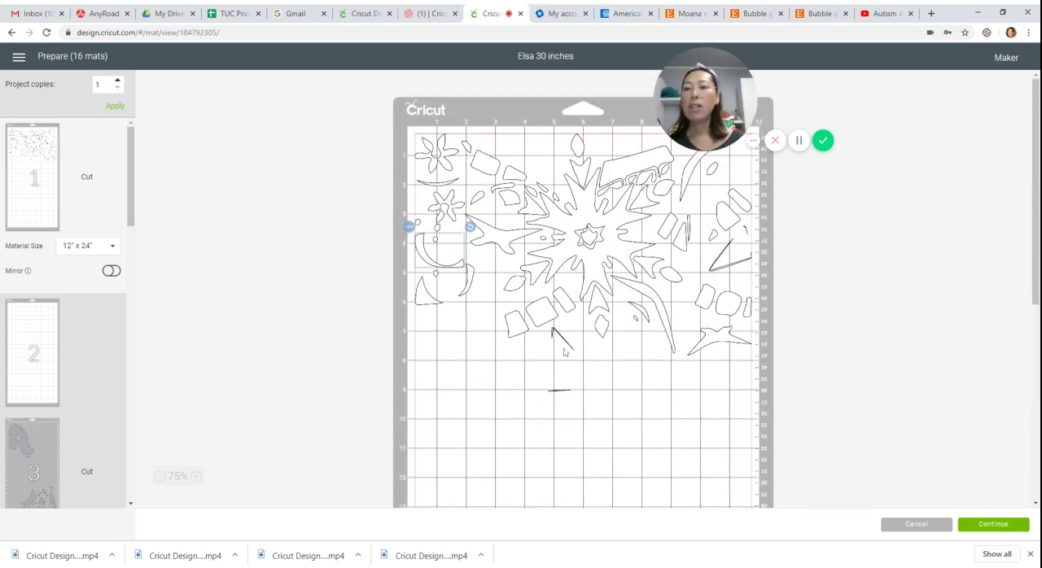
Review the piece layouts and material colors of the remaining mats, from mat 2 through mat 16.
{"action": "left_click", "coordinate": [28, 338]}
{"action": "scroll", "coordinate": [33, 342], "scroll_direction": "down", "scroll_amount": 4}
{"action": "left_click", "coordinate": [42, 303]}
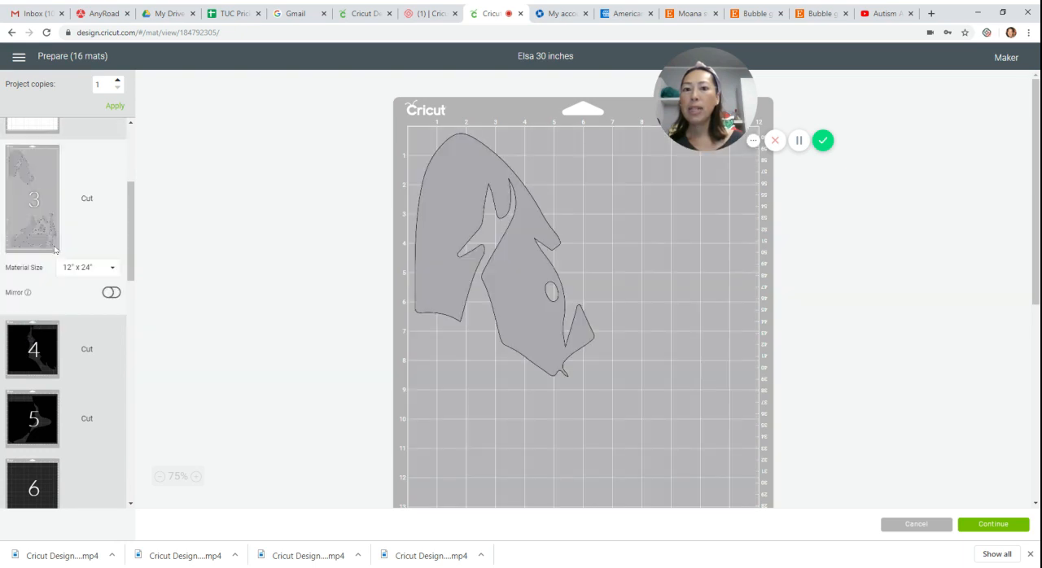
{"action": "scroll", "coordinate": [56, 241], "scroll_direction": "down", "scroll_amount": 2}
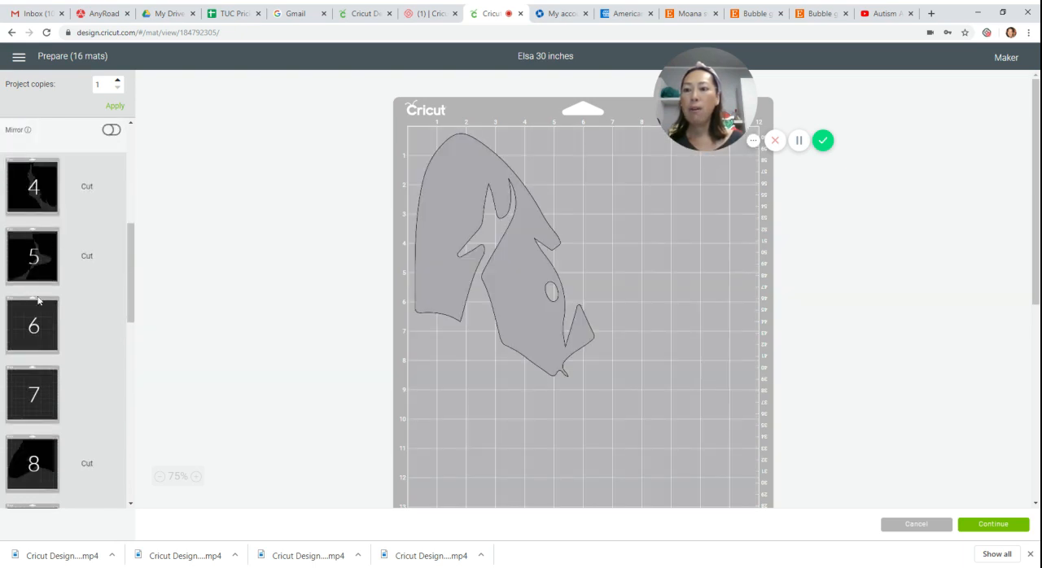
{"action": "scroll", "coordinate": [38, 301], "scroll_direction": "down", "scroll_amount": 3}
{"action": "left_click", "coordinate": [38, 302]}
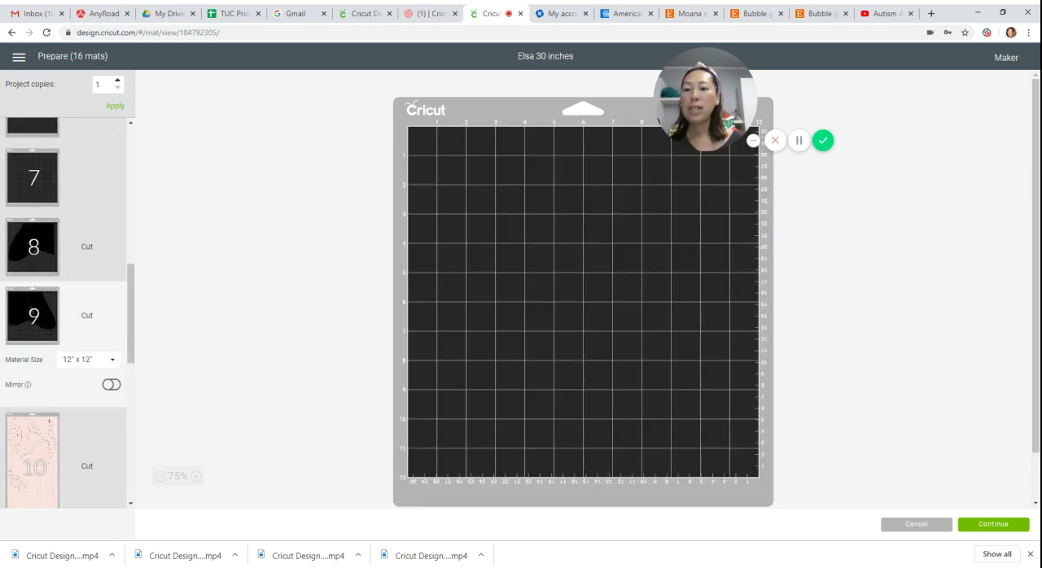
{"action": "scroll", "coordinate": [73, 277], "scroll_direction": "down", "scroll_amount": 3}
{"action": "left_click", "coordinate": [78, 244]}
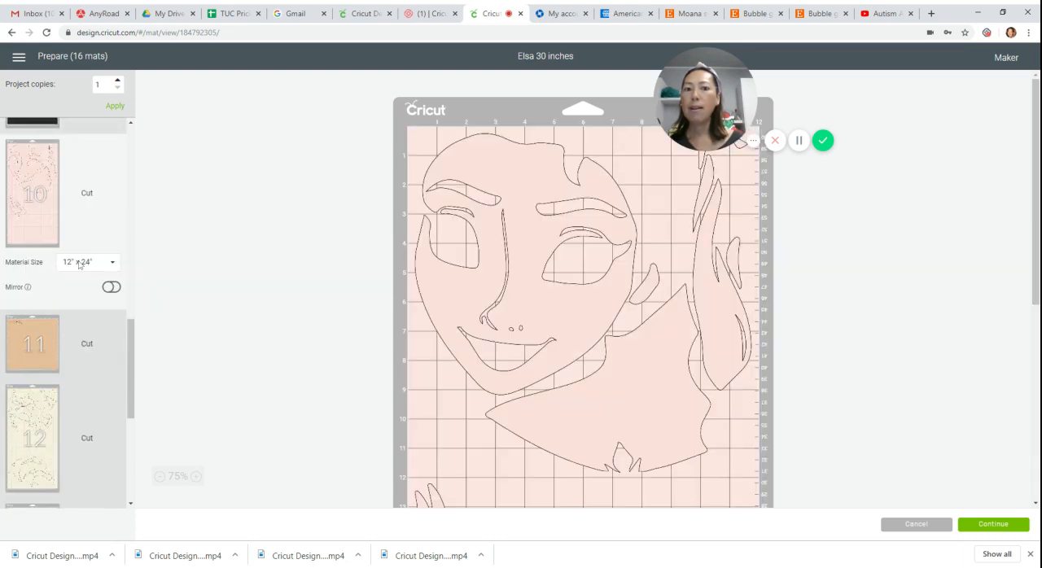
{"action": "scroll", "coordinate": [211, 314], "scroll_direction": "down", "scroll_amount": 3}
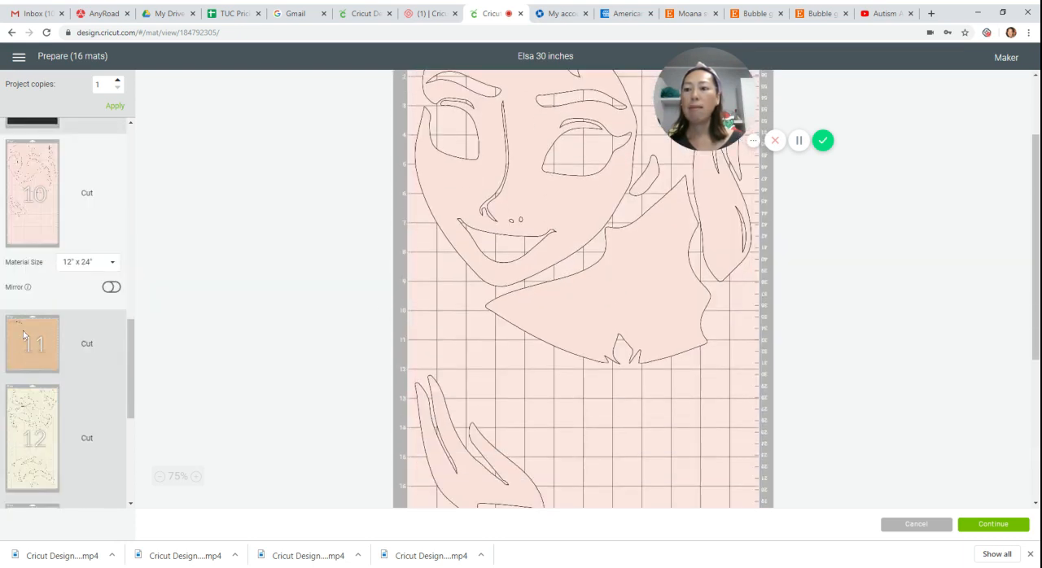
{"action": "left_click", "coordinate": [23, 331]}
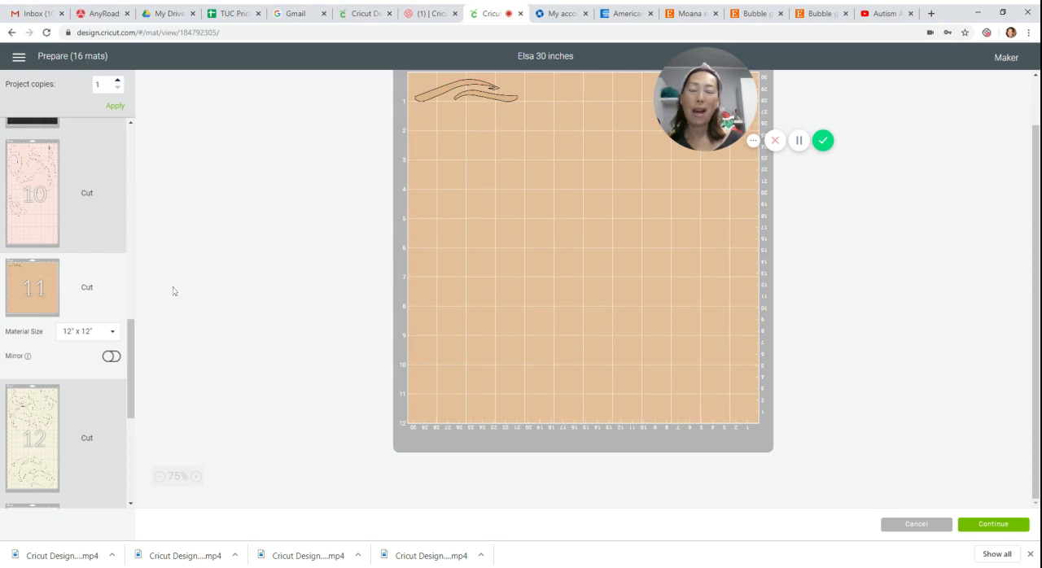
{"action": "left_click", "coordinate": [60, 433]}
{"action": "scroll", "coordinate": [522, 211], "scroll_direction": "down", "scroll_amount": 5}
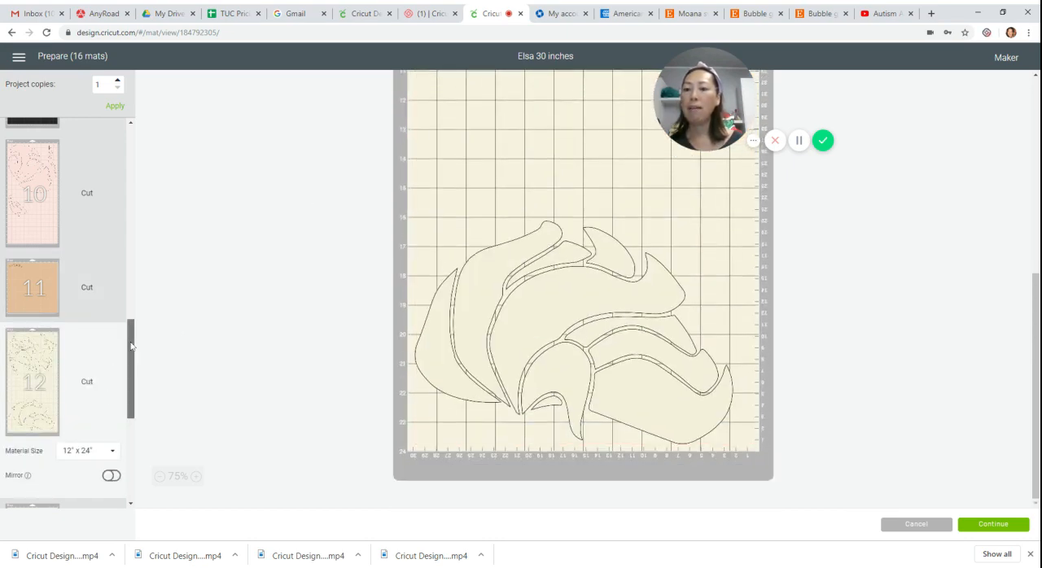
{"action": "left_click_drag", "start_coordinate": [133, 348], "coordinate": [132, 430]}
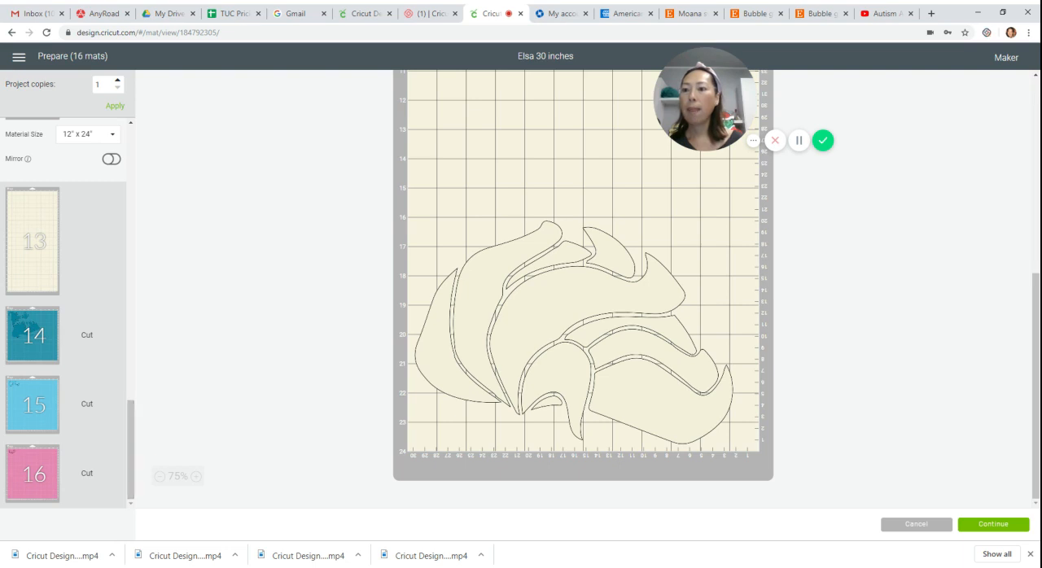
{"action": "left_click", "coordinate": [32, 346]}
{"action": "left_click", "coordinate": [33, 404]}
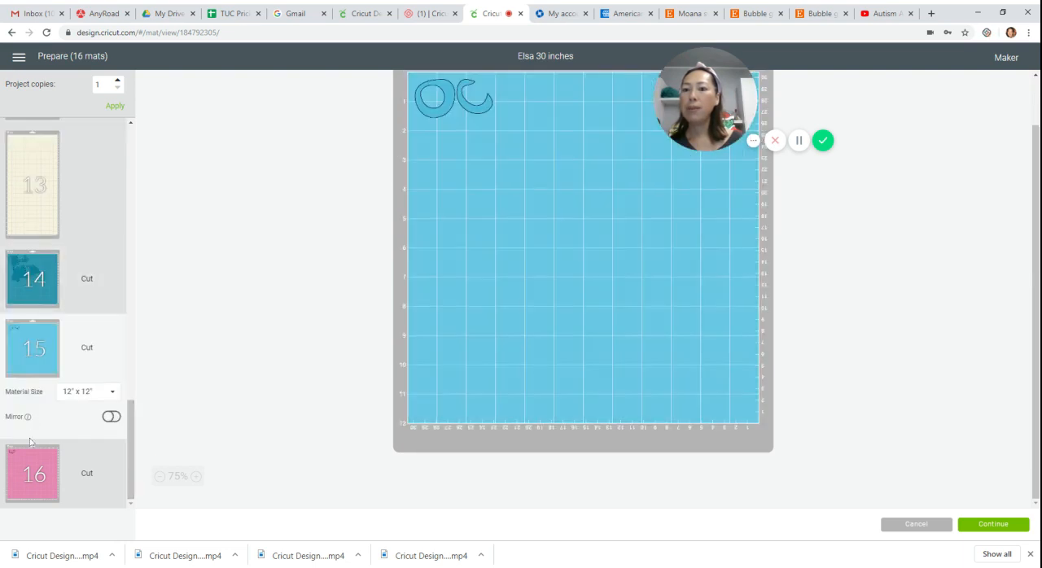
{"action": "left_click", "coordinate": [33, 473]}
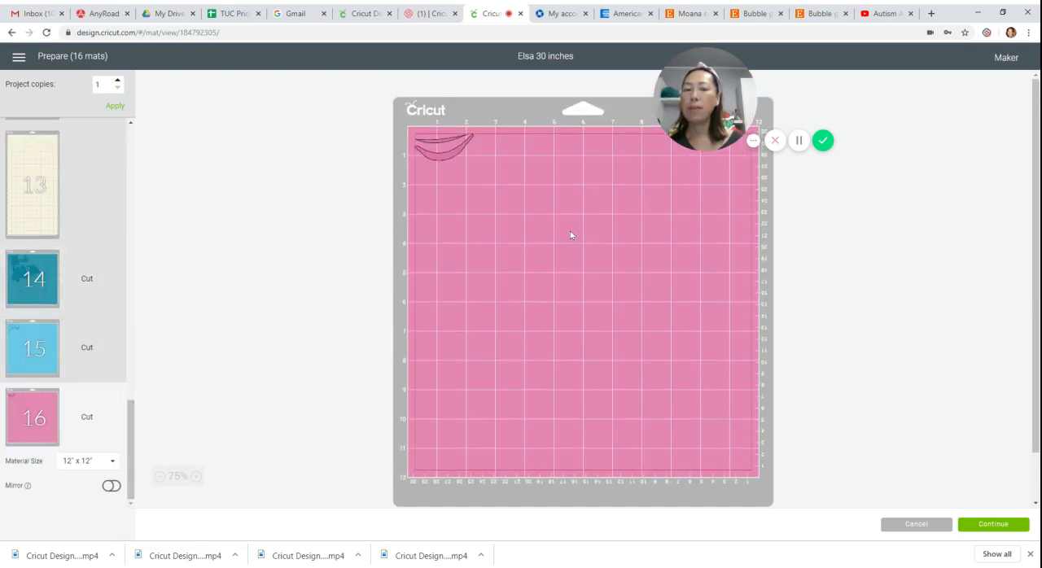